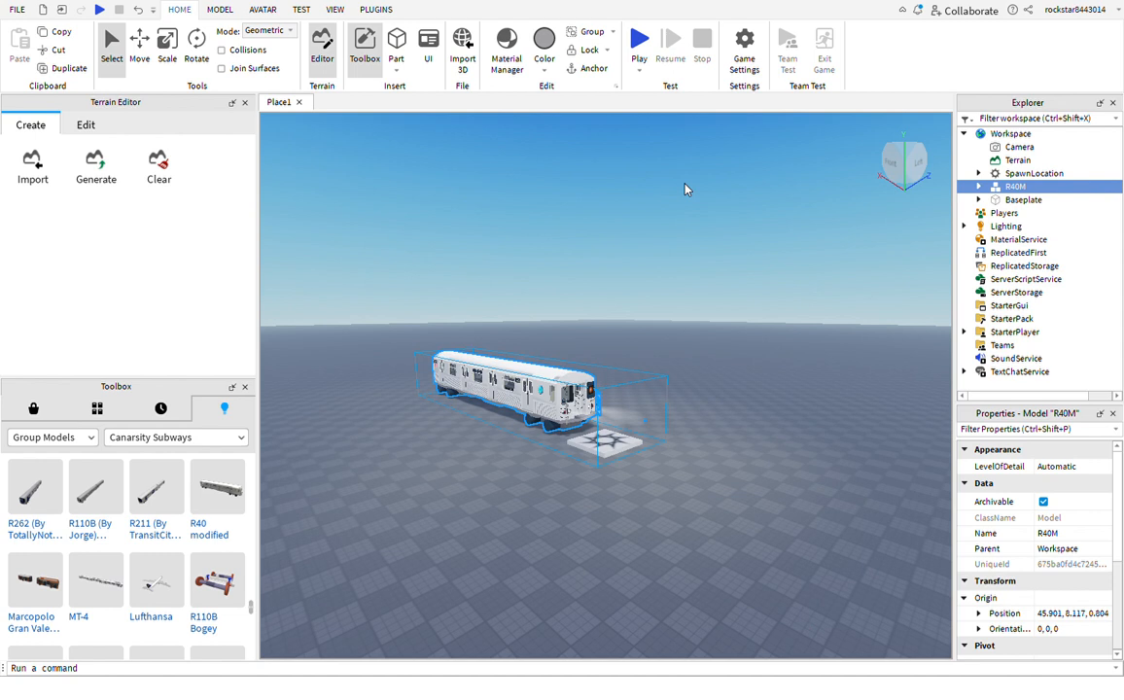
Examine the exterior of the R40M subway car, including its front end, side doors, number plate and logo
{"action": "key", "text": "d"}
{"action": "right_click_drag", "start_coordinate": [648, 380], "coordinate": [670, 397]}
{"action": "key", "text": "d"}
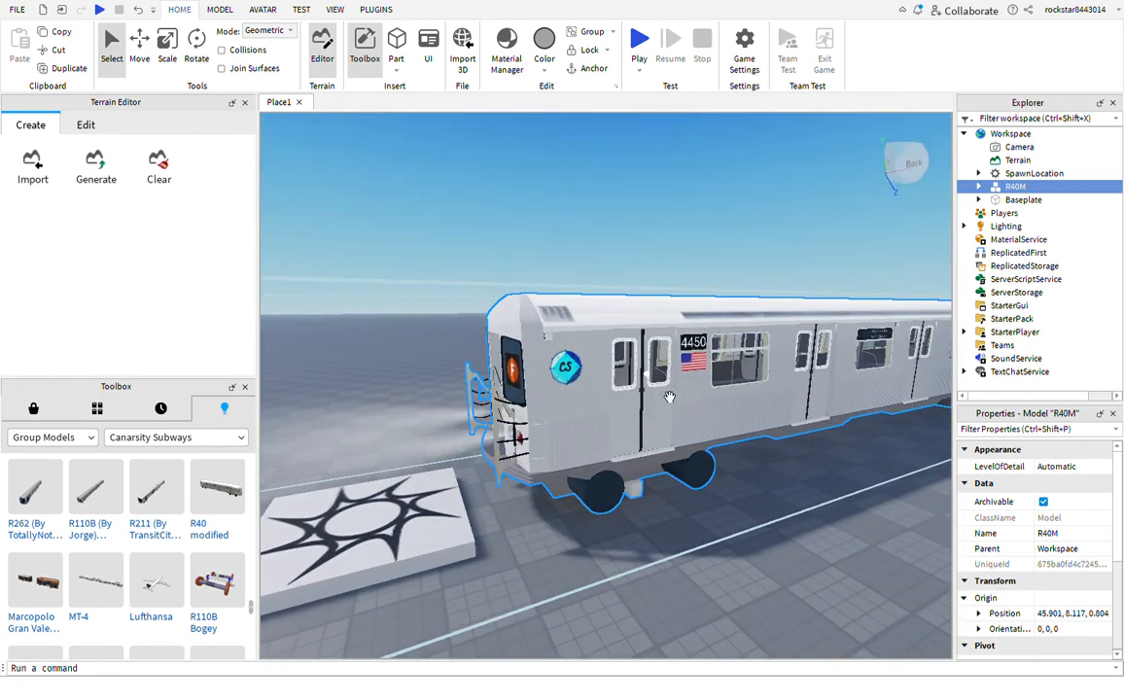
{"action": "right_click_drag", "start_coordinate": [669, 397], "coordinate": [648, 380]}
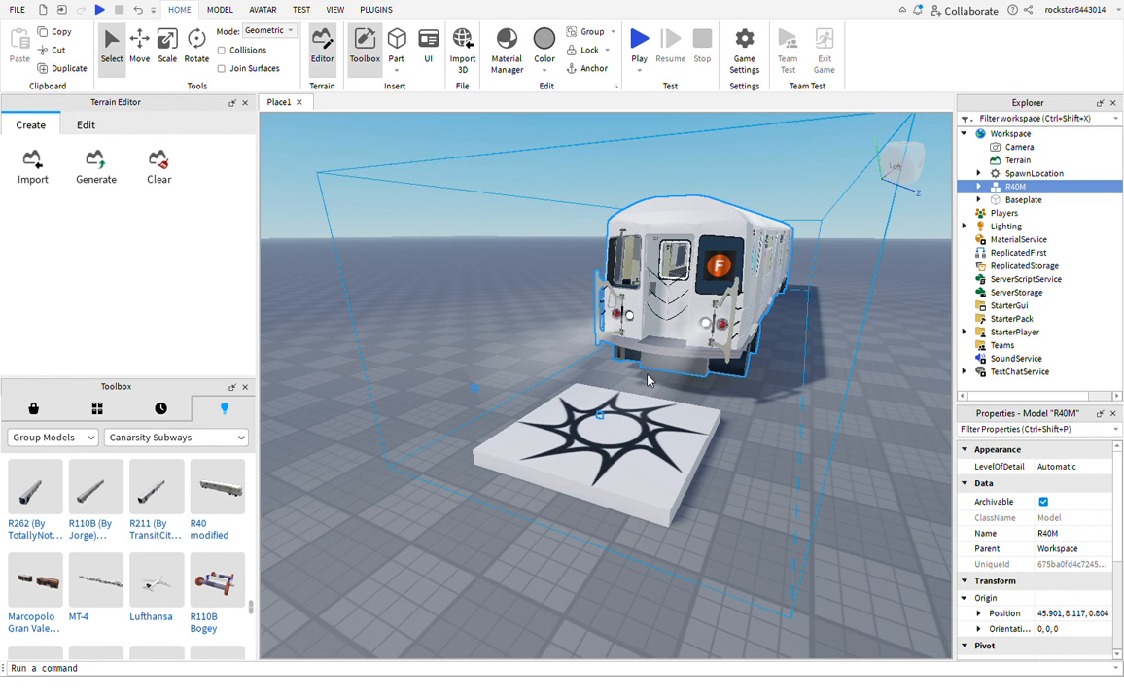
{"action": "right_click_drag", "start_coordinate": [648, 380], "coordinate": [670, 396]}
{"action": "scroll", "coordinate": [670, 396], "scroll_direction": "up", "scroll_amount": 5}
{"action": "scroll", "coordinate": [670, 397], "scroll_direction": "down", "scroll_amount": 10}
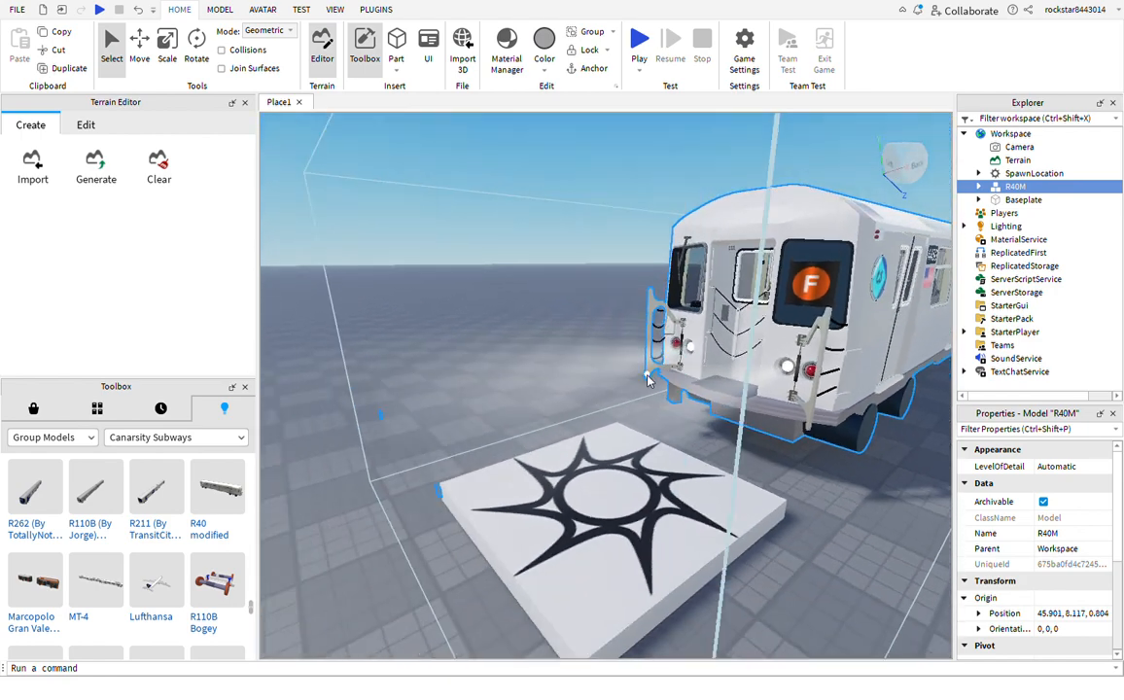
{"action": "scroll", "coordinate": [647, 381], "scroll_direction": "down", "scroll_amount": 5}
{"action": "right_click_drag", "start_coordinate": [648, 380], "coordinate": [648, 380]}
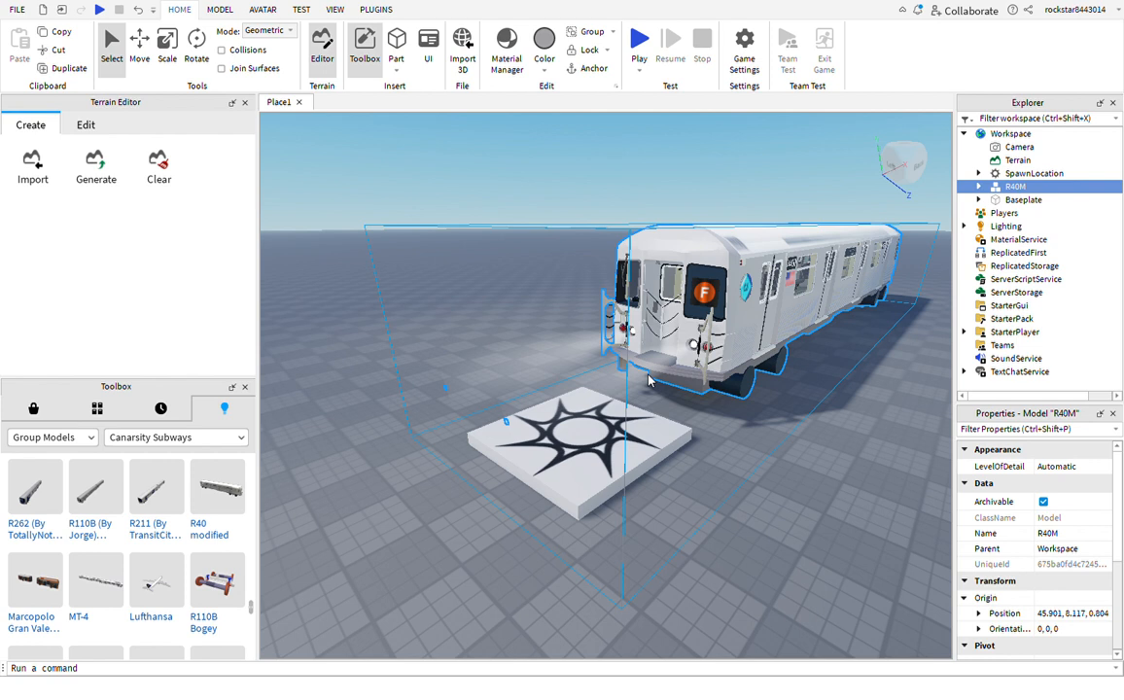
{"action": "right_click_drag", "start_coordinate": [721, 329], "coordinate": [722, 329]}
{"action": "scroll", "coordinate": [722, 329], "scroll_direction": "down", "scroll_amount": 2}
{"action": "scroll", "coordinate": [721, 329], "scroll_direction": "up", "scroll_amount": 3}
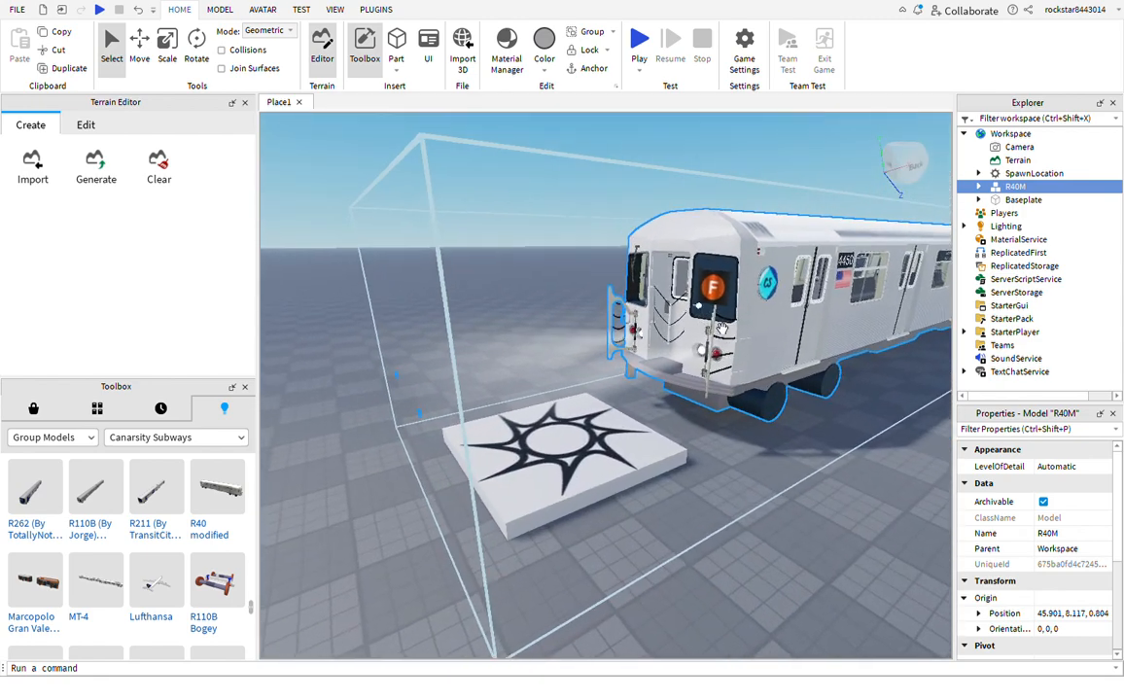
{"action": "scroll", "coordinate": [721, 329], "scroll_direction": "up", "scroll_amount": 10}
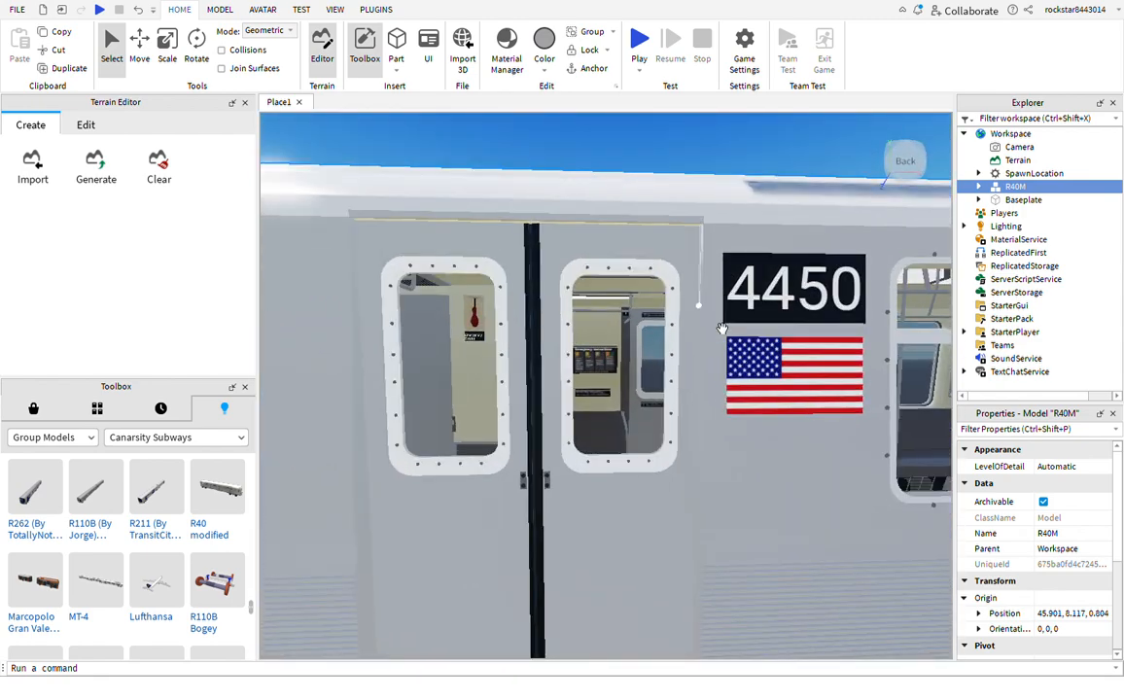
{"action": "right_click_drag", "start_coordinate": [721, 329], "coordinate": [725, 326]}
{"action": "key", "text": "w"}
{"action": "key", "text": "s"}
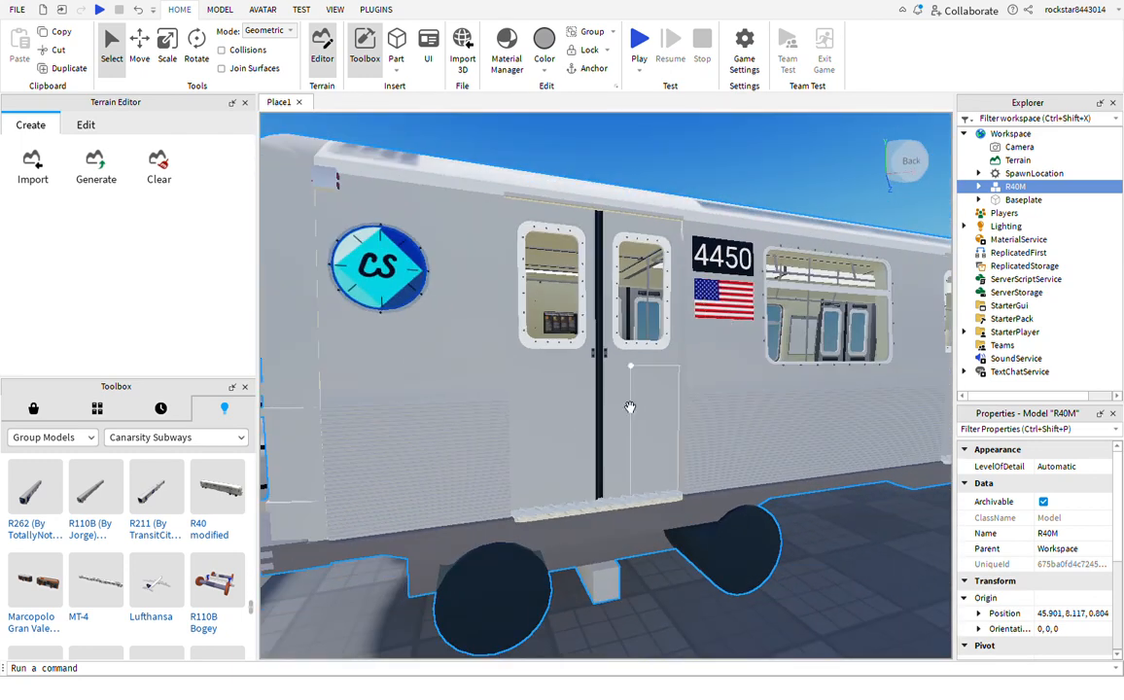
{"action": "left_click", "coordinate": [596, 400]}
{"action": "mouse_move", "coordinate": [596, 401]}
{"action": "right_mouse_down"}
{"action": "mouse_move", "coordinate": [612, 416]}
{"action": "mouse_move", "coordinate": [602, 436]}
{"action": "mouse_move", "coordinate": [594, 402]}
{"action": "right_mouse_up"}
{"action": "key", "text": "w"}
{"action": "key", "text": "a"}
{"action": "key", "text": "s"}
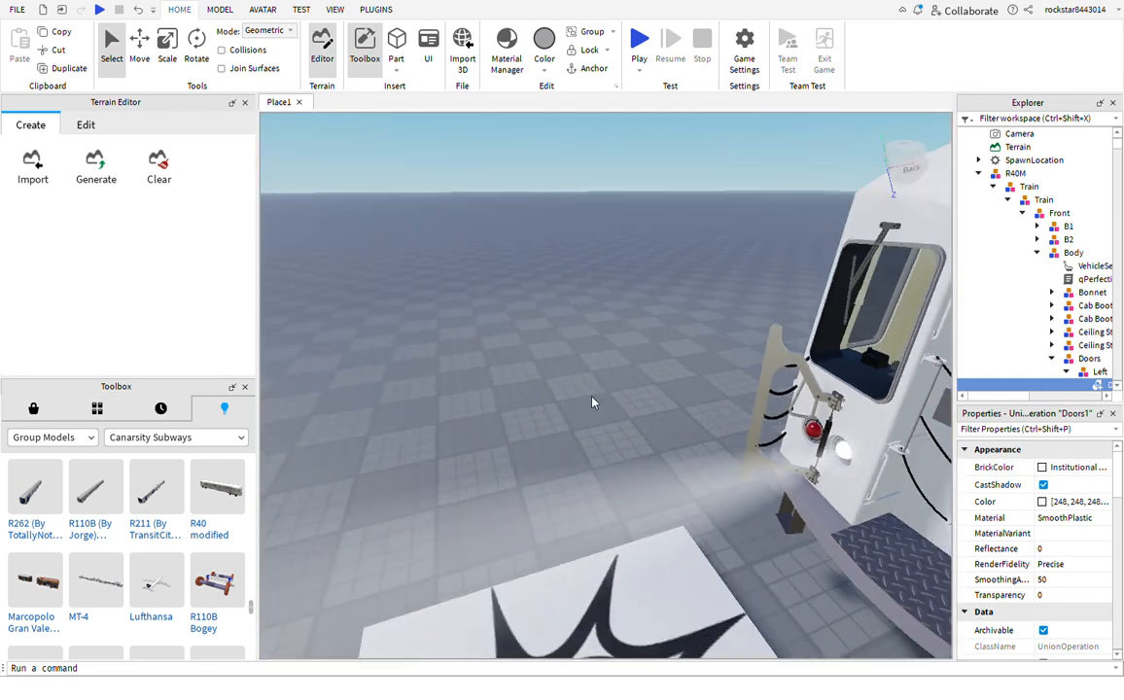
Search the saved models in the Toolbox for "r160", and refine the search to "r160bygold"
{"action": "left_click", "coordinate": [114, 413]}
{"action": "left_click", "coordinate": [149, 438]}
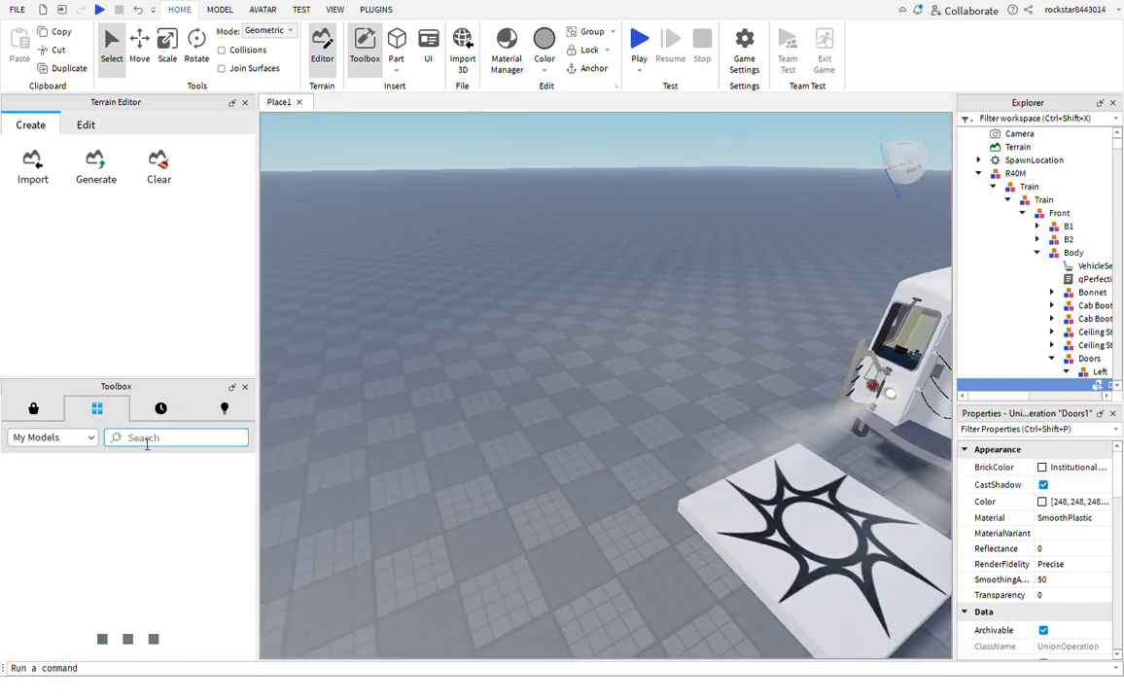
{"action": "type", "text": "r160"}
{"action": "key", "text": "Return"}
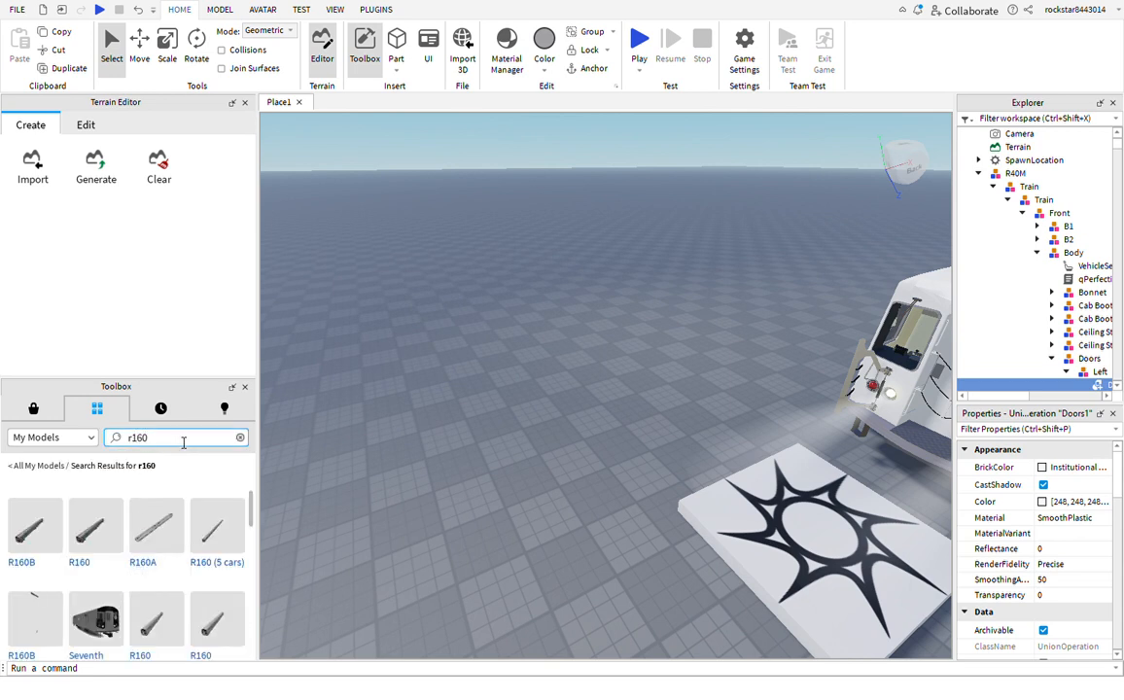
{"action": "left_click", "coordinate": [184, 439]}
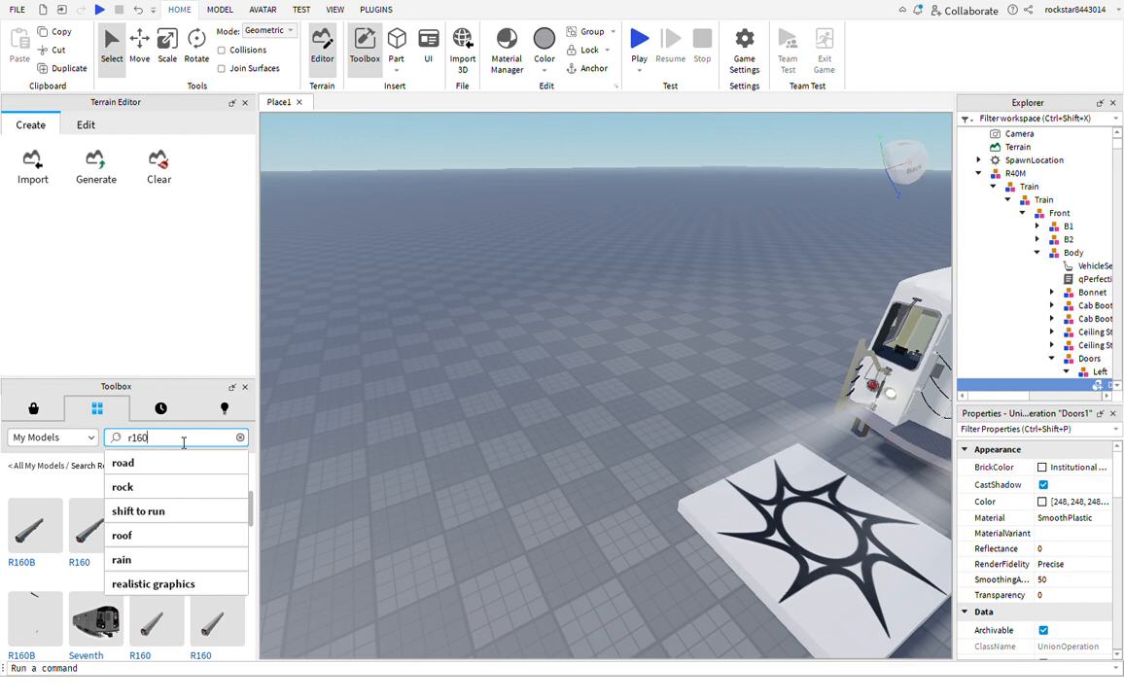
{"action": "type", "text": "bygold"}
{"action": "key", "text": "Return"}
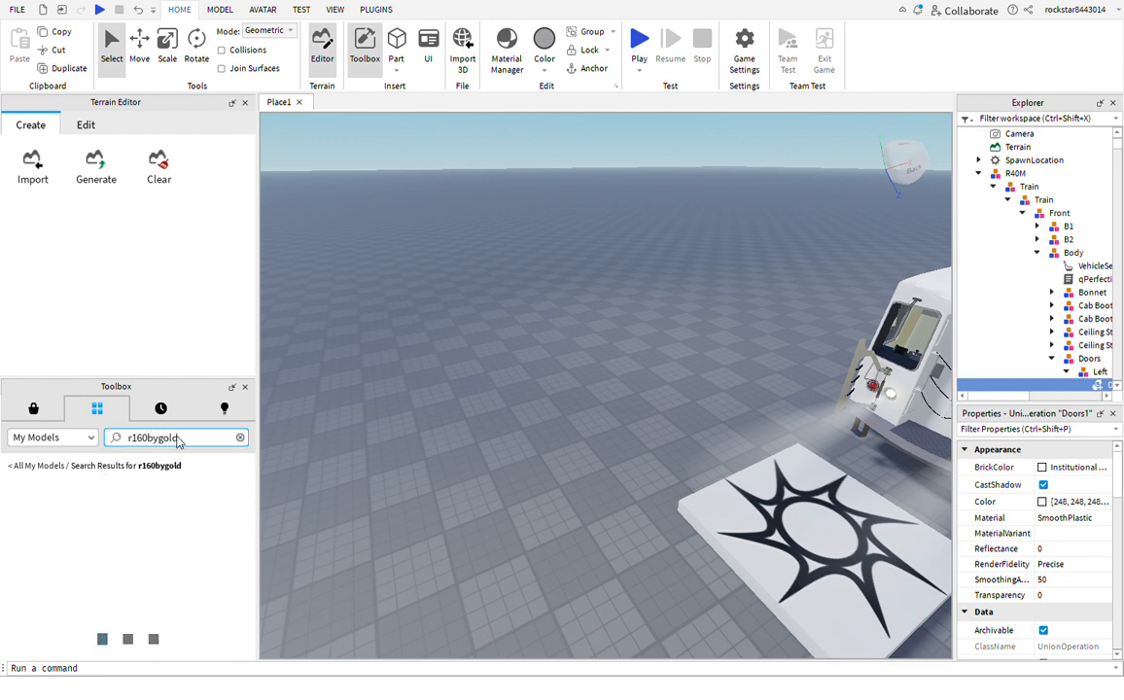
Insert the R160byGold model into the place and select the VehicleSeat inside its cab
{"action": "left_click_drag", "start_coordinate": [248, 384], "coordinate": [341, 360]}
{"action": "mouse_move", "coordinate": [730, 317]}
{"action": "right_mouse_down"}
{"action": "mouse_move", "coordinate": [715, 321]}
{"action": "mouse_move", "coordinate": [738, 337]}
{"action": "right_mouse_up"}
{"action": "key", "text": "w"}
{"action": "key", "text": "w"}
{"action": "key", "text": "d"}
{"action": "key", "text": "w"}
{"action": "left_click", "coordinate": [681, 353]}
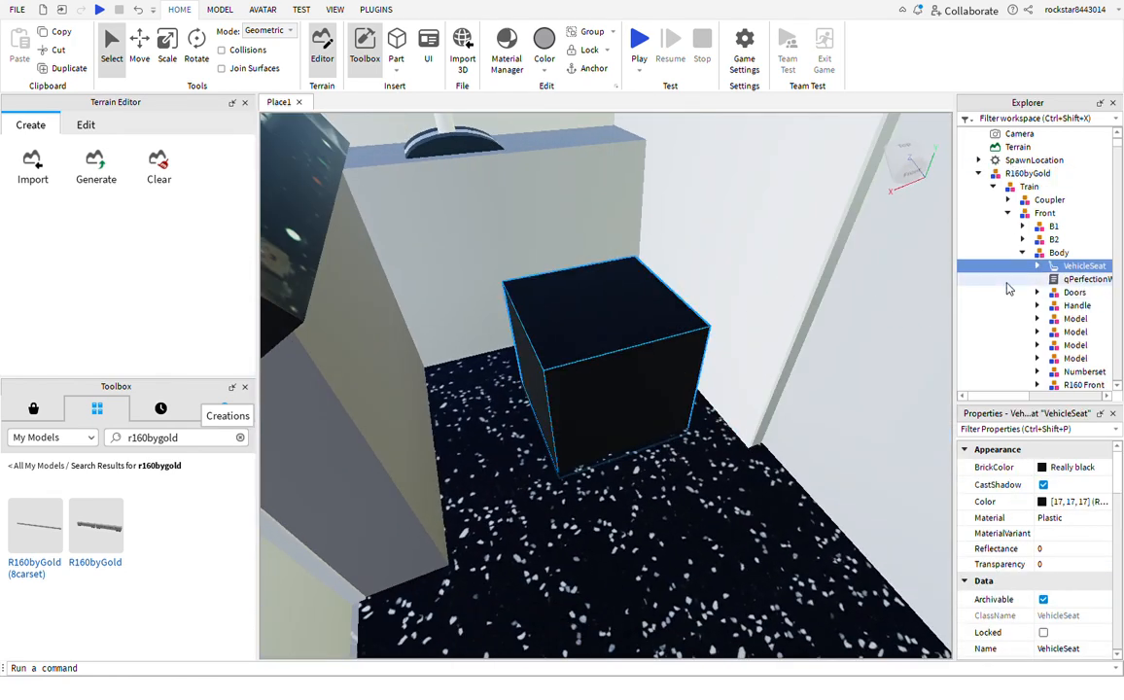
Copy the TrainSystem script and the Train GUI from the R160byGold's VehicleSeat, and remove the R160byGold model
{"action": "left_click", "coordinate": [1037, 265]}
{"action": "left_click", "coordinate": [1087, 279]}
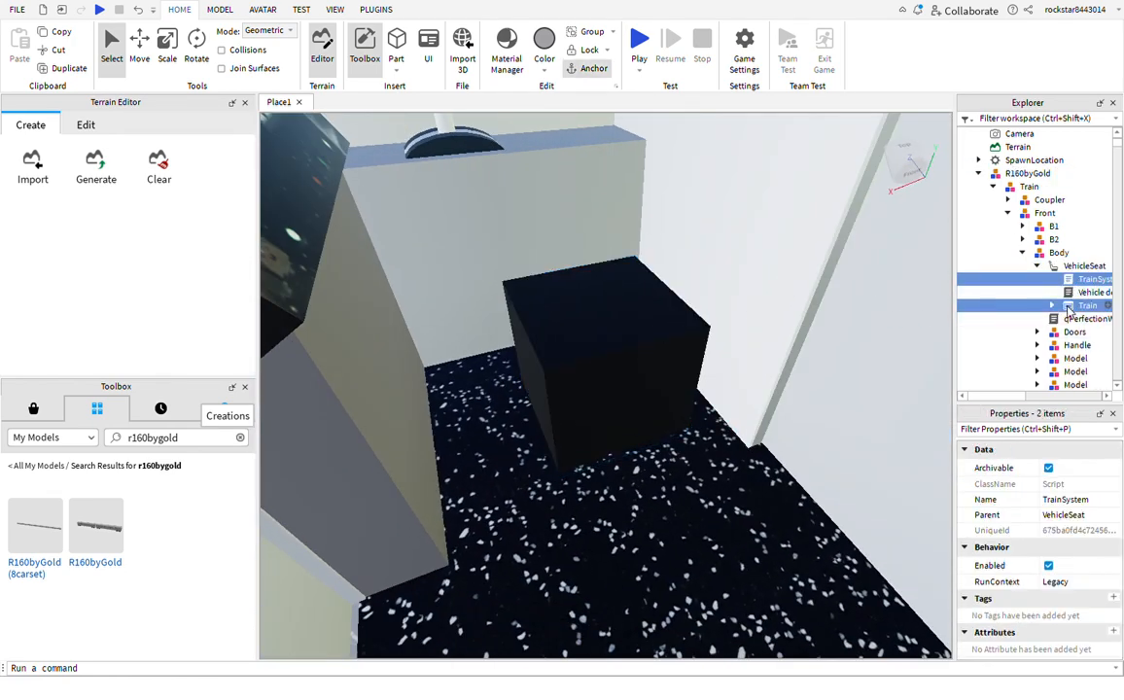
{"action": "left_click", "coordinate": [1086, 306], "text": "ctrl"}
{"action": "key", "text": "ctrl+c"}
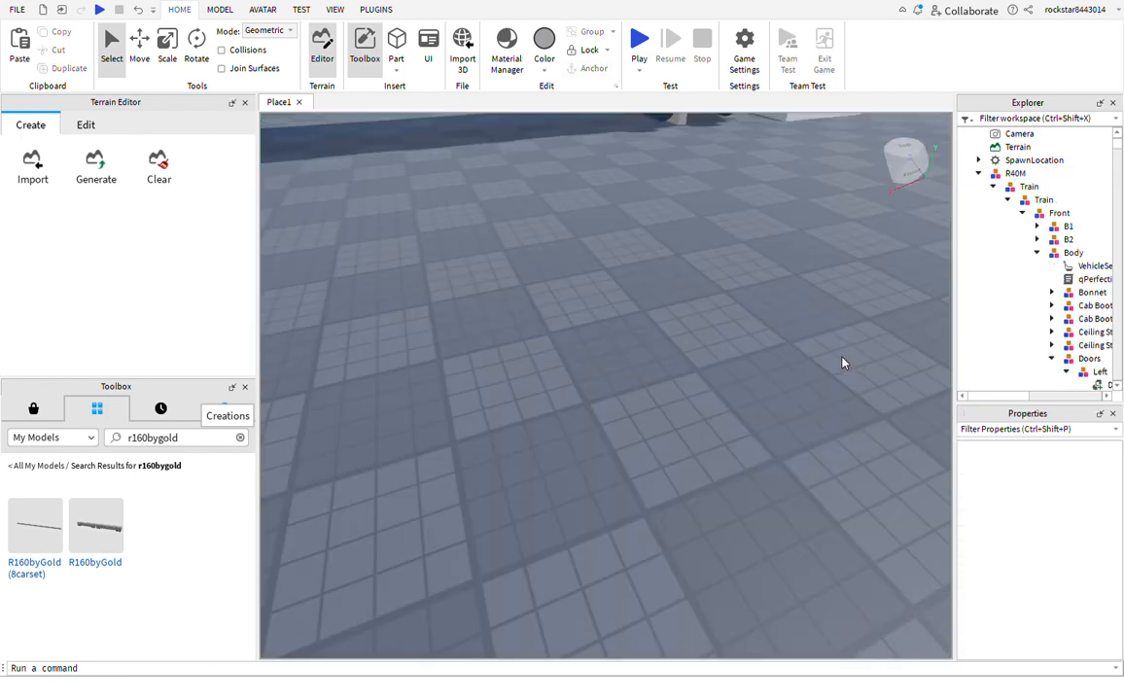
Examine the R40M's cab and passenger interior, ending at the credit plate on the end wall
{"action": "right_click_drag", "start_coordinate": [843, 364], "coordinate": [843, 364]}
{"action": "scroll", "coordinate": [843, 365], "scroll_direction": "up", "scroll_amount": 3}
{"action": "scroll", "coordinate": [864, 382], "scroll_direction": "up", "scroll_amount": 10}
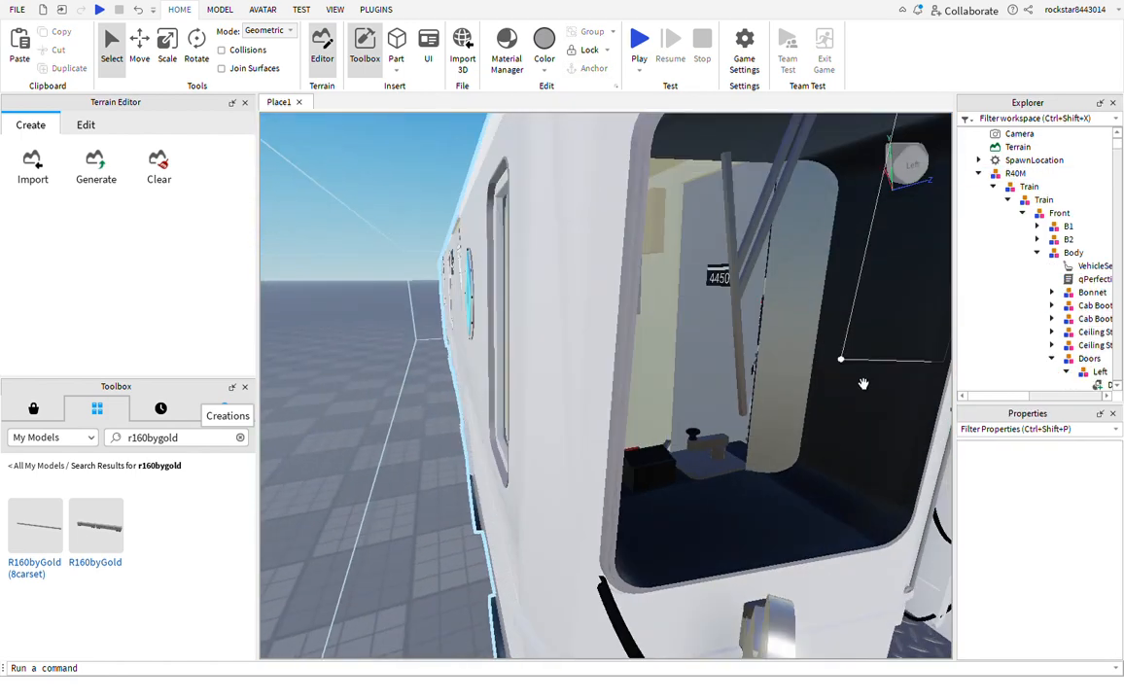
{"action": "scroll", "coordinate": [864, 382], "scroll_direction": "up", "scroll_amount": 5}
{"action": "right_click_drag", "start_coordinate": [864, 382], "coordinate": [865, 381]}
{"action": "key", "text": "w"}
{"action": "key", "text": "w"}
{"action": "key", "text": "w"}
{"action": "key", "text": "w"}
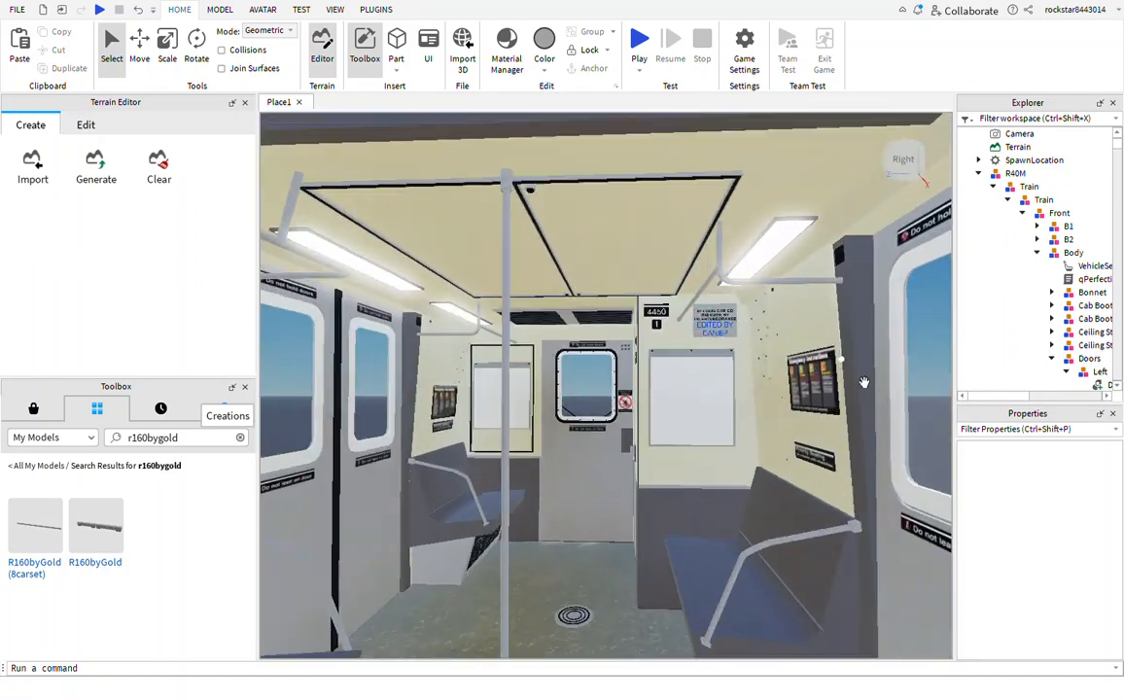
{"action": "right_click_drag", "start_coordinate": [865, 382], "coordinate": [865, 382]}
{"action": "key", "text": "w"}
{"action": "key", "text": "w"}
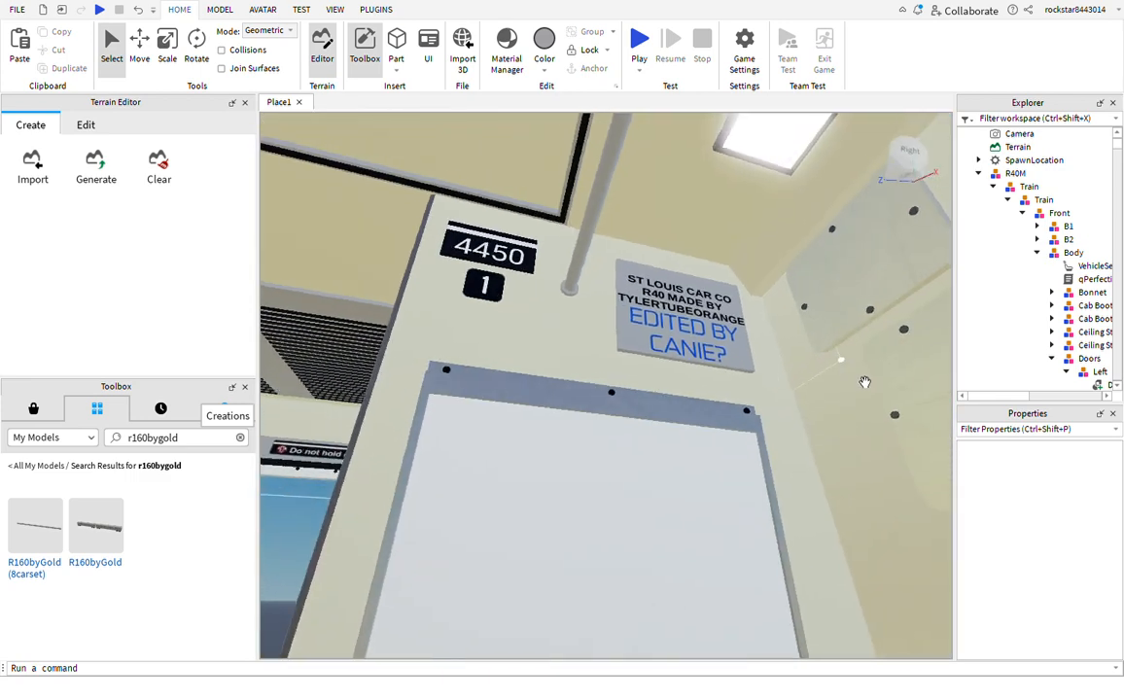
Try to delete the credit plates above the blank poster frame, and undo both deletions
{"action": "left_click", "coordinate": [763, 258]}
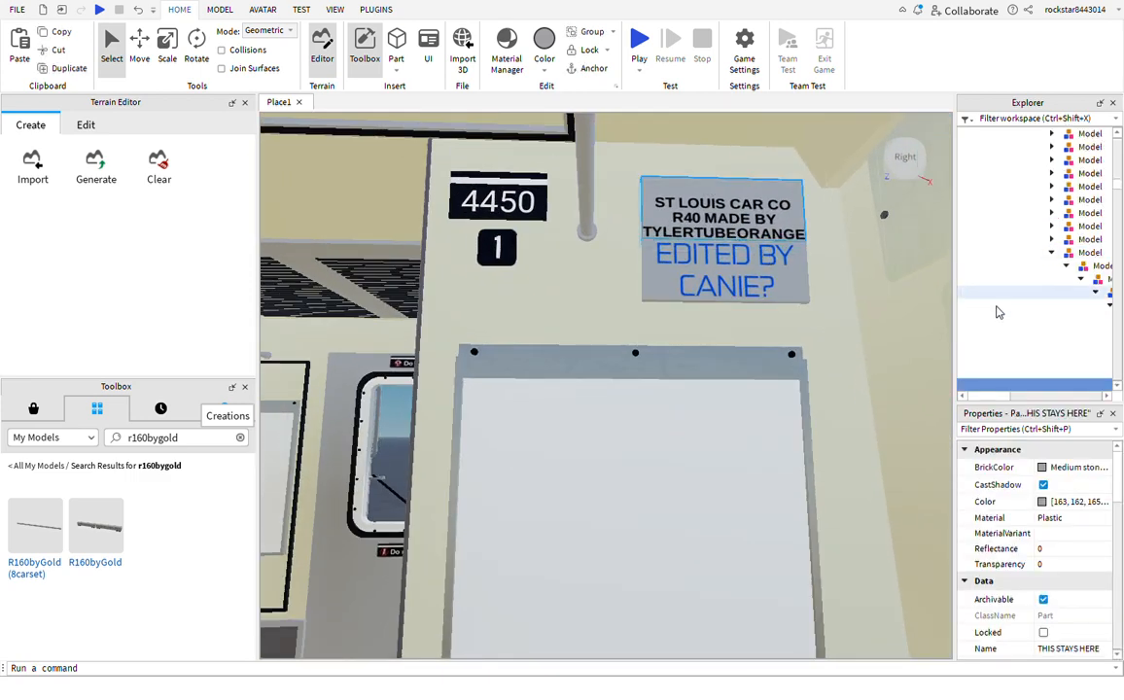
{"action": "key", "text": "Delete"}
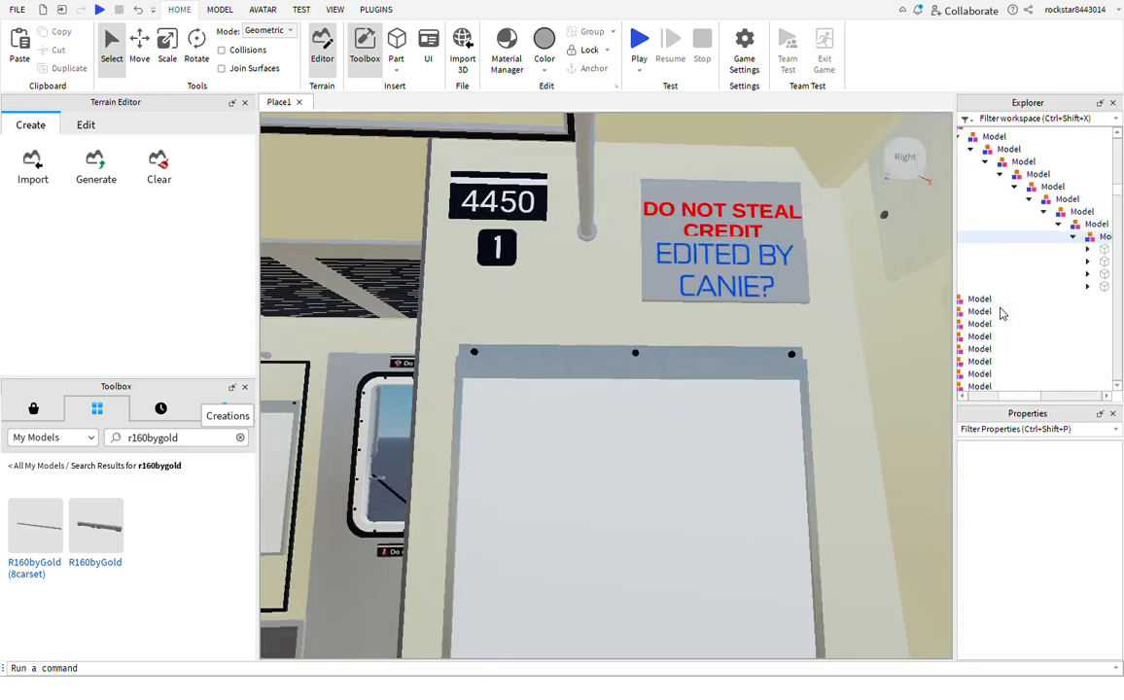
{"action": "left_click", "coordinate": [797, 297]}
{"action": "key", "text": "Delete"}
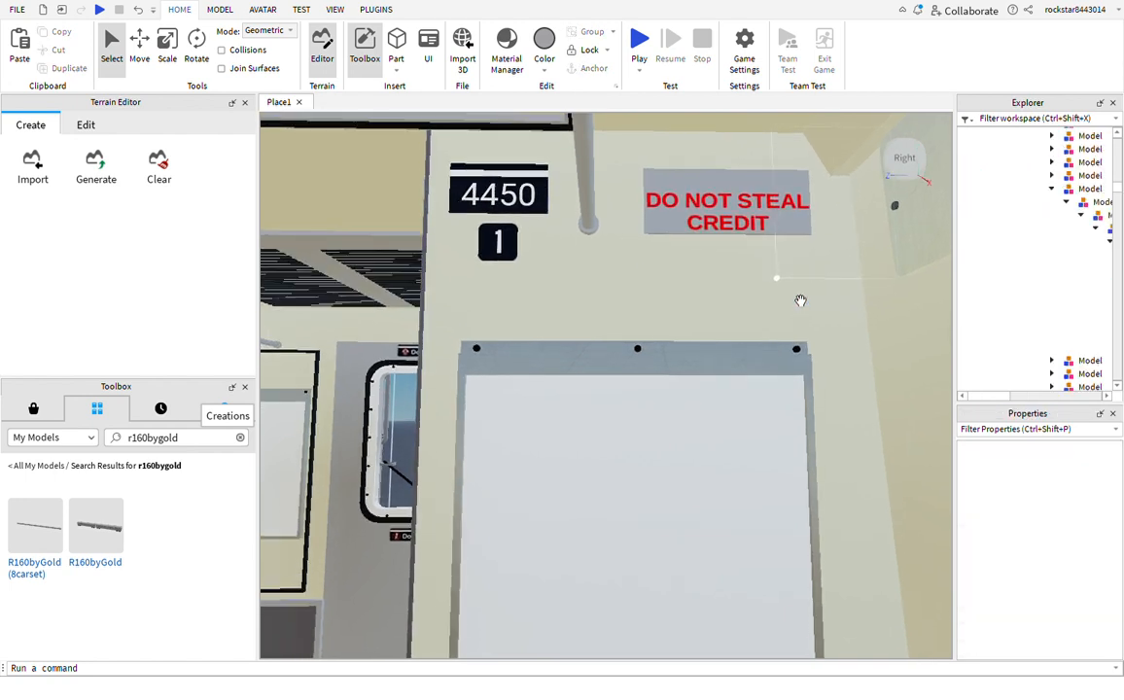
{"action": "key", "text": "ctrl+z"}
{"action": "key", "text": "ctrl+z"}
Try to paste the copied TrainSystem script and Train GUI into the R40M's VehicleSeat, and remove the pasted objects
{"action": "scroll", "coordinate": [800, 300], "scroll_direction": "down", "scroll_amount": 10}
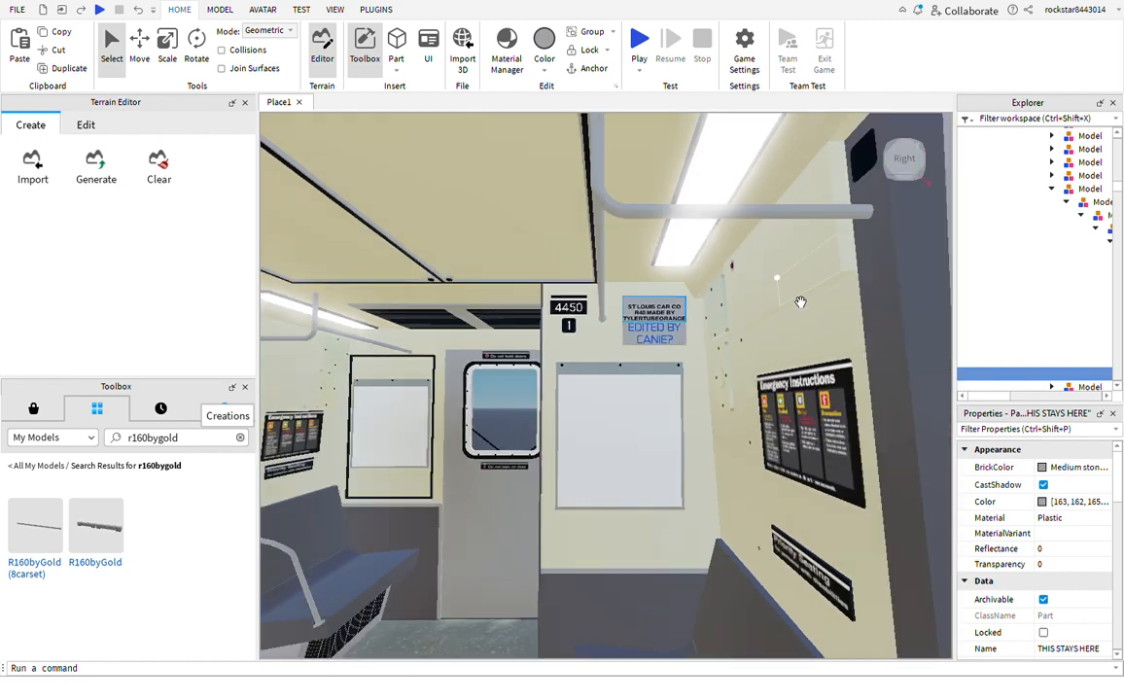
{"action": "scroll", "coordinate": [799, 301], "scroll_direction": "up", "scroll_amount": 10}
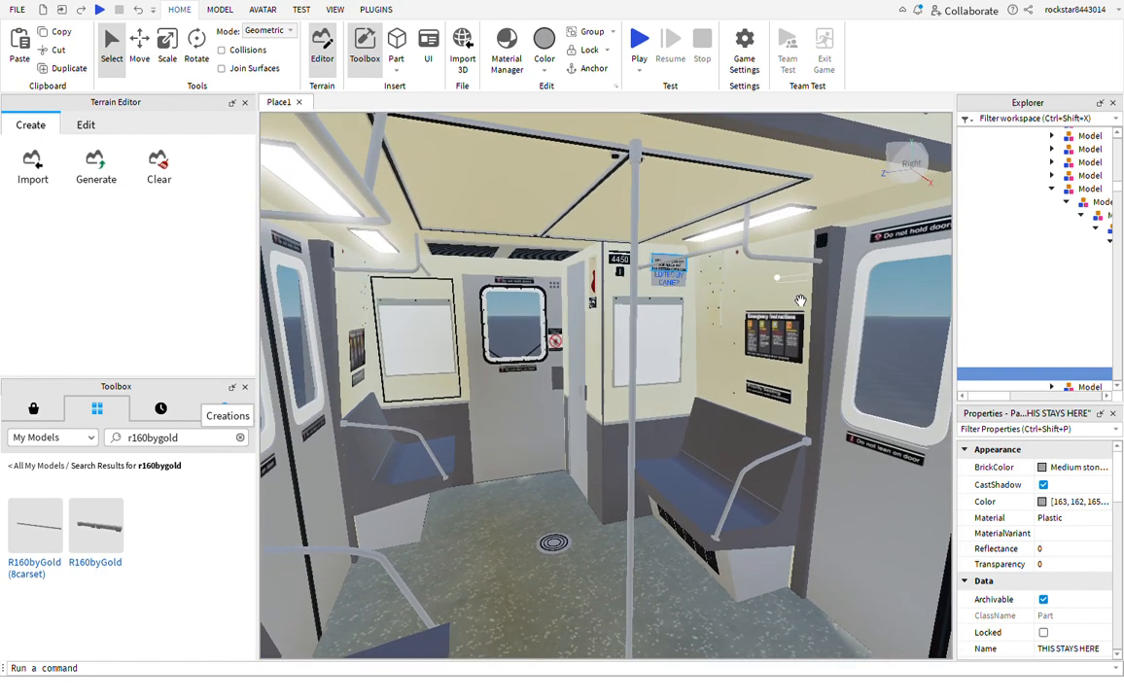
{"action": "scroll", "coordinate": [799, 300], "scroll_direction": "up", "scroll_amount": 10}
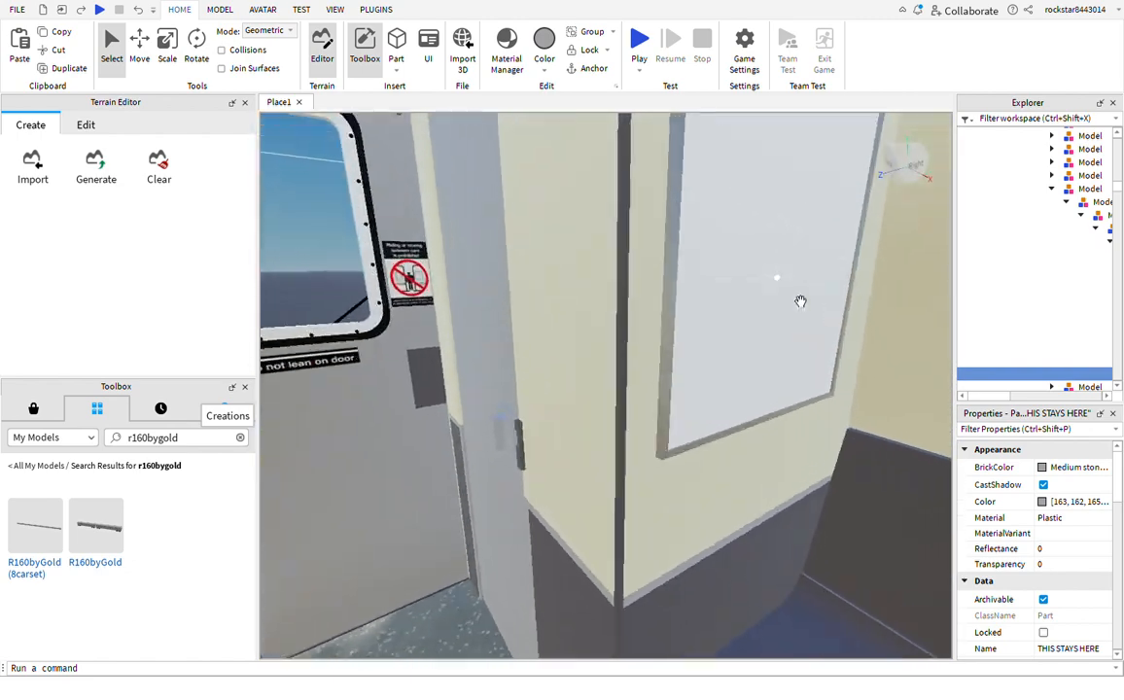
{"action": "left_click", "coordinate": [765, 388]}
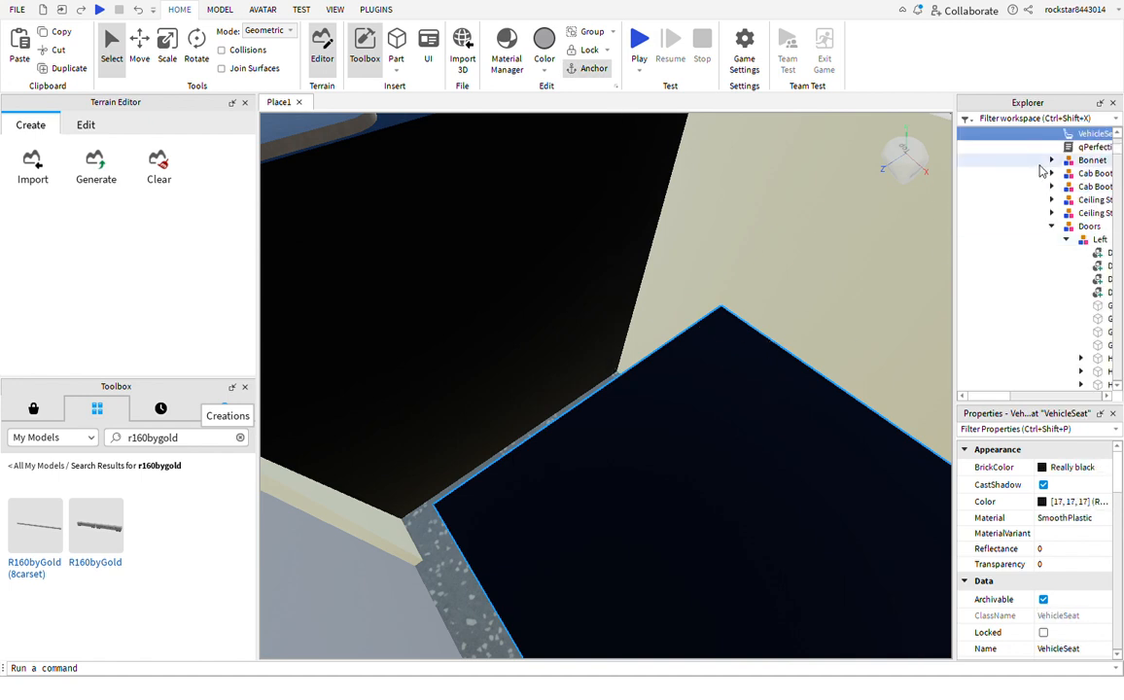
{"action": "key", "text": "ctrl+shift+v"}
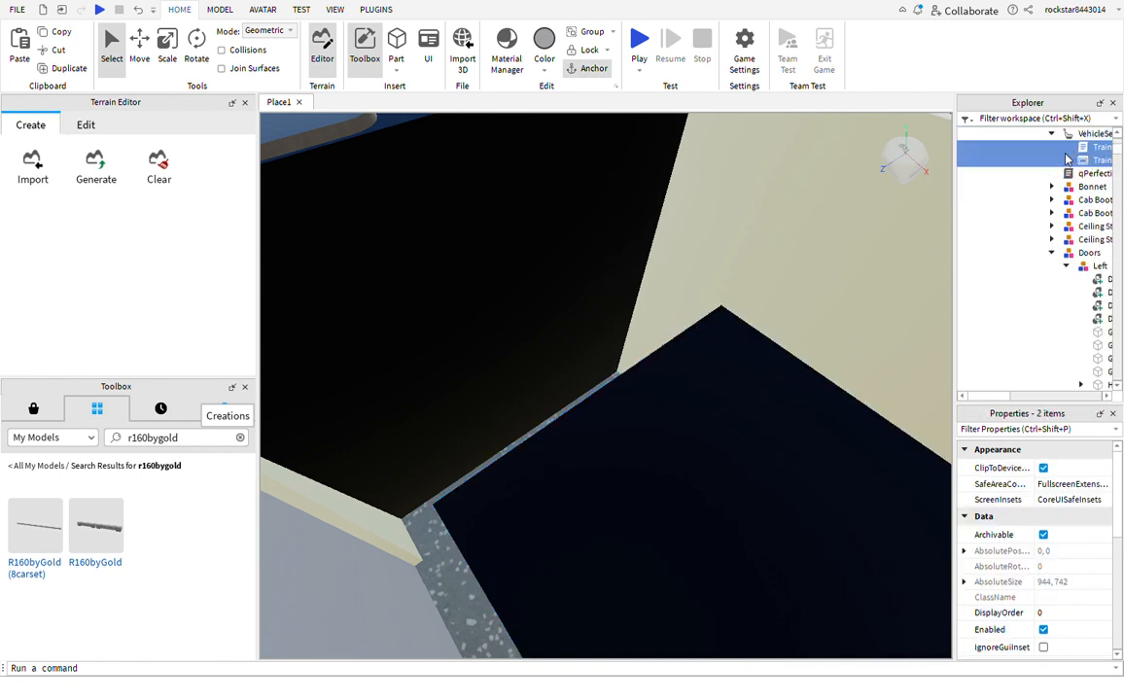
{"action": "key", "text": "Delete"}
Place the copied TrainSystem script and Train GUI in StarterGui
{"action": "scroll", "coordinate": [1052, 192], "scroll_direction": "down", "scroll_amount": 10}
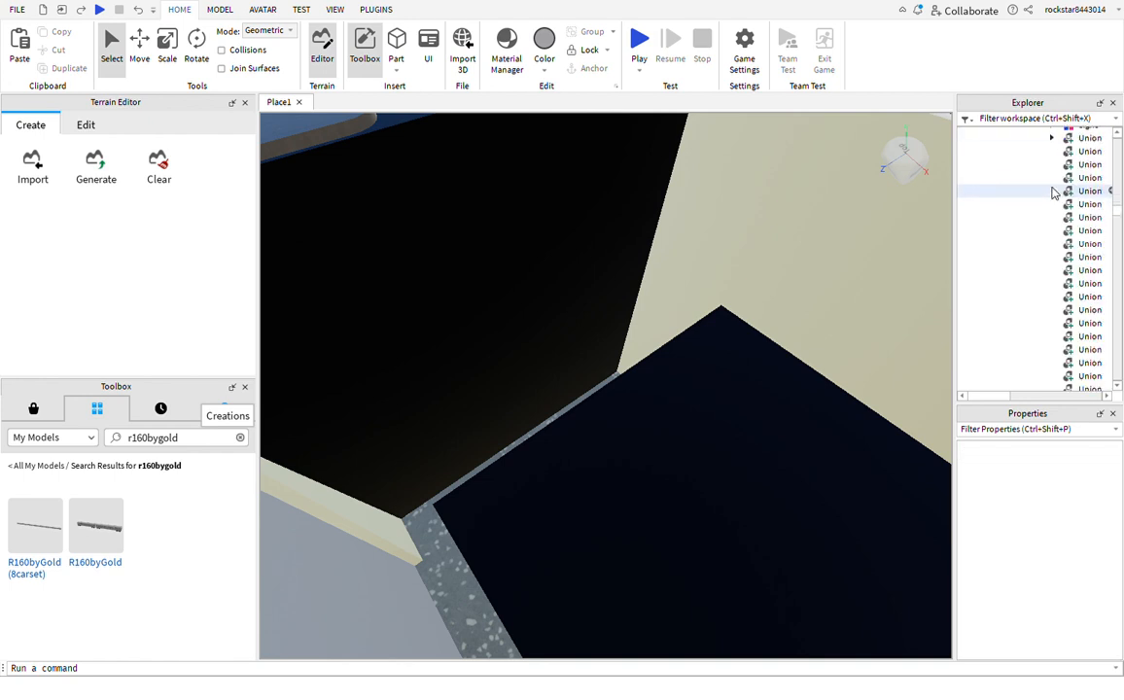
{"action": "scroll", "coordinate": [1052, 193], "scroll_direction": "down", "scroll_amount": 10}
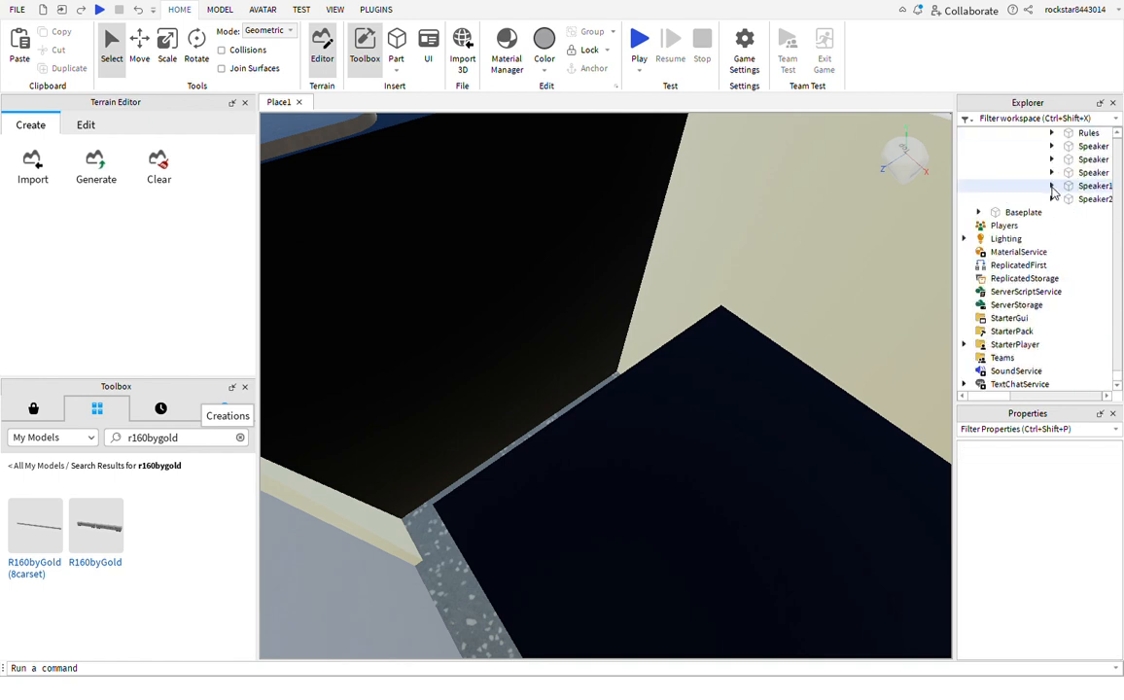
{"action": "left_click", "coordinate": [1024, 294]}
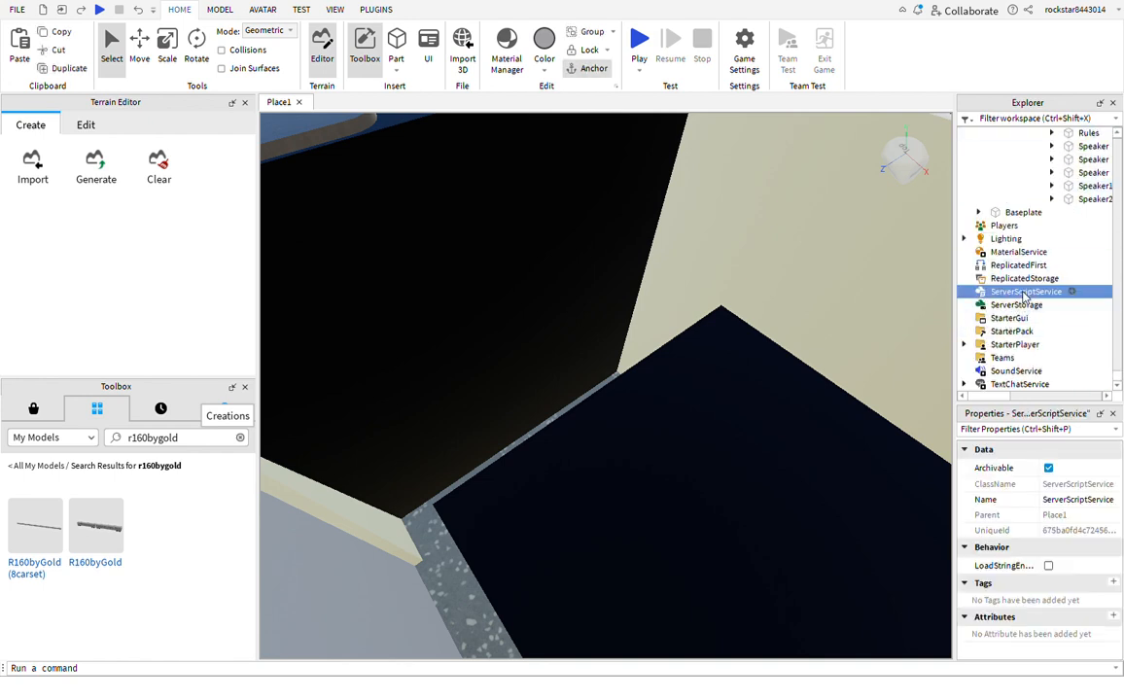
{"action": "key", "text": "ctrl+v"}
{"action": "left_click_drag", "start_coordinate": [1024, 297], "coordinate": [1011, 321]}
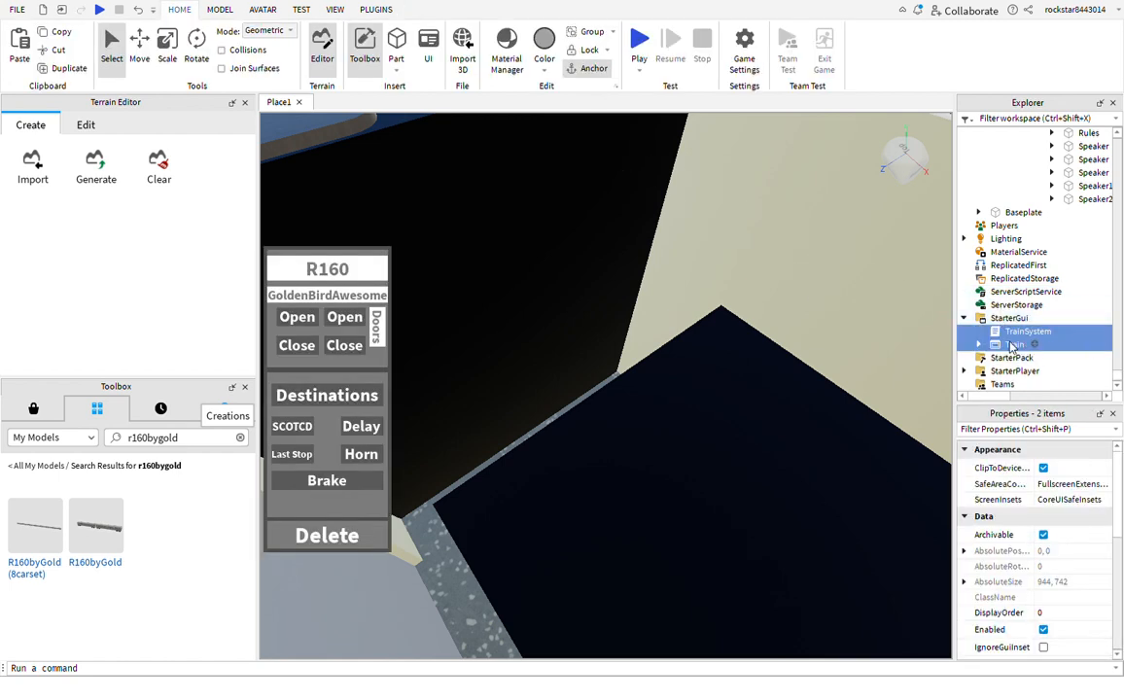
Change the Train GUI's "R160" title label inside TOScreen to "R40M"
{"action": "left_click", "coordinate": [969, 348]}
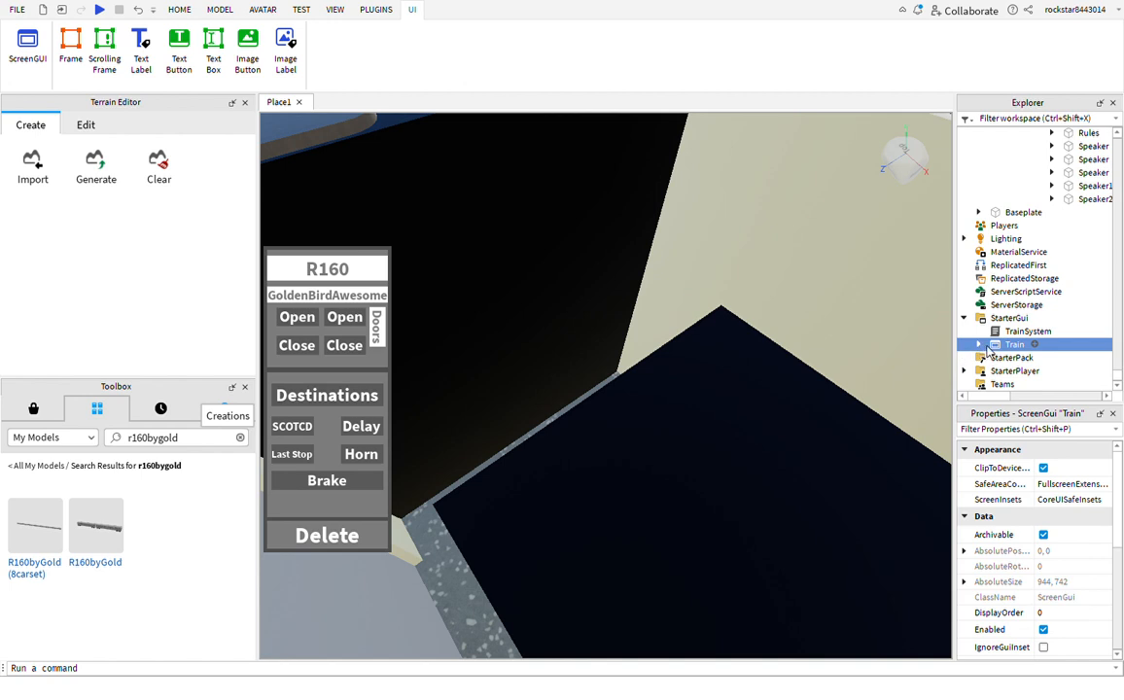
{"action": "left_click", "coordinate": [978, 344]}
{"action": "left_click", "coordinate": [992, 358]}
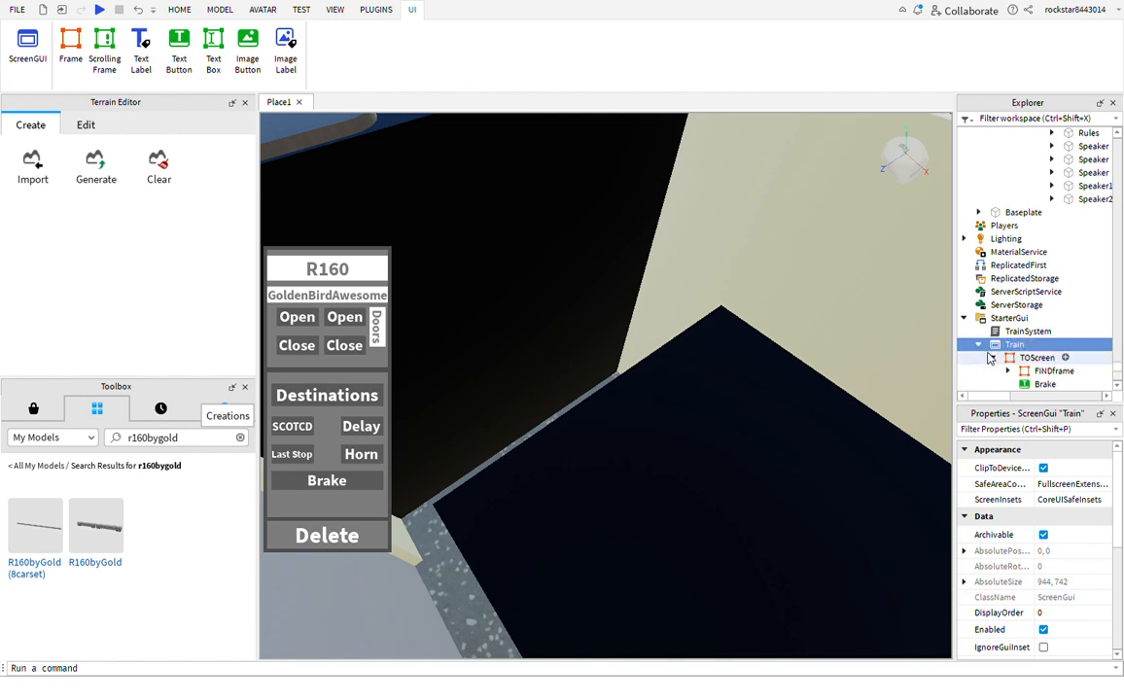
{"action": "scroll", "coordinate": [988, 359], "scroll_direction": "down", "scroll_amount": 2}
{"action": "scroll", "coordinate": [988, 359], "scroll_direction": "down", "scroll_amount": 3}
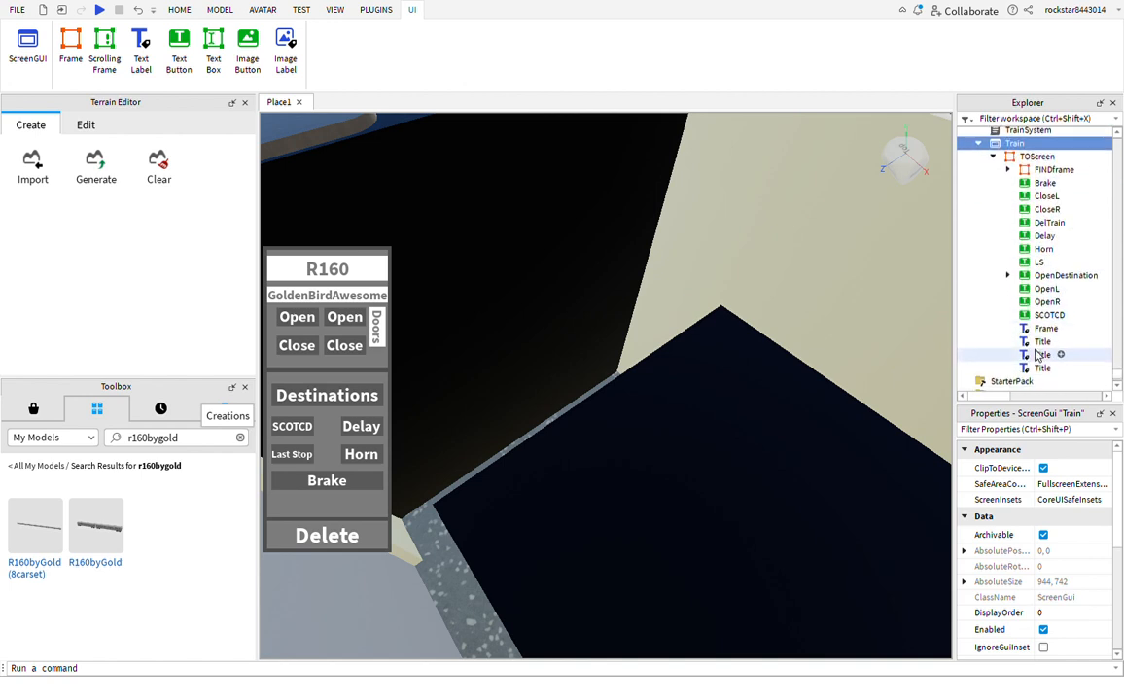
{"action": "left_click", "coordinate": [1038, 342]}
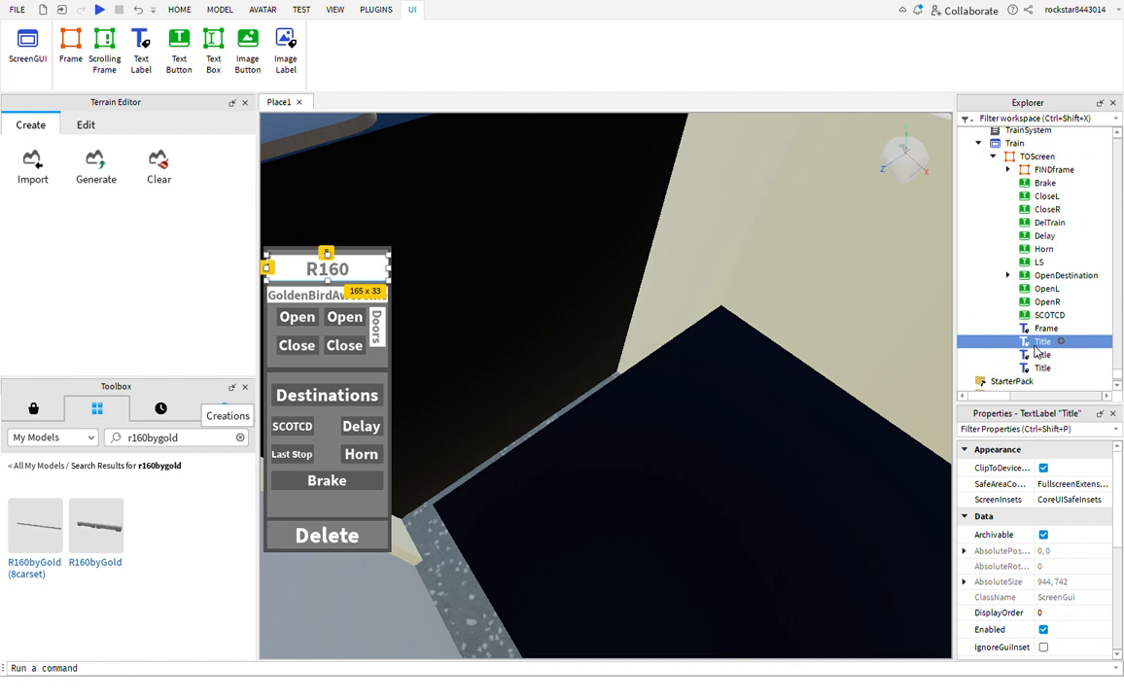
{"action": "double_click", "coordinate": [361, 280]}
{"action": "type", "text": "R40M"}
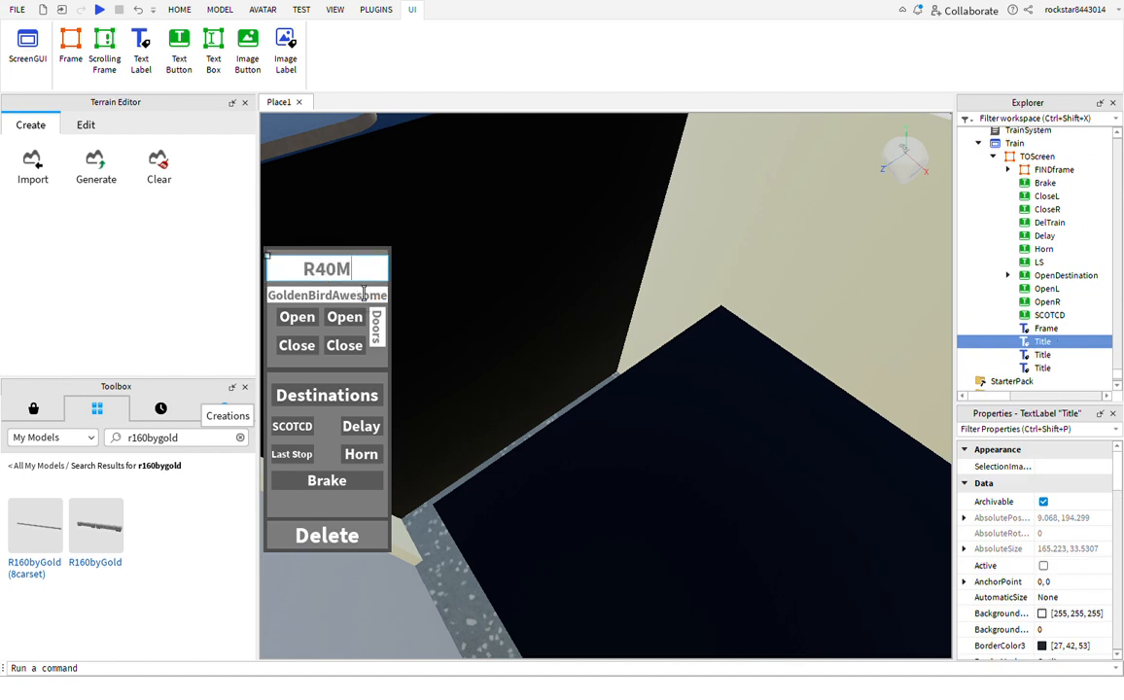
Replace the creator credit in the label beneath the control panel's R40M title with the new creator's username
{"action": "left_click", "coordinate": [354, 305]}
{"action": "double_click", "coordinate": [354, 306]}
{"action": "type", "text": "ty"}
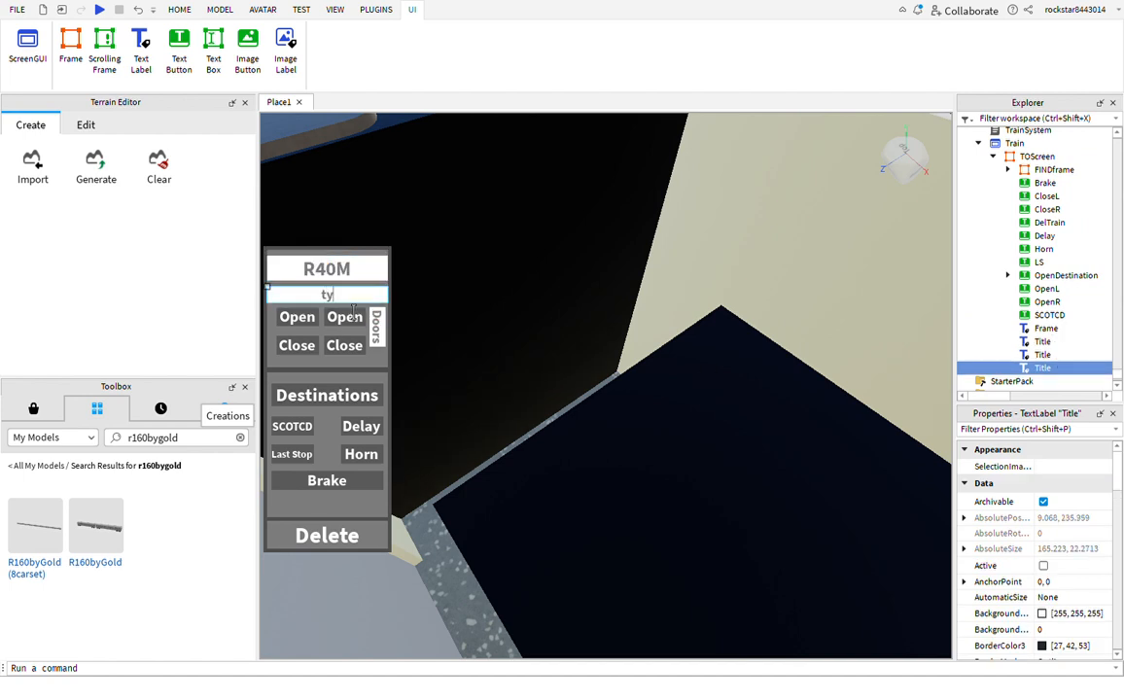
{"action": "type", "text": "lertubeorange"}
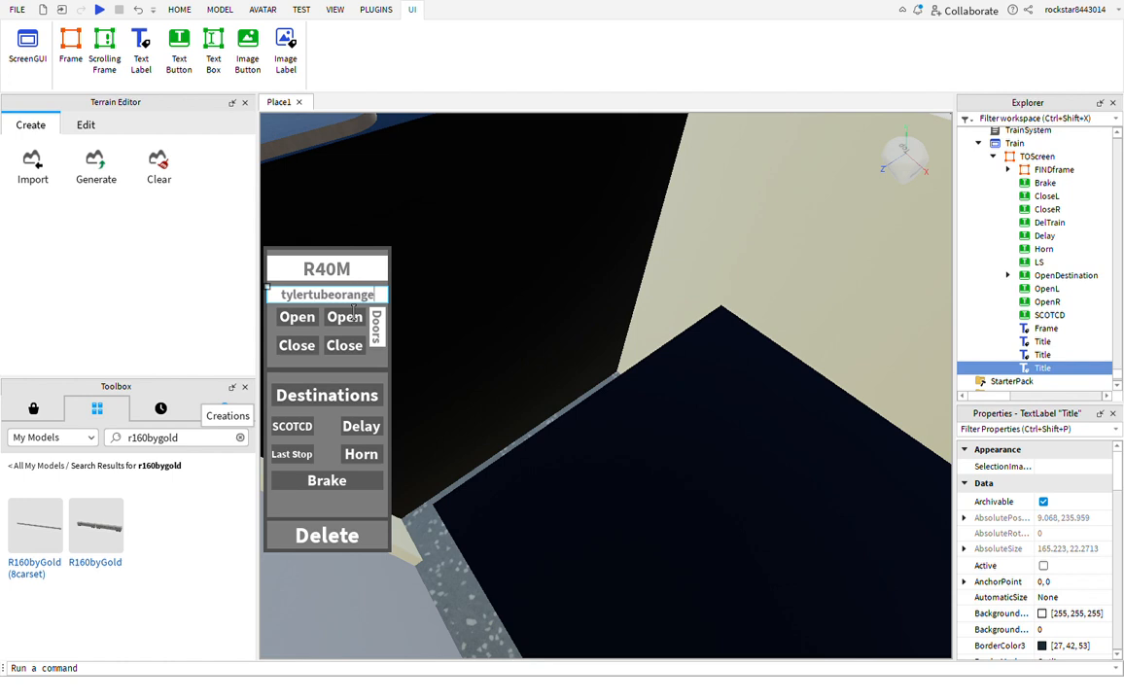
{"action": "key", "text": "Return"}
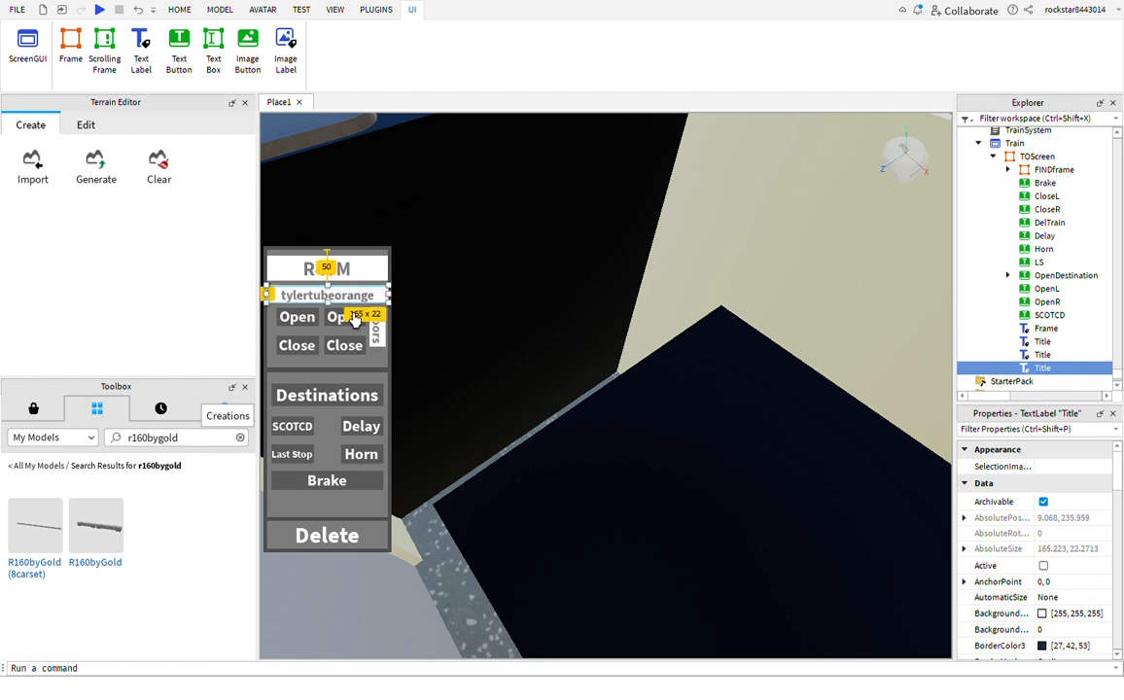
Cut the TrainSystem script and the edited Train GUI out of StarterGui
{"action": "scroll", "coordinate": [1007, 225], "scroll_direction": "up", "scroll_amount": 2}
{"action": "left_click", "coordinate": [979, 240]}
{"action": "left_click", "coordinate": [1002, 317]}
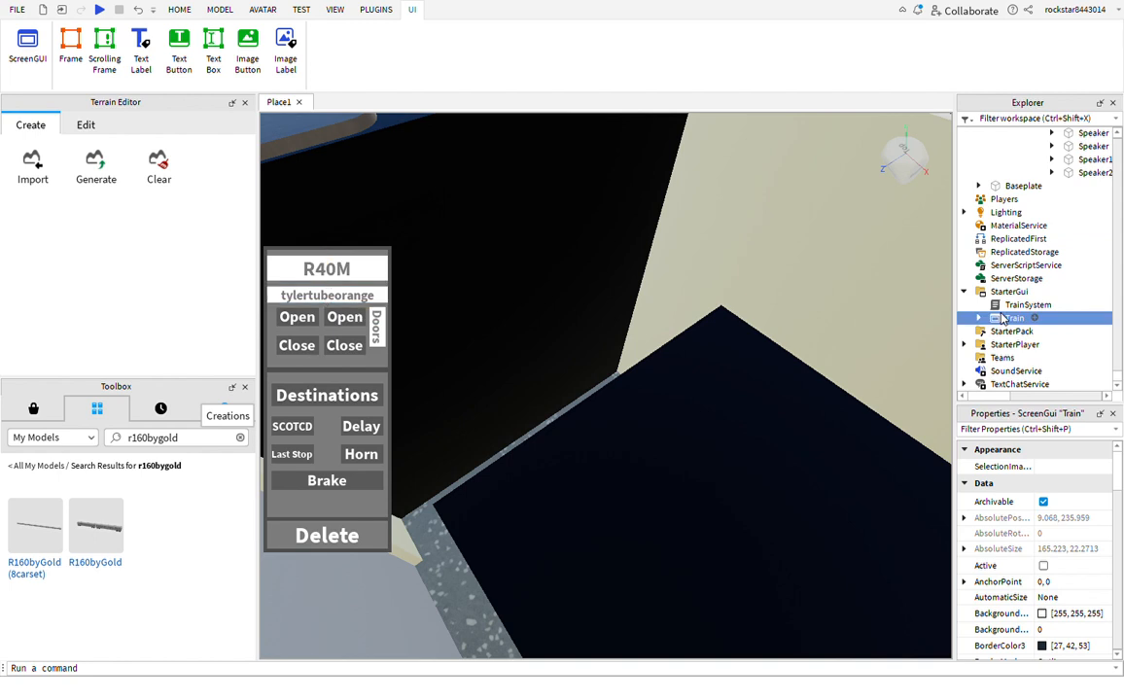
{"action": "left_click", "coordinate": [1026, 304], "text": "ctrl"}
{"action": "key", "text": "Delete"}
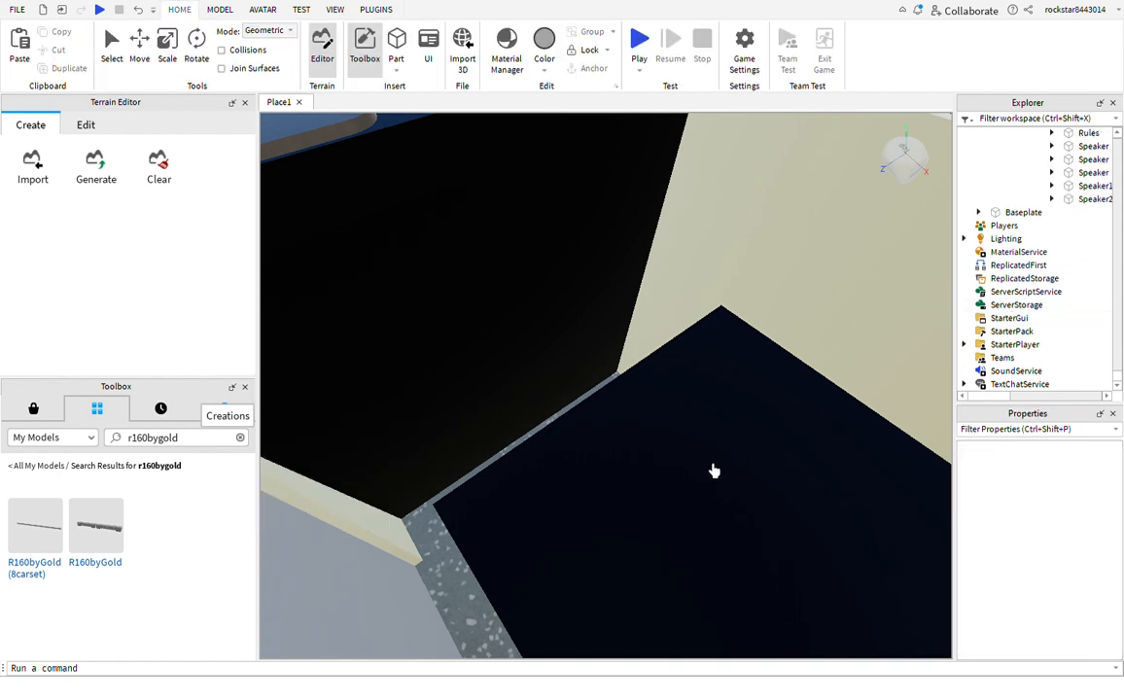
Paste the TrainSystem script and Train GUI into the VehicleSeat inside the R40M's body
{"action": "left_click", "coordinate": [111, 47]}
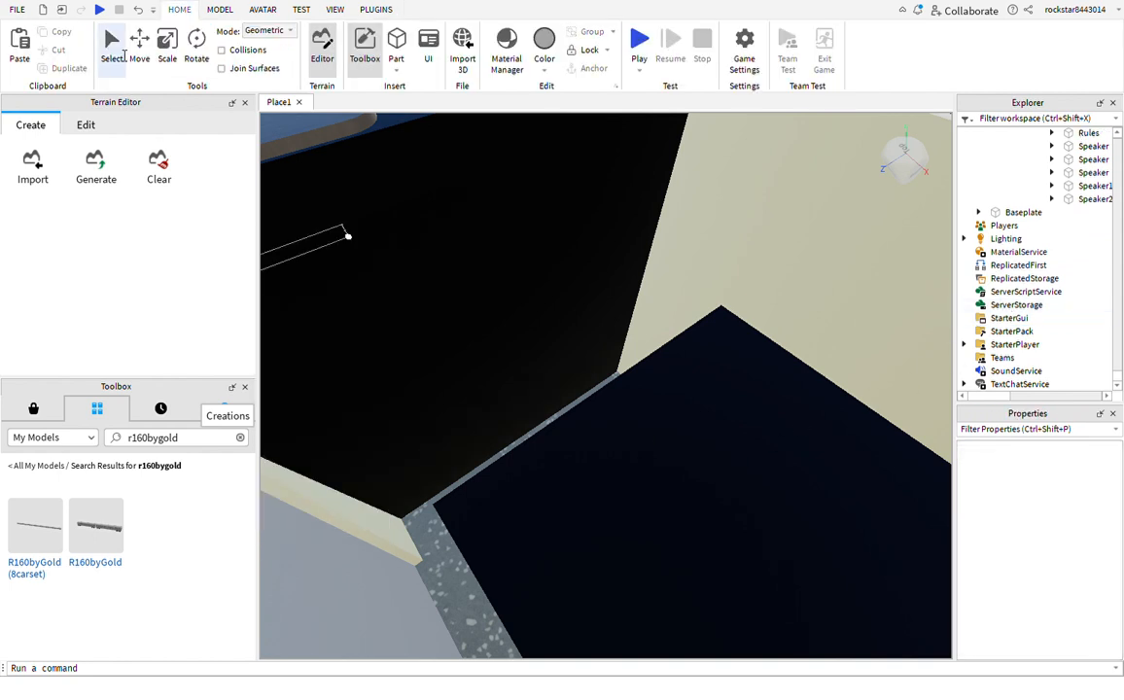
{"action": "left_click", "coordinate": [580, 472]}
{"action": "key", "text": "ctrl+shift+v"}
{"action": "right_click_drag", "start_coordinate": [697, 371], "coordinate": [675, 348]}
{"action": "scroll", "coordinate": [697, 369], "scroll_direction": "down", "scroll_amount": 5}
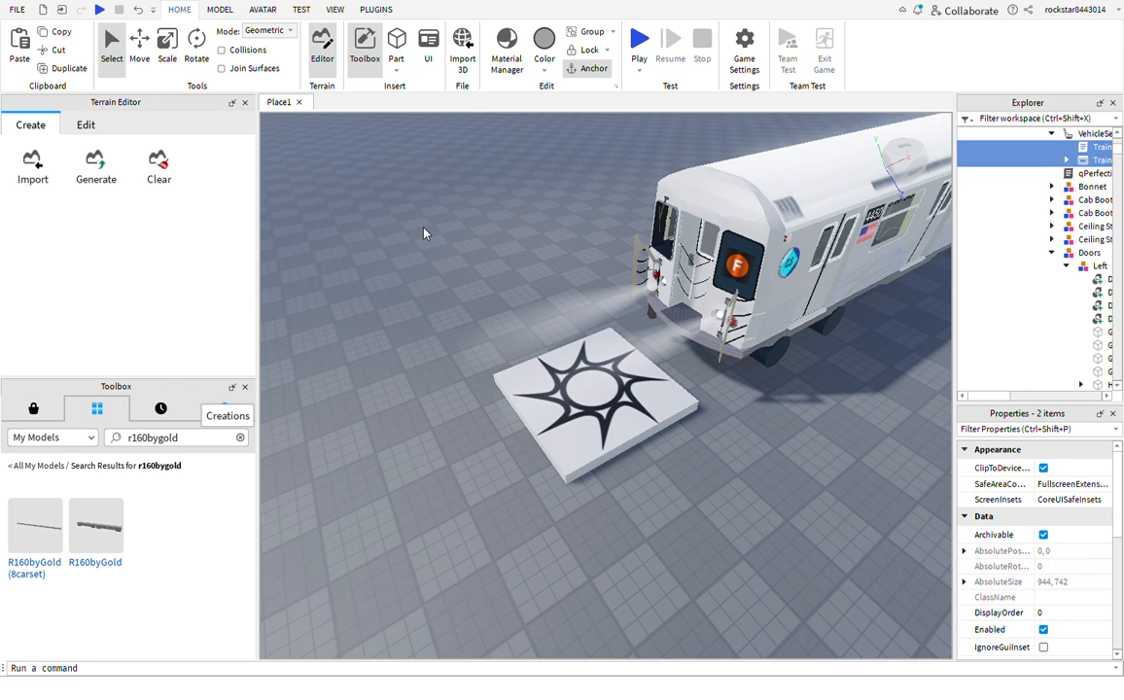
Insert a block part on the spawn plate and set its size to 0.5, 0.5, 0.5
{"action": "left_click", "coordinate": [397, 44]}
{"action": "key", "text": "f"}
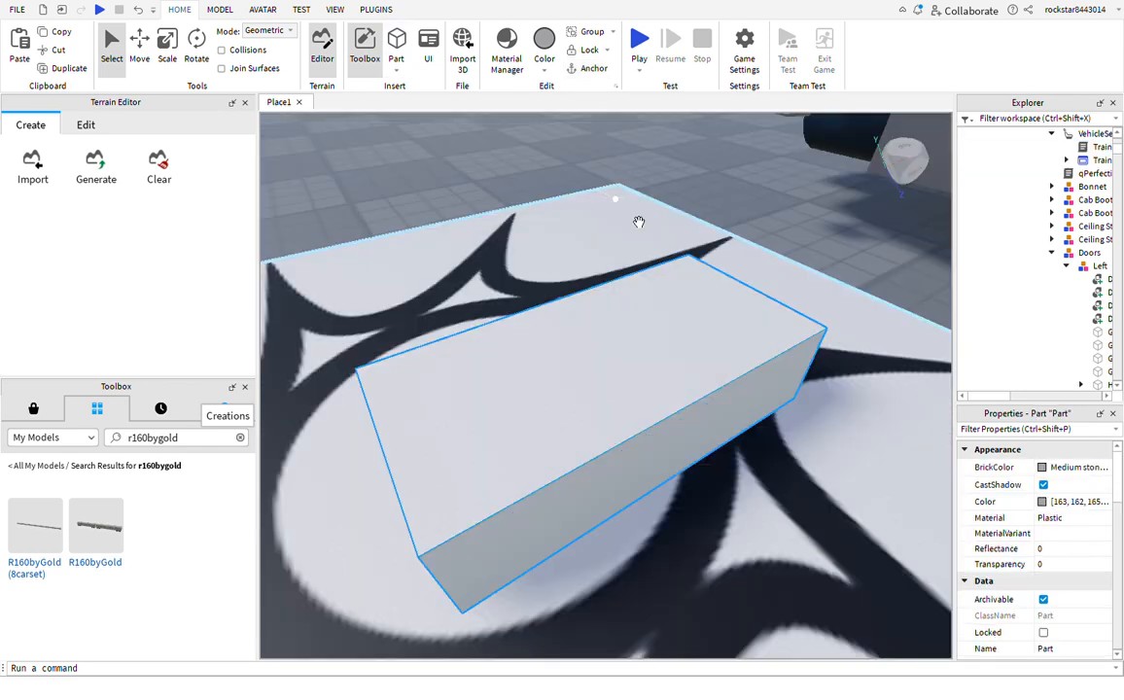
{"action": "right_click_drag", "start_coordinate": [660, 349], "coordinate": [661, 351]}
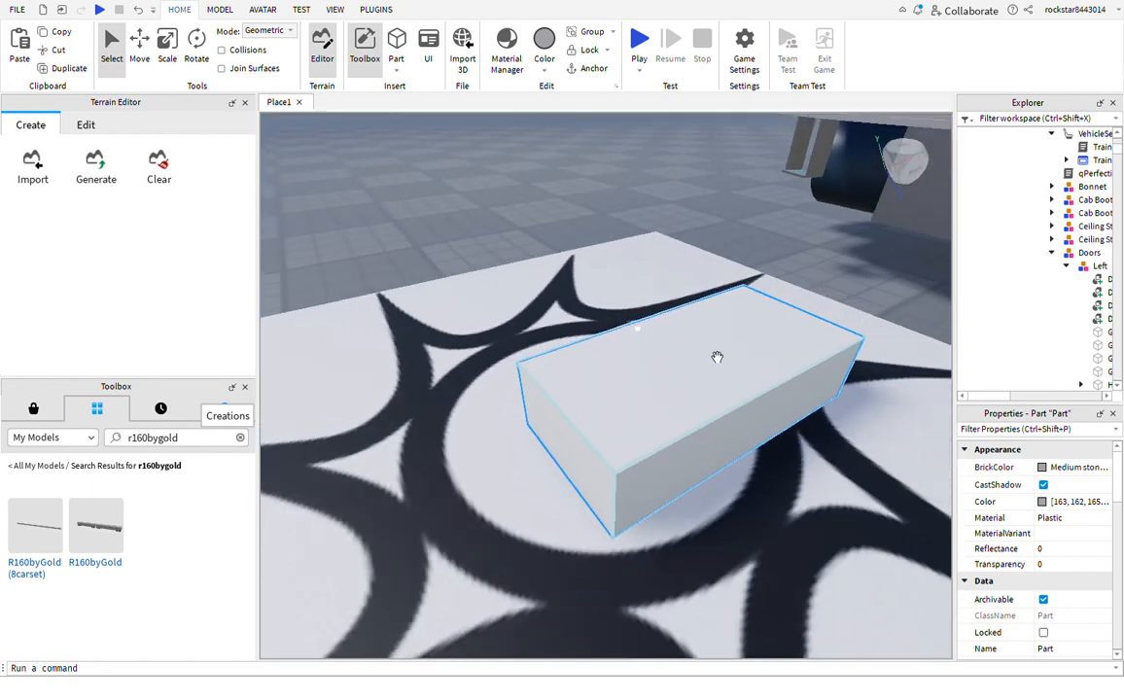
{"action": "scroll", "coordinate": [1017, 500], "scroll_direction": "down", "scroll_amount": 3}
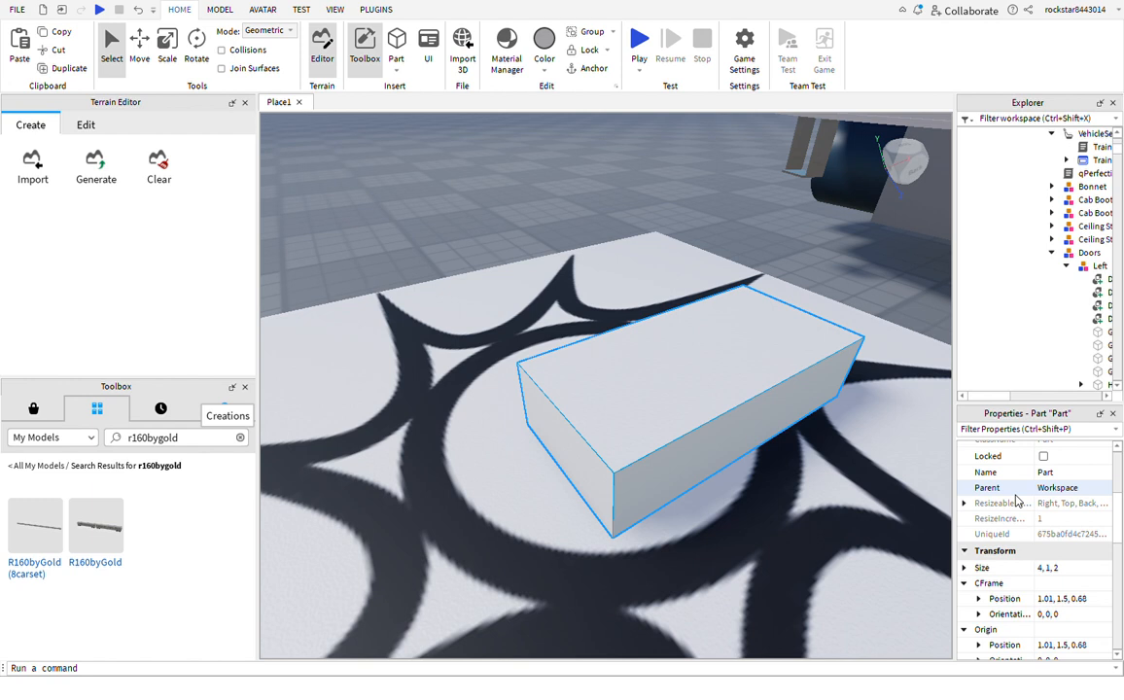
{"action": "left_click", "coordinate": [1047, 569]}
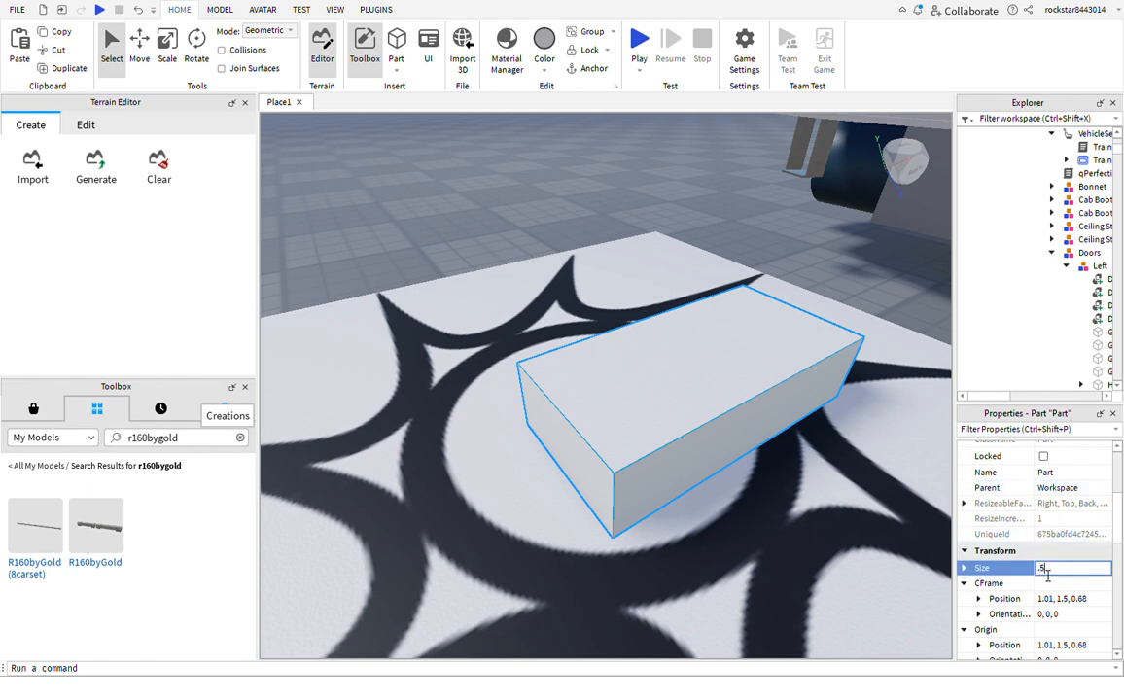
{"action": "type", "text": ".5, 0.5, 0.5"}
{"action": "key", "text": "Return"}
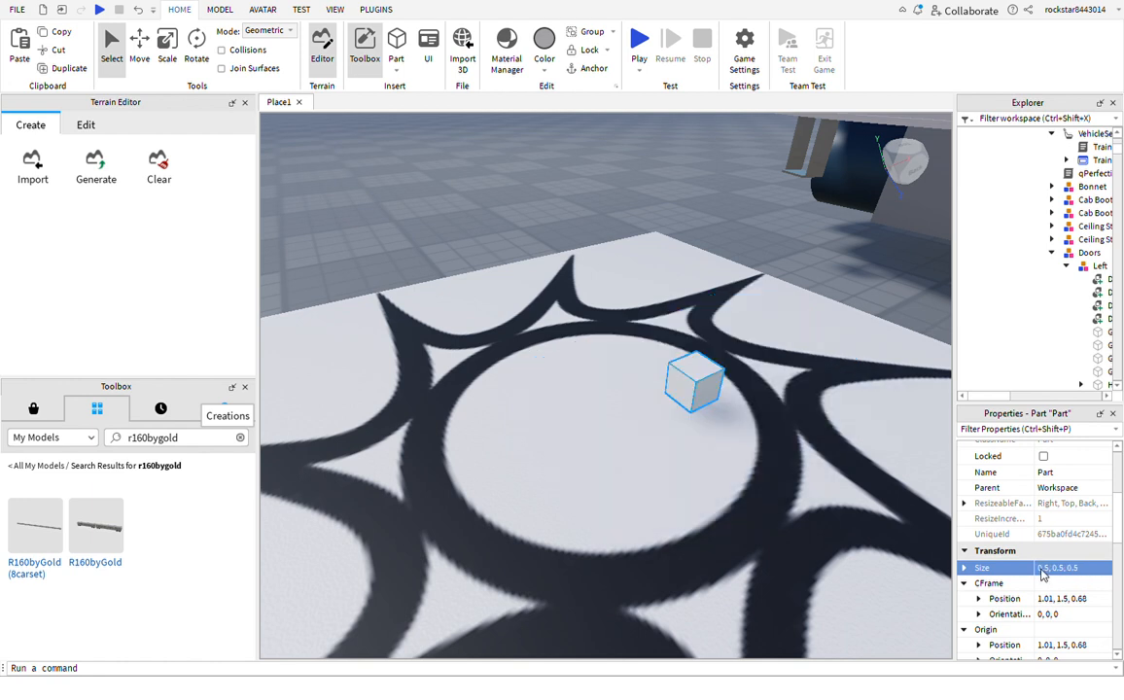
{"action": "right_click_drag", "start_coordinate": [776, 474], "coordinate": [772, 476]}
{"action": "scroll", "coordinate": [772, 476], "scroll_direction": "up", "scroll_amount": 2}
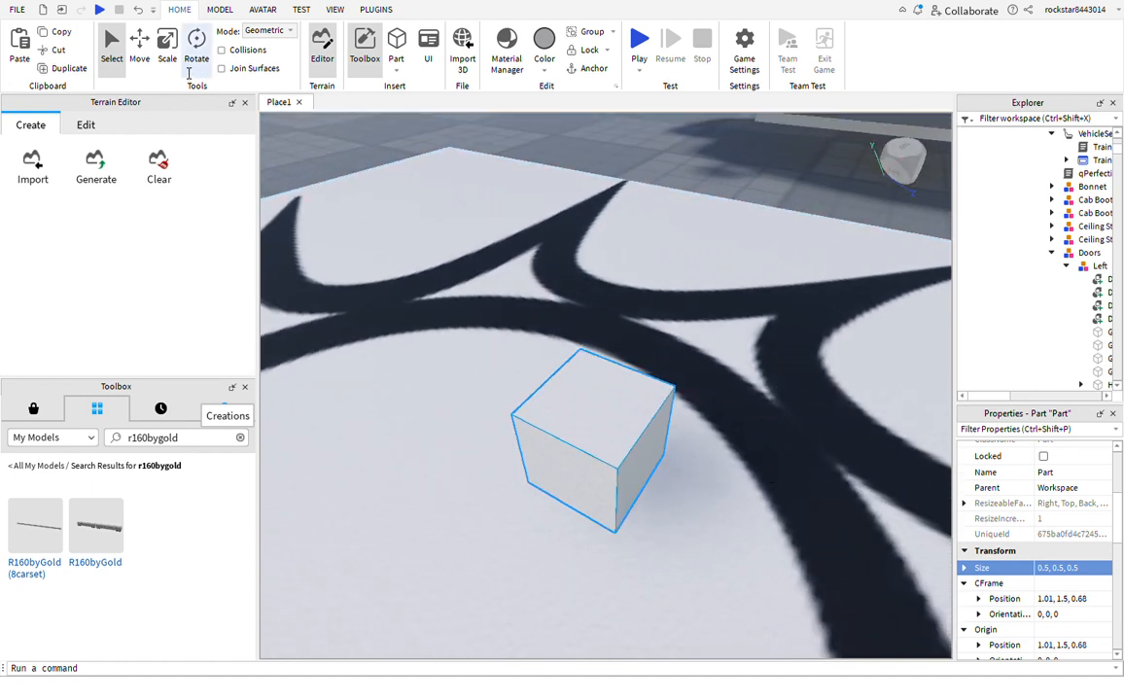
{"action": "right_click_drag", "start_coordinate": [761, 419], "coordinate": [760, 419]}
{"action": "right_click_drag", "start_coordinate": [573, 329], "coordinate": [573, 331]}
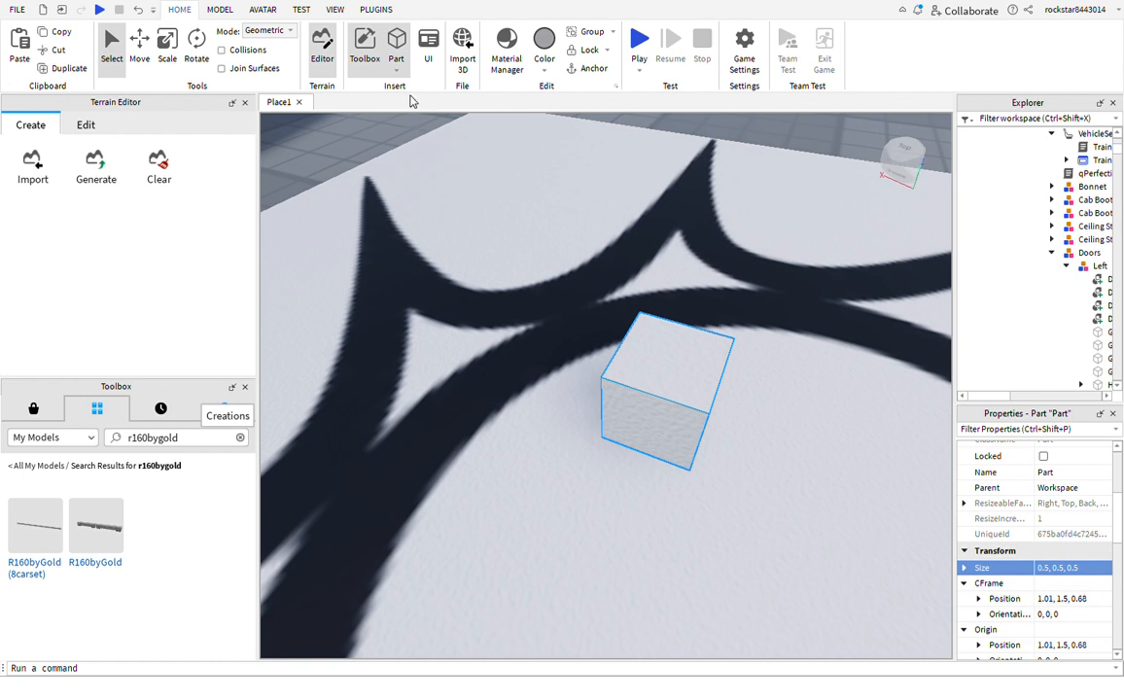
{"action": "left_click", "coordinate": [715, 142]}
{"action": "mouse_move", "coordinate": [719, 143]}
{"action": "right_mouse_down"}
{"action": "mouse_move", "coordinate": [741, 157]}
{"action": "mouse_move", "coordinate": [719, 156]}
{"action": "right_mouse_up"}
{"action": "scroll", "coordinate": [718, 139], "scroll_direction": "down", "scroll_amount": 4}
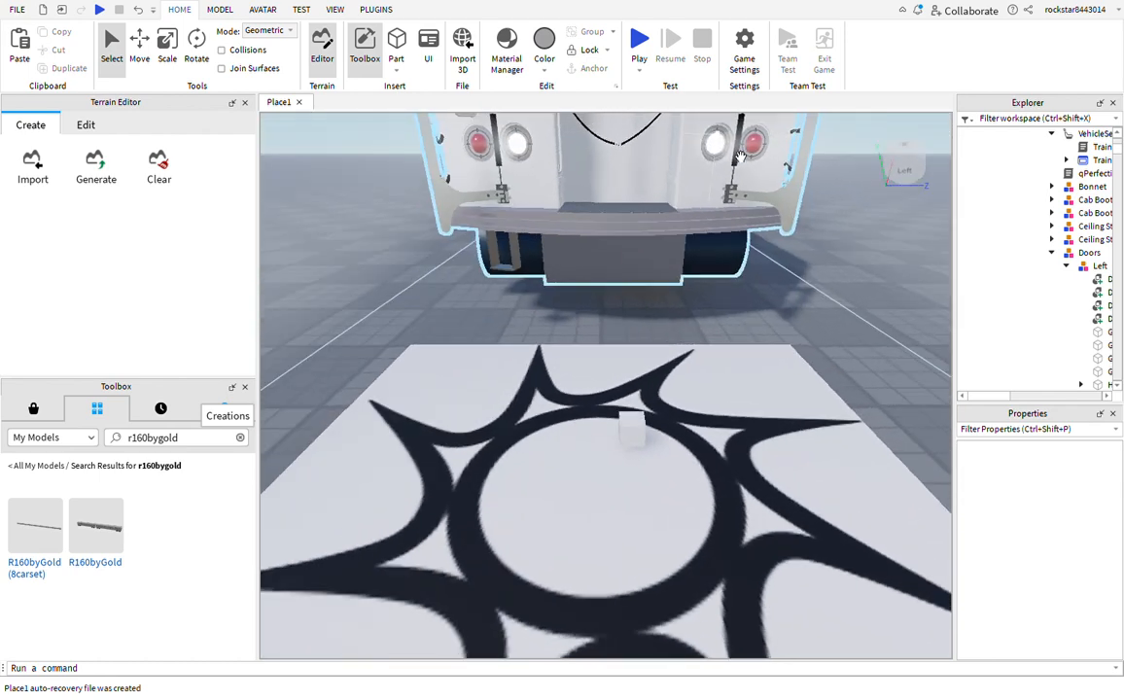
{"action": "left_click_drag", "start_coordinate": [632, 428], "coordinate": [842, 524]}
{"action": "key", "text": "d"}
Group Doors1 on the car's left side with its window glass and its door-hold and door-lean signs into one model
{"action": "right_click_drag", "start_coordinate": [752, 420], "coordinate": [775, 436]}
{"action": "scroll", "coordinate": [759, 428], "scroll_direction": "up", "scroll_amount": 4}
{"action": "scroll", "coordinate": [775, 437], "scroll_direction": "down", "scroll_amount": 3}
{"action": "scroll", "coordinate": [775, 436], "scroll_direction": "up", "scroll_amount": 3}
{"action": "scroll", "coordinate": [774, 437], "scroll_direction": "down", "scroll_amount": 3}
{"action": "left_click", "coordinate": [560, 402]}
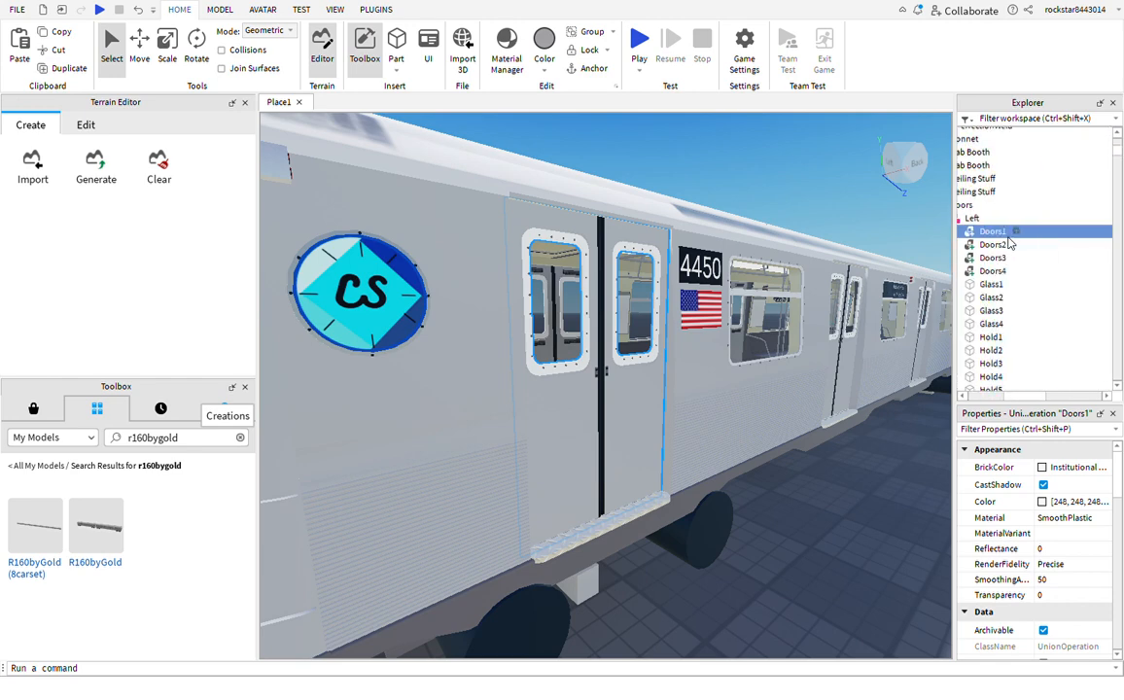
{"action": "key", "text": "f"}
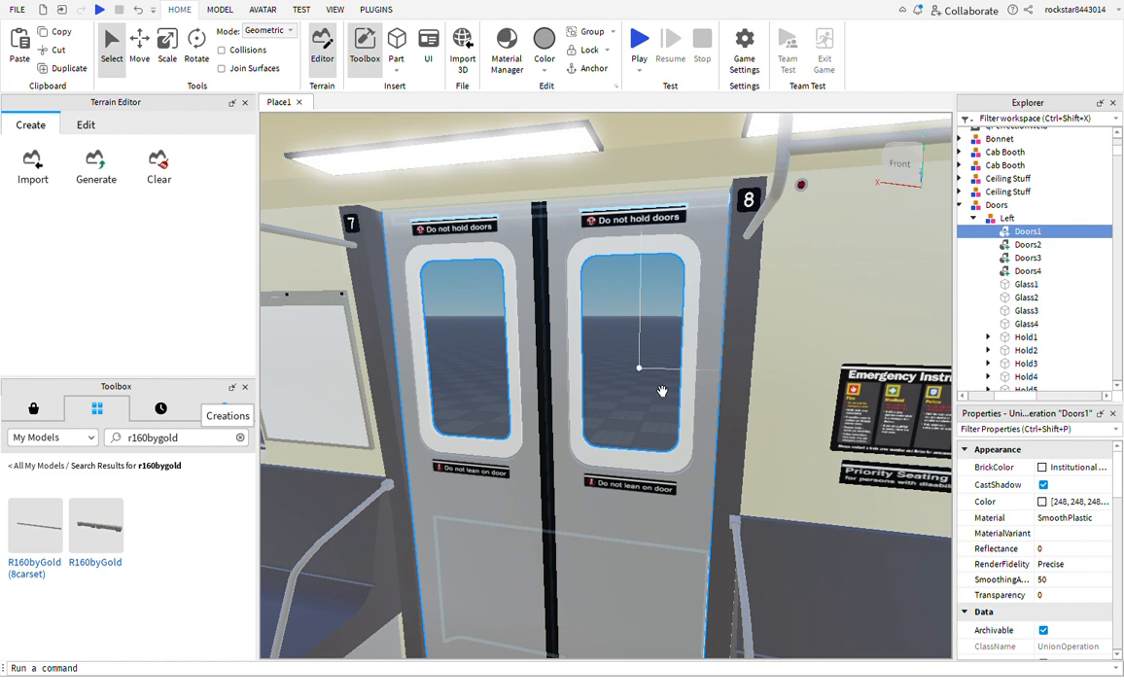
{"action": "left_click", "coordinate": [630, 494], "text": "ctrl"}
{"action": "left_click", "coordinate": [504, 483], "text": "ctrl"}
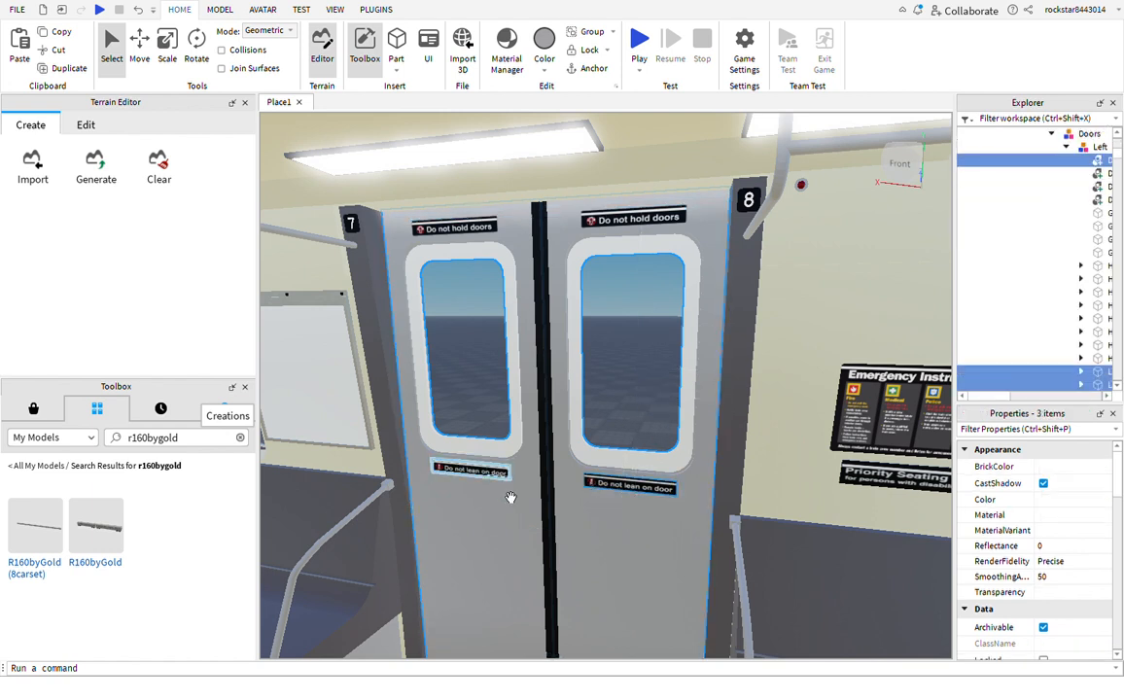
{"action": "left_click", "coordinate": [479, 234], "text": "ctrl"}
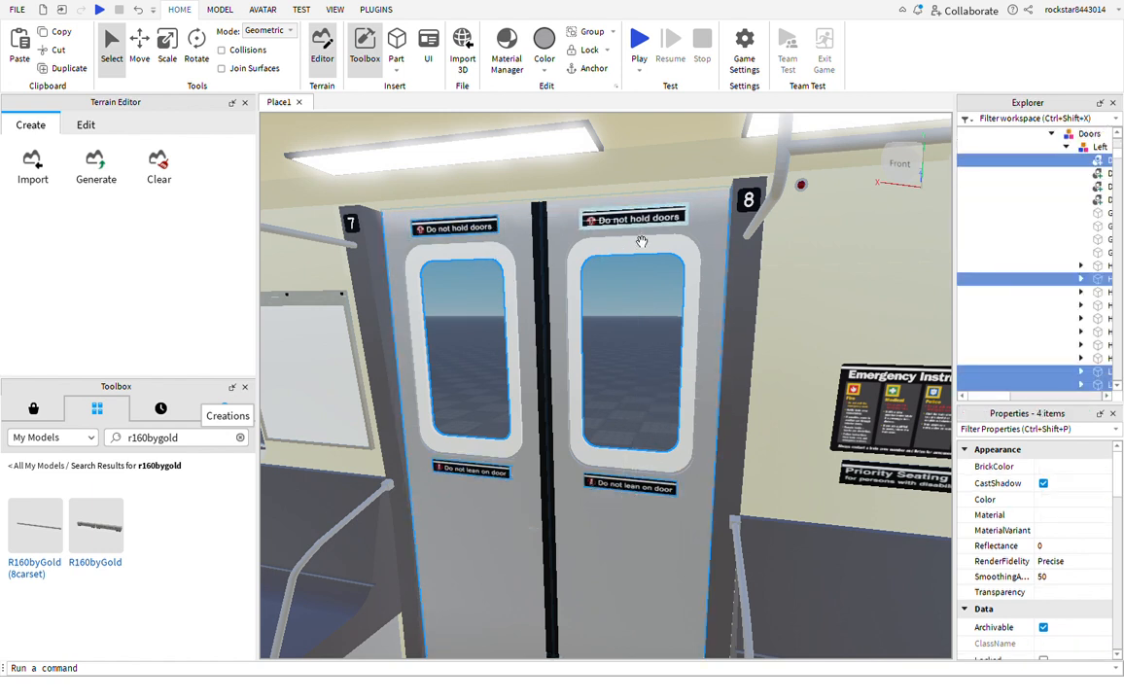
{"action": "left_click", "coordinate": [640, 230], "text": "ctrl"}
{"action": "left_click", "coordinate": [630, 366], "text": "ctrl"}
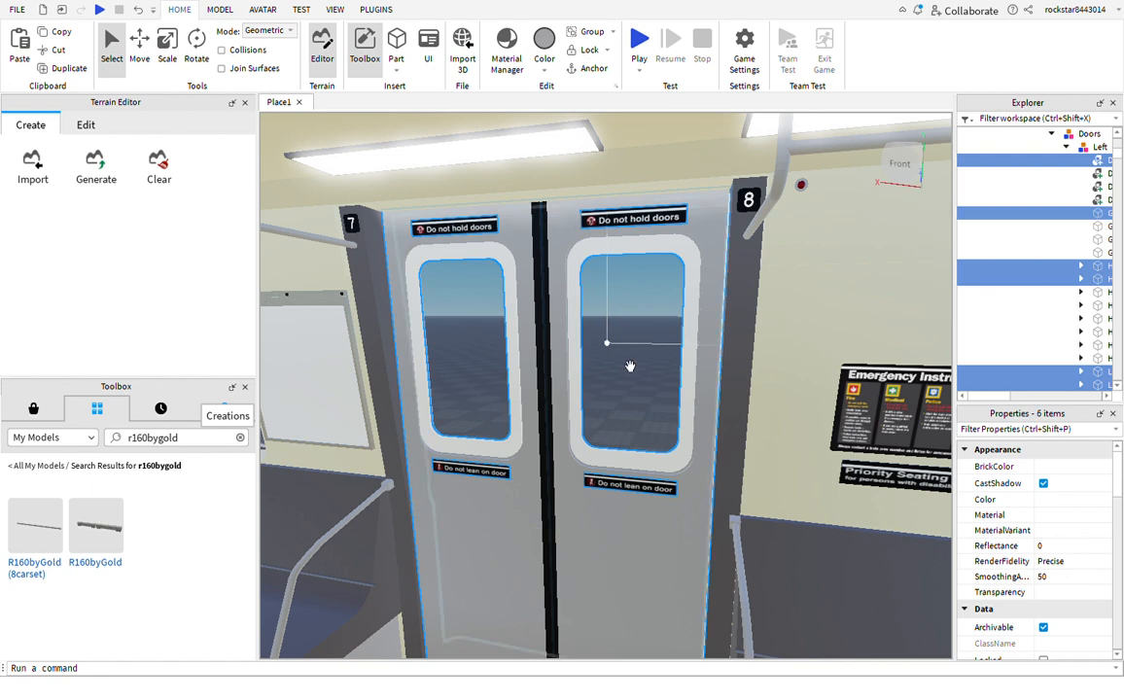
{"action": "key", "text": "ctrl+g"}
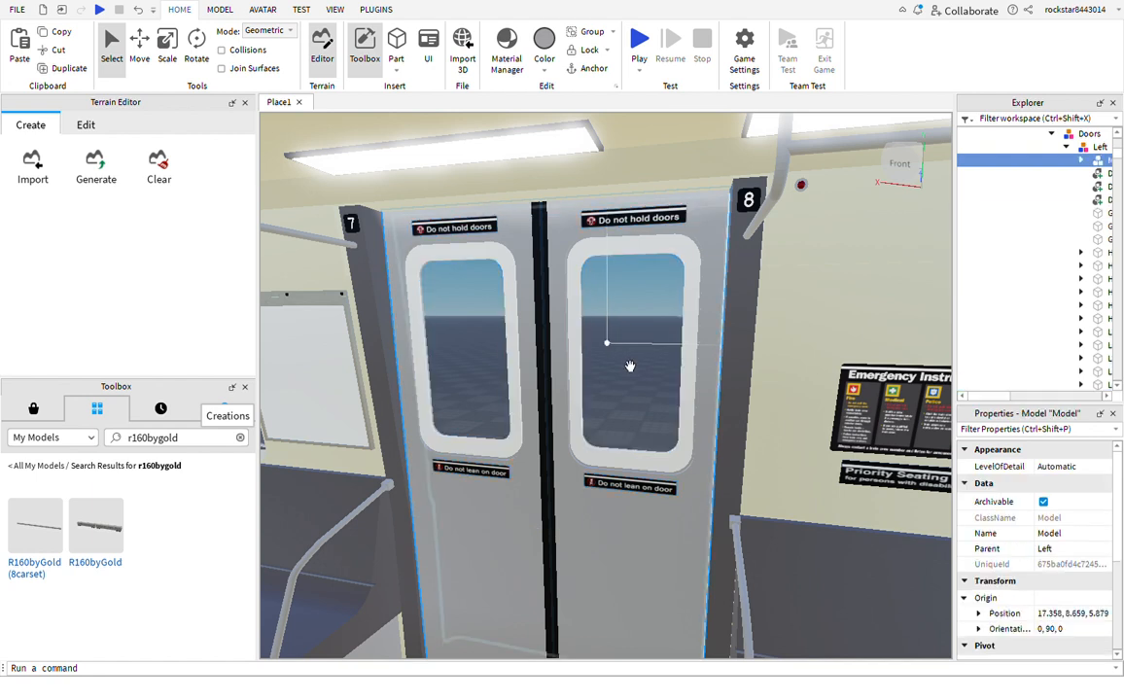
Move the grouped door model out of the Left doors group and into Workspace
{"action": "key", "text": "Delete"}
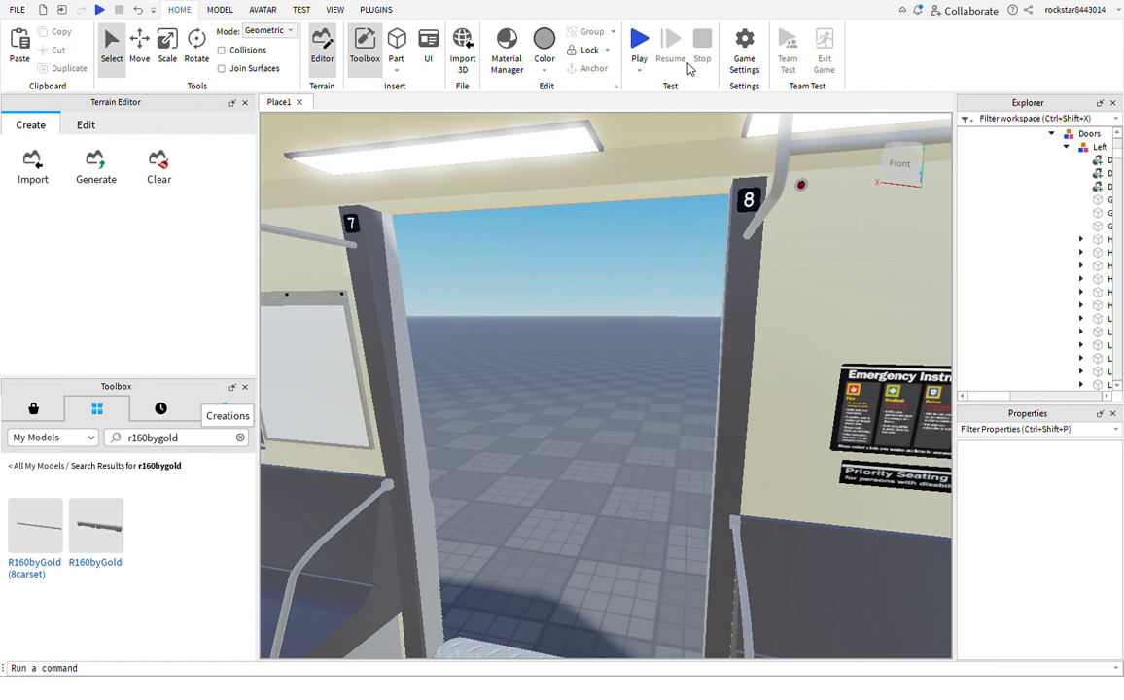
{"action": "key", "text": "ctrl+z"}
{"action": "key", "text": "f"}
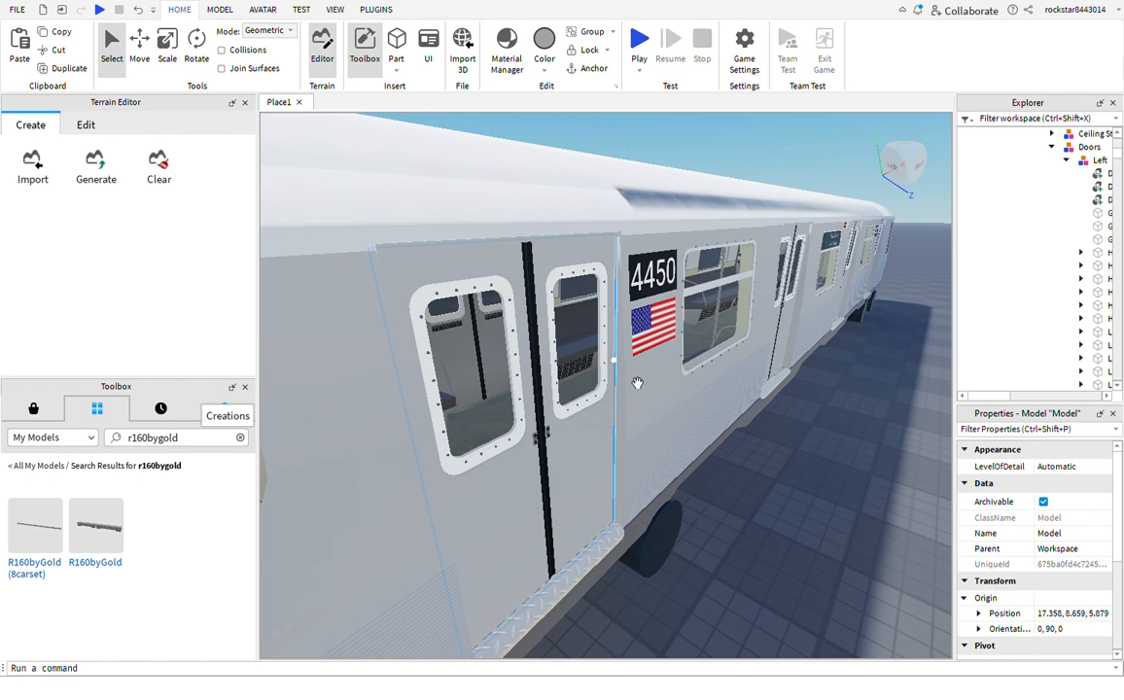
Set the move snapping increment to 5 studs and move the door model 5 studs outward from the car's side
{"action": "left_click", "coordinate": [139, 44]}
{"action": "left_click", "coordinate": [221, 10]}
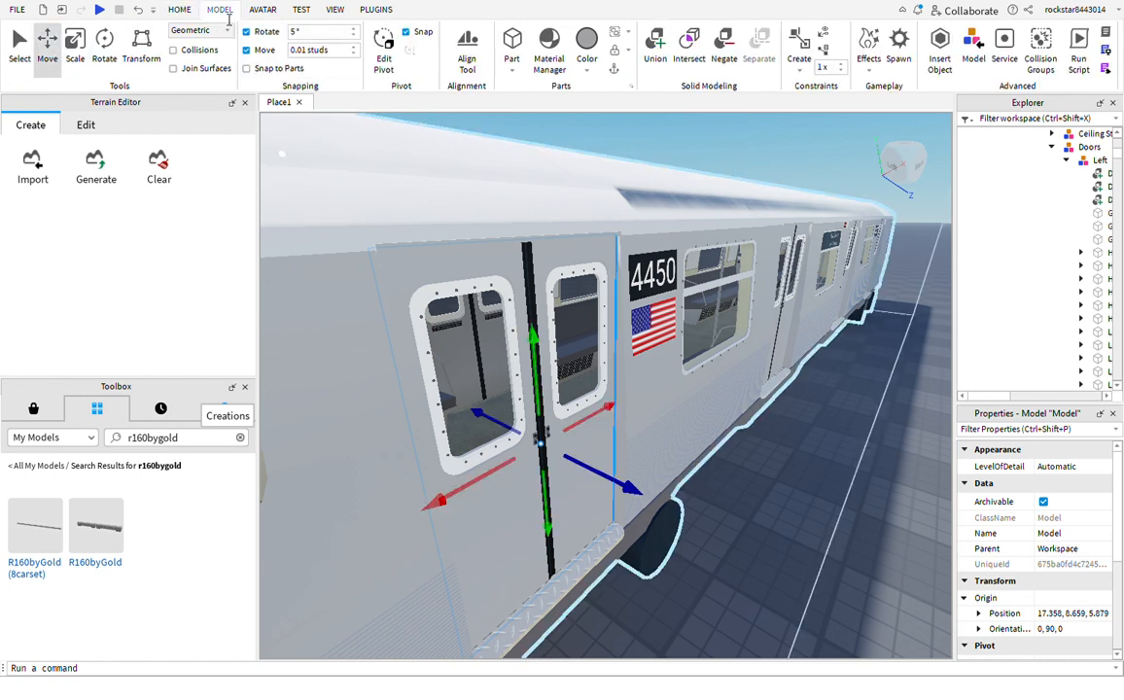
{"action": "scroll", "coordinate": [763, 303], "scroll_direction": "up", "scroll_amount": 2}
{"action": "right_click_drag", "start_coordinate": [763, 303], "coordinate": [763, 304]}
{"action": "scroll", "coordinate": [763, 303], "scroll_direction": "down", "scroll_amount": 3}
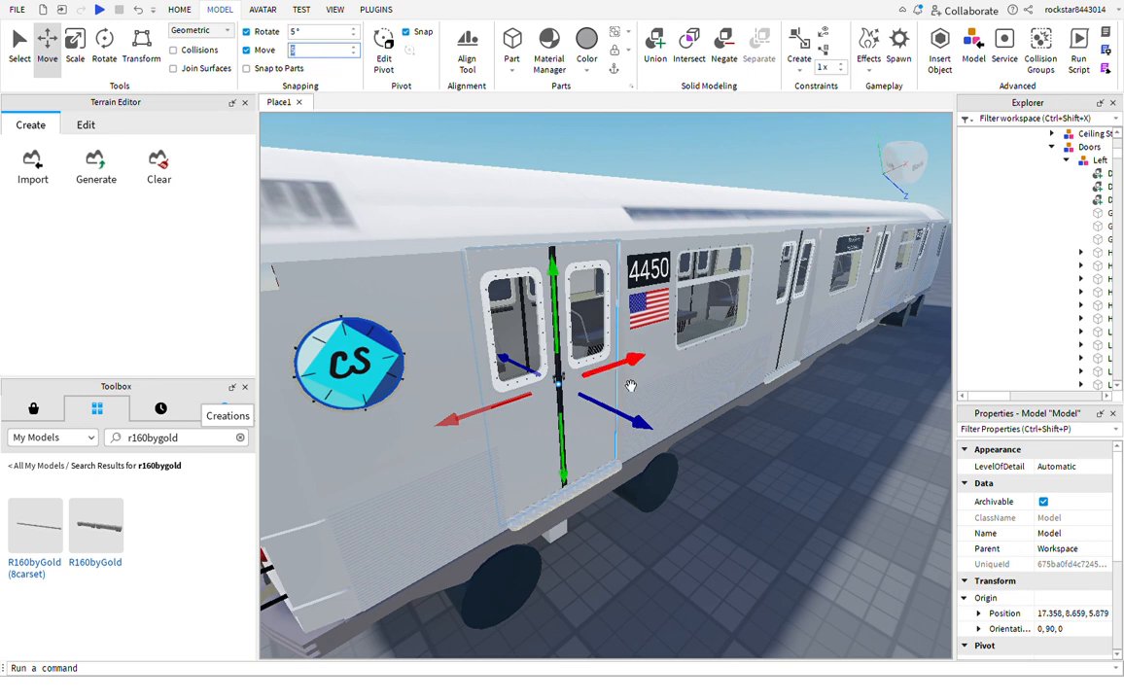
{"action": "right_click_drag", "start_coordinate": [631, 386], "coordinate": [608, 366]}
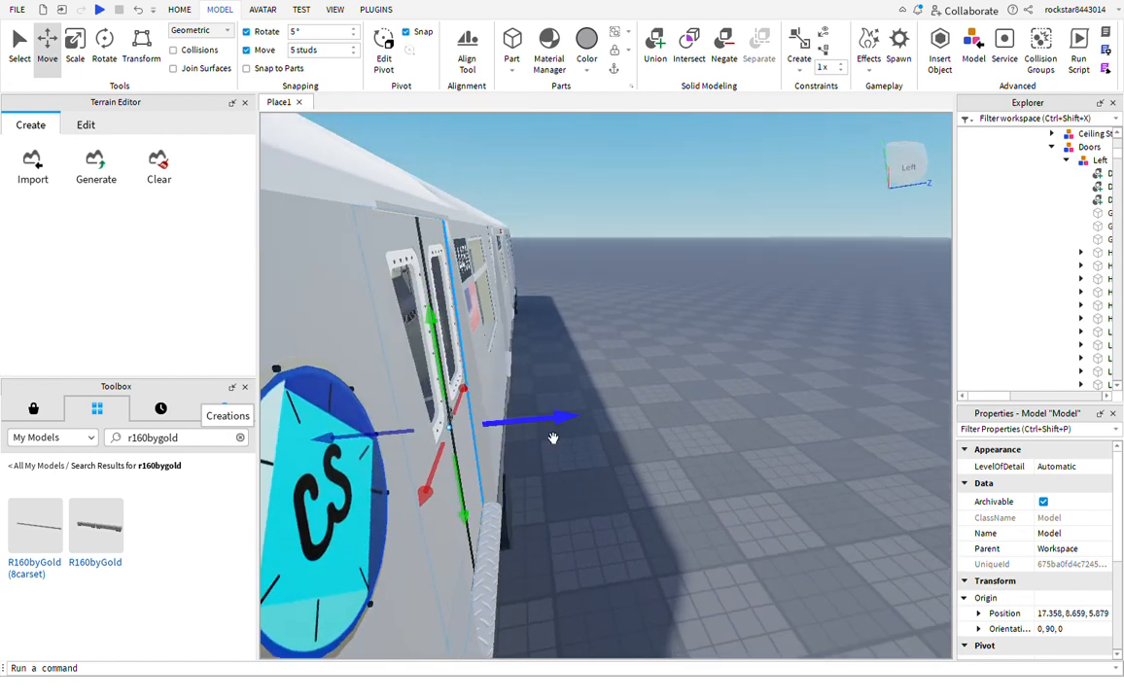
{"action": "left_click_drag", "start_coordinate": [552, 438], "coordinate": [535, 421]}
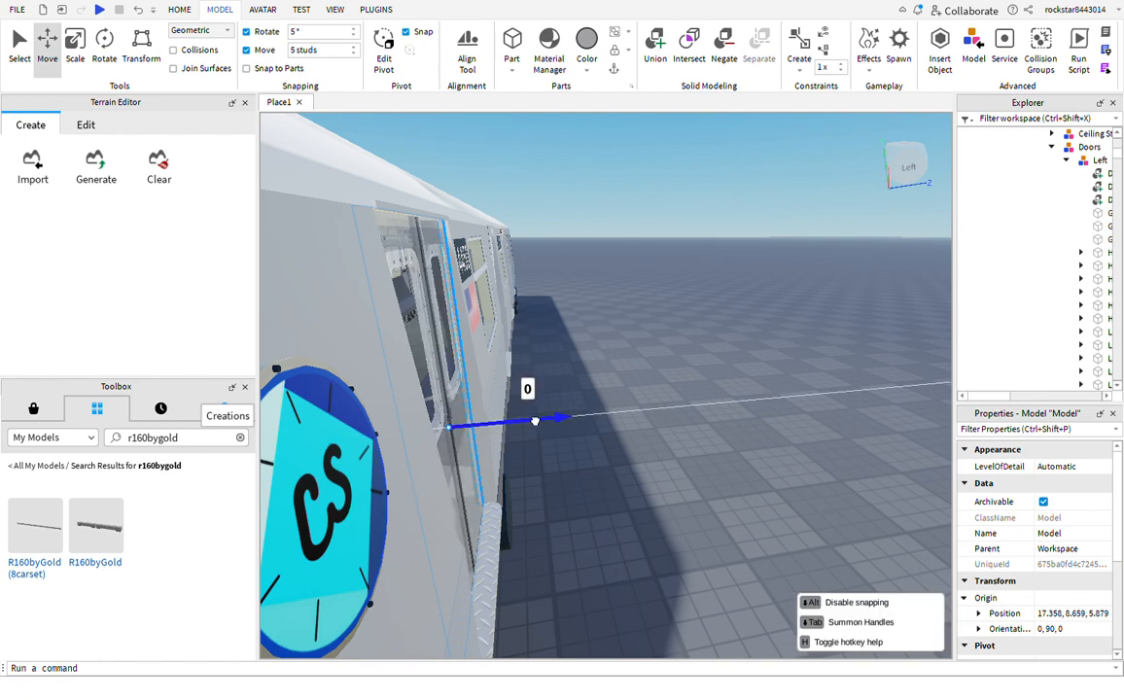
{"action": "left_click_drag", "start_coordinate": [629, 422], "coordinate": [670, 425]}
{"action": "mouse_move", "coordinate": [670, 426]}
{"action": "right_mouse_down"}
{"action": "mouse_move", "coordinate": [684, 440]}
{"action": "mouse_move", "coordinate": [660, 425]}
{"action": "right_mouse_up"}
{"action": "key", "text": "d"}
{"action": "key", "text": "s"}
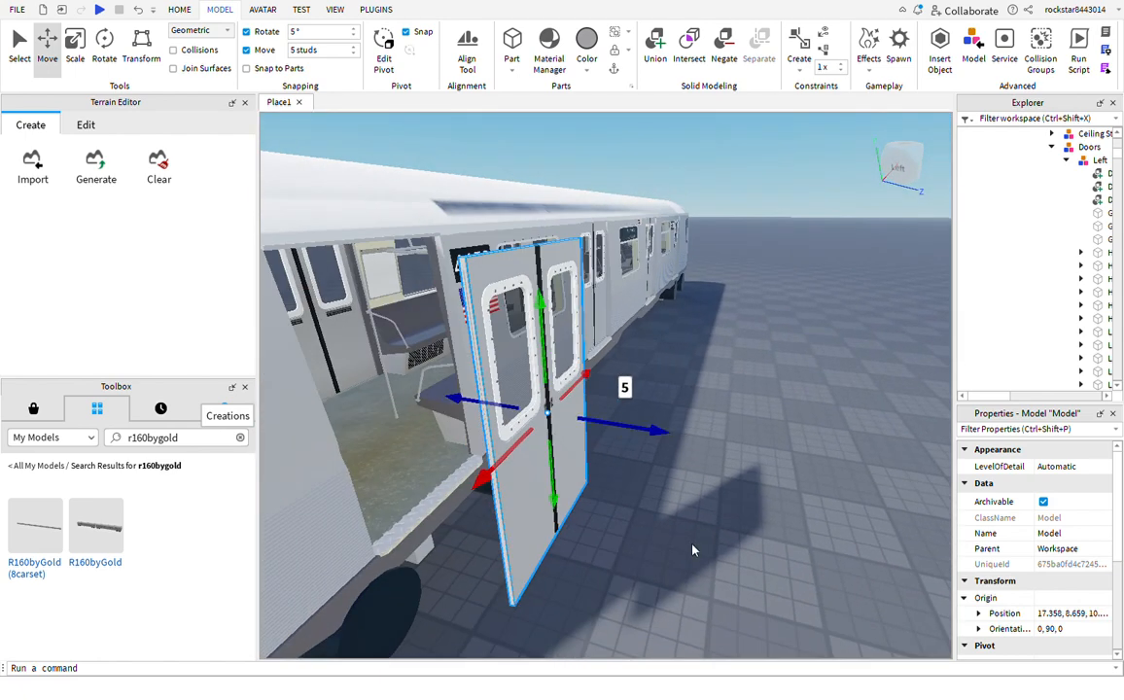
Separate the Doors1 union into its component unions and group them into a nested model
{"action": "left_click", "coordinate": [681, 569]}
{"action": "left_click", "coordinate": [559, 533]}
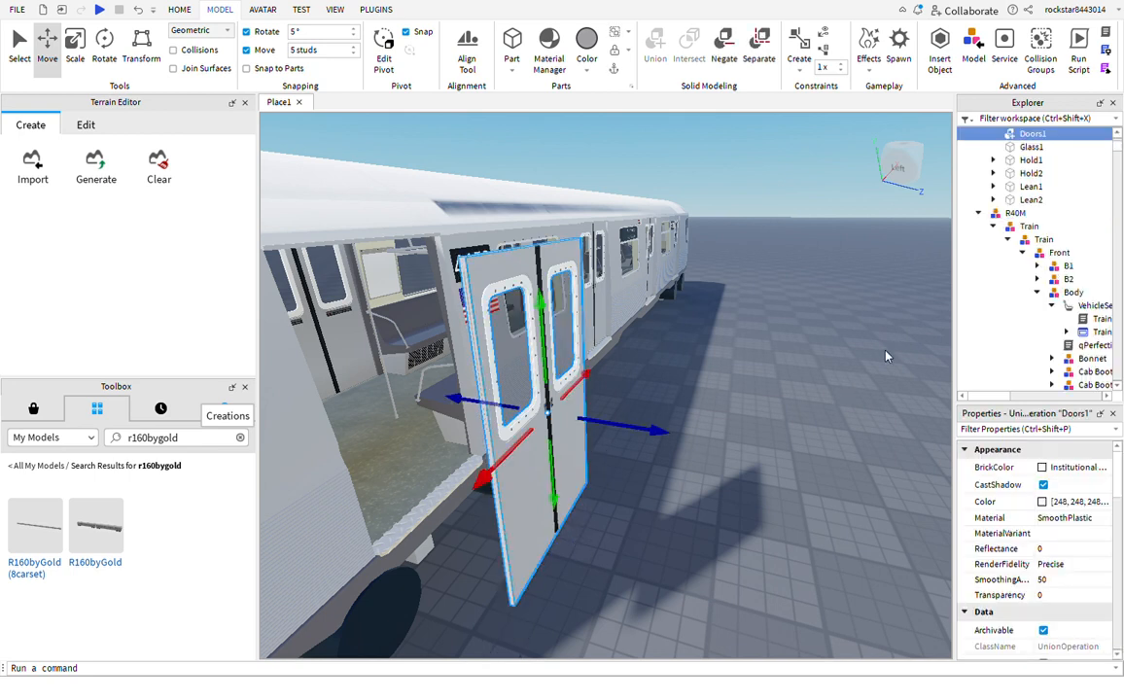
{"action": "key", "text": "ctrl+shift+u"}
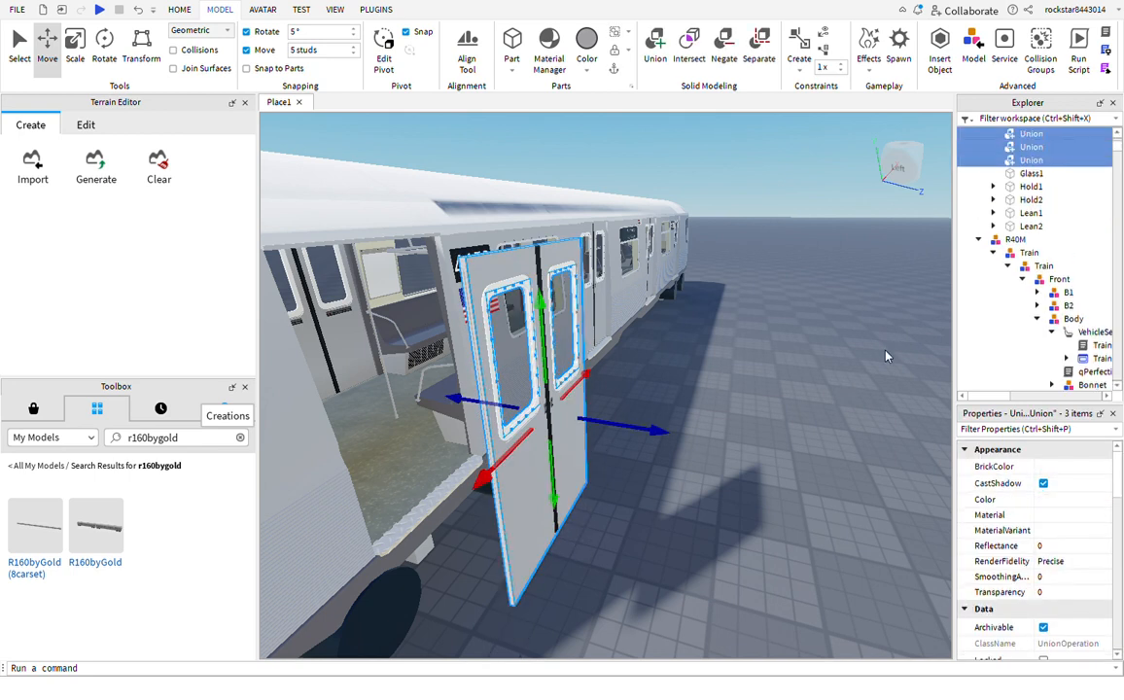
{"action": "key", "text": "ctrl+g"}
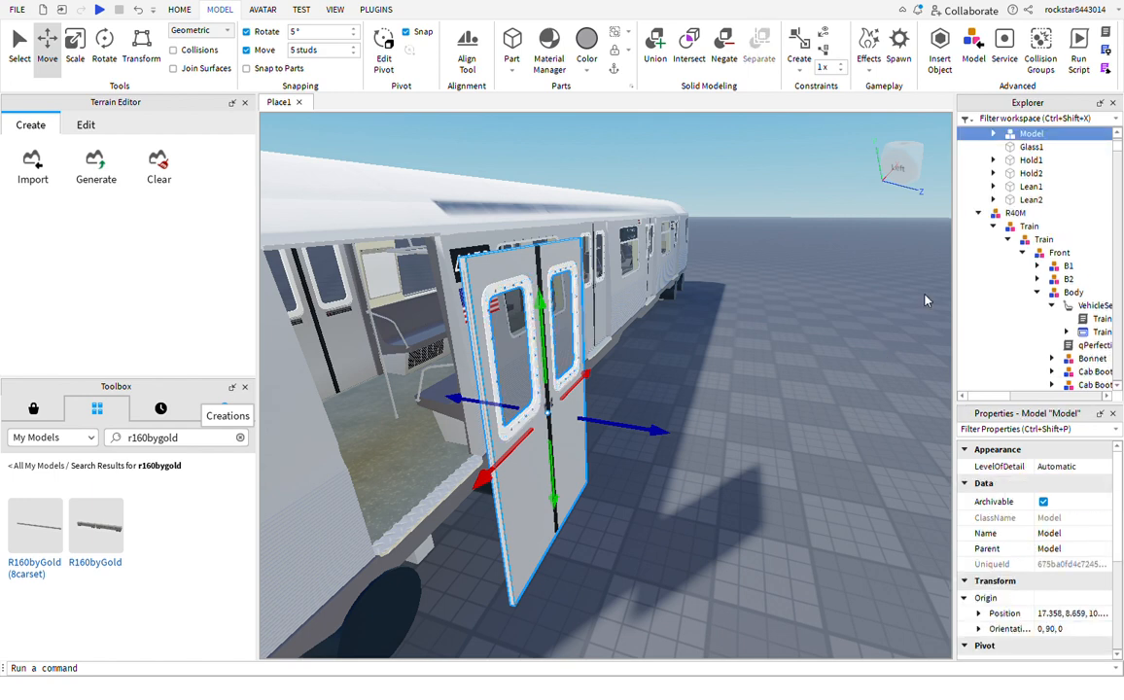
Select all three unions in the nested door model and move them 5 studs farther out from the car
{"action": "scroll", "coordinate": [1034, 188], "scroll_direction": "up", "scroll_amount": 2}
{"action": "left_click", "coordinate": [992, 200]}
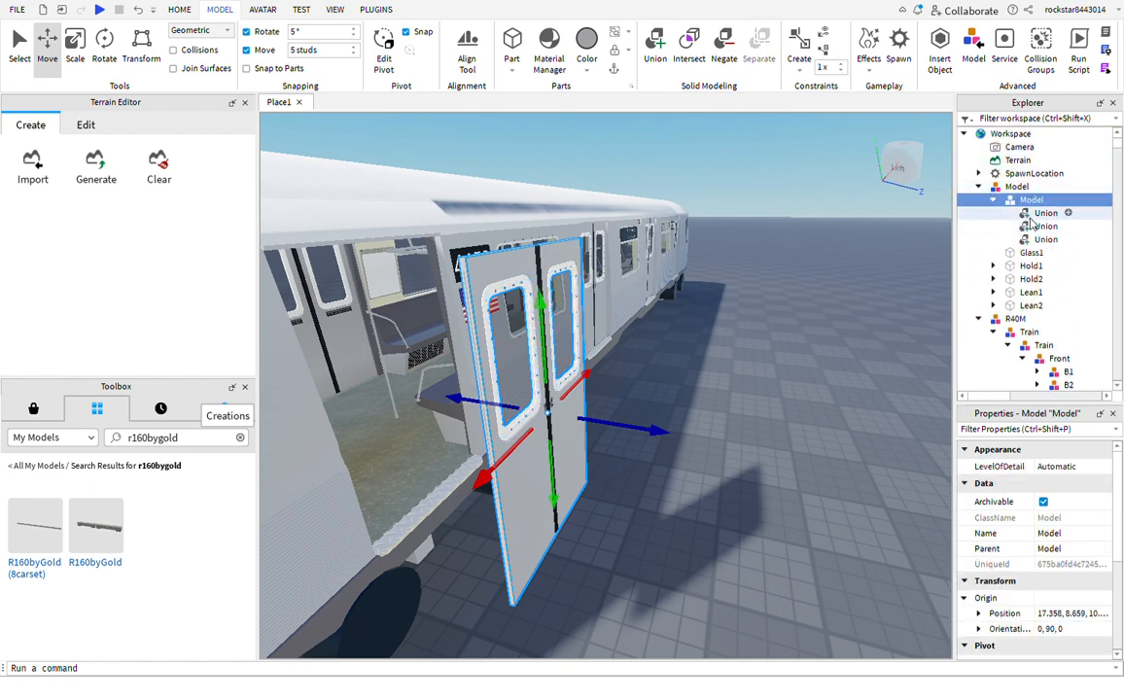
{"action": "left_click", "coordinate": [1027, 213]}
{"action": "left_click", "coordinate": [1034, 238]}
{"action": "left_click", "coordinate": [1036, 226]}
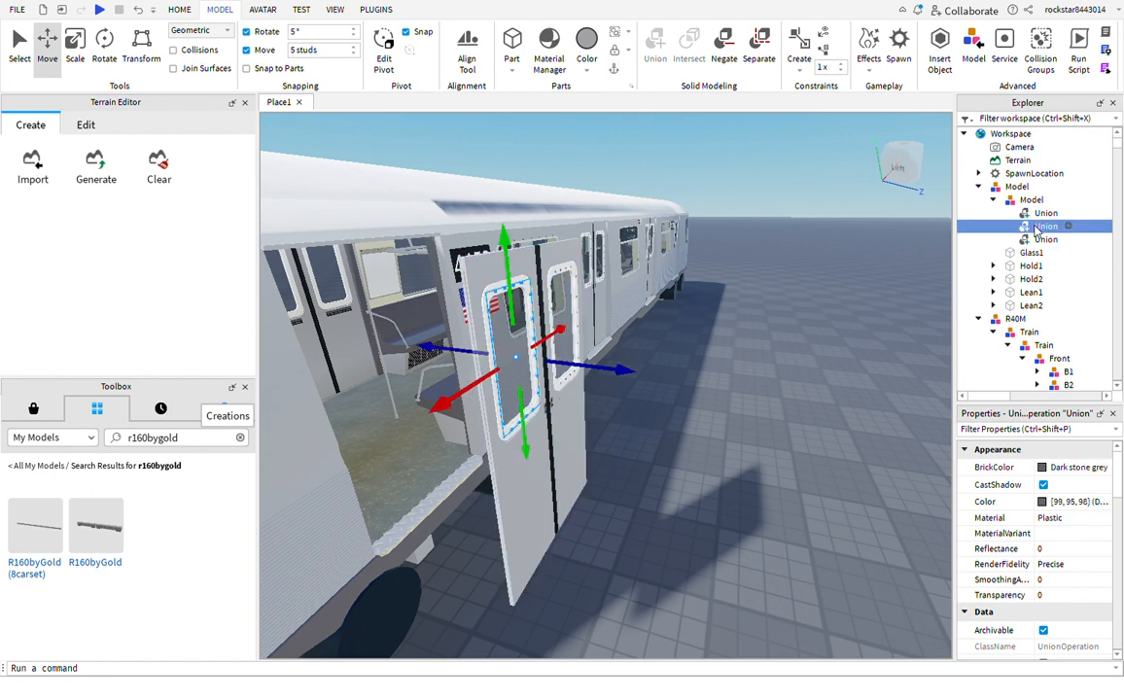
{"action": "left_click", "coordinate": [1036, 213]}
{"action": "left_click", "coordinate": [1038, 240], "text": "shift"}
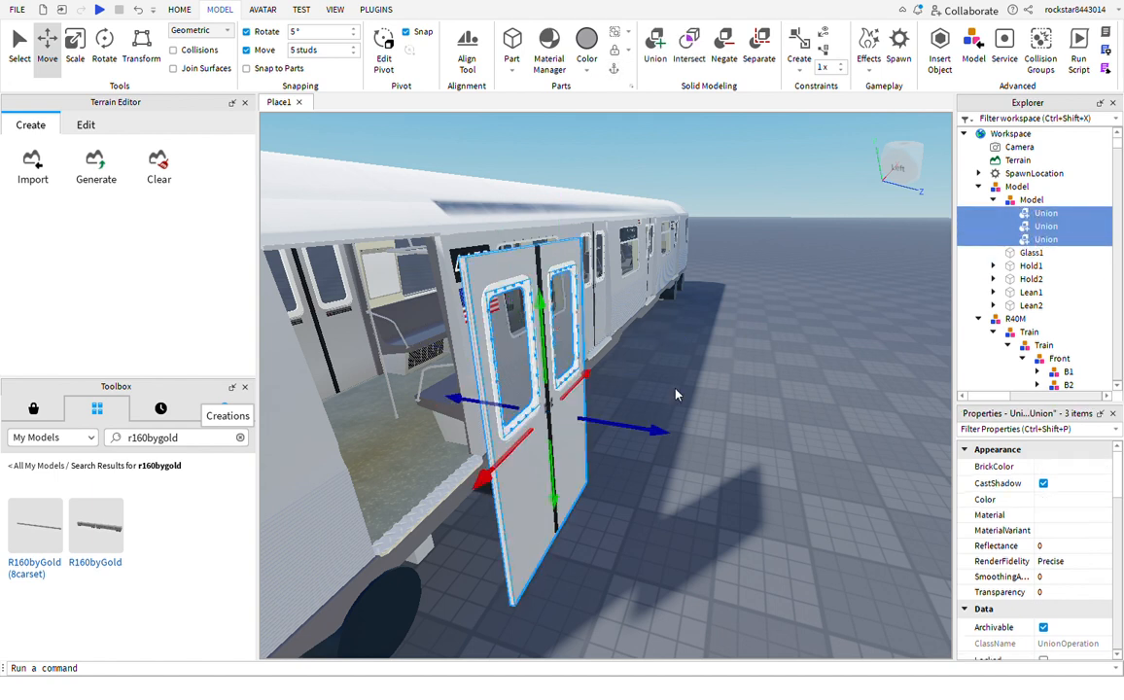
{"action": "left_click_drag", "start_coordinate": [646, 450], "coordinate": [838, 421]}
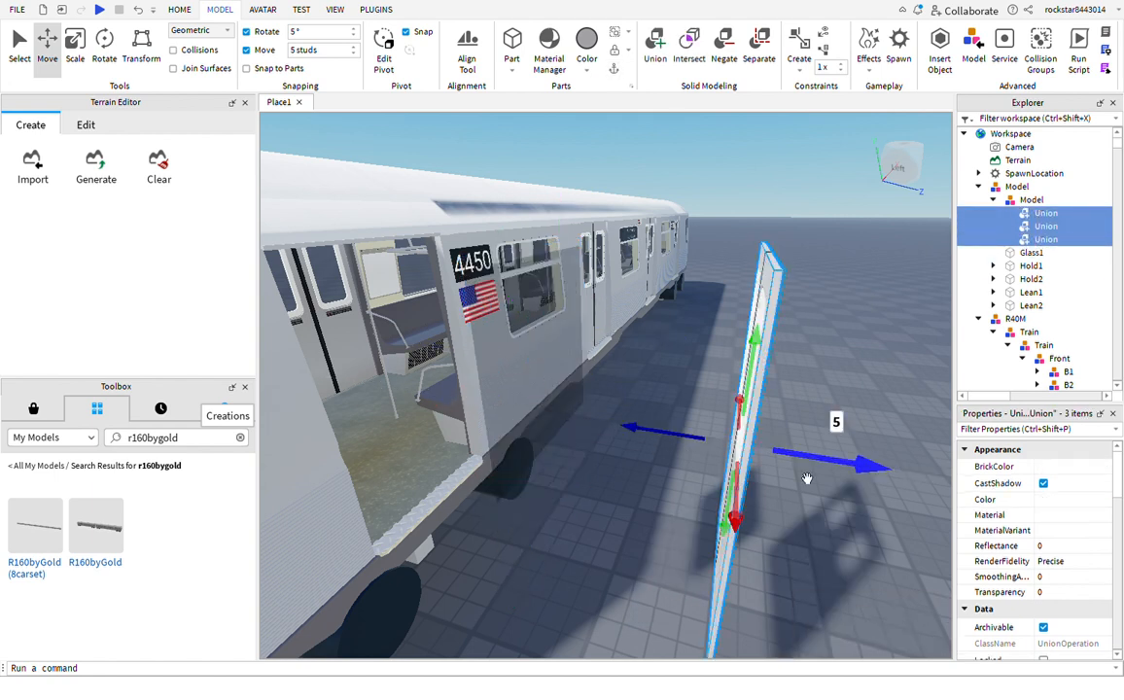
Undo the separate move of the three unions and move the whole nested door model 5 studs outward from the car
{"action": "left_click", "coordinate": [1038, 238]}
{"action": "left_click", "coordinate": [1032, 203]}
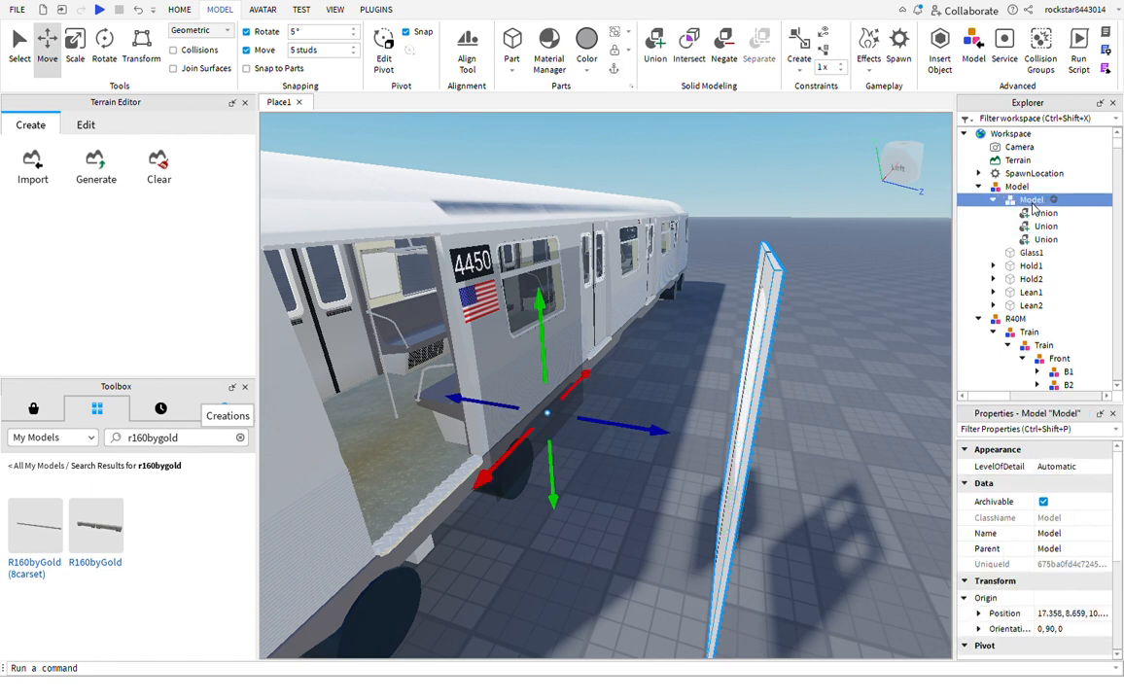
{"action": "key", "text": "ctrl+z"}
{"action": "left_click", "coordinate": [1032, 200]}
{"action": "left_click_drag", "start_coordinate": [642, 433], "coordinate": [855, 457]}
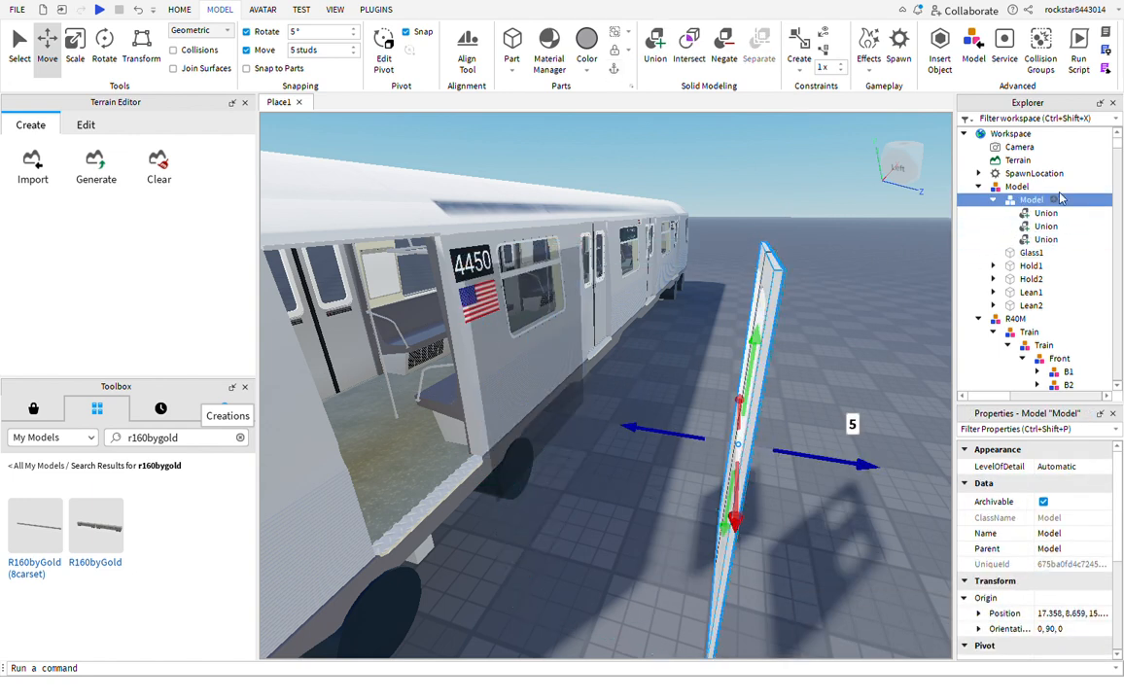
Separate the third union of the nested door model and group the resulting negative parts and union into a new nested model
{"action": "left_click", "coordinate": [1040, 226]}
{"action": "left_click", "coordinate": [1045, 239]}
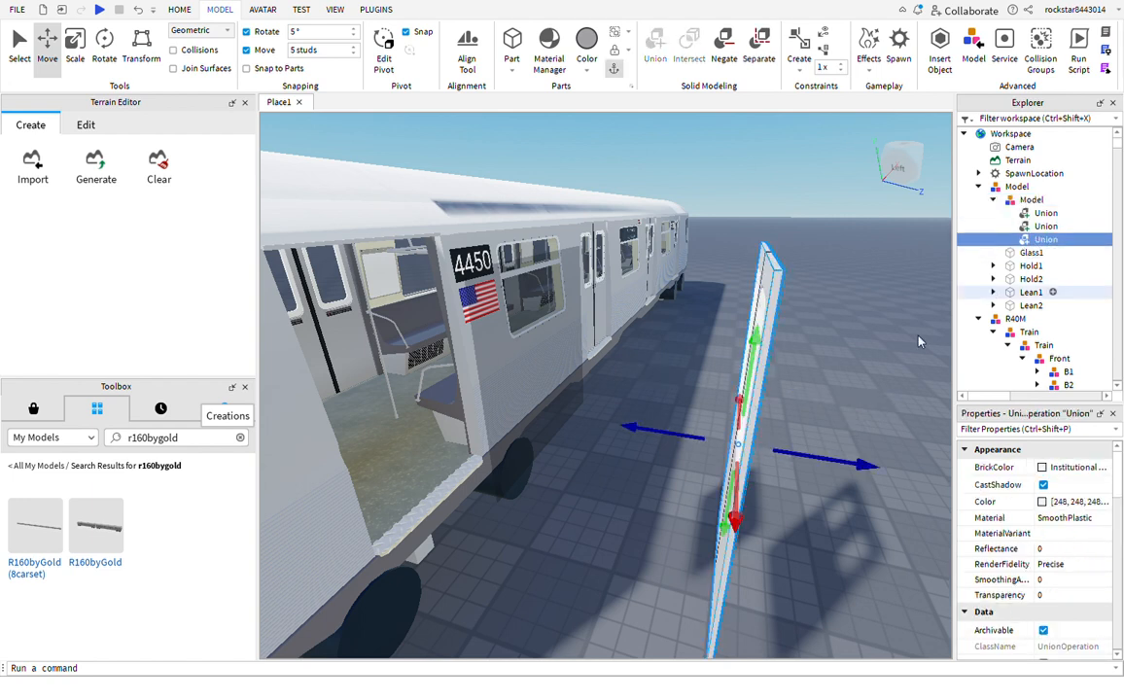
{"action": "key", "text": "f"}
{"action": "right_click_drag", "start_coordinate": [679, 396], "coordinate": [768, 418]}
{"action": "right_click_drag", "start_coordinate": [577, 420], "coordinate": [710, 375]}
{"action": "scroll", "coordinate": [715, 373], "scroll_direction": "up", "scroll_amount": 6}
{"action": "scroll", "coordinate": [715, 373], "scroll_direction": "down", "scroll_amount": 5}
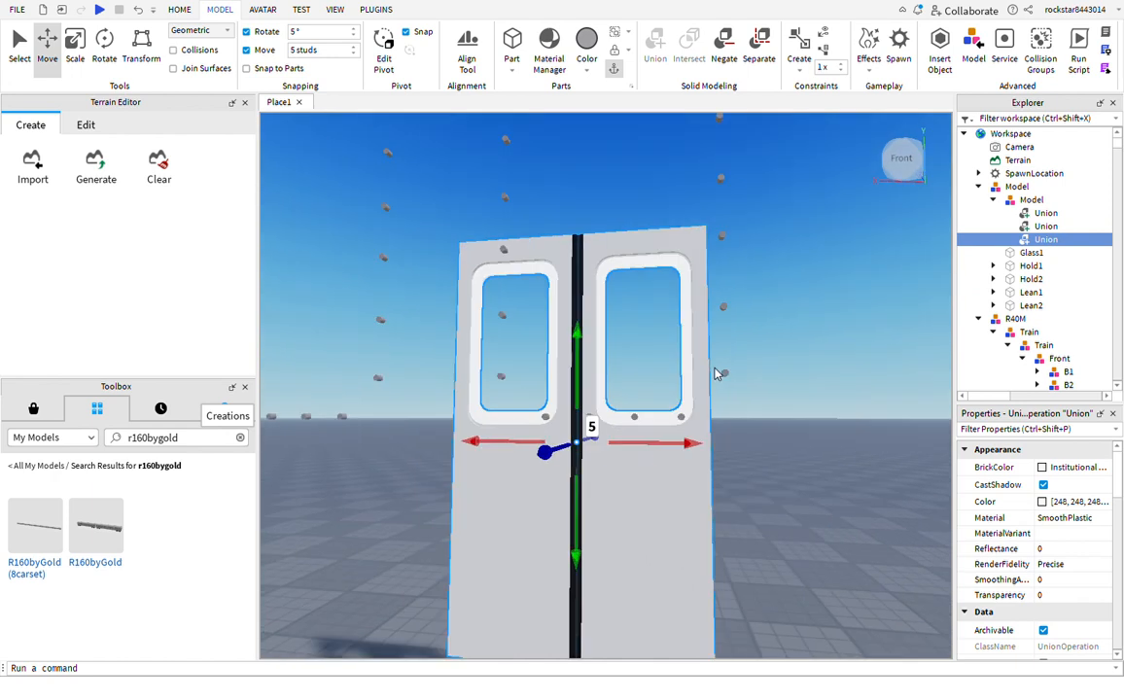
{"action": "key", "text": "ctrl+shift+u"}
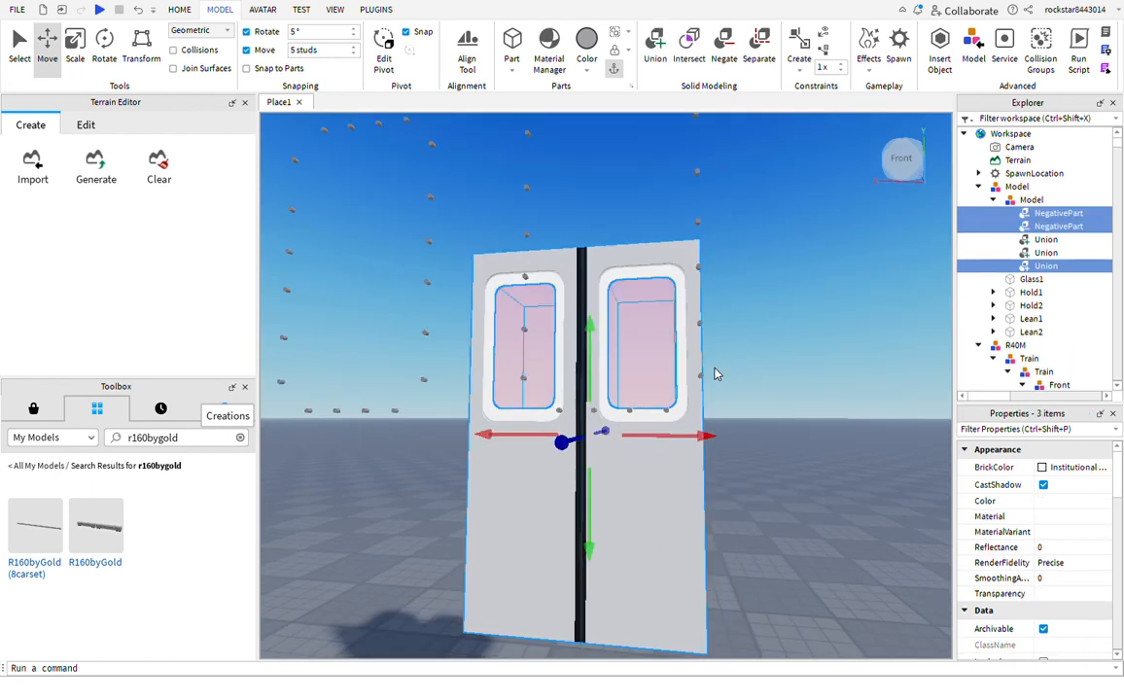
{"action": "key", "text": "ctrl+g"}
{"action": "left_click", "coordinate": [1007, 212]}
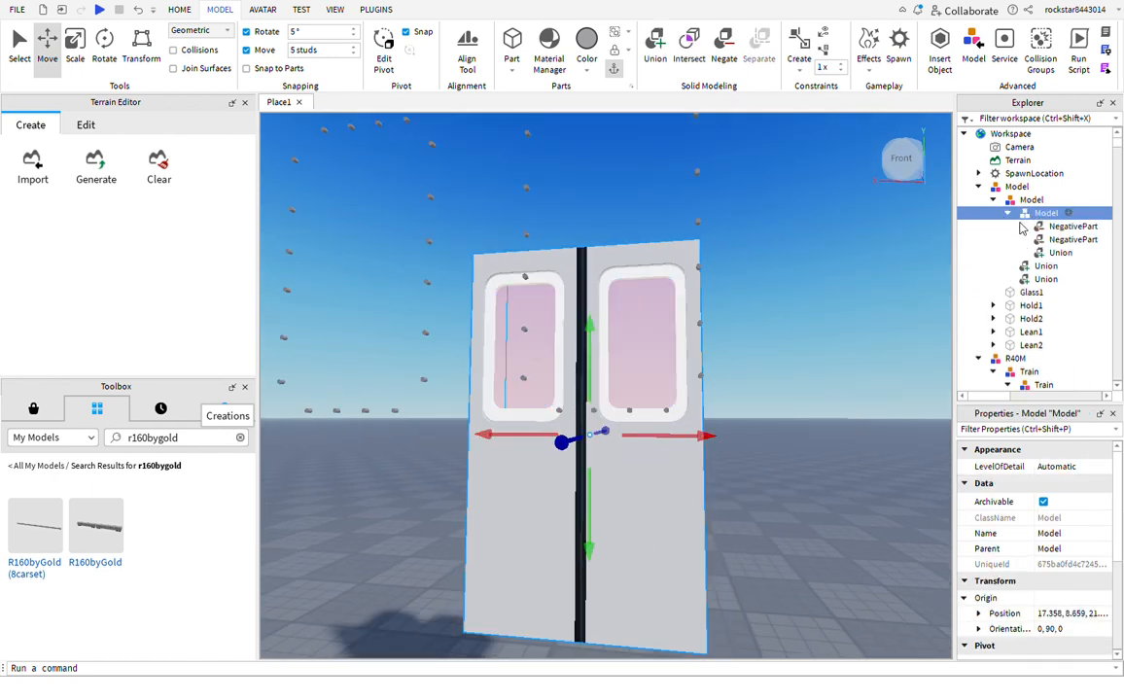
Move the union in the innermost model 5 studs outward, clear of its two negative parts, and inspect it
{"action": "left_click", "coordinate": [1060, 251]}
{"action": "key", "text": "f"}
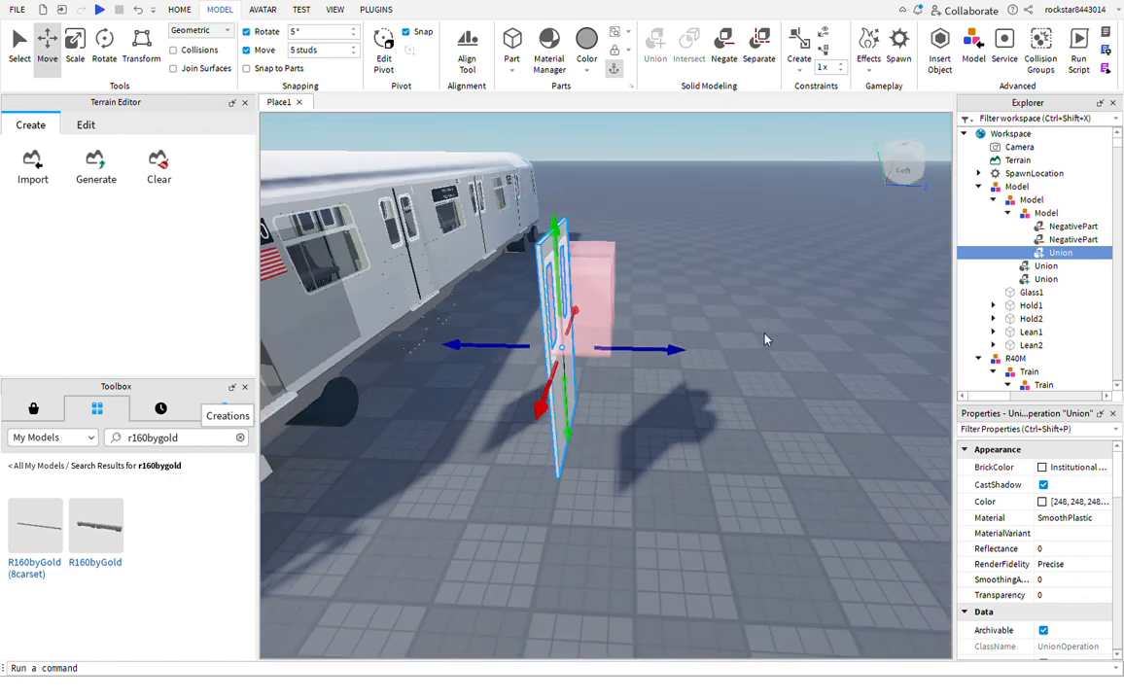
{"action": "left_click_drag", "start_coordinate": [673, 363], "coordinate": [804, 378]}
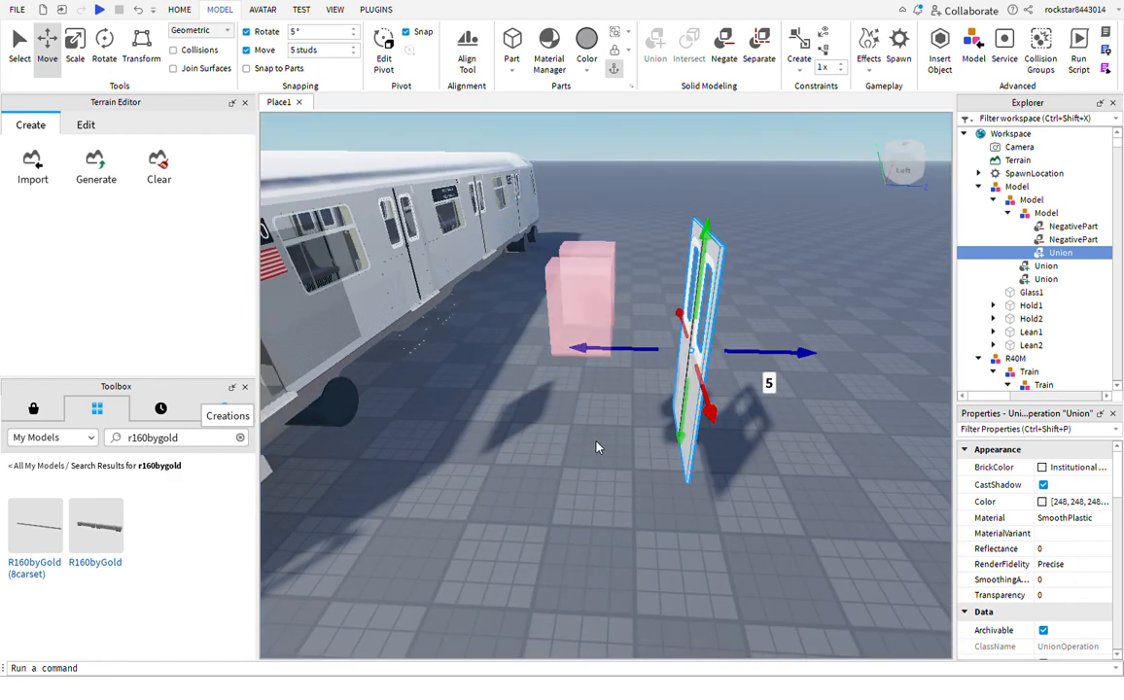
{"action": "key", "text": "f"}
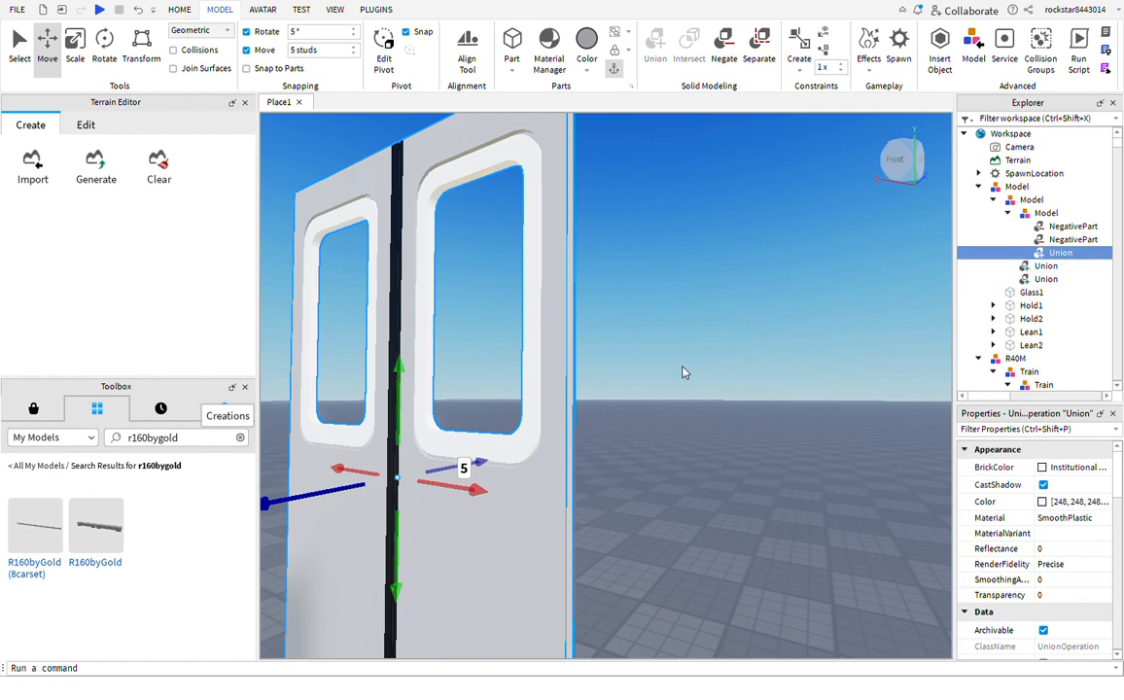
{"action": "scroll", "coordinate": [682, 372], "scroll_direction": "down", "scroll_amount": 5}
{"action": "right_click_drag", "start_coordinate": [683, 372], "coordinate": [705, 389]}
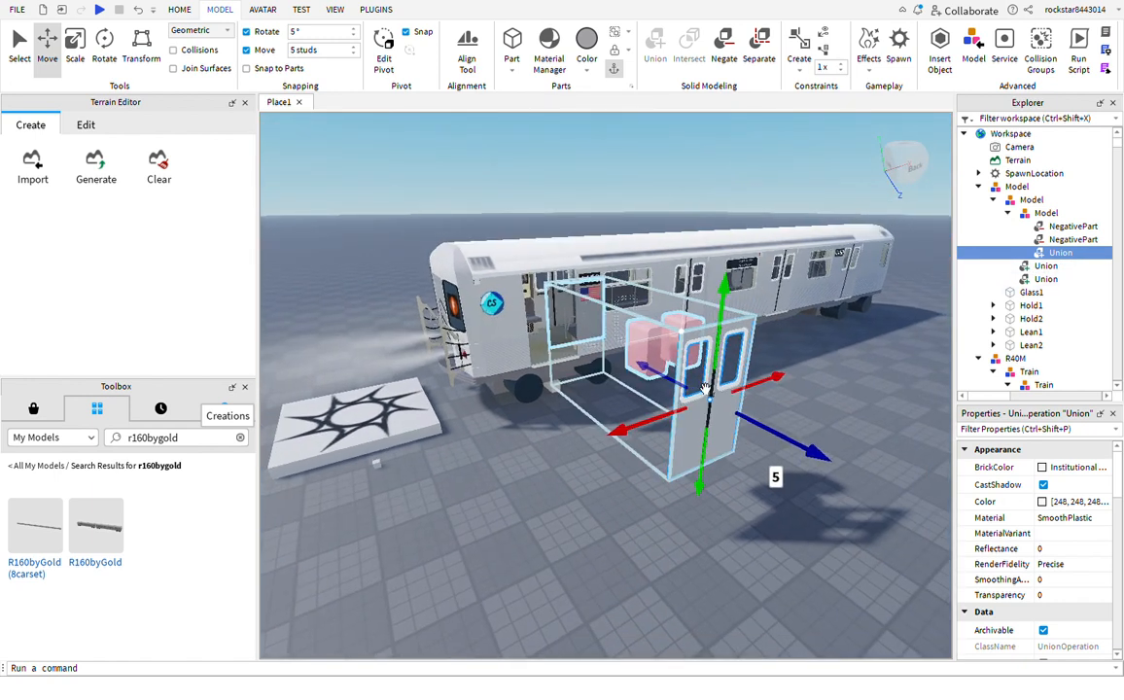
{"action": "right_click_drag", "start_coordinate": [705, 388], "coordinate": [667, 391]}
Examine the Doors2 union and the Left doors group along the side of the car
{"action": "left_click", "coordinate": [665, 398]}
{"action": "key", "text": "f"}
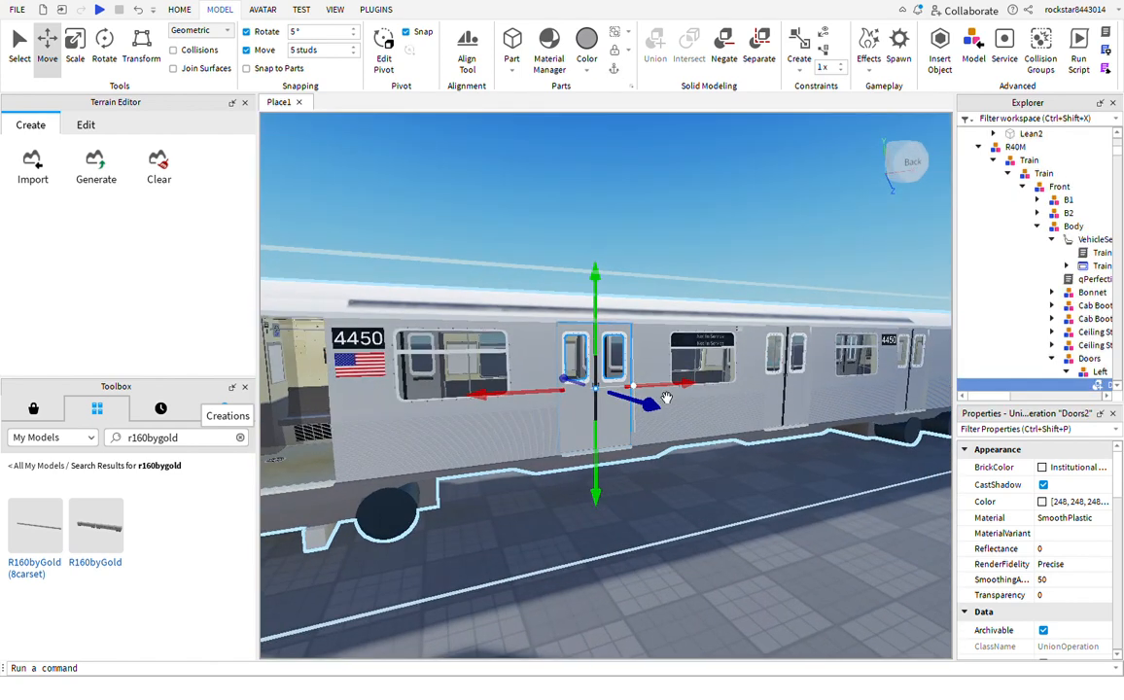
{"action": "left_click", "coordinate": [1079, 375]}
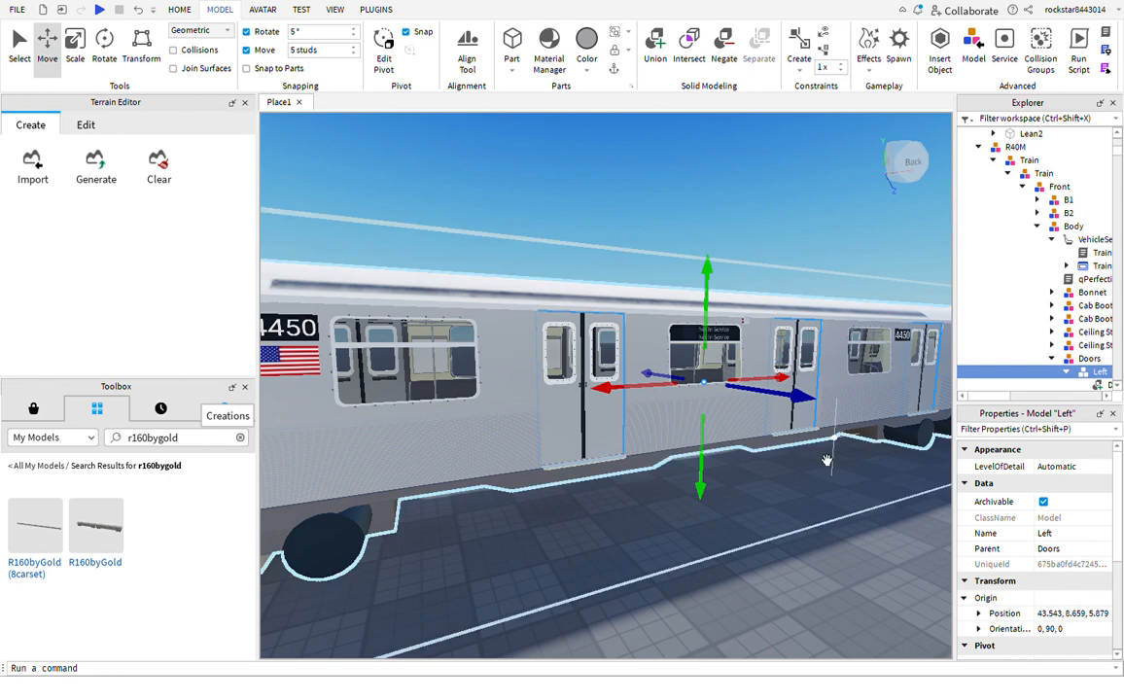
{"action": "left_click", "coordinate": [773, 524]}
{"action": "mouse_move", "coordinate": [773, 525]}
{"action": "right_mouse_down"}
{"action": "mouse_move", "coordinate": [795, 541]}
{"action": "mouse_move", "coordinate": [773, 524]}
{"action": "right_mouse_up"}
{"action": "key", "text": "s"}
{"action": "key", "text": "w"}
{"action": "key", "text": "s"}
{"action": "key", "text": "s"}
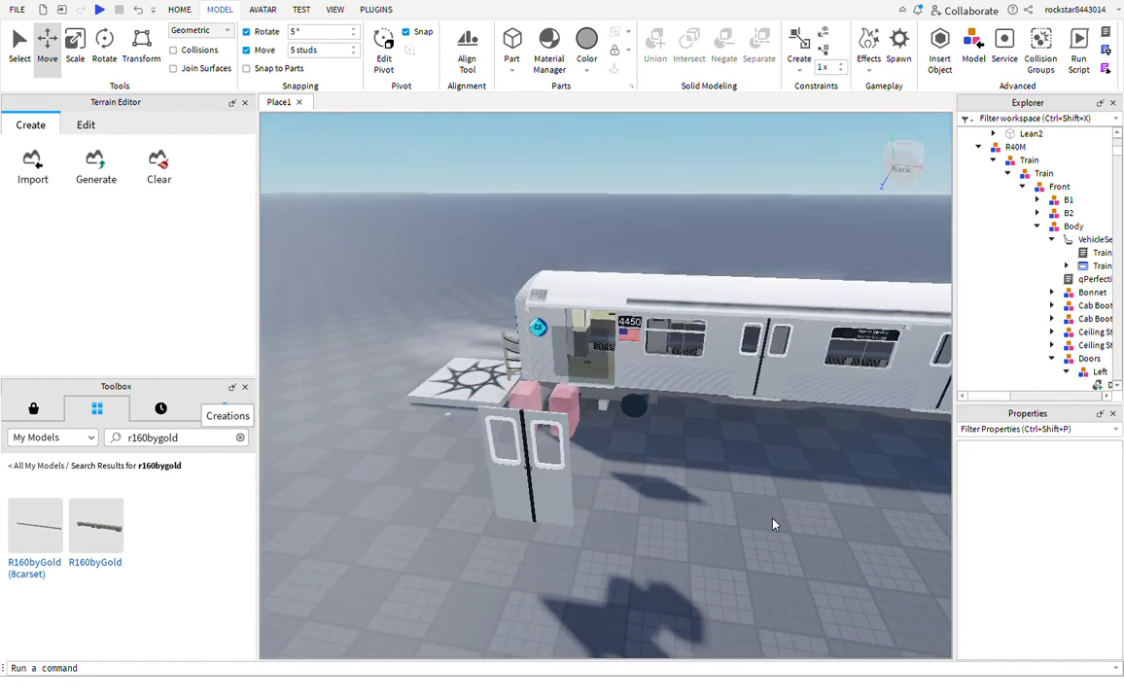
Browse the recent models and the group models of QTC | Queens Transit and Canarsity Subways in the Toolbox
{"action": "left_click", "coordinate": [171, 417]}
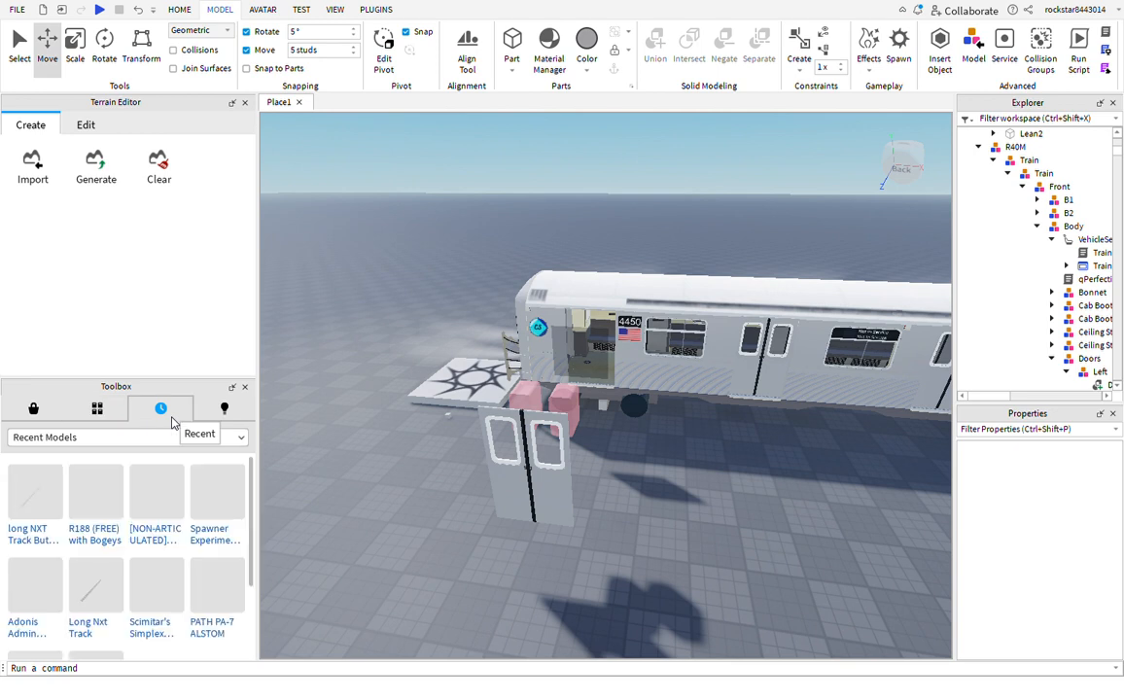
{"action": "scroll", "coordinate": [184, 537], "scroll_direction": "down", "scroll_amount": 1}
{"action": "left_click", "coordinate": [224, 408]}
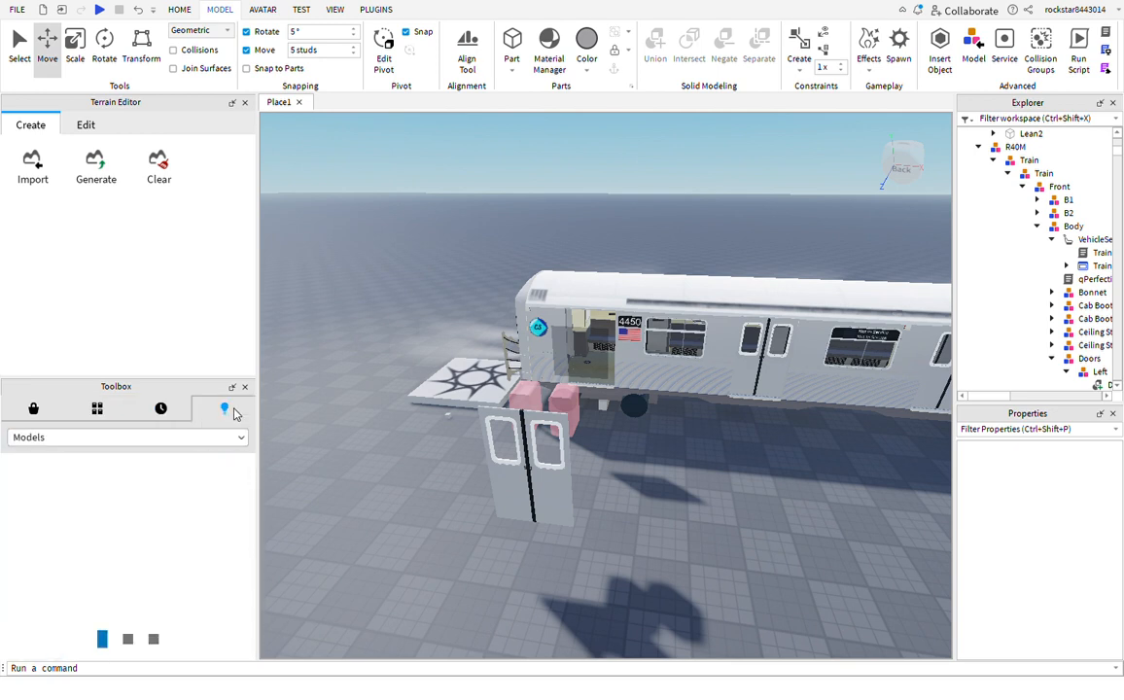
{"action": "left_click", "coordinate": [167, 437]}
{"action": "left_click", "coordinate": [68, 579]}
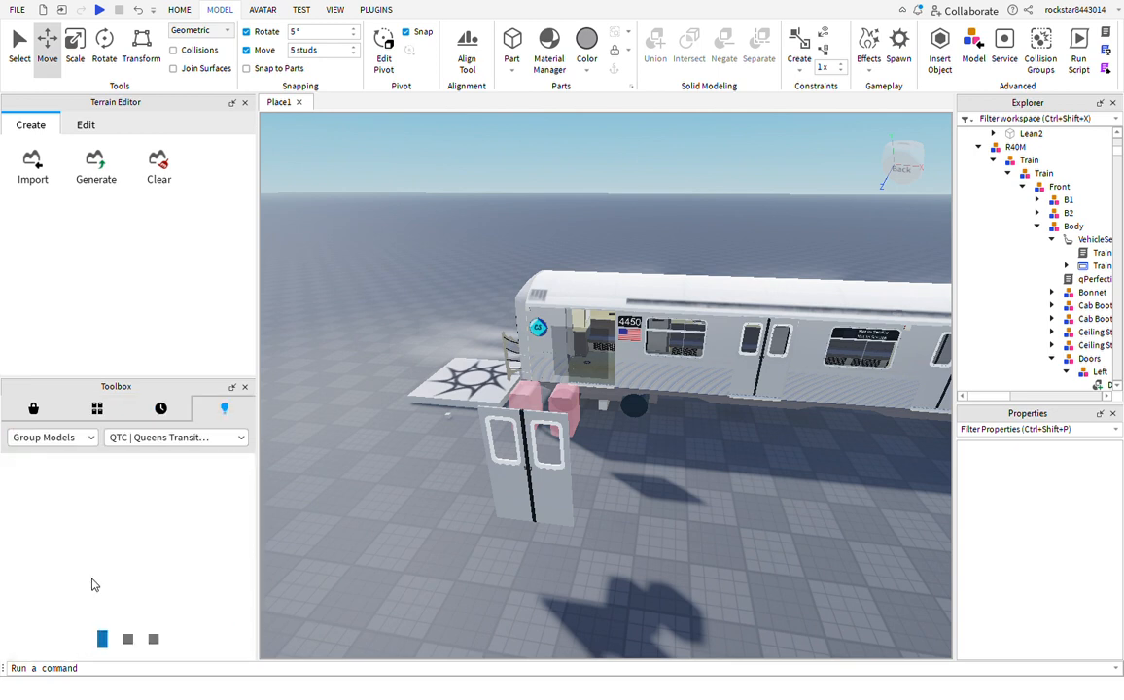
{"action": "scroll", "coordinate": [105, 564], "scroll_direction": "down", "scroll_amount": 3}
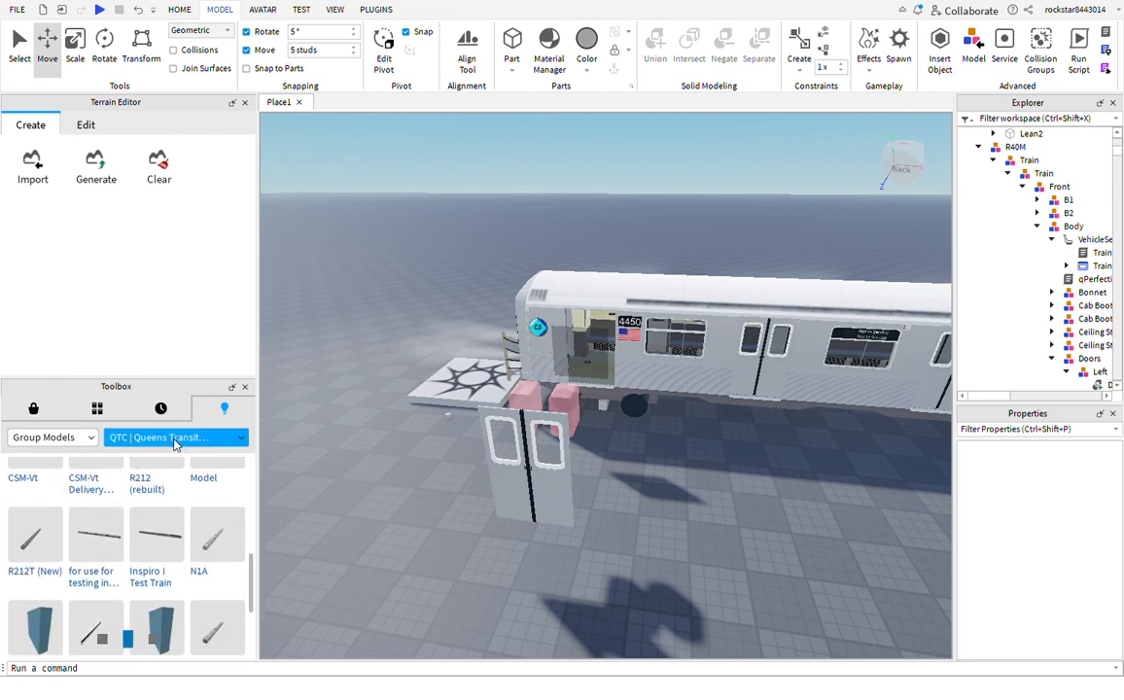
{"action": "left_click", "coordinate": [171, 438]}
{"action": "left_click", "coordinate": [148, 546]}
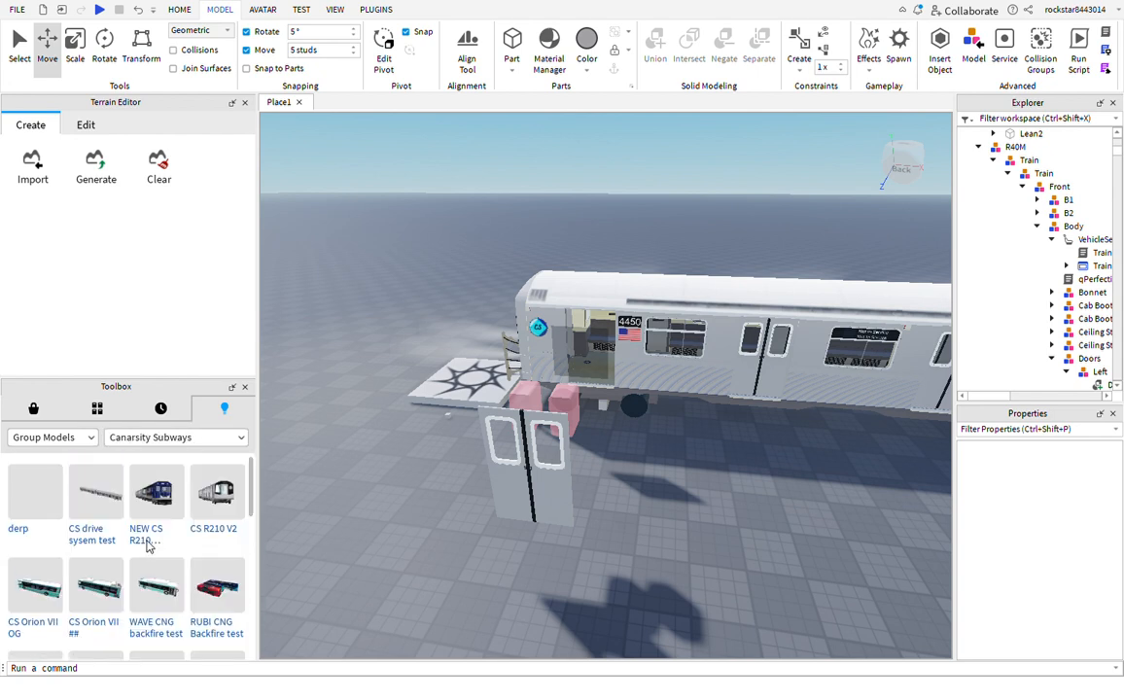
{"action": "scroll", "coordinate": [148, 546], "scroll_direction": "down", "scroll_amount": 3}
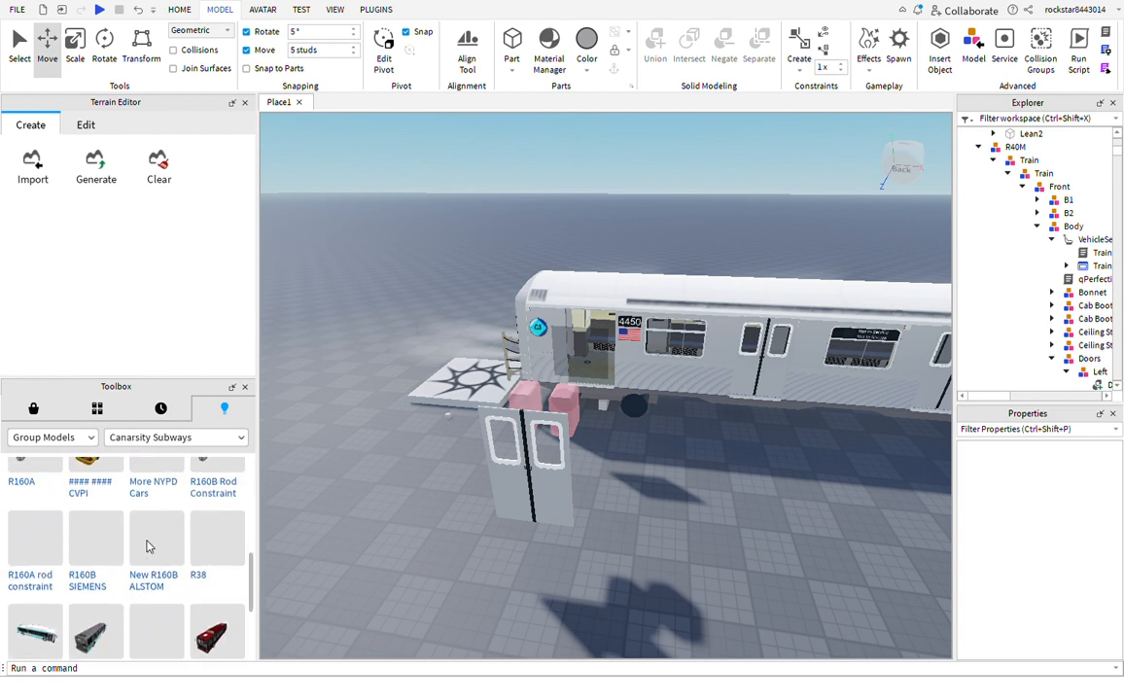
Copy the car's Doors2 union into Workspace and place the copy on the open baseplate beyond the spawn location
{"action": "left_click", "coordinate": [763, 409]}
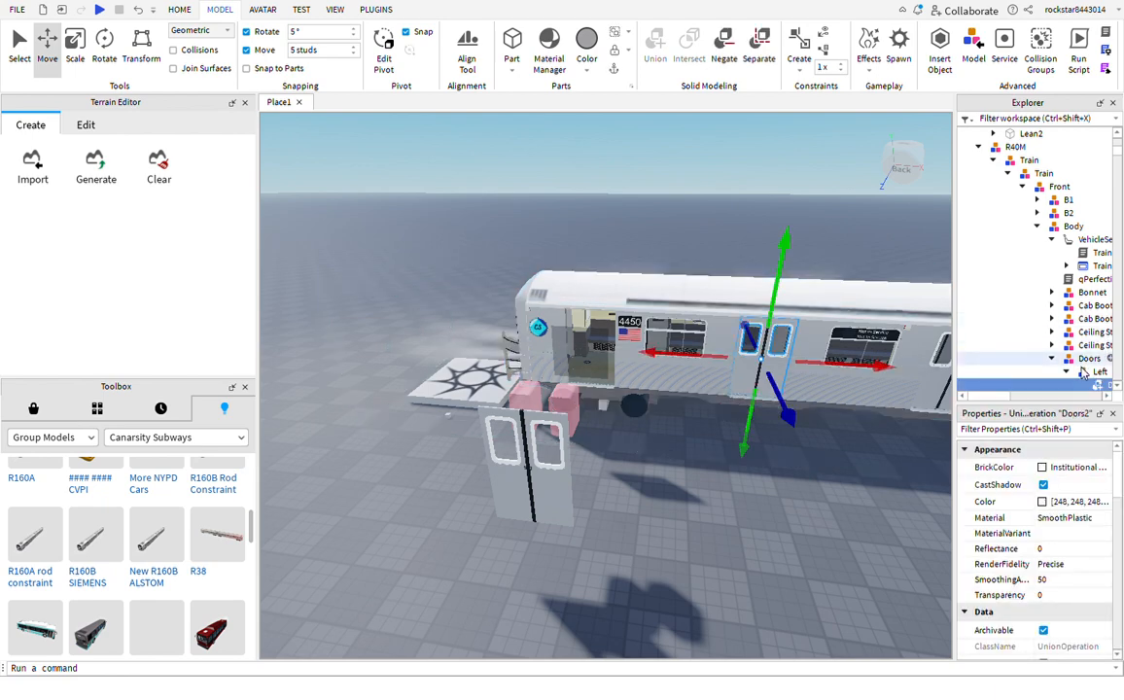
{"action": "key", "text": "f"}
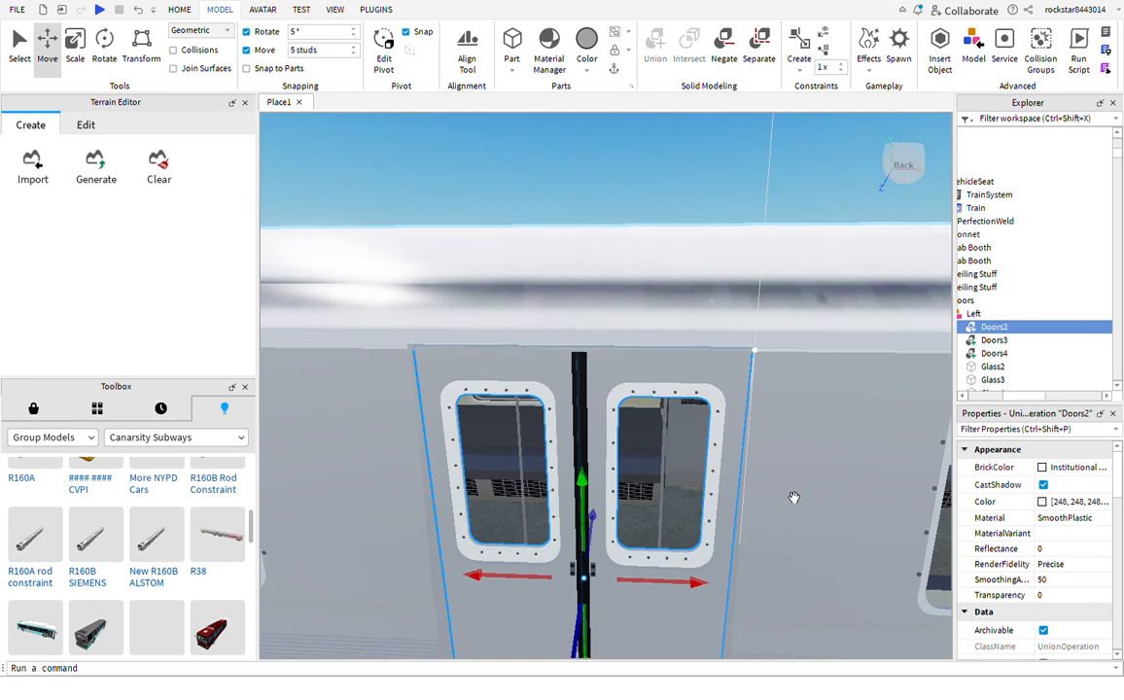
{"action": "key", "text": "ctrl+v"}
{"action": "key", "text": "f"}
{"action": "key", "text": "s"}
{"action": "left_click_drag", "start_coordinate": [745, 490], "coordinate": [400, 566]}
{"action": "key", "text": "a"}
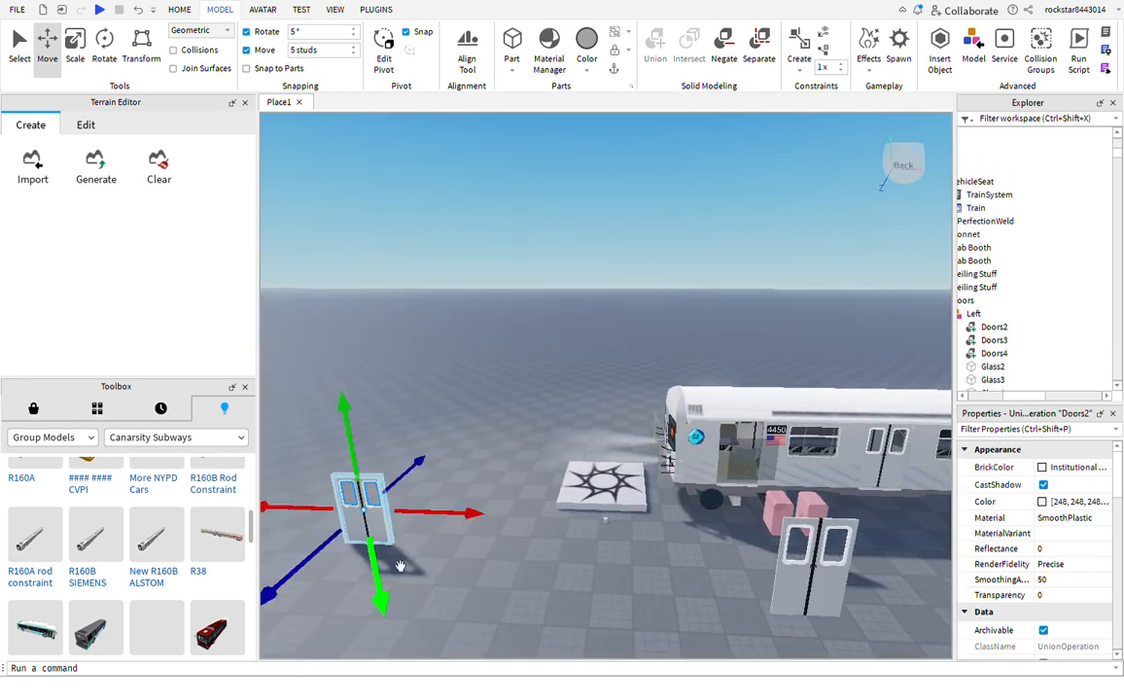
{"action": "key", "text": "w"}
{"action": "key", "text": "a"}
Insert a block part, set the move snapping increment to 0.01 studs and place the part at the base of the Doors2 copy
{"action": "left_click", "coordinate": [515, 60]}
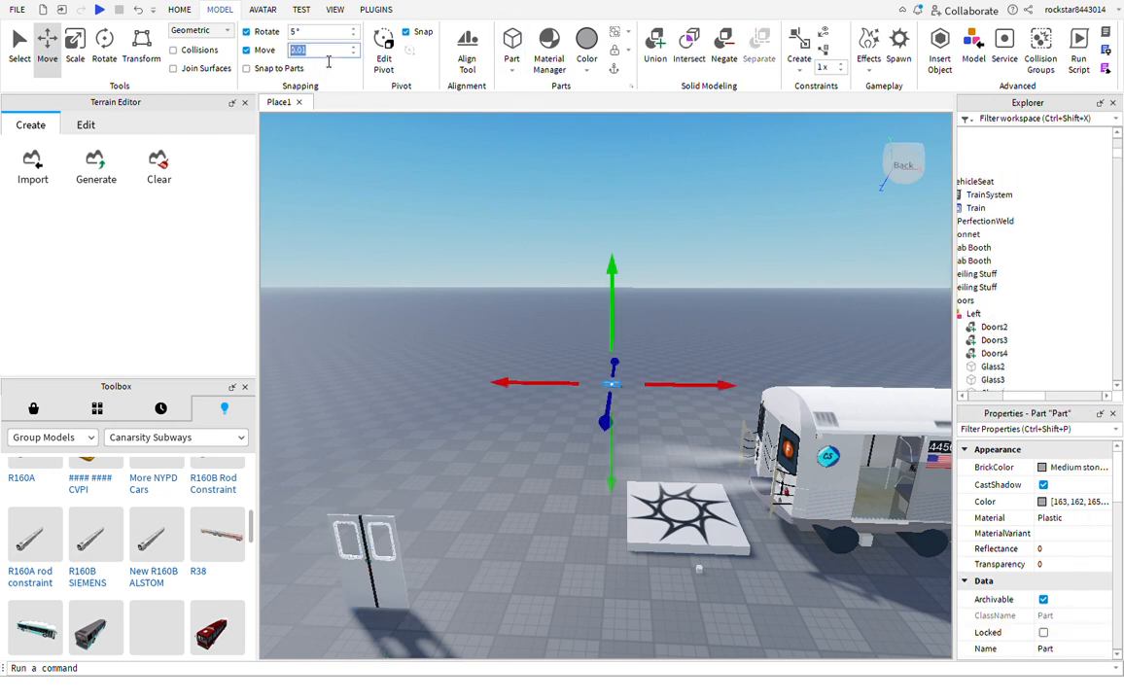
{"action": "left_click_drag", "start_coordinate": [620, 387], "coordinate": [436, 660]}
{"action": "key", "text": "f"}
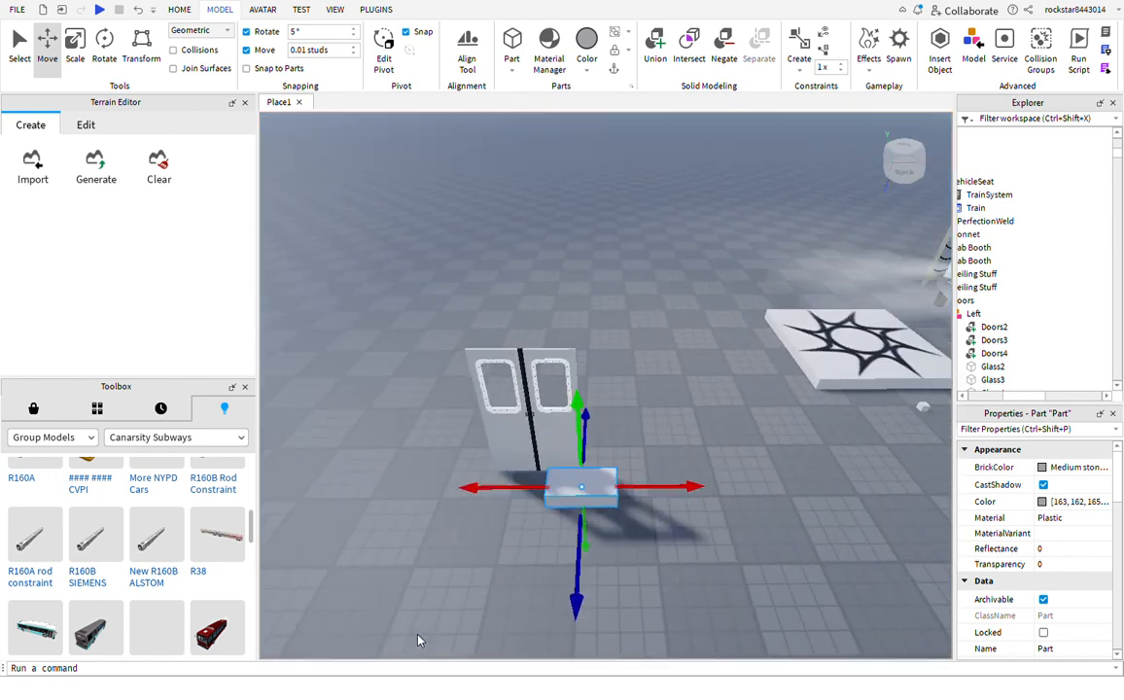
{"action": "left_click", "coordinate": [641, 506]}
{"action": "left_click_drag", "start_coordinate": [640, 469], "coordinate": [608, 448]}
Scale the block part to enclose one leaf of the Doors2 copy over its full height and negate the part
{"action": "left_click", "coordinate": [75, 47]}
{"action": "right_click_drag", "start_coordinate": [663, 291], "coordinate": [641, 274]}
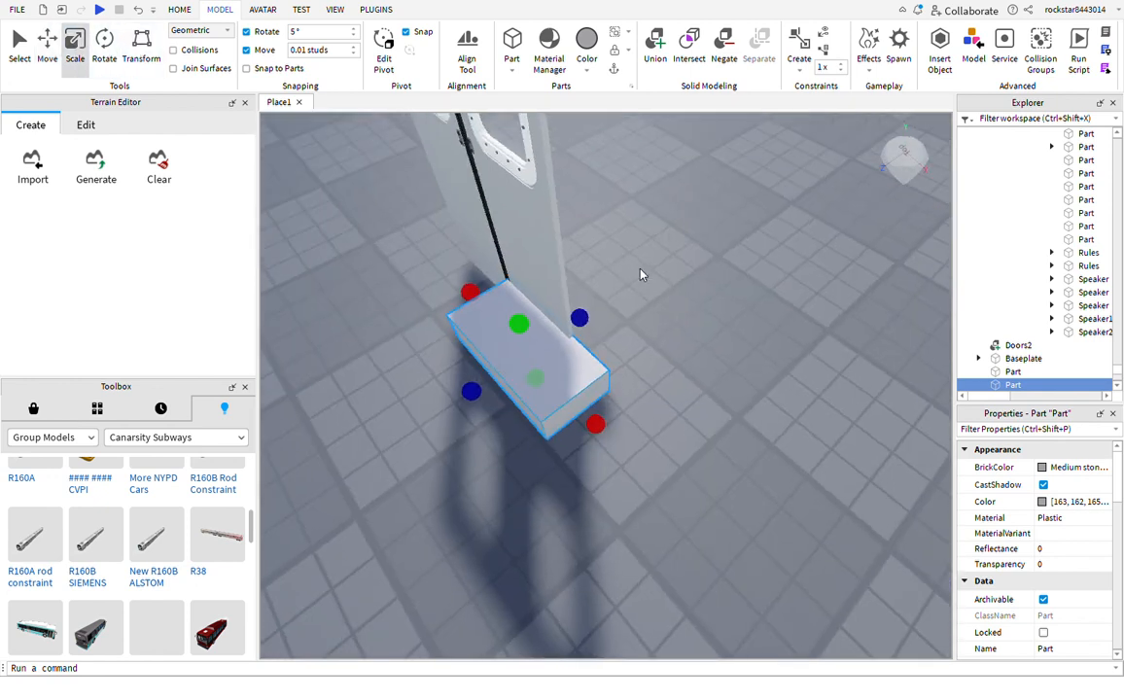
{"action": "left_click_drag", "start_coordinate": [586, 325], "coordinate": [613, 296]}
{"action": "right_click_drag", "start_coordinate": [612, 296], "coordinate": [725, 425]}
{"action": "scroll", "coordinate": [725, 426], "scroll_direction": "down", "scroll_amount": 3}
{"action": "left_click_drag", "start_coordinate": [763, 539], "coordinate": [777, 308]}
{"action": "key", "text": "ctrl+shift+n"}
{"action": "left_click_drag", "start_coordinate": [764, 611], "coordinate": [744, 633]}
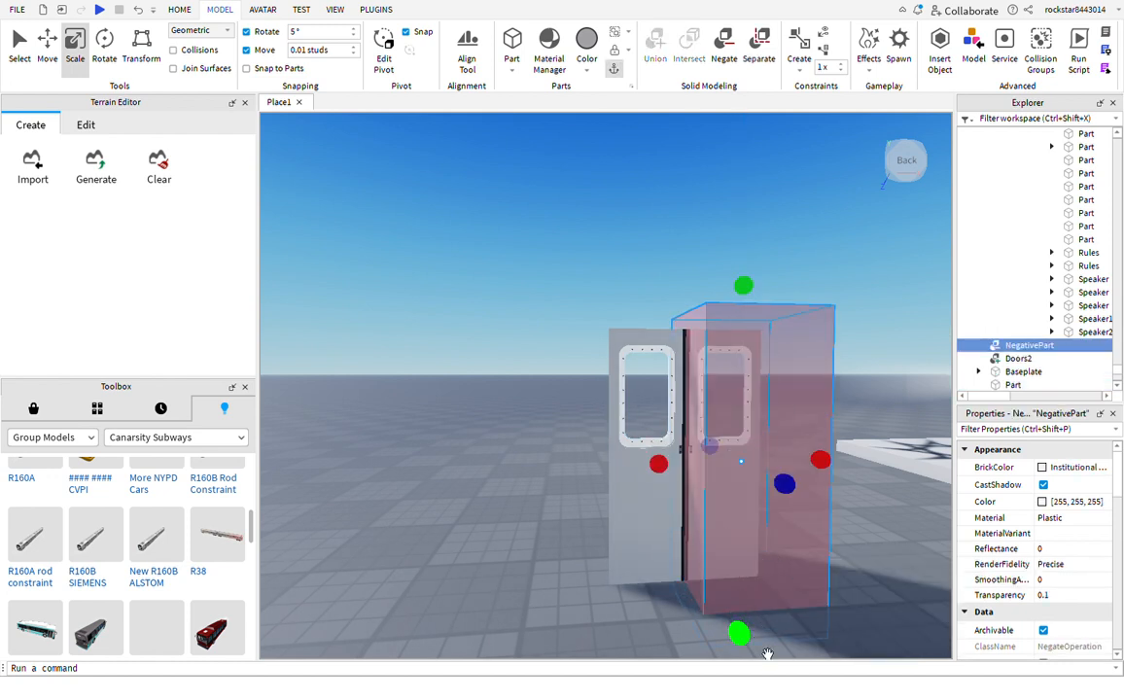
Try to cut one leaf off the Doors2 copy by uniting it with the negative part, inspect the cut edge and undo the union
{"action": "left_click", "coordinate": [681, 579], "text": "ctrl"}
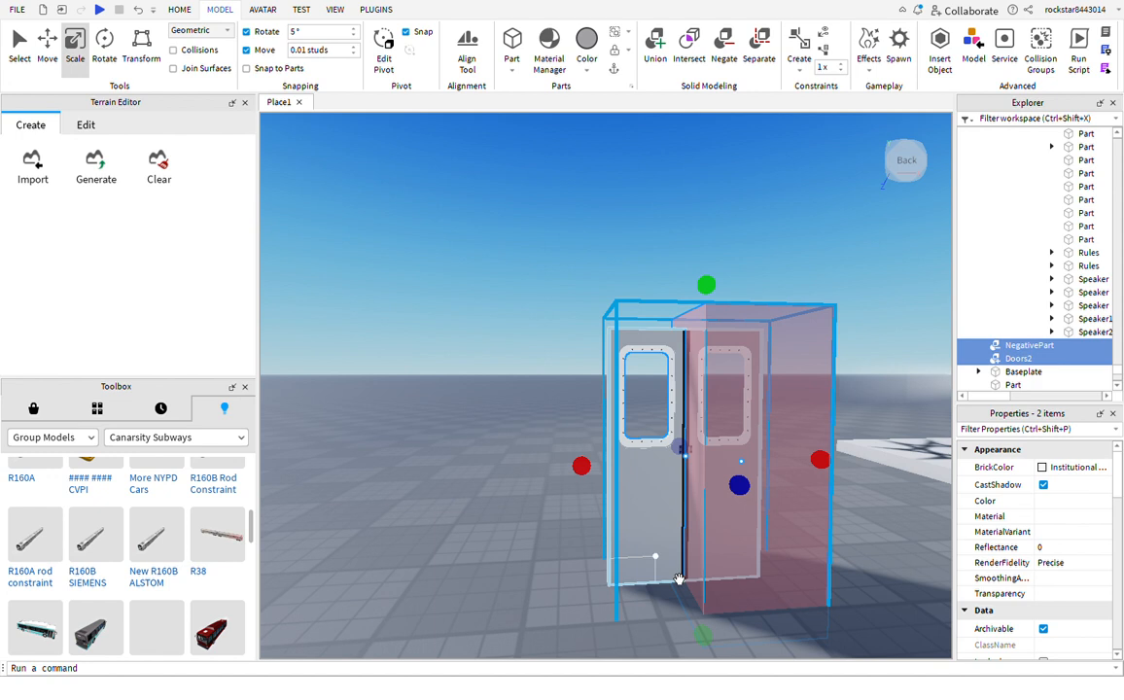
{"action": "key", "text": "ctrl+shift+g"}
{"action": "left_click", "coordinate": [740, 559]}
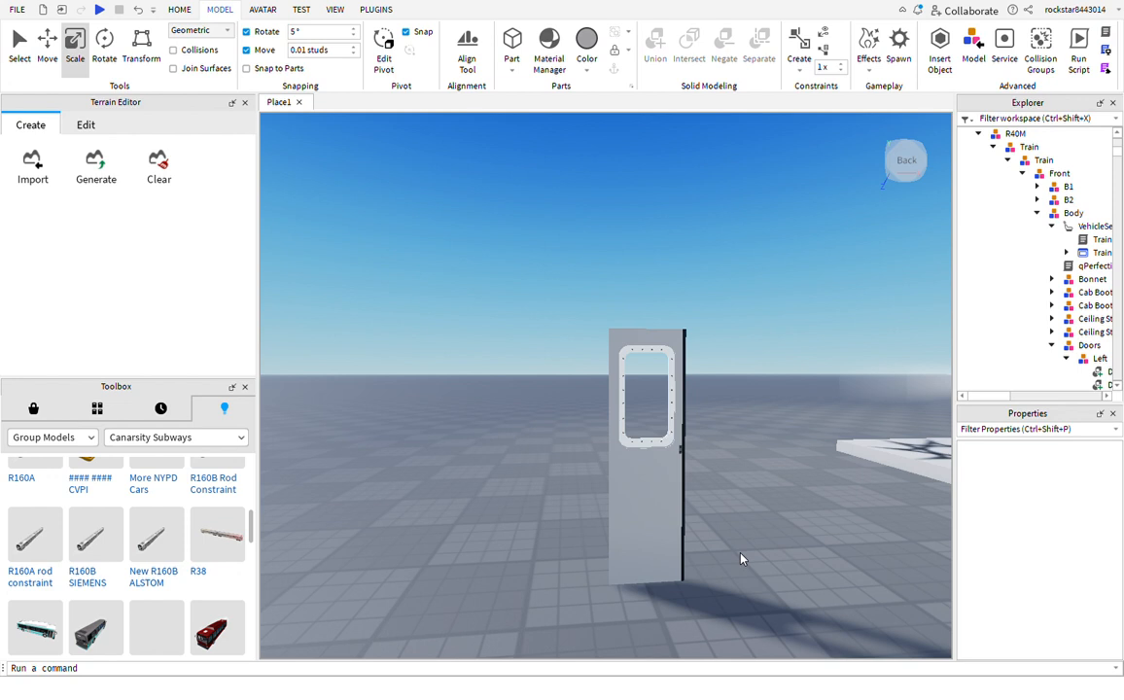
{"action": "scroll", "coordinate": [740, 559], "scroll_direction": "up", "scroll_amount": 3}
{"action": "right_click_drag", "start_coordinate": [740, 559], "coordinate": [740, 558]}
{"action": "mouse_move", "coordinate": [637, 424]}
{"action": "right_mouse_down"}
{"action": "mouse_move", "coordinate": [642, 411]}
{"action": "mouse_move", "coordinate": [637, 427]}
{"action": "right_mouse_up"}
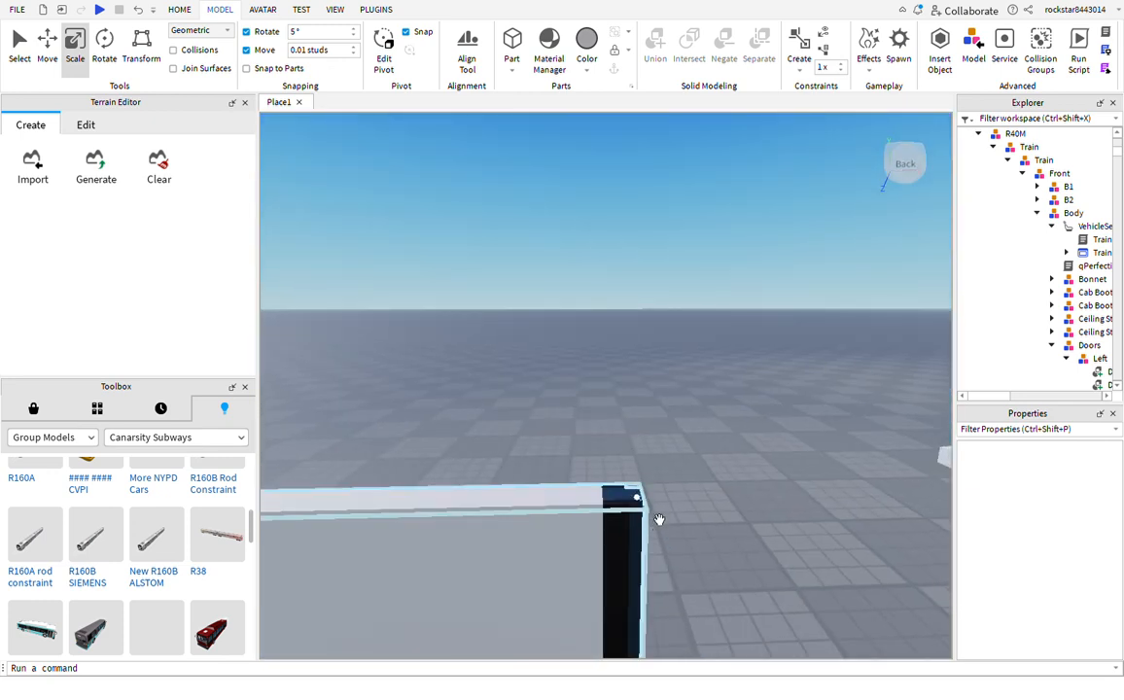
{"action": "right_click_drag", "start_coordinate": [663, 512], "coordinate": [641, 490]}
{"action": "key", "text": "ctrl+z"}
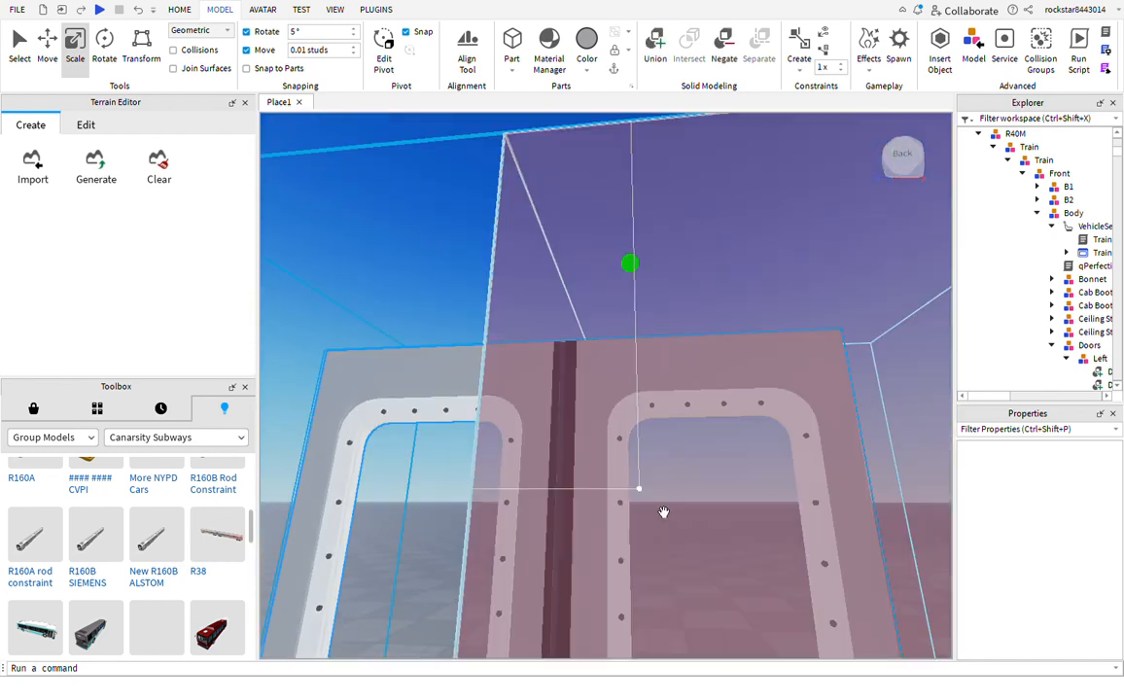
Set the negative part's BrickColor to Black
{"action": "left_click", "coordinate": [433, 279]}
{"action": "left_click", "coordinate": [618, 374]}
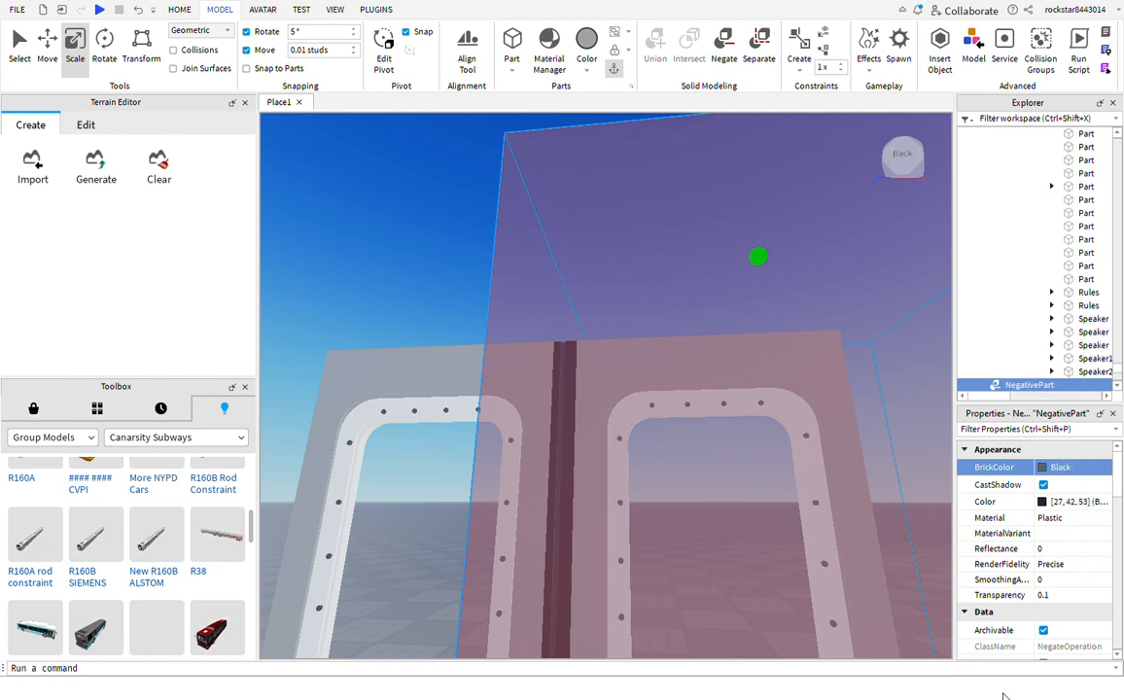
{"action": "right_click_drag", "start_coordinate": [727, 545], "coordinate": [727, 544]}
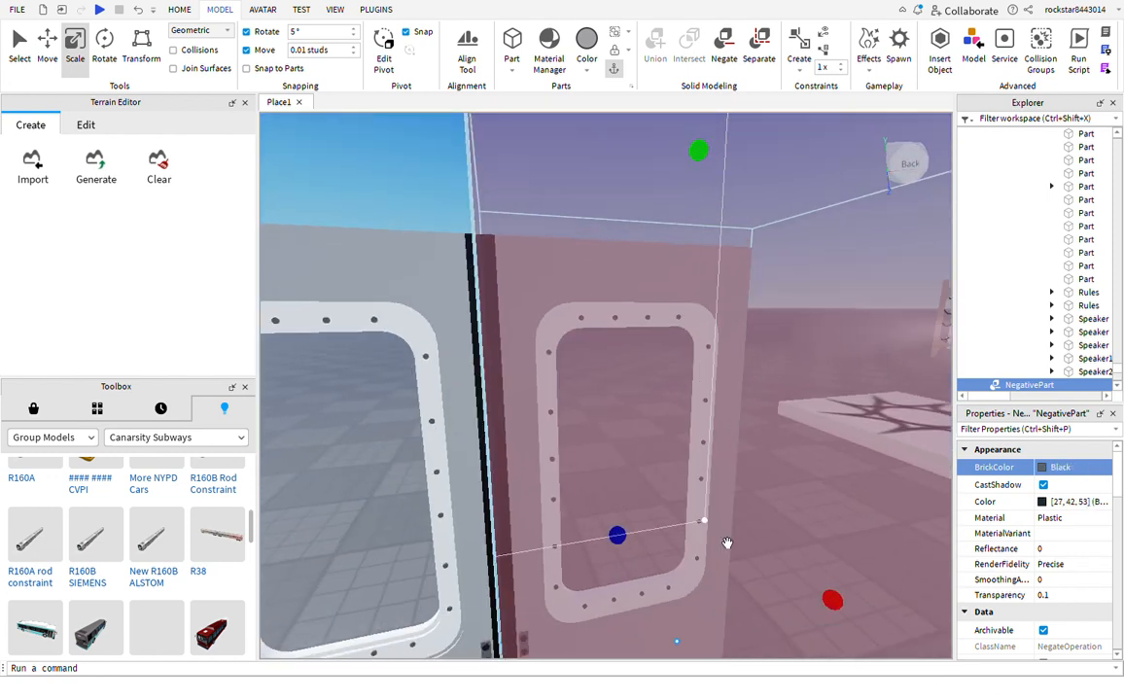
Try uniting the black negative part with the Doors2 copy, inspect the cut edge and undo the union
{"action": "left_click", "coordinate": [473, 346], "text": "ctrl"}
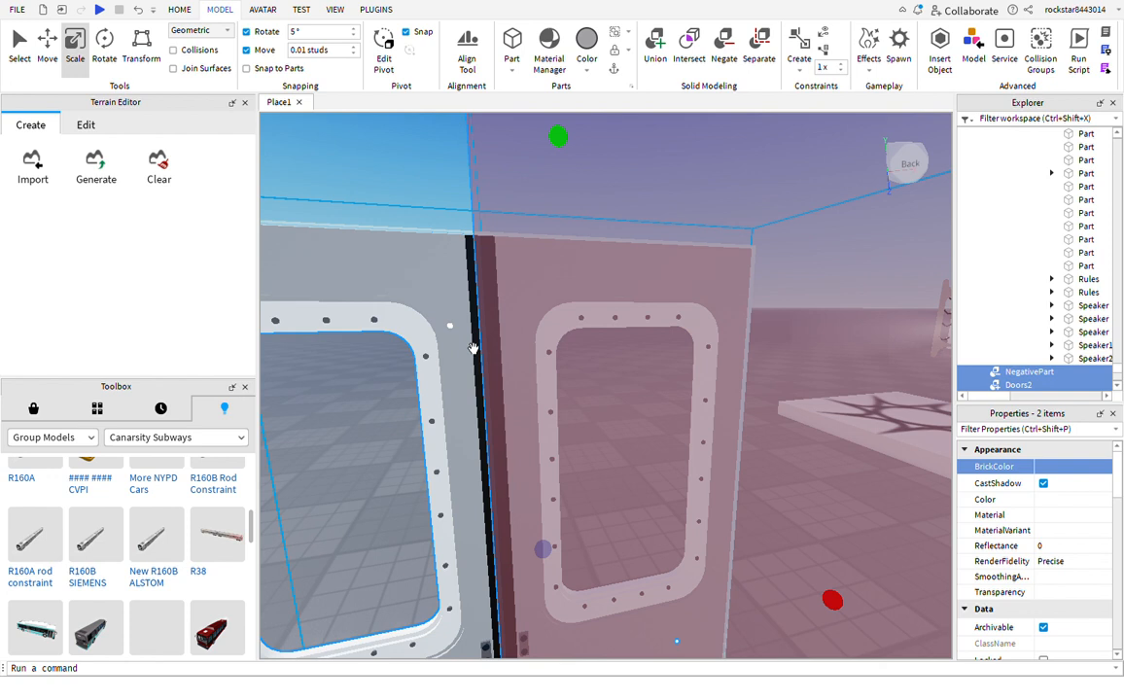
{"action": "key", "text": "ctrl+shift+g"}
{"action": "left_click", "coordinate": [661, 378]}
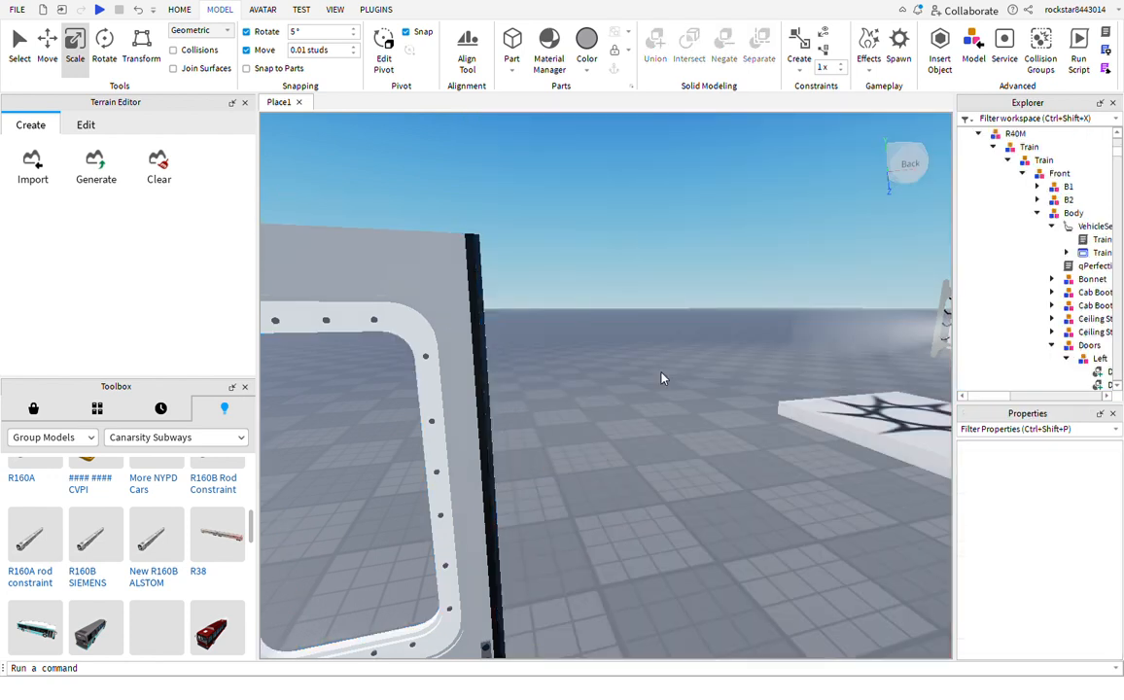
{"action": "right_click_drag", "start_coordinate": [589, 396], "coordinate": [589, 396]}
{"action": "key", "text": "ctrl+z"}
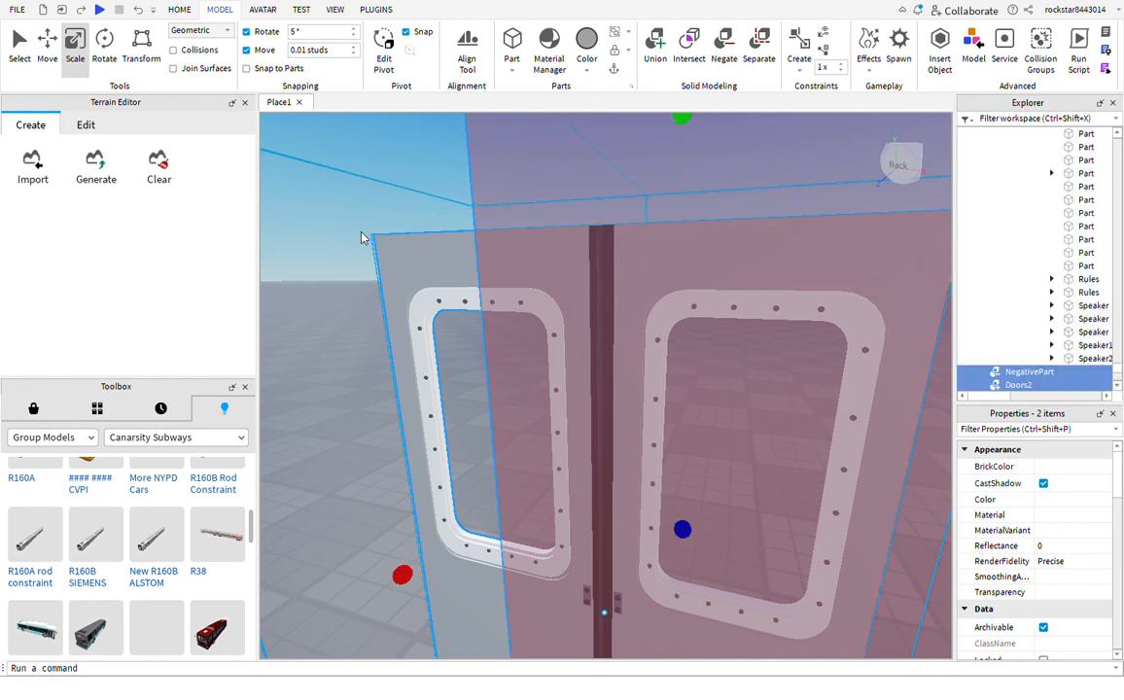
Enable UsePartColor on the negative part overlapping the Doors2 copy
{"action": "left_click", "coordinate": [540, 258]}
{"action": "scroll", "coordinate": [1047, 541], "scroll_direction": "down", "scroll_amount": 2}
{"action": "scroll", "coordinate": [1048, 540], "scroll_direction": "down", "scroll_amount": 1}
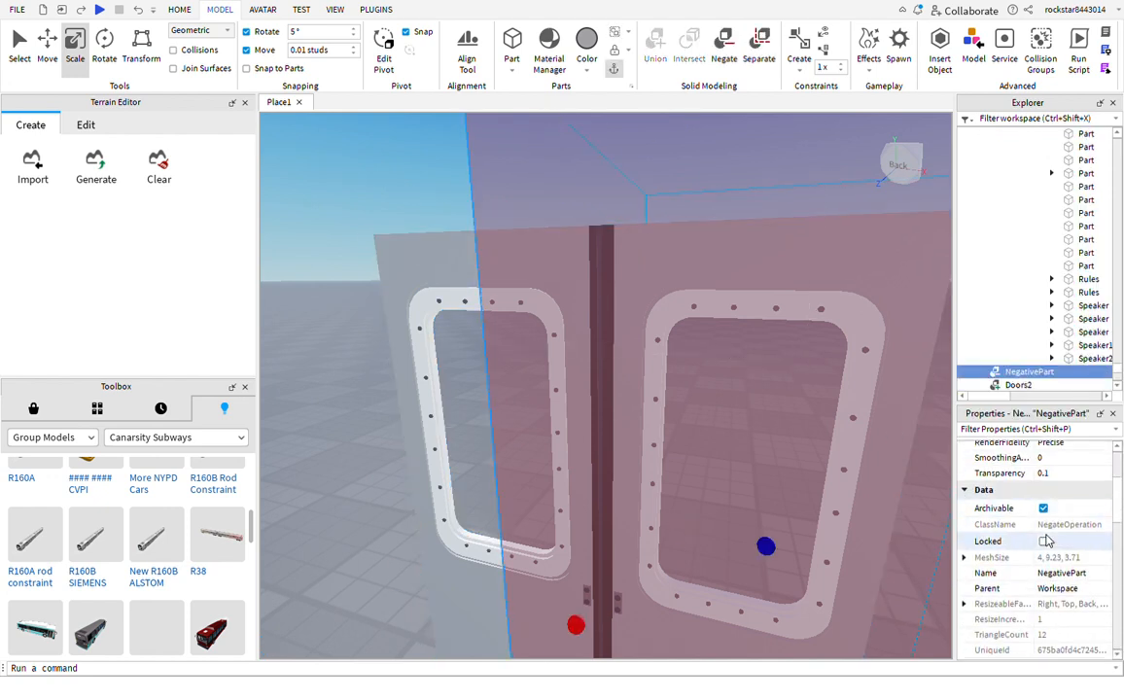
{"action": "scroll", "coordinate": [1034, 508], "scroll_direction": "down", "scroll_amount": 4}
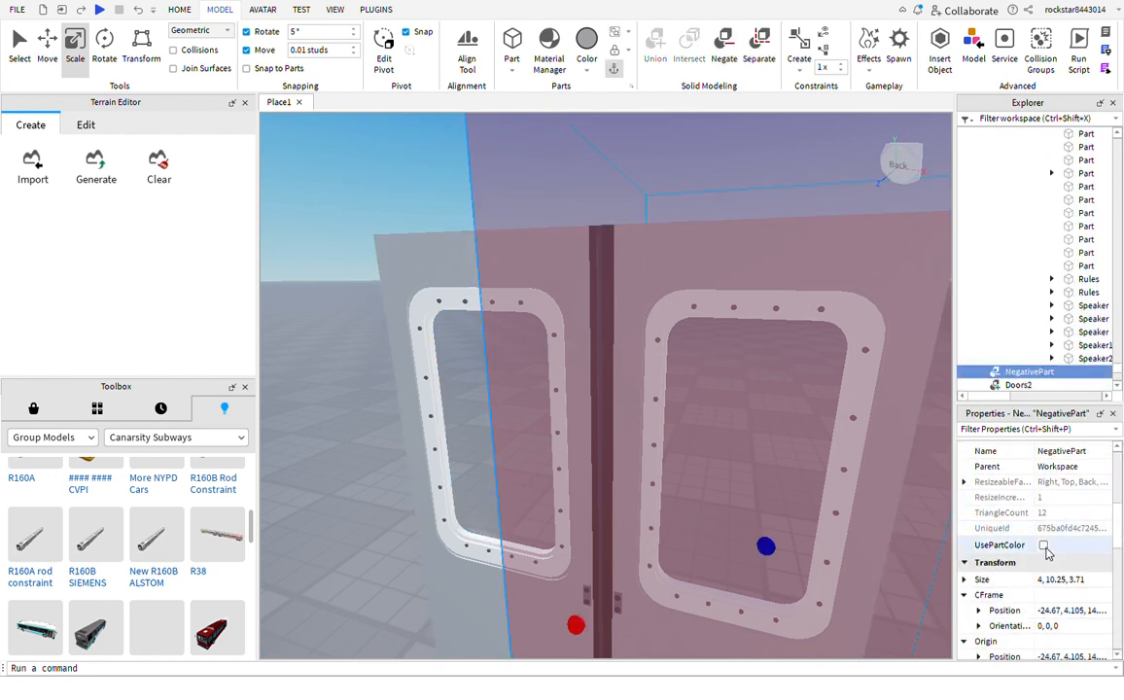
{"action": "left_click", "coordinate": [1043, 545]}
Try uniting the negative part with the Doors2 copy using its part colour, undo the union and delete the selected pieces
{"action": "left_click", "coordinate": [457, 314], "text": "ctrl"}
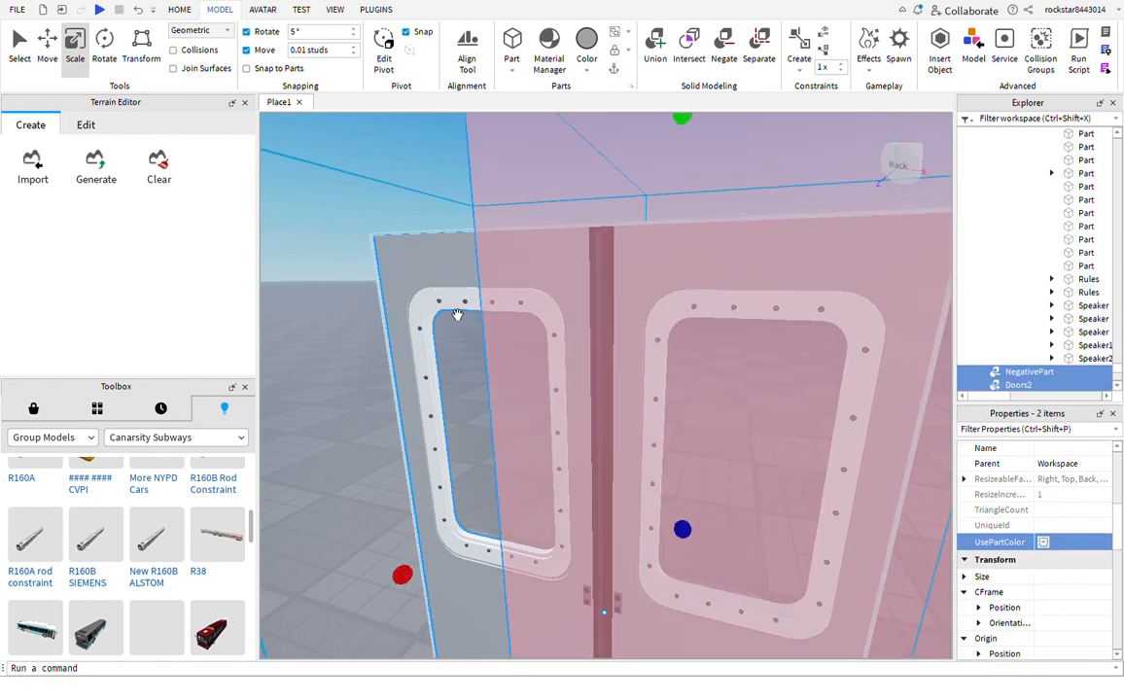
{"action": "key", "text": "ctrl+shift+g"}
{"action": "left_click", "coordinate": [696, 351]}
{"action": "mouse_move", "coordinate": [696, 351]}
{"action": "right_mouse_down"}
{"action": "mouse_move", "coordinate": [719, 369]}
{"action": "mouse_move", "coordinate": [696, 346]}
{"action": "right_mouse_up"}
{"action": "scroll", "coordinate": [696, 352], "scroll_direction": "down", "scroll_amount": 2}
{"action": "key", "text": "ctrl+z"}
{"action": "scroll", "coordinate": [719, 368], "scroll_direction": "down", "scroll_amount": 3}
{"action": "key", "text": "Delete"}
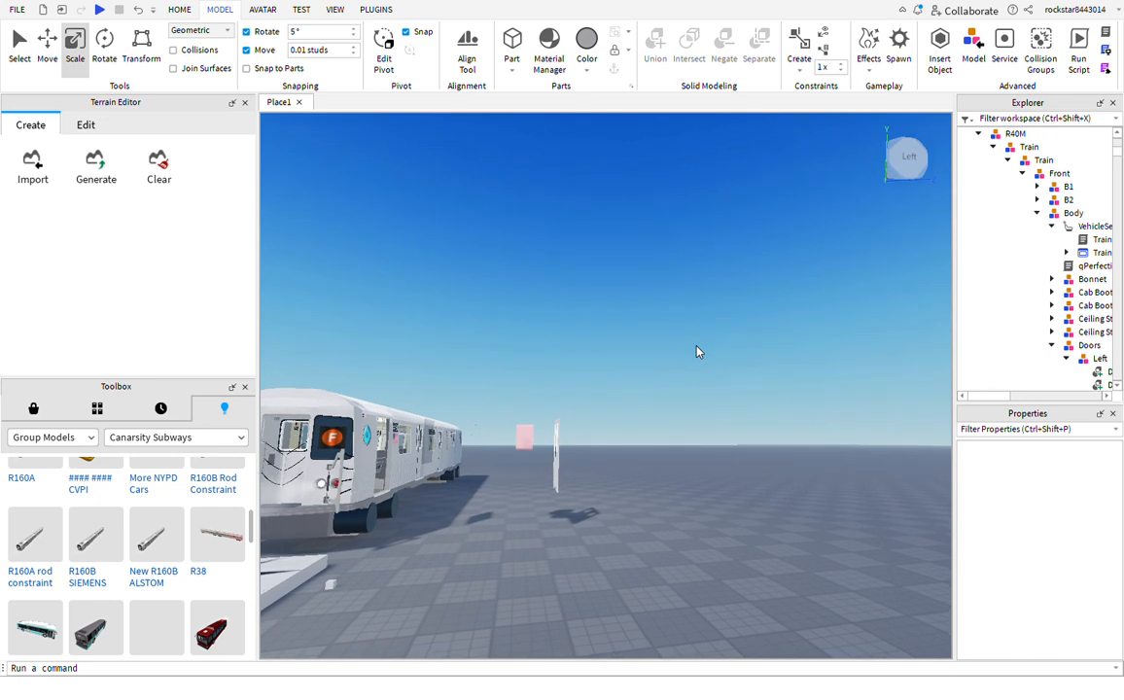
Separate the standalone white door union with the window frames into its component pieces and group them as a model
{"action": "key", "text": "a"}
{"action": "key", "text": "w"}
{"action": "right_click_drag", "start_coordinate": [696, 346], "coordinate": [682, 376]}
{"action": "key", "text": "w"}
{"action": "key", "text": "w"}
{"action": "key", "text": "d"}
{"action": "key", "text": "w"}
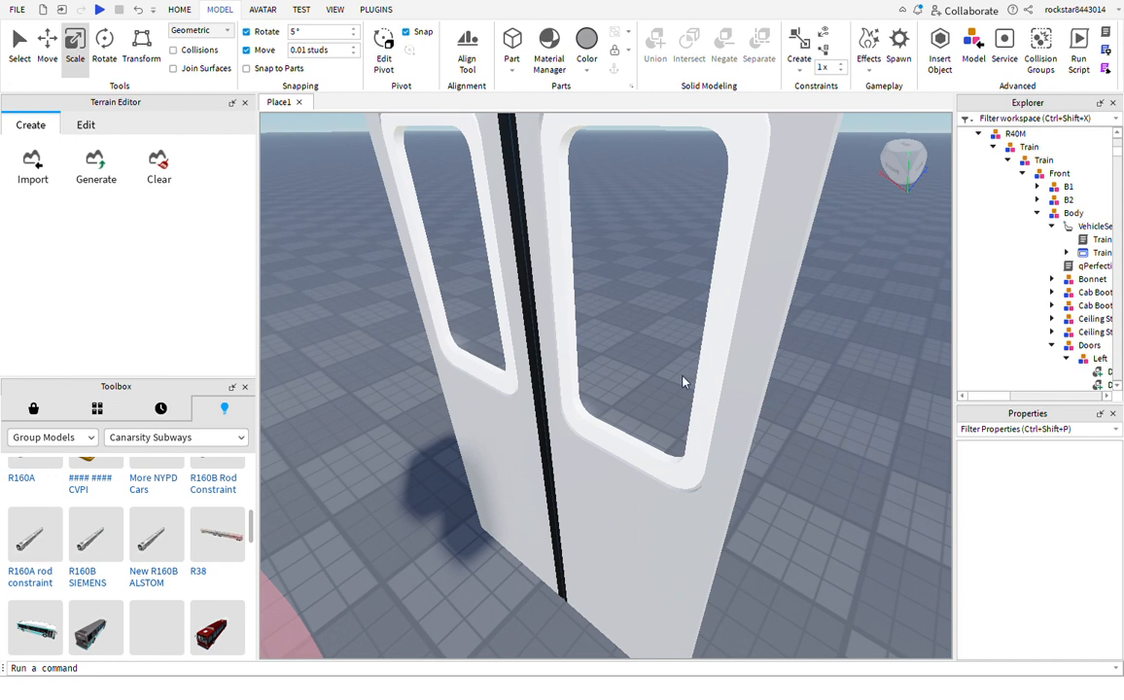
{"action": "left_click", "coordinate": [682, 382]}
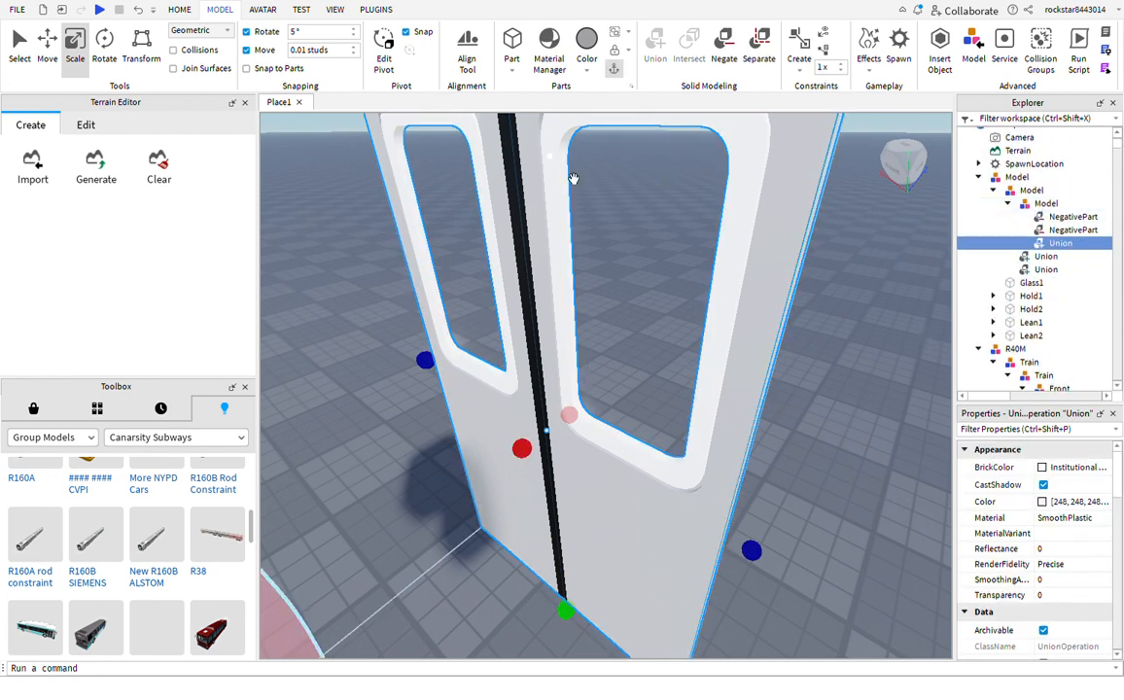
{"action": "key", "text": "ctrl+shift+u"}
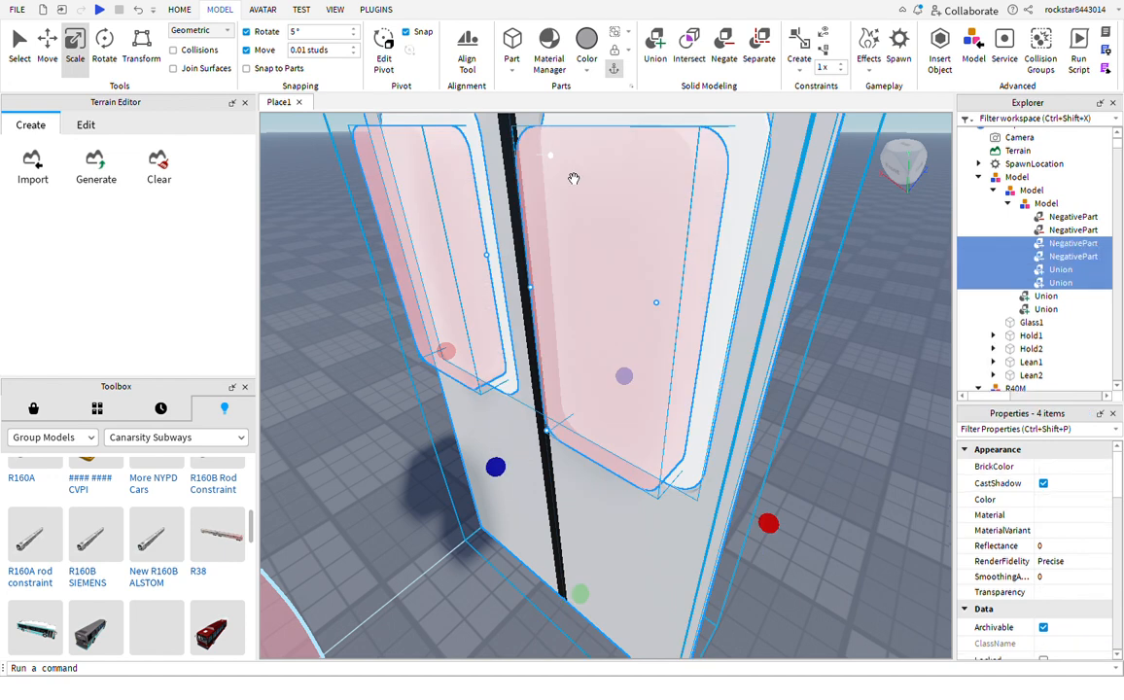
{"action": "key", "text": "ctrl+g"}
Set the move increment to 5 studs and move the group's Dark stone grey door union 5 studs away from the window frame pieces
{"action": "left_click", "coordinate": [44, 57]}
{"action": "right_click_drag", "start_coordinate": [614, 291], "coordinate": [675, 325]}
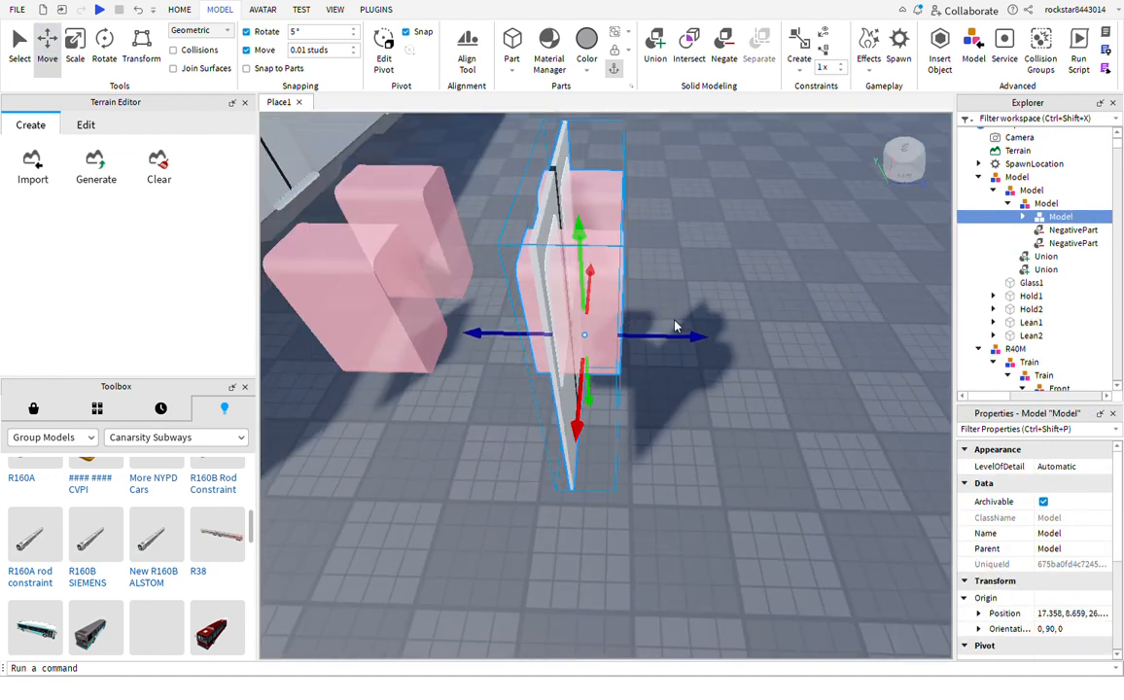
{"action": "left_click", "coordinate": [1027, 218]}
{"action": "left_click", "coordinate": [1075, 270]}
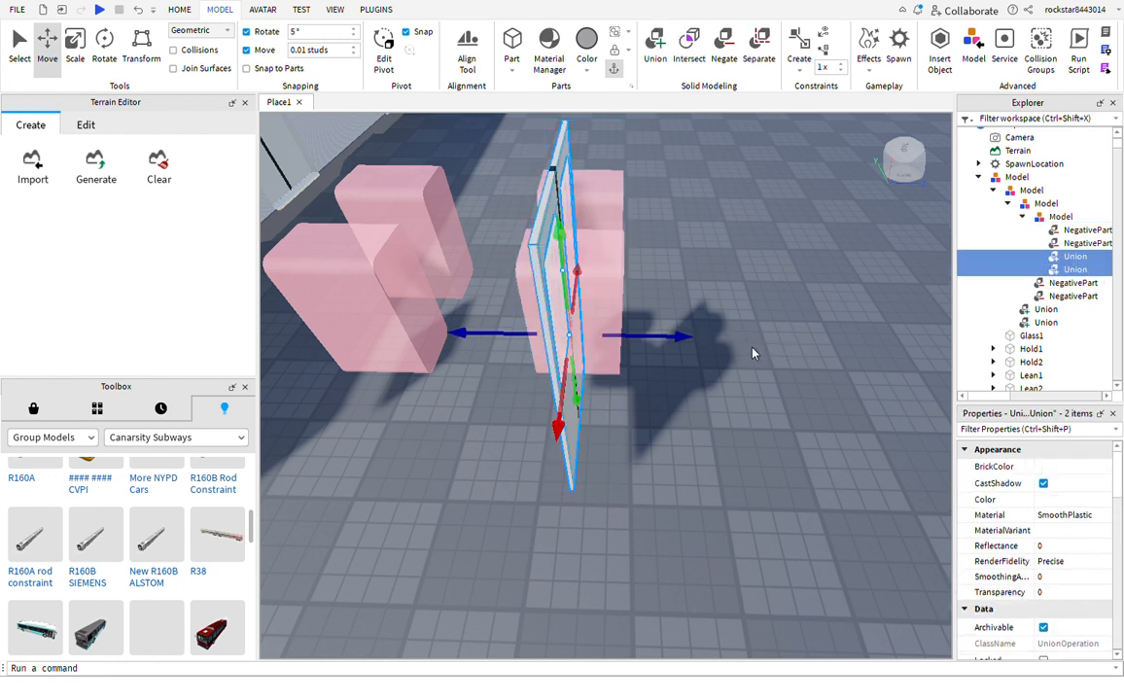
{"action": "left_click", "coordinate": [1081, 258]}
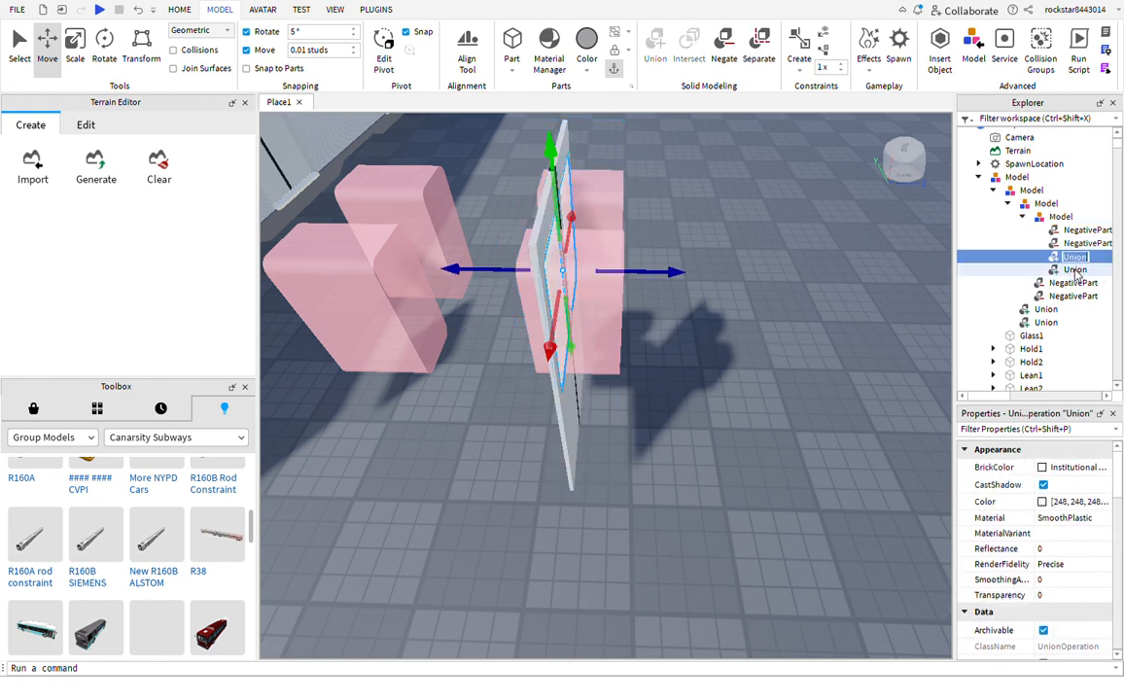
{"action": "left_click", "coordinate": [1067, 270]}
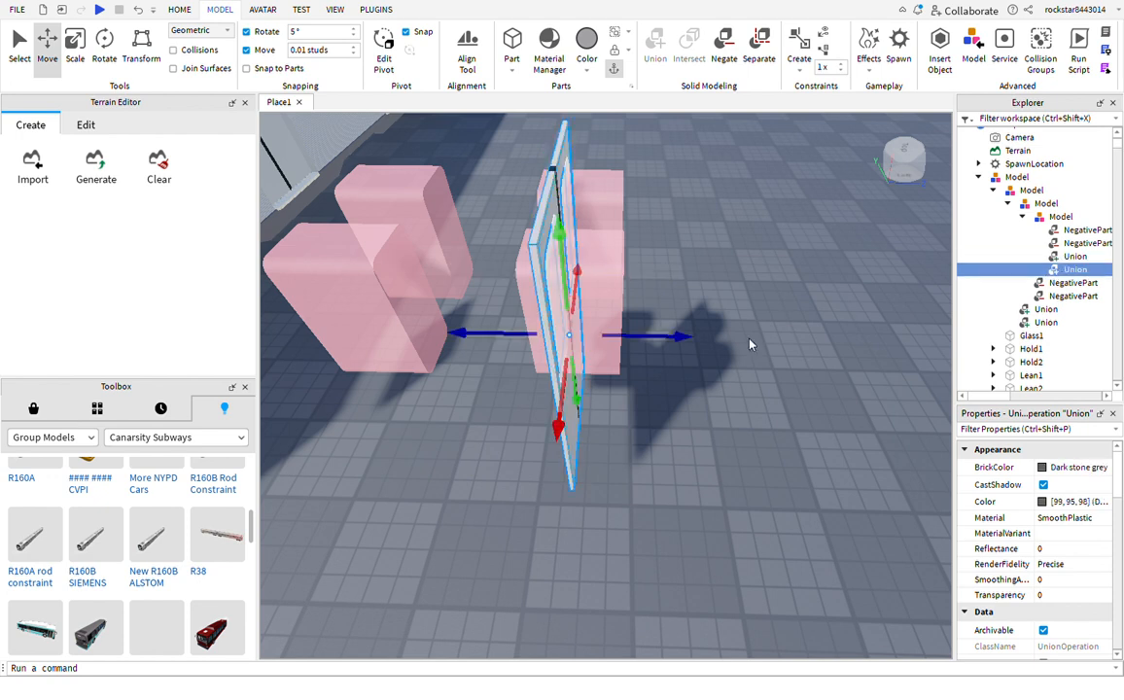
{"action": "mouse_move", "coordinate": [683, 356]}
{"action": "left_mouse_down"}
{"action": "mouse_move", "coordinate": [678, 333]}
{"action": "mouse_move", "coordinate": [693, 339]}
{"action": "left_mouse_up"}
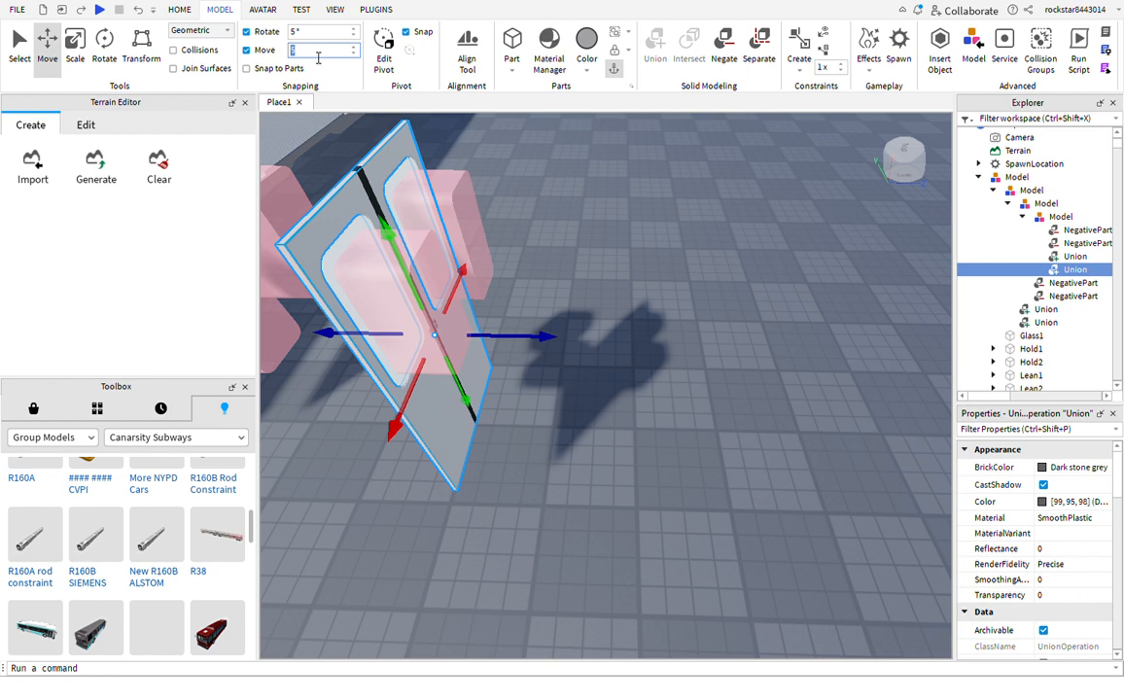
{"action": "left_click_drag", "start_coordinate": [539, 341], "coordinate": [672, 355]}
{"action": "right_click_drag", "start_coordinate": [673, 355], "coordinate": [650, 338]}
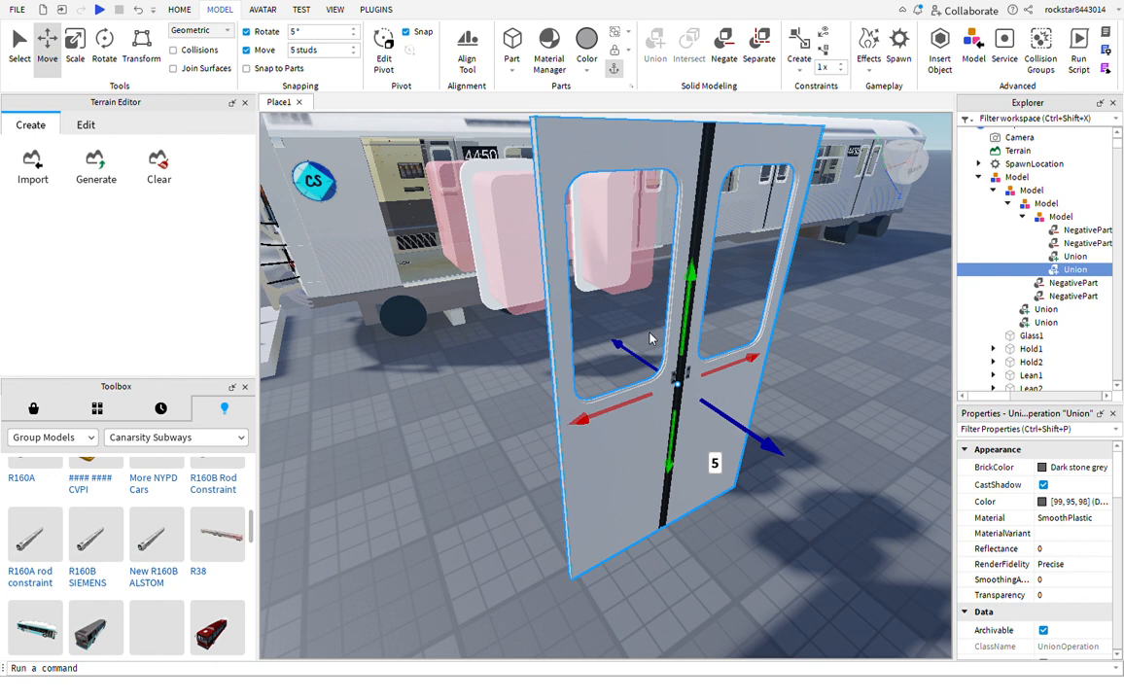
Separate and group the moved door union's pieces, and move the inner Dark stone grey union 5 studs farther out
{"action": "key", "text": "ctrl+shift+u"}
{"action": "key", "text": "ctrl+g"}
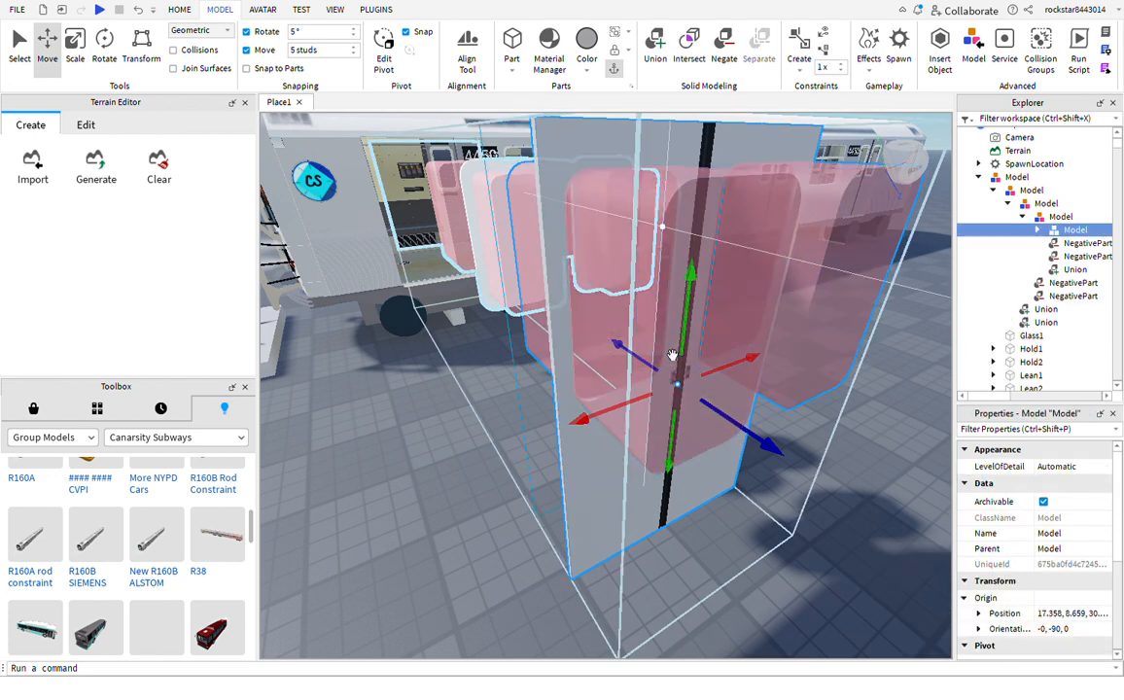
{"action": "left_click", "coordinate": [1038, 229]}
{"action": "left_click", "coordinate": [1079, 309]}
{"action": "left_click", "coordinate": [1087, 296]}
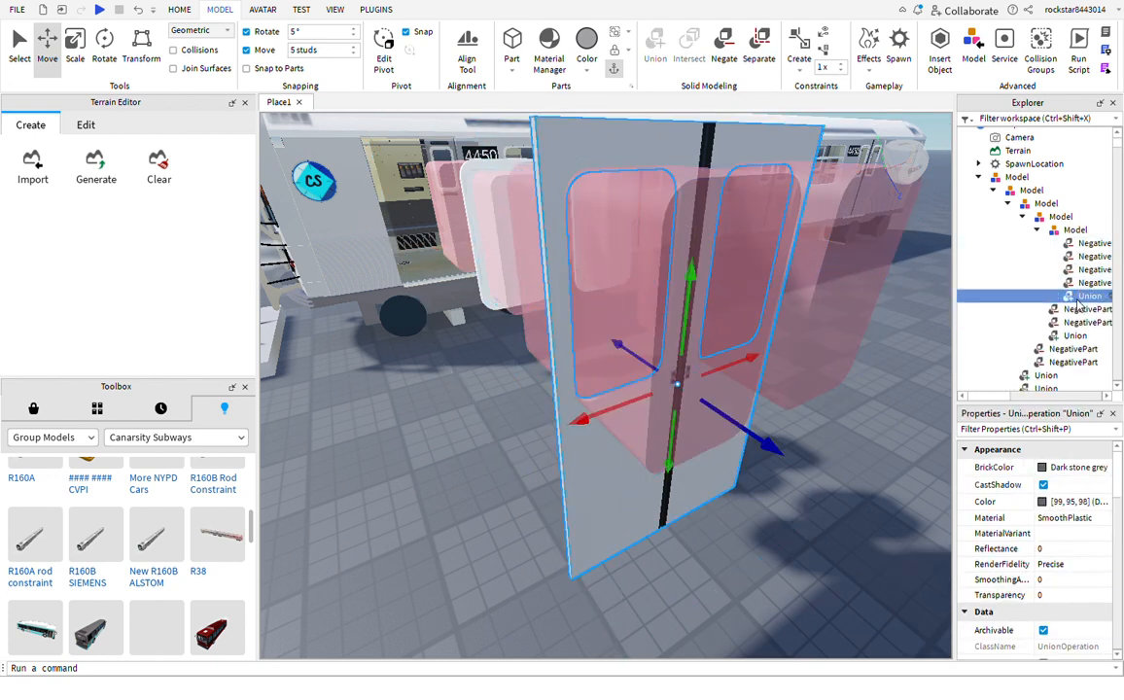
{"action": "right_click_drag", "start_coordinate": [830, 285], "coordinate": [919, 323]}
{"action": "scroll", "coordinate": [917, 317], "scroll_direction": "down", "scroll_amount": 3}
{"action": "left_click_drag", "start_coordinate": [565, 420], "coordinate": [697, 402]}
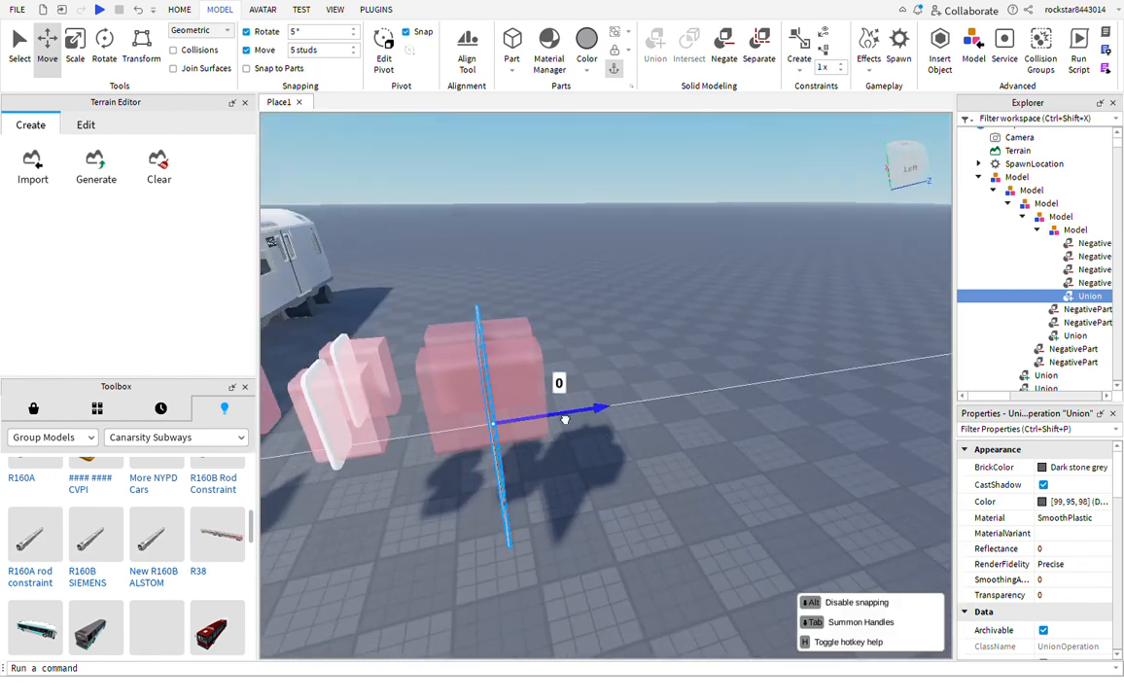
Separate and group the inner door union's pieces, and move its windowless Dark stone grey union another 5 studs clear of the negative parts
{"action": "key", "text": "w"}
{"action": "right_click_drag", "start_coordinate": [715, 417], "coordinate": [694, 401]}
{"action": "key", "text": "ctrl+shift+u"}
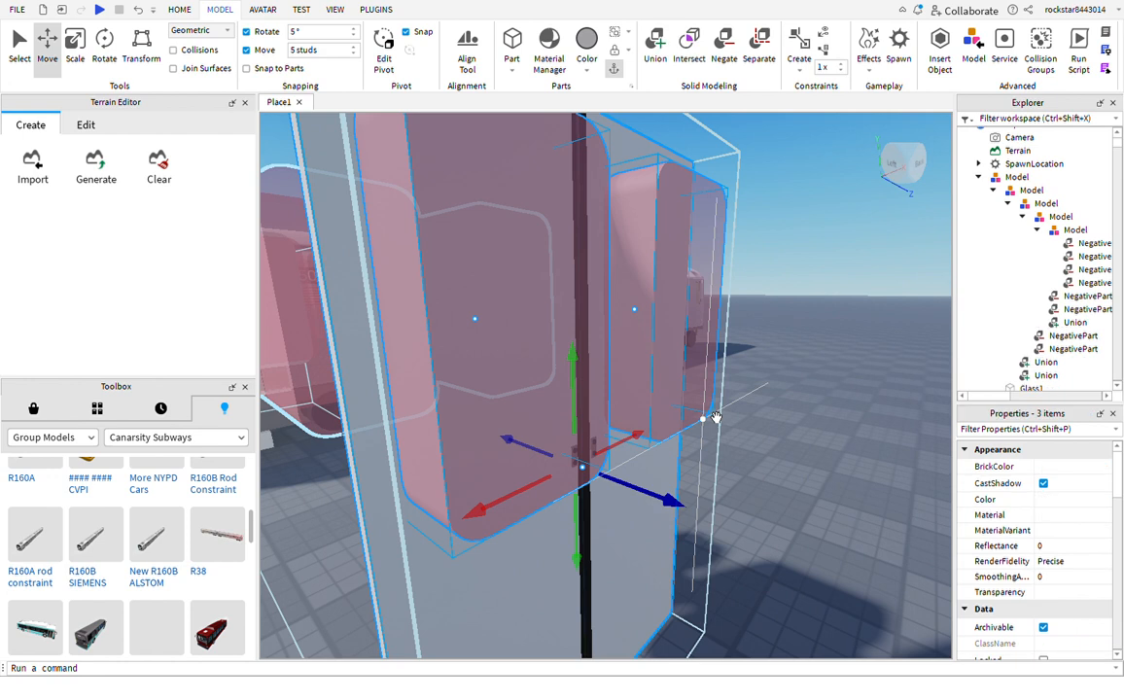
{"action": "key", "text": "ctrl+g"}
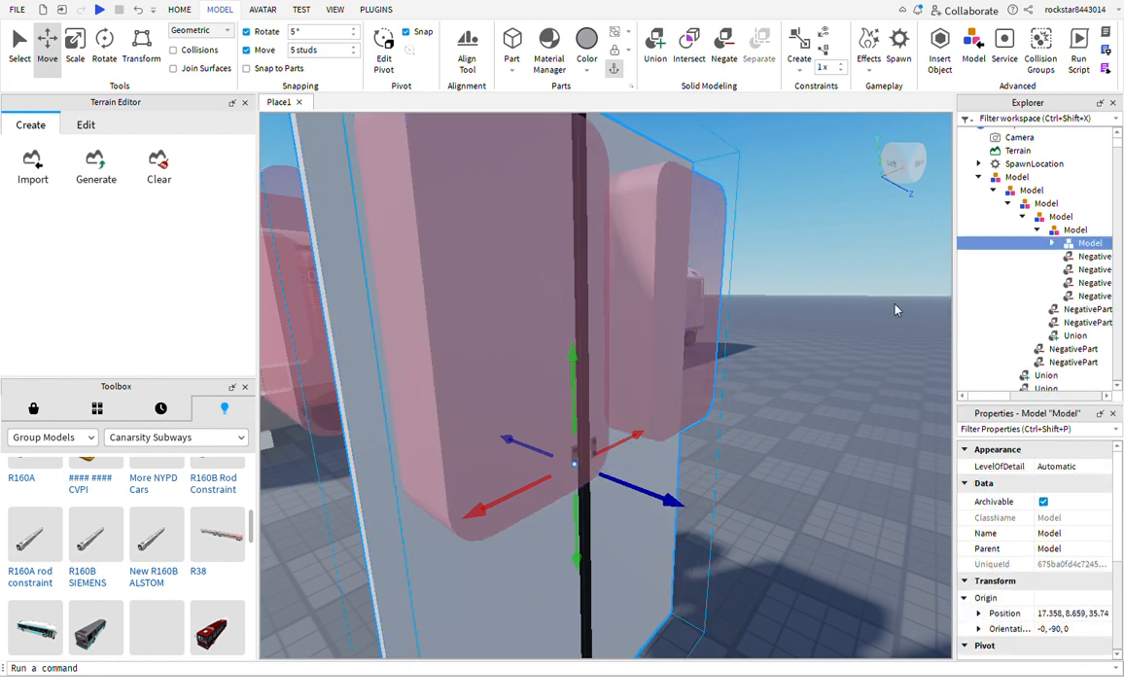
{"action": "left_click", "coordinate": [1053, 244]}
{"action": "left_click", "coordinate": [1100, 282]}
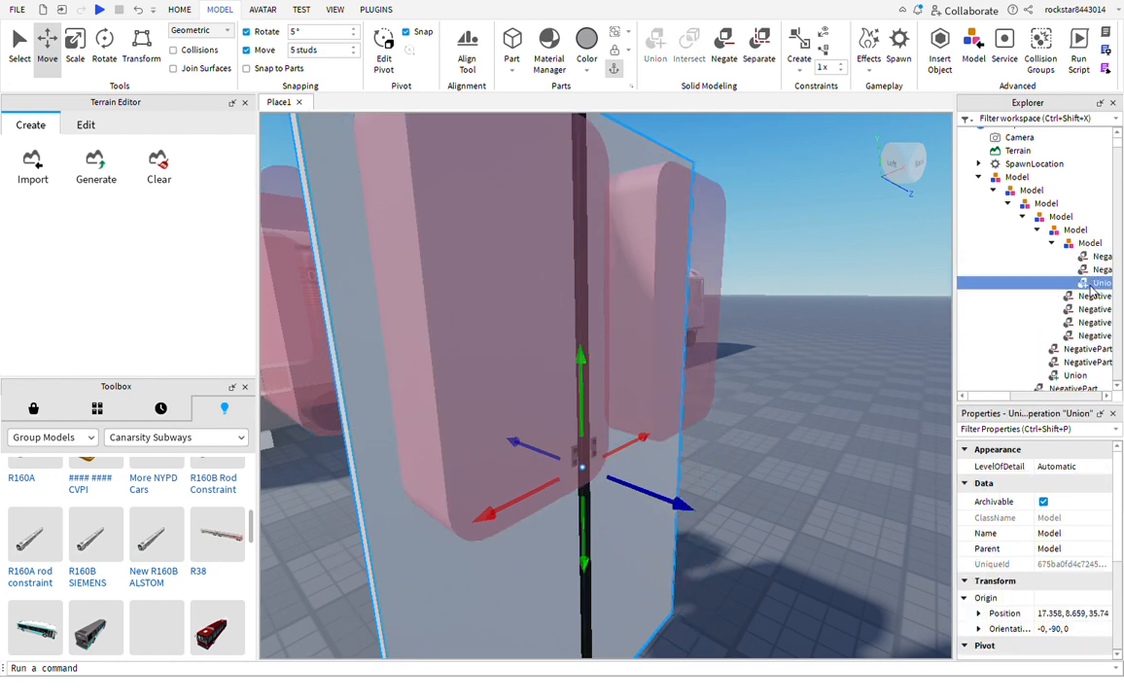
{"action": "key", "text": "f"}
{"action": "left_click_drag", "start_coordinate": [649, 387], "coordinate": [775, 421]}
{"action": "right_click_drag", "start_coordinate": [775, 421], "coordinate": [778, 422]}
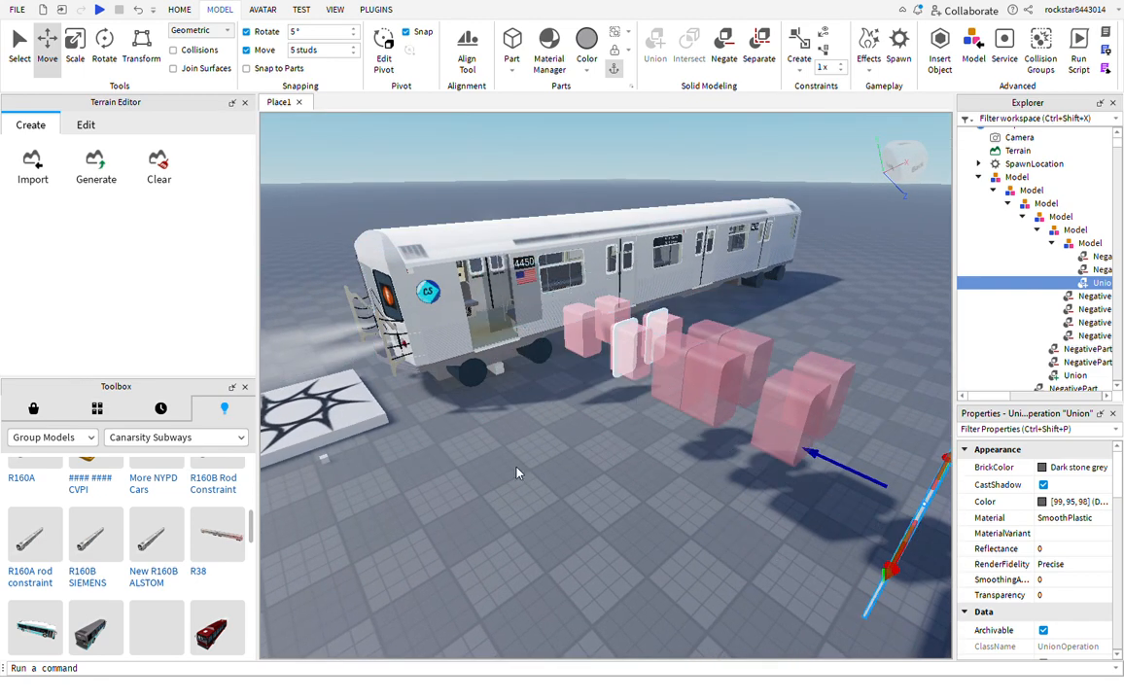
Examine the R40M car's open front doorway and side, and return to the windowless door union
{"action": "right_click_drag", "start_coordinate": [517, 468], "coordinate": [517, 468]}
{"action": "key", "text": "w"}
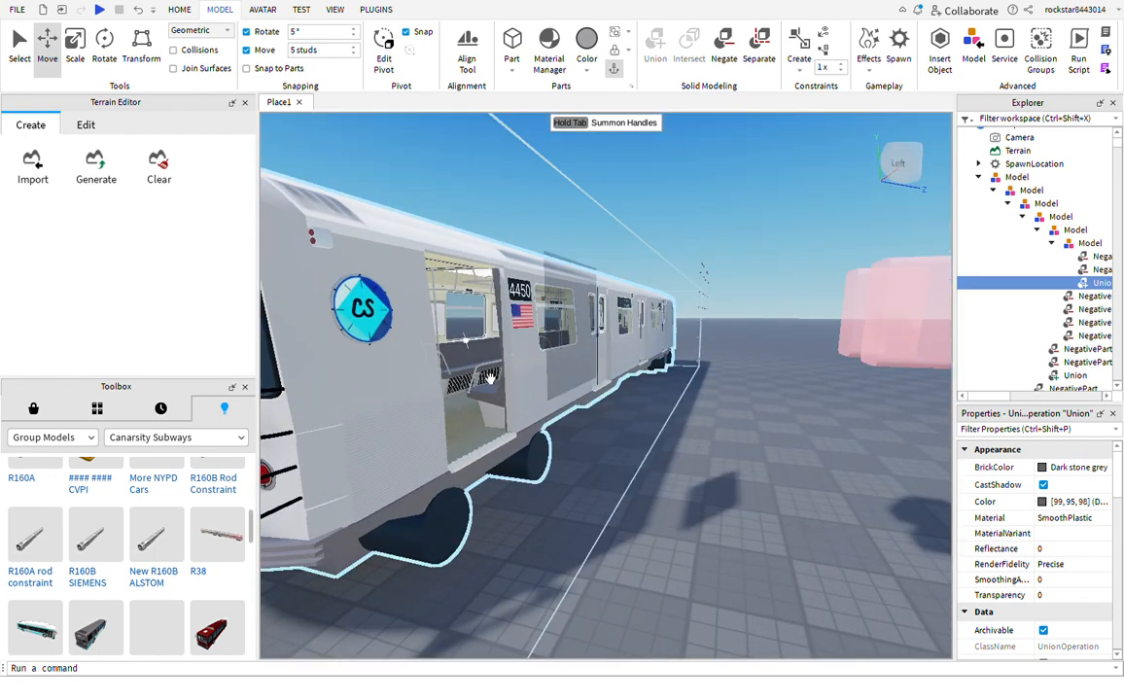
{"action": "mouse_move", "coordinate": [568, 394]}
{"action": "right_mouse_down"}
{"action": "mouse_move", "coordinate": [545, 379]}
{"action": "mouse_move", "coordinate": [583, 397]}
{"action": "right_mouse_up"}
{"action": "key", "text": "w"}
{"action": "key", "text": "a"}
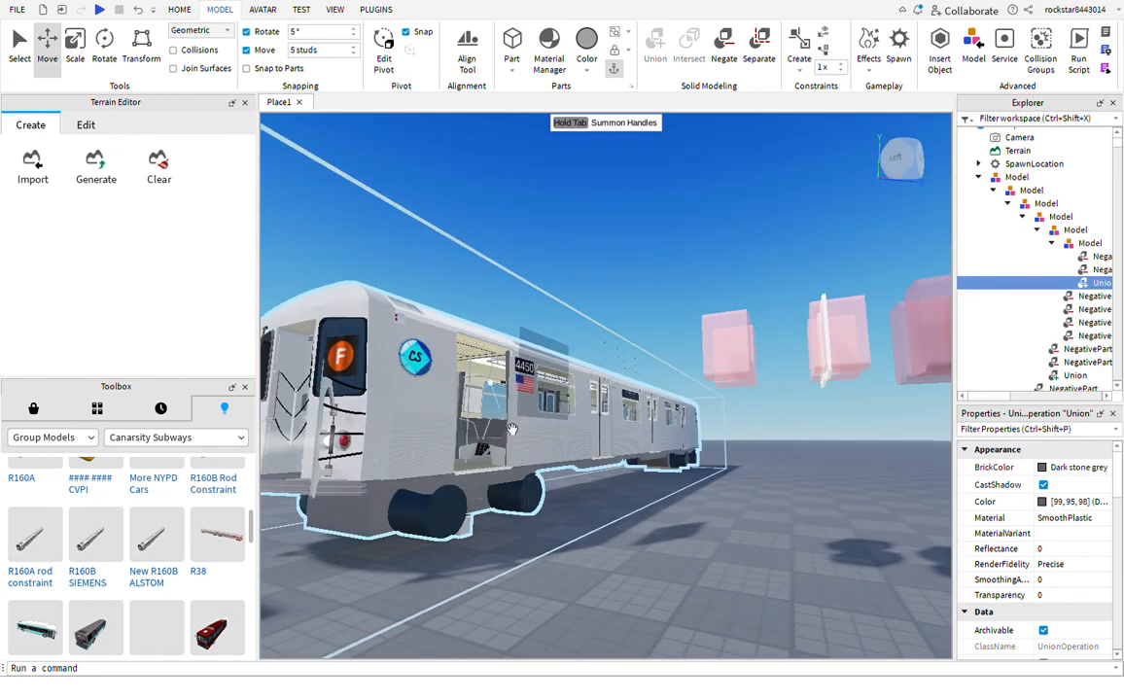
{"action": "key", "text": "w"}
{"action": "mouse_move", "coordinate": [531, 470]}
{"action": "right_mouse_down"}
{"action": "mouse_move", "coordinate": [507, 447]}
{"action": "mouse_move", "coordinate": [531, 469]}
{"action": "right_mouse_up"}
{"action": "key", "text": "d"}
{"action": "key", "text": "s"}
{"action": "key", "text": "d"}
{"action": "key", "text": "d"}
Separate the windowless door union into its individual parts and group them as a model
{"action": "key", "text": "ctrl+shift+u"}
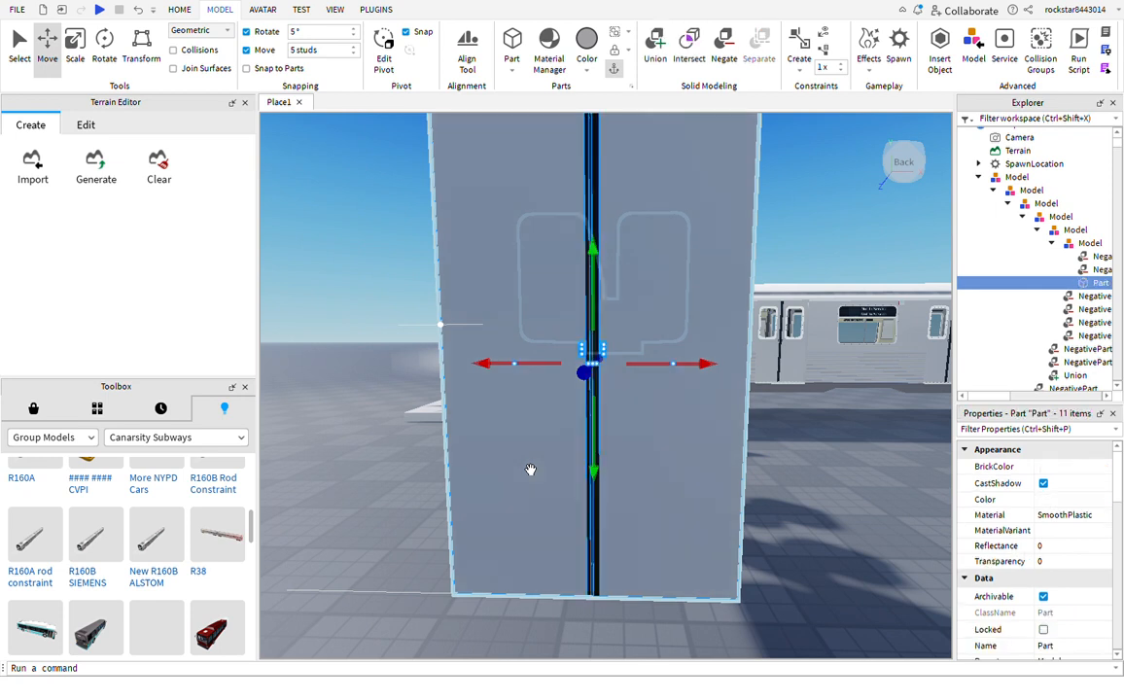
{"action": "key", "text": "ctrl+g"}
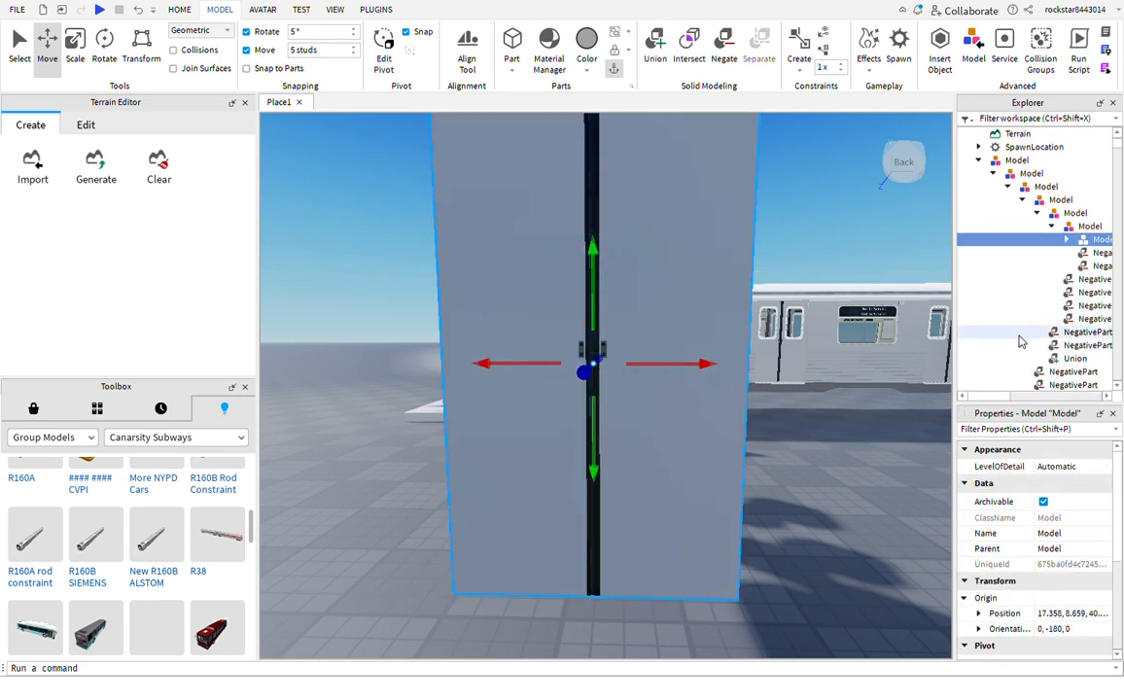
{"action": "scroll", "coordinate": [1064, 243], "scroll_direction": "up", "scroll_amount": 1}
{"action": "scroll", "coordinate": [1065, 243], "scroll_direction": "down", "scroll_amount": 3}
{"action": "scroll", "coordinate": [1065, 243], "scroll_direction": "left", "scroll_amount": 2}
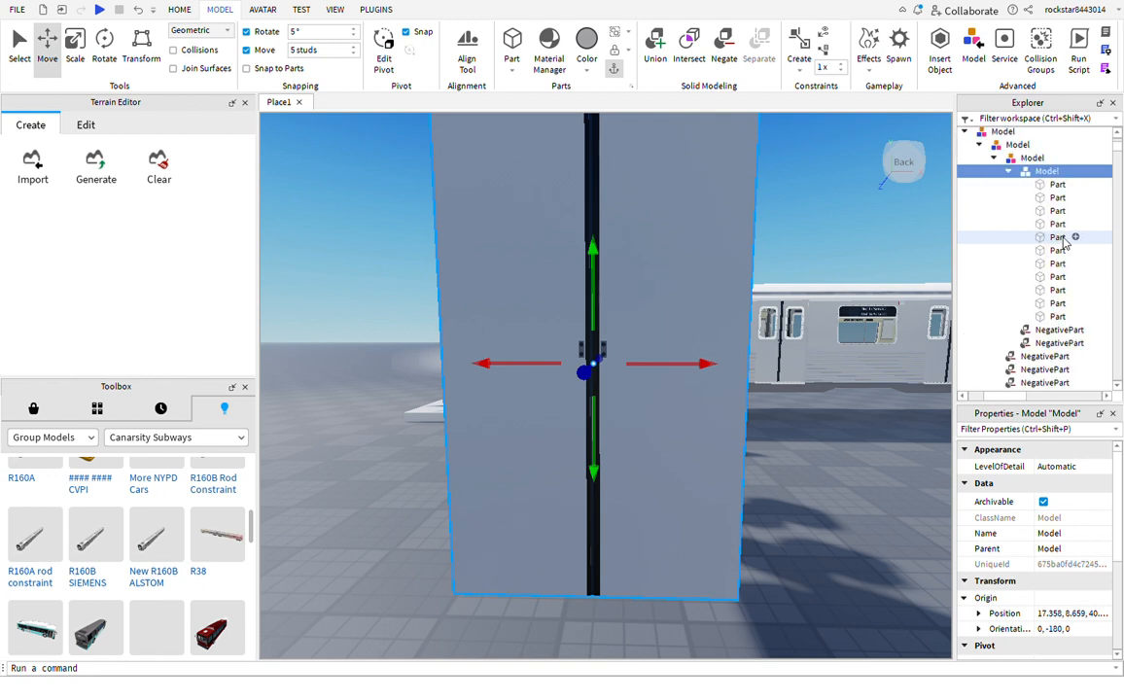
Examine the separated door parts from above and along the centre seam to tell which belong to each leaf
{"action": "left_click", "coordinate": [1053, 189]}
{"action": "left_click", "coordinate": [1052, 199], "text": "ctrl"}
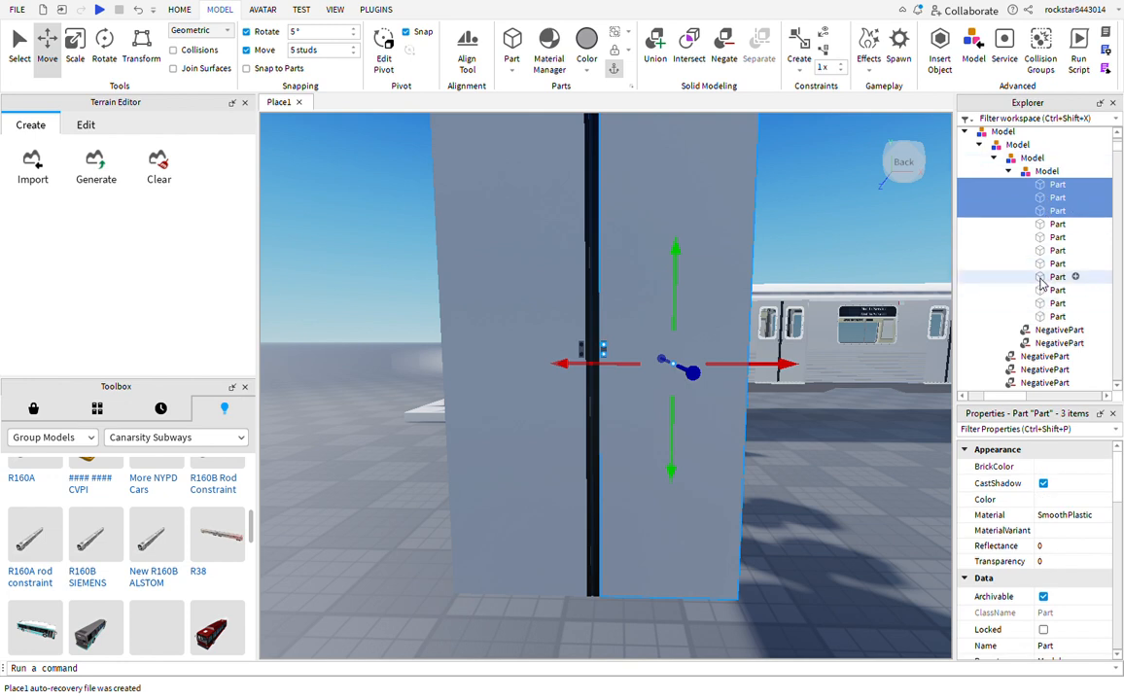
{"action": "left_click", "coordinate": [830, 251]}
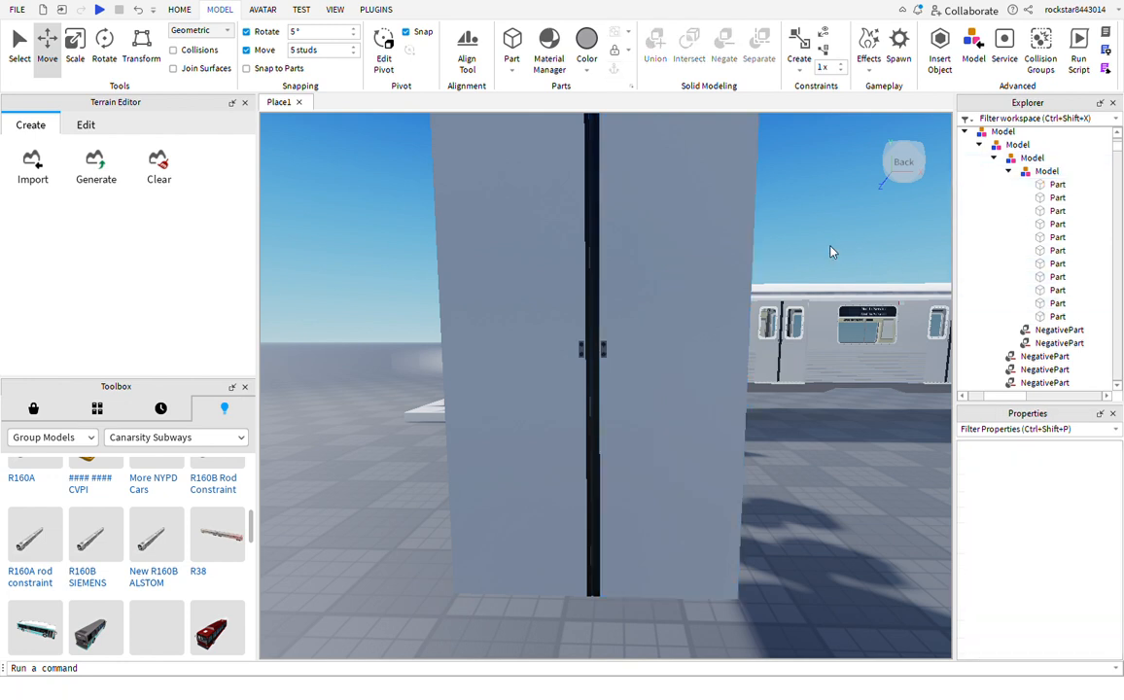
{"action": "right_click_drag", "start_coordinate": [830, 251], "coordinate": [831, 153]}
{"action": "scroll", "coordinate": [830, 251], "scroll_direction": "up", "scroll_amount": 4}
{"action": "right_click_drag", "start_coordinate": [832, 249], "coordinate": [910, 404]}
{"action": "scroll", "coordinate": [831, 248], "scroll_direction": "down", "scroll_amount": 3}
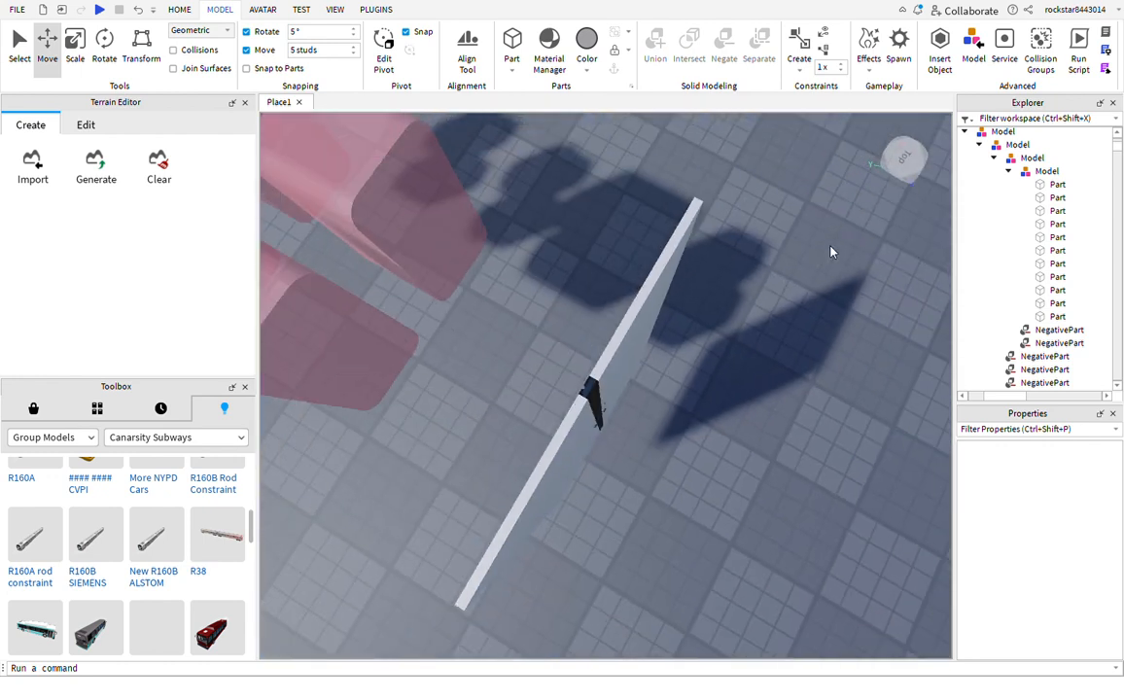
{"action": "scroll", "coordinate": [831, 246], "scroll_direction": "up", "scroll_amount": 2}
{"action": "right_click_drag", "start_coordinate": [830, 251], "coordinate": [831, 181]}
{"action": "scroll", "coordinate": [830, 251], "scroll_direction": "down", "scroll_amount": 3}
{"action": "scroll", "coordinate": [832, 251], "scroll_direction": "up", "scroll_amount": 3}
{"action": "scroll", "coordinate": [831, 249], "scroll_direction": "up", "scroll_amount": 2}
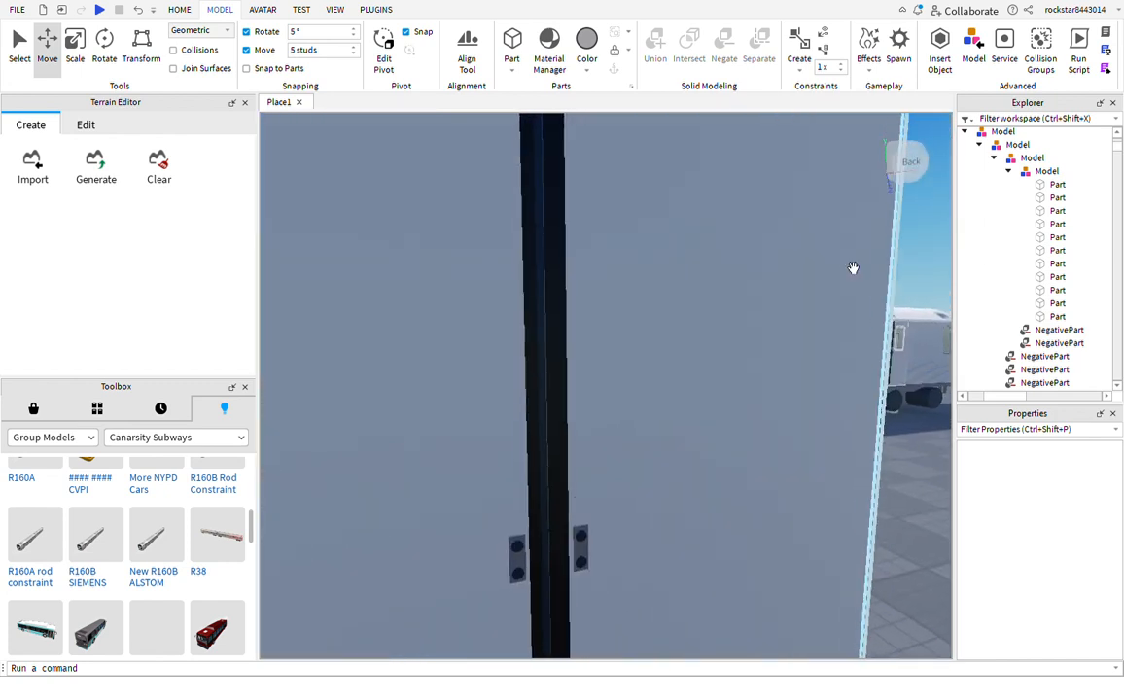
{"action": "scroll", "coordinate": [832, 249], "scroll_direction": "down", "scroll_amount": 2}
Unite one door leaf's panel, black edge strip, small latch plate and two round bolts
{"action": "left_click", "coordinate": [754, 352]}
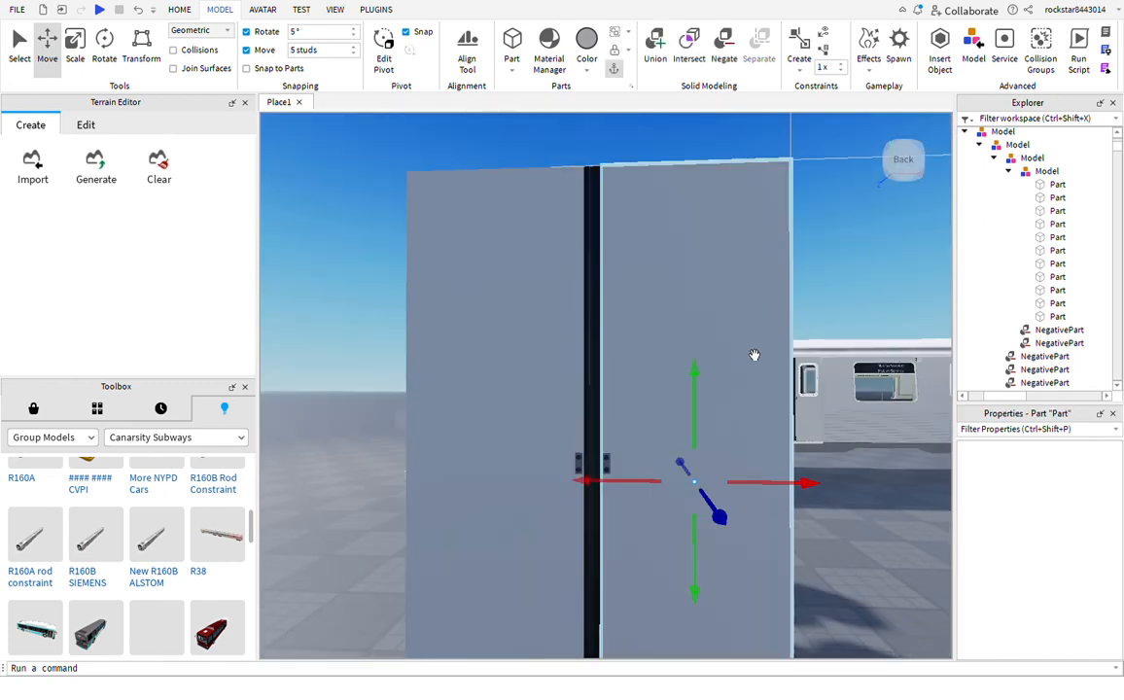
{"action": "left_click", "coordinate": [620, 426], "text": "ctrl"}
{"action": "scroll", "coordinate": [621, 425], "scroll_direction": "up", "scroll_amount": 5}
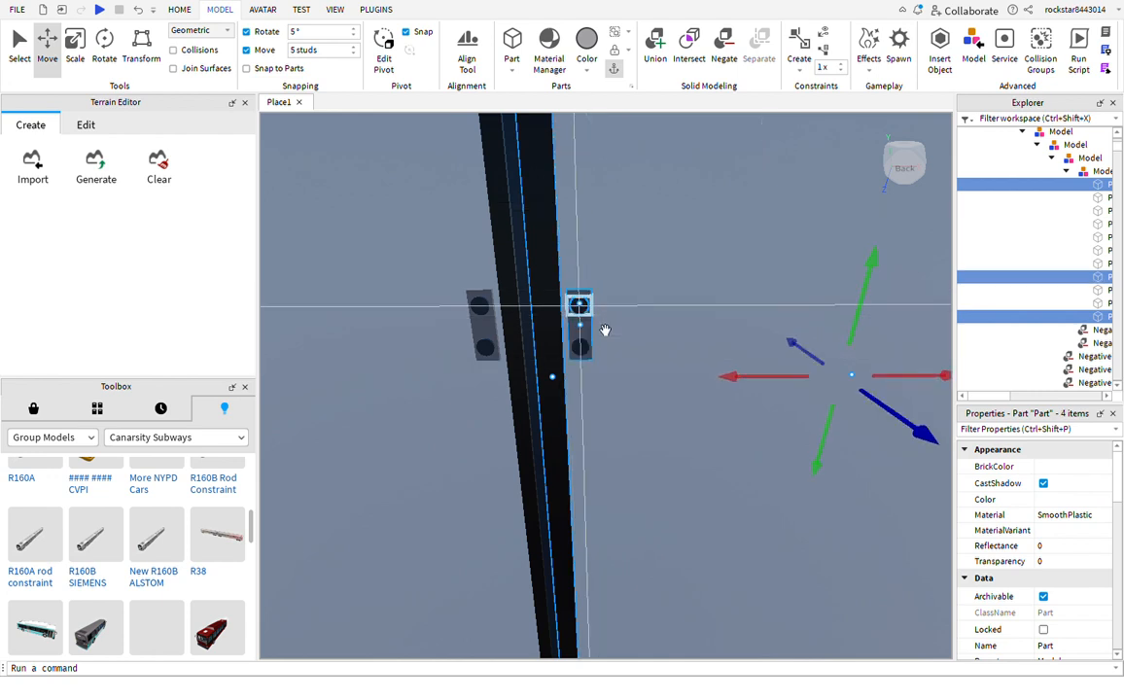
{"action": "left_click", "coordinate": [585, 352], "text": "ctrl"}
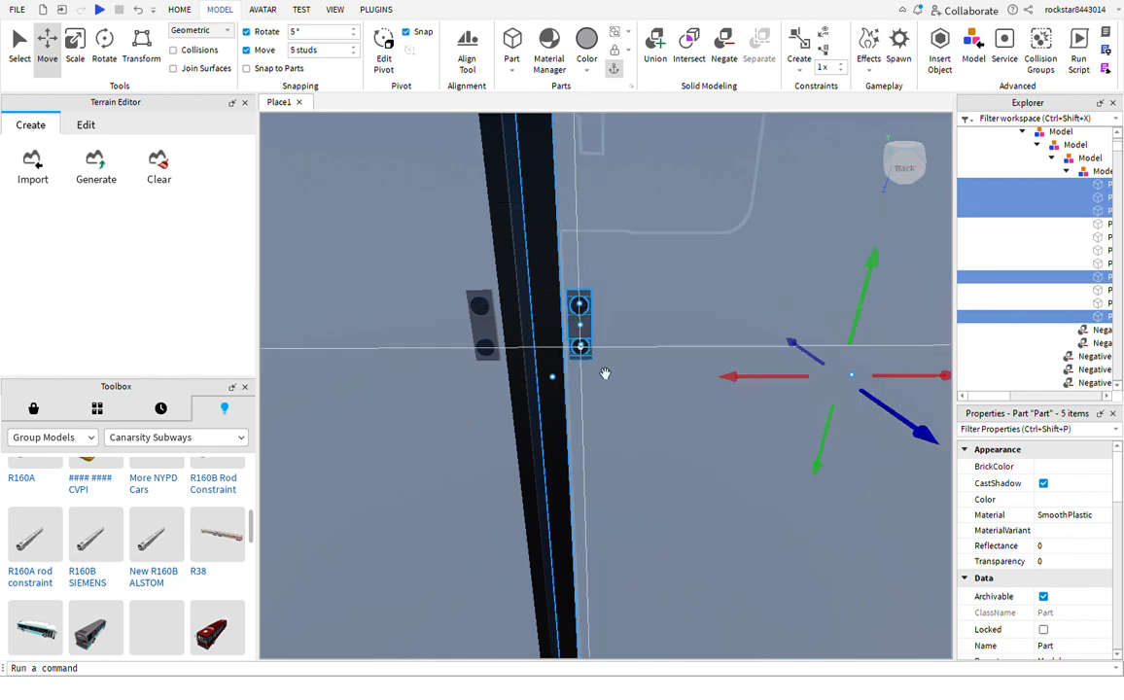
{"action": "key", "text": "ctrl+shift+g"}
{"action": "key", "text": "f"}
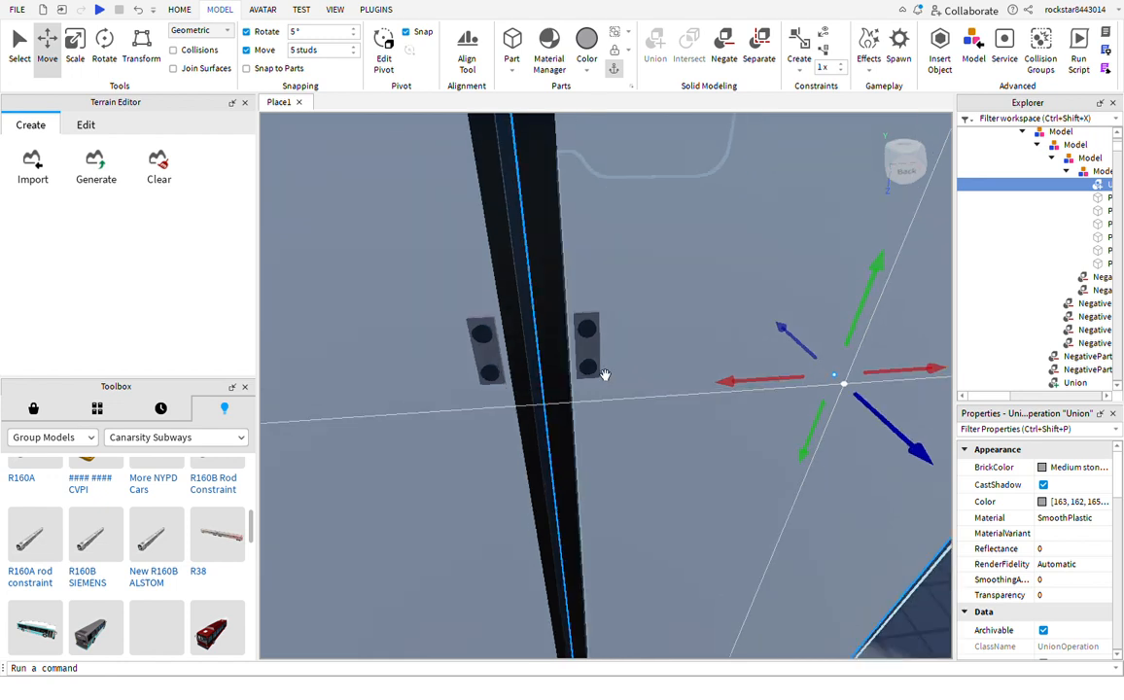
Unite the remaining six parts in the group as the other door leaf
{"action": "left_click", "coordinate": [1100, 198]}
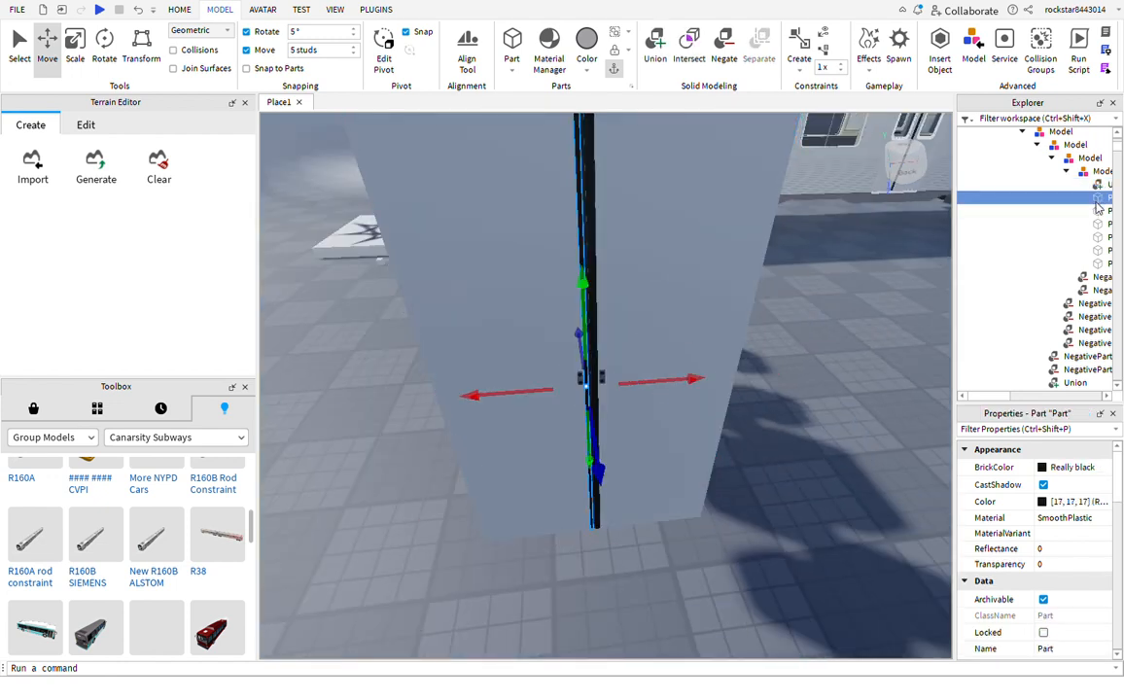
{"action": "left_click", "coordinate": [1096, 264], "text": "shift"}
{"action": "key", "text": "ctrl+shift+g"}
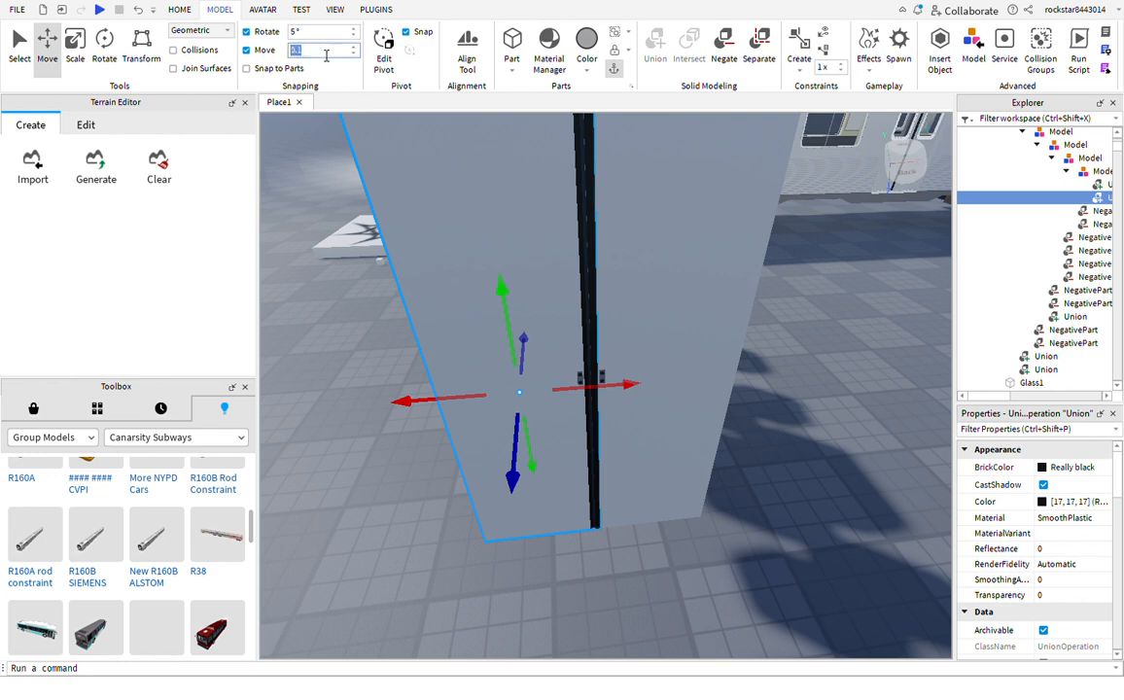
Try sliding one door leaf sideways away from the other, and undo the move
{"action": "left_click_drag", "start_coordinate": [602, 394], "coordinate": [504, 405]}
{"action": "left_click", "coordinate": [581, 494]}
{"action": "right_click_drag", "start_coordinate": [582, 492], "coordinate": [582, 497]}
{"action": "scroll", "coordinate": [582, 496], "scroll_direction": "up", "scroll_amount": 3}
{"action": "scroll", "coordinate": [582, 497], "scroll_direction": "down", "scroll_amount": 3}
{"action": "key", "text": "ctrl+z"}
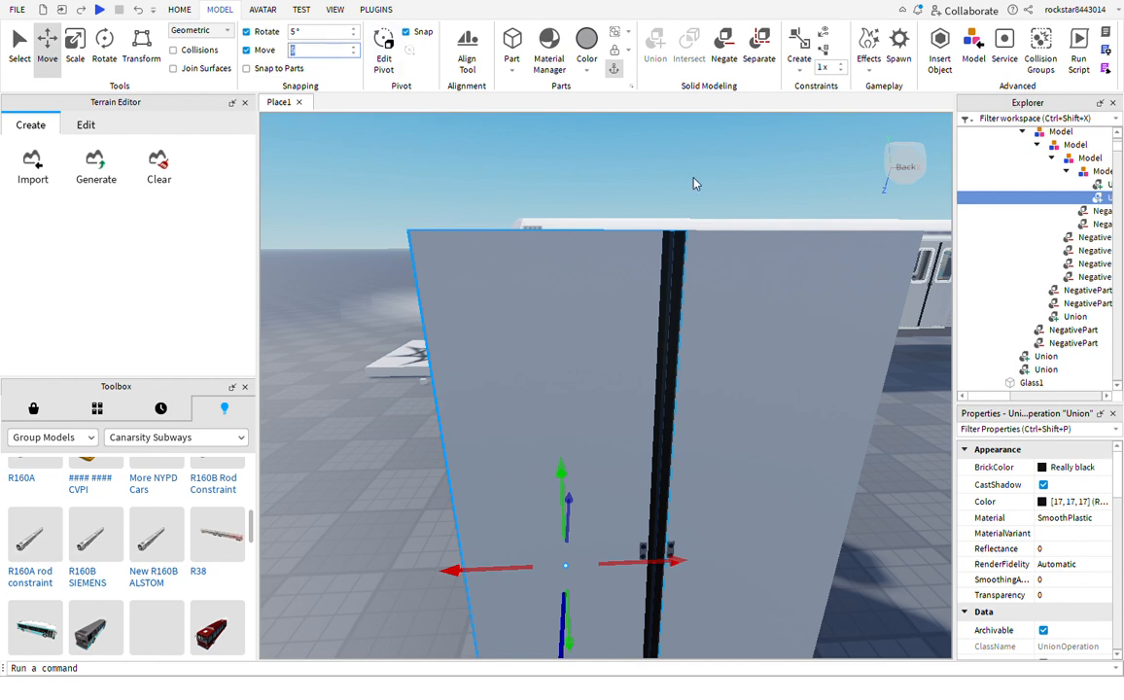
Move the two-leaf door group 5 studs into the nearest pair of negative window parts and ungroup it
{"action": "left_click", "coordinate": [1095, 171]}
{"action": "right_click_drag", "start_coordinate": [715, 329], "coordinate": [692, 311]}
{"action": "scroll", "coordinate": [692, 311], "scroll_direction": "down", "scroll_amount": 3}
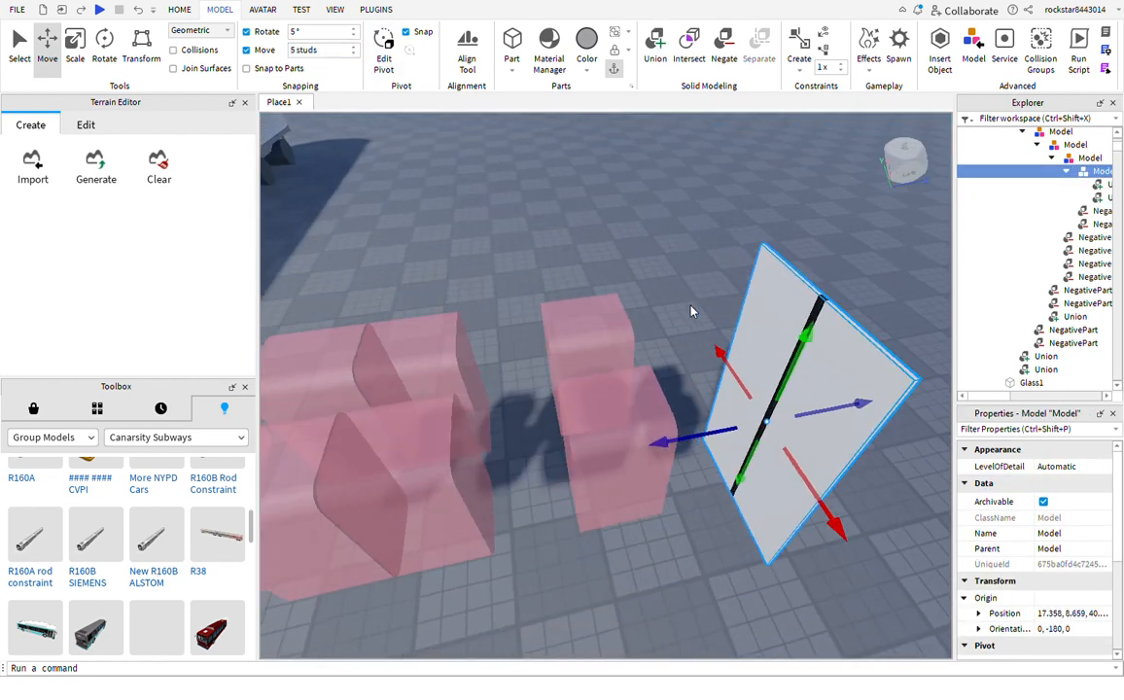
{"action": "left_click_drag", "start_coordinate": [657, 440], "coordinate": [580, 461]}
{"action": "key", "text": "ctrl+u"}
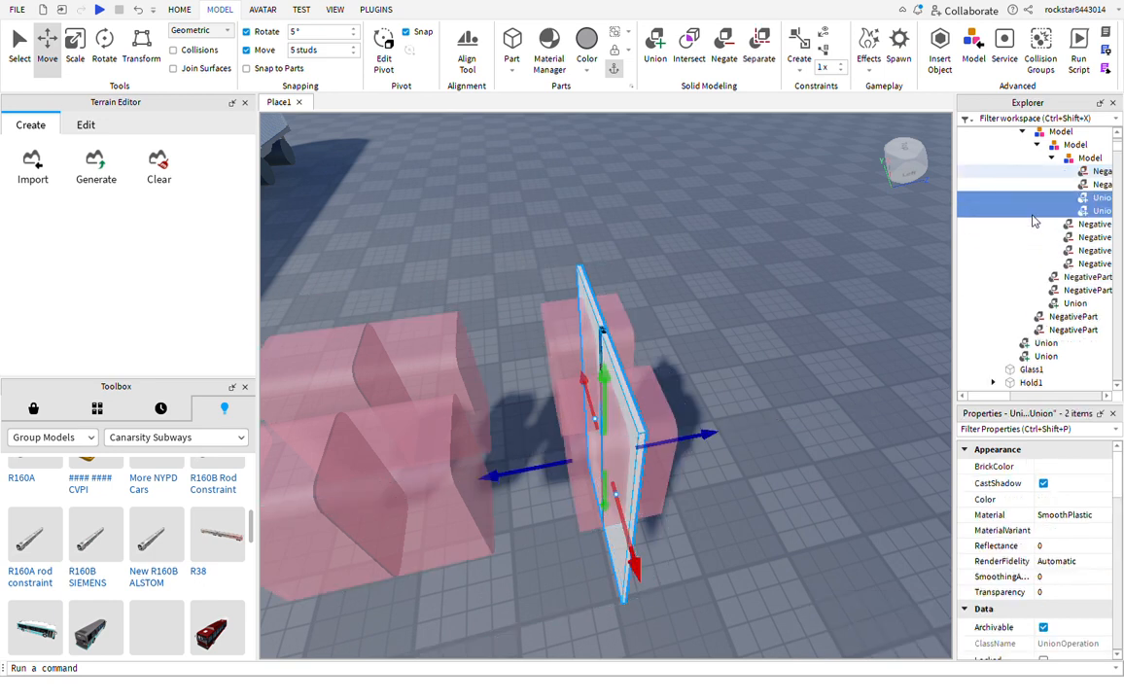
Unite each door leaf with its overlapping negative part to cut a rounded window opening in both leaves
{"action": "left_click", "coordinate": [809, 333]}
{"action": "right_click_drag", "start_coordinate": [809, 334], "coordinate": [808, 331]}
{"action": "key", "text": "w"}
{"action": "left_click", "coordinate": [679, 435], "text": "alt"}
{"action": "left_click", "coordinate": [672, 463], "text": "alt+shift"}
{"action": "key", "text": "ctrl+shift+g"}
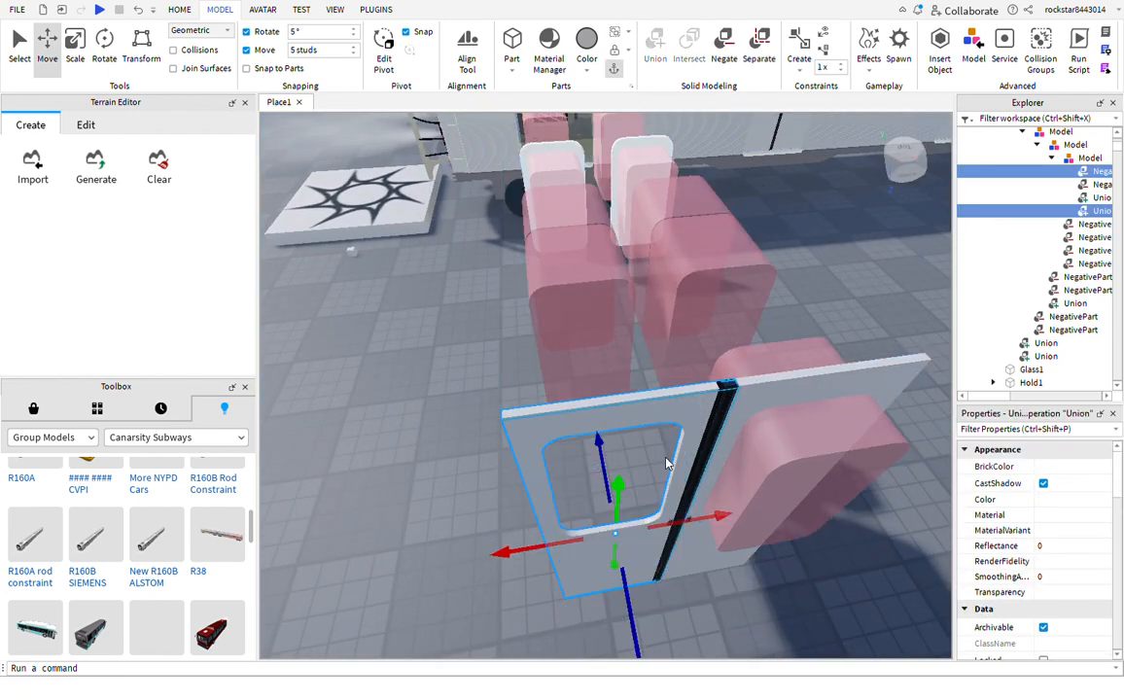
{"action": "left_click", "coordinate": [826, 417], "text": "alt"}
{"action": "left_click", "coordinate": [820, 437], "text": "alt+shift"}
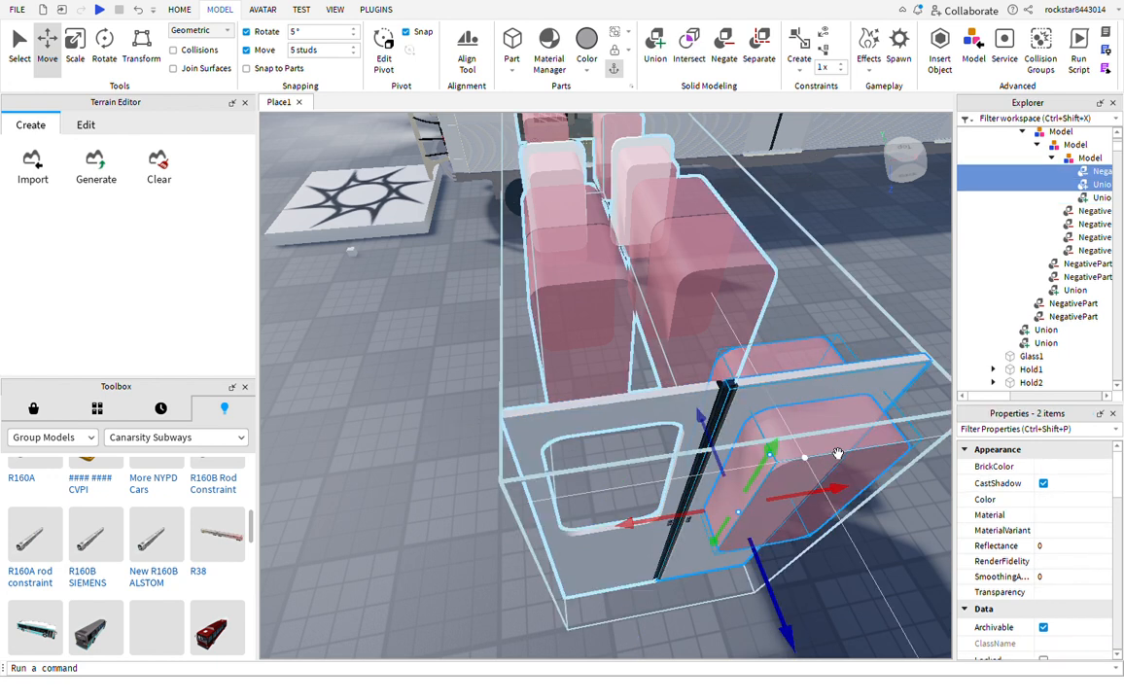
{"action": "key", "text": "ctrl+shift+g"}
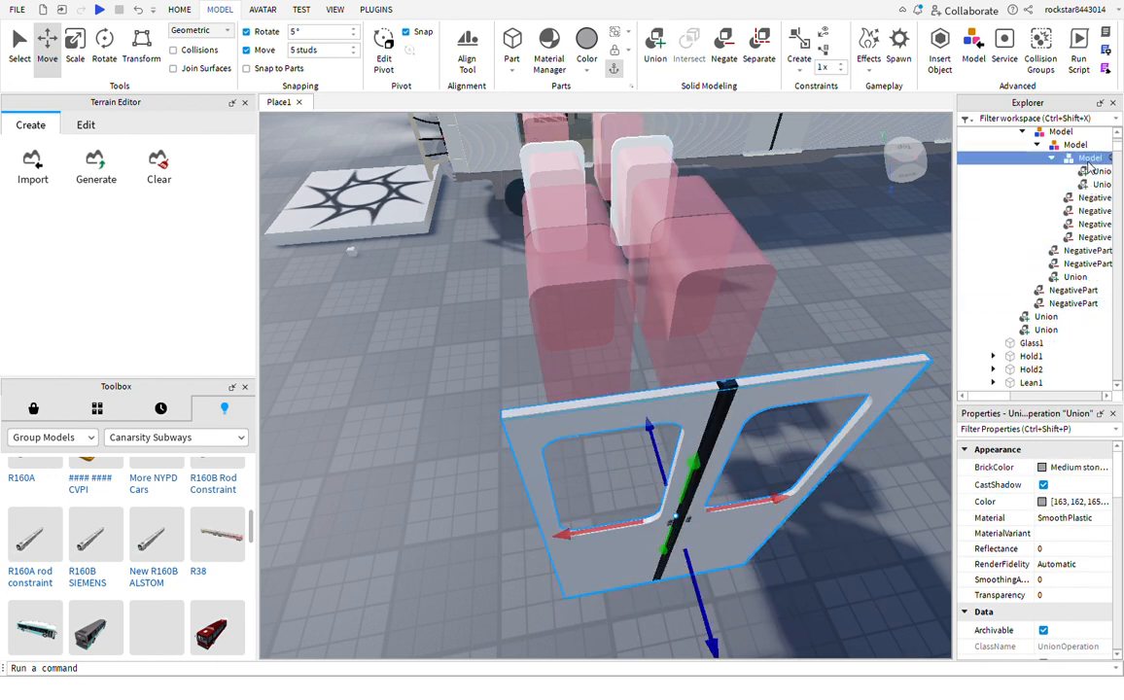
Move the group holding the two cut leaves 5 studs into the next set of negative parts and ungroup it
{"action": "left_click", "coordinate": [1090, 157]}
{"action": "left_click_drag", "start_coordinate": [699, 586], "coordinate": [657, 464]}
{"action": "scroll", "coordinate": [664, 468], "scroll_direction": "up", "scroll_amount": 3}
{"action": "right_click_drag", "start_coordinate": [658, 465], "coordinate": [664, 469]}
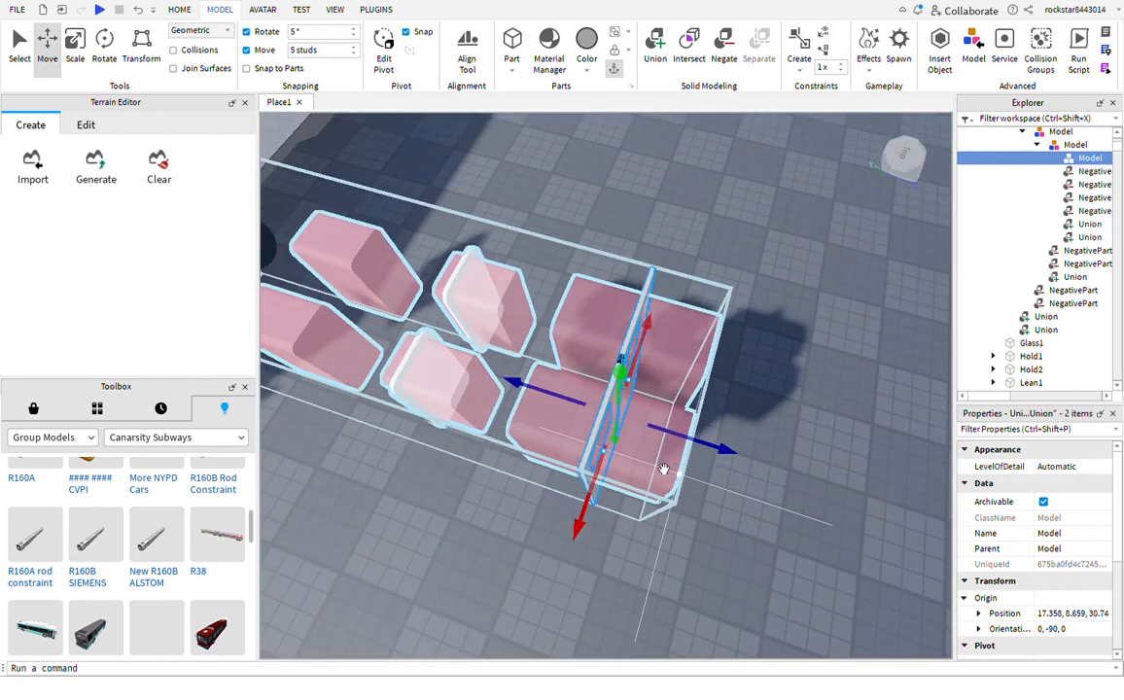
{"action": "key", "text": "ctrl+u"}
{"action": "left_click", "coordinate": [791, 469]}
Unite the two negative parts on one side of the door with the leaf they overlap
{"action": "left_click", "coordinate": [680, 477]}
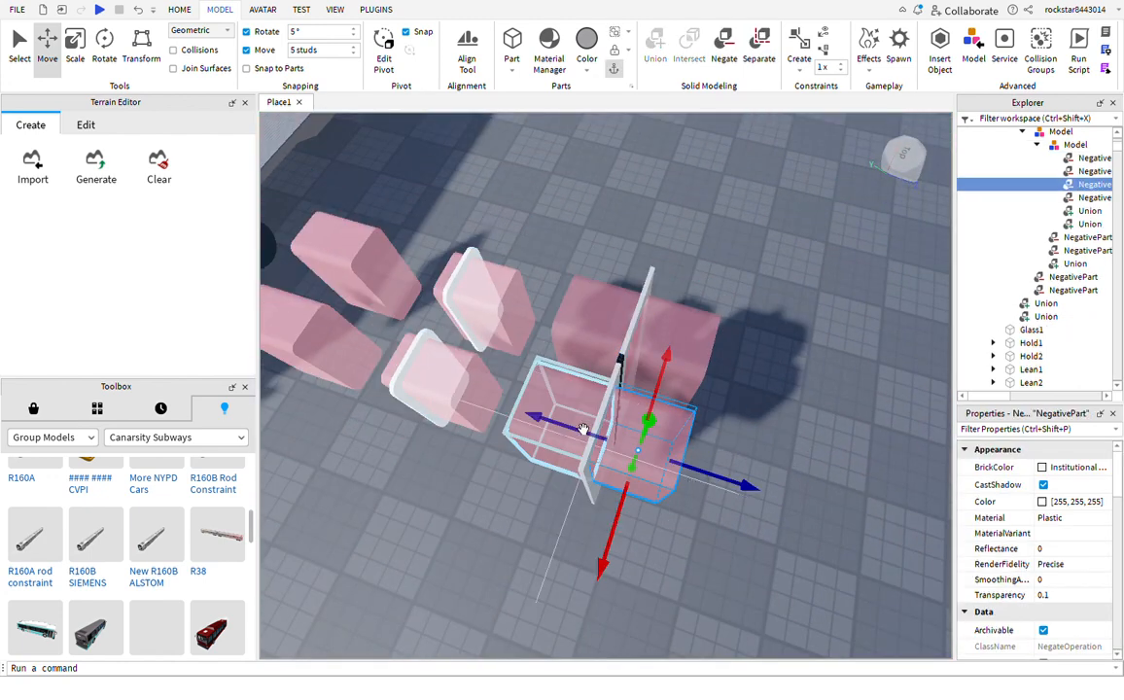
{"action": "left_click", "coordinate": [579, 423], "text": "ctrl"}
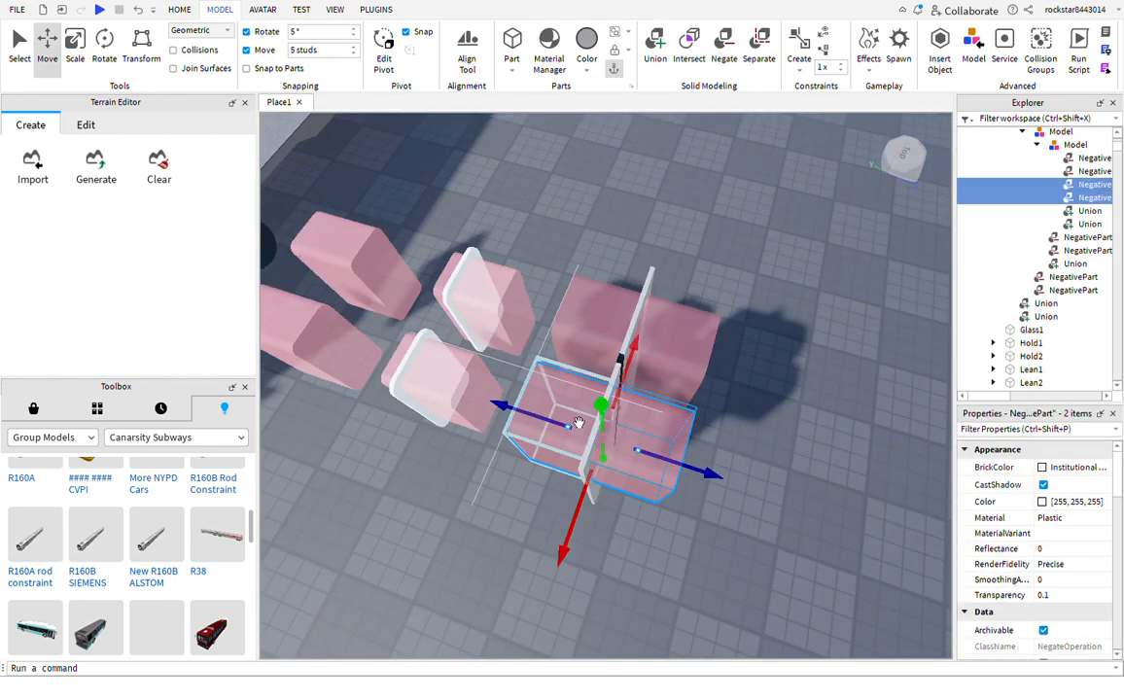
{"action": "left_click", "coordinate": [637, 395], "text": "ctrl"}
{"action": "key", "text": "ctrl+shift+g"}
Unite the remaining two negative parts around the door with the other leaf
{"action": "left_click", "coordinate": [675, 347]}
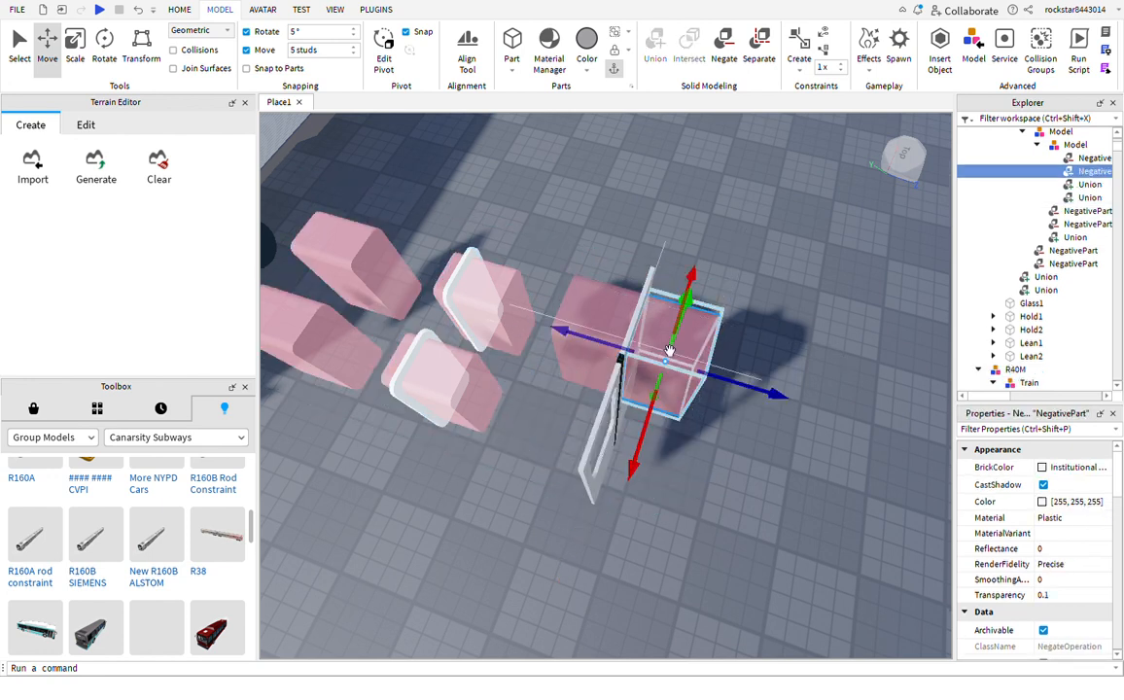
{"action": "left_click", "coordinate": [613, 331], "text": "ctrl"}
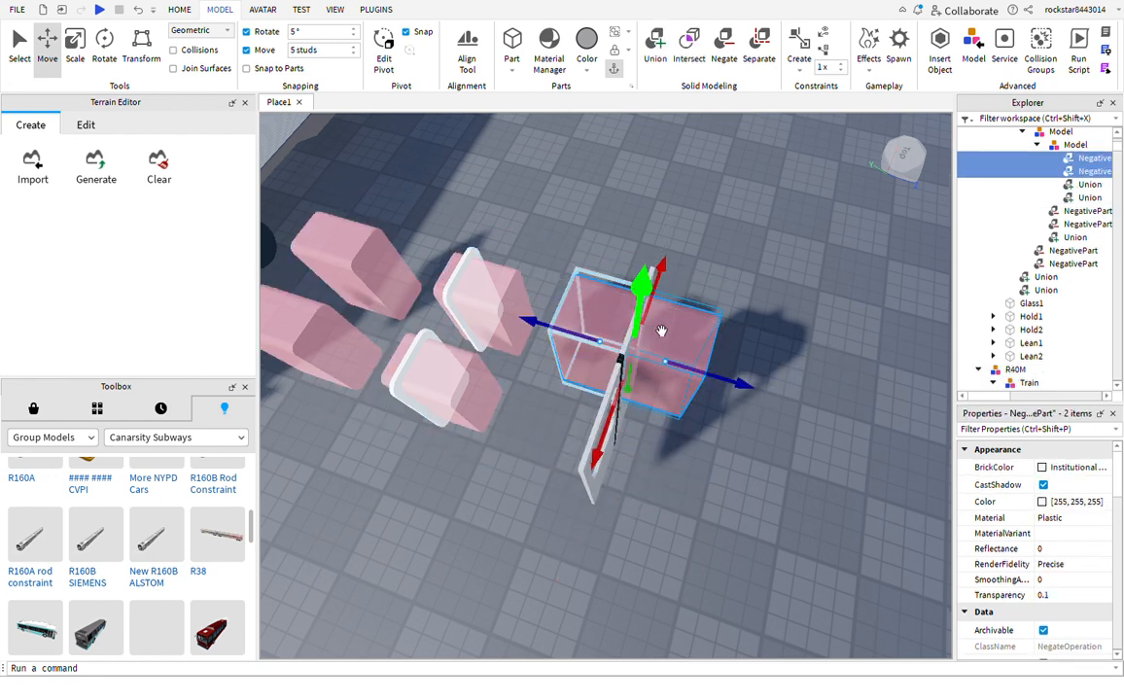
{"action": "left_click", "coordinate": [648, 373], "text": "ctrl"}
{"action": "key", "text": "ctrl+shift+g"}
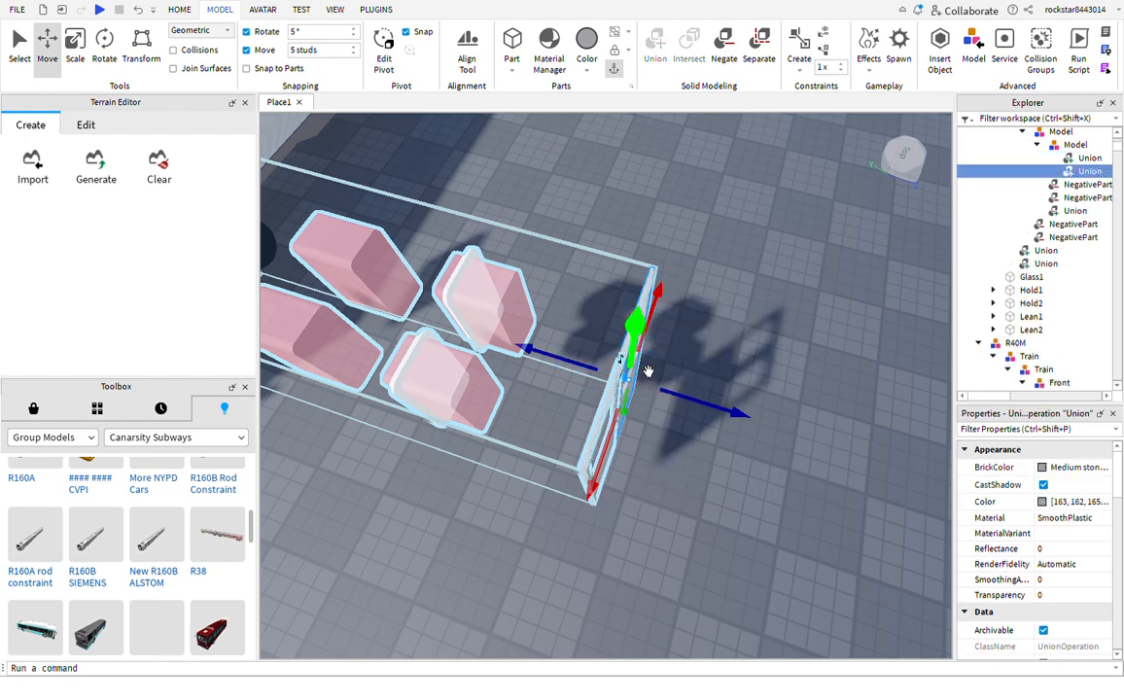
Move the two-leaf group another 5 studs to the following pair of negative parts and ungroup it
{"action": "key", "text": "f"}
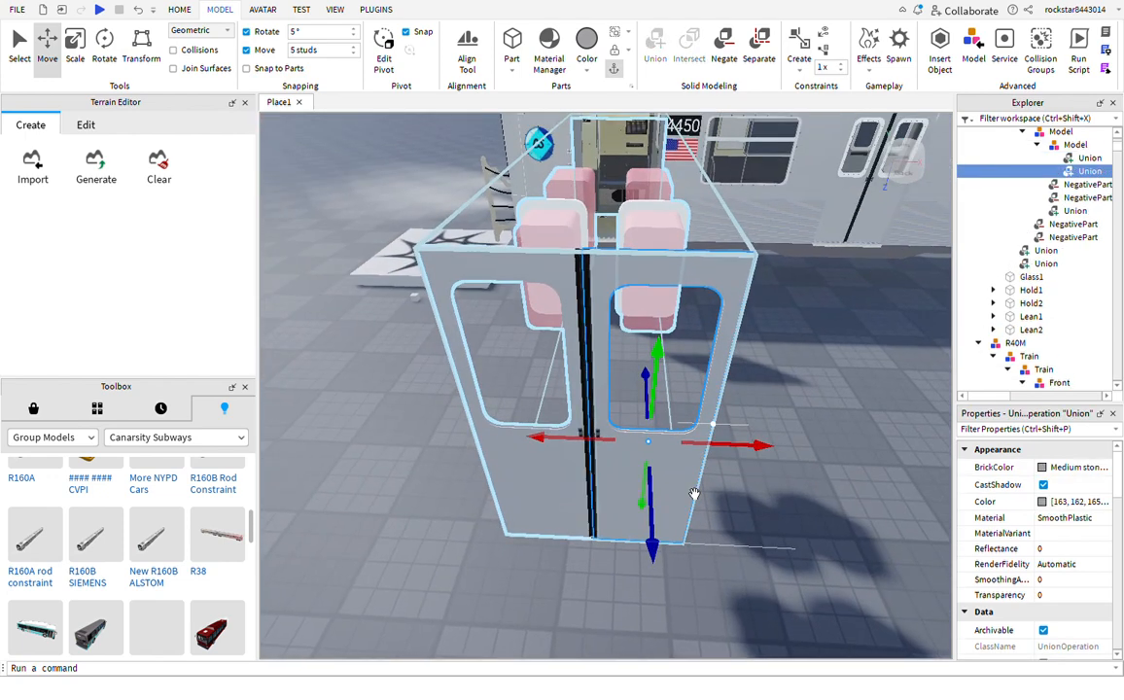
{"action": "left_click", "coordinate": [1062, 146]}
{"action": "right_click_drag", "start_coordinate": [827, 327], "coordinate": [759, 359]}
{"action": "scroll", "coordinate": [783, 356], "scroll_direction": "down", "scroll_amount": 3}
{"action": "left_click_drag", "start_coordinate": [589, 390], "coordinate": [665, 344]}
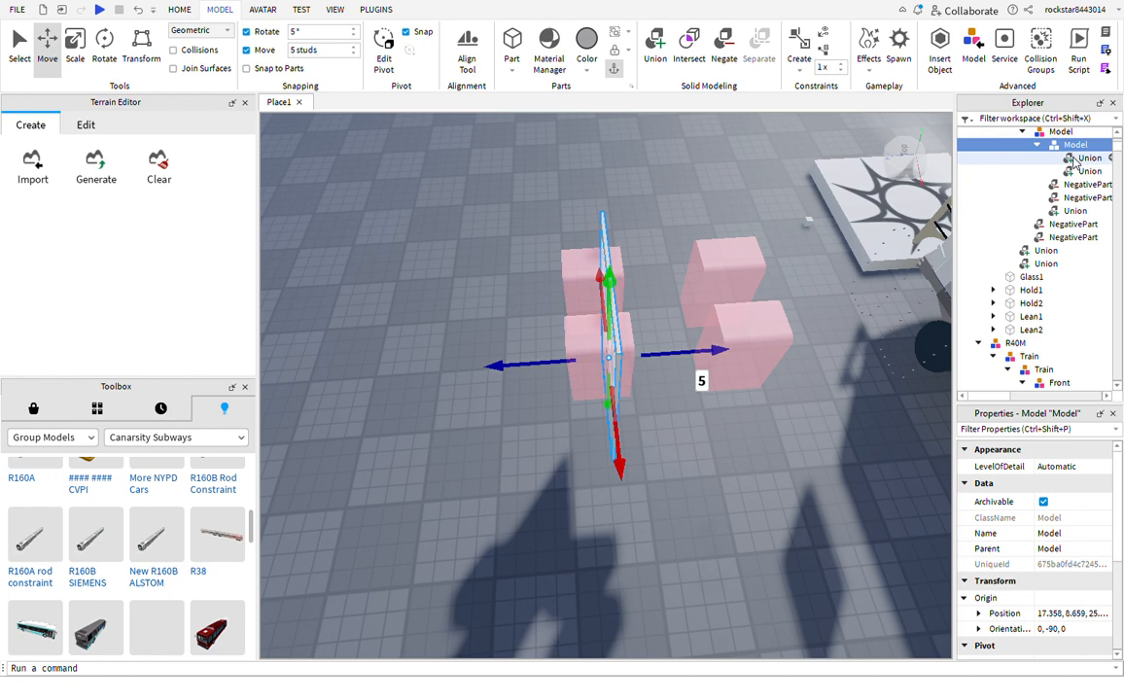
{"action": "key", "text": "ctrl+u"}
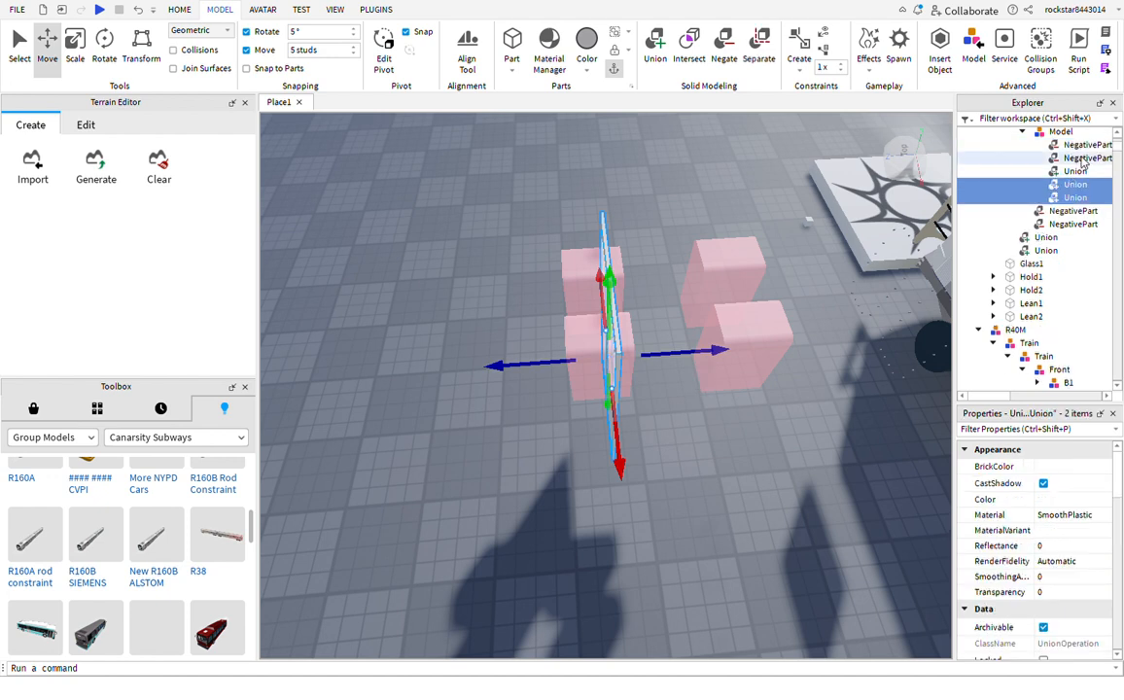
Move the white window panel union 5 studs clear of the door leaves
{"action": "left_click", "coordinate": [1081, 145]}
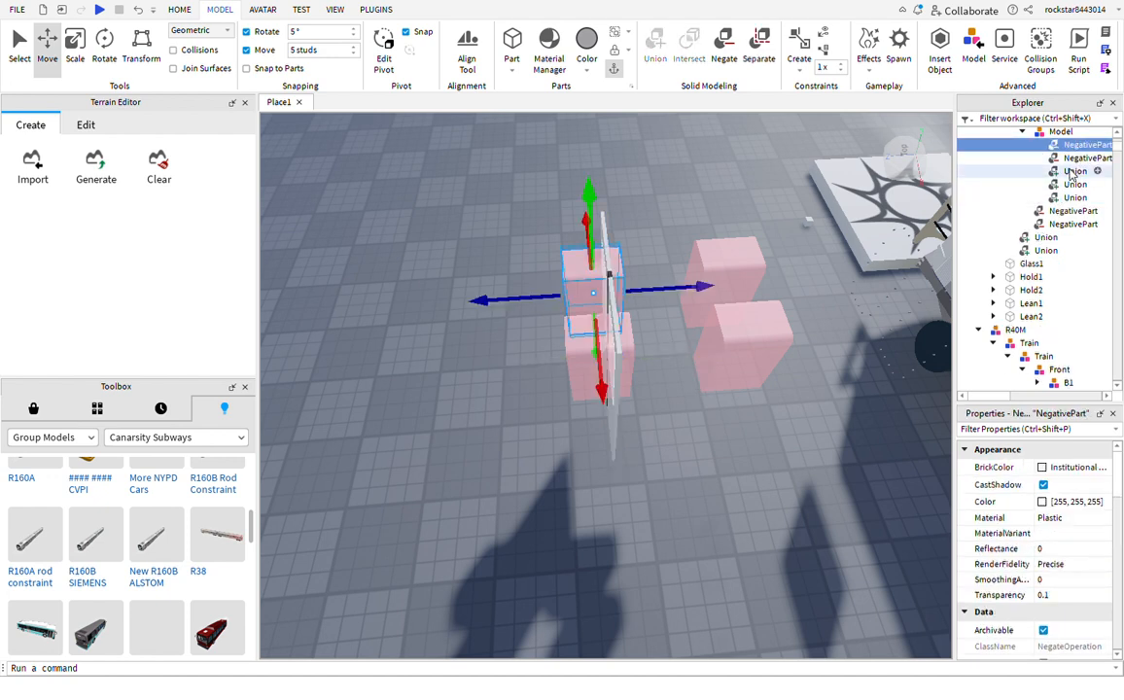
{"action": "left_click", "coordinate": [1074, 171], "text": "shift"}
{"action": "left_click", "coordinate": [1071, 172]}
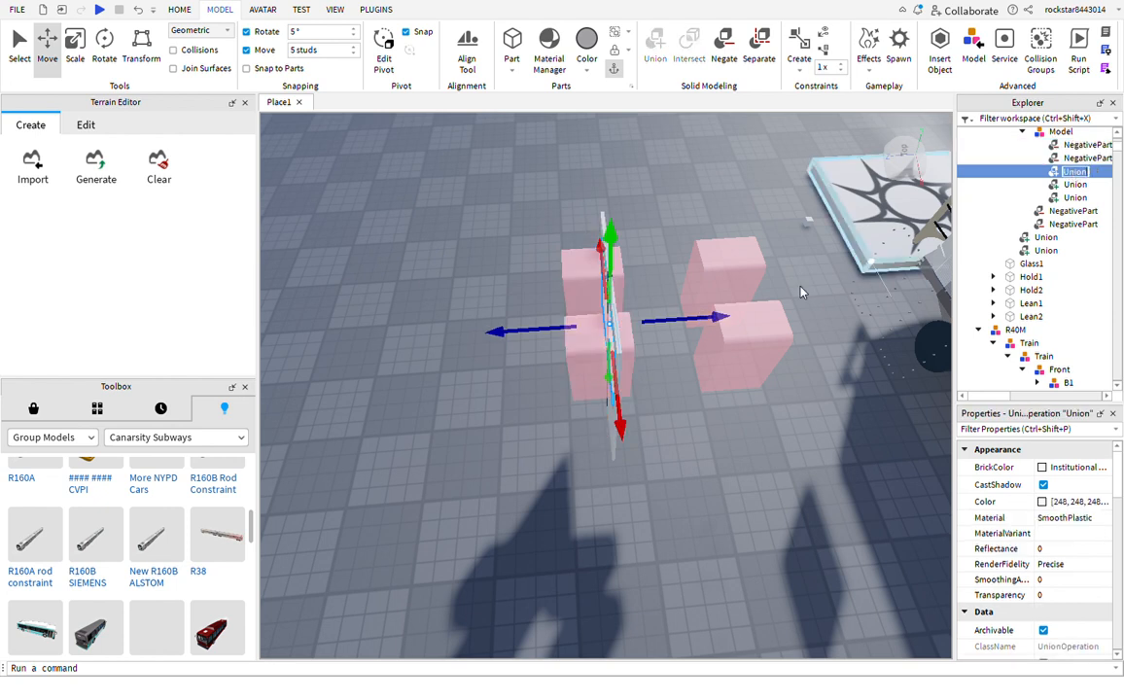
{"action": "left_click_drag", "start_coordinate": [700, 318], "coordinate": [404, 359]}
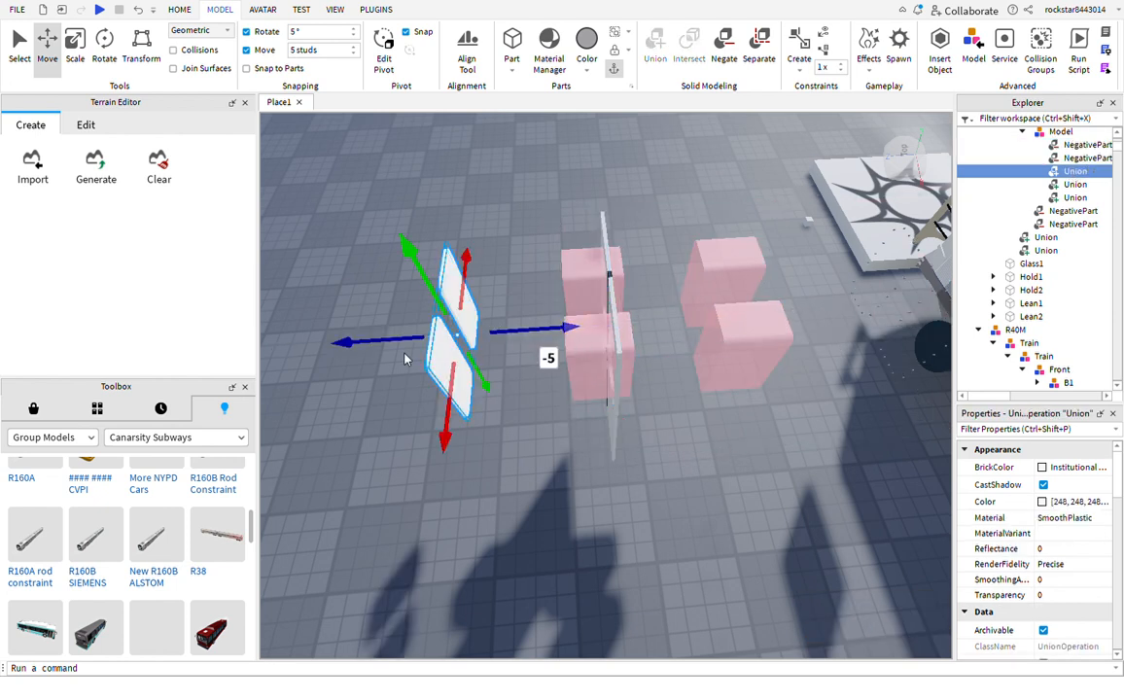
Try separating and grouping the white window panel union, undo the grouping, and reunite all its parts
{"action": "key", "text": "ctrl+shift+u"}
{"action": "key", "text": "ctrl+g"}
{"action": "left_click", "coordinate": [494, 429]}
{"action": "right_click_drag", "start_coordinate": [494, 429], "coordinate": [517, 451]}
{"action": "scroll", "coordinate": [517, 451], "scroll_direction": "up", "scroll_amount": 3}
{"action": "key", "text": "ctrl+z"}
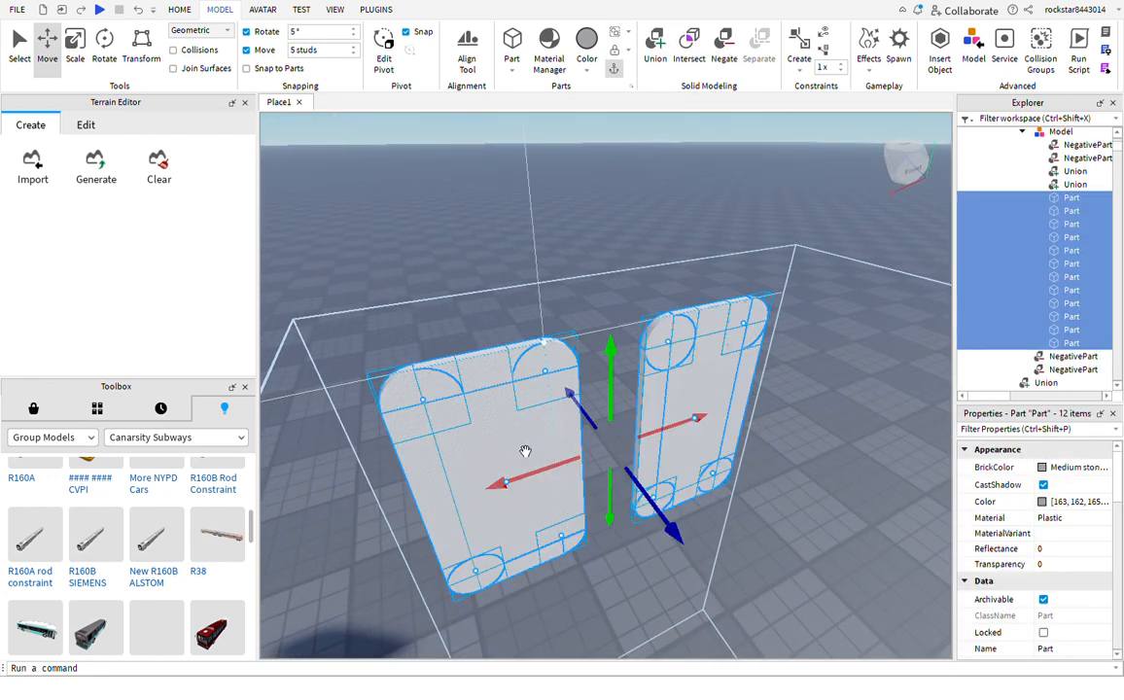
{"action": "key", "text": "ctrl+shift+g"}
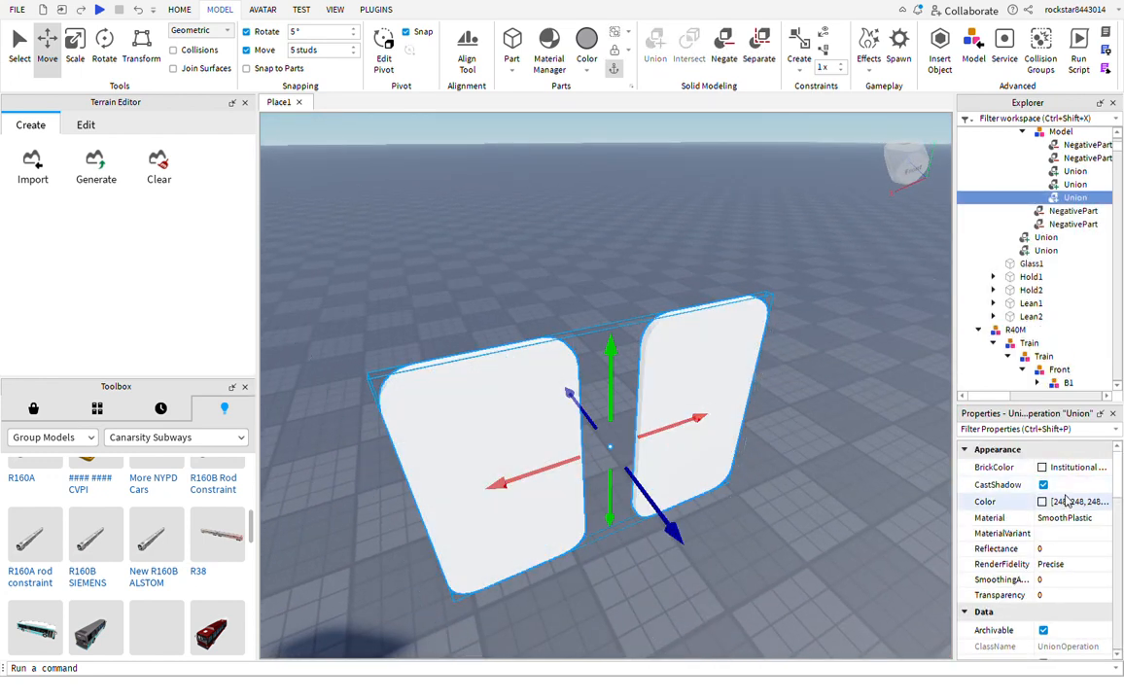
{"action": "left_click", "coordinate": [868, 527]}
{"action": "right_click_drag", "start_coordinate": [868, 527], "coordinate": [890, 545]}
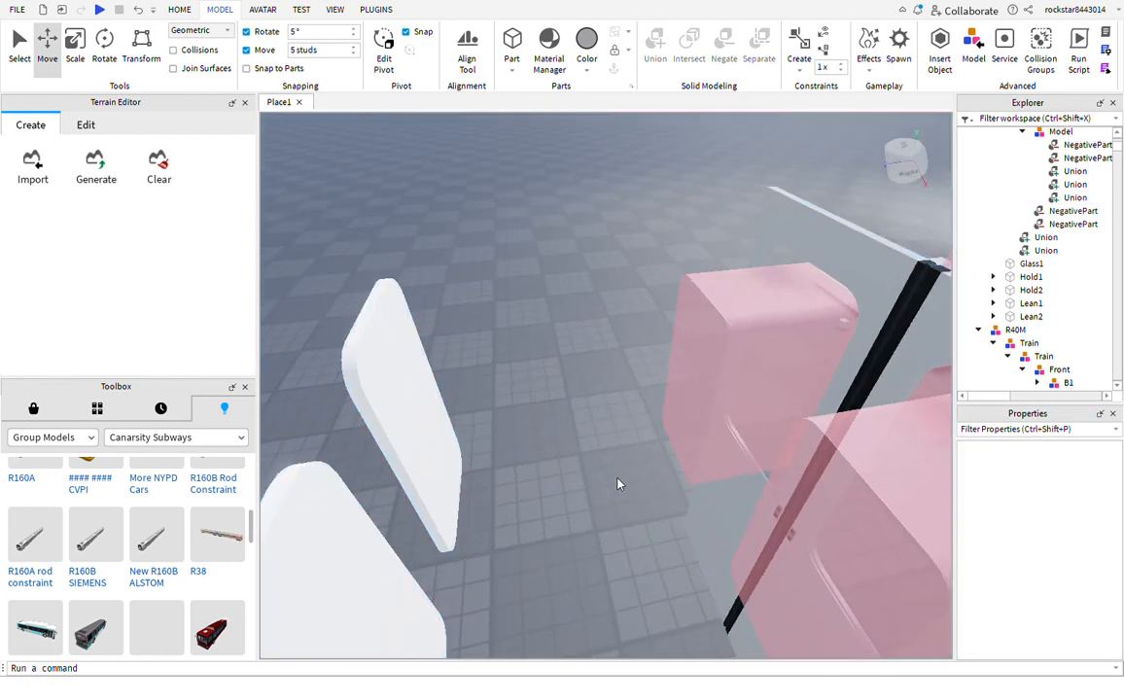
Separate the white window panel union into its parts and group them as a model
{"action": "left_click", "coordinate": [459, 451]}
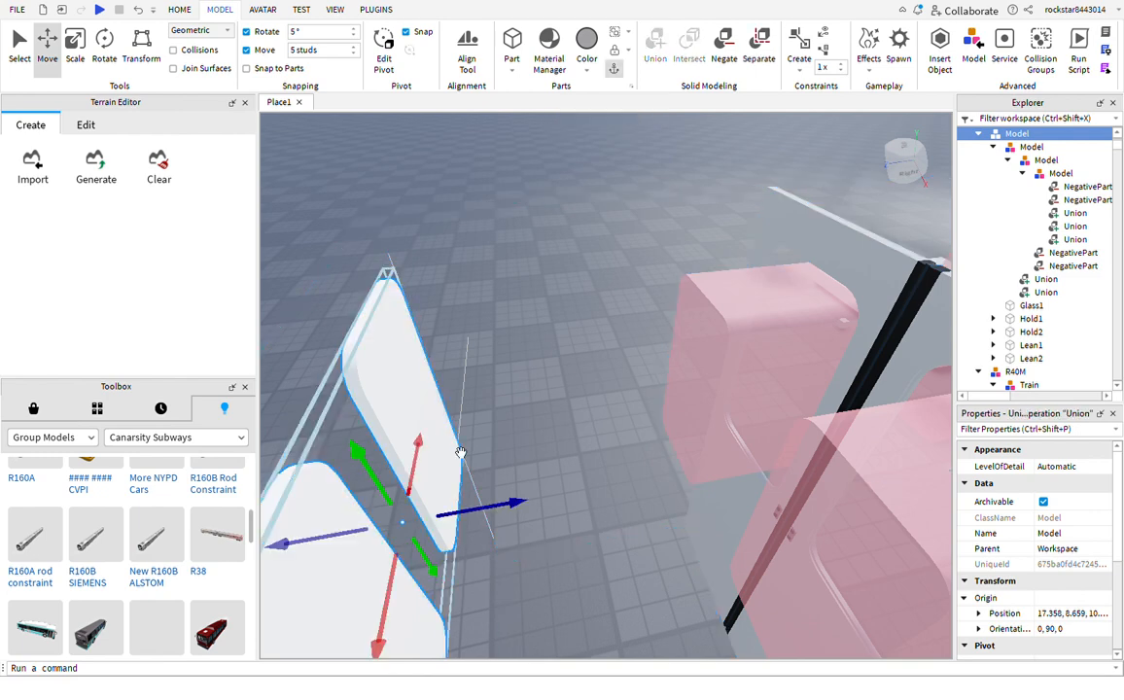
{"action": "key", "text": "ctrl+shift+u"}
{"action": "key", "text": "ctrl+g"}
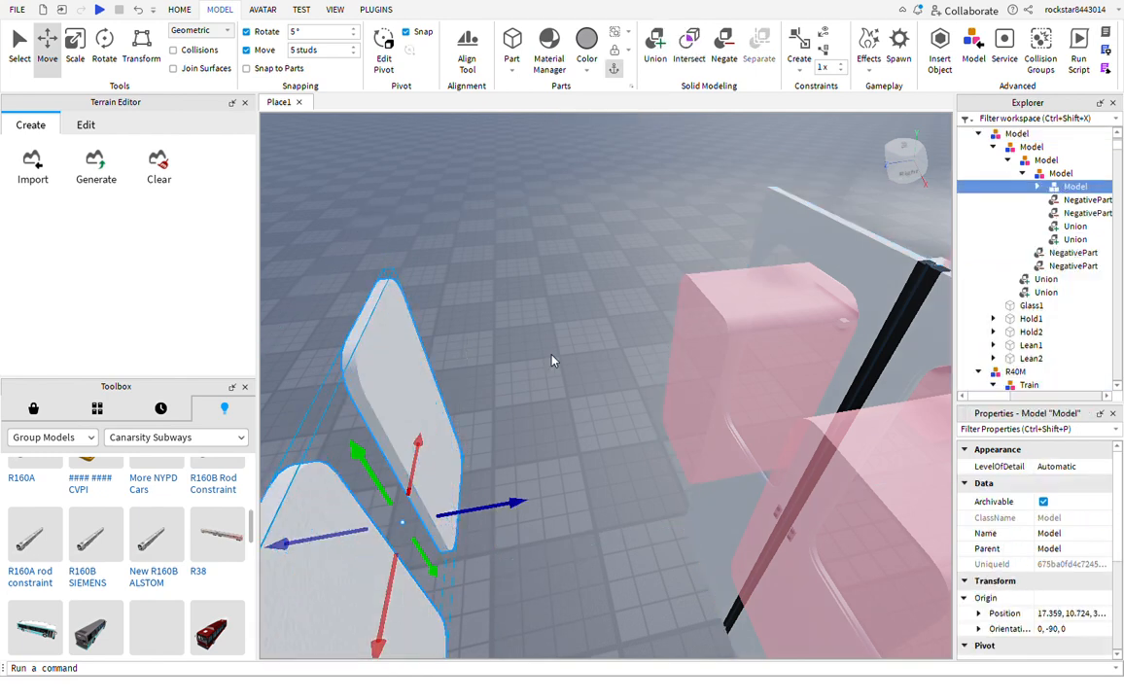
{"action": "left_click", "coordinate": [551, 361]}
{"action": "mouse_move", "coordinate": [551, 361]}
{"action": "right_mouse_down"}
{"action": "mouse_move", "coordinate": [574, 376]}
{"action": "mouse_move", "coordinate": [552, 361]}
{"action": "right_mouse_up"}
{"action": "scroll", "coordinate": [551, 361], "scroll_direction": "up", "scroll_amount": 2}
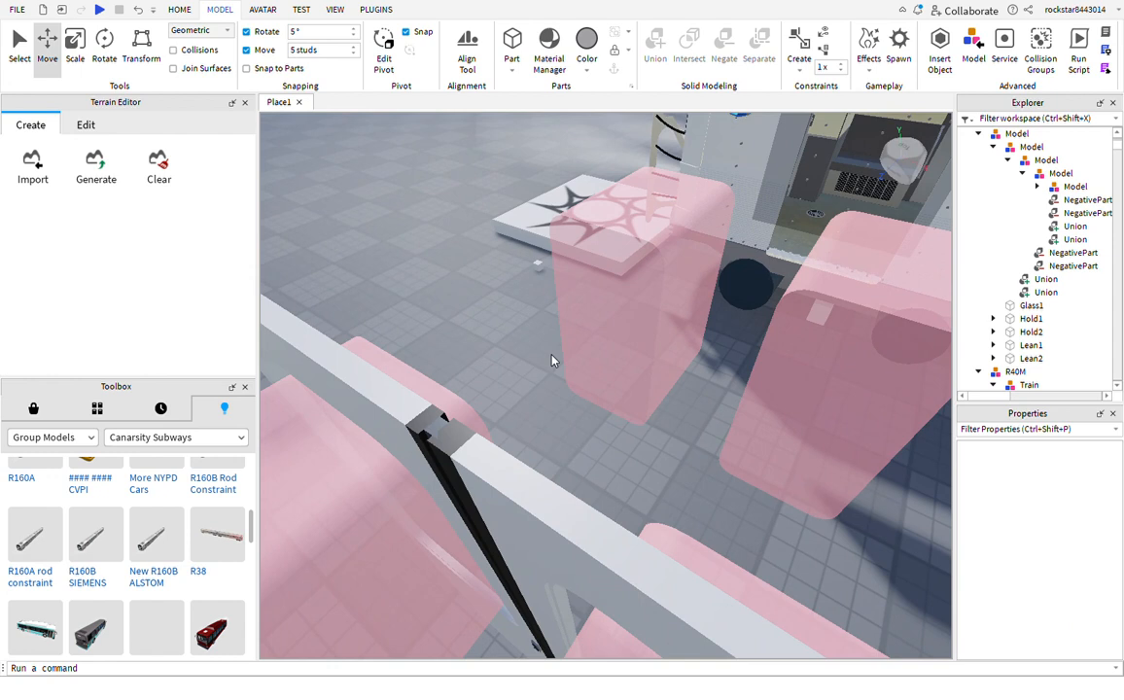
{"action": "left_click", "coordinate": [505, 492]}
{"action": "left_click", "coordinate": [422, 429], "text": "ctrl"}
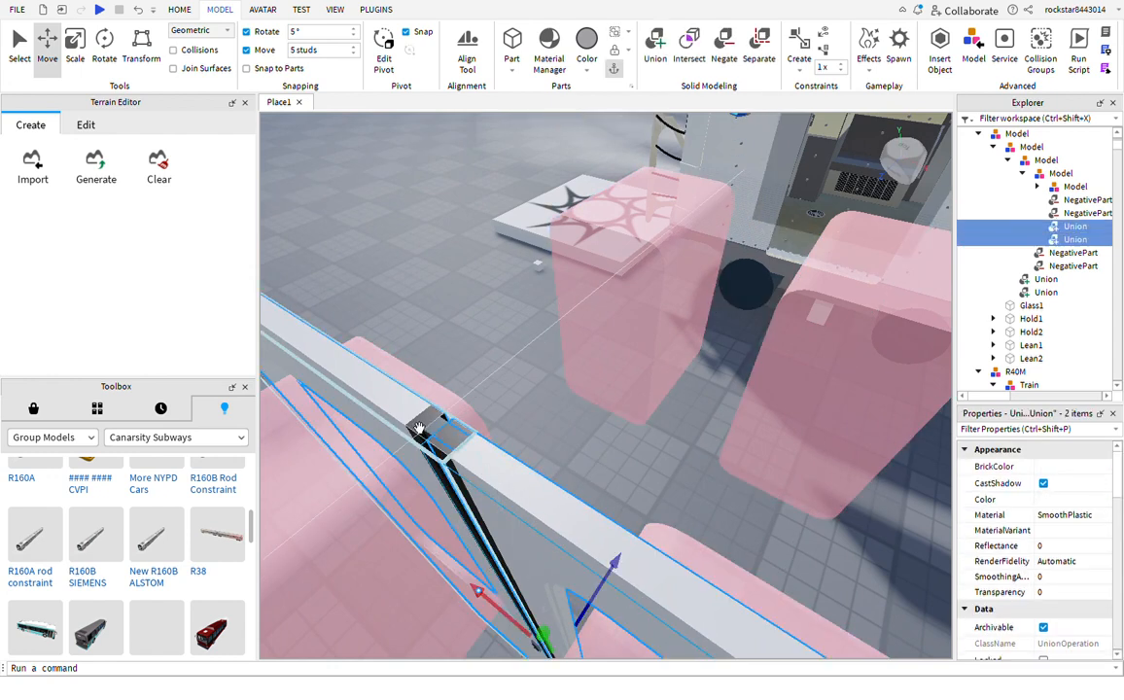
Unite the six parts that form one window panel
{"action": "left_click", "coordinate": [536, 370]}
{"action": "right_click_drag", "start_coordinate": [535, 370], "coordinate": [559, 394]}
{"action": "scroll", "coordinate": [558, 393], "scroll_direction": "up", "scroll_amount": 3}
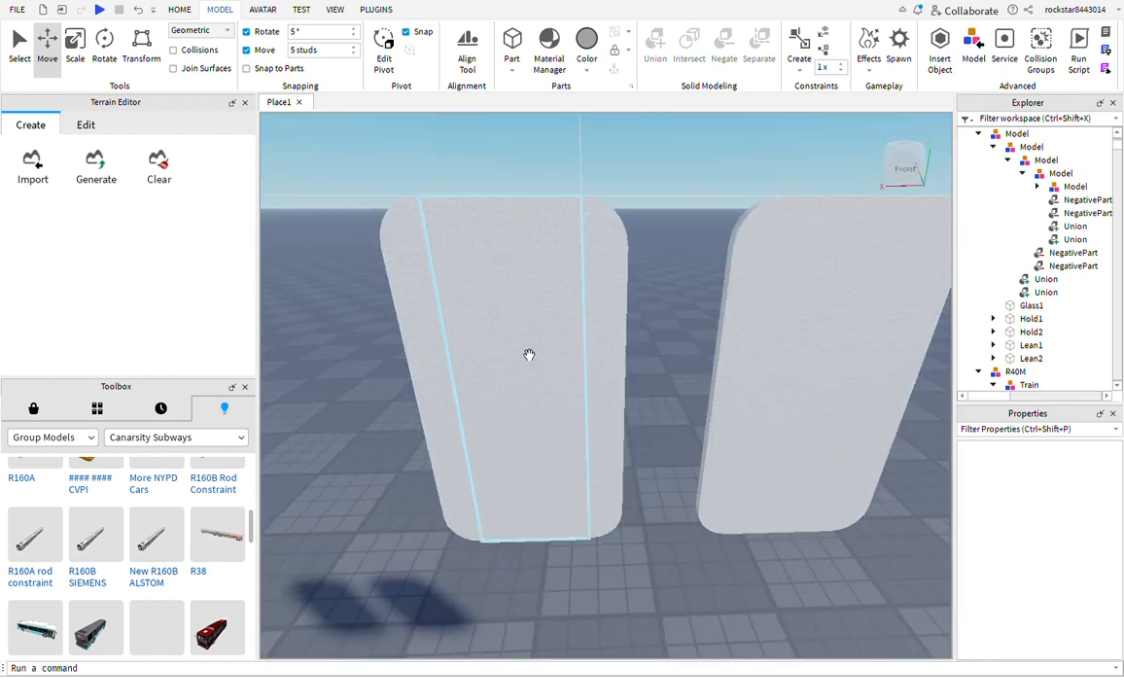
{"action": "left_click_drag", "start_coordinate": [342, 156], "coordinate": [669, 613]}
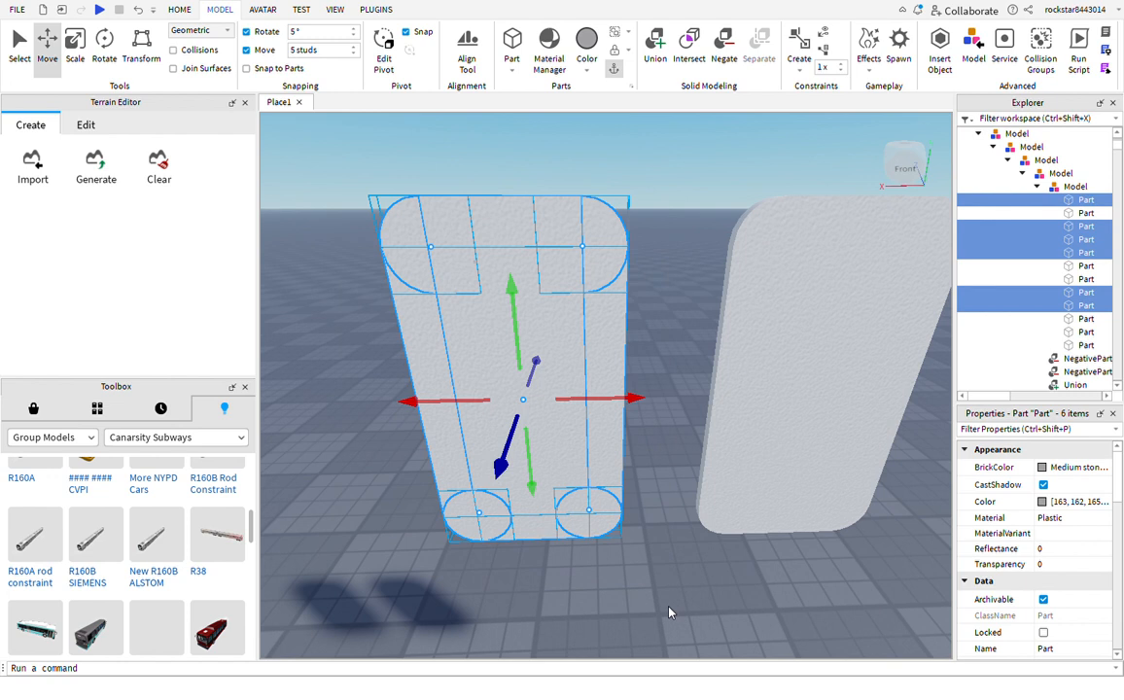
{"action": "key", "text": "ctrl+shift+g"}
Unite the six remaining loose parts in the group as the other window panel
{"action": "left_click", "coordinate": [669, 610]}
{"action": "left_click_drag", "start_coordinate": [670, 607], "coordinate": [942, 185]}
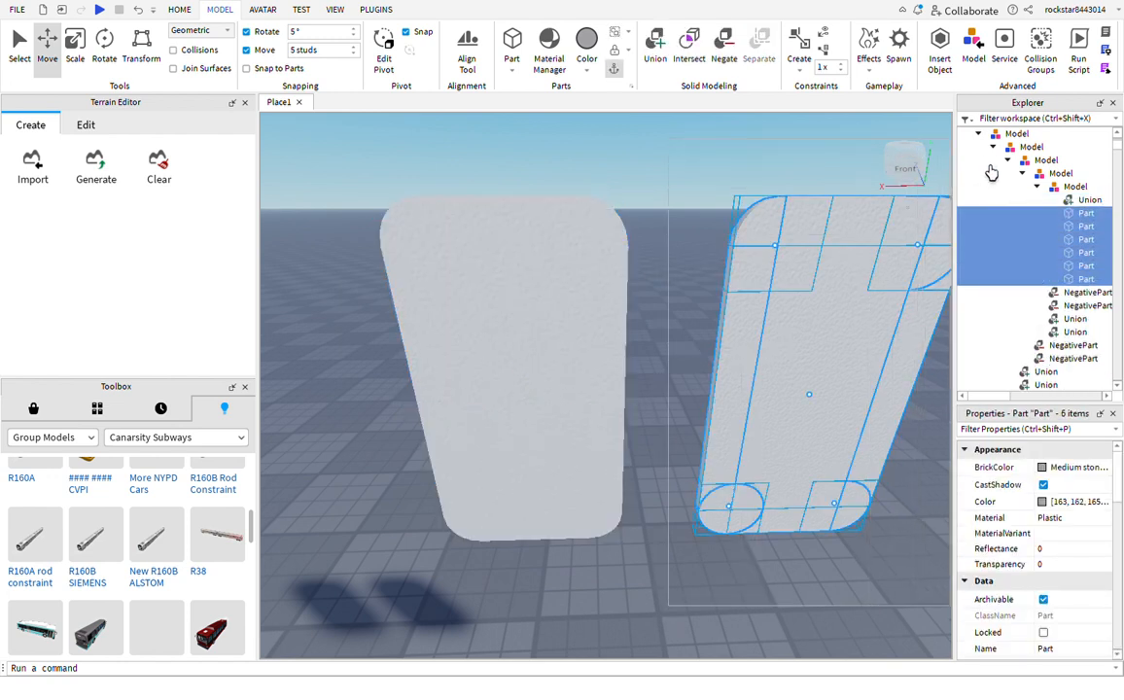
{"action": "key", "text": "ctrl+shift+g"}
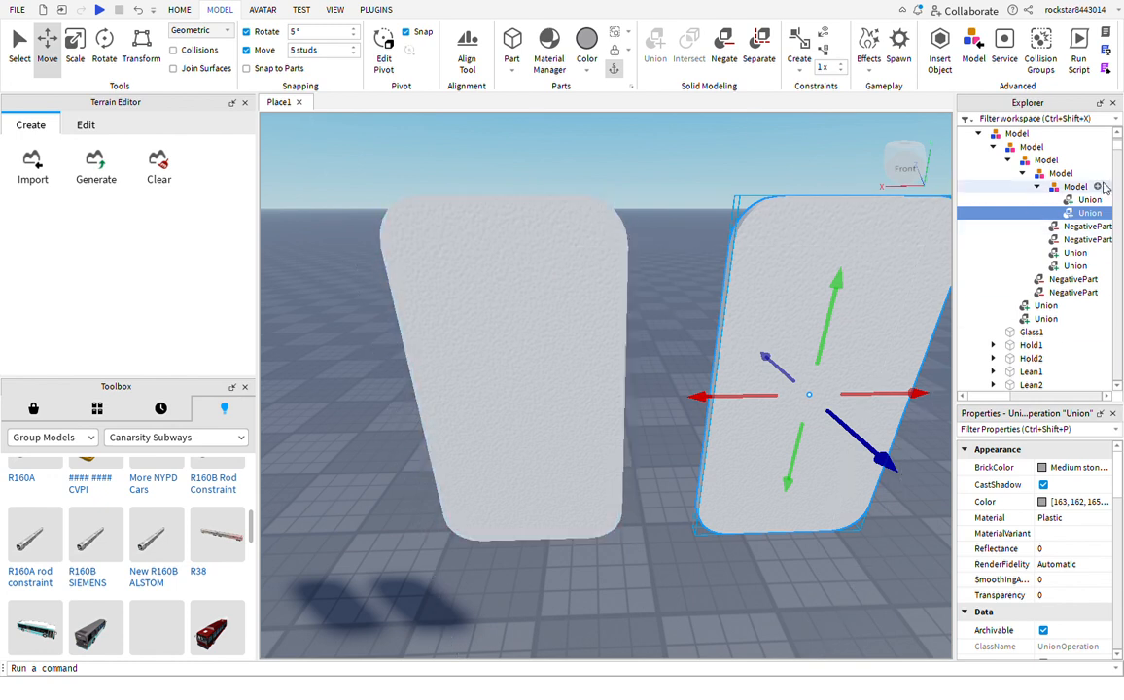
Set both window panels to color 248, 248, 248 with UsePartColor enabled and material SmoothPlastic
{"action": "key", "text": "ctrl+a"}
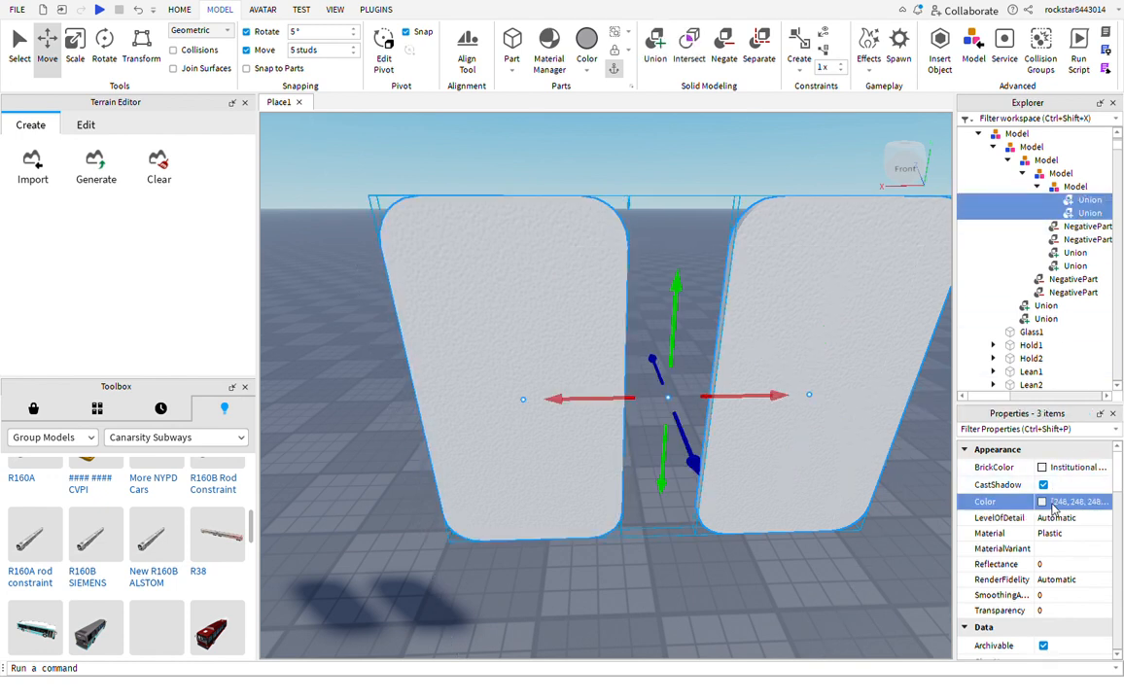
{"action": "scroll", "coordinate": [1060, 596], "scroll_direction": "down", "scroll_amount": 5}
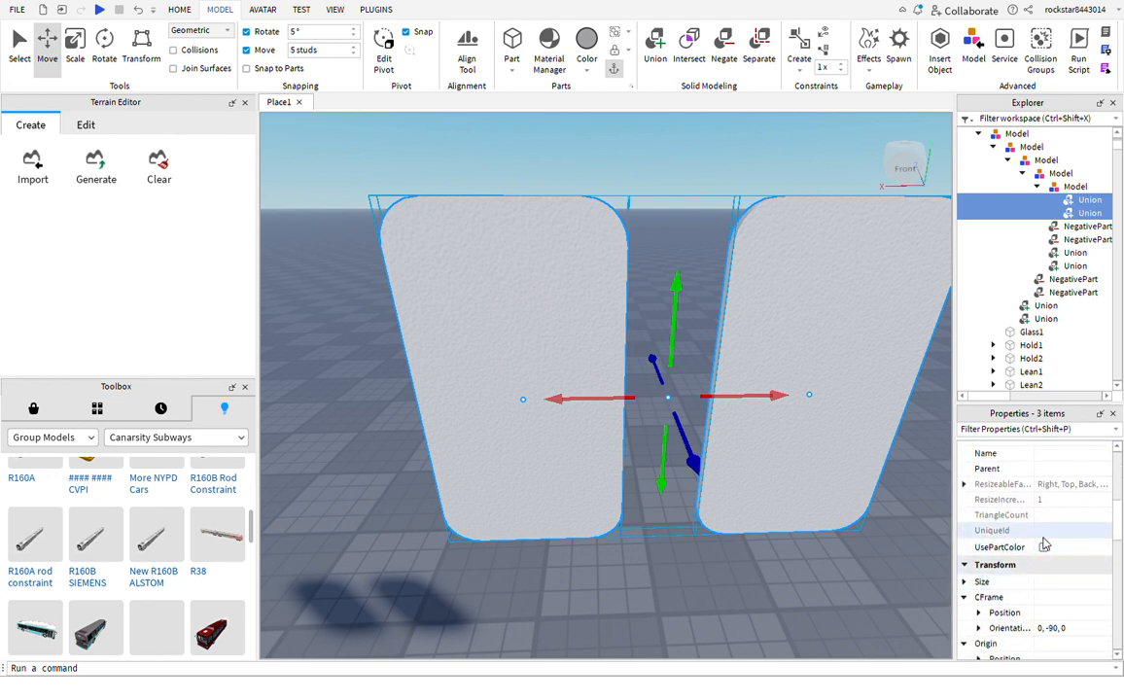
{"action": "scroll", "coordinate": [1045, 549], "scroll_direction": "up", "scroll_amount": 3}
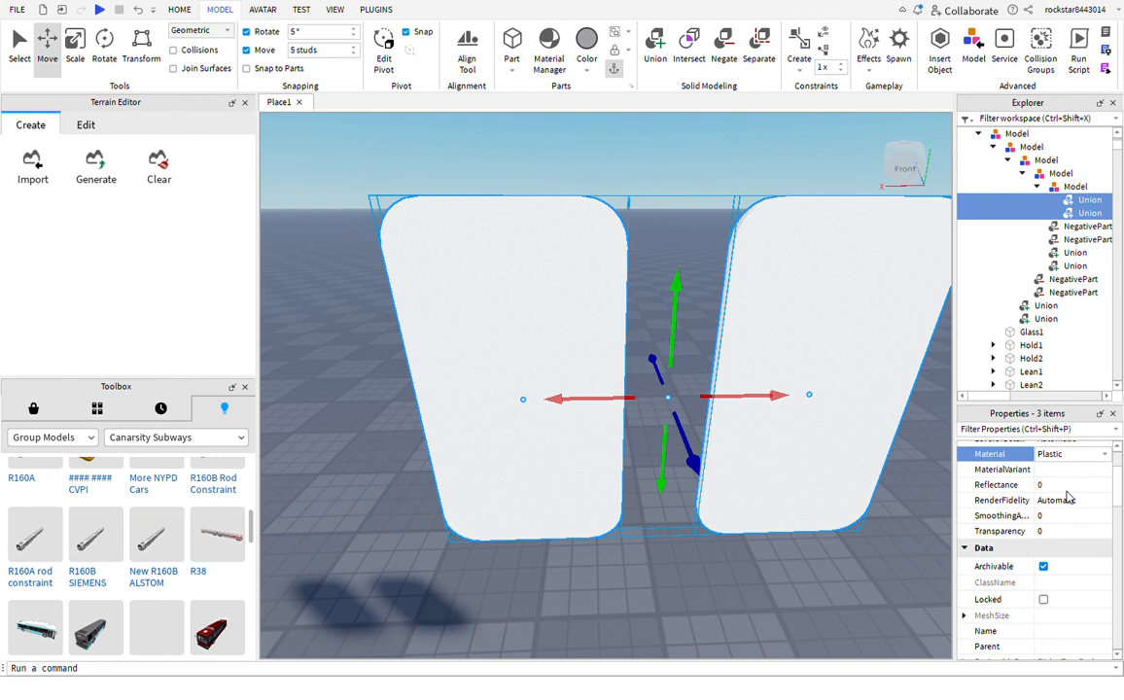
{"action": "right_click_drag", "start_coordinate": [723, 497], "coordinate": [676, 465]}
{"action": "scroll", "coordinate": [696, 482], "scroll_direction": "down", "scroll_amount": 3}
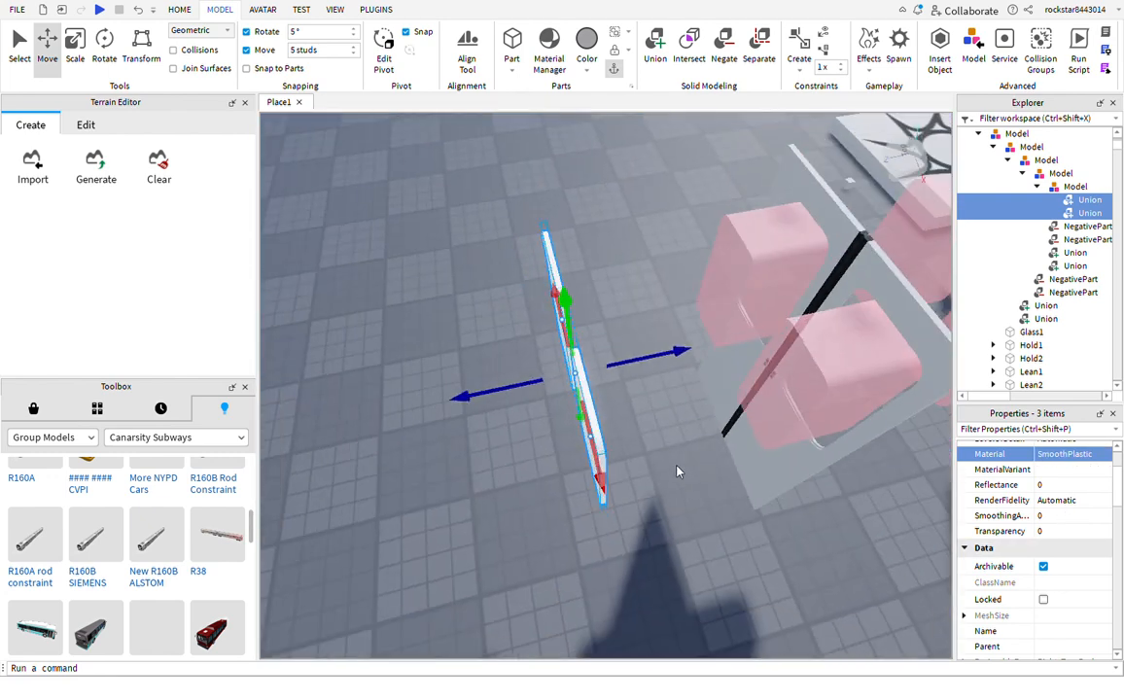
Move the window panel group 5 studs back into the door leaves and ungroup it
{"action": "left_click", "coordinate": [1062, 187]}
{"action": "left_click_drag", "start_coordinate": [681, 354], "coordinate": [845, 318]}
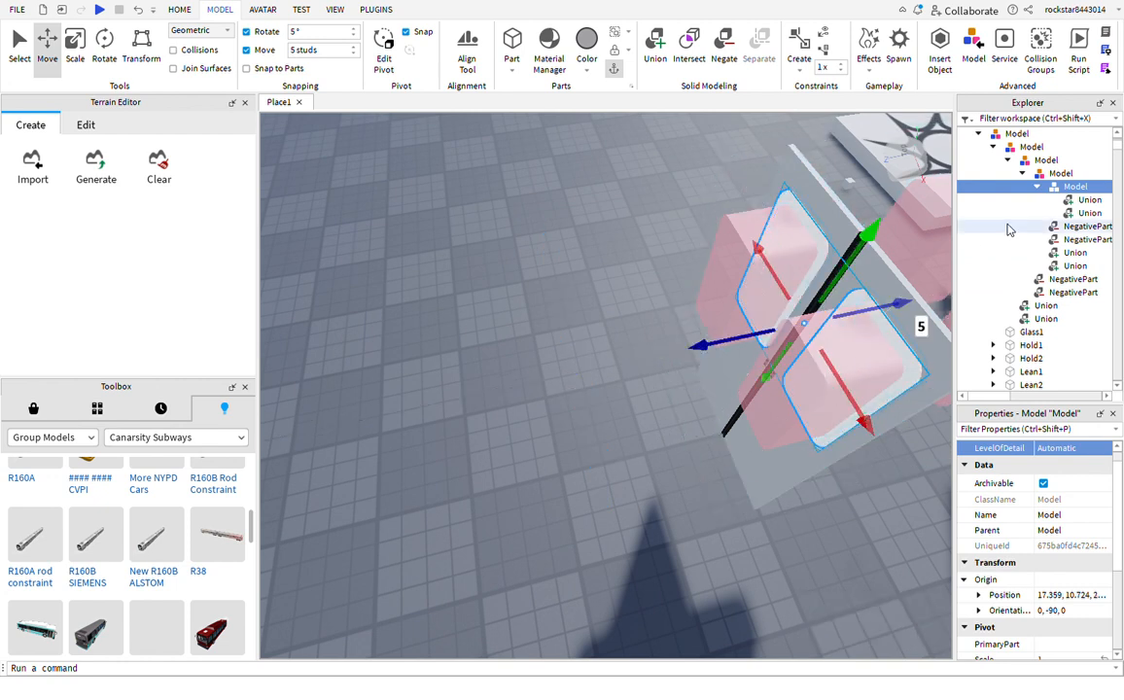
{"action": "key", "text": "ctrl+u"}
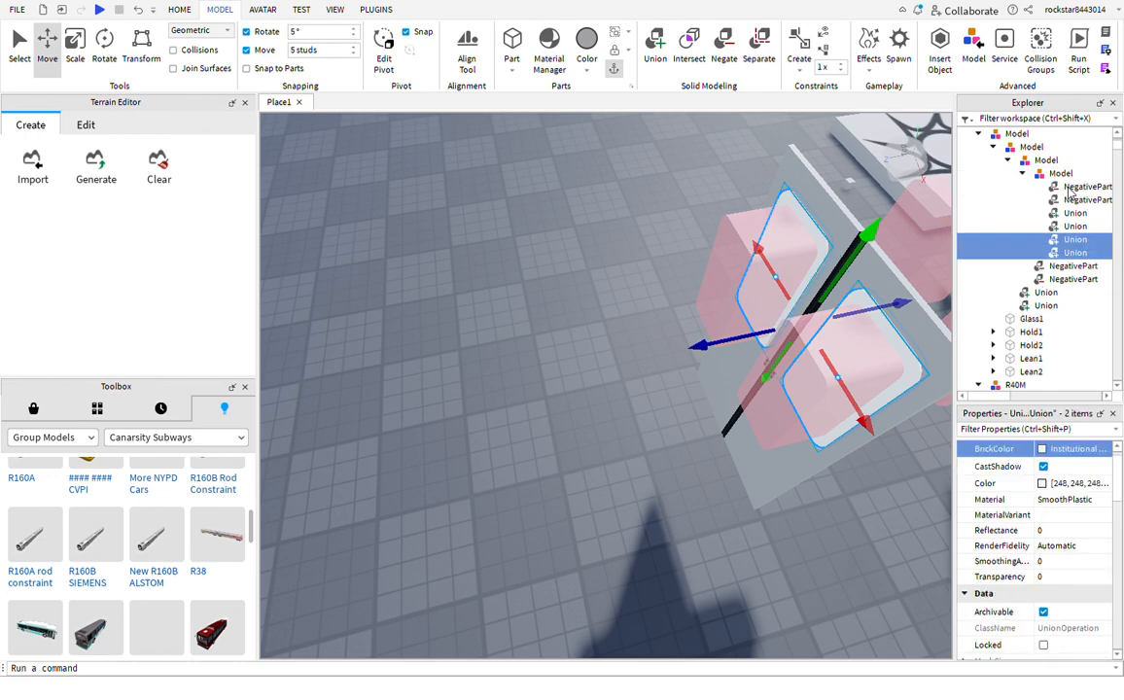
Unite each door leaf with its window panel and window-shaped negative part to cut the window opening in both leaves
{"action": "key", "text": "f"}
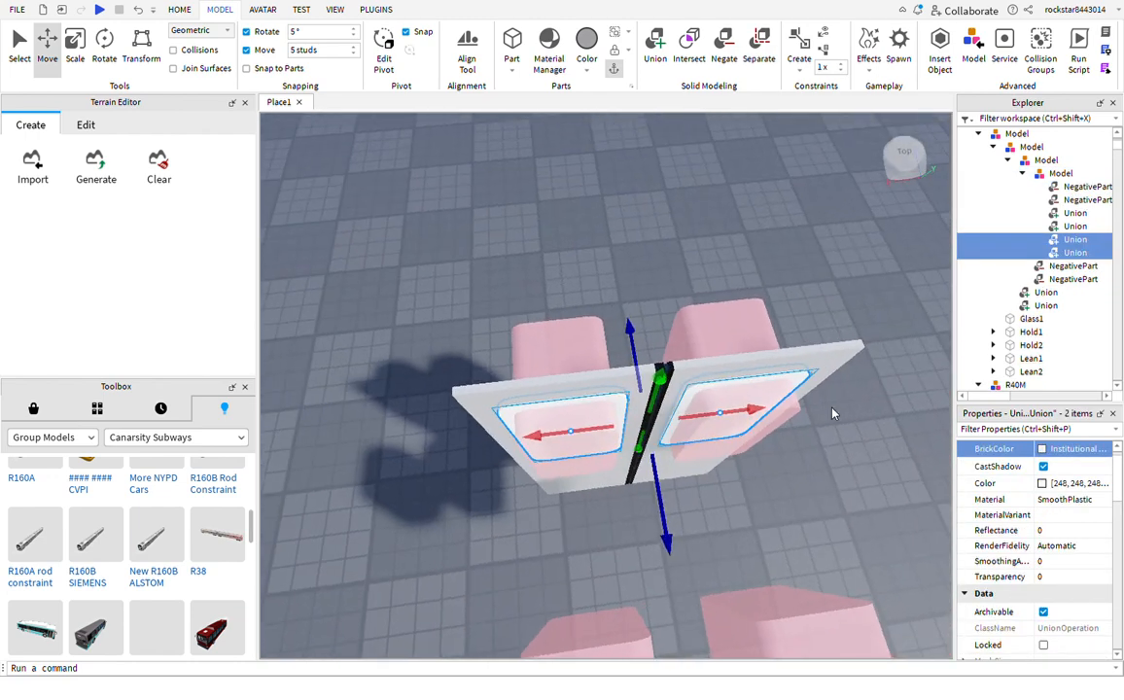
{"action": "left_click", "coordinate": [832, 414]}
{"action": "left_click", "coordinate": [814, 406]}
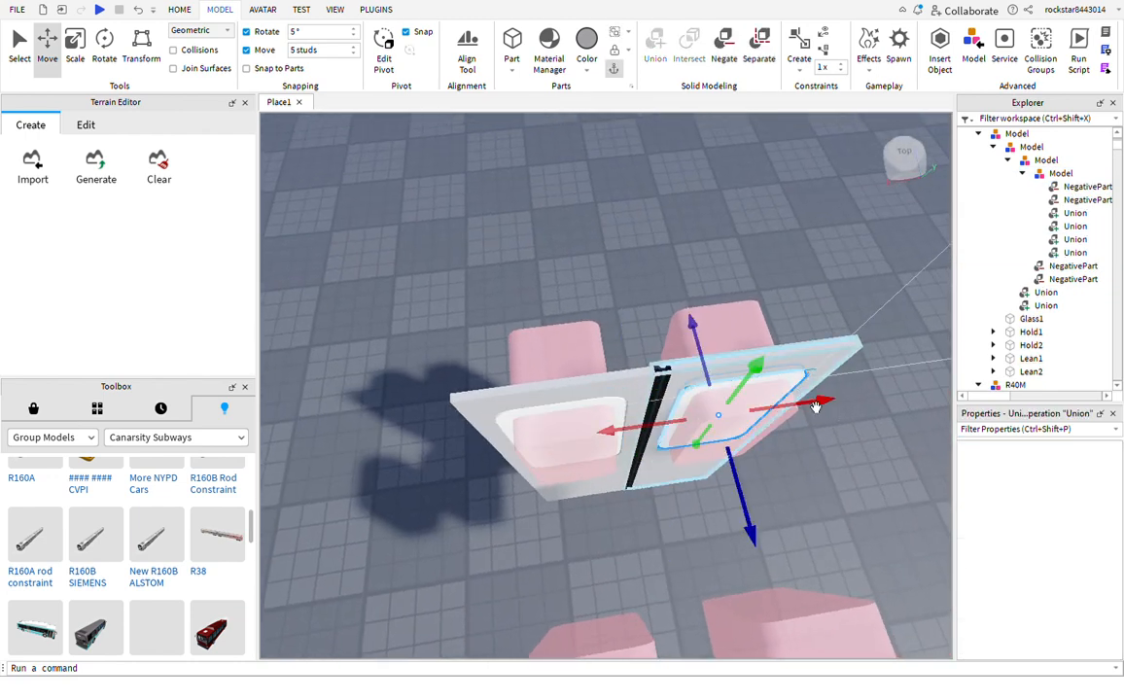
{"action": "left_click", "coordinate": [817, 391], "text": "ctrl"}
{"action": "left_click", "coordinate": [853, 377], "text": "ctrl"}
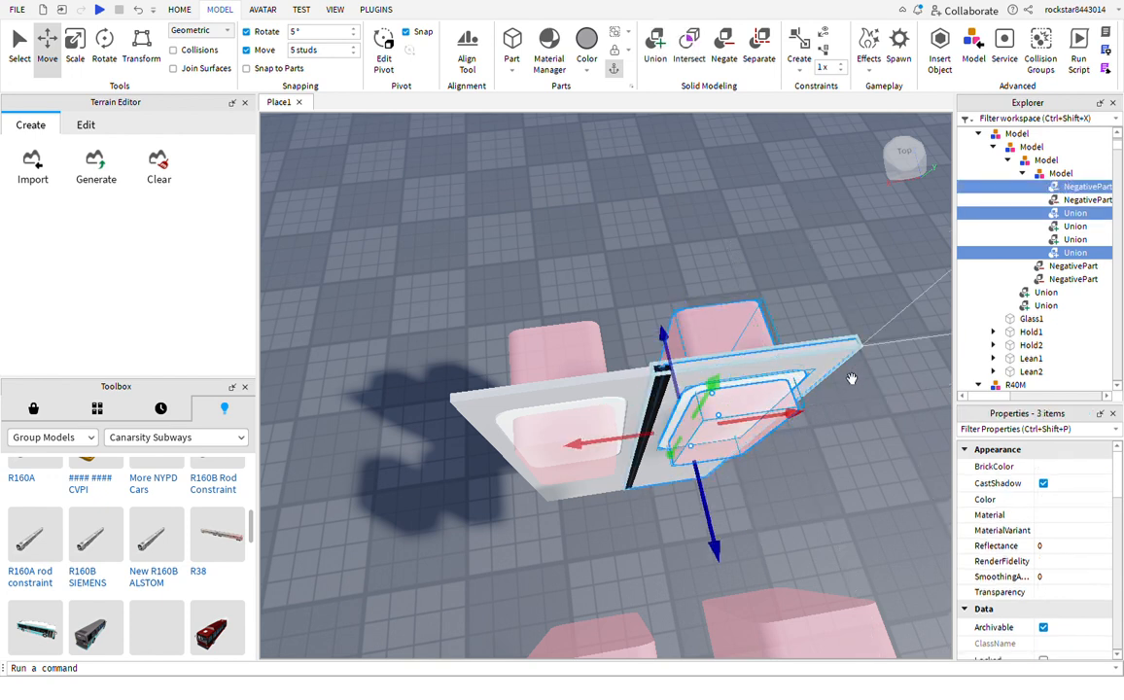
{"action": "key", "text": "ctrl+shift+g"}
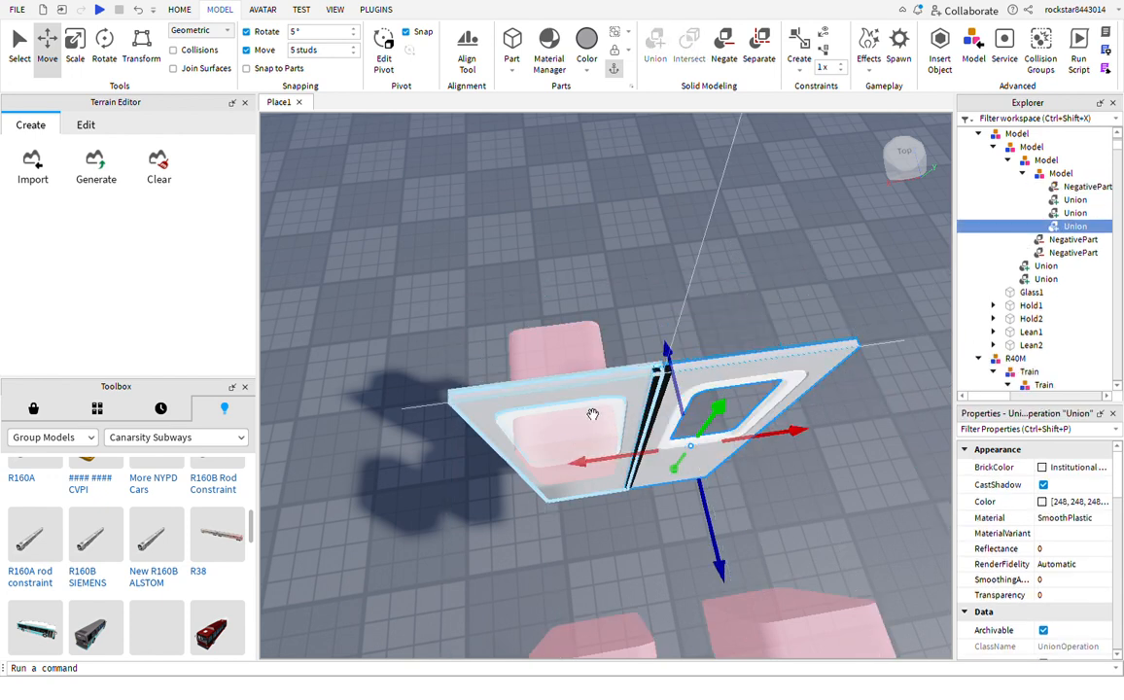
{"action": "left_click", "coordinate": [617, 449], "text": "ctrl"}
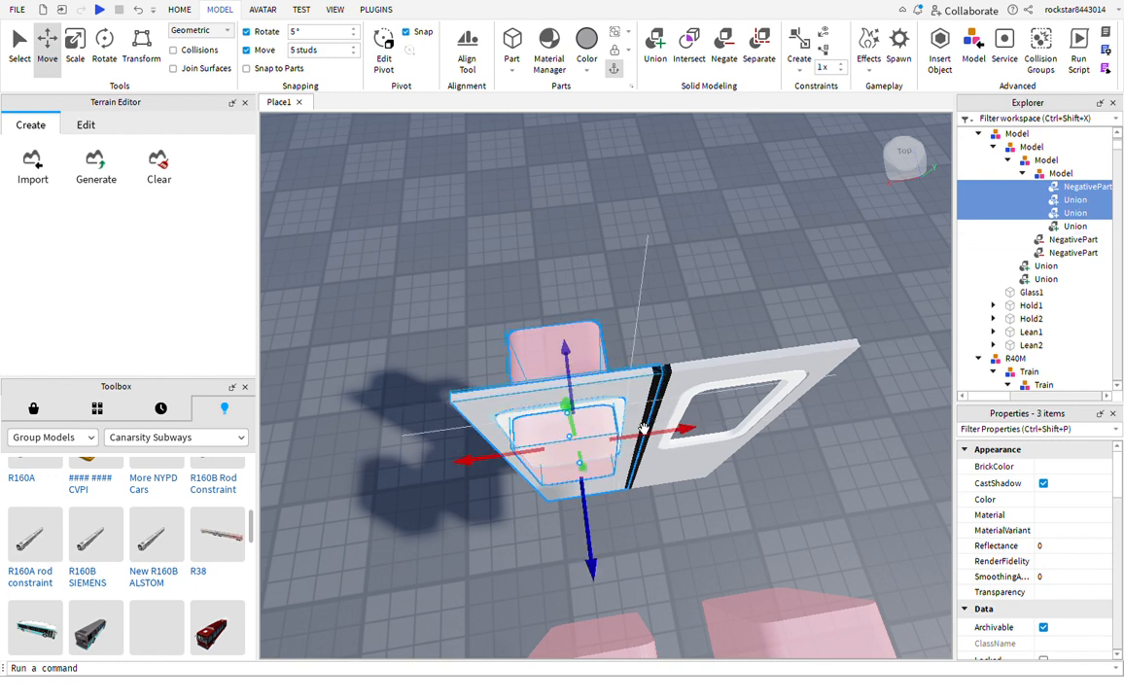
{"action": "key", "text": "ctrl+shift+g"}
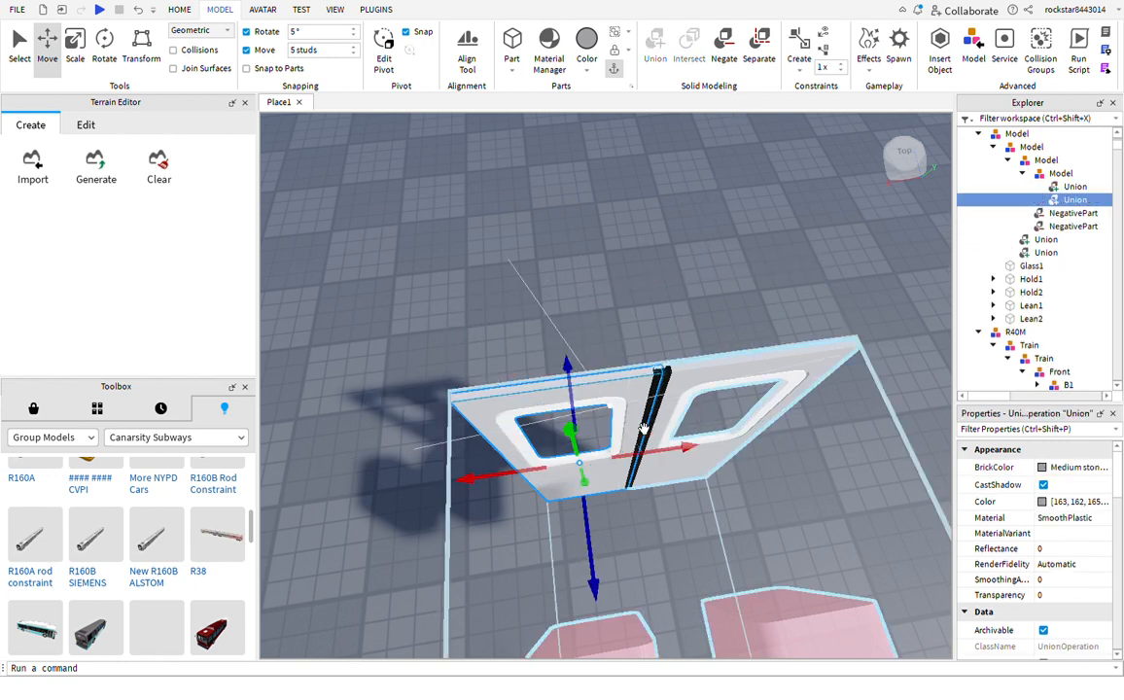
Move the door leaf group 5 studs onto the next pair of window-shaped negative parts and ungroup it
{"action": "right_click_drag", "start_coordinate": [690, 311], "coordinate": [689, 311]}
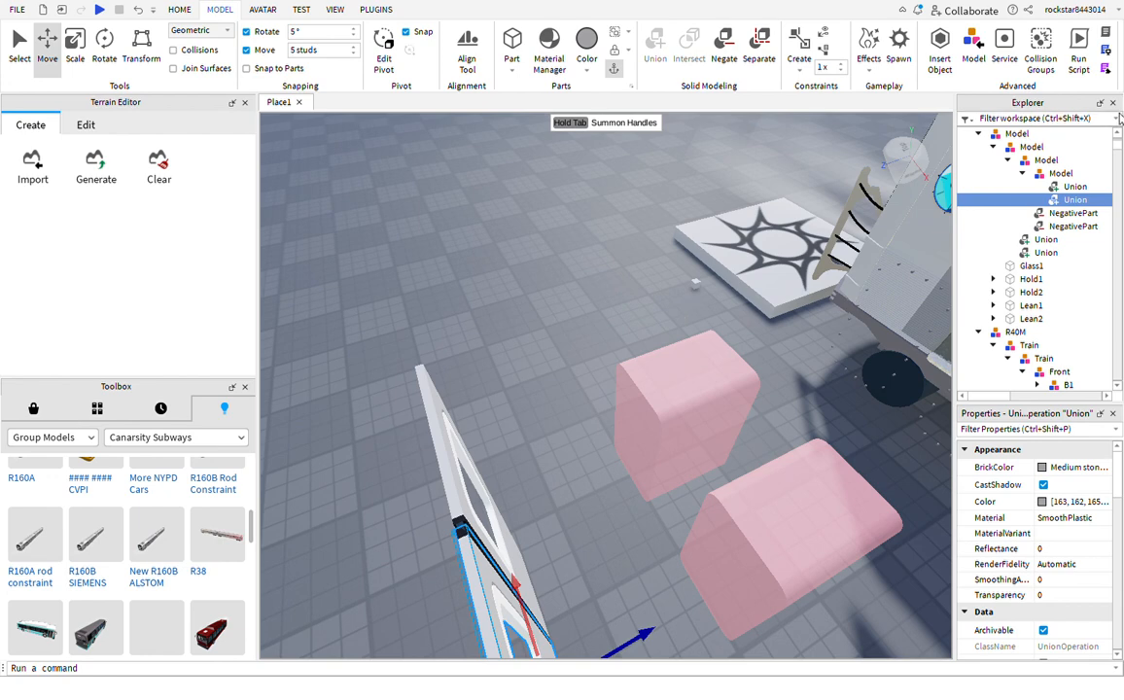
{"action": "left_click", "coordinate": [1043, 175]}
{"action": "key", "text": "f"}
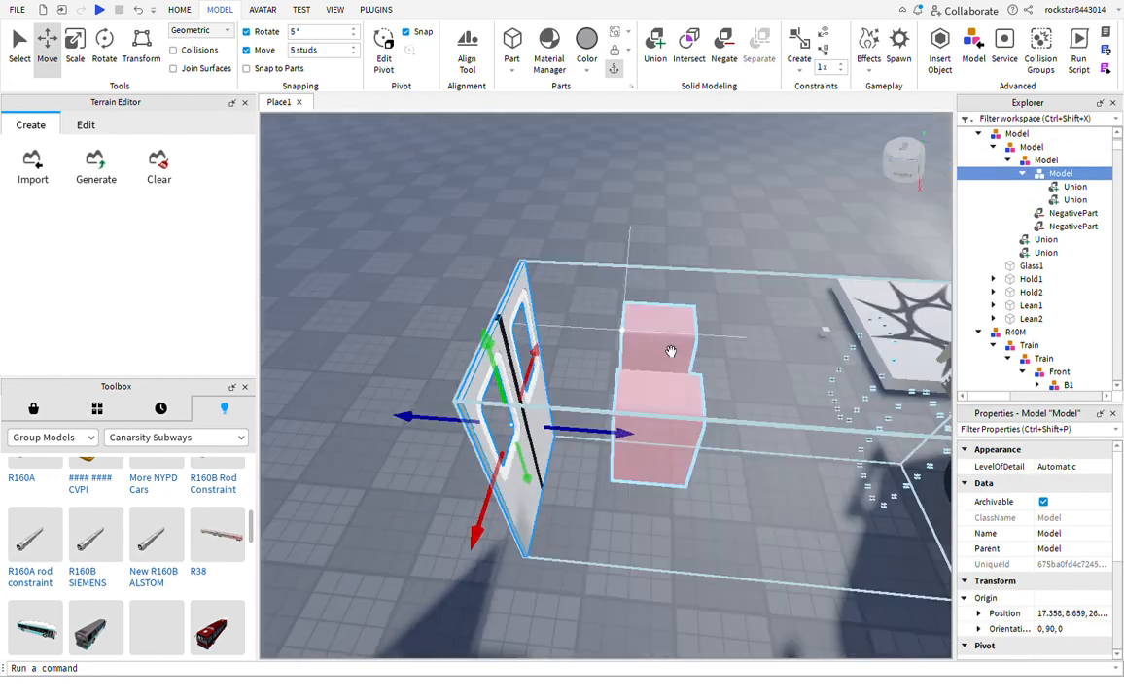
{"action": "mouse_move", "coordinate": [671, 351]}
{"action": "right_mouse_down"}
{"action": "mouse_move", "coordinate": [657, 338]}
{"action": "mouse_move", "coordinate": [680, 356]}
{"action": "right_mouse_up"}
{"action": "scroll", "coordinate": [657, 337], "scroll_direction": "up", "scroll_amount": 3}
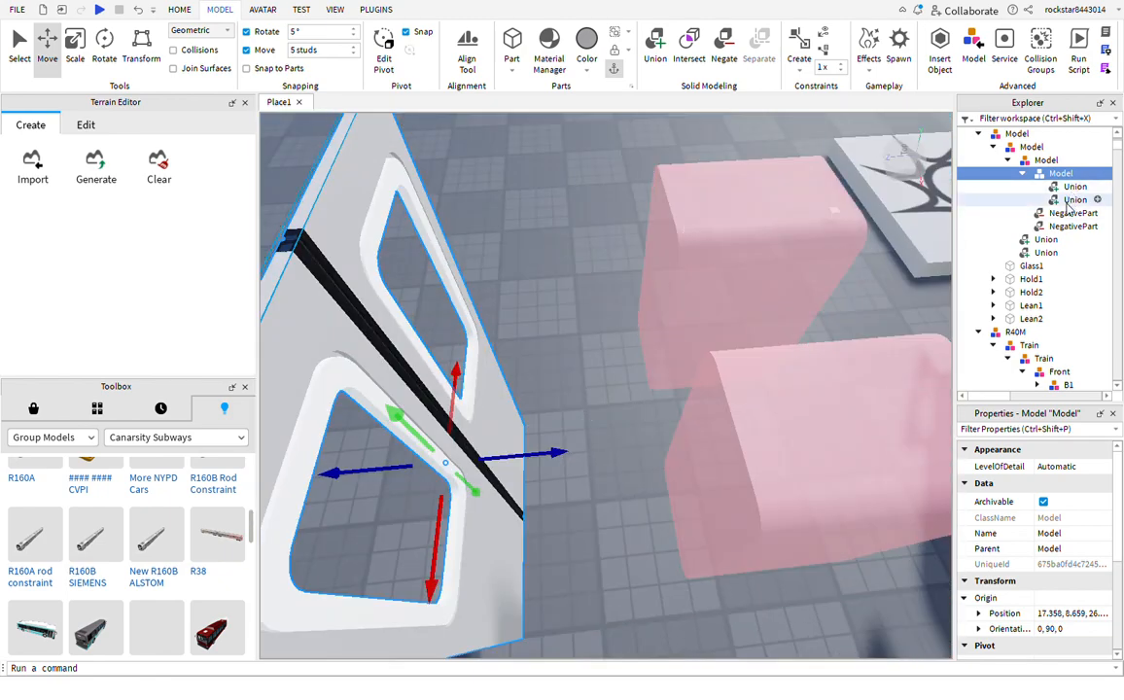
{"action": "right_click_drag", "start_coordinate": [631, 385], "coordinate": [745, 441]}
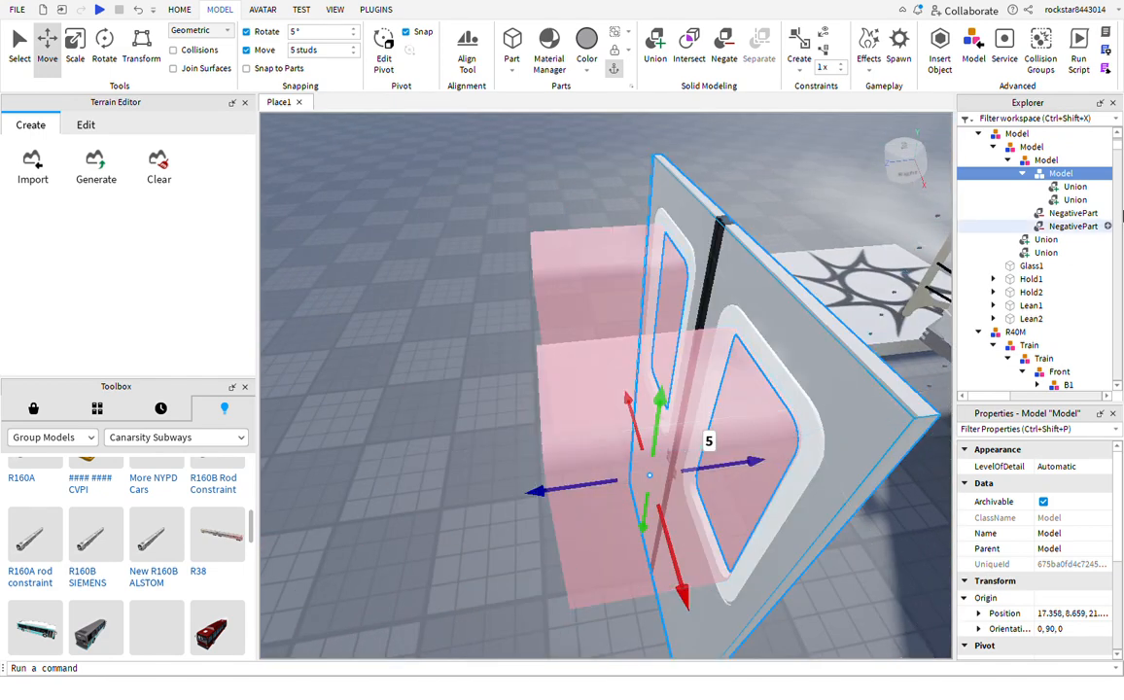
{"action": "key", "text": "ctrl+u"}
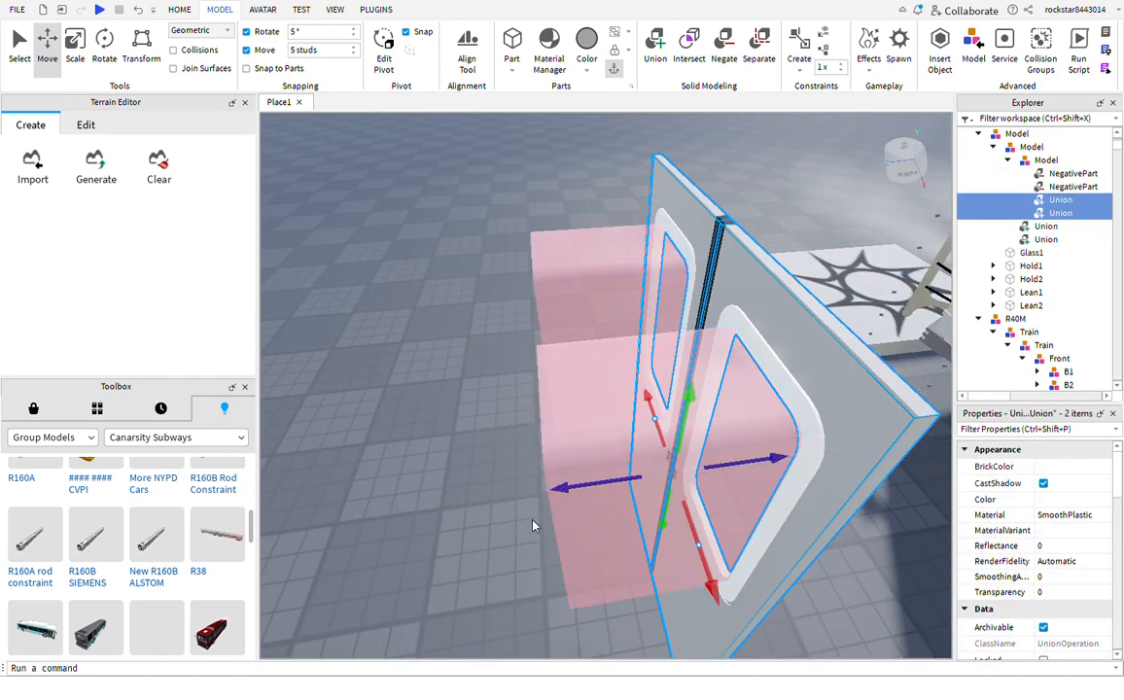
Unite each door leaf with the remaining negative part behind its window to cut the second recess
{"action": "left_click", "coordinate": [515, 496]}
{"action": "left_click", "coordinate": [652, 484]}
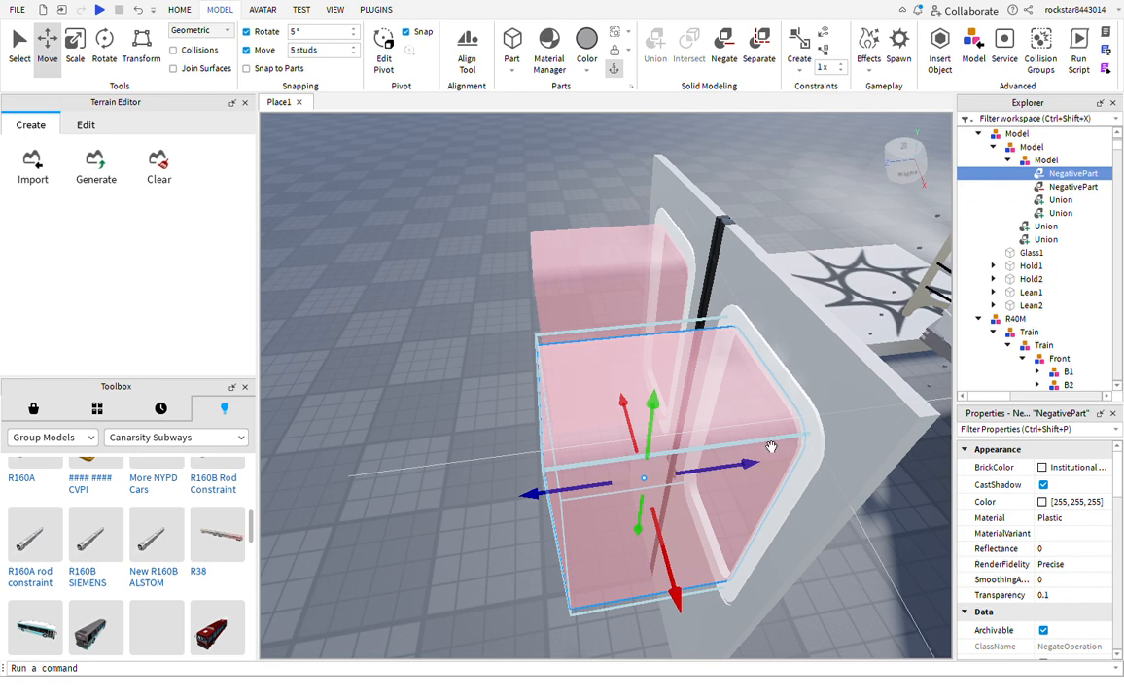
{"action": "left_click", "coordinate": [832, 414], "text": "ctrl"}
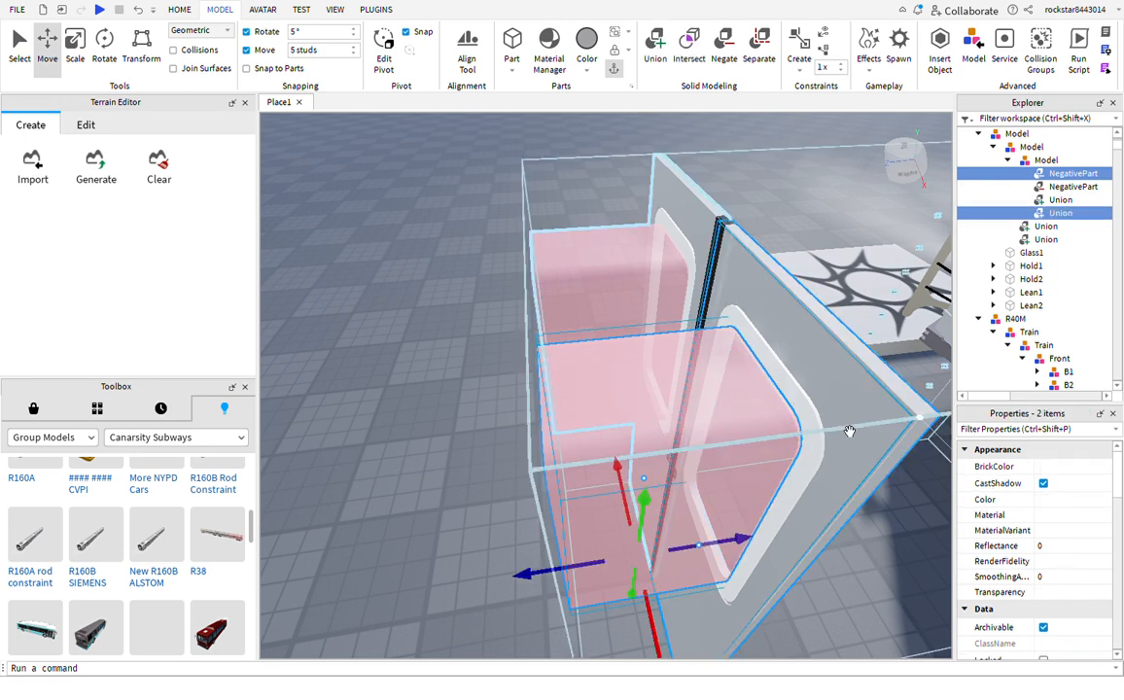
{"action": "key", "text": "ctrl+shift+g"}
{"action": "left_click", "coordinate": [624, 336]}
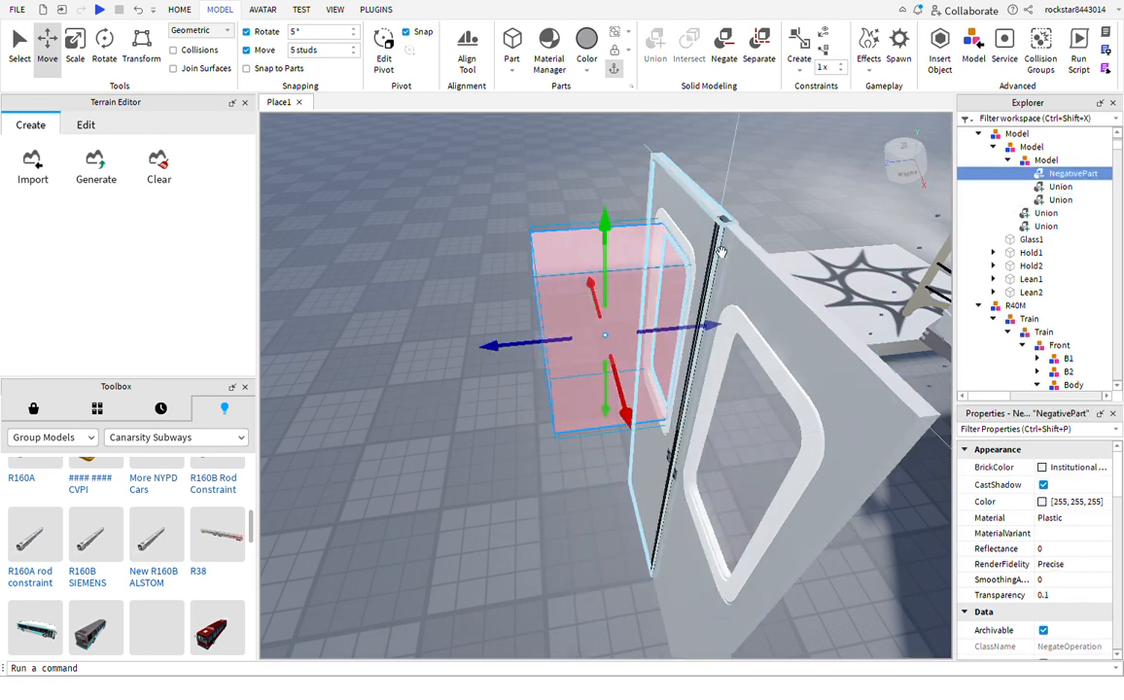
{"action": "left_click", "coordinate": [726, 251], "text": "ctrl"}
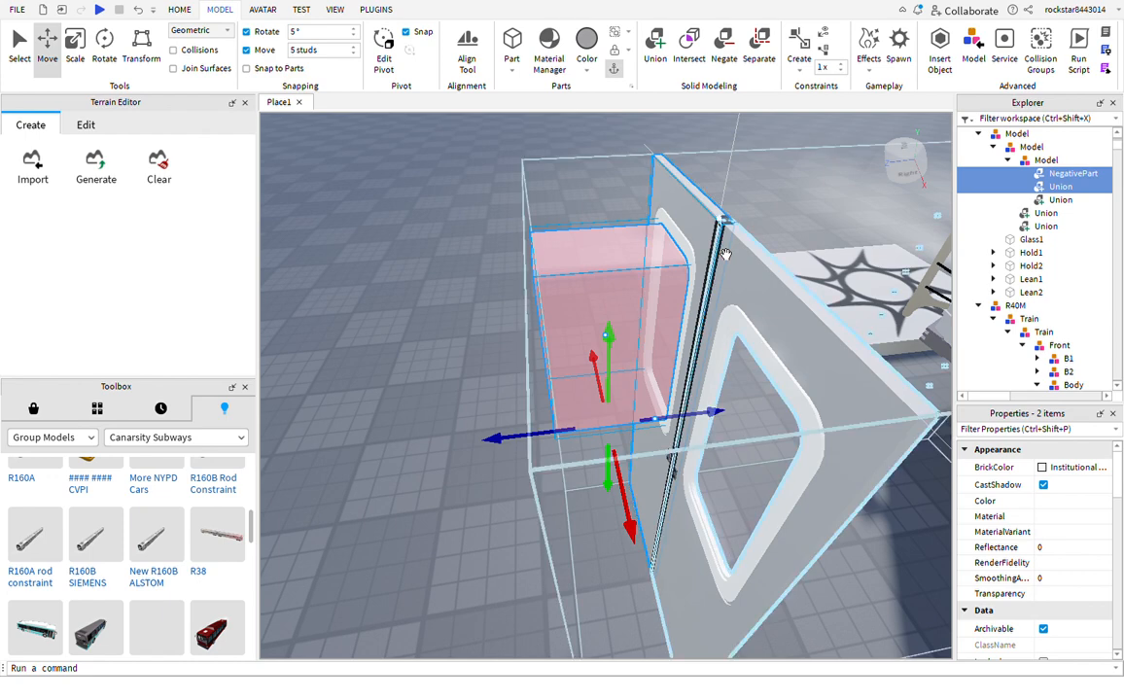
{"action": "key", "text": "ctrl+shift+g"}
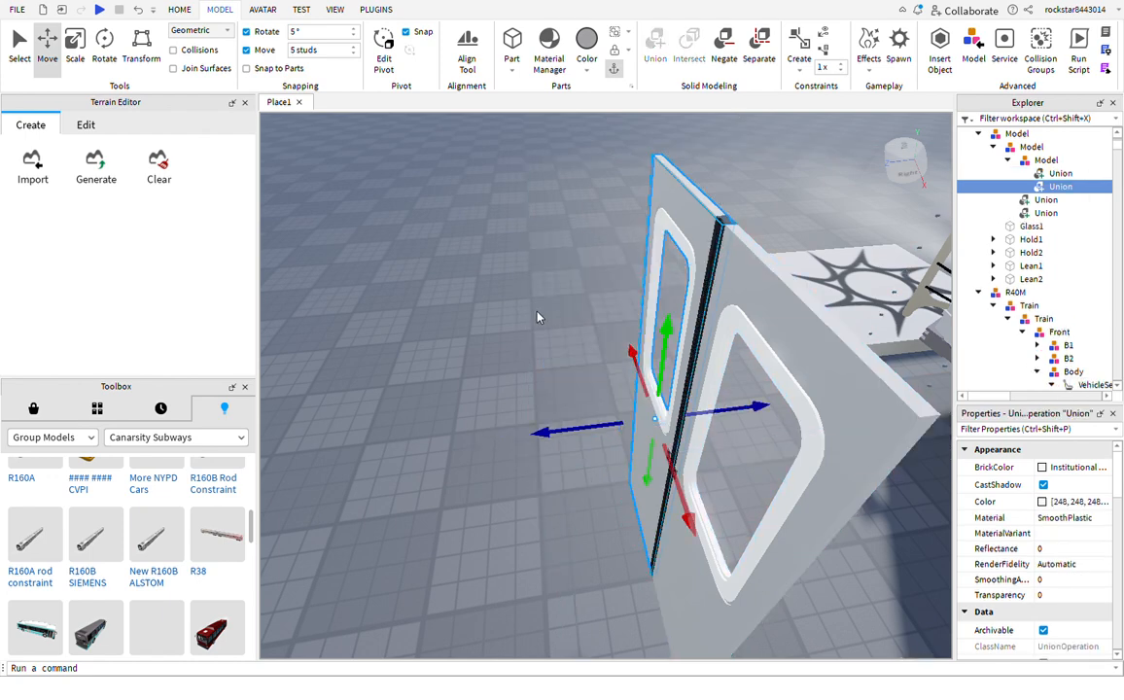
Ungroup the two door leaves and move them onto the bolt unions that surround the windows
{"action": "scroll", "coordinate": [540, 317], "scroll_direction": "up", "scroll_amount": 5}
{"action": "right_click_drag", "start_coordinate": [560, 334], "coordinate": [535, 317]}
{"action": "scroll", "coordinate": [545, 321], "scroll_direction": "up", "scroll_amount": 3}
{"action": "key", "text": "f"}
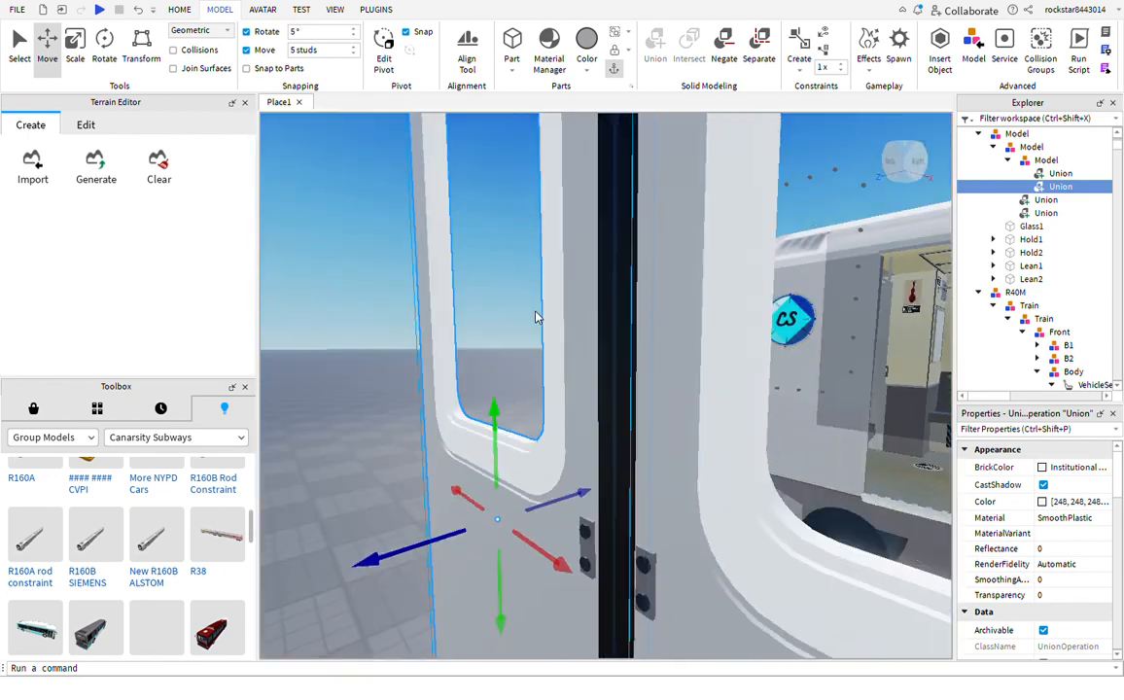
{"action": "right_click_drag", "start_coordinate": [537, 317], "coordinate": [538, 317]}
{"action": "left_click", "coordinate": [1034, 161]}
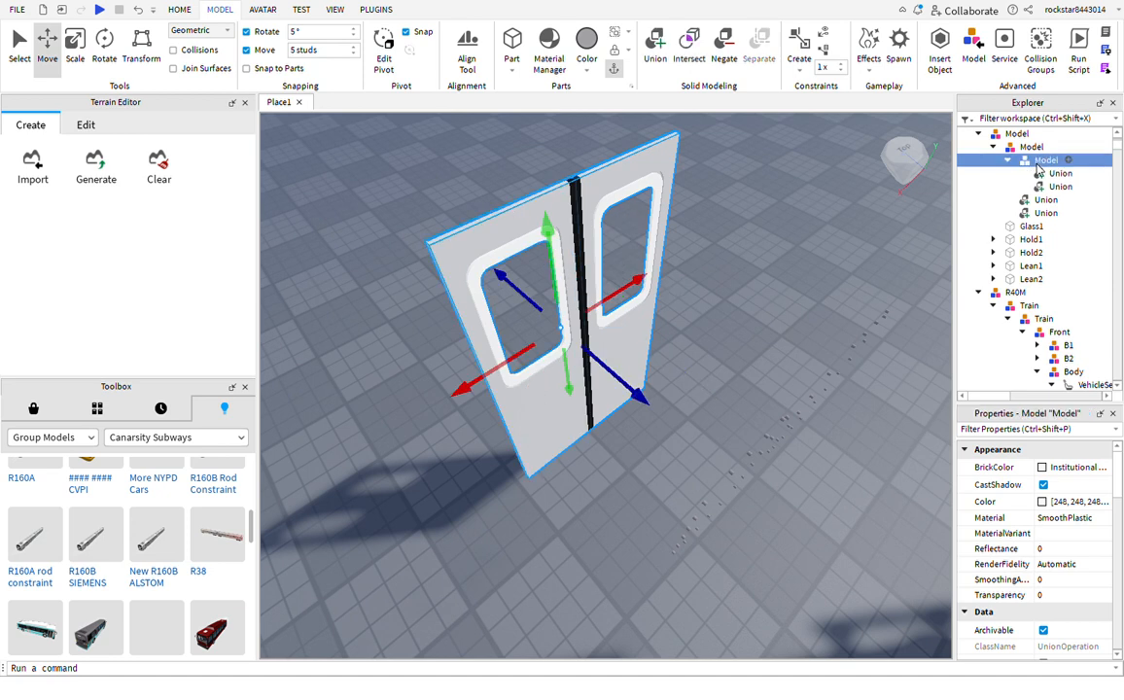
{"action": "key", "text": "ctrl+u"}
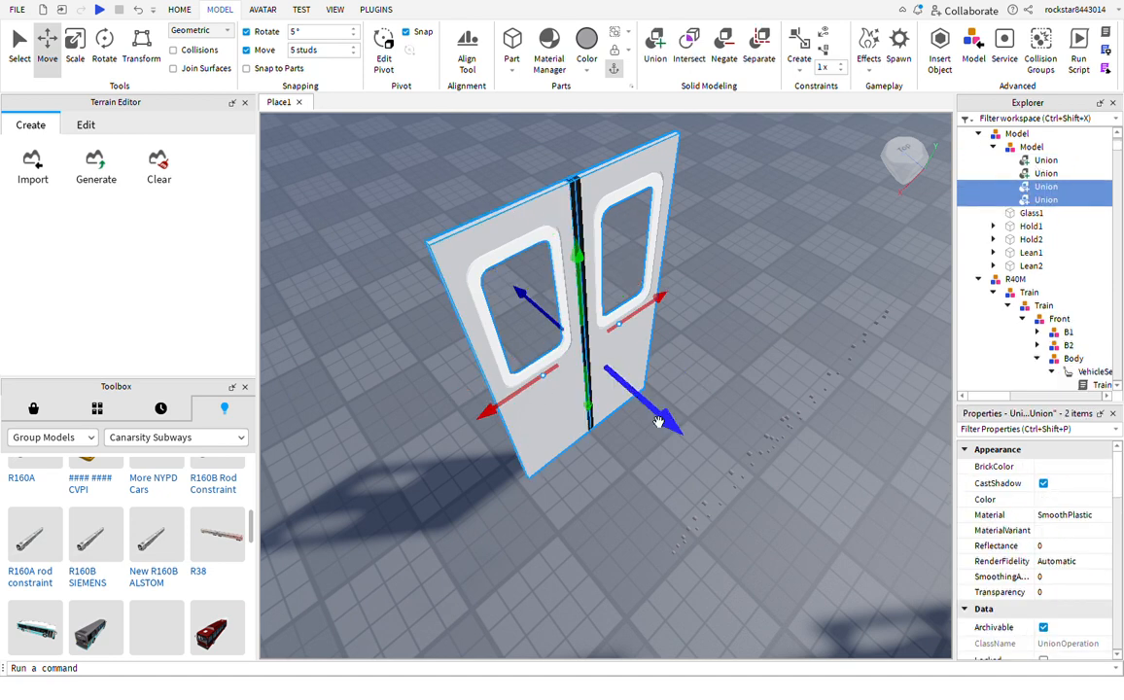
{"action": "left_click_drag", "start_coordinate": [657, 423], "coordinate": [640, 401]}
{"action": "left_click_drag", "start_coordinate": [738, 443], "coordinate": [783, 465]}
Unite each door leaf with the ring of dark grey bolts around its window
{"action": "right_click_drag", "start_coordinate": [580, 386], "coordinate": [613, 398]}
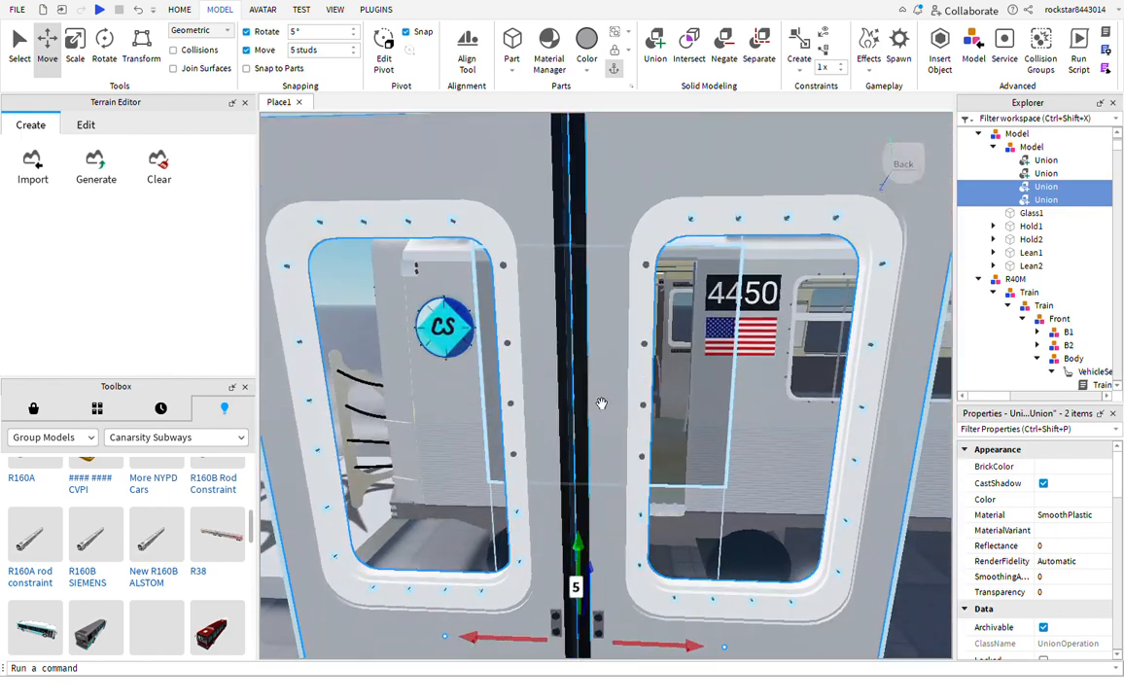
{"action": "left_click", "coordinate": [715, 244]}
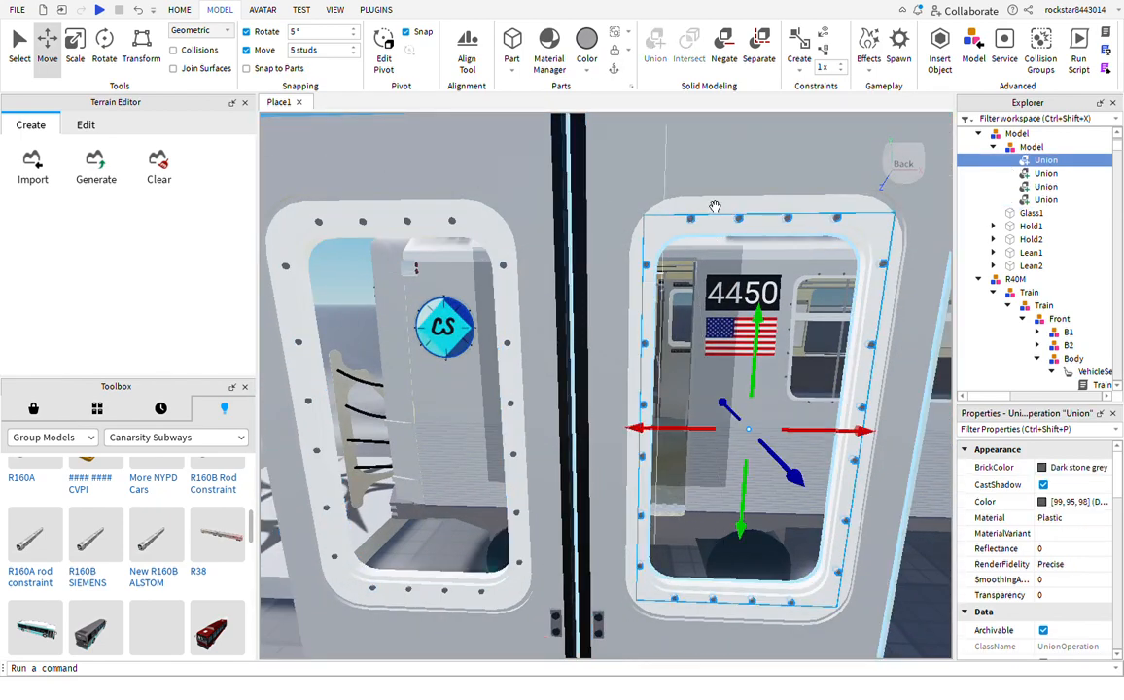
{"action": "left_click", "coordinate": [714, 208], "text": "ctrl"}
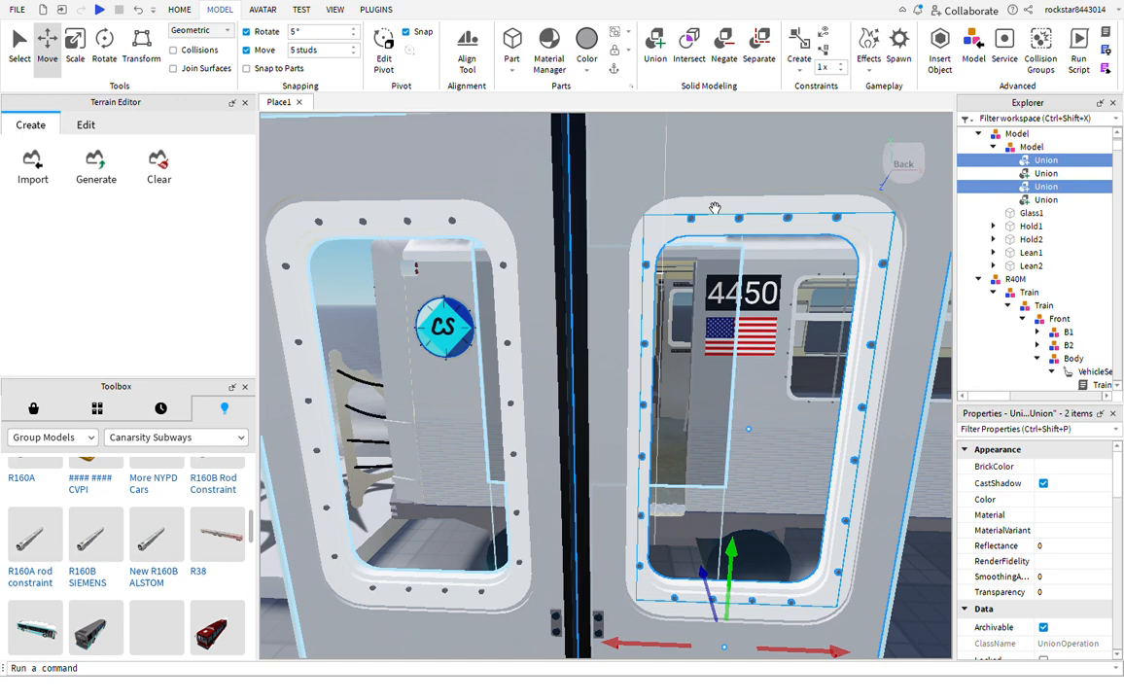
{"action": "left_click", "coordinate": [633, 212]}
{"action": "left_click", "coordinate": [512, 215]}
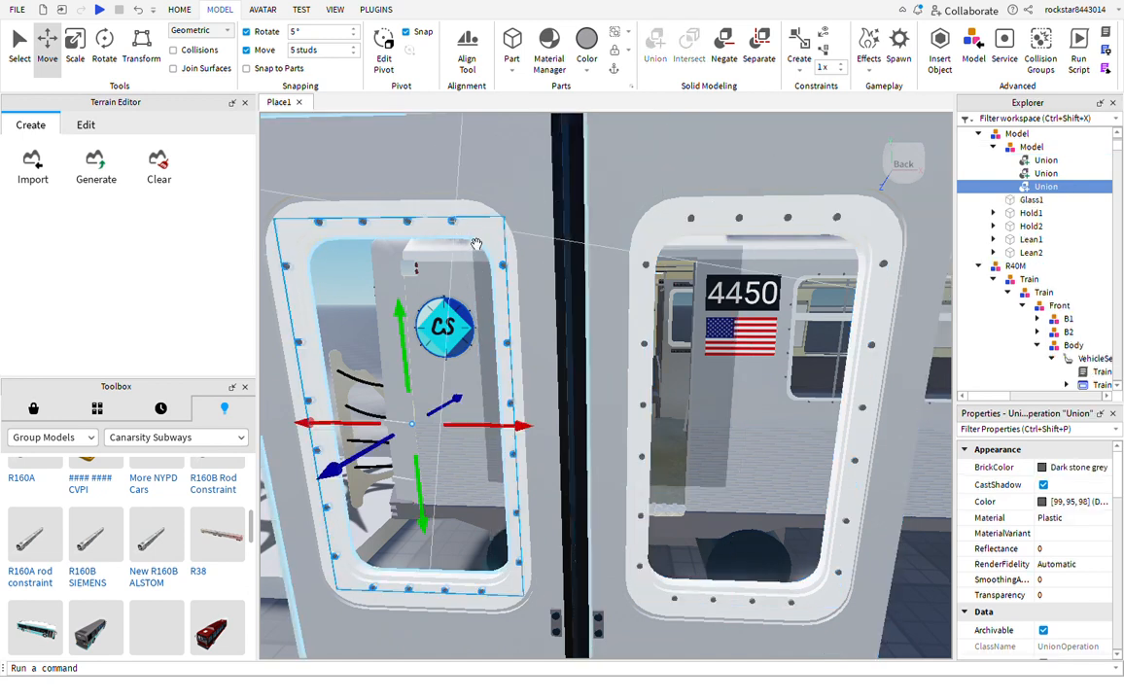
{"action": "left_click", "coordinate": [513, 214], "text": "ctrl"}
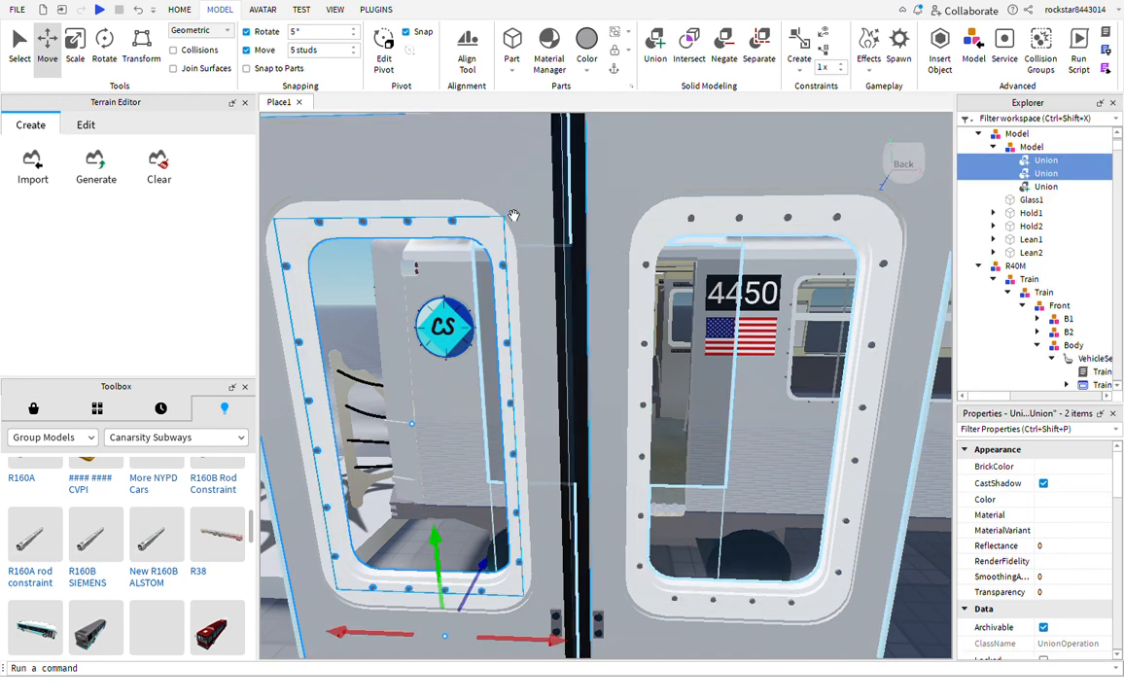
{"action": "key", "text": "ctrl+shift+g"}
Set the material of both door leaf unions to SmoothPlastic
{"action": "left_click", "coordinate": [688, 322]}
{"action": "right_click_drag", "start_coordinate": [688, 322], "coordinate": [672, 304]}
{"action": "scroll", "coordinate": [667, 310], "scroll_direction": "up", "scroll_amount": 3}
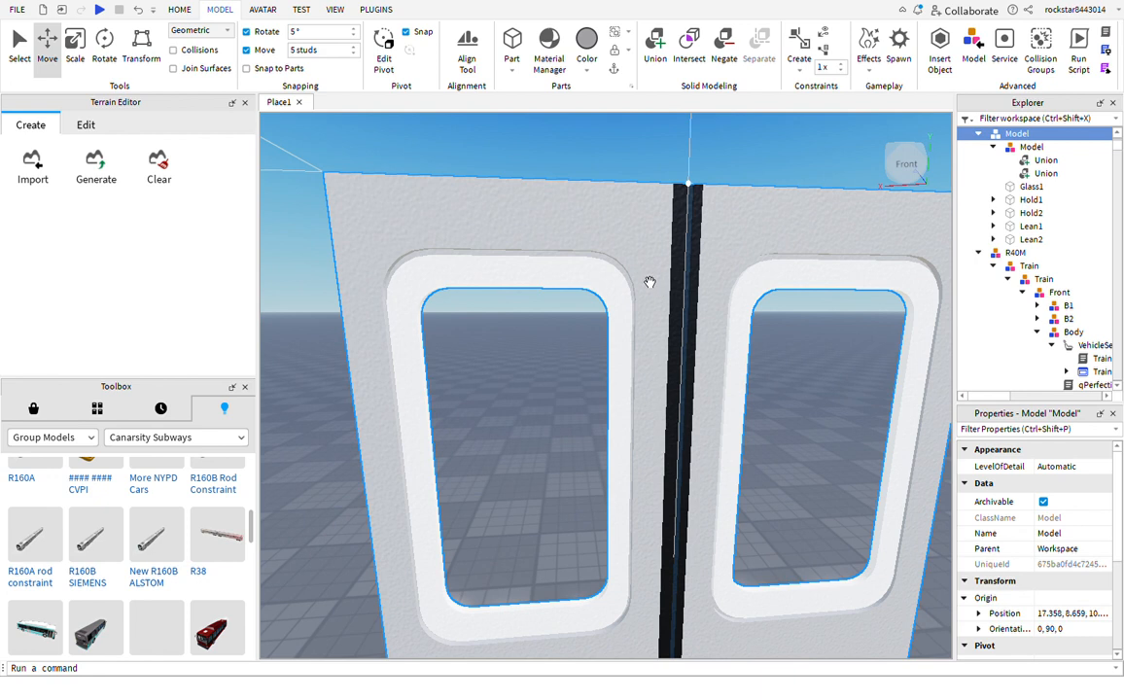
{"action": "left_click", "coordinate": [649, 282]}
{"action": "left_click", "coordinate": [790, 256]}
{"action": "left_click", "coordinate": [647, 246], "text": "shift"}
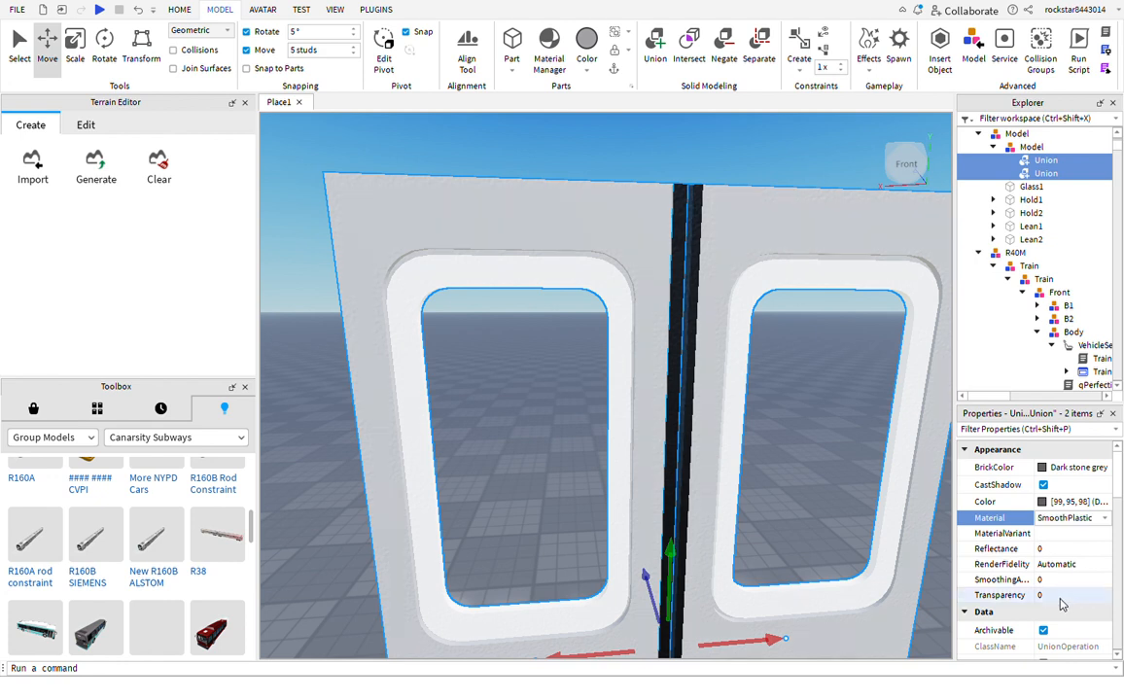
{"action": "left_click", "coordinate": [705, 168]}
Move the model holding both door leaves back onto the glass and the "Do not hold doors" and "Do not lean on door" signs
{"action": "right_click_drag", "start_coordinate": [705, 168], "coordinate": [728, 190]}
{"action": "scroll", "coordinate": [727, 190], "scroll_direction": "down", "scroll_amount": 3}
{"action": "left_click", "coordinate": [1029, 146]}
{"action": "left_click_drag", "start_coordinate": [515, 409], "coordinate": [643, 382]}
{"action": "right_click_drag", "start_coordinate": [643, 382], "coordinate": [661, 398]}
{"action": "scroll", "coordinate": [659, 398], "scroll_direction": "up", "scroll_amount": 3}
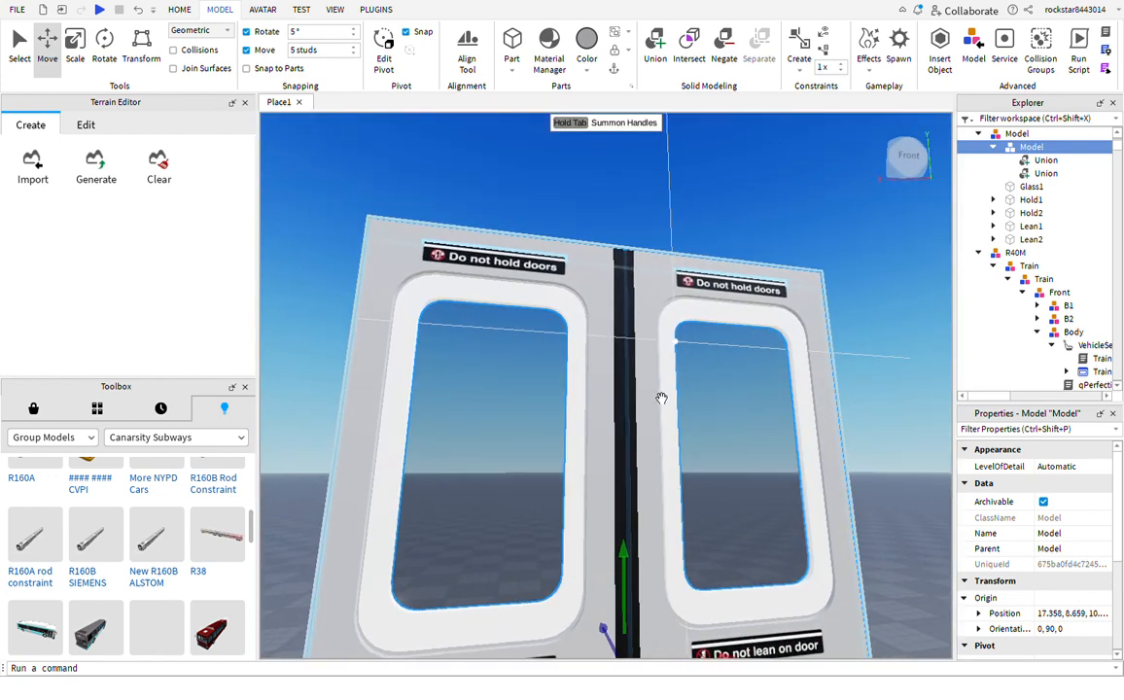
Examine the finished door leaves and the black seal where they meet, in front of the car's doorway
{"action": "scroll", "coordinate": [671, 379], "scroll_direction": "down", "scroll_amount": 4}
{"action": "right_click_drag", "start_coordinate": [661, 397], "coordinate": [632, 418]}
{"action": "scroll", "coordinate": [641, 399], "scroll_direction": "up", "scroll_amount": 1}
{"action": "left_click", "coordinate": [627, 500]}
{"action": "left_click", "coordinate": [668, 425]}
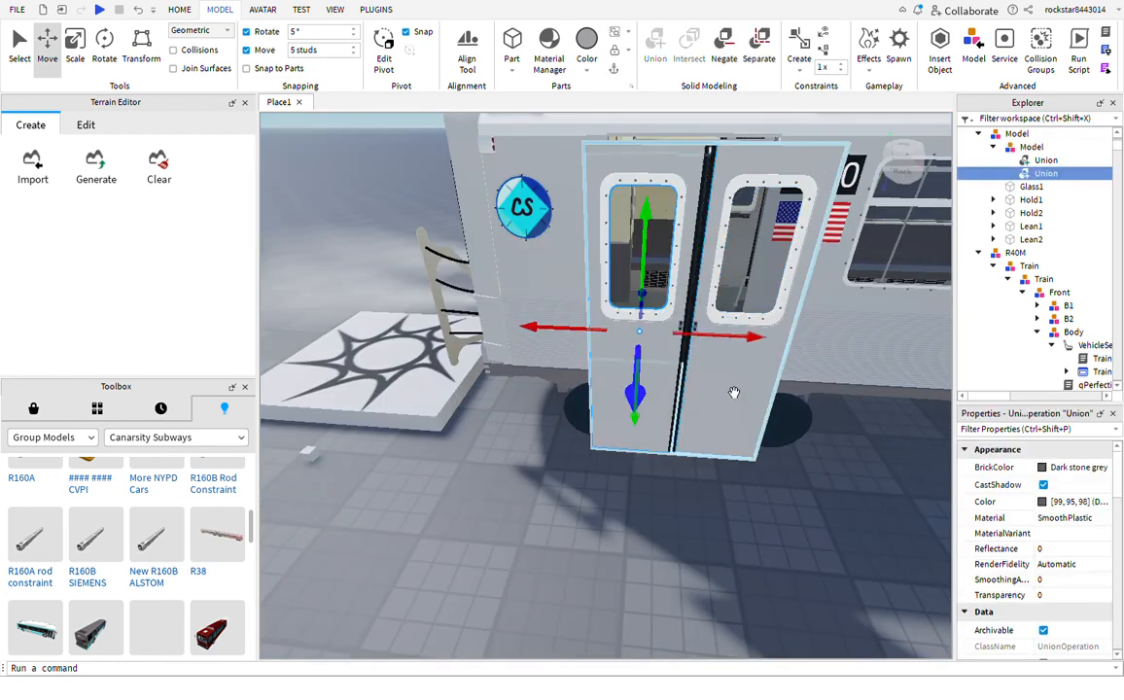
{"action": "mouse_move", "coordinate": [701, 484]}
{"action": "right_mouse_down"}
{"action": "mouse_move", "coordinate": [675, 463]}
{"action": "mouse_move", "coordinate": [697, 481]}
{"action": "right_mouse_up"}
{"action": "scroll", "coordinate": [699, 479], "scroll_direction": "up", "scroll_amount": 5}
{"action": "scroll", "coordinate": [697, 484], "scroll_direction": "down", "scroll_amount": 3}
{"action": "scroll", "coordinate": [697, 482], "scroll_direction": "up", "scroll_amount": 4}
{"action": "scroll", "coordinate": [697, 484], "scroll_direction": "down", "scroll_amount": 3}
{"action": "scroll", "coordinate": [698, 480], "scroll_direction": "up", "scroll_amount": 3}
{"action": "scroll", "coordinate": [698, 481], "scroll_direction": "up", "scroll_amount": 4}
{"action": "scroll", "coordinate": [697, 481], "scroll_direction": "down", "scroll_amount": 6}
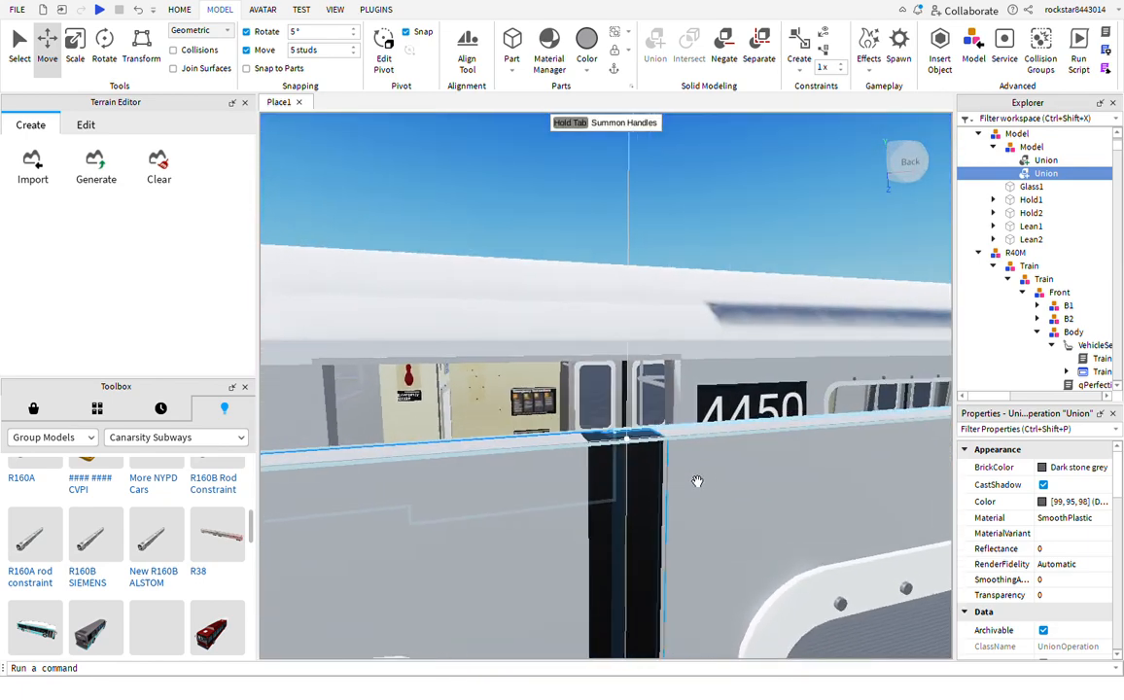
{"action": "scroll", "coordinate": [697, 481], "scroll_direction": "up", "scroll_amount": 6}
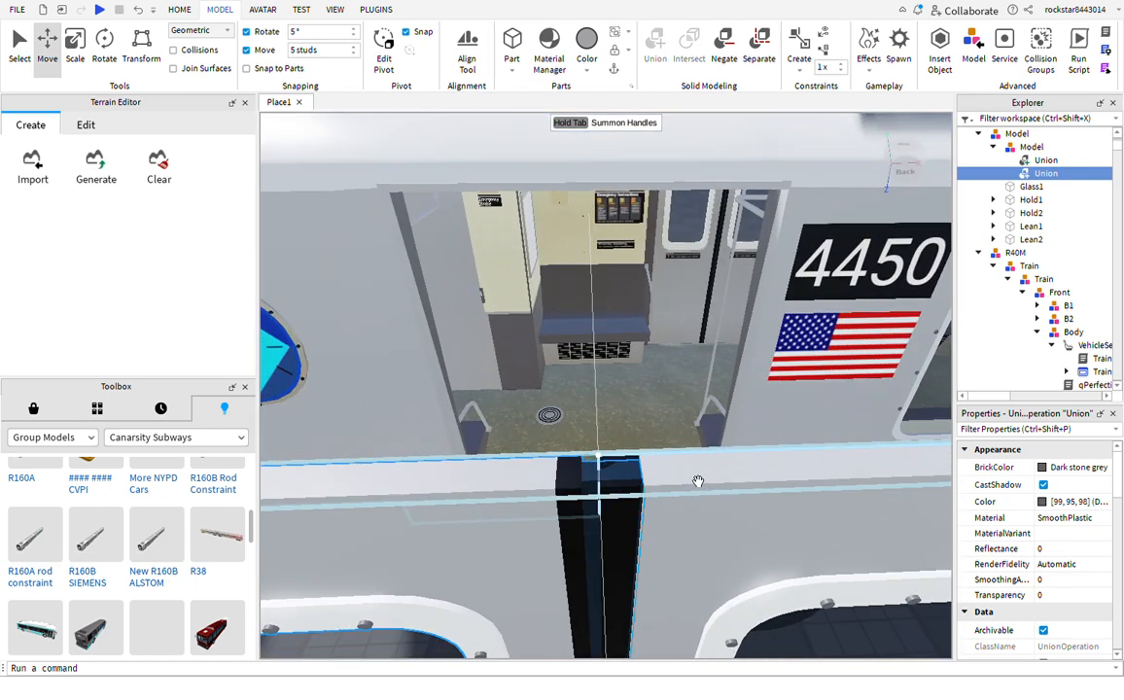
{"action": "right_click_drag", "start_coordinate": [698, 481], "coordinate": [698, 481]}
{"action": "scroll", "coordinate": [698, 481], "scroll_direction": "down", "scroll_amount": 6}
{"action": "scroll", "coordinate": [697, 482], "scroll_direction": "up", "scroll_amount": 6}
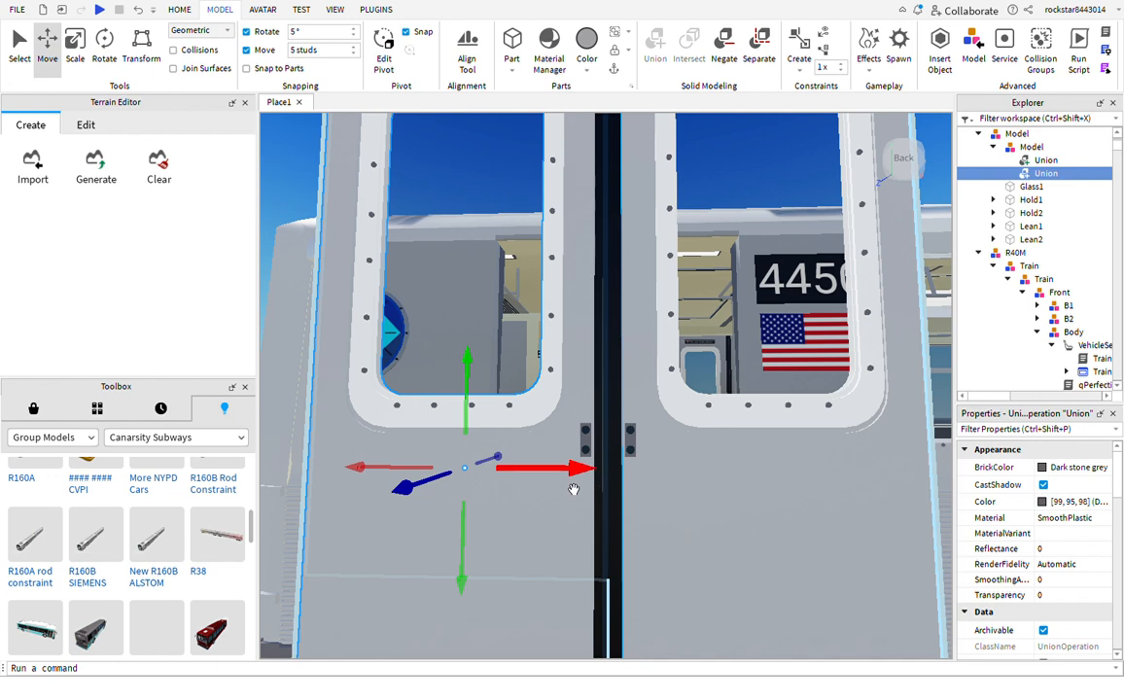
Try sliding the door leaf nearest the car end 5 studs open, away from the other leaf
{"action": "left_click_drag", "start_coordinate": [564, 470], "coordinate": [556, 472]}
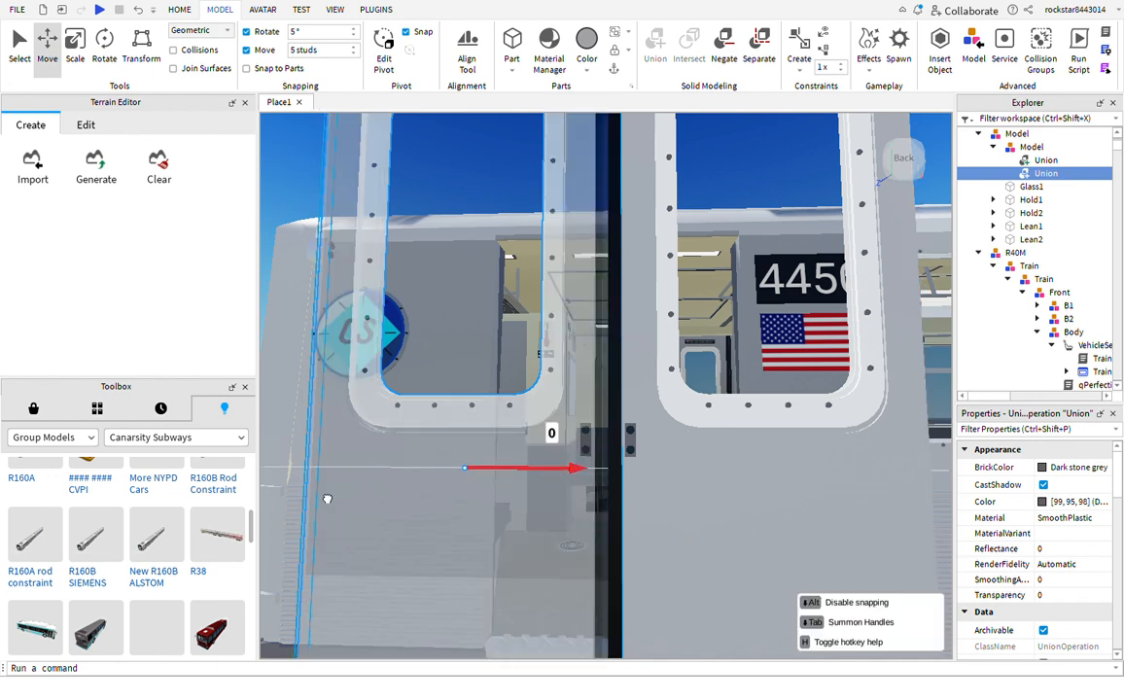
{"action": "left_click_drag", "start_coordinate": [328, 498], "coordinate": [333, 488]}
{"action": "scroll", "coordinate": [439, 544], "scroll_direction": "down", "scroll_amount": 4}
{"action": "right_click_drag", "start_coordinate": [439, 544], "coordinate": [457, 549]}
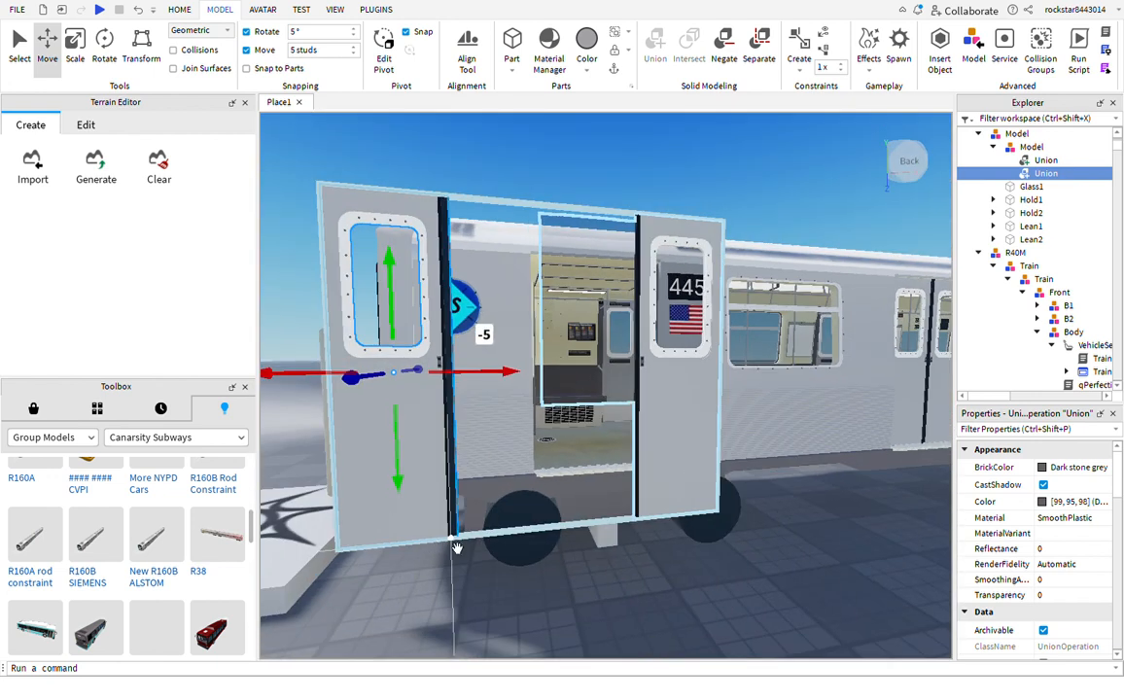
{"action": "left_click", "coordinate": [633, 593]}
{"action": "scroll", "coordinate": [633, 592], "scroll_direction": "down", "scroll_amount": 3}
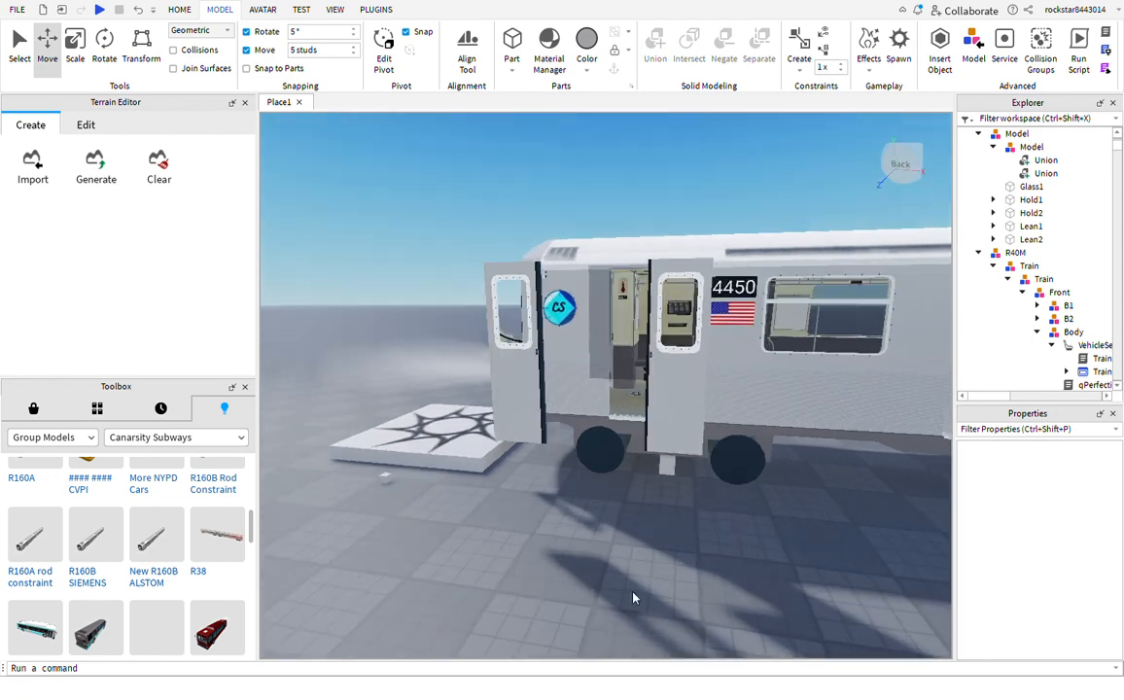
Undo the sliding move of the door leaf
{"action": "key", "text": "ctrl+z"}
{"action": "key", "text": "ctrl+z"}
{"action": "key", "text": "ctrl+z"}
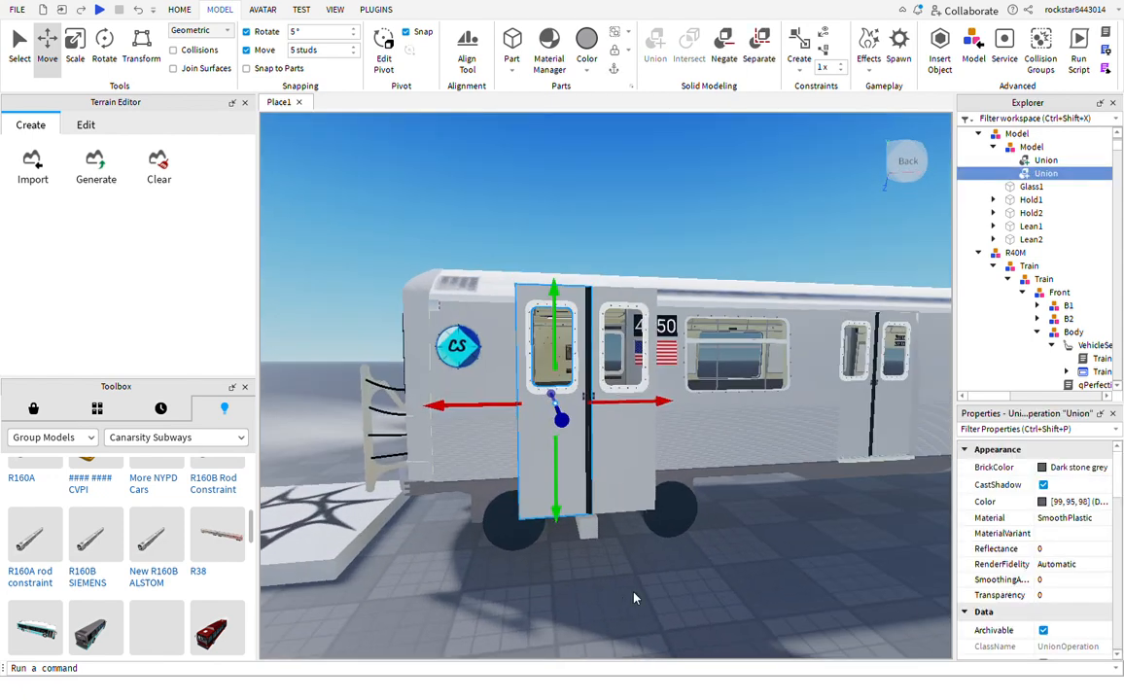
Duplicate the Glass1 pane, set the move increment to 0.01 studs, and shrink the copy to about 2.52 studs wide over the leaf nearest the car end
{"action": "scroll", "coordinate": [634, 598], "scroll_direction": "up", "scroll_amount": 5}
{"action": "right_click_drag", "start_coordinate": [634, 598], "coordinate": [612, 598]}
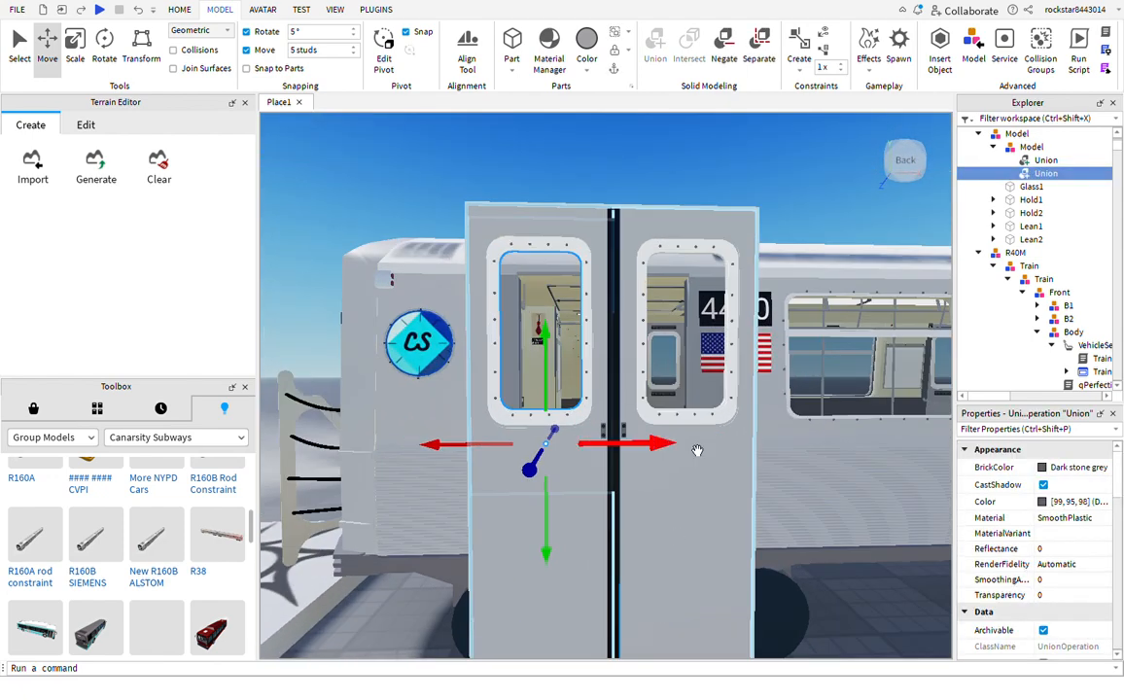
{"action": "left_click", "coordinate": [707, 391]}
{"action": "key", "text": "ctrl+d"}
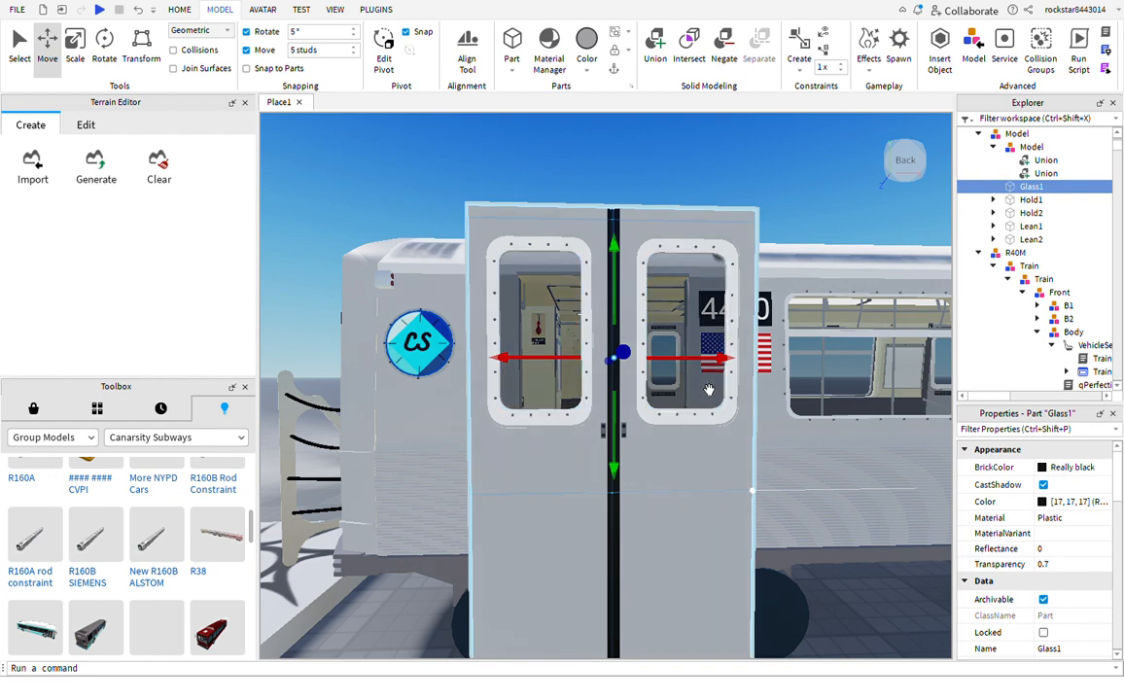
{"action": "left_click", "coordinate": [74, 46]}
{"action": "left_click_drag", "start_coordinate": [781, 357], "coordinate": [783, 361]}
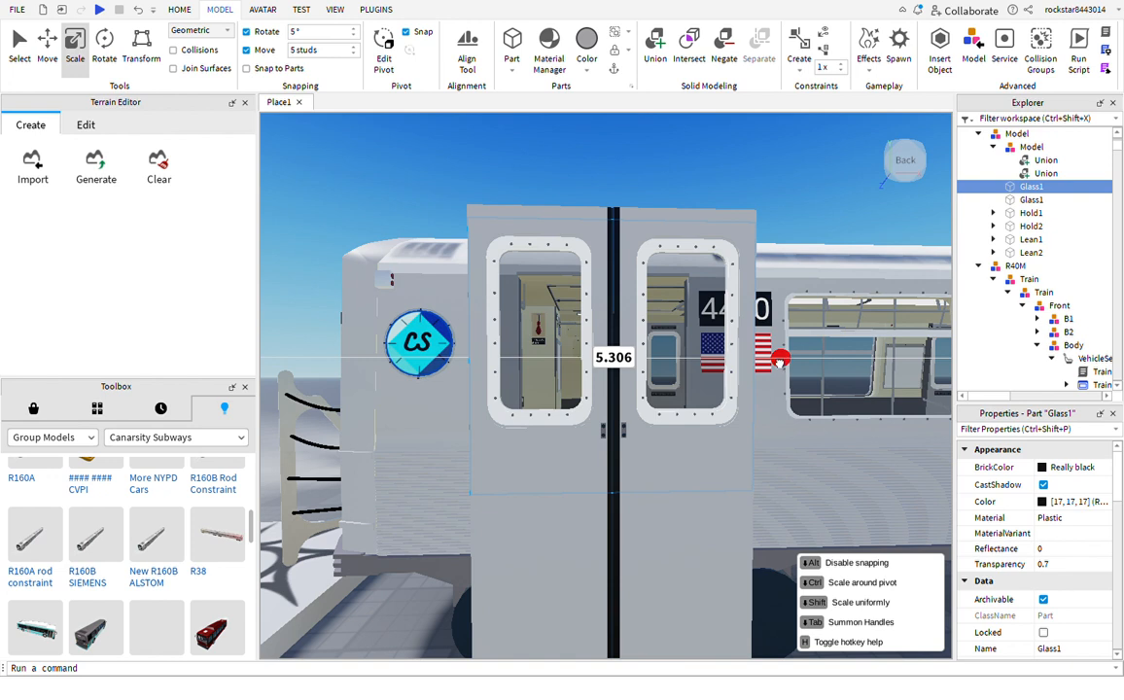
{"action": "left_click_drag", "start_coordinate": [707, 371], "coordinate": [705, 371]}
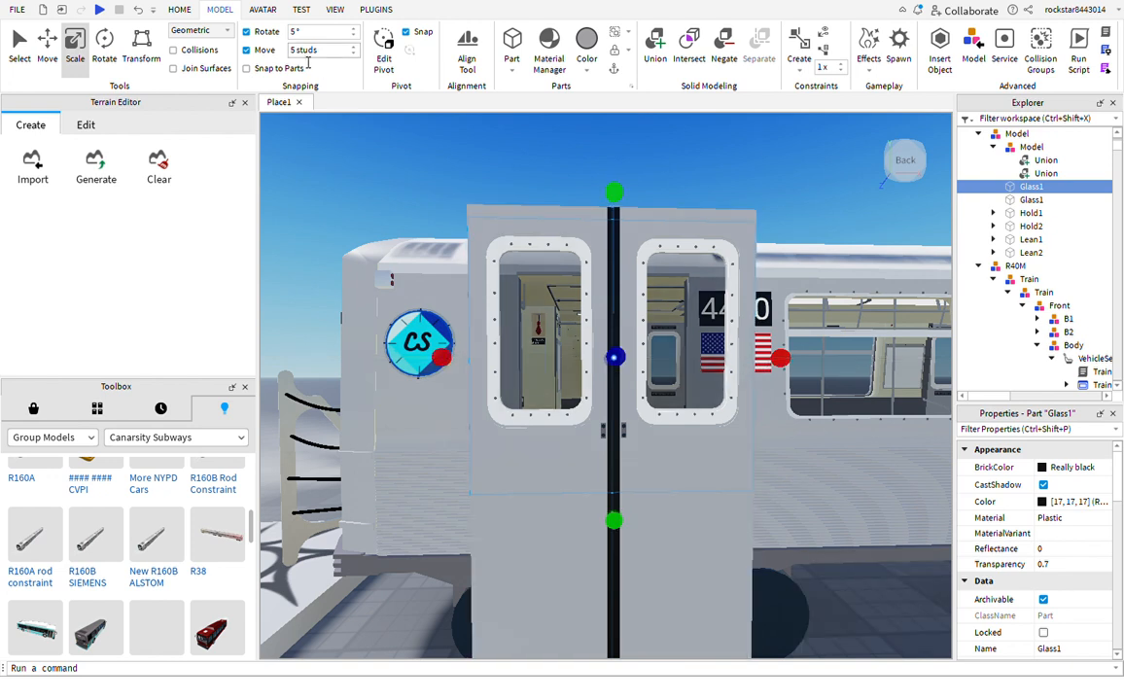
{"action": "key", "text": "Return"}
{"action": "left_click_drag", "start_coordinate": [781, 358], "coordinate": [643, 389]}
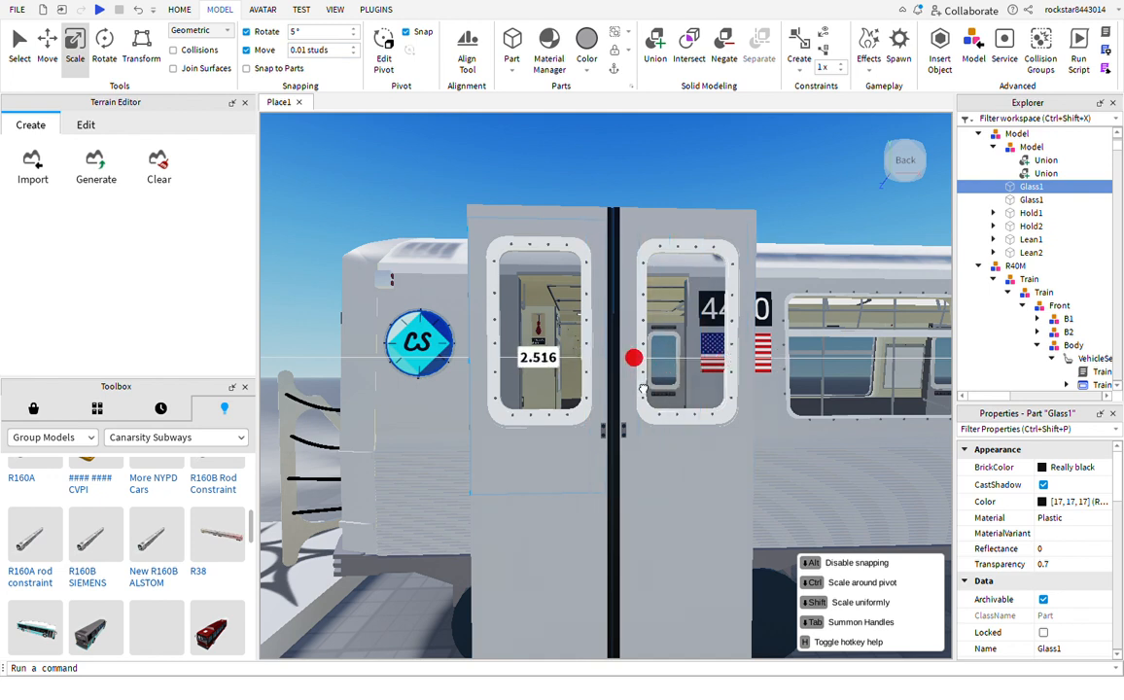
{"action": "left_click_drag", "start_coordinate": [643, 389], "coordinate": [642, 388]}
Shrink the original Glass1 pane to about 2.51 studs wide so it spans only the leaf farther from the car end
{"action": "left_click", "coordinate": [724, 369]}
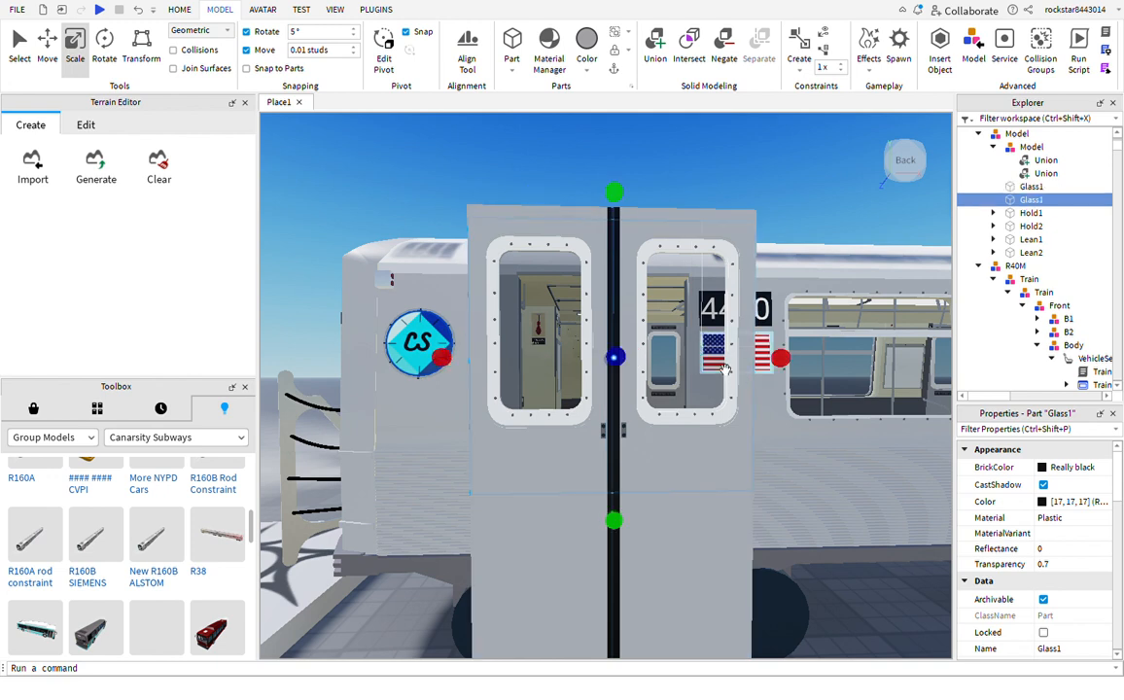
{"action": "left_click_drag", "start_coordinate": [440, 357], "coordinate": [600, 354]}
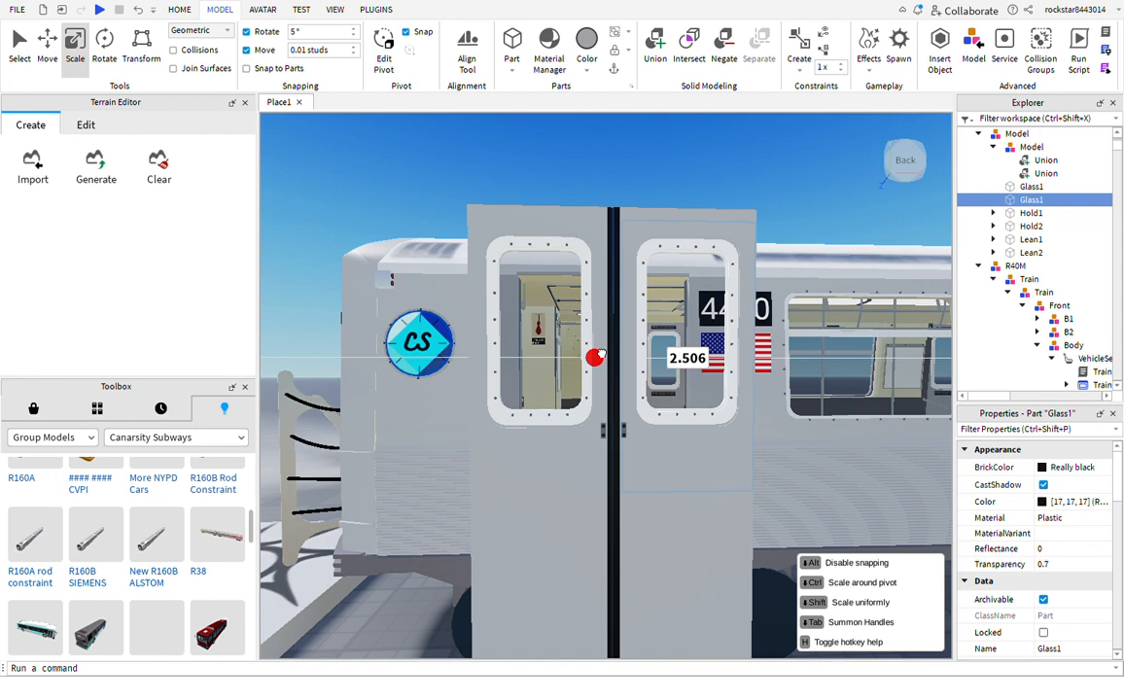
{"action": "left_click_drag", "start_coordinate": [600, 356], "coordinate": [600, 357]}
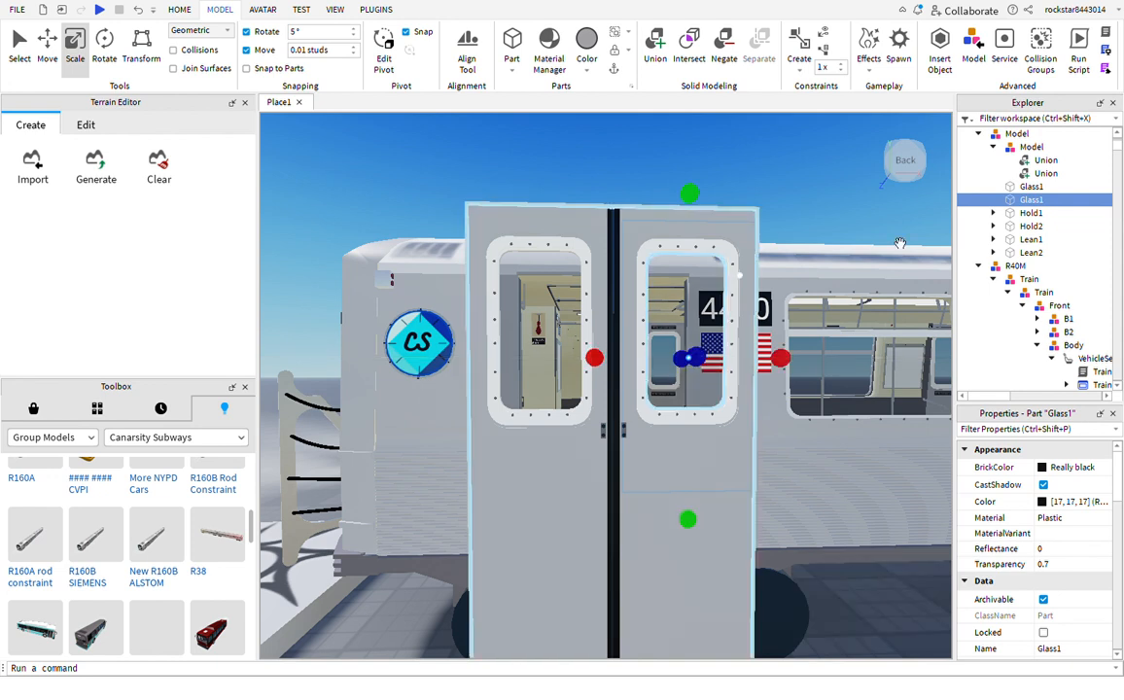
Ungroup the inner model that holds the two door leaf unions
{"action": "left_click", "coordinate": [1029, 147]}
{"action": "key", "text": "ctrl+u"}
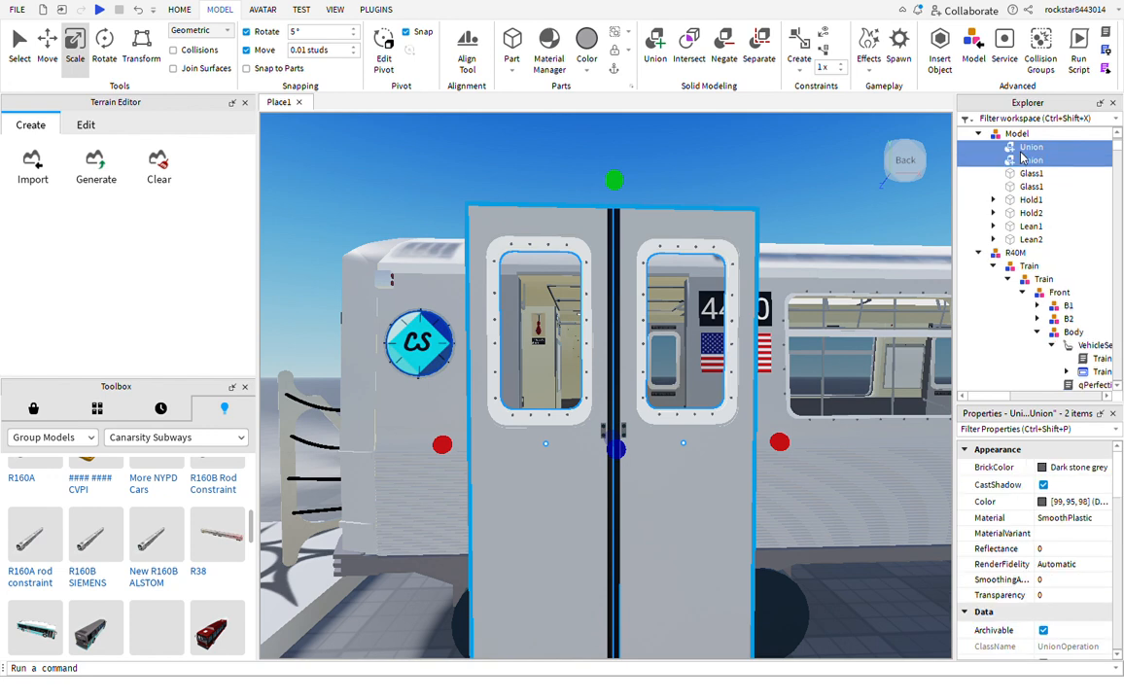
{"action": "right_click_drag", "start_coordinate": [931, 581], "coordinate": [931, 581]}
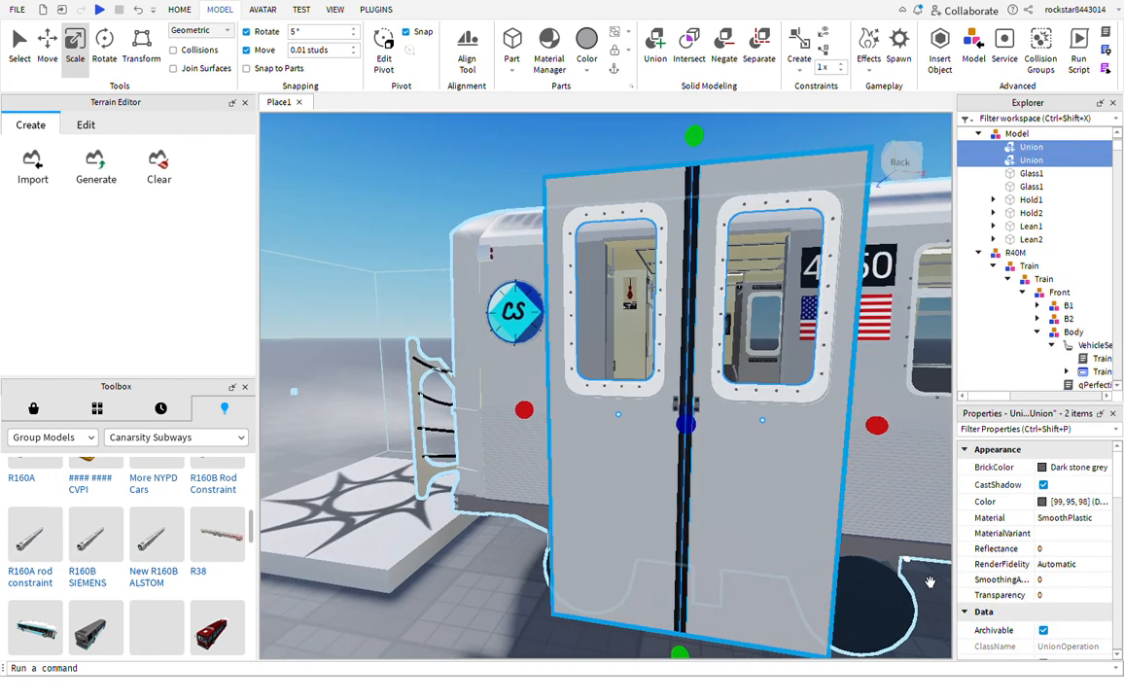
{"action": "right_click_drag", "start_coordinate": [930, 581], "coordinate": [907, 565]}
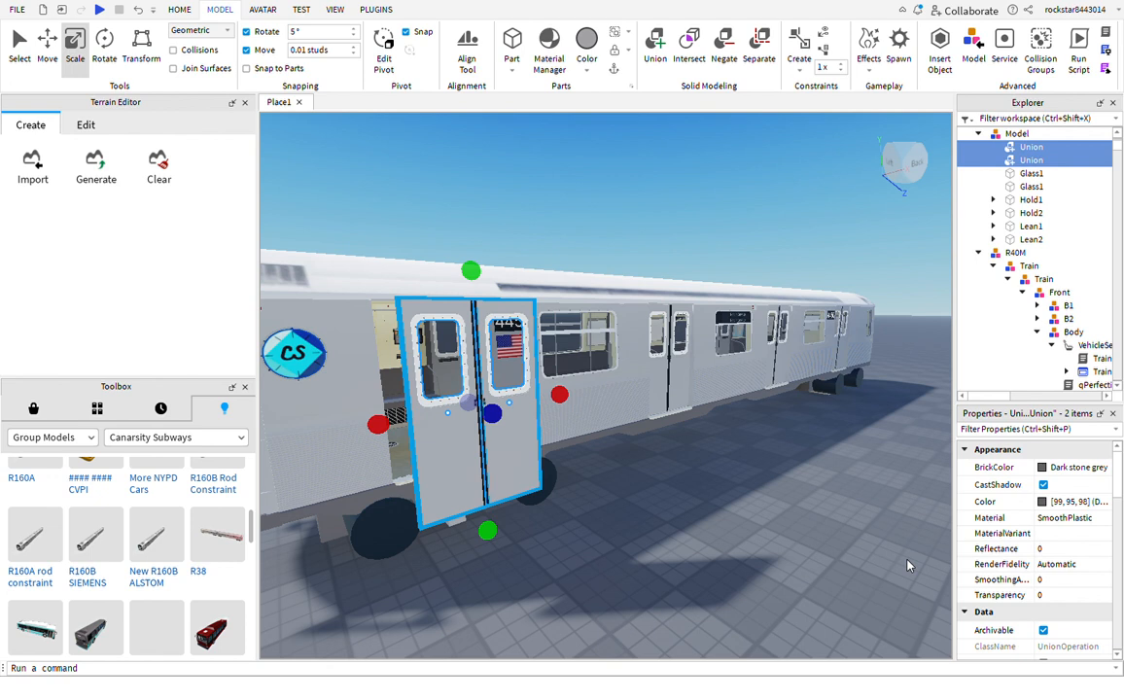
{"action": "right_click_drag", "start_coordinate": [907, 565], "coordinate": [906, 565]}
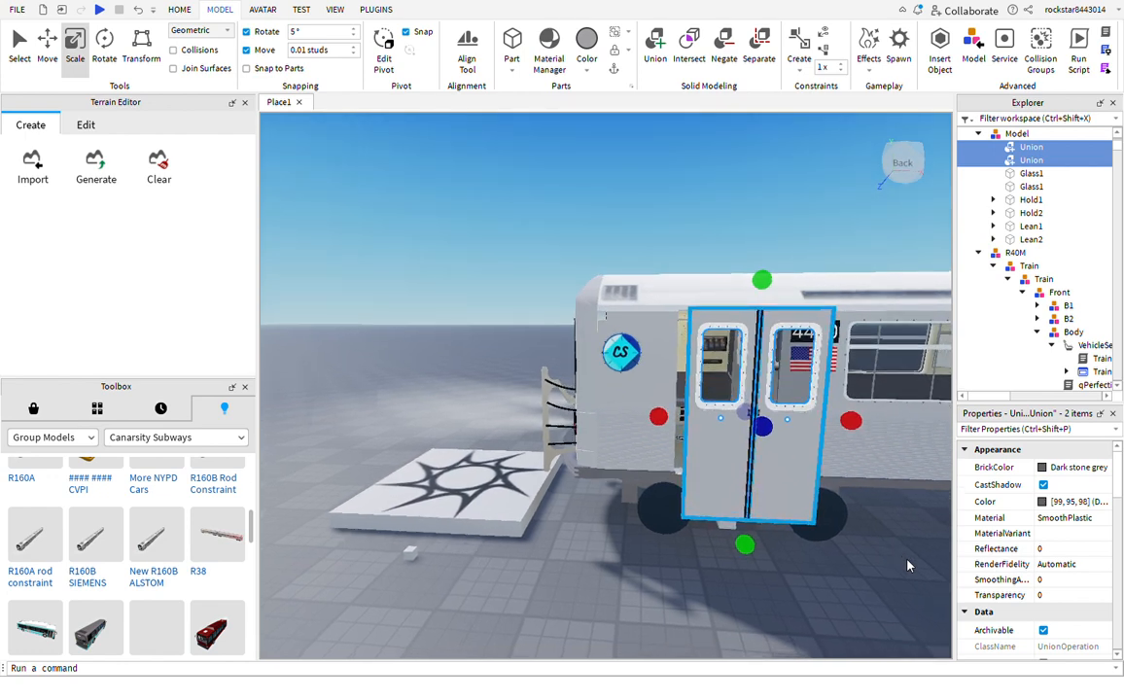
From the doors' inner side, group the leaf nearest the car end with its glass and its "Do not hold doors" and "Do not lean on door" signs
{"action": "key", "text": "d"}
{"action": "right_click_drag", "start_coordinate": [906, 565], "coordinate": [906, 565]}
{"action": "key", "text": "d"}
{"action": "key", "text": "d"}
{"action": "key", "text": "w"}
{"action": "key", "text": "d"}
{"action": "key", "text": "s"}
{"action": "key", "text": "w"}
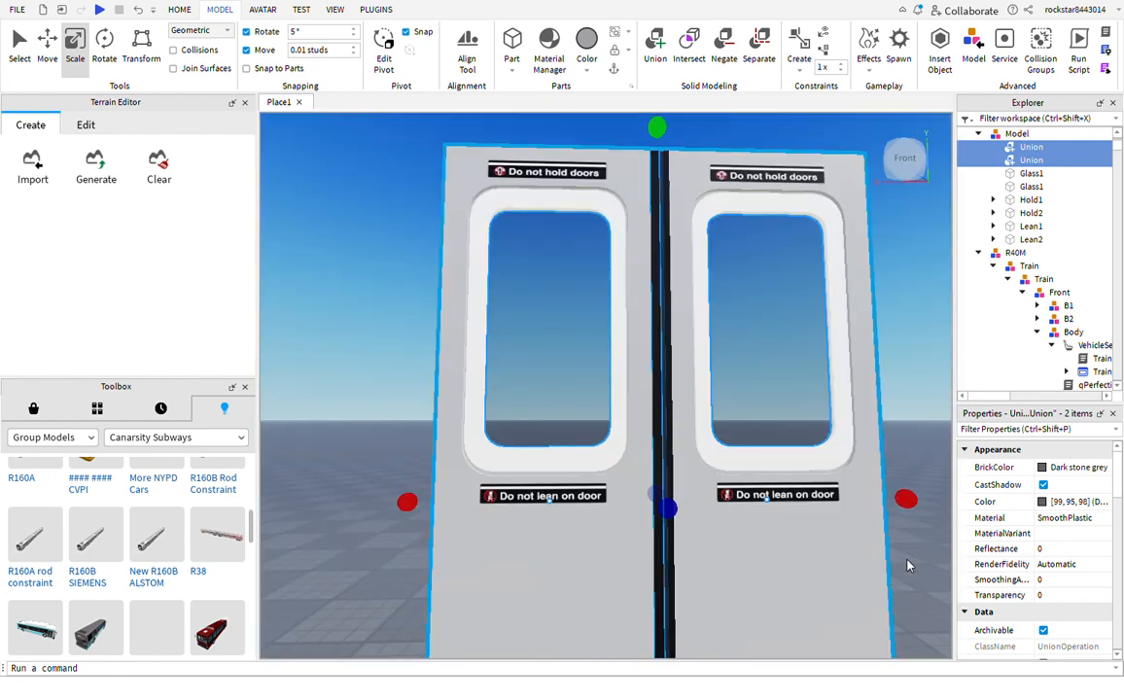
{"action": "key", "text": "d"}
{"action": "left_click", "coordinate": [843, 532]}
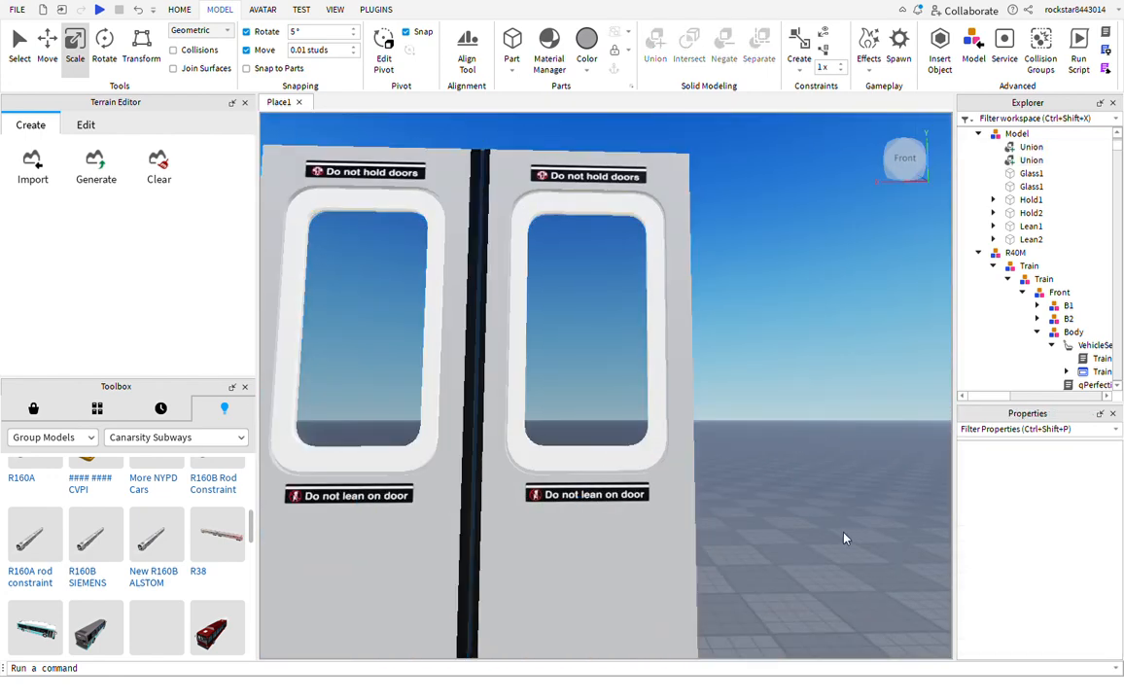
{"action": "left_click", "coordinate": [642, 412]}
{"action": "left_click", "coordinate": [686, 503], "text": "ctrl"}
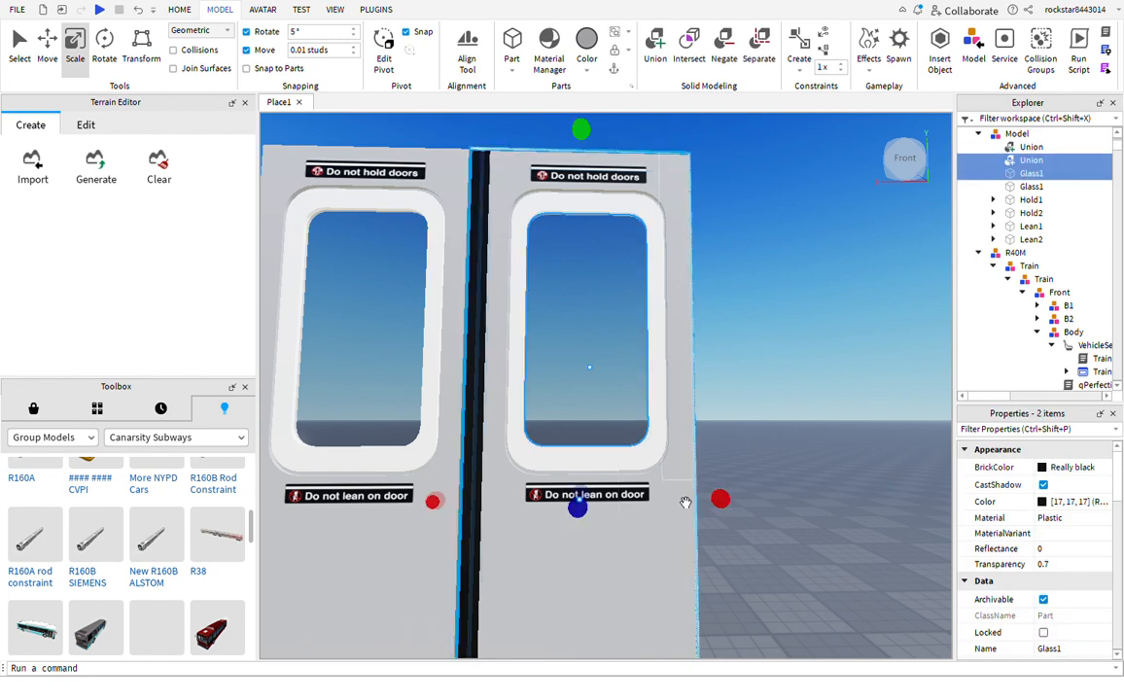
{"action": "left_click", "coordinate": [586, 495], "text": "ctrl"}
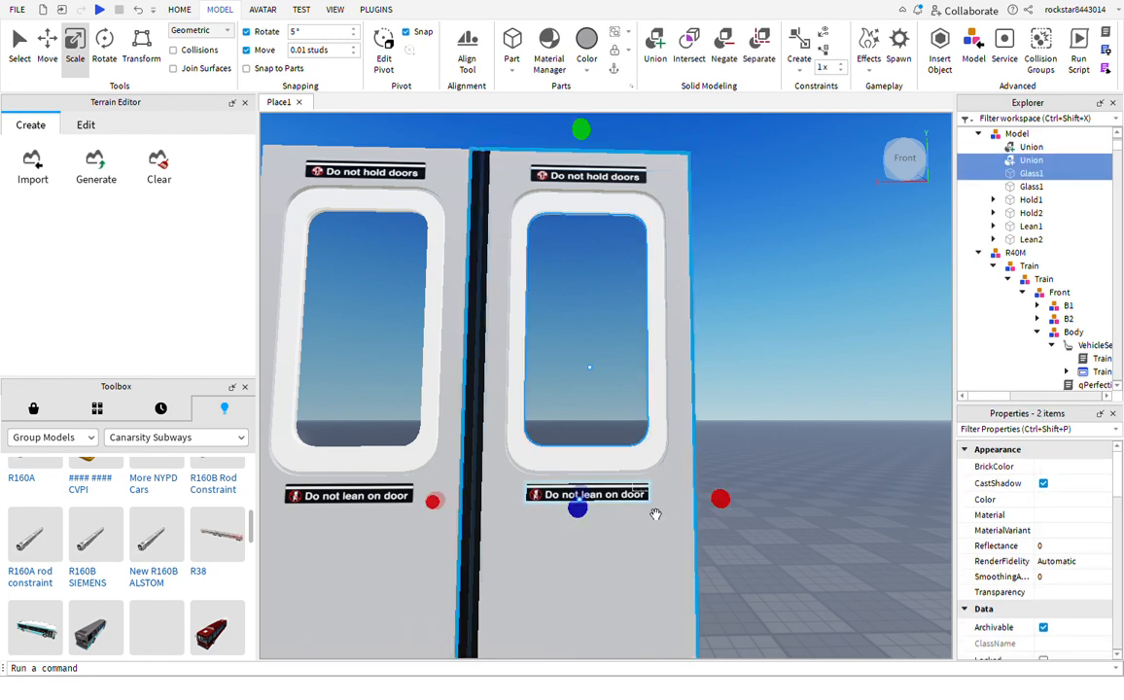
{"action": "left_click", "coordinate": [629, 177], "text": "ctrl"}
{"action": "key", "text": "ctrl+g"}
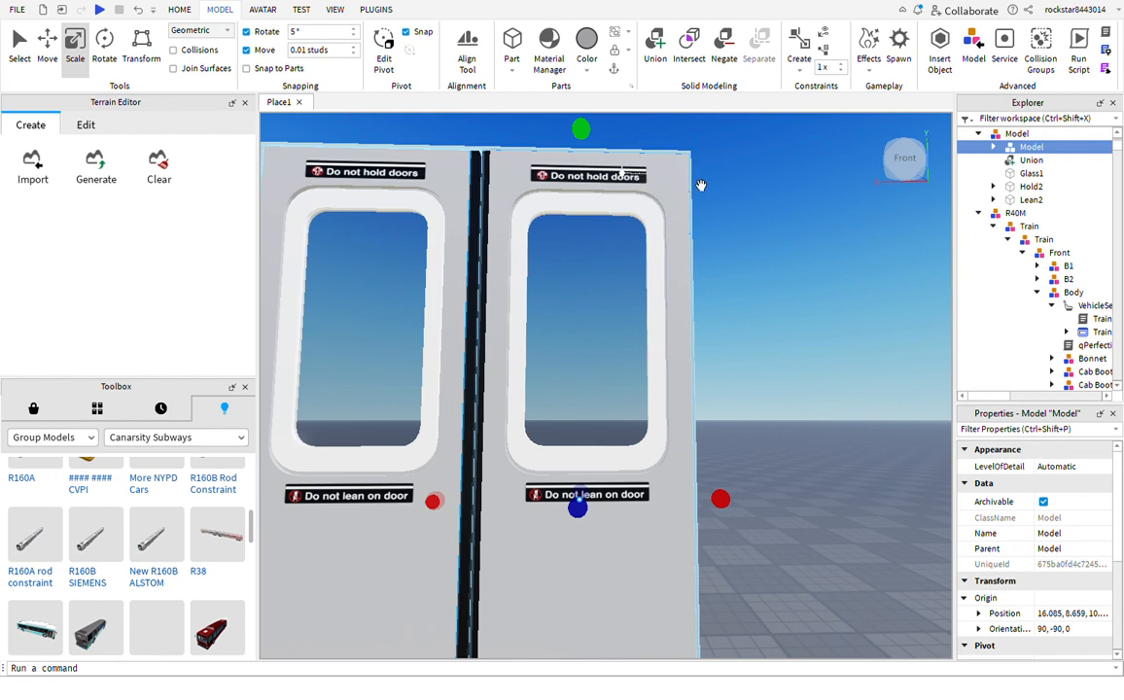
Ungroup the outer door model that contains the new leaf model and the other leaf's parts
{"action": "scroll", "coordinate": [1036, 165], "scroll_direction": "down", "scroll_amount": 3}
{"action": "scroll", "coordinate": [1031, 190], "scroll_direction": "up", "scroll_amount": 5}
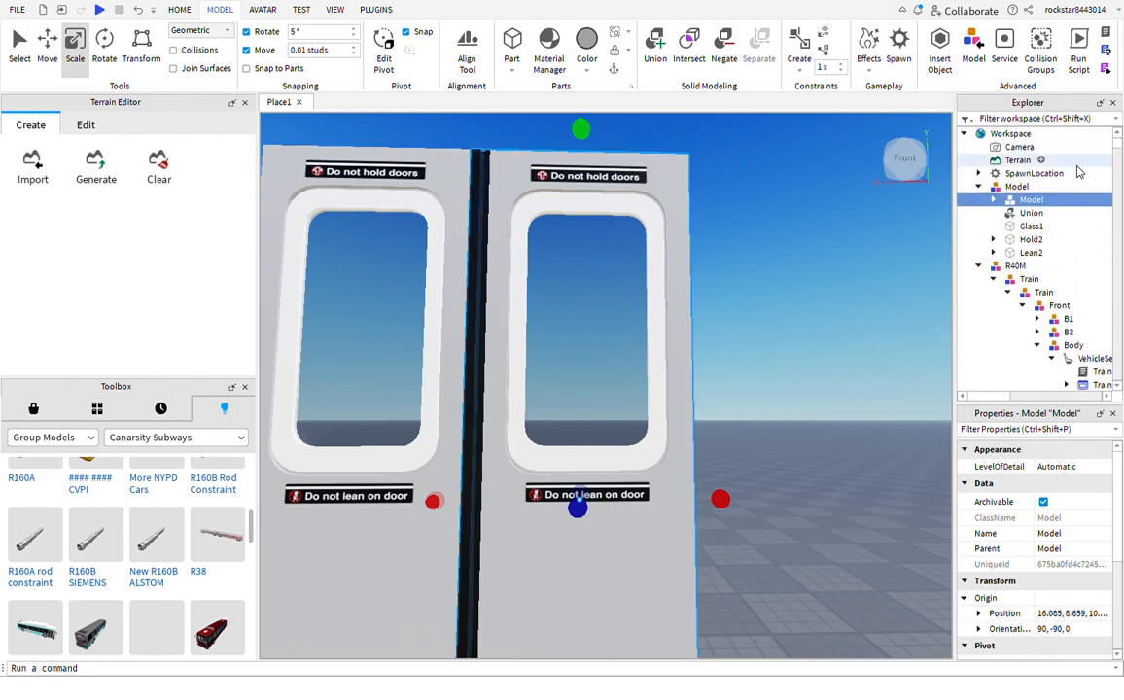
{"action": "left_click", "coordinate": [1016, 187]}
{"action": "key", "text": "ctrl+u"}
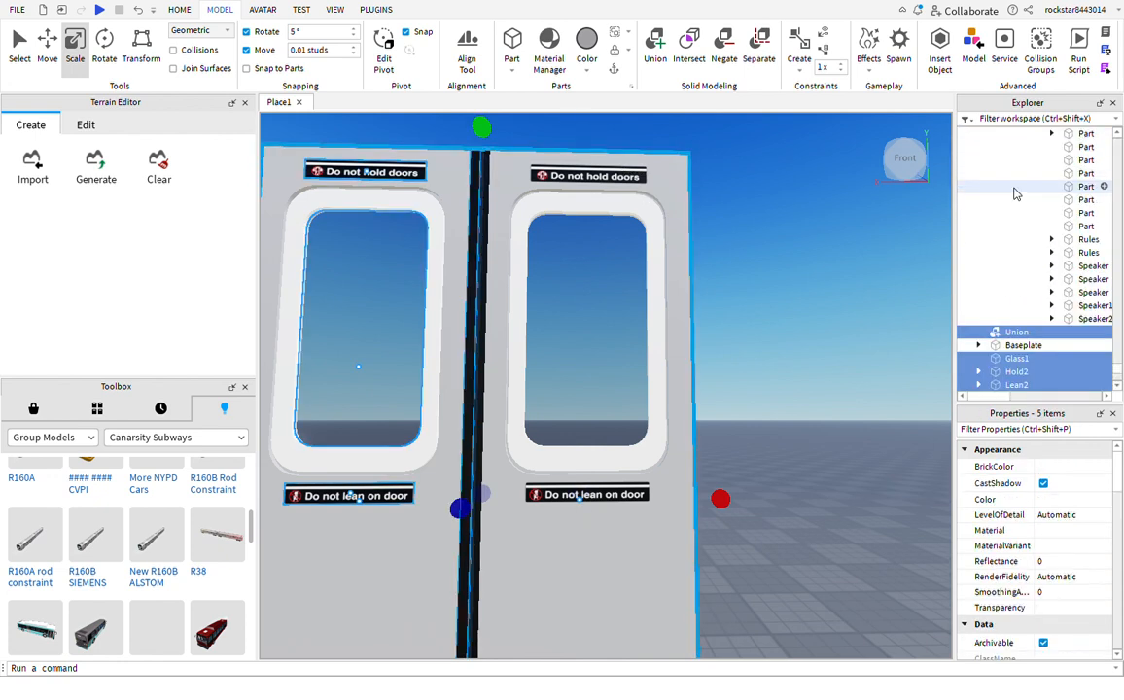
Group the other leaf's Union with Glass1, Hold2 and Lean2 into a model, leaving out the Baseplate
{"action": "left_click", "coordinate": [1014, 333]}
{"action": "left_click", "coordinate": [1014, 386], "text": "shift"}
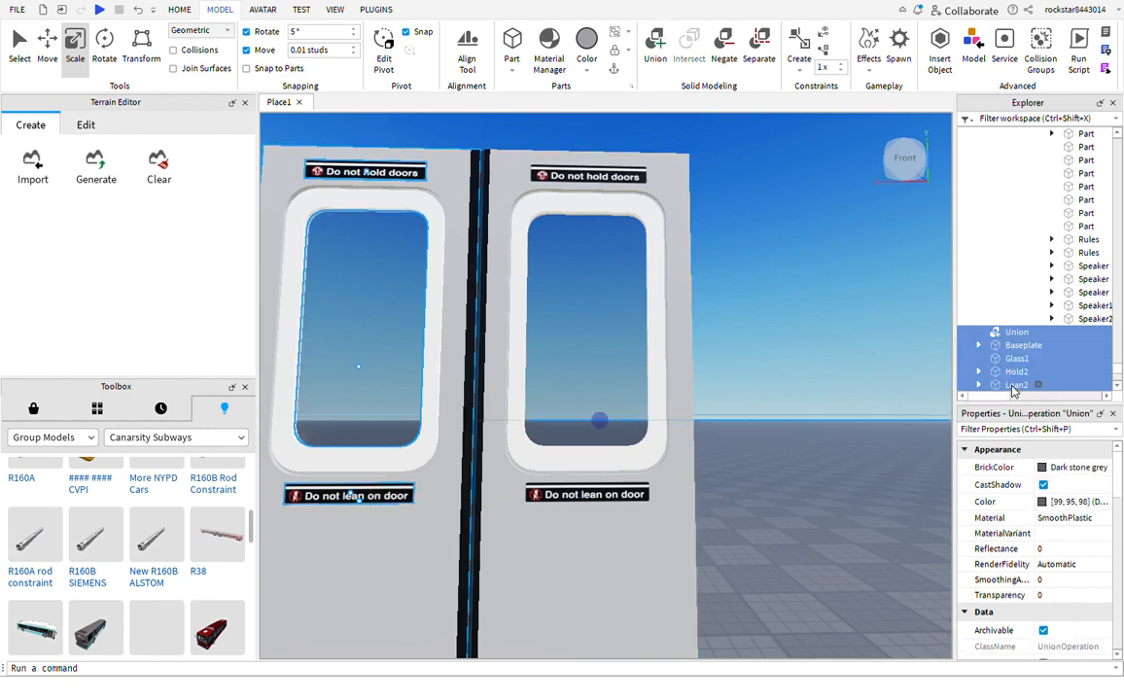
{"action": "left_click", "coordinate": [1016, 347], "text": "ctrl"}
{"action": "key", "text": "ctrl+g"}
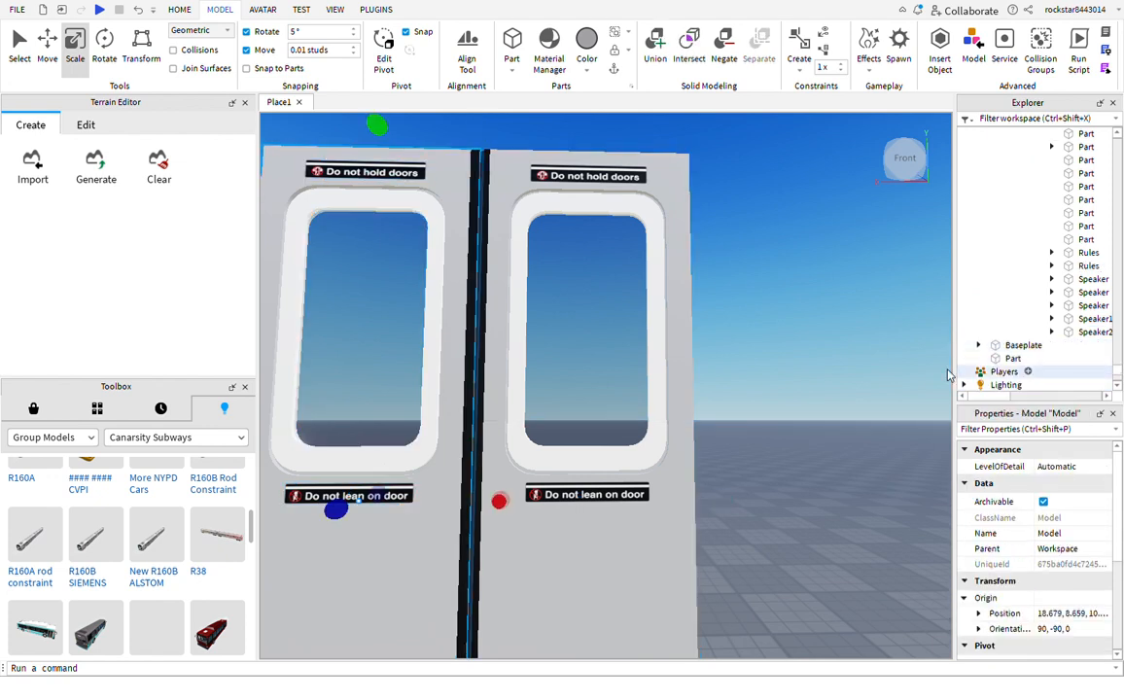
Collapse the R40M hierarchy and check the contents of the newly grouped door leaf model
{"action": "left_click", "coordinate": [825, 404]}
{"action": "left_click", "coordinate": [564, 533]}
{"action": "left_click", "coordinate": [441, 588]}
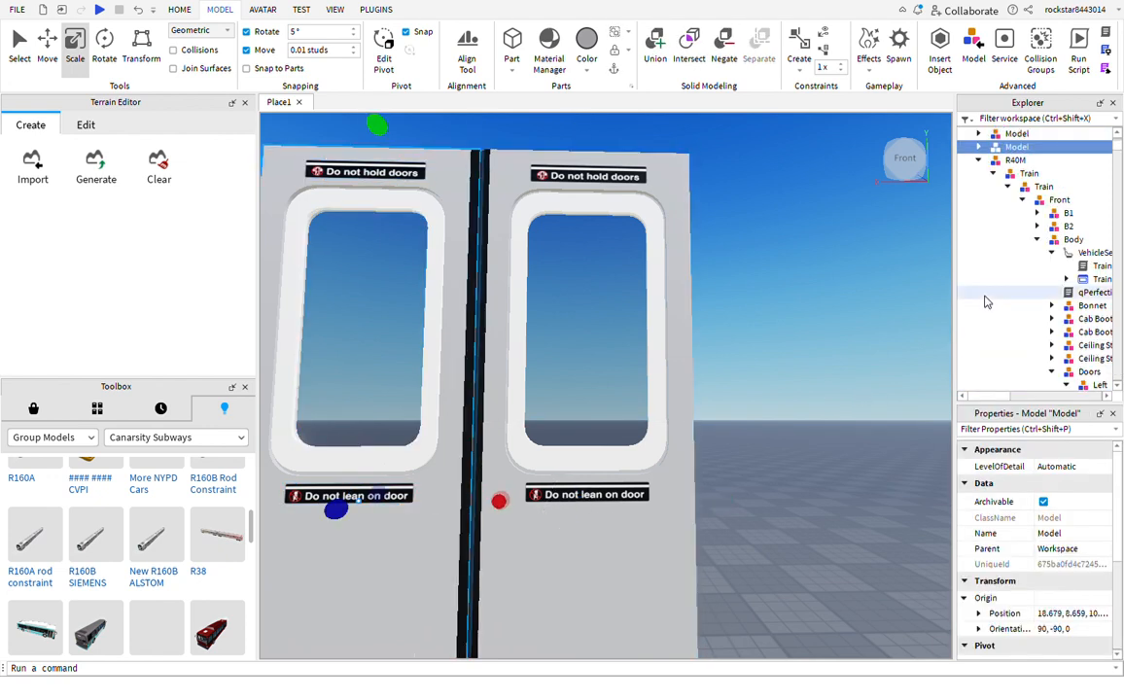
{"action": "scroll", "coordinate": [983, 295], "scroll_direction": "up", "scroll_amount": 3}
{"action": "left_click", "coordinate": [978, 213]}
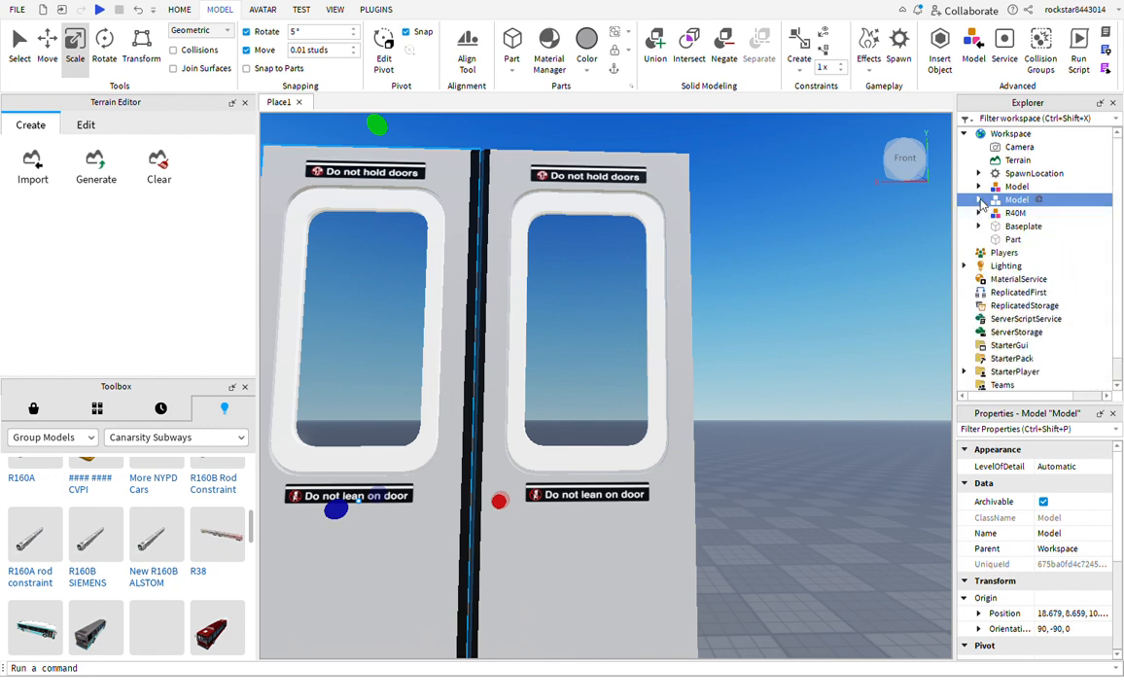
{"action": "left_click", "coordinate": [978, 199]}
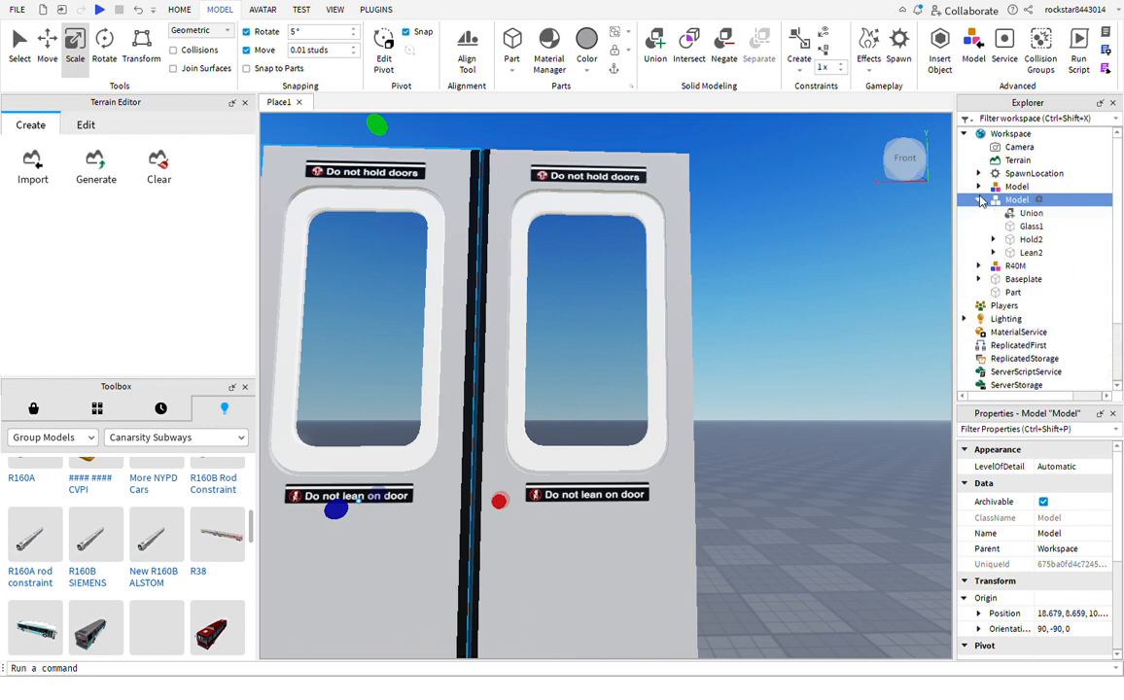
{"action": "left_click", "coordinate": [978, 200]}
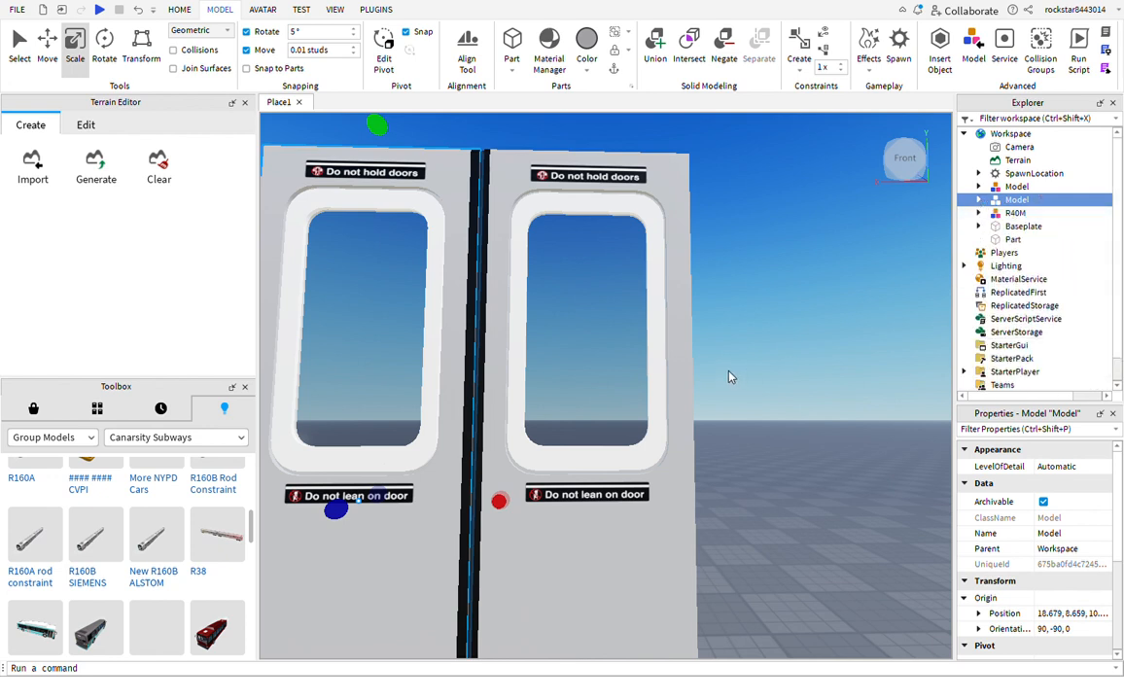
Copy the origin position of the door leaf model nearest the car end
{"action": "key", "text": "f"}
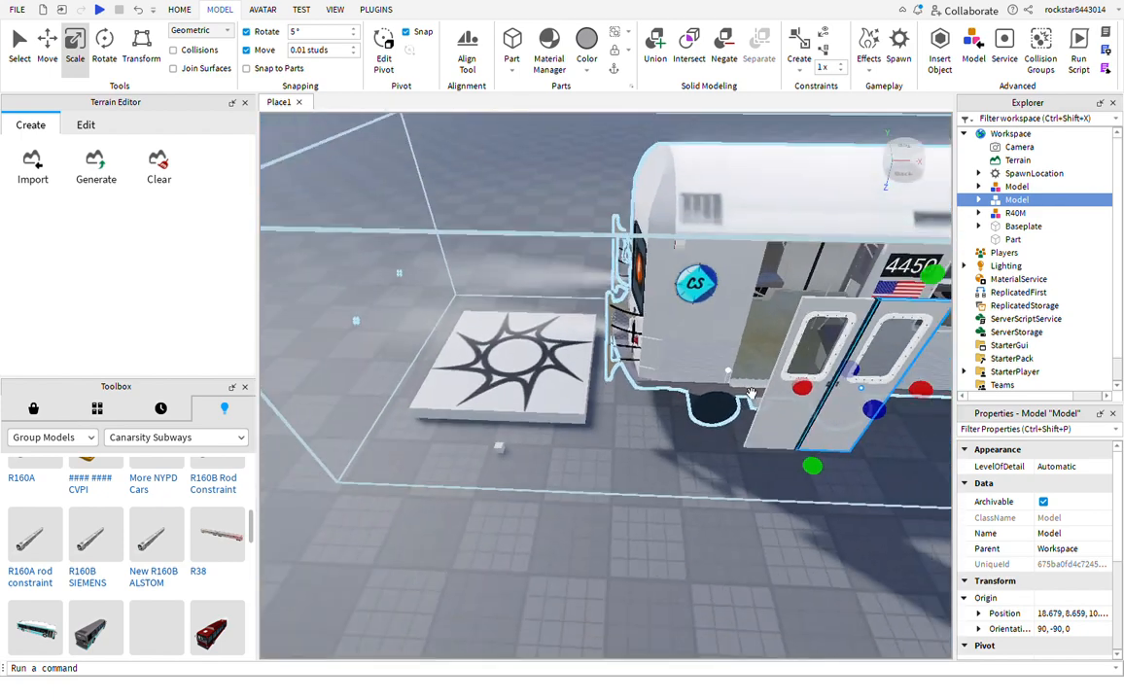
{"action": "mouse_move", "coordinate": [752, 393]}
{"action": "right_mouse_down"}
{"action": "mouse_move", "coordinate": [730, 377]}
{"action": "mouse_move", "coordinate": [753, 392]}
{"action": "right_mouse_up"}
{"action": "key", "text": "a"}
{"action": "key", "text": "w"}
{"action": "key", "text": "d"}
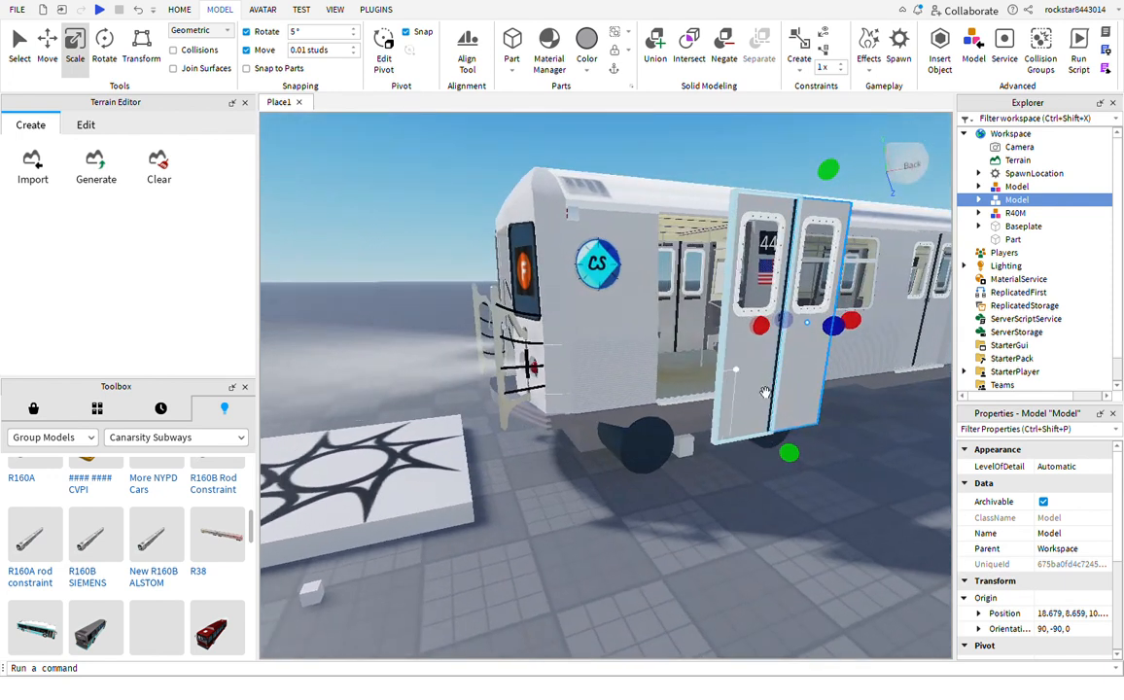
{"action": "left_click", "coordinate": [765, 394]}
{"action": "scroll", "coordinate": [967, 508], "scroll_direction": "down", "scroll_amount": 2}
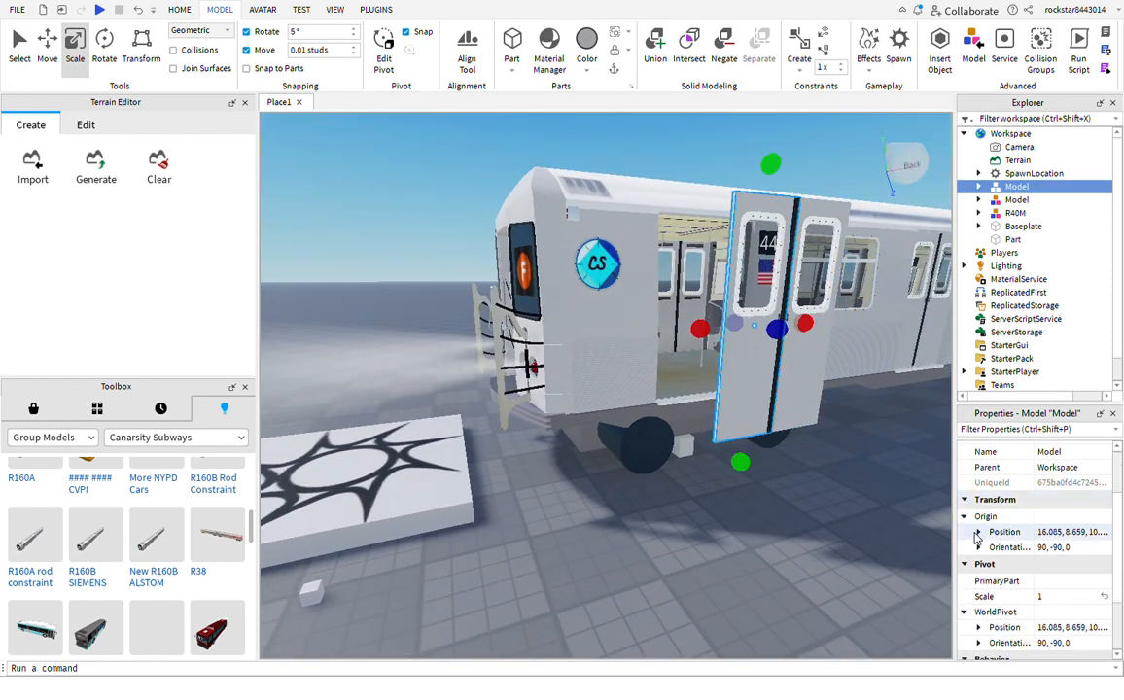
{"action": "left_click", "coordinate": [978, 534]}
{"action": "key", "text": "ctrl+c"}
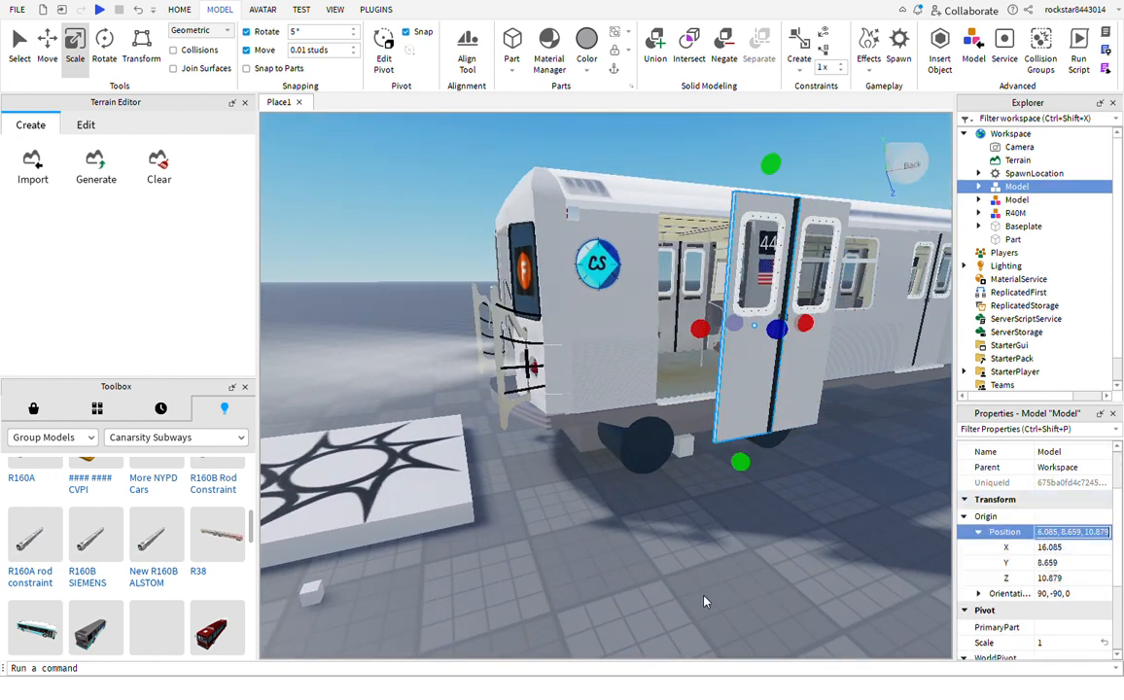
Move the loose small part to the door leaf and set its origin position to the copied 16.085, 8.659, 10.879
{"action": "left_click_drag", "start_coordinate": [313, 594], "coordinate": [728, 351]}
{"action": "scroll", "coordinate": [1034, 531], "scroll_direction": "down", "scroll_amount": 3}
{"action": "scroll", "coordinate": [1035, 531], "scroll_direction": "up", "scroll_amount": 1}
{"action": "scroll", "coordinate": [1035, 531], "scroll_direction": "down", "scroll_amount": 1}
{"action": "left_click", "coordinate": [1072, 623]}
{"action": "key", "text": "ctrl+v"}
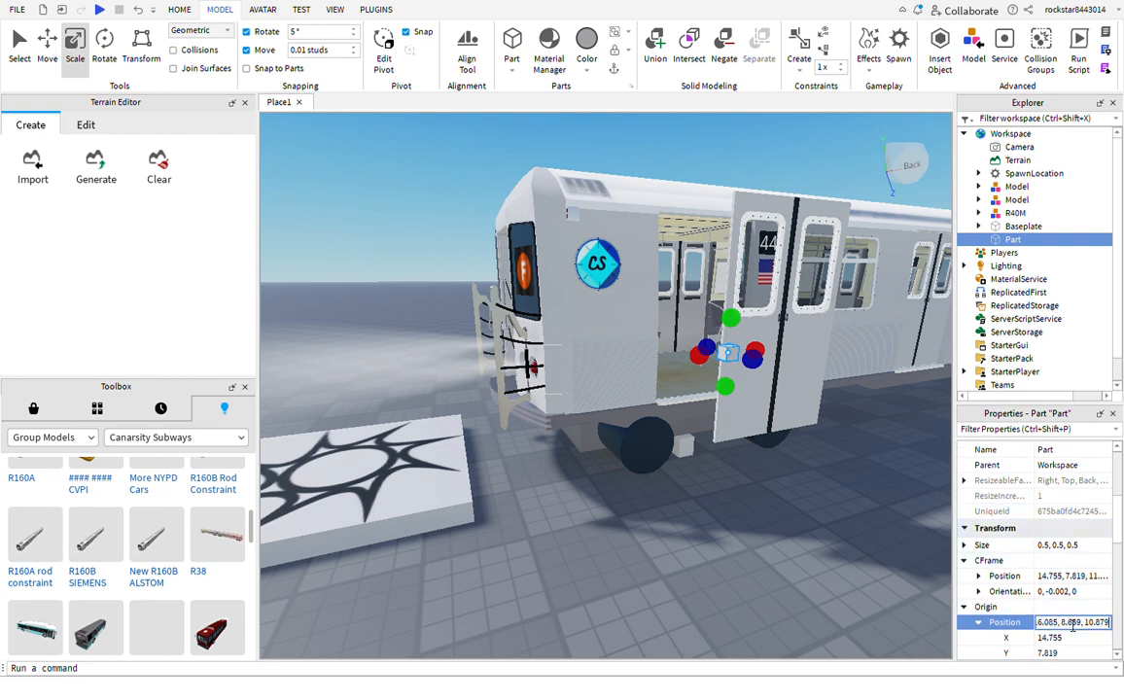
{"action": "key", "text": "Return"}
Select both door leaf models and bring up the F3X collision options for them
{"action": "mouse_move", "coordinate": [854, 533]}
{"action": "right_mouse_down"}
{"action": "mouse_move", "coordinate": [886, 550]}
{"action": "mouse_move", "coordinate": [855, 532]}
{"action": "right_mouse_up"}
{"action": "key", "text": "w"}
{"action": "key", "text": "d"}
{"action": "key", "text": "d"}
{"action": "key", "text": "w"}
{"action": "key", "text": "s"}
{"action": "scroll", "coordinate": [855, 533], "scroll_direction": "up", "scroll_amount": 3}
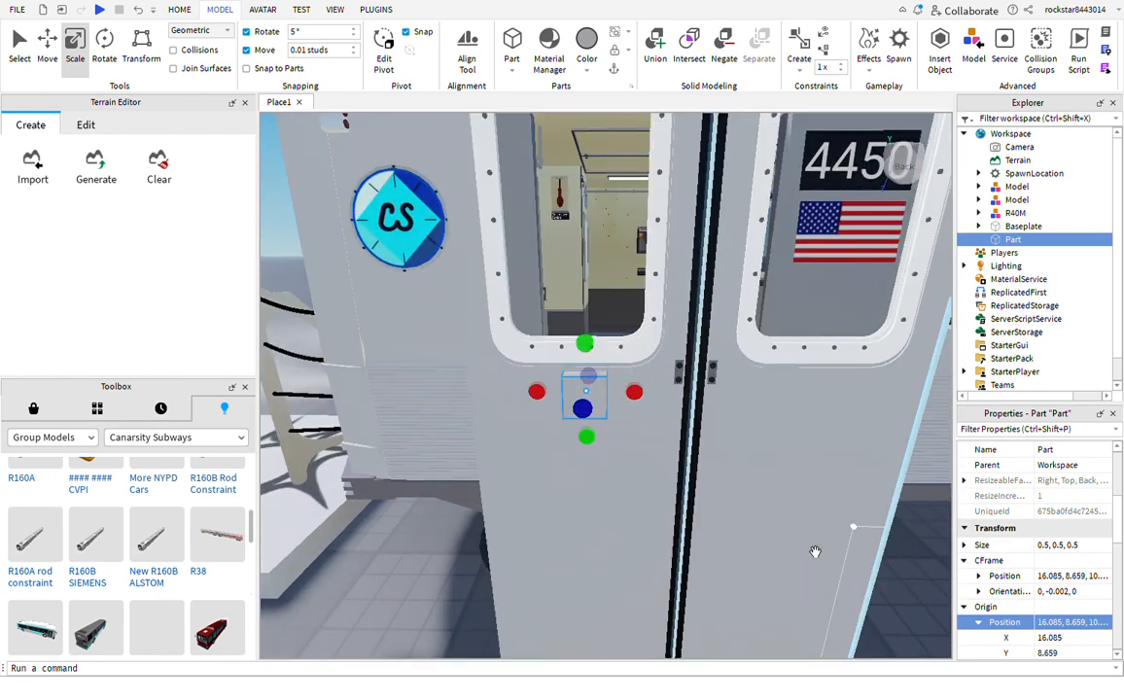
{"action": "left_click", "coordinate": [675, 537]}
{"action": "left_click", "coordinate": [782, 564], "text": "ctrl"}
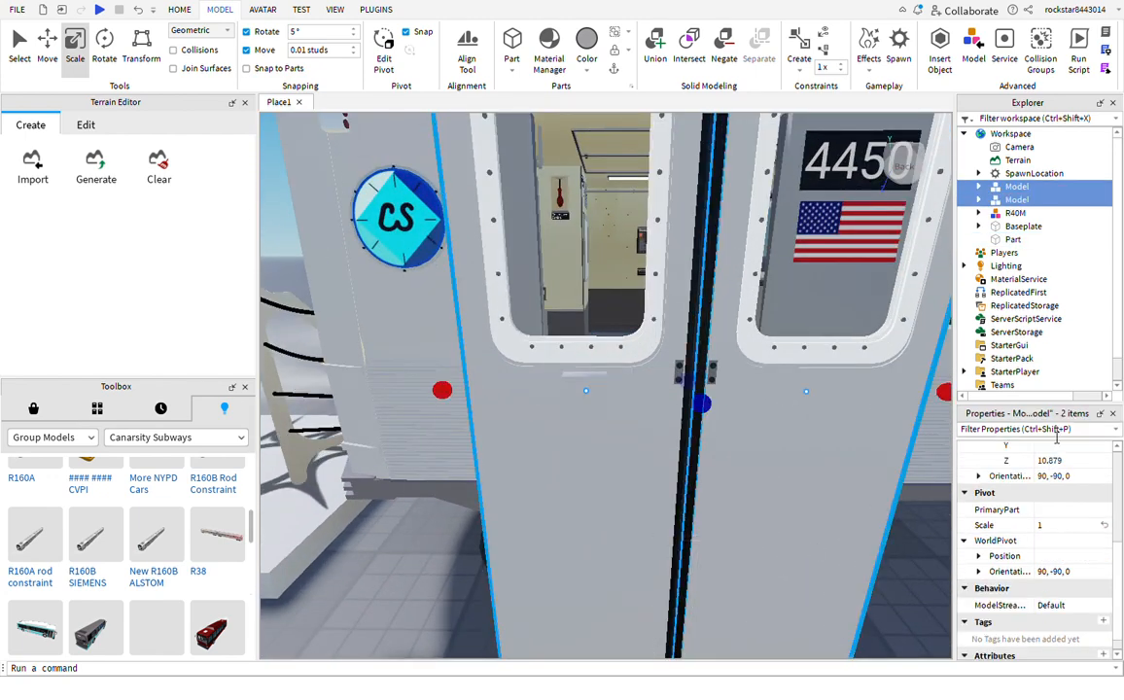
{"action": "left_click", "coordinate": [376, 10]}
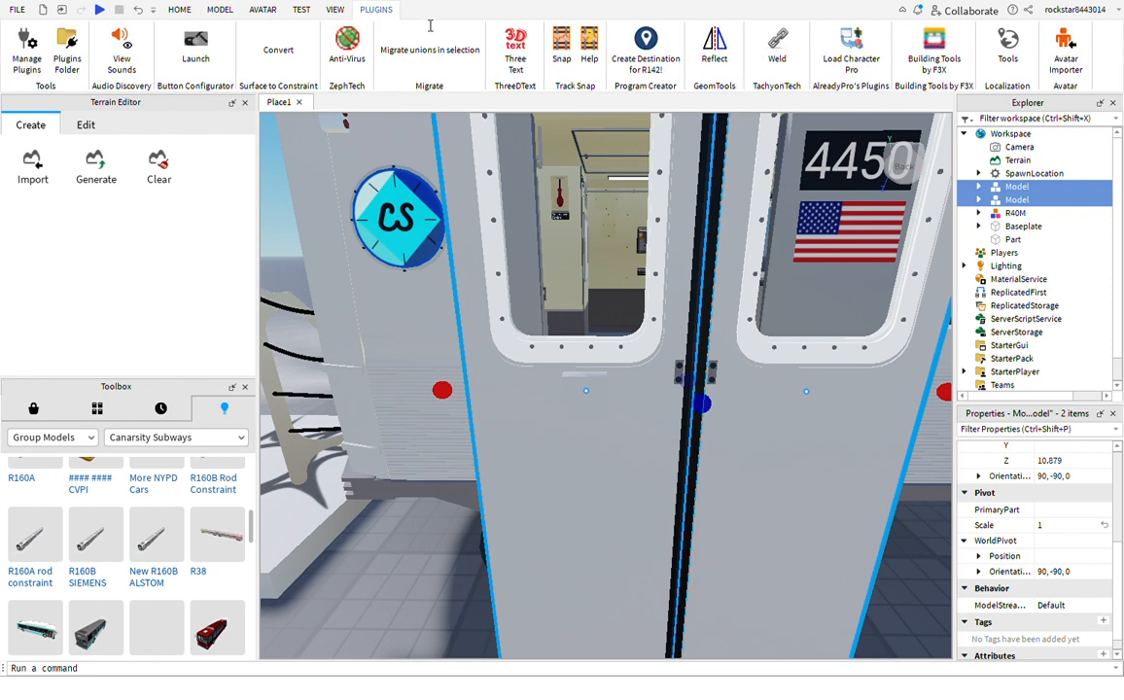
{"action": "left_click", "coordinate": [934, 53]}
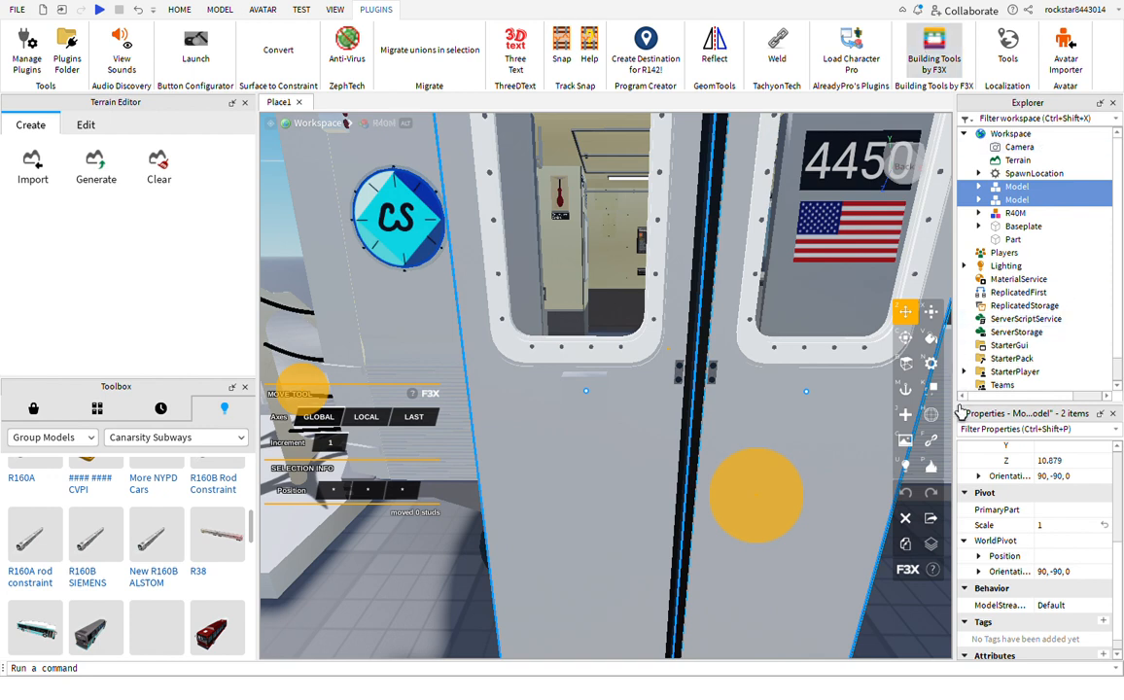
{"action": "key", "text": "k"}
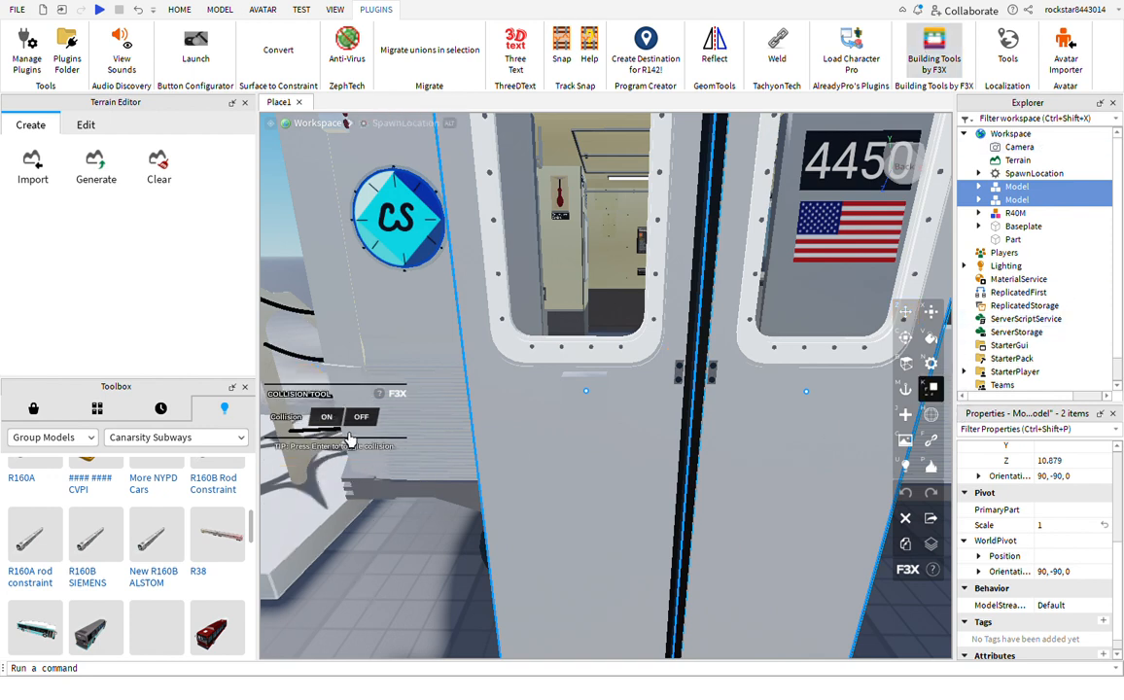
{"action": "left_click", "coordinate": [933, 61]}
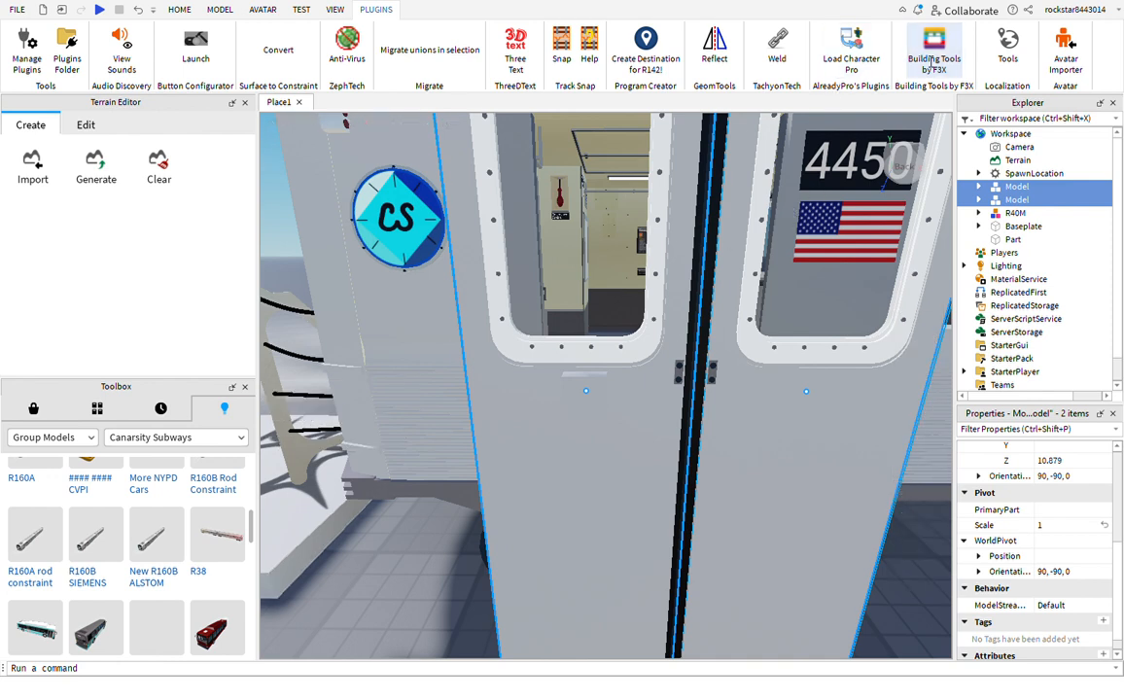
Move the small part along the car to the outer edge of the leaf nearest the car end, at X 14.456
{"action": "key", "text": "ctrl+3"}
{"action": "left_click", "coordinate": [616, 406], "text": "alt"}
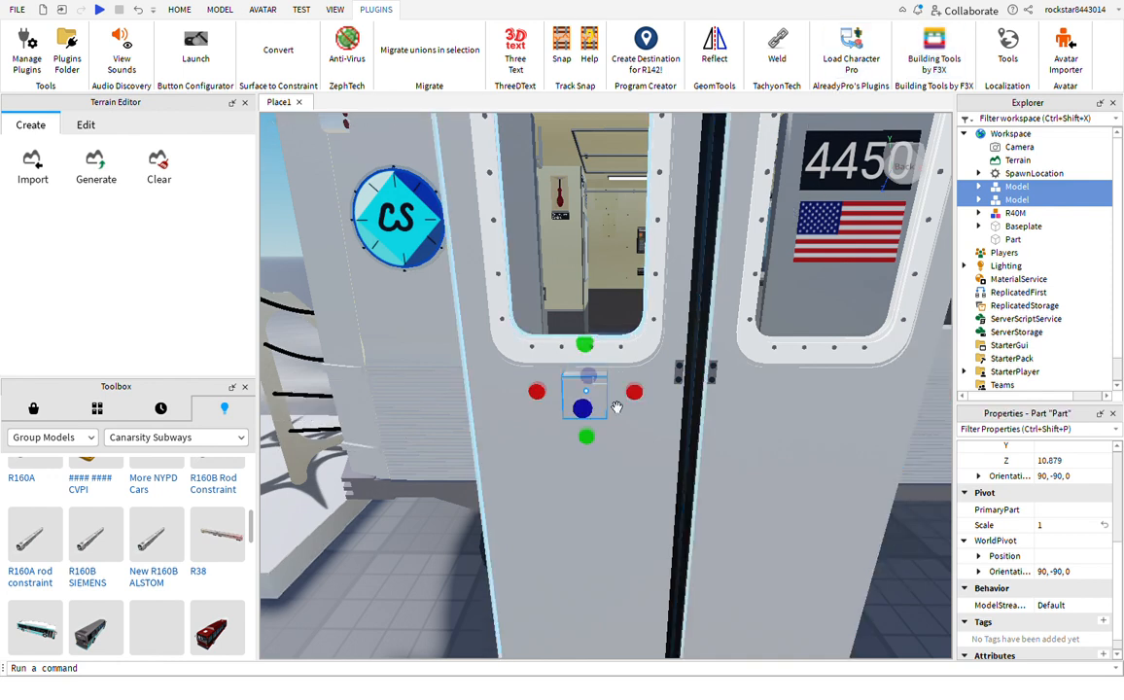
{"action": "left_click", "coordinate": [179, 9]}
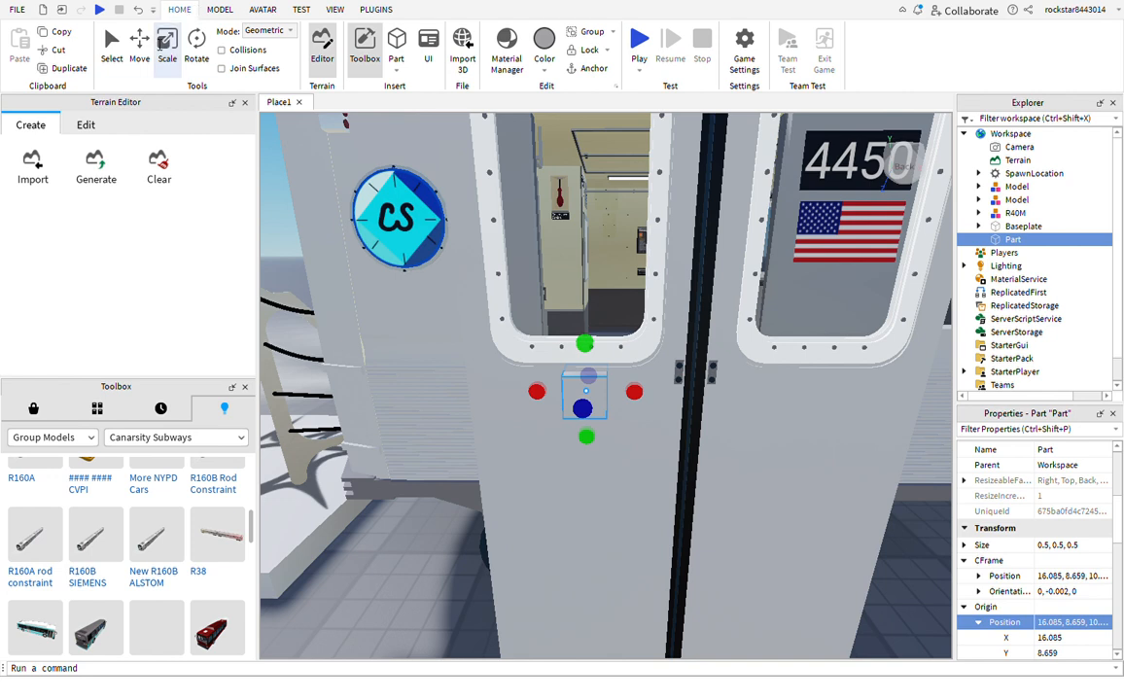
{"action": "left_click", "coordinate": [145, 51]}
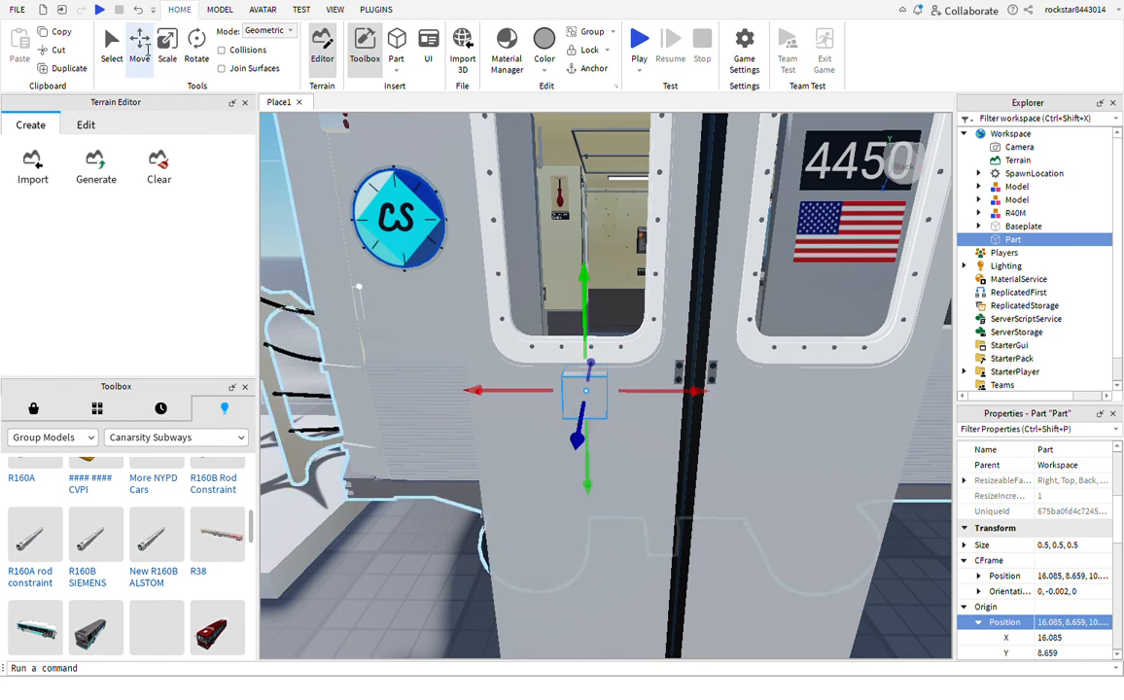
{"action": "left_click_drag", "start_coordinate": [681, 391], "coordinate": [411, 391]}
{"action": "left_click", "coordinate": [222, 50]}
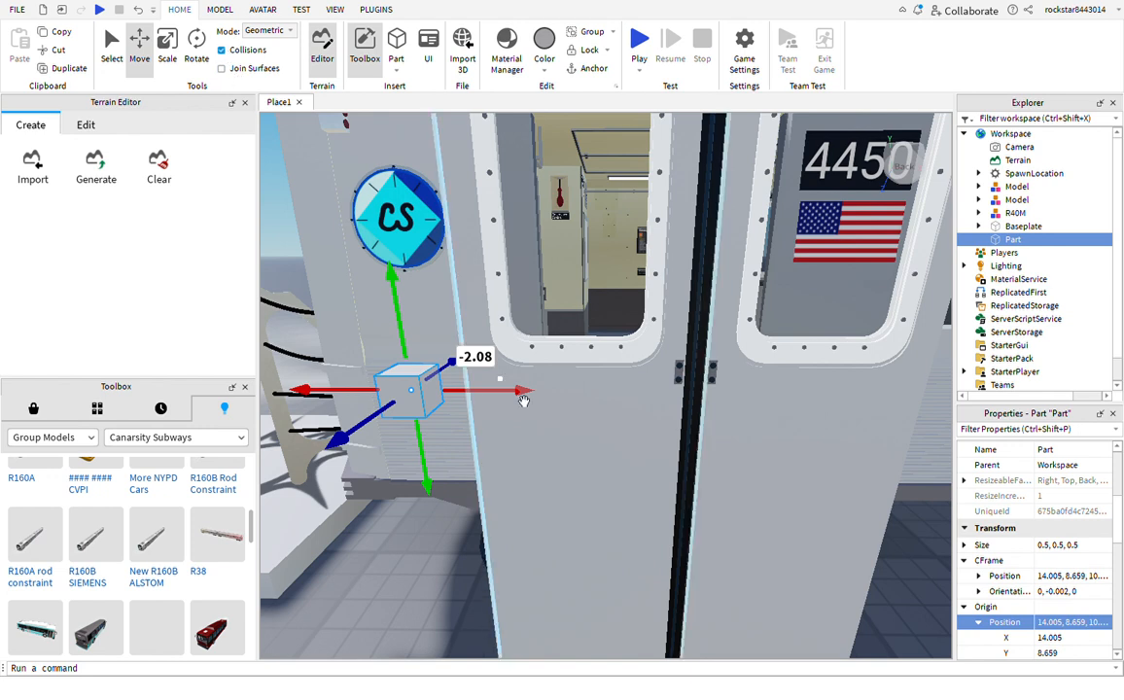
{"action": "left_click_drag", "start_coordinate": [524, 391], "coordinate": [707, 429]}
{"action": "right_click_drag", "start_coordinate": [707, 429], "coordinate": [705, 428]}
{"action": "scroll", "coordinate": [706, 429], "scroll_direction": "down", "scroll_amount": 2}
{"action": "scroll", "coordinate": [707, 427], "scroll_direction": "up", "scroll_amount": 2}
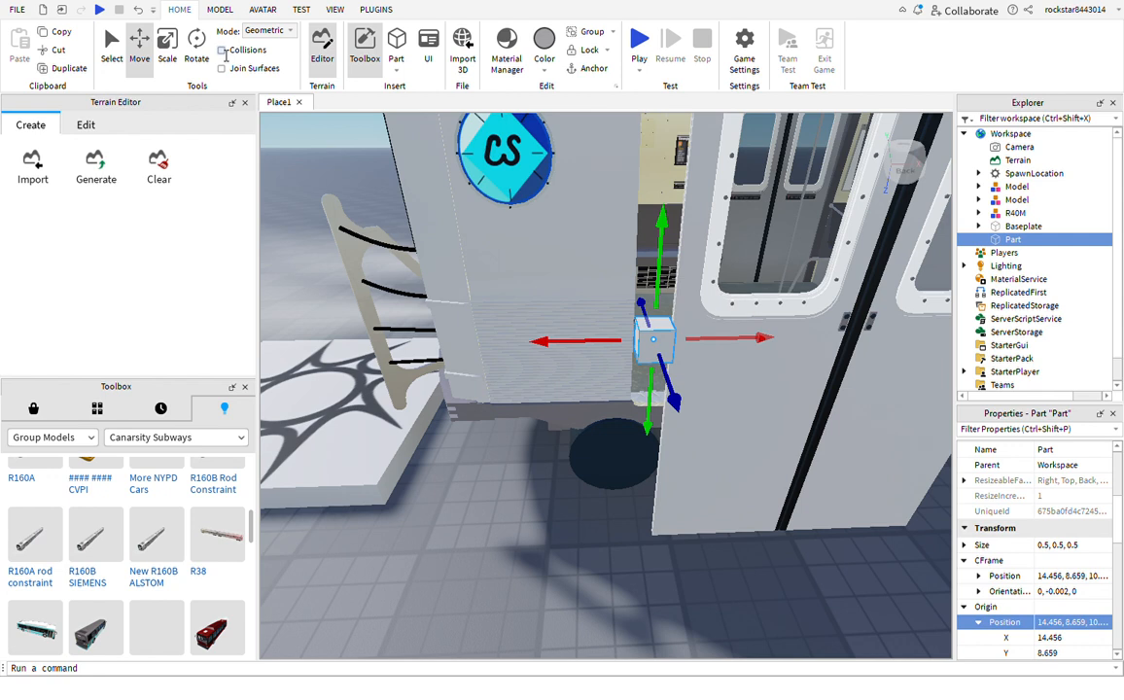
Duplicate the small part and move the copy 5.804 studs to the outer edge of the other door leaf
{"action": "key", "text": "ctrl+d"}
{"action": "scroll", "coordinate": [611, 349], "scroll_direction": "down", "scroll_amount": 2}
{"action": "right_click_drag", "start_coordinate": [610, 349], "coordinate": [611, 349]}
{"action": "key", "text": "d"}
{"action": "left_click_drag", "start_coordinate": [542, 388], "coordinate": [689, 397]}
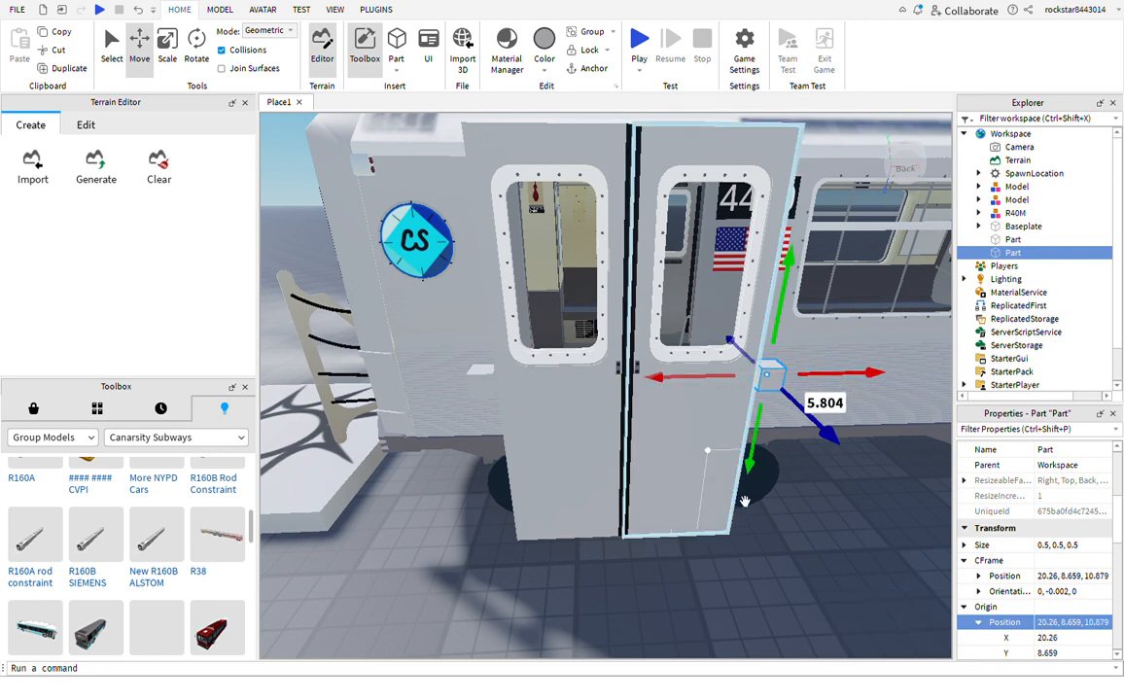
{"action": "key", "text": "w"}
{"action": "right_click_drag", "start_coordinate": [751, 562], "coordinate": [779, 587]}
{"action": "key", "text": "w"}
{"action": "key", "text": "s"}
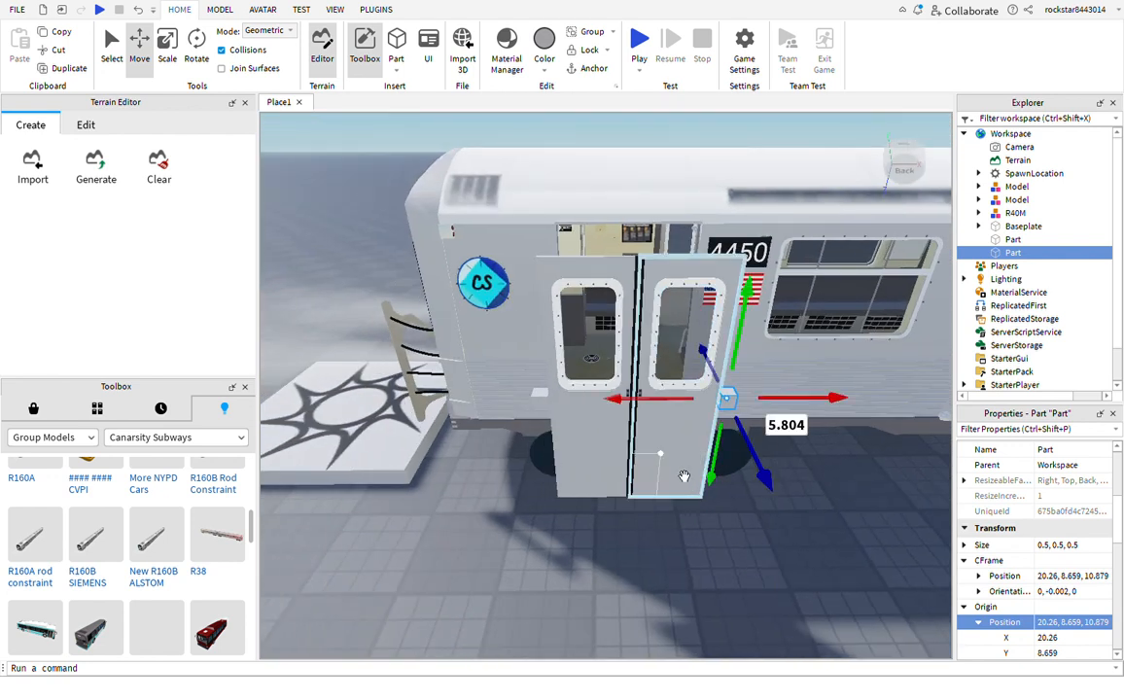
Reopen the F3X collision options with both door leaf models selected, leaving the two small parts out
{"action": "left_click", "coordinate": [685, 476]}
{"action": "left_click", "coordinate": [629, 477], "text": "shift"}
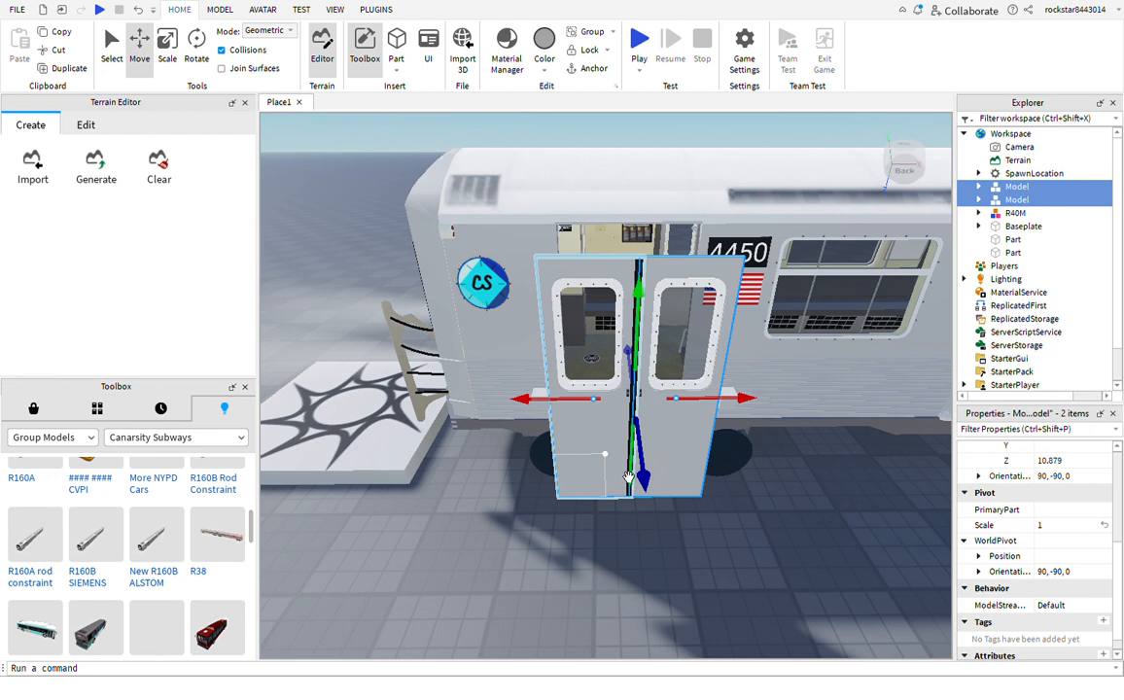
{"action": "left_click", "coordinate": [377, 9]}
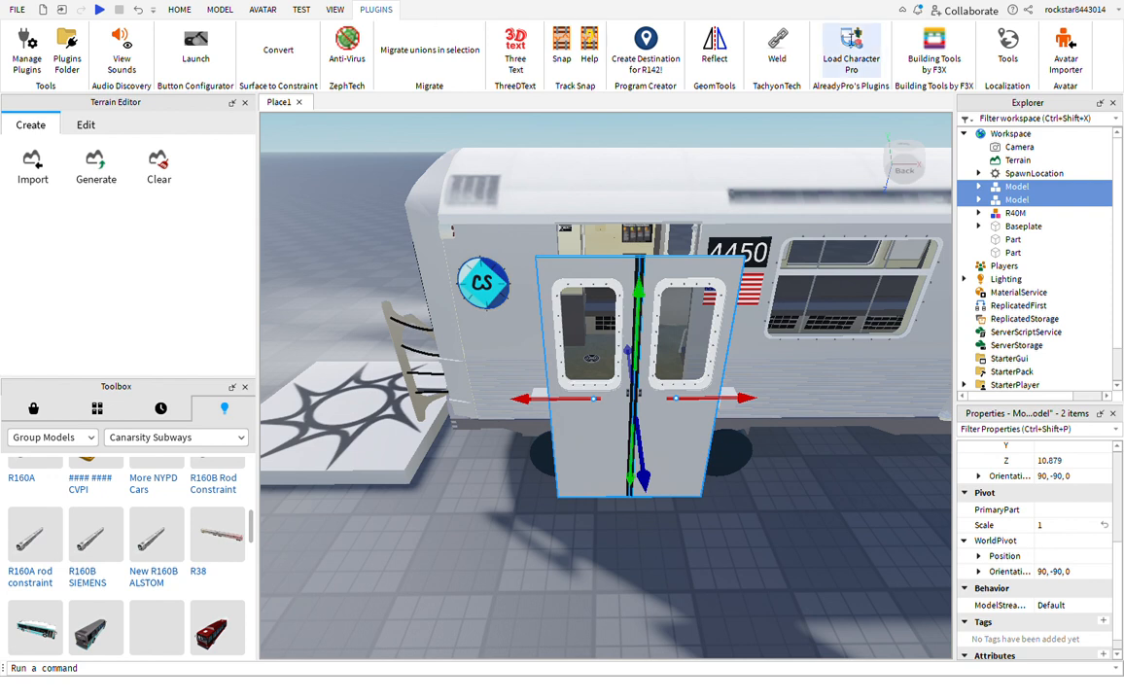
{"action": "left_click", "coordinate": [933, 54]}
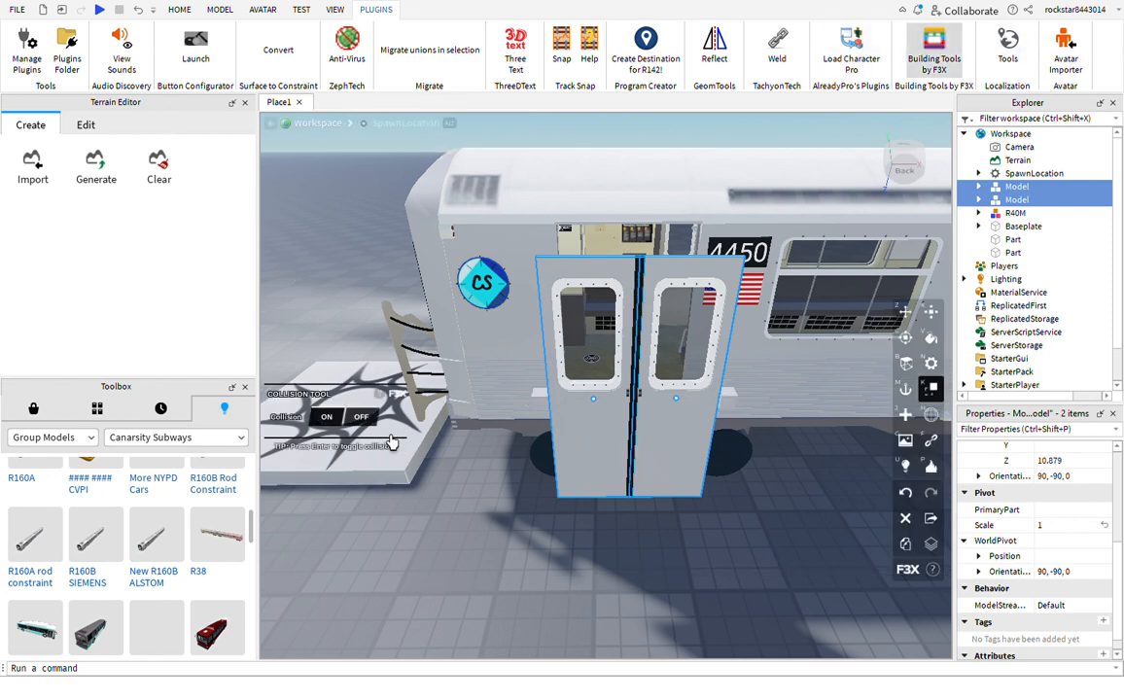
{"action": "left_click", "coordinate": [935, 51]}
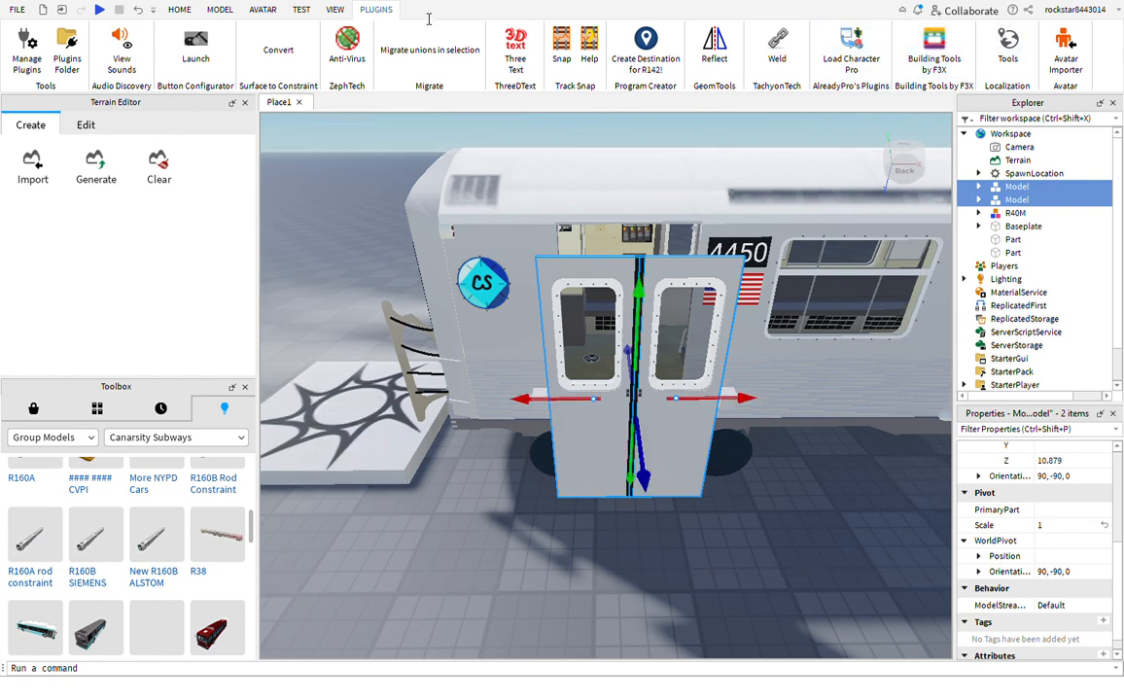
Anchor the two small parts at the outer edges of the door leaves
{"action": "left_click", "coordinate": [180, 11]}
{"action": "left_click", "coordinate": [501, 483]}
{"action": "scroll", "coordinate": [501, 484], "scroll_direction": "up", "scroll_amount": 6}
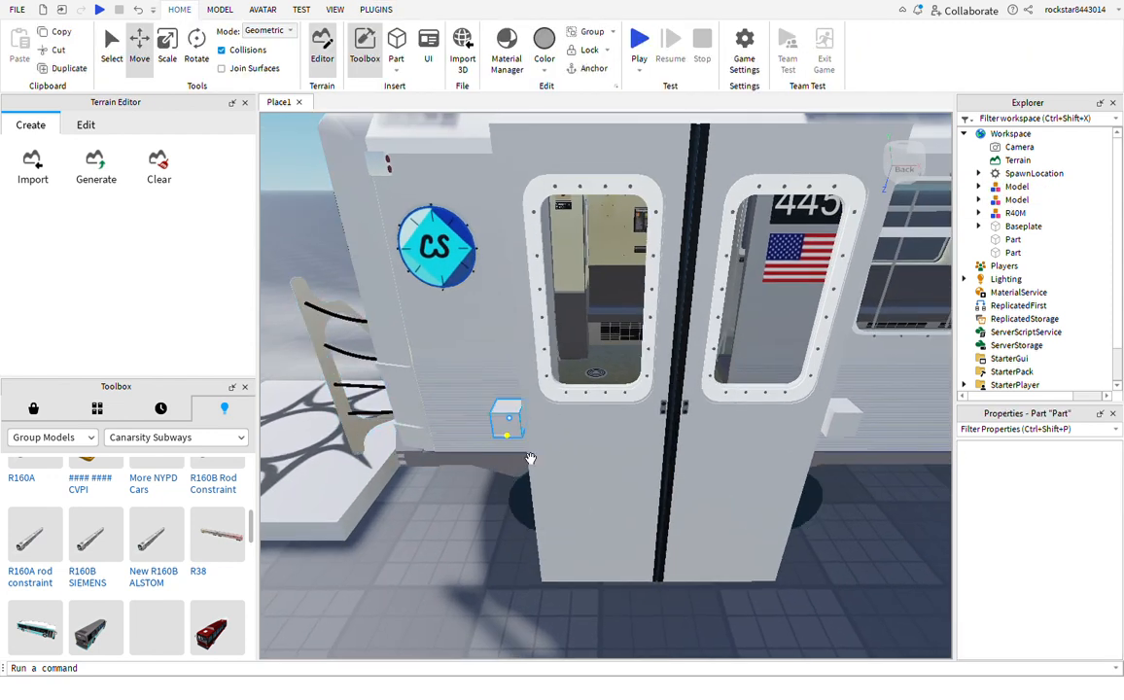
{"action": "left_click", "coordinate": [506, 416]}
{"action": "left_click", "coordinate": [844, 418], "text": "ctrl"}
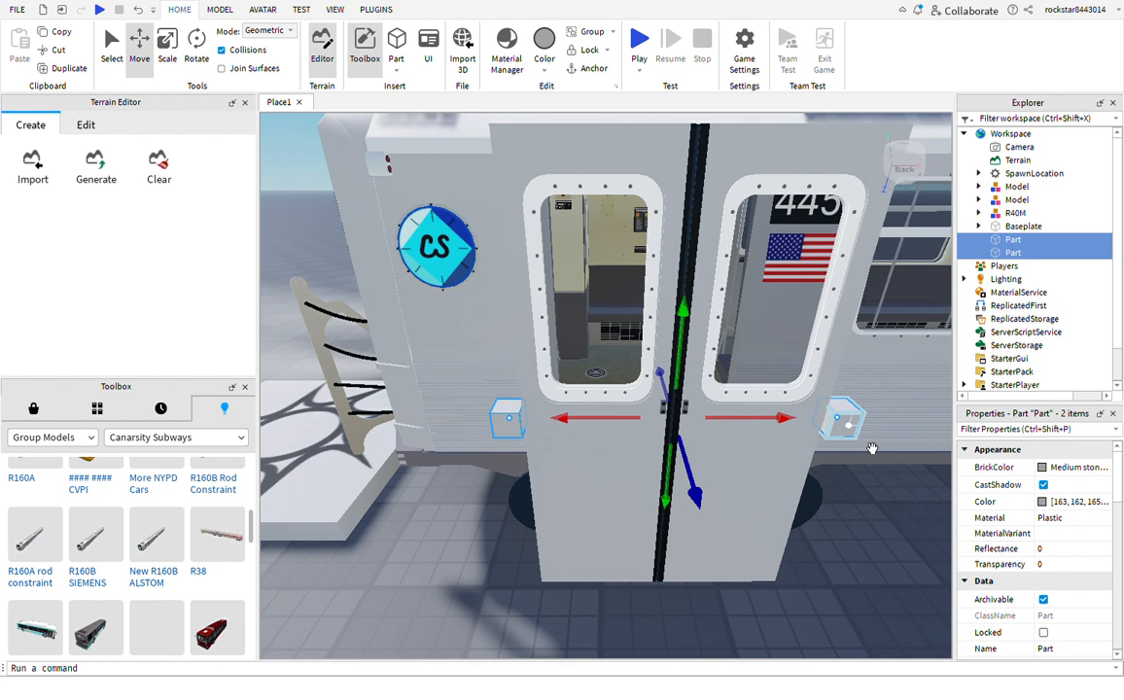
{"action": "left_click", "coordinate": [585, 72]}
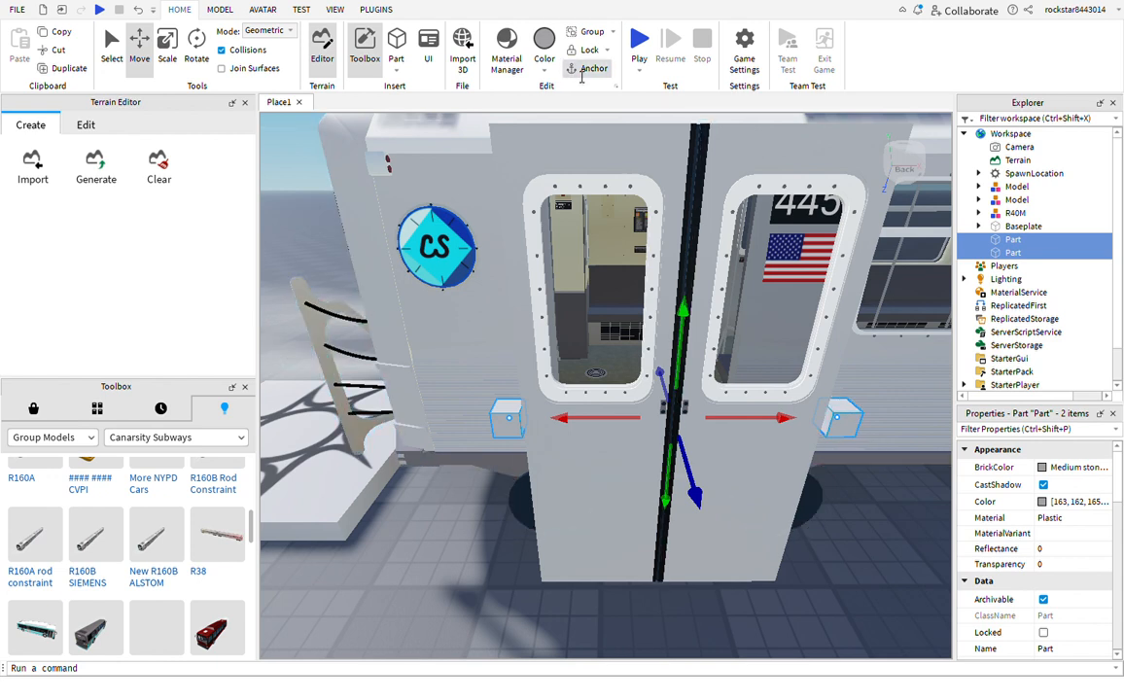
{"action": "left_click", "coordinate": [464, 547]}
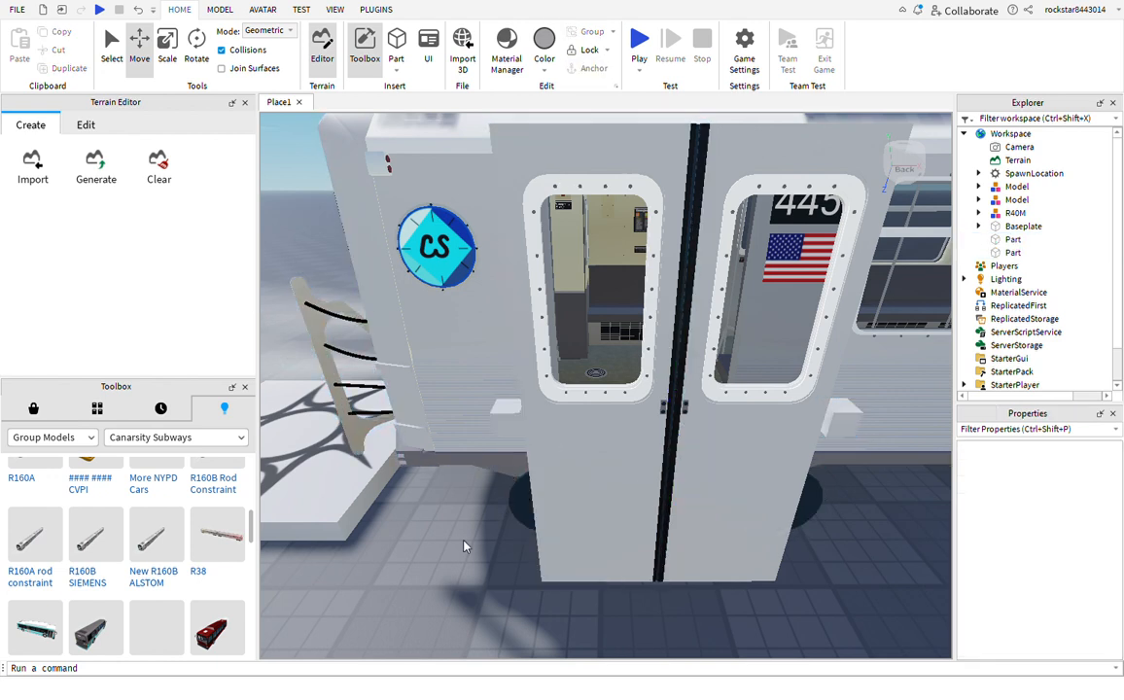
Set the move increment to 5 studs and move the leaf beside the 4450 number, with its small part, 5 studs toward the car body
{"action": "key", "text": "w"}
{"action": "mouse_move", "coordinate": [464, 541]}
{"action": "right_mouse_down"}
{"action": "mouse_move", "coordinate": [486, 564]}
{"action": "mouse_move", "coordinate": [467, 547]}
{"action": "mouse_move", "coordinate": [502, 557]}
{"action": "mouse_move", "coordinate": [462, 547]}
{"action": "mouse_move", "coordinate": [486, 564]}
{"action": "mouse_move", "coordinate": [464, 544]}
{"action": "right_mouse_up"}
{"action": "key", "text": "a"}
{"action": "key", "text": "a"}
{"action": "key", "text": "s"}
{"action": "scroll", "coordinate": [464, 544], "scroll_direction": "down", "scroll_amount": 3}
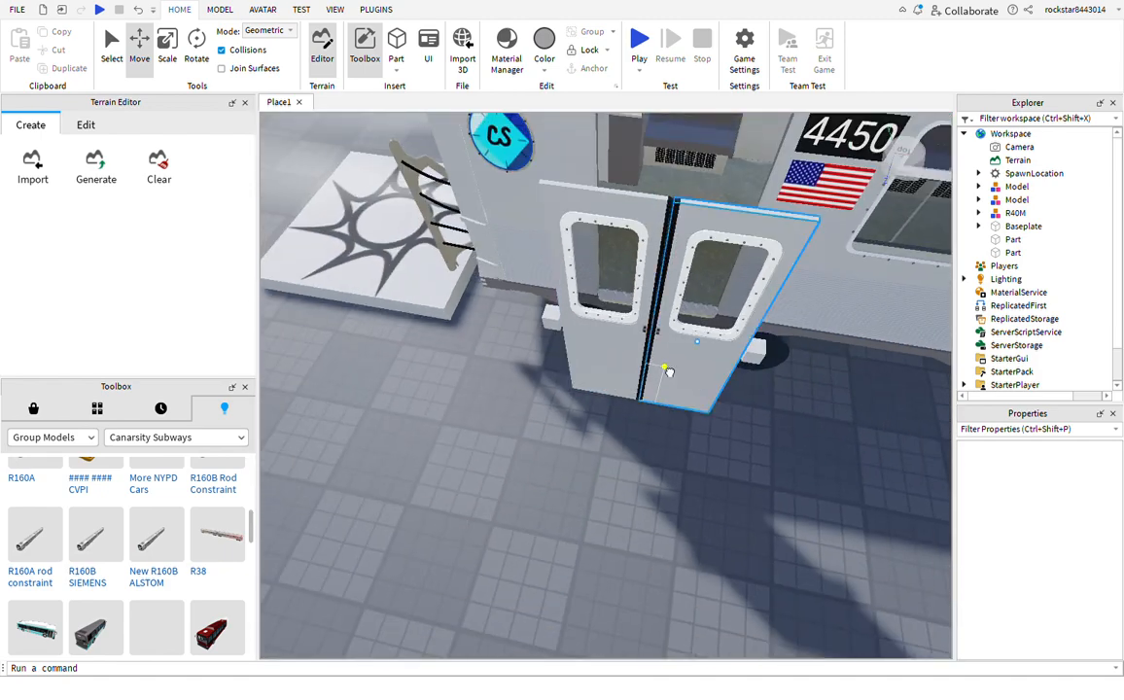
{"action": "left_click", "coordinate": [669, 372]}
{"action": "left_click", "coordinate": [755, 354], "text": "ctrl"}
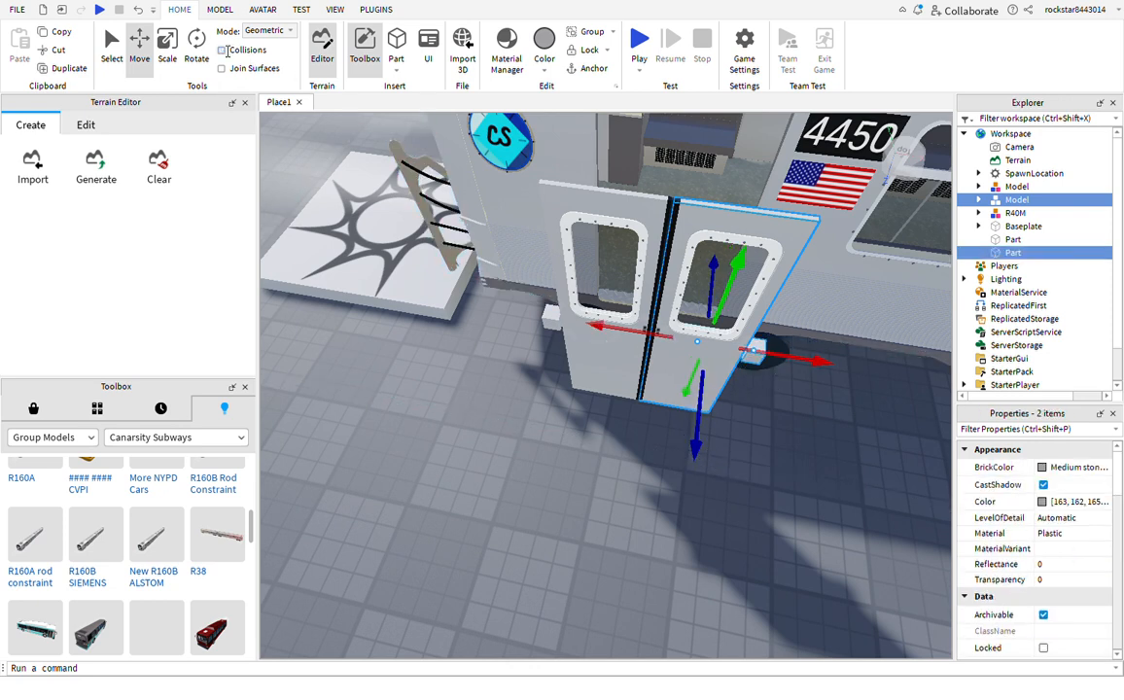
{"action": "left_click", "coordinate": [219, 10]}
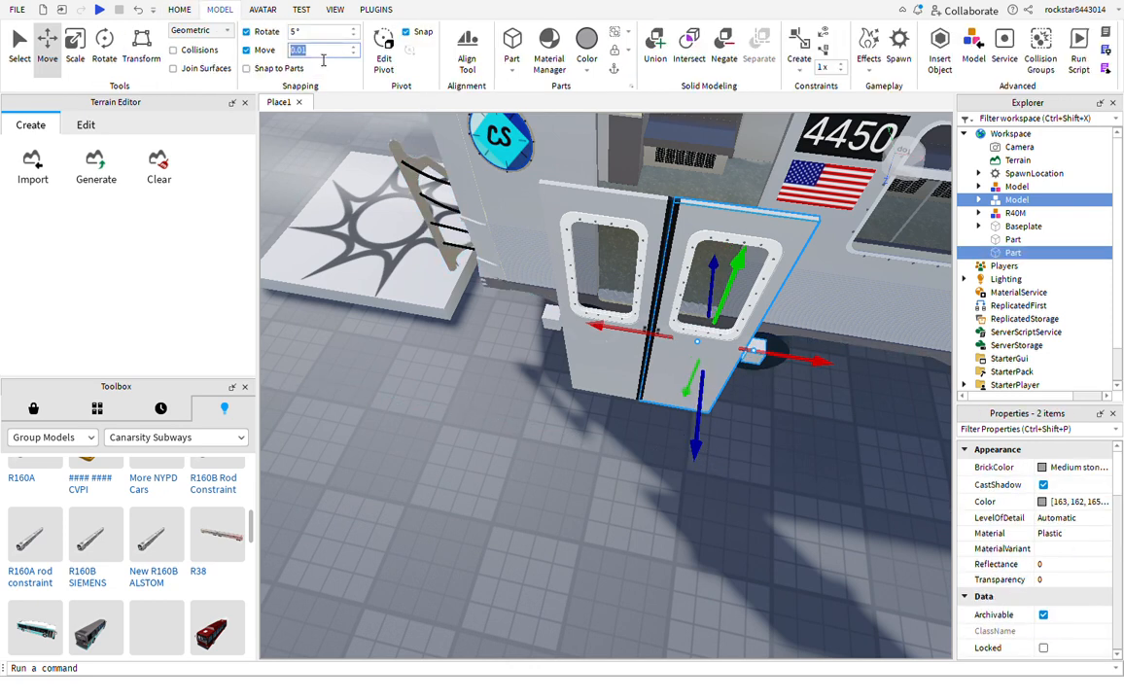
{"action": "right_click_drag", "start_coordinate": [613, 421], "coordinate": [612, 421]}
{"action": "key", "text": "d"}
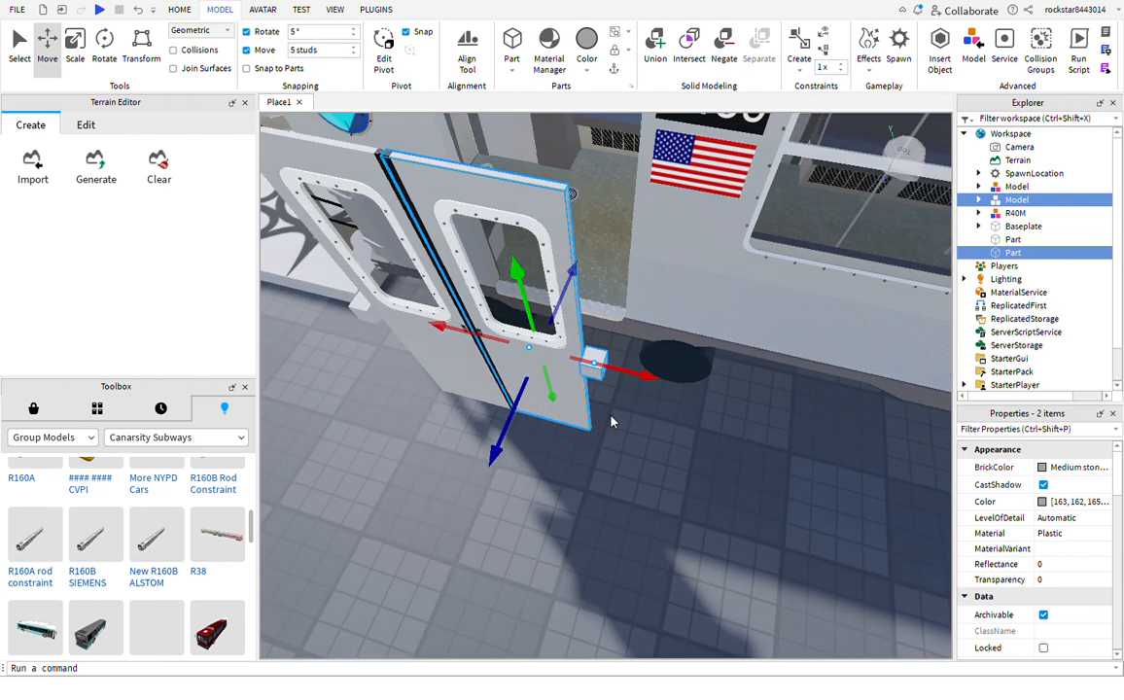
{"action": "left_click_drag", "start_coordinate": [533, 445], "coordinate": [569, 317]}
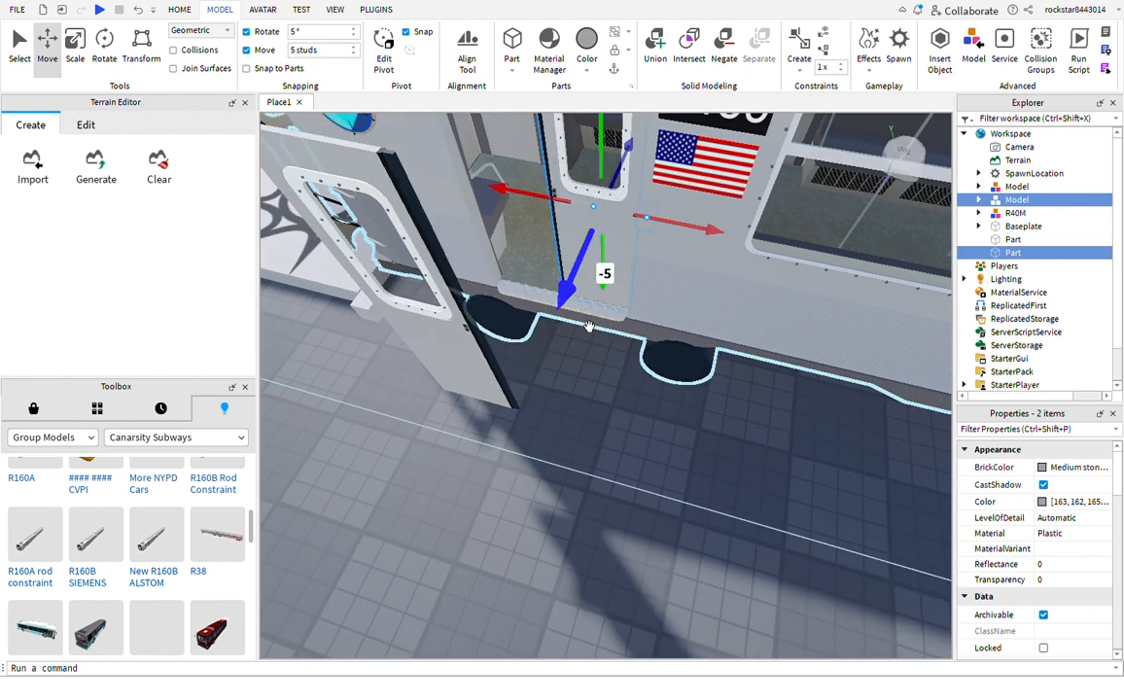
Slide the leaf and its small part along the car by 2 studs at a 1-stud increment and by 0.5 studs at a 0.5-stud increment
{"action": "left_click", "coordinate": [319, 49]}
{"action": "type", "text": "1"}
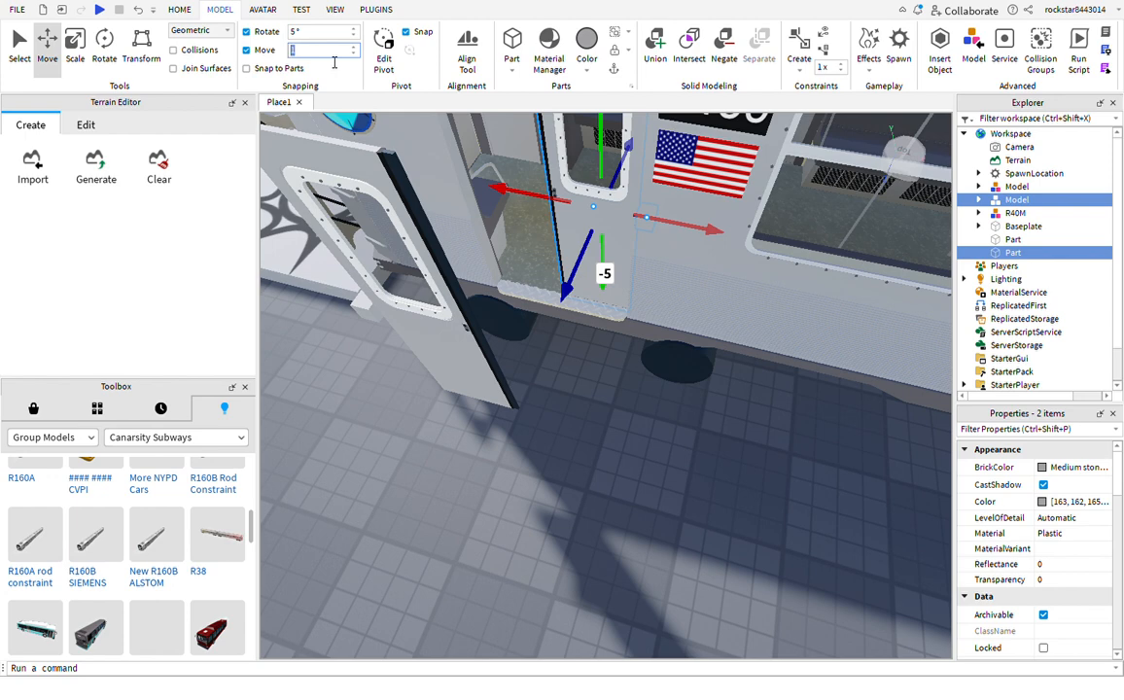
{"action": "right_click_drag", "start_coordinate": [519, 457], "coordinate": [520, 461]}
{"action": "key", "text": "w"}
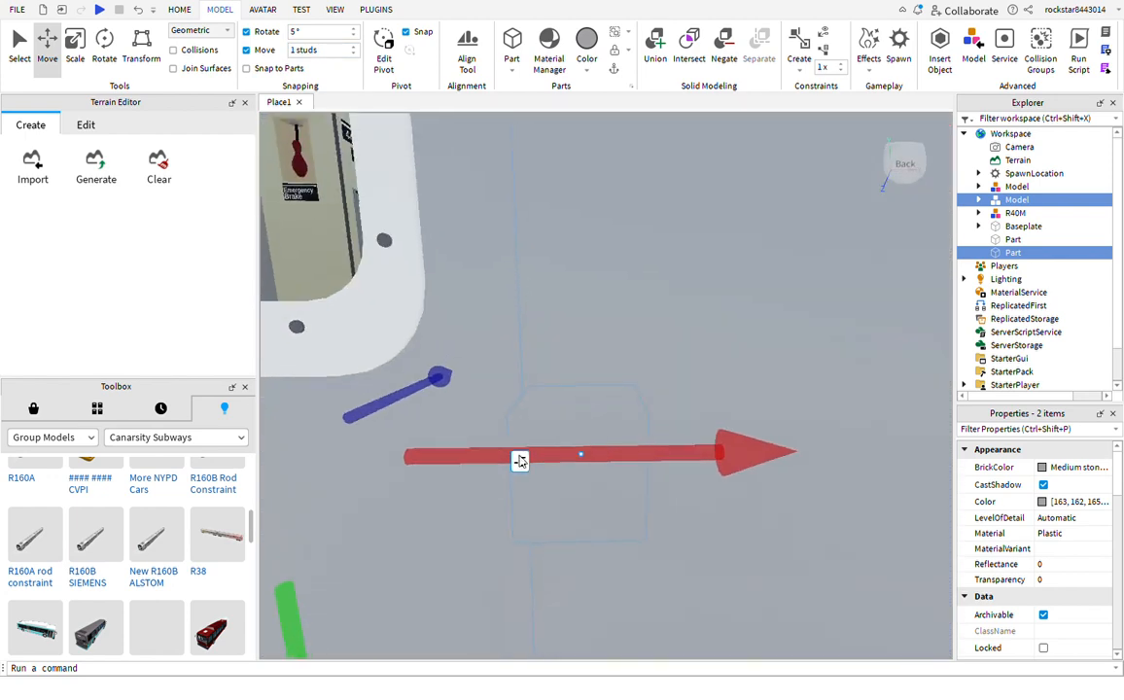
{"action": "scroll", "coordinate": [520, 461], "scroll_direction": "down", "scroll_amount": 3}
{"action": "left_click_drag", "start_coordinate": [600, 431], "coordinate": [753, 427]}
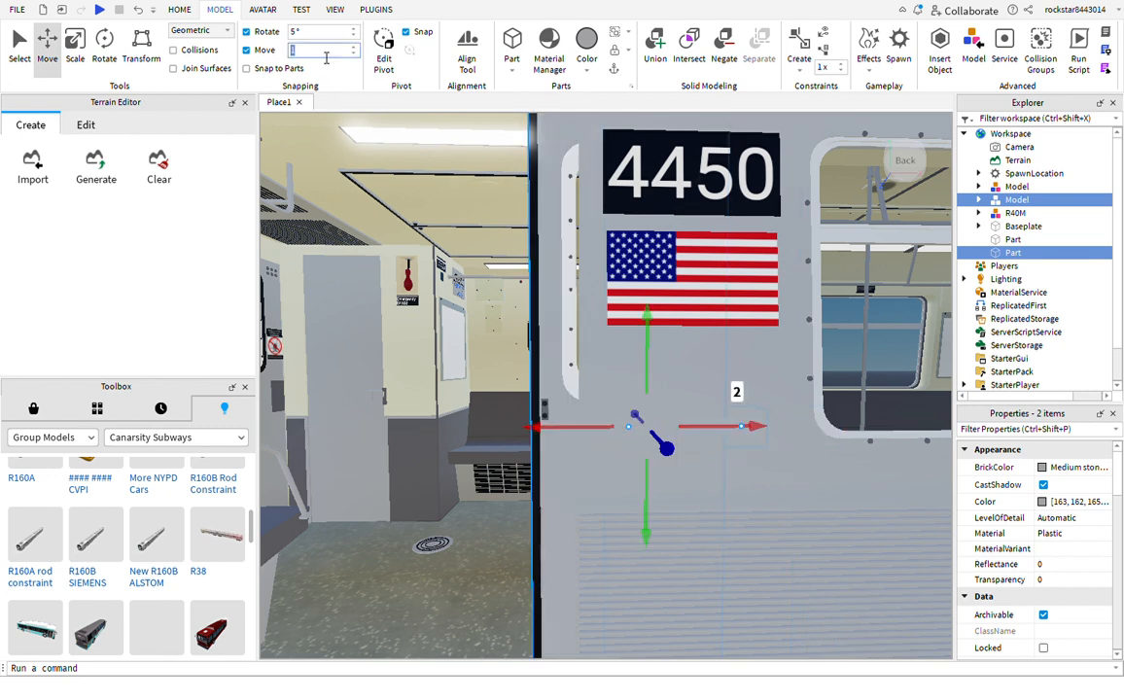
{"action": "left_click_drag", "start_coordinate": [548, 439], "coordinate": [583, 435]}
{"action": "mouse_move", "coordinate": [593, 444]}
{"action": "right_mouse_down"}
{"action": "mouse_move", "coordinate": [589, 429]}
{"action": "mouse_move", "coordinate": [594, 449]}
{"action": "right_mouse_up"}
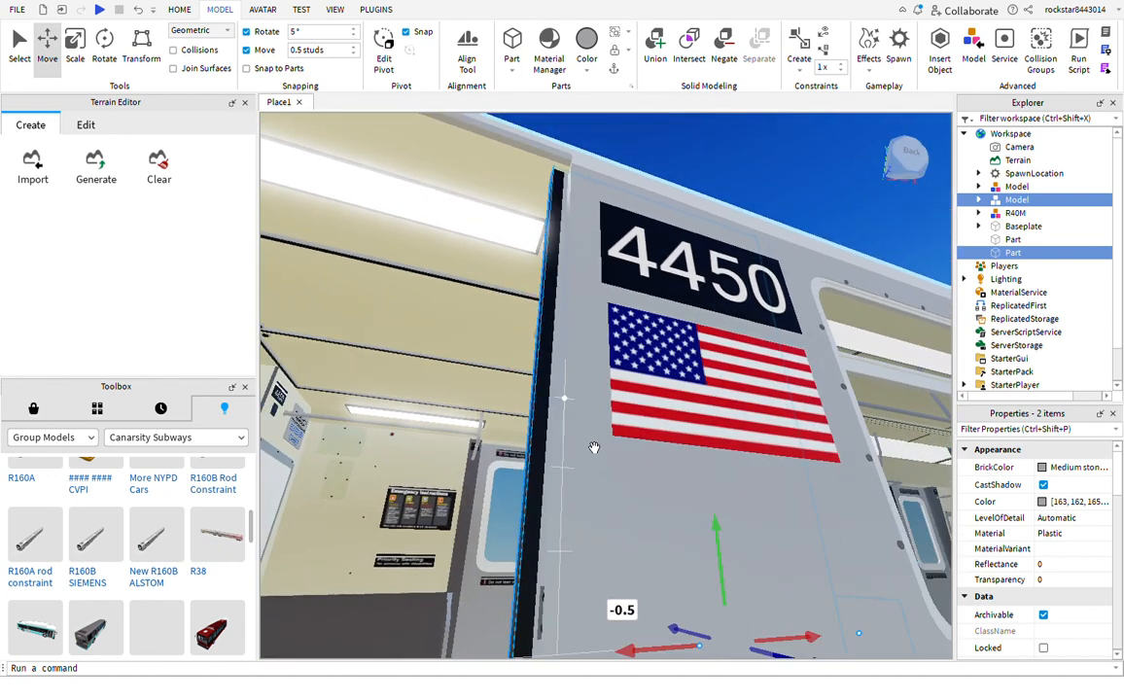
Try to nudge the selected leaf and its small part along the car at move increments of 0.25 and 0.2 studs
{"action": "left_click", "coordinate": [305, 54]}
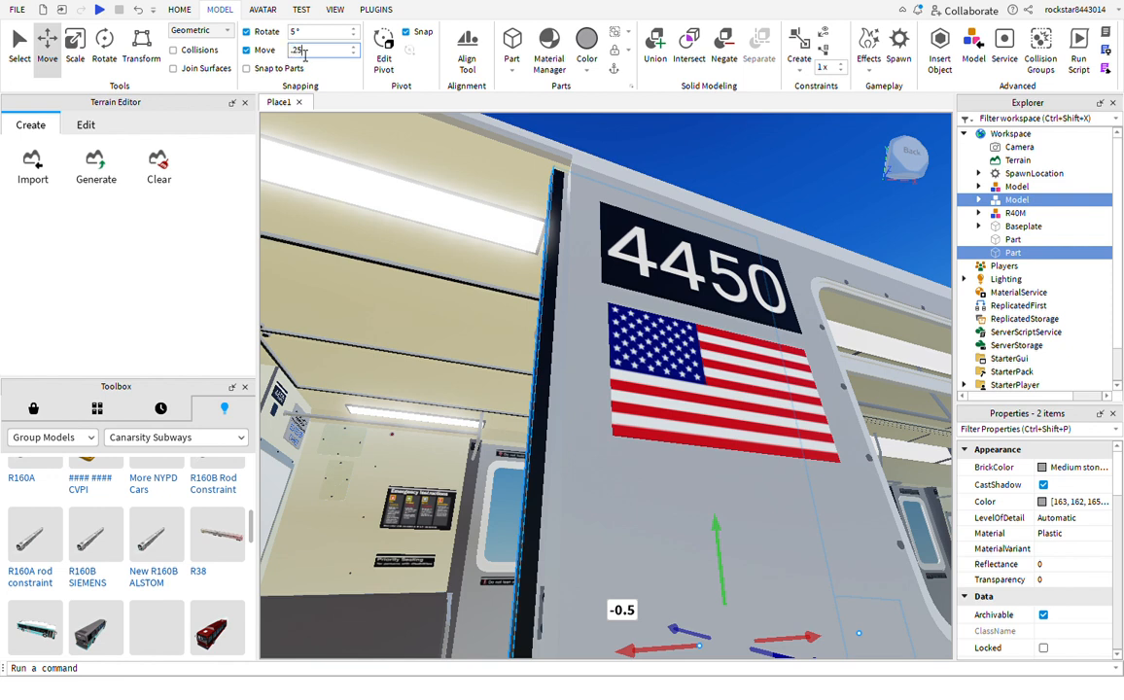
{"action": "right_click_drag", "start_coordinate": [561, 327], "coordinate": [583, 384]}
{"action": "left_click_drag", "start_coordinate": [588, 591], "coordinate": [613, 596]}
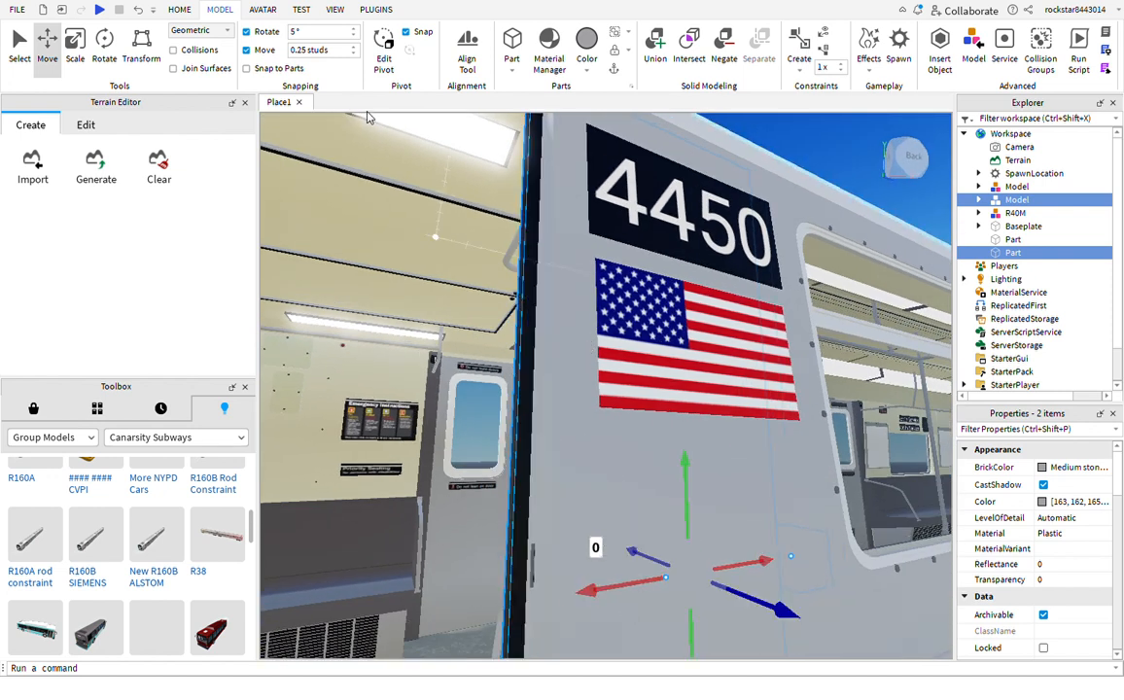
{"action": "left_click", "coordinate": [314, 56]}
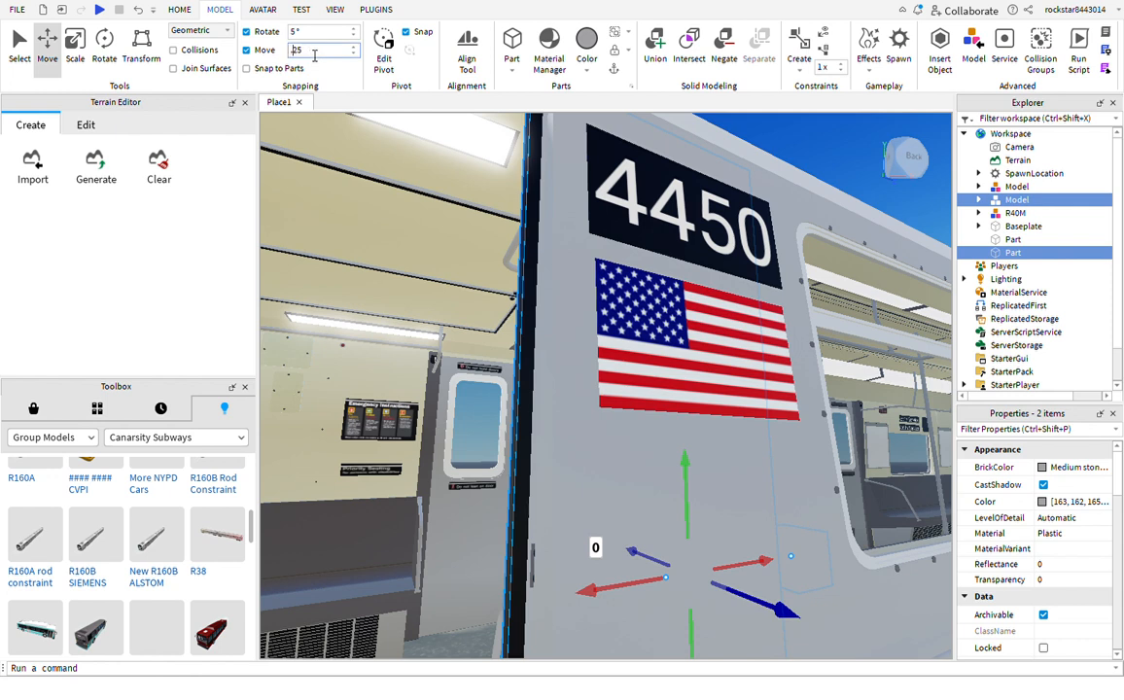
{"action": "type", "text": ".2"}
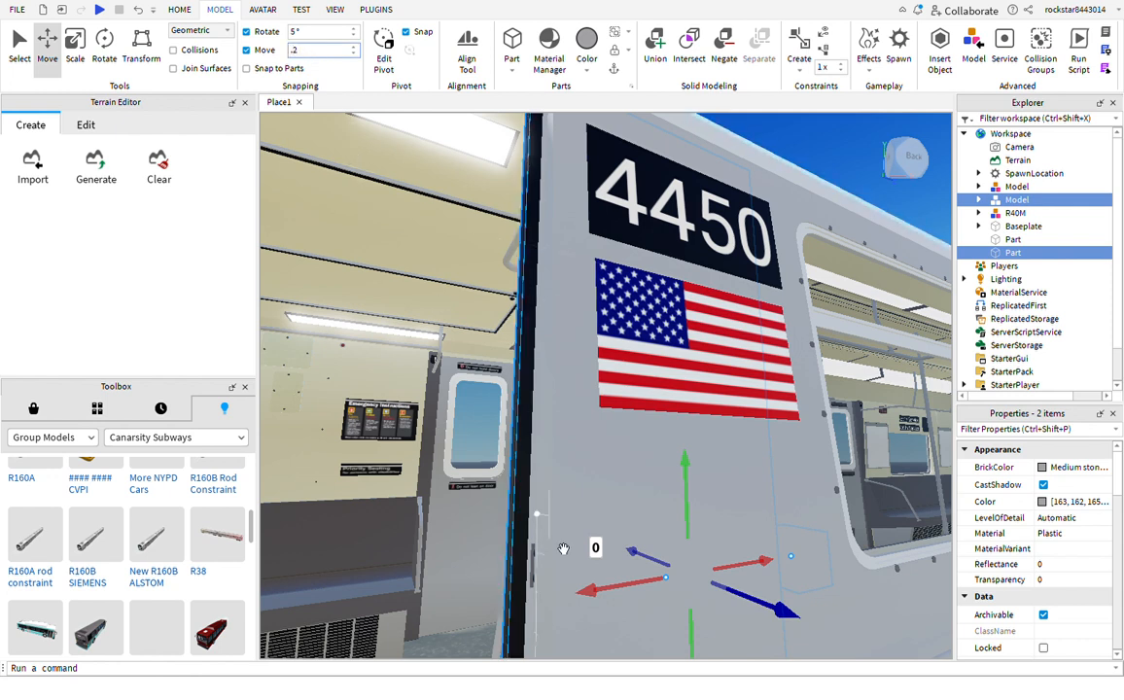
{"action": "left_click_drag", "start_coordinate": [594, 587], "coordinate": [615, 607]}
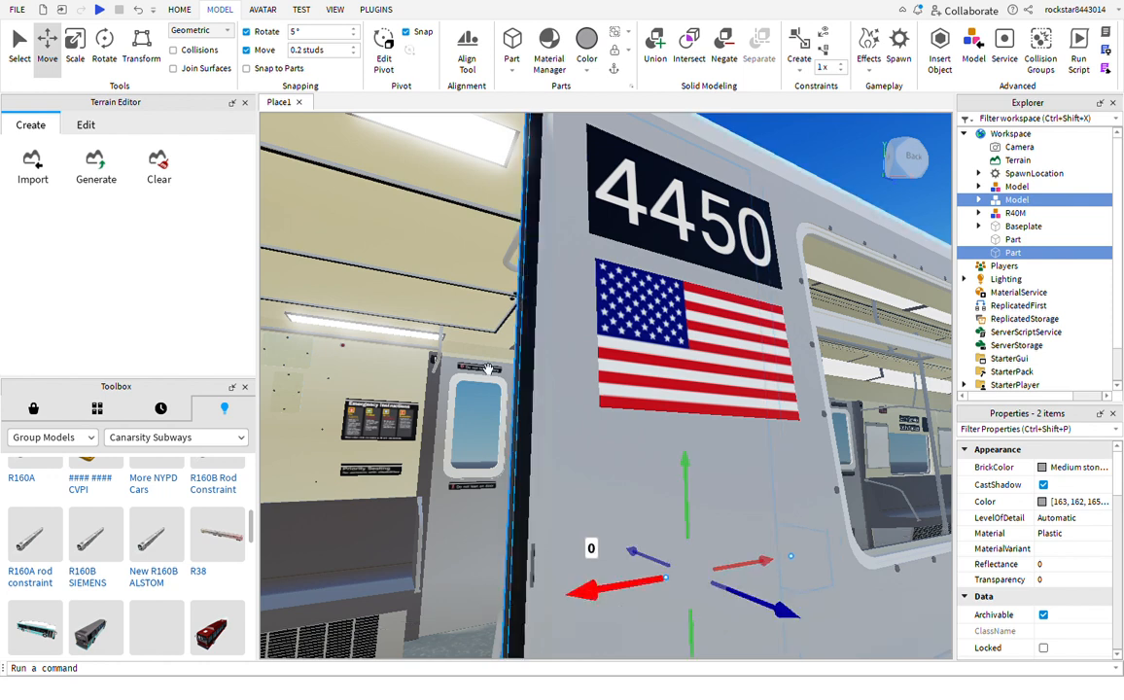
Set the move increment to 0.1 studs and slide the leaf with its small part 0.1 studs further out of the doorway
{"action": "left_click", "coordinate": [316, 55]}
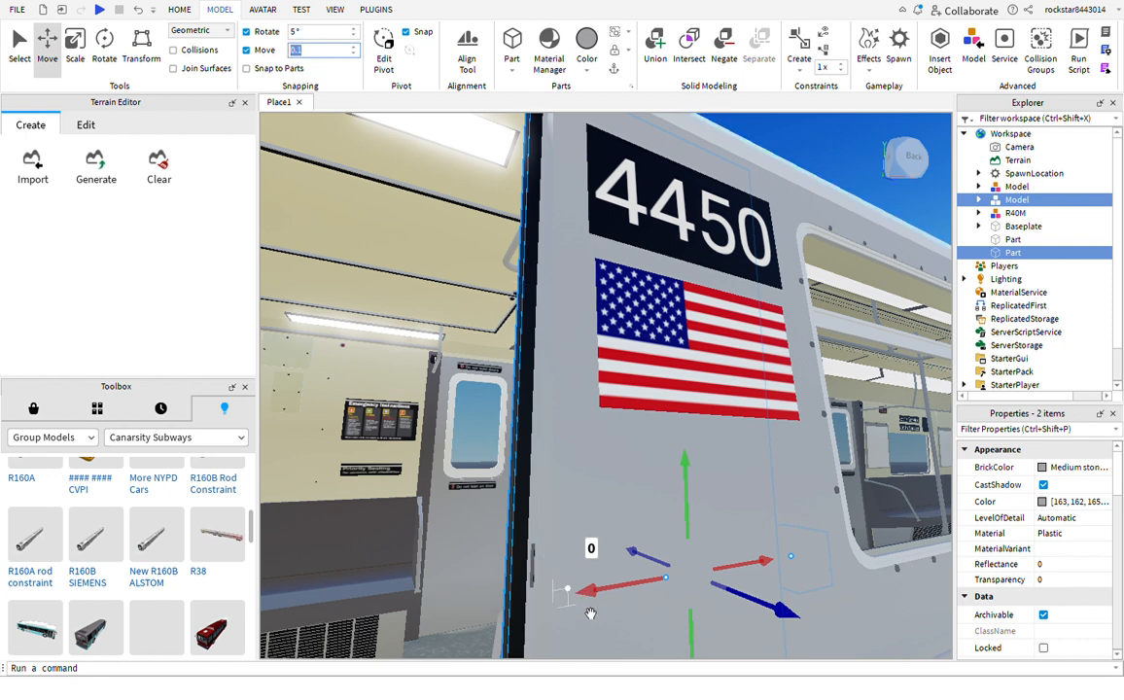
{"action": "mouse_move", "coordinate": [586, 590]}
{"action": "left_mouse_down"}
{"action": "mouse_move", "coordinate": [593, 598]}
{"action": "mouse_move", "coordinate": [581, 600]}
{"action": "left_mouse_up"}
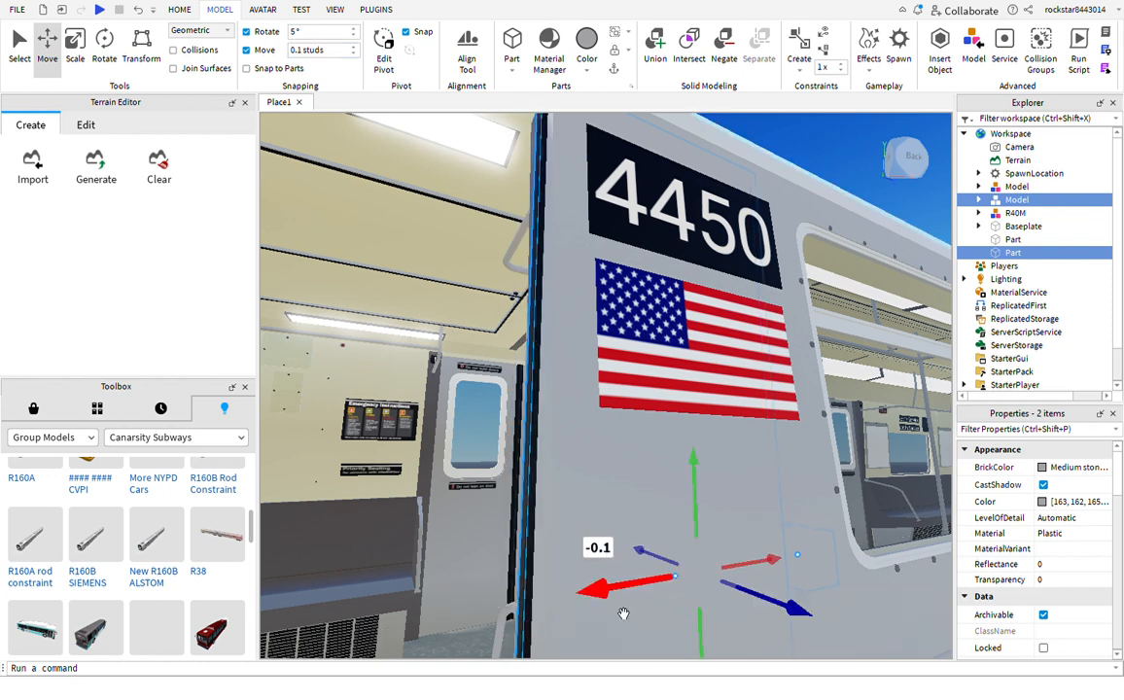
{"action": "scroll", "coordinate": [599, 422], "scroll_direction": "up", "scroll_amount": 2}
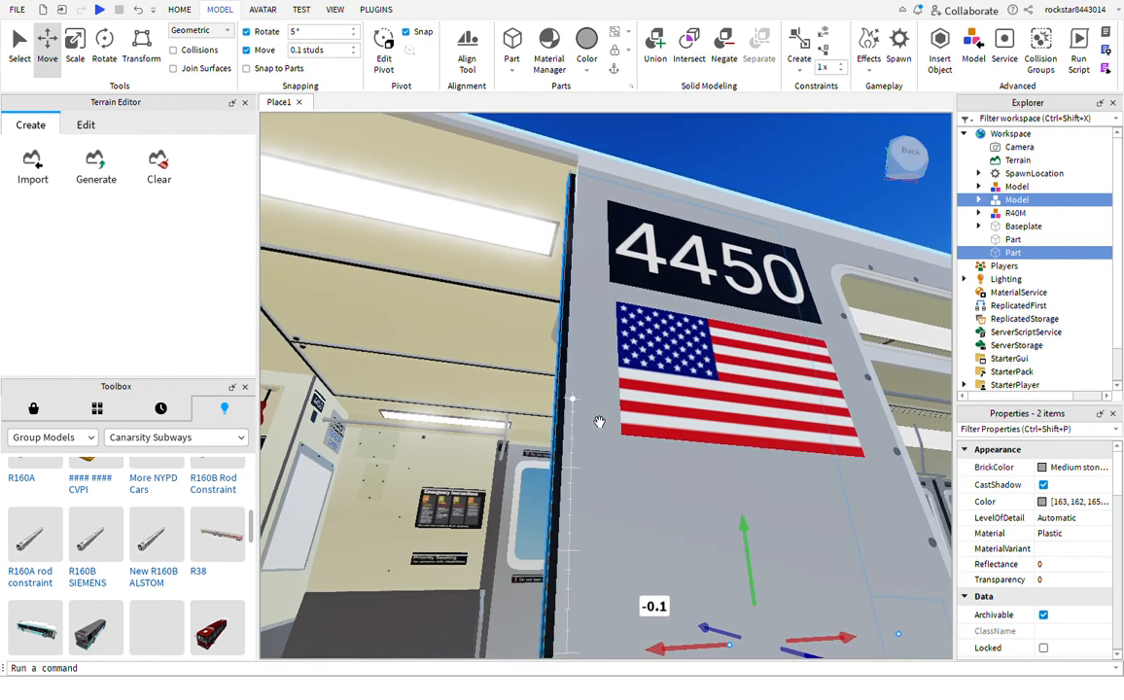
{"action": "scroll", "coordinate": [599, 422], "scroll_direction": "up", "scroll_amount": 1}
Set the move increment to 2.6 studs and slide the leaf with its small part 2.6 studs back into the doorway
{"action": "left_click", "coordinate": [319, 51]}
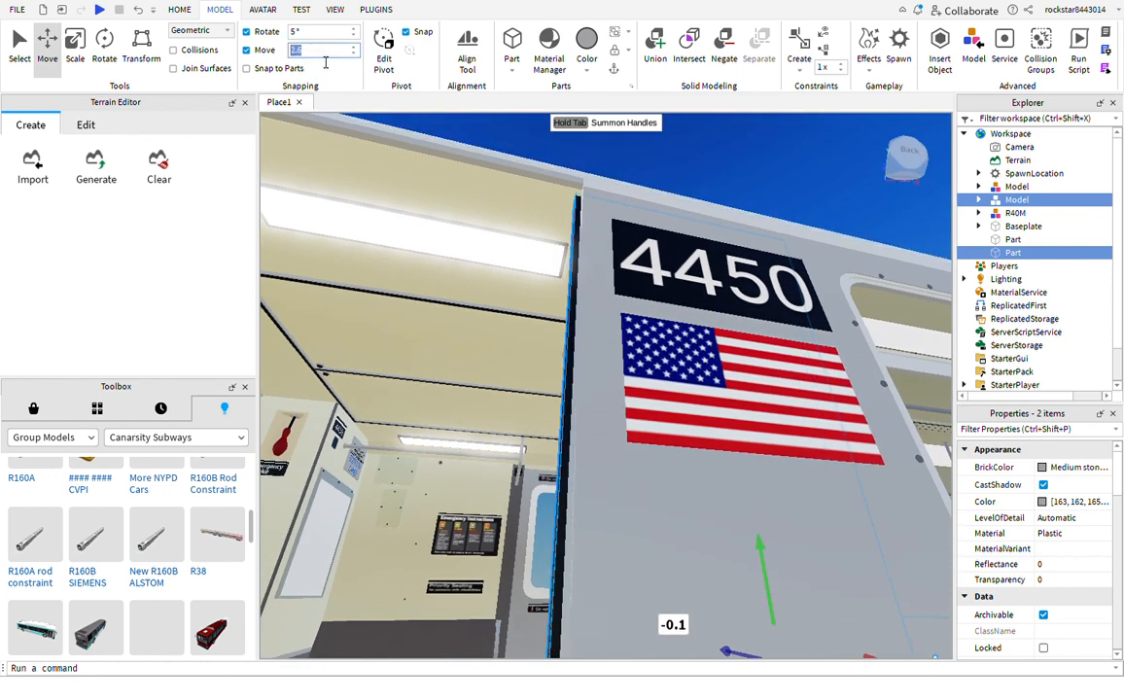
{"action": "scroll", "coordinate": [527, 329], "scroll_direction": "down", "scroll_amount": 3}
{"action": "right_click_drag", "start_coordinate": [527, 328], "coordinate": [531, 303]}
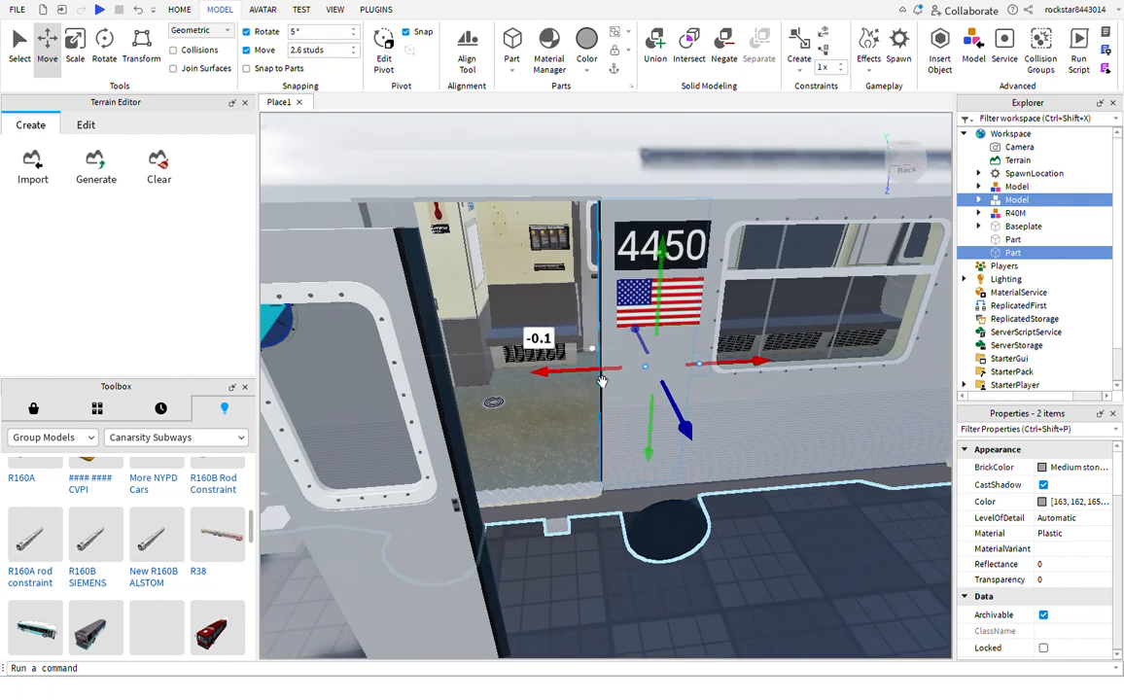
{"action": "left_click_drag", "start_coordinate": [600, 382], "coordinate": [446, 376]}
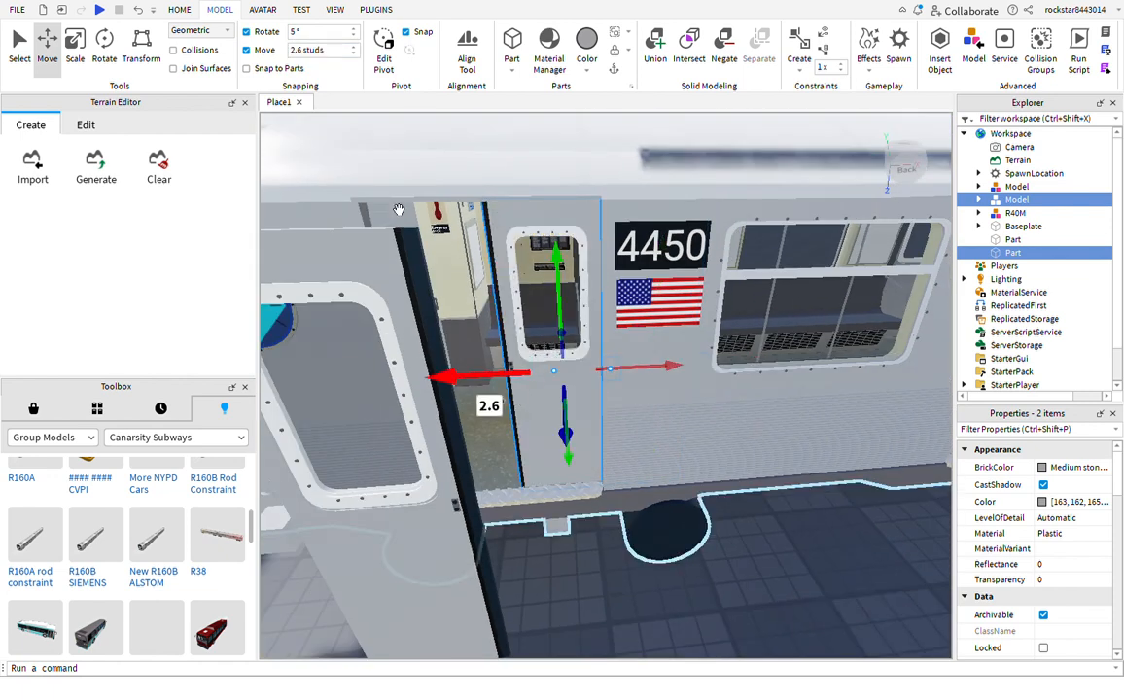
Set the move increment to 5 studs
{"action": "left_click", "coordinate": [326, 54]}
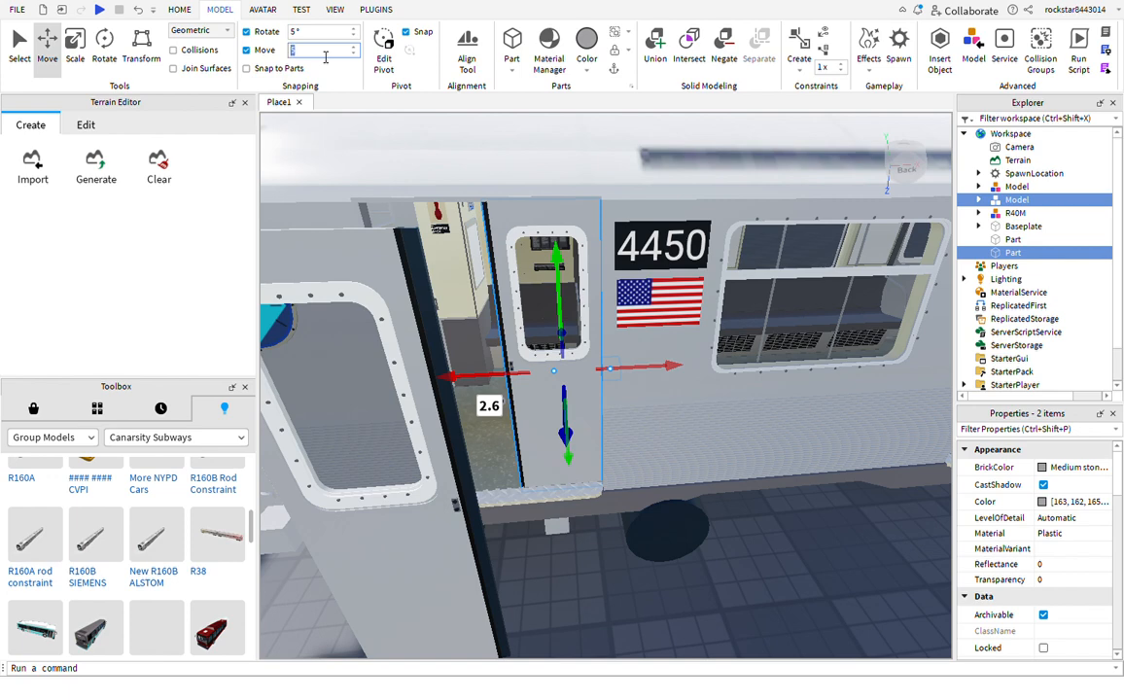
Move the right door and its small part 5 studs out from the car, and the left door and its part 5 studs back into the doorway
{"action": "right_click_drag", "start_coordinate": [570, 383], "coordinate": [550, 388]}
{"action": "left_click_drag", "start_coordinate": [549, 389], "coordinate": [570, 426]}
{"action": "left_click", "coordinate": [545, 485], "text": "alt"}
{"action": "right_click_drag", "start_coordinate": [539, 516], "coordinate": [540, 516]}
{"action": "left_click", "coordinate": [532, 492]}
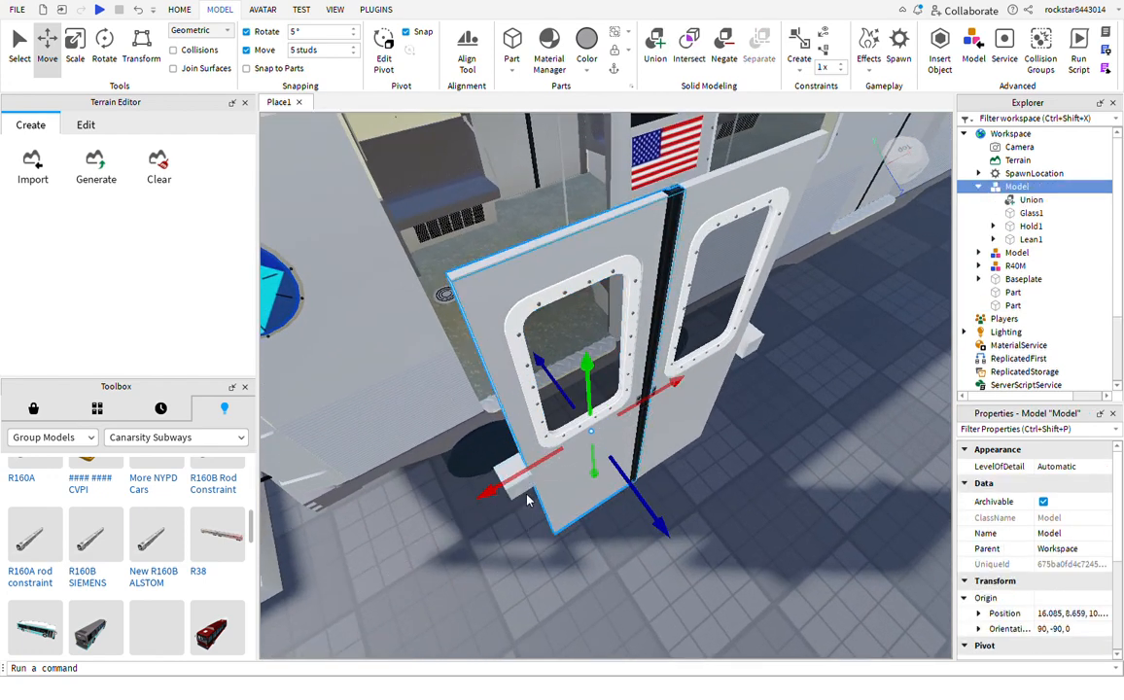
{"action": "left_click", "coordinate": [530, 496], "text": "shift"}
{"action": "left_click_drag", "start_coordinate": [635, 529], "coordinate": [560, 423]}
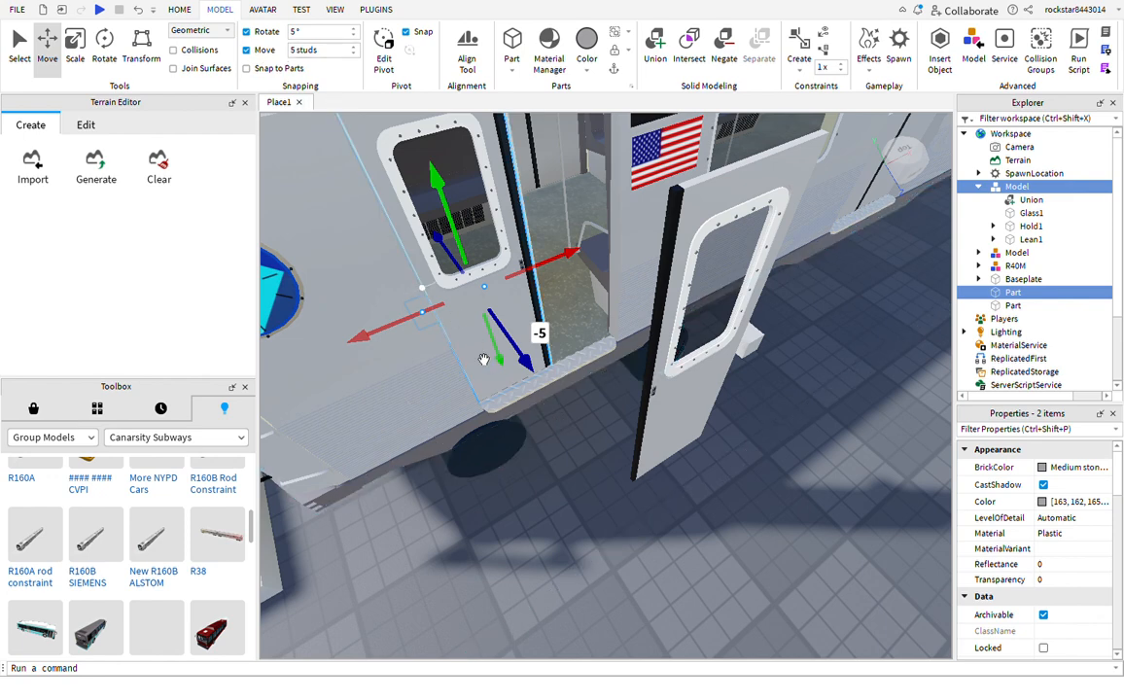
{"action": "key", "text": "f"}
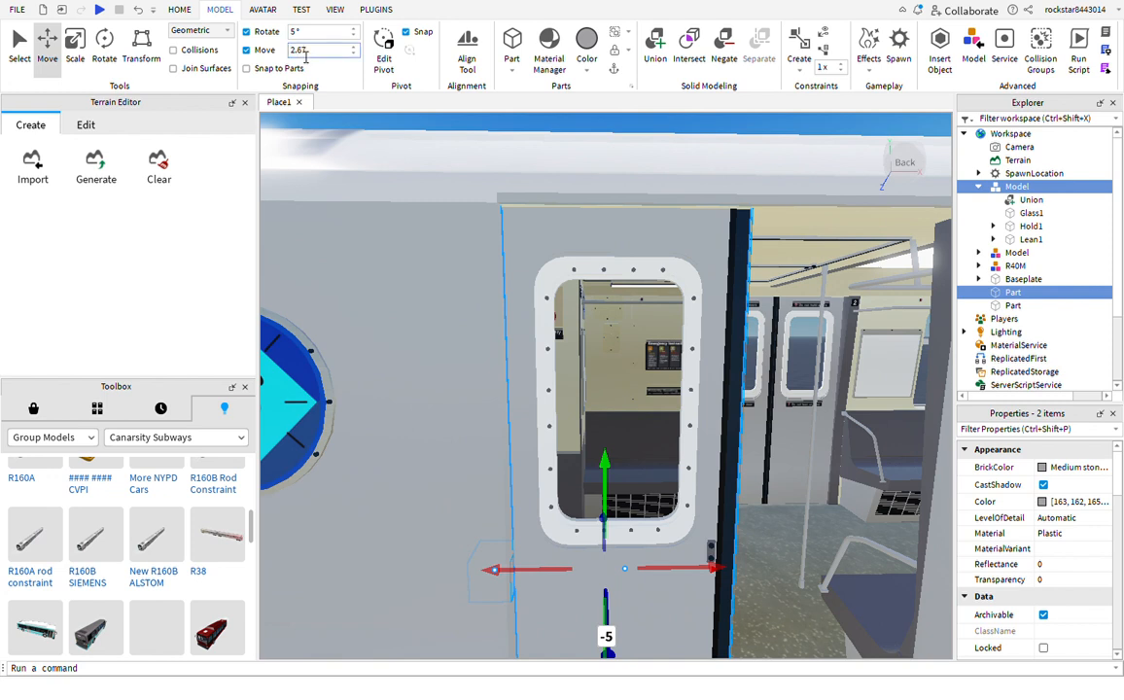
Slide the left door together with its small part 2.6 studs along the car side toward the car's end
{"action": "left_click_drag", "start_coordinate": [713, 568], "coordinate": [508, 576]}
{"action": "right_click_drag", "start_coordinate": [643, 467], "coordinate": [620, 443]}
{"action": "scroll", "coordinate": [642, 465], "scroll_direction": "up", "scroll_amount": 3}
{"action": "scroll", "coordinate": [643, 465], "scroll_direction": "down", "scroll_amount": 3}
{"action": "scroll", "coordinate": [643, 464], "scroll_direction": "down", "scroll_amount": 5}
{"action": "scroll", "coordinate": [621, 447], "scroll_direction": "up", "scroll_amount": 2}
Move the small part beside the right door 2.6 studs along the car side, away from the doors
{"action": "left_click", "coordinate": [547, 492]}
{"action": "left_click", "coordinate": [480, 325]}
{"action": "right_click_drag", "start_coordinate": [465, 312], "coordinate": [464, 312]}
{"action": "left_click_drag", "start_coordinate": [756, 451], "coordinate": [627, 413]}
{"action": "right_click_drag", "start_coordinate": [627, 413], "coordinate": [621, 417]}
{"action": "left_click", "coordinate": [597, 400]}
{"action": "left_click_drag", "start_coordinate": [547, 428], "coordinate": [750, 406]}
{"action": "right_click_drag", "start_coordinate": [668, 537], "coordinate": [668, 541]}
{"action": "scroll", "coordinate": [668, 542], "scroll_direction": "down", "scroll_amount": 2}
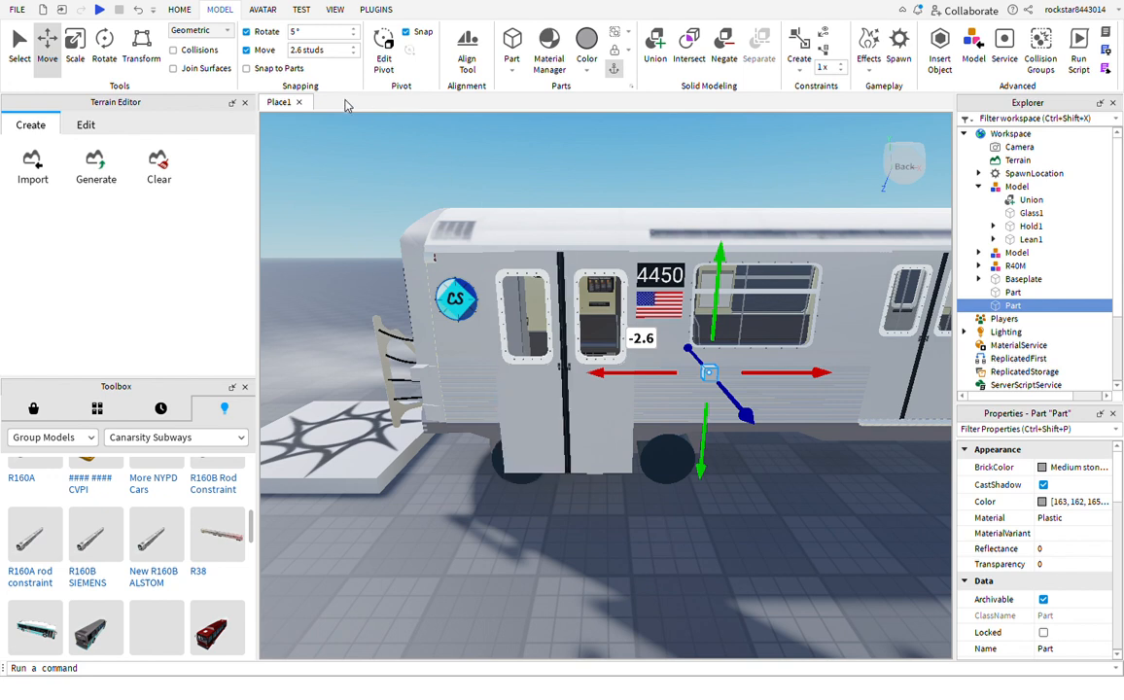
Set the move snapping increment to 1 stud
{"action": "left_click", "coordinate": [336, 58]}
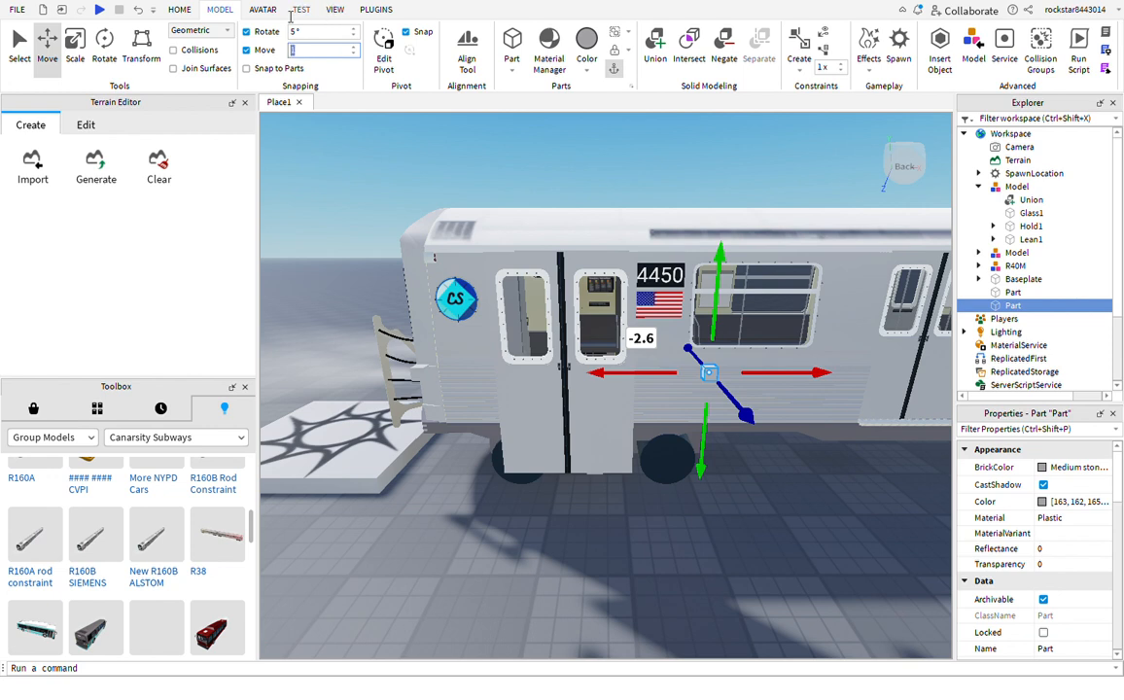
{"action": "type", "text": "1"}
{"action": "key", "text": "Return"}
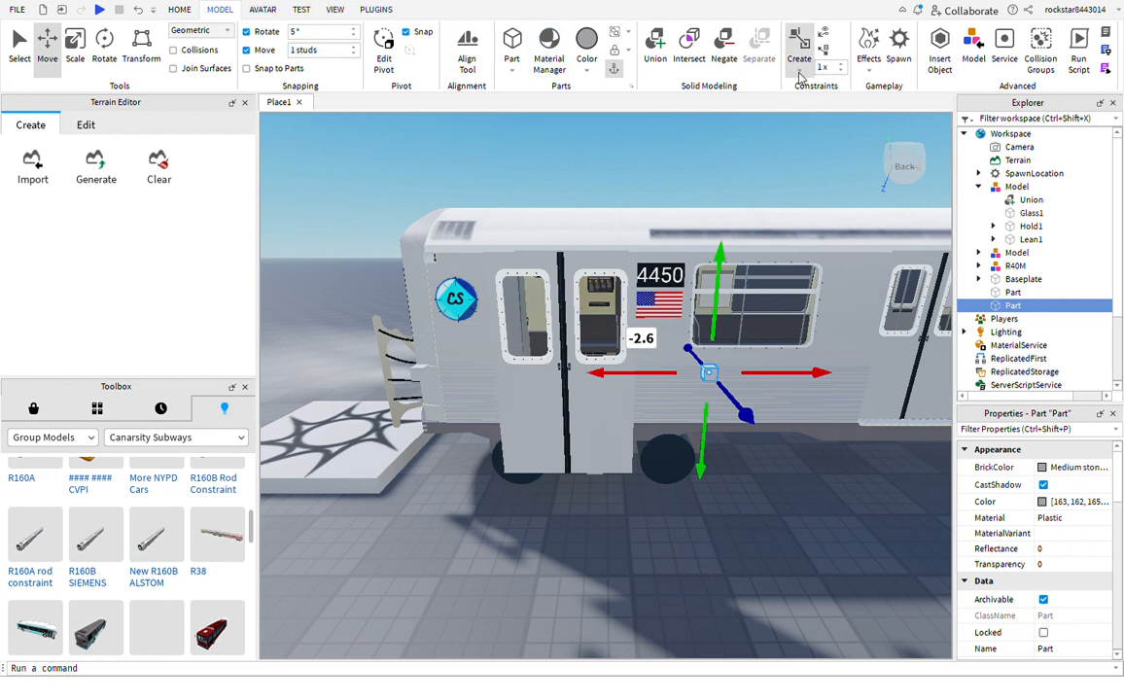
Create a prismatic constraint connecting the left door's outer edge with the small part beside it
{"action": "left_click", "coordinate": [842, 131]}
{"action": "scroll", "coordinate": [623, 379], "scroll_direction": "up", "scroll_amount": 3}
{"action": "right_click_drag", "start_coordinate": [624, 379], "coordinate": [662, 393]}
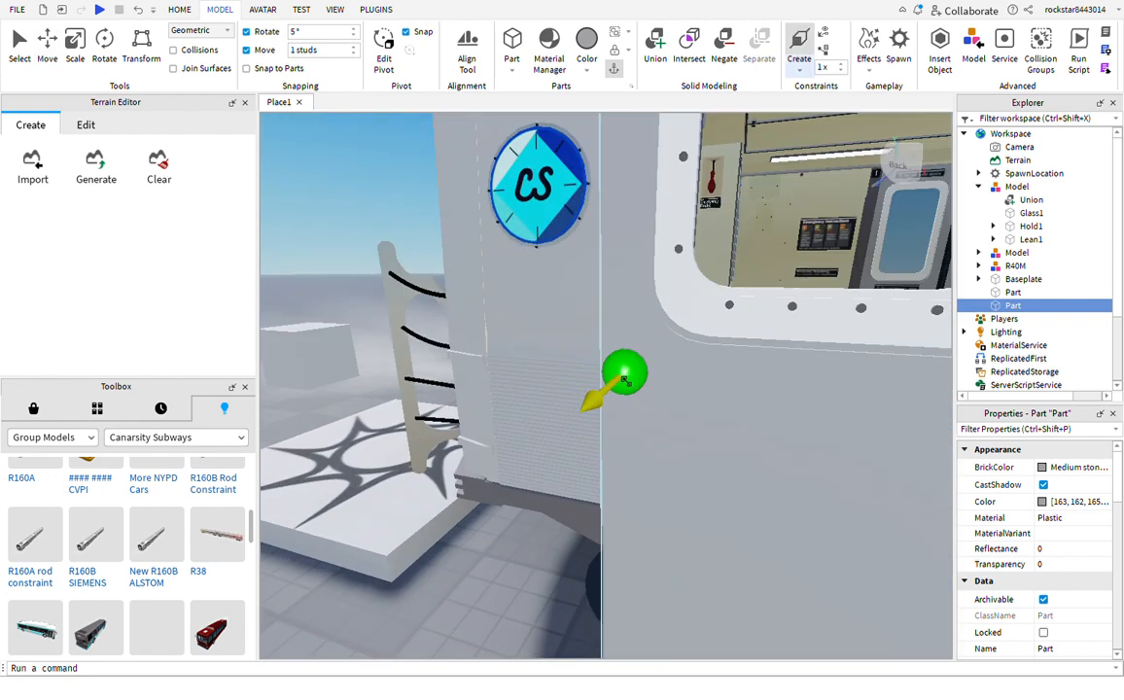
{"action": "scroll", "coordinate": [625, 380], "scroll_direction": "up", "scroll_amount": 3}
{"action": "left_click", "coordinate": [606, 366]}
{"action": "scroll", "coordinate": [608, 368], "scroll_direction": "up", "scroll_amount": 3}
{"action": "left_click", "coordinate": [643, 373]}
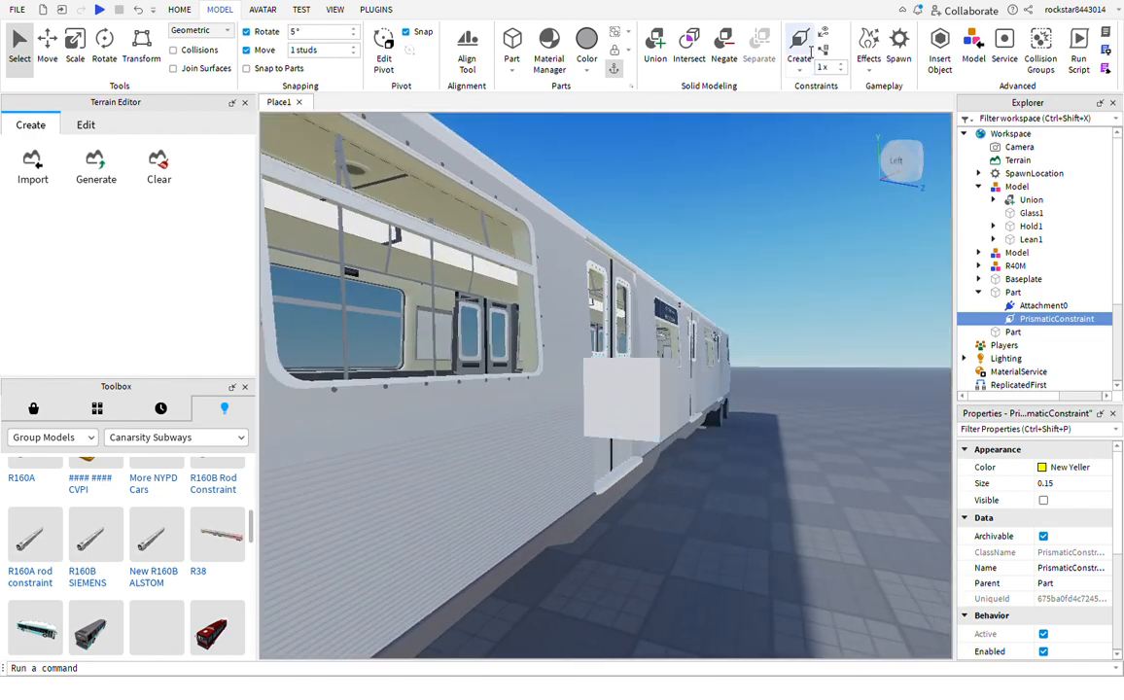
Create a second prismatic constraint from the small part beside the right door to the right door's outer edge
{"action": "mouse_move", "coordinate": [615, 223]}
{"action": "right_mouse_down"}
{"action": "mouse_move", "coordinate": [644, 239]}
{"action": "mouse_move", "coordinate": [613, 222]}
{"action": "right_mouse_up"}
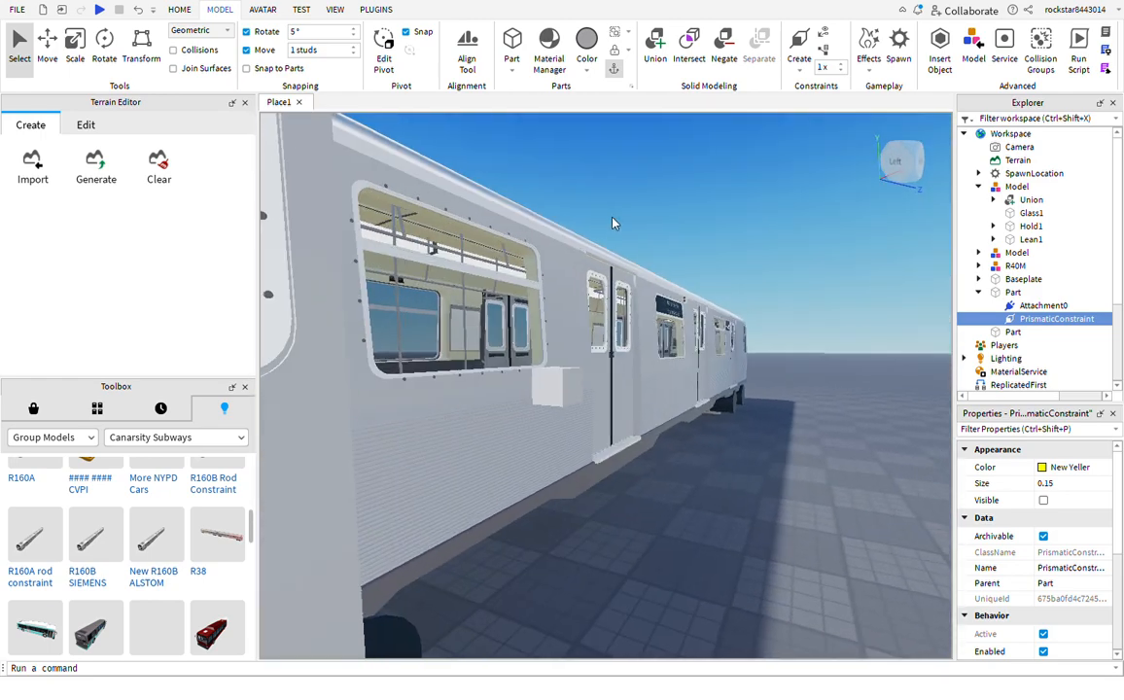
{"action": "left_click", "coordinate": [799, 41]}
{"action": "left_click", "coordinate": [546, 389]}
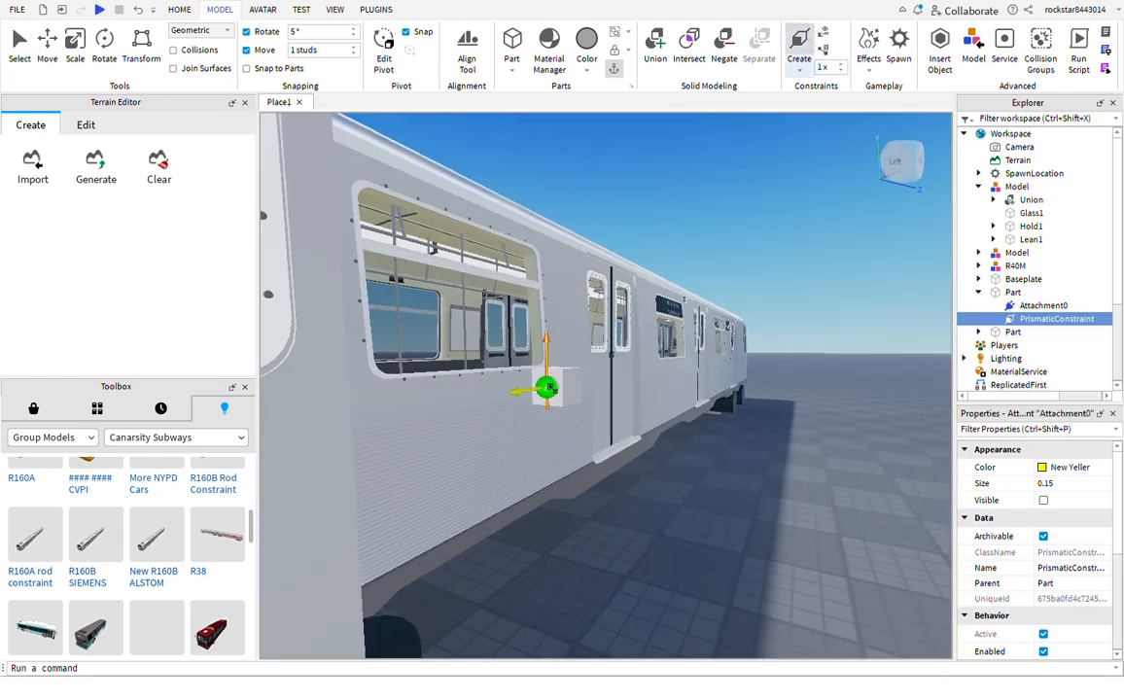
{"action": "right_click_drag", "start_coordinate": [542, 389], "coordinate": [552, 379]}
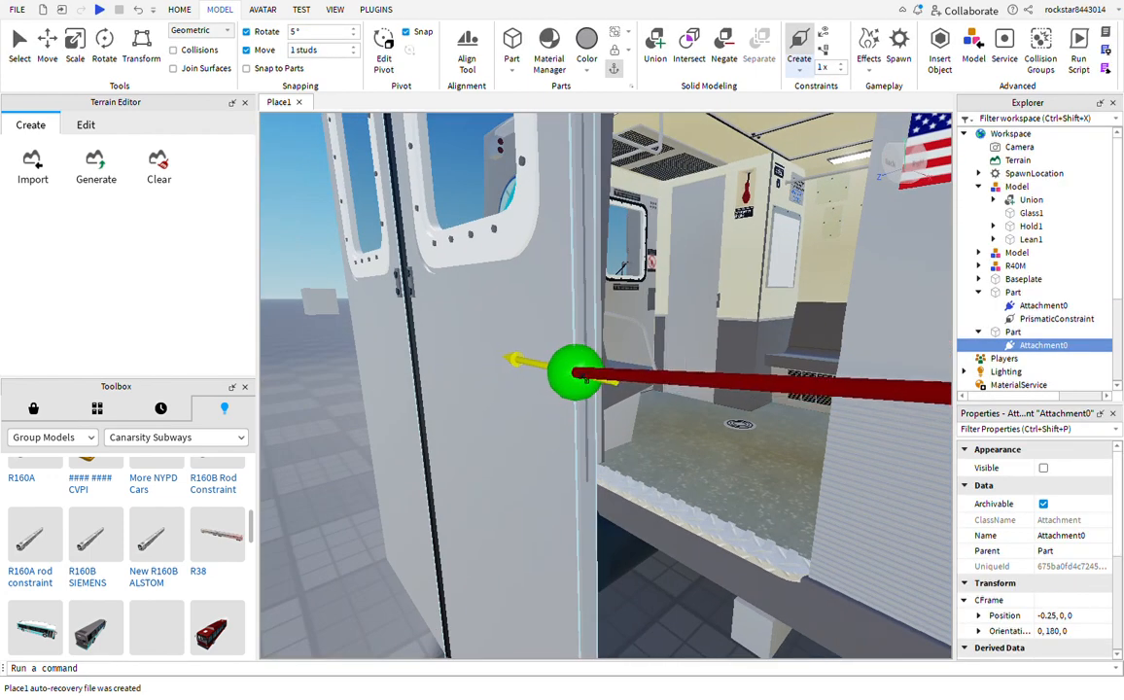
{"action": "left_click", "coordinate": [592, 537]}
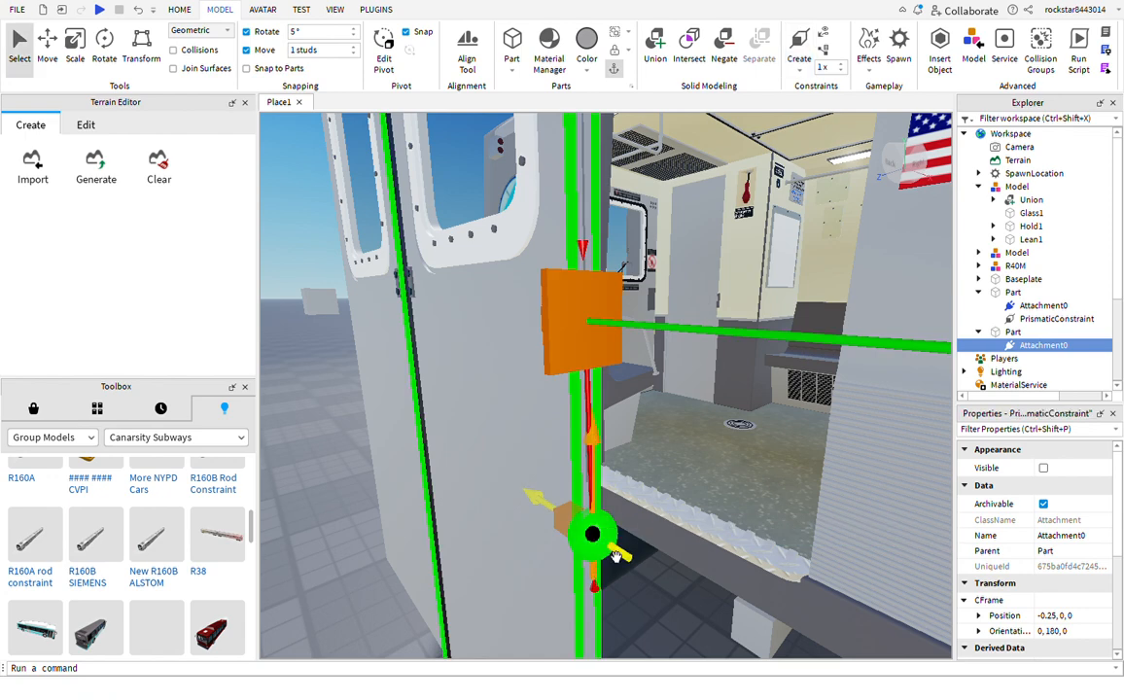
{"action": "scroll", "coordinate": [593, 539], "scroll_direction": "down", "scroll_amount": 10}
{"action": "scroll", "coordinate": [593, 541], "scroll_direction": "up", "scroll_amount": 6}
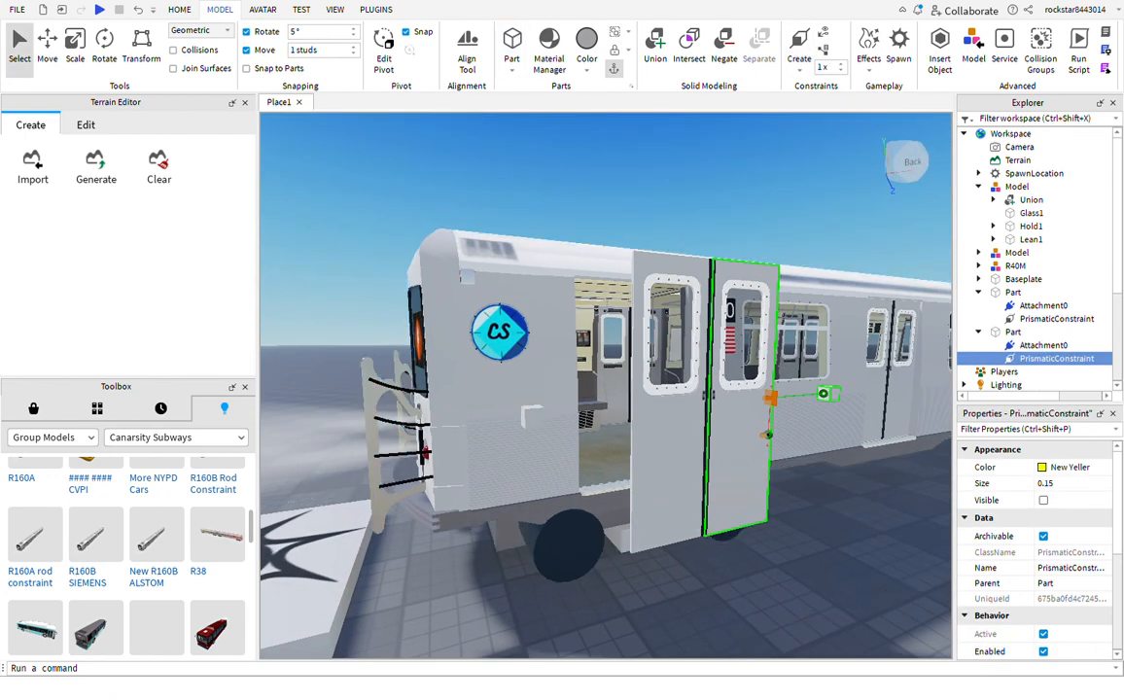
Show all constraints in the viewport and inspect how the two door constraints are aligned
{"action": "left_click", "coordinate": [824, 51]}
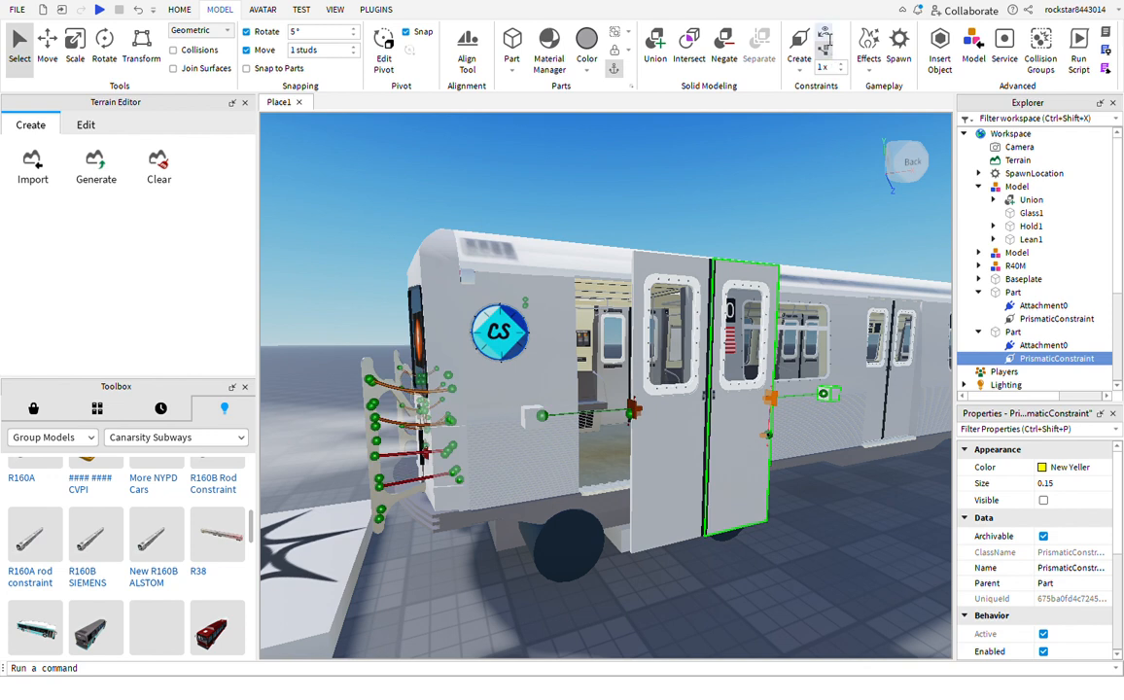
{"action": "left_click", "coordinate": [792, 183]}
{"action": "right_click_drag", "start_coordinate": [792, 182], "coordinate": [791, 182]}
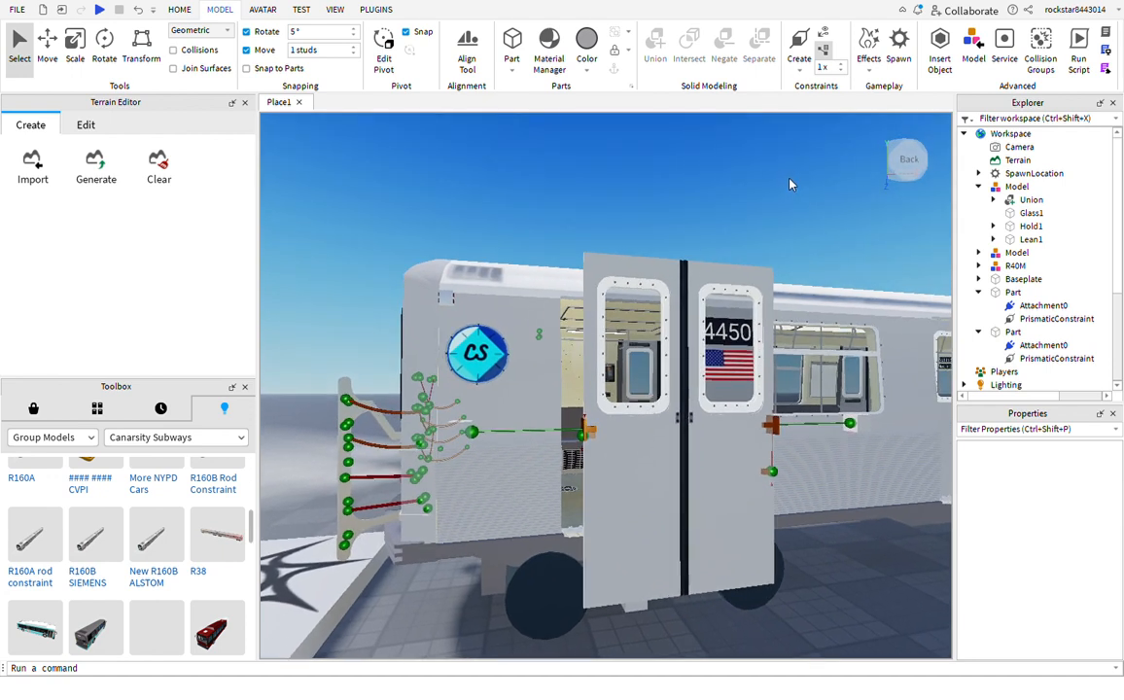
{"action": "scroll", "coordinate": [811, 200], "scroll_direction": "up", "scroll_amount": 4}
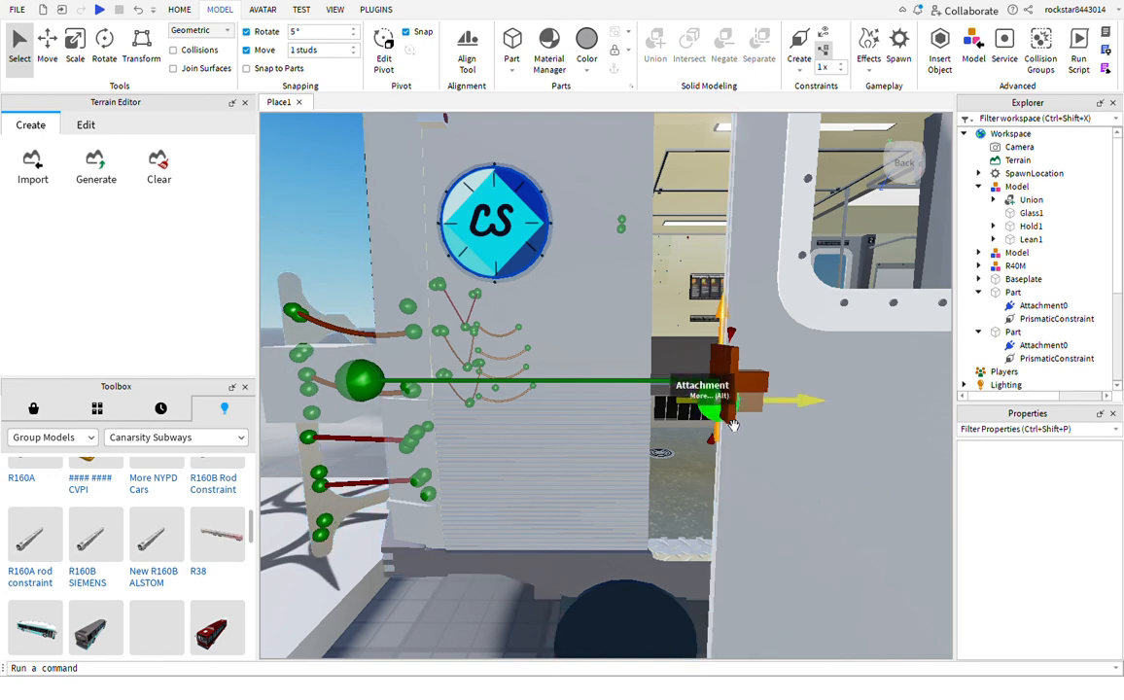
{"action": "scroll", "coordinate": [721, 416], "scroll_direction": "up", "scroll_amount": 3}
{"action": "right_click_drag", "start_coordinate": [738, 429], "coordinate": [658, 420]}
{"action": "scroll", "coordinate": [735, 426], "scroll_direction": "down", "scroll_amount": 4}
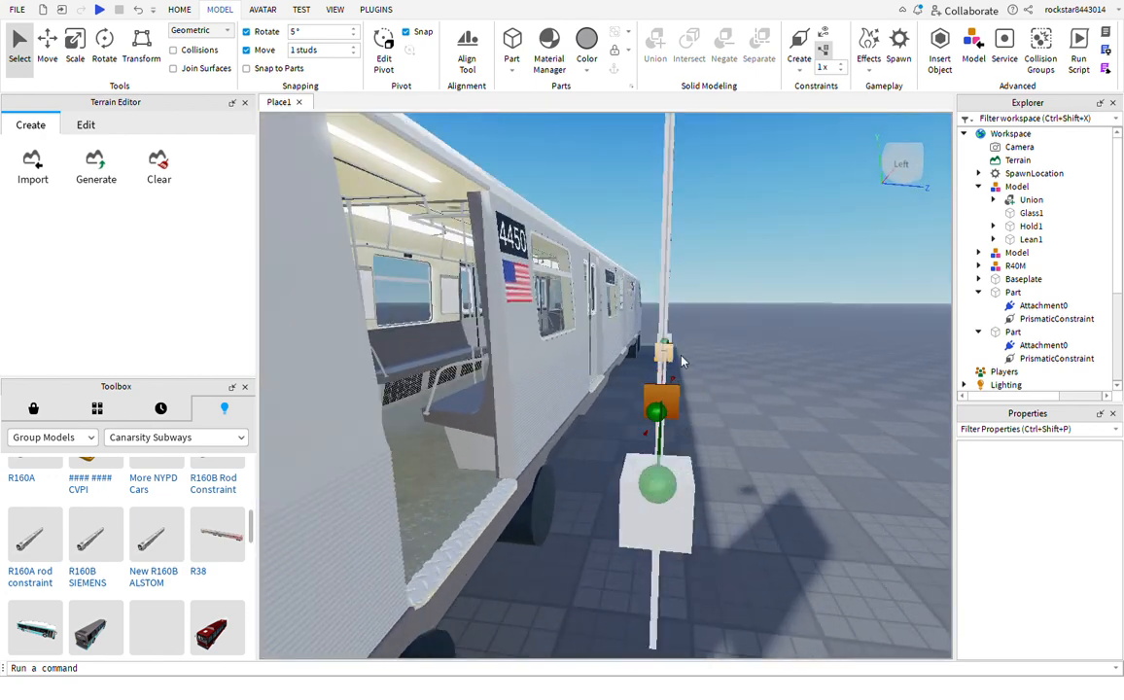
Try to shift the small part beside the left door along its blue axis, and expand its CFrame position values
{"action": "left_click", "coordinate": [903, 165]}
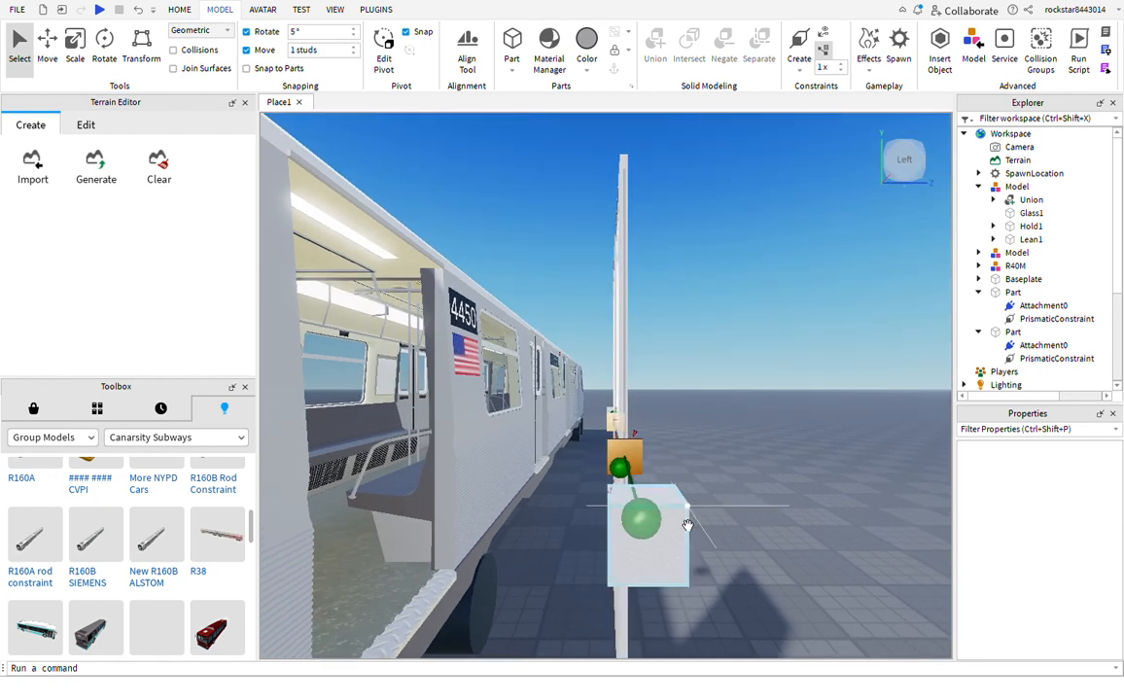
{"action": "left_click", "coordinate": [642, 523]}
{"action": "scroll", "coordinate": [1009, 541], "scroll_direction": "down", "scroll_amount": 2}
{"action": "scroll", "coordinate": [1010, 542], "scroll_direction": "down", "scroll_amount": 5}
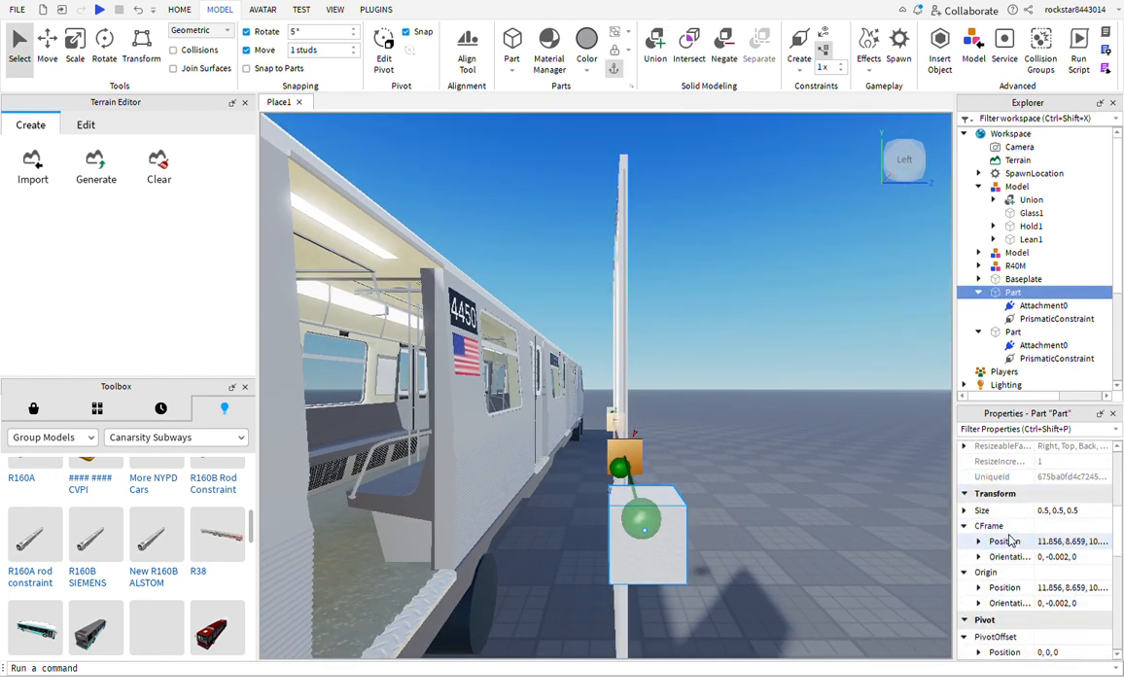
{"action": "left_click", "coordinate": [48, 58]}
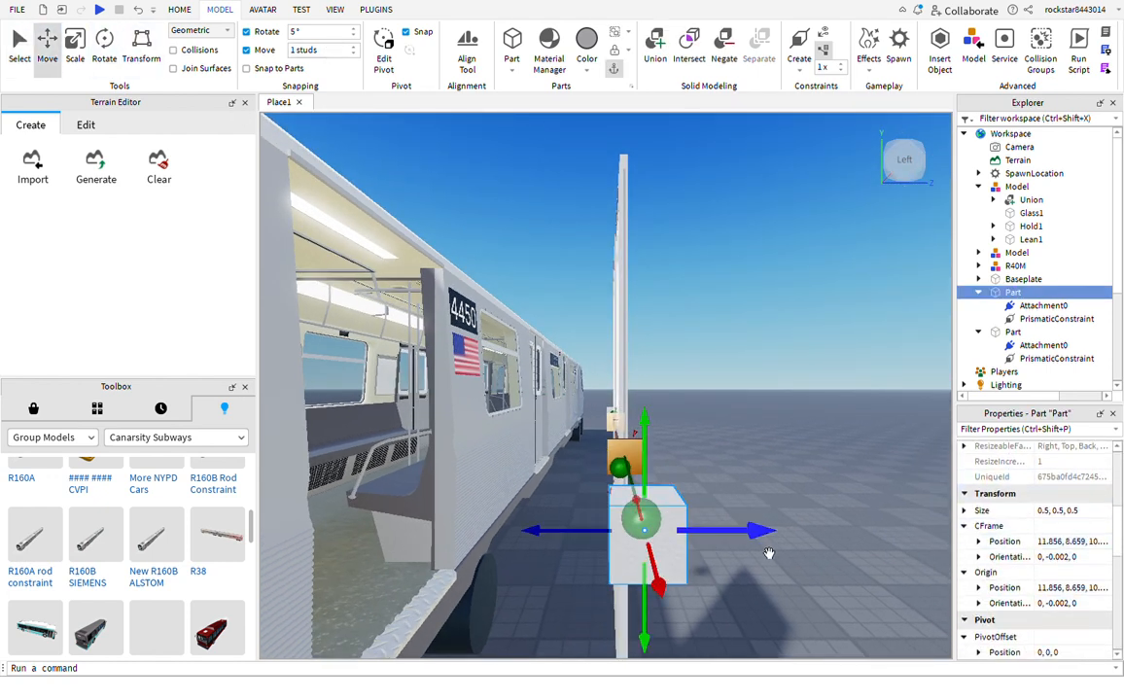
{"action": "left_click_drag", "start_coordinate": [766, 551], "coordinate": [730, 542]}
{"action": "left_click", "coordinate": [980, 541]}
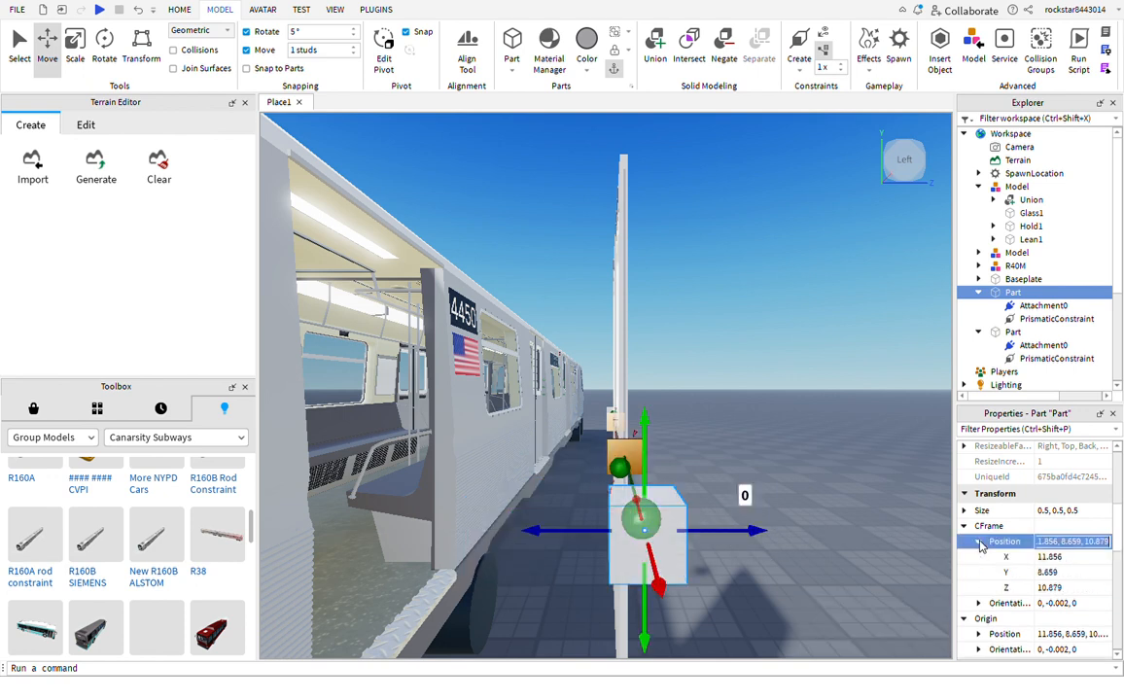
{"action": "left_click_drag", "start_coordinate": [778, 560], "coordinate": [745, 558]}
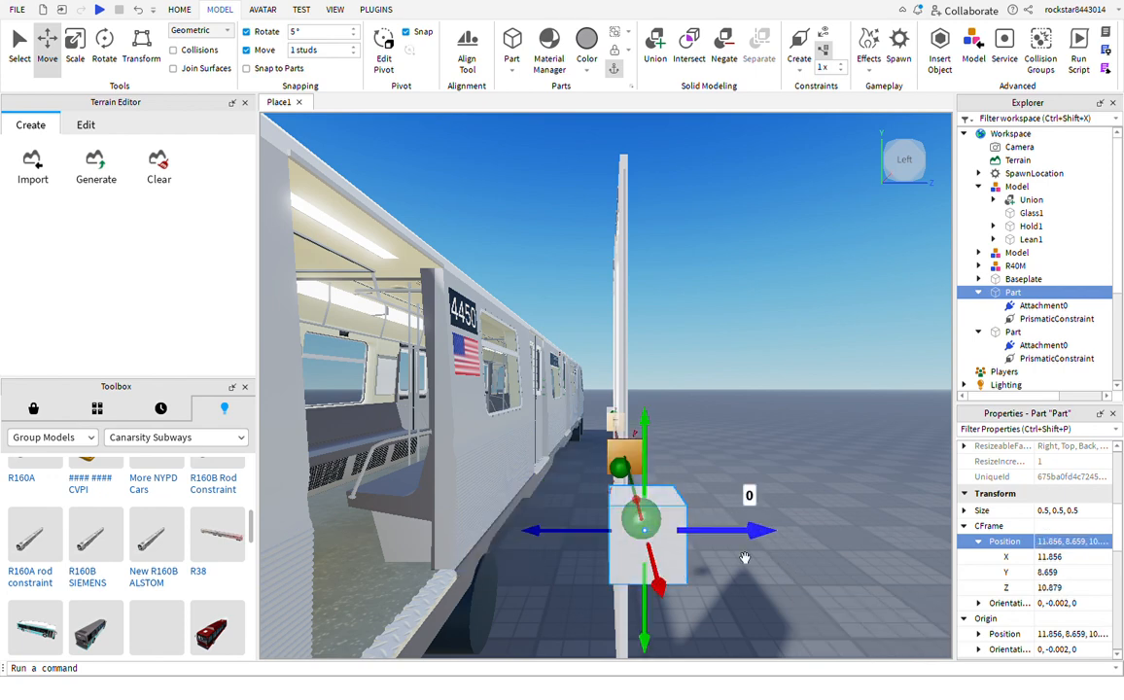
Try to nudge the left door's small part along its red, blue and green axes while checking it from several sides
{"action": "right_click_drag", "start_coordinate": [744, 558], "coordinate": [723, 540]}
{"action": "left_click_drag", "start_coordinate": [573, 577], "coordinate": [598, 602]}
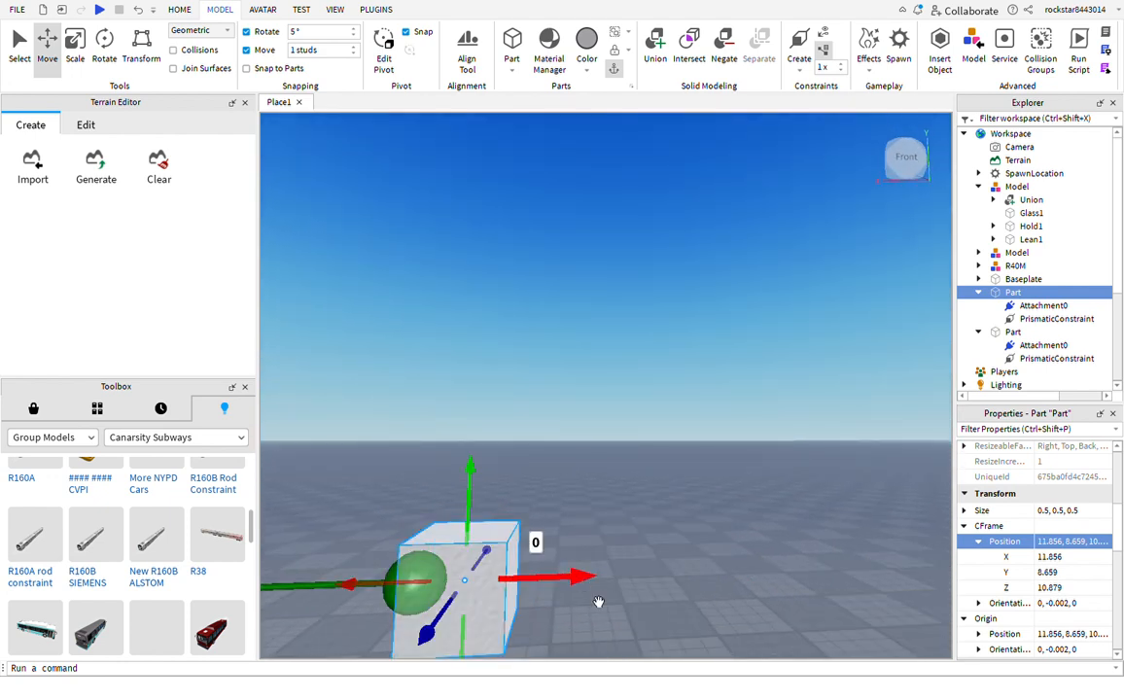
{"action": "right_click_drag", "start_coordinate": [598, 602], "coordinate": [566, 582]}
{"action": "left_click_drag", "start_coordinate": [532, 561], "coordinate": [552, 565]}
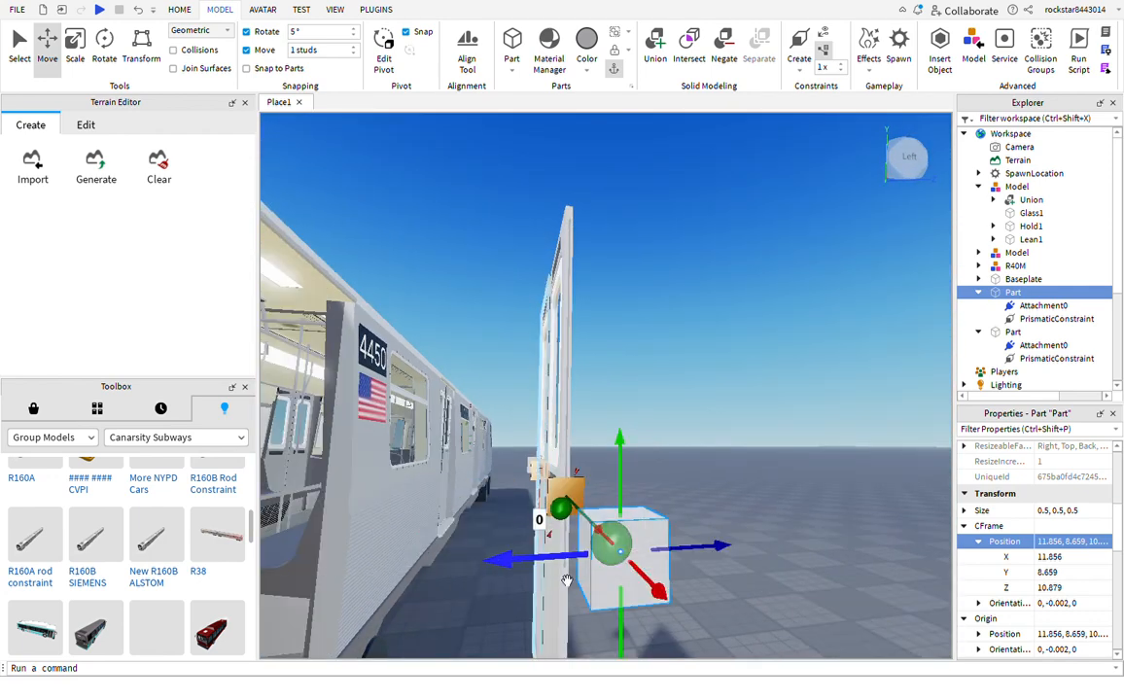
{"action": "right_click_drag", "start_coordinate": [569, 581], "coordinate": [567, 581]}
{"action": "mouse_move", "coordinate": [538, 649]}
{"action": "left_mouse_down"}
{"action": "mouse_move", "coordinate": [537, 548]}
{"action": "mouse_move", "coordinate": [525, 634]}
{"action": "left_mouse_up"}
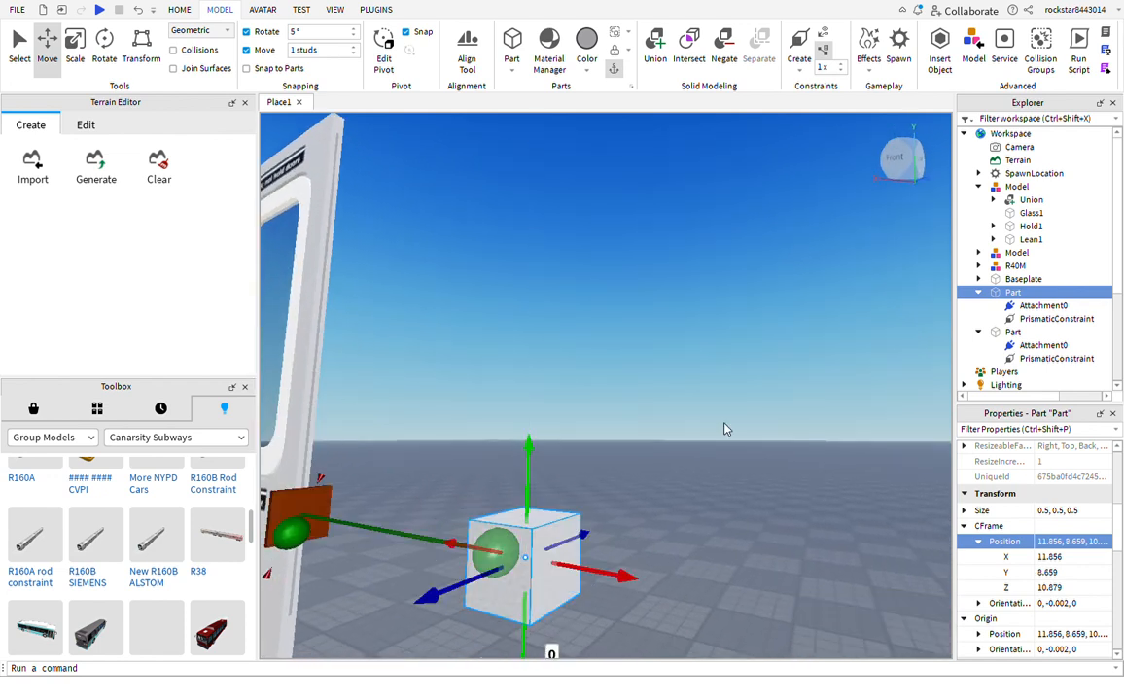
{"action": "left_click_drag", "start_coordinate": [547, 516], "coordinate": [542, 551]}
Examine the prismatic constraint between the left door and its small part from close up and from farther away
{"action": "right_click_drag", "start_coordinate": [695, 471], "coordinate": [716, 491]}
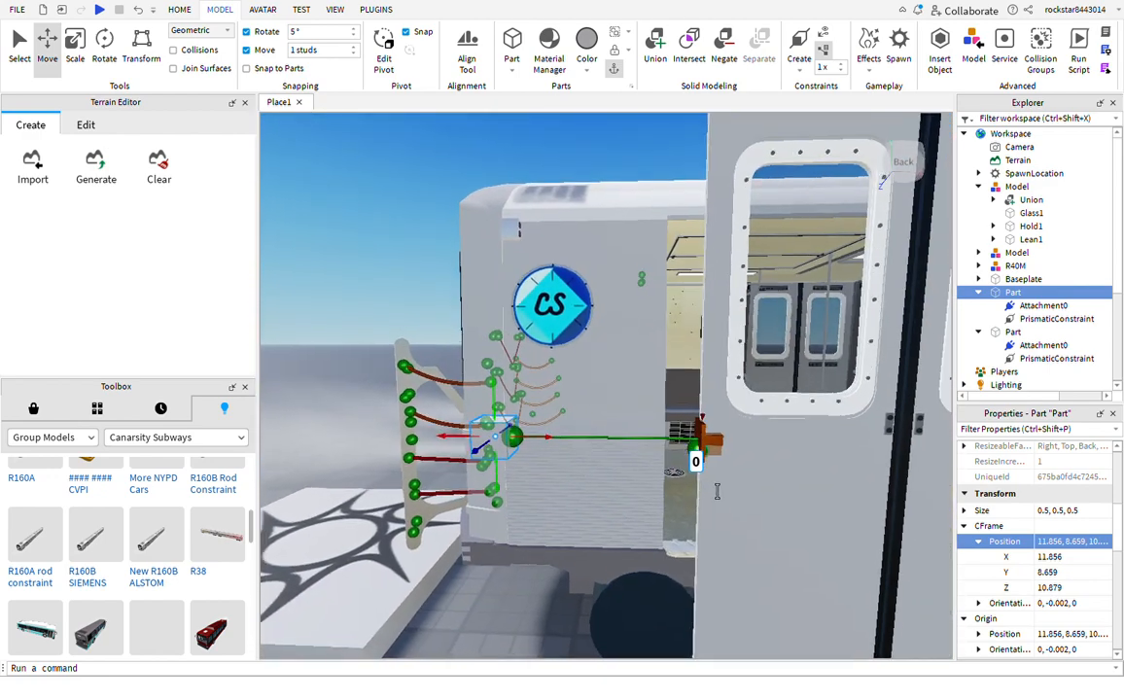
{"action": "scroll", "coordinate": [629, 429], "scroll_direction": "up", "scroll_amount": 1}
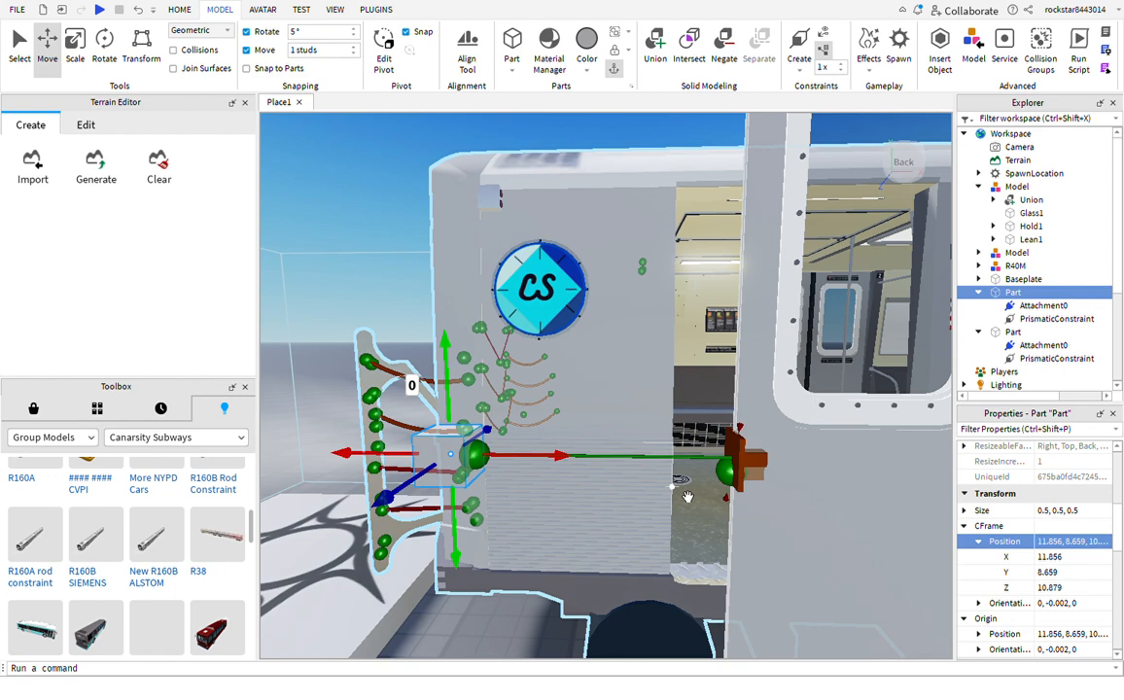
{"action": "scroll", "coordinate": [687, 497], "scroll_direction": "up", "scroll_amount": 3}
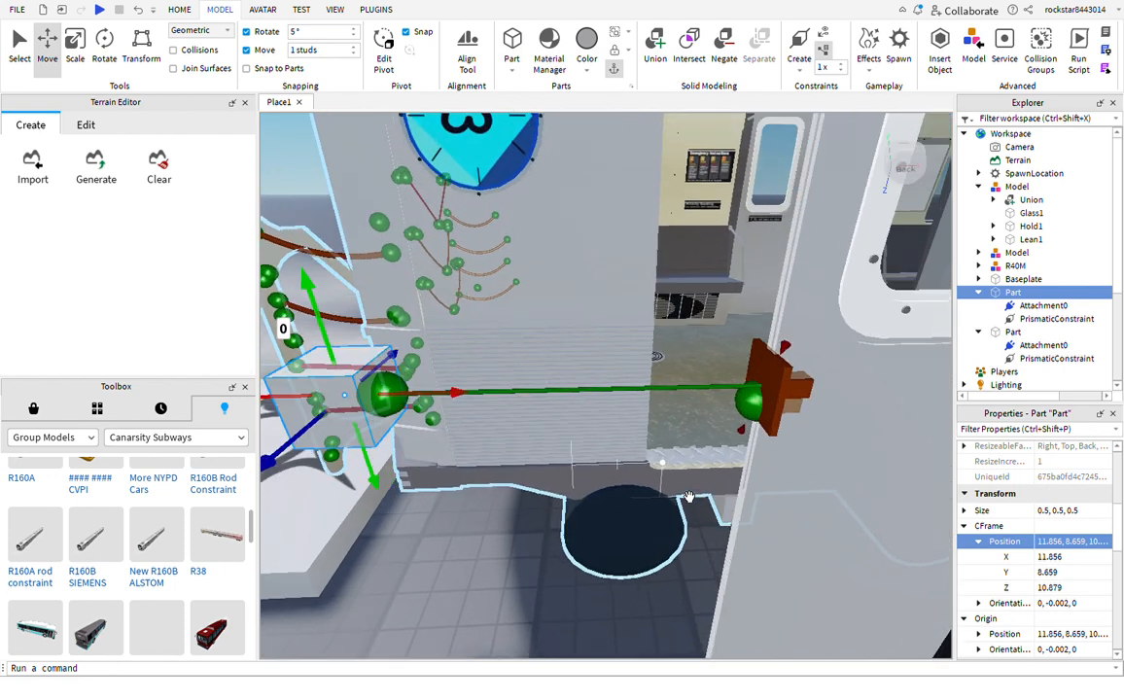
{"action": "right_click_drag", "start_coordinate": [662, 445], "coordinate": [662, 445]}
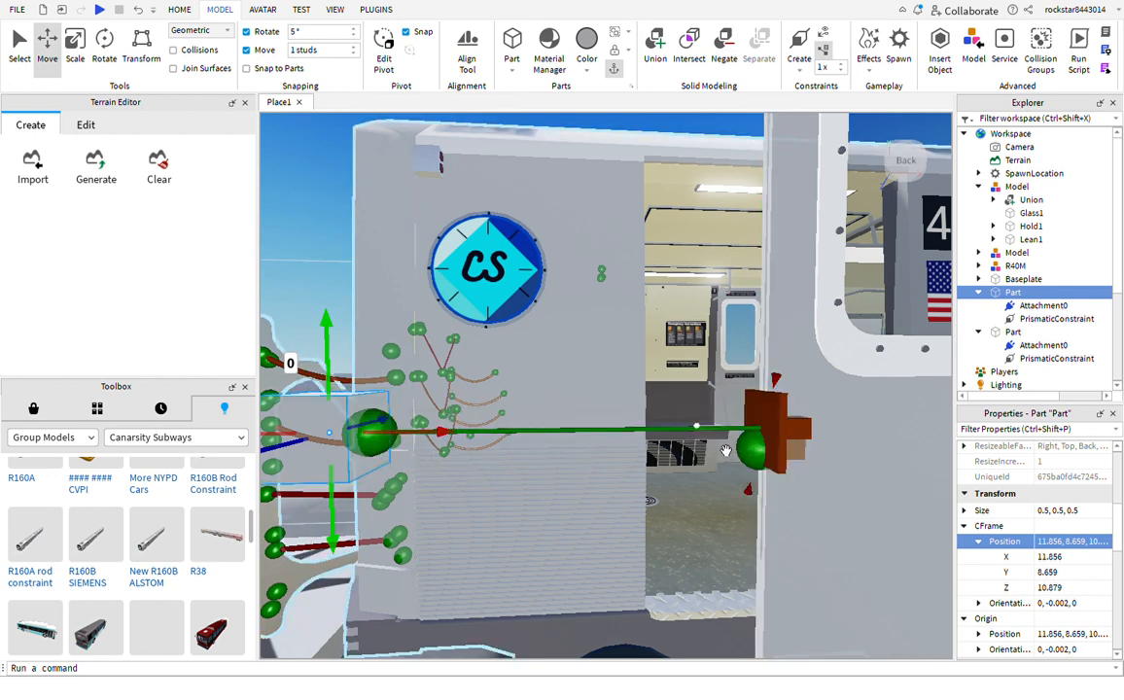
{"action": "right_click_drag", "start_coordinate": [712, 486], "coordinate": [708, 482]}
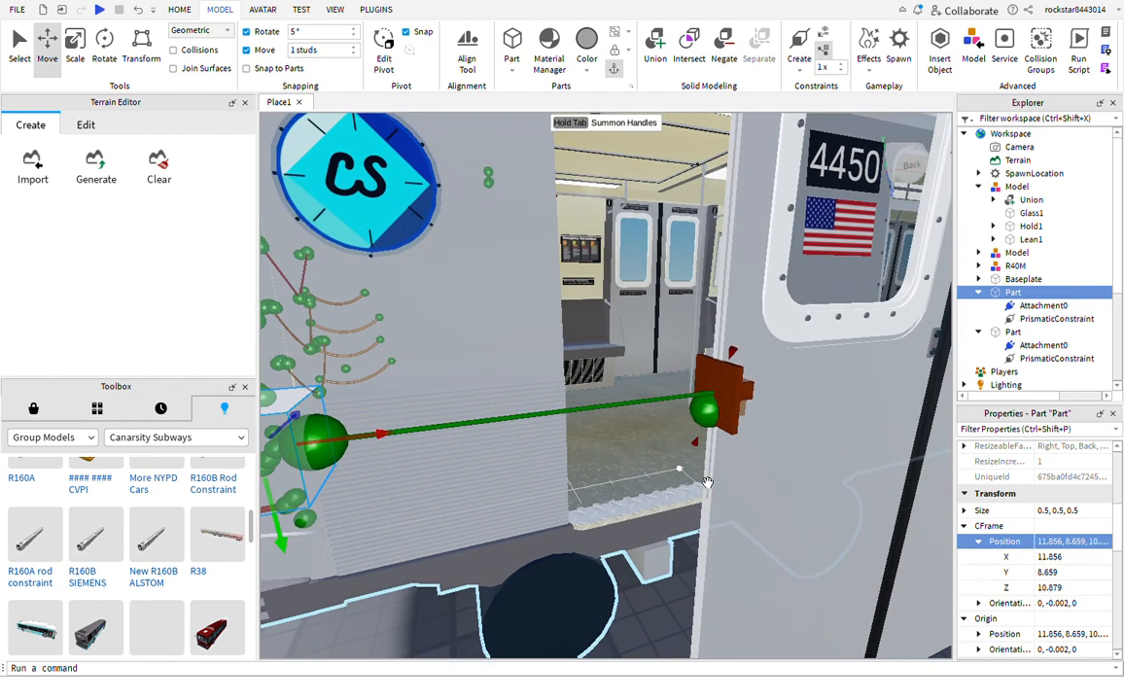
{"action": "right_click_drag", "start_coordinate": [709, 484], "coordinate": [684, 467]}
{"action": "scroll", "coordinate": [708, 483], "scroll_direction": "down", "scroll_amount": 5}
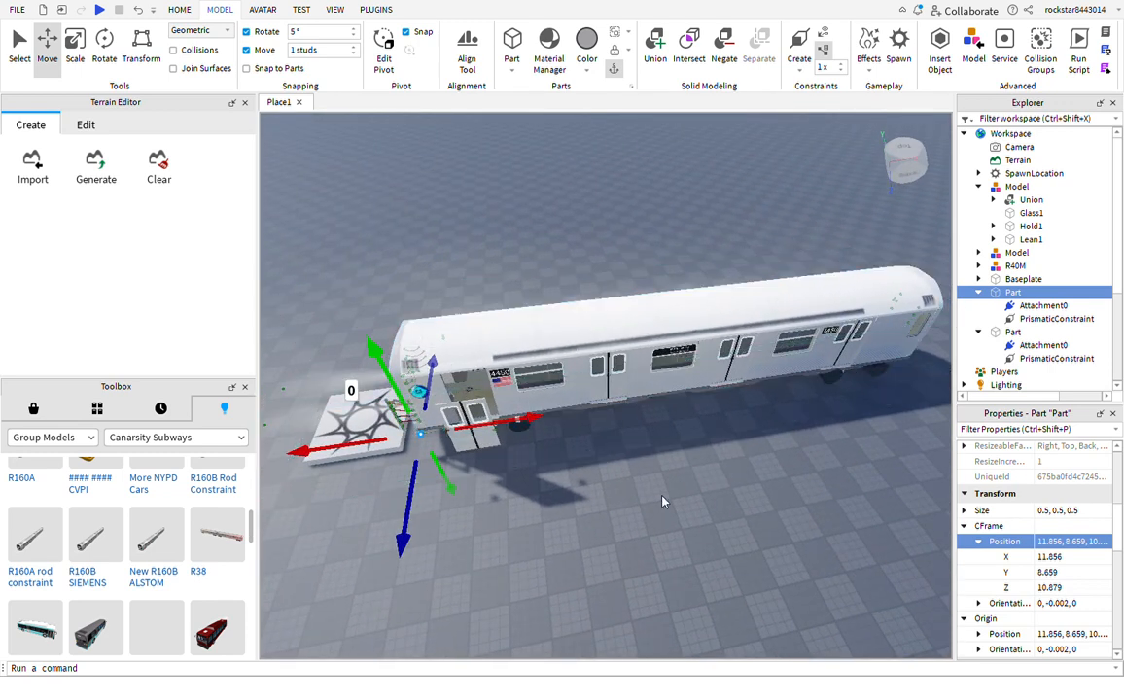
{"action": "key", "text": "f"}
{"action": "scroll", "coordinate": [662, 499], "scroll_direction": "up", "scroll_amount": 6}
{"action": "right_click_drag", "start_coordinate": [662, 498], "coordinate": [662, 499]}
{"action": "scroll", "coordinate": [662, 499], "scroll_direction": "down", "scroll_amount": 2}
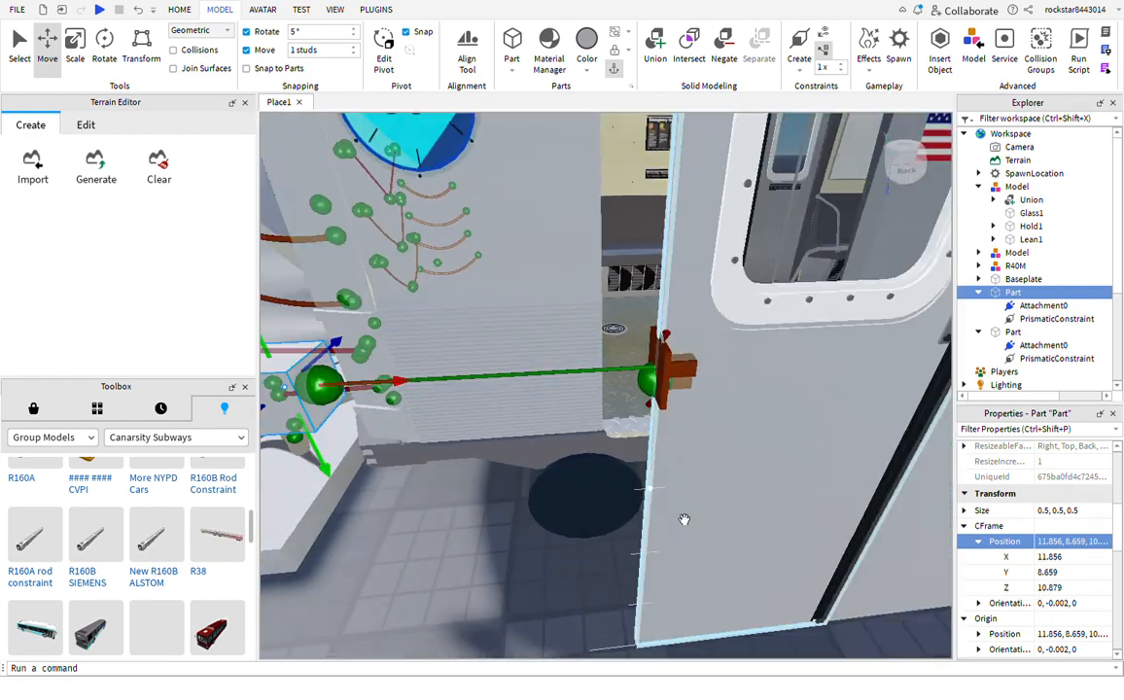
{"action": "scroll", "coordinate": [684, 520], "scroll_direction": "down", "scroll_amount": 10}
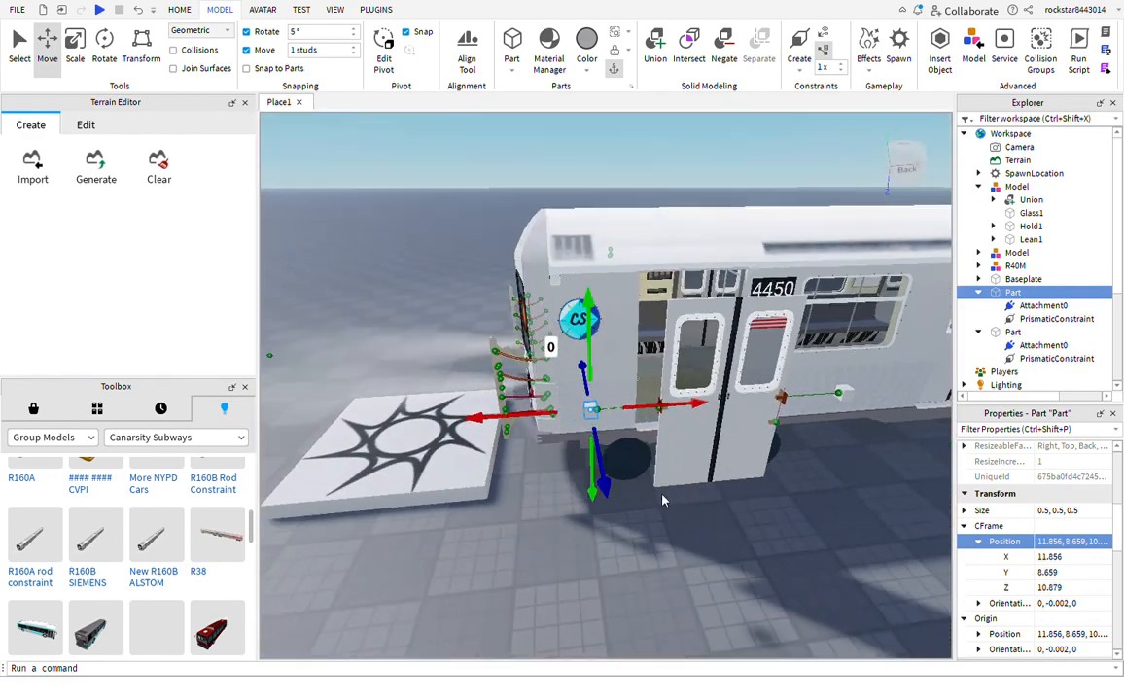
{"action": "left_click", "coordinate": [335, 12]}
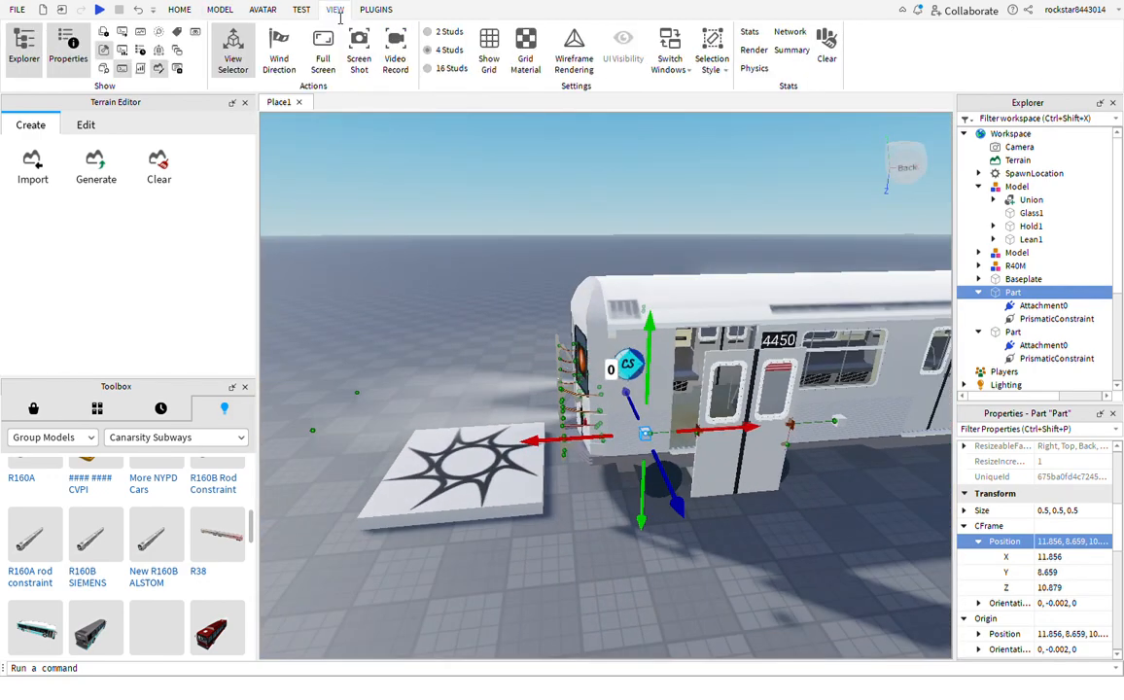
{"action": "left_click", "coordinate": [496, 52]}
{"action": "left_click", "coordinate": [496, 52]}
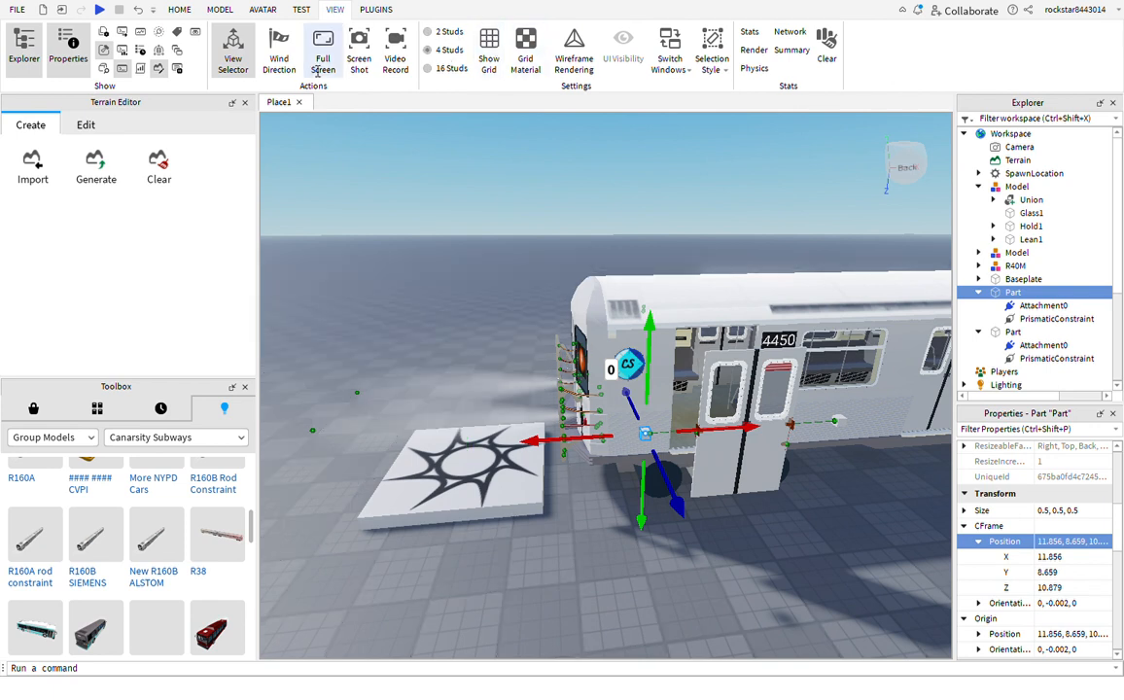
{"action": "left_click", "coordinate": [588, 56]}
{"action": "left_click", "coordinate": [577, 48]}
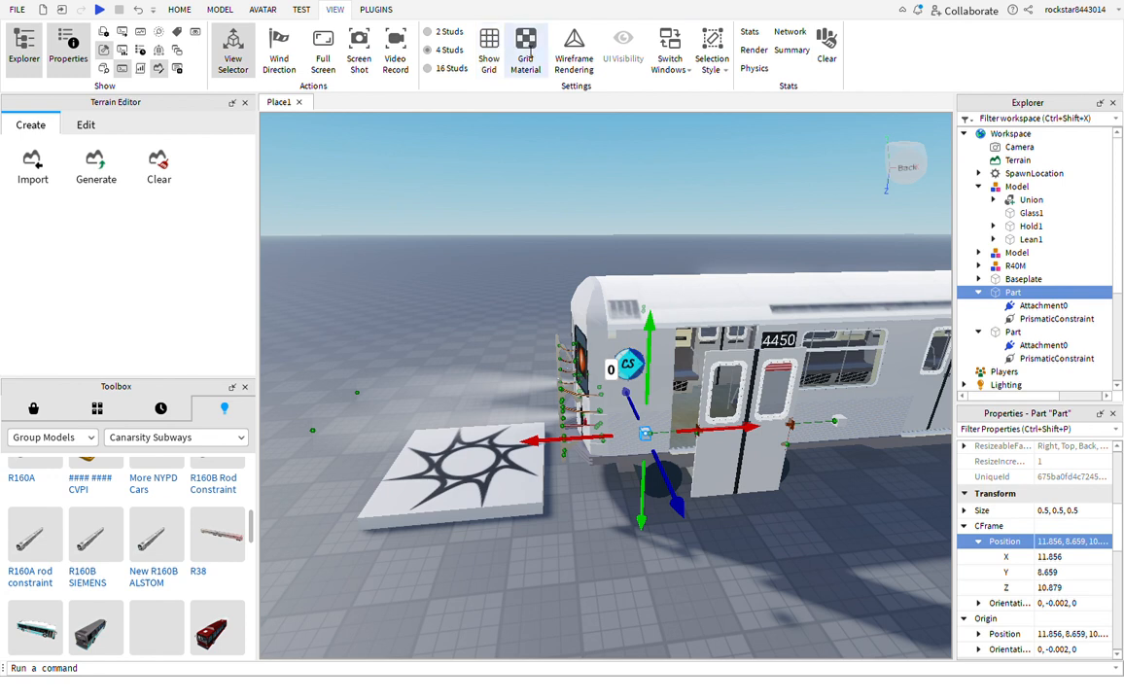
{"action": "left_click", "coordinate": [530, 57]}
{"action": "left_click", "coordinate": [530, 56]}
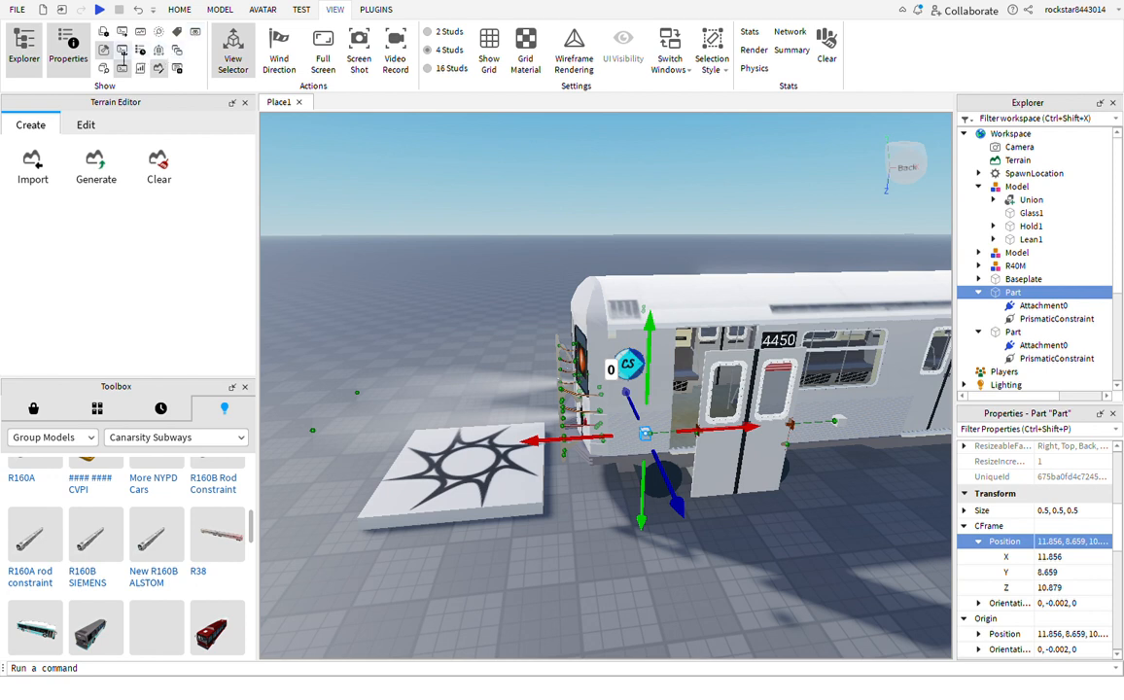
{"action": "left_click", "coordinate": [302, 9]}
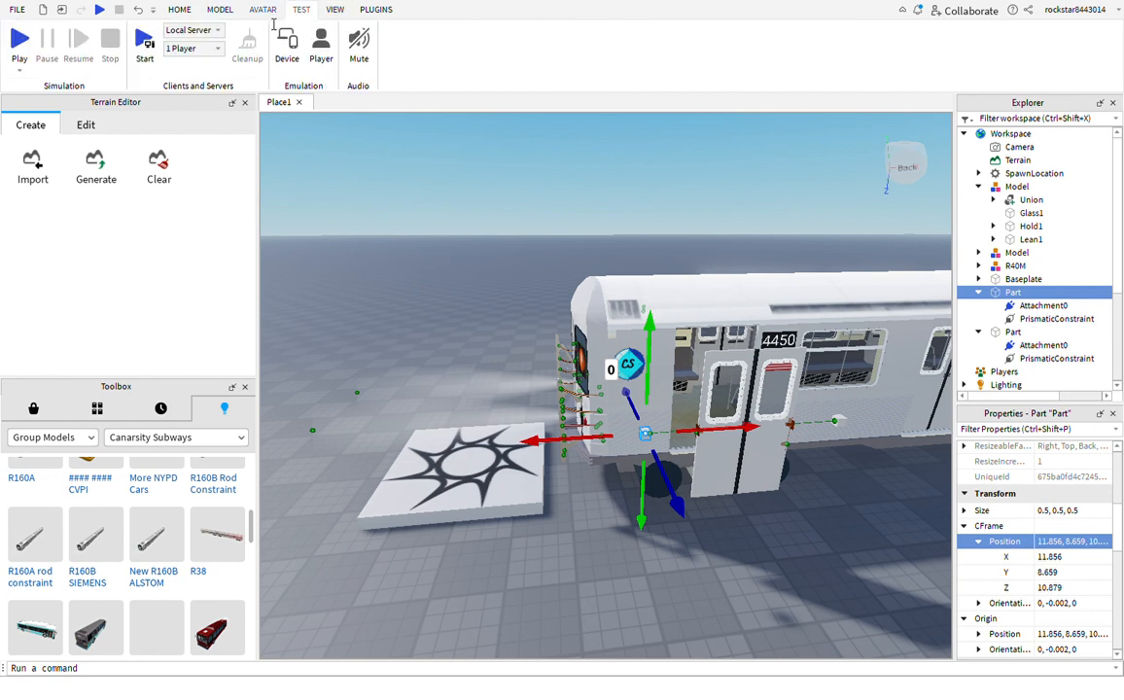
{"action": "left_click", "coordinate": [222, 11]}
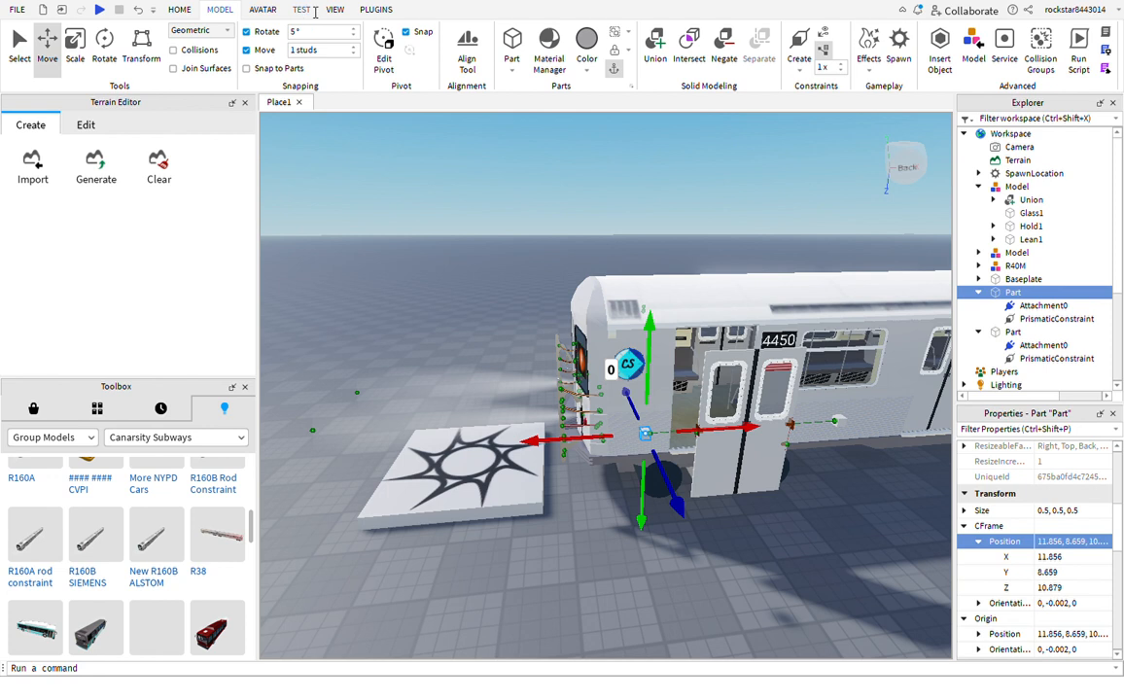
{"action": "left_click", "coordinate": [266, 11]}
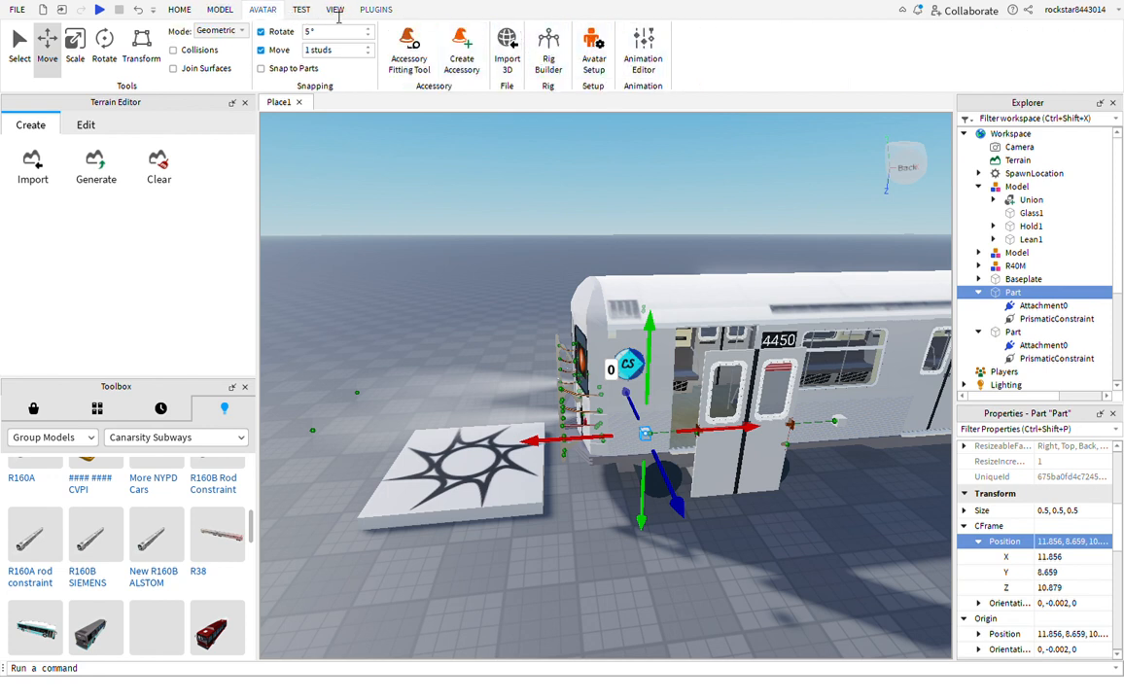
{"action": "left_click", "coordinate": [300, 10]}
{"action": "left_click", "coordinate": [335, 11]}
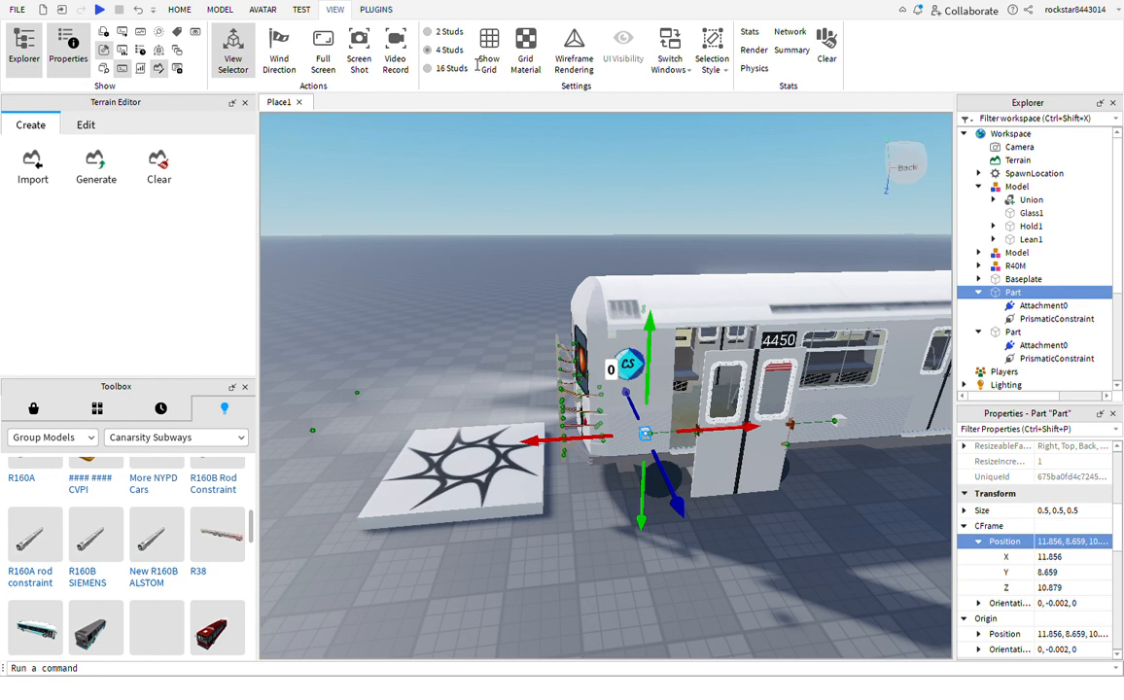
{"action": "left_click", "coordinate": [622, 182]}
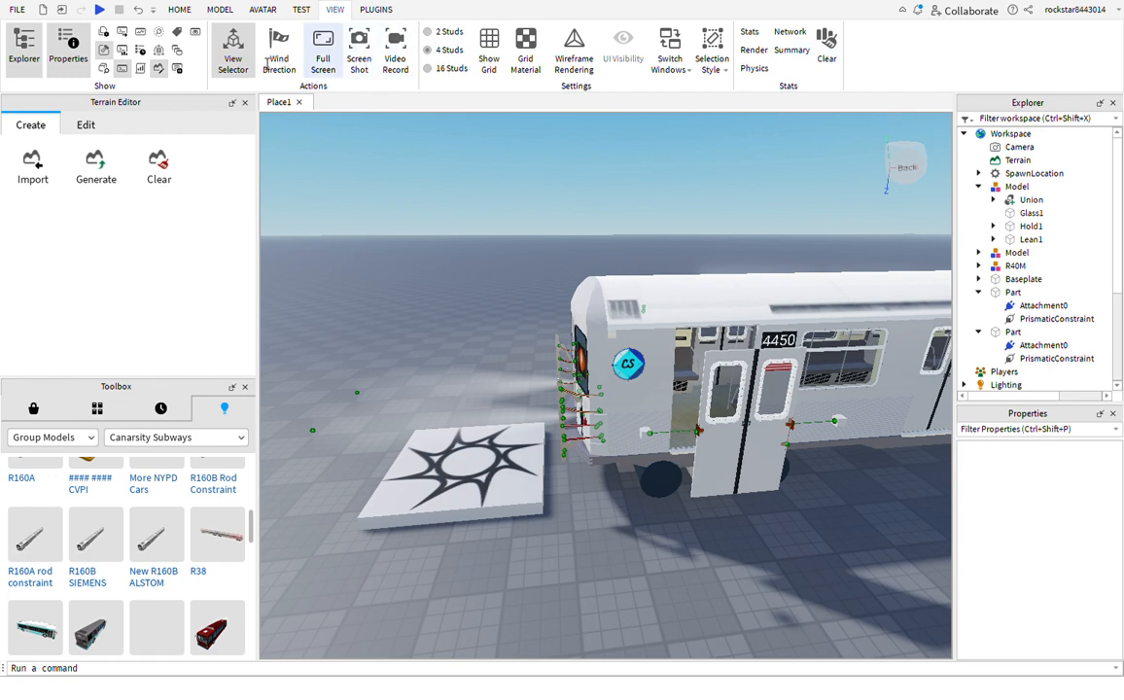
{"action": "left_click", "coordinate": [180, 10]}
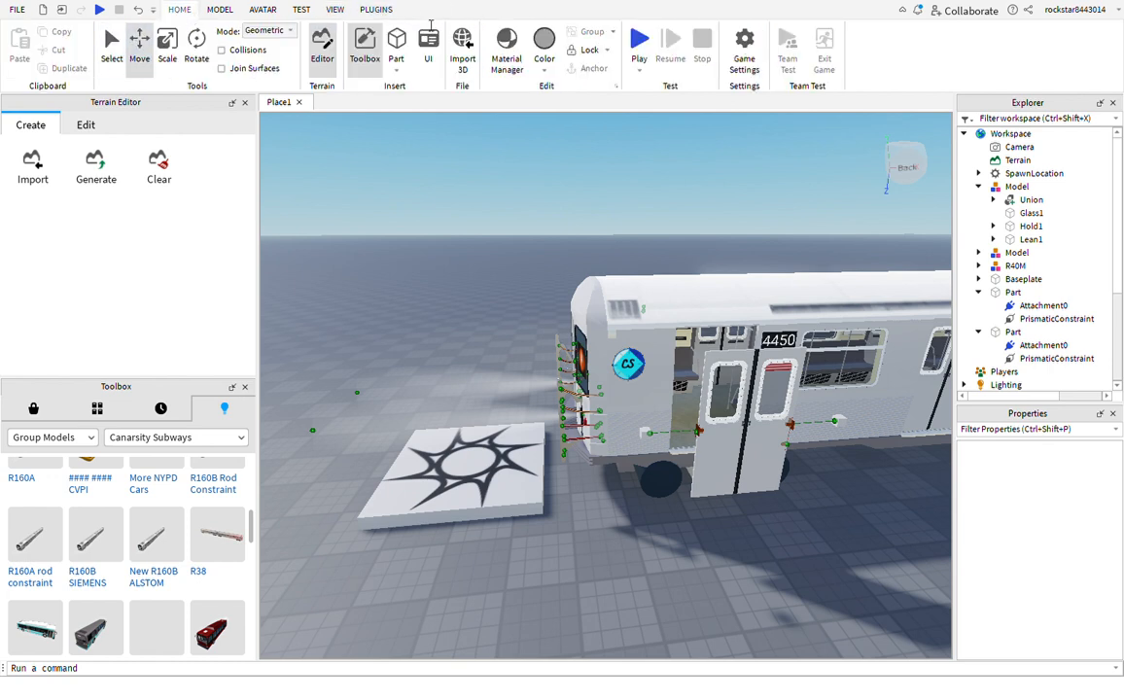
{"action": "left_click", "coordinate": [375, 11]}
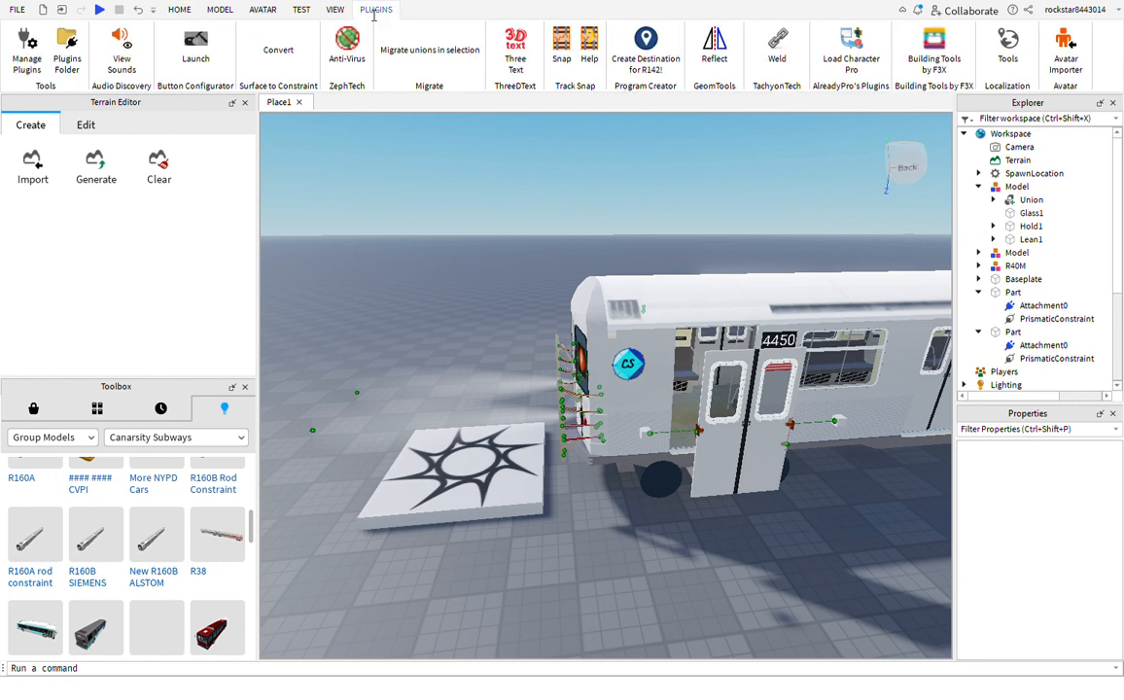
{"action": "left_click", "coordinate": [335, 10]}
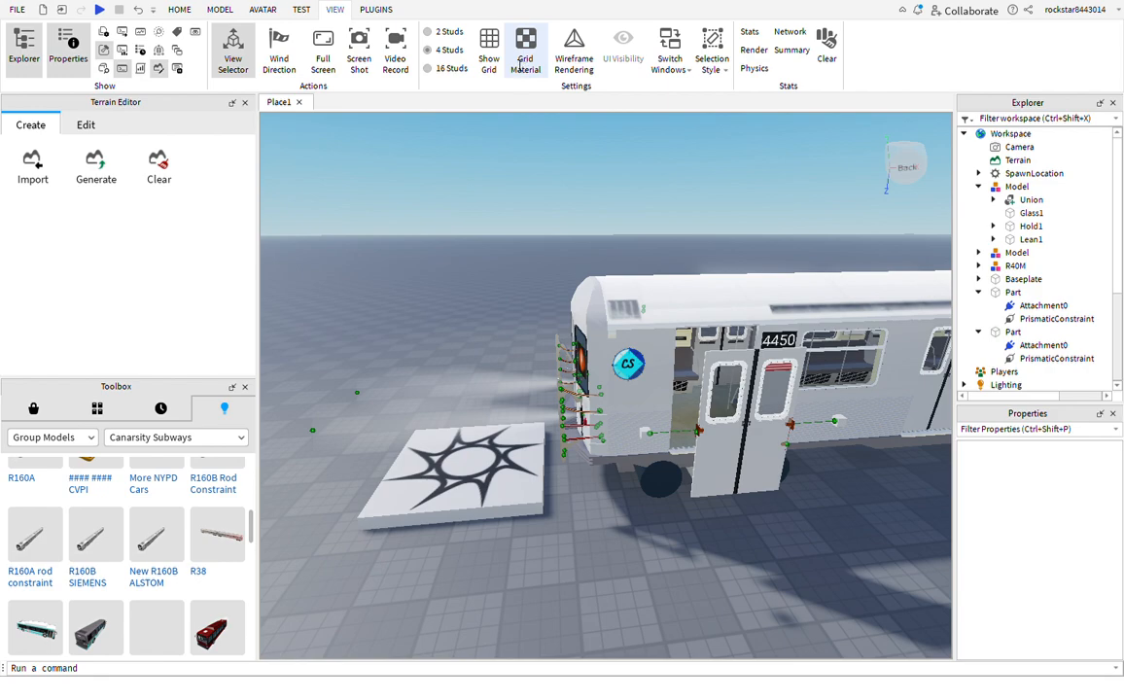
Try out the 4-stud grid display around the front of the train and turn it off again
{"action": "left_click", "coordinate": [496, 61]}
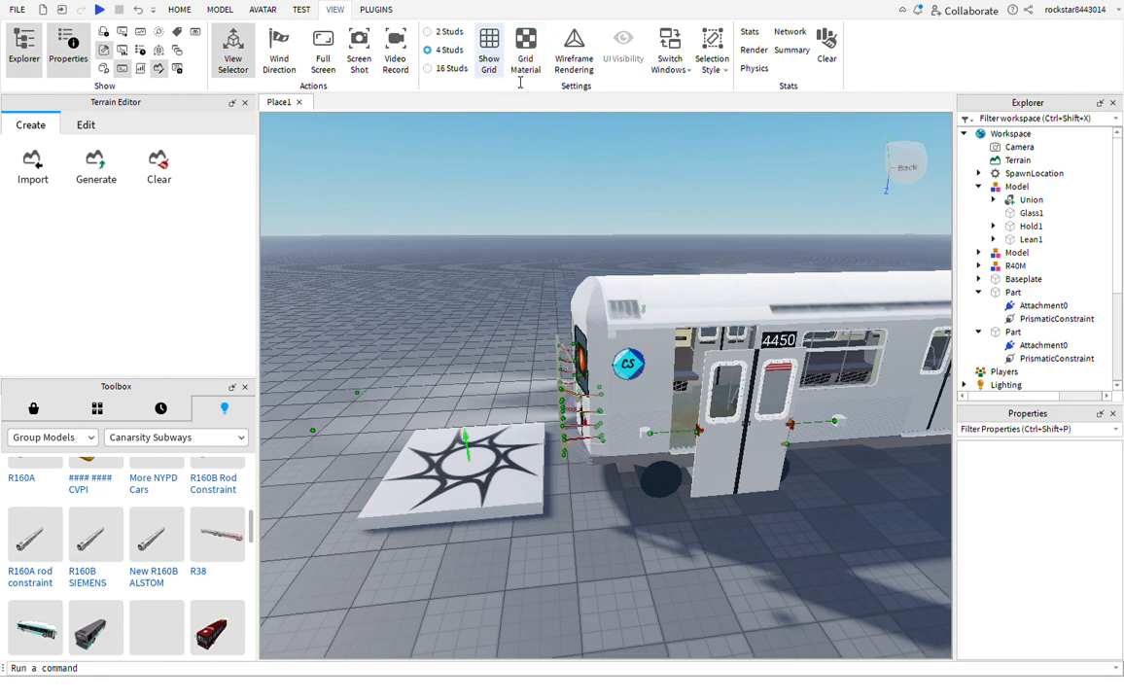
{"action": "right_click_drag", "start_coordinate": [541, 155], "coordinate": [533, 154]}
{"action": "key", "text": "w"}
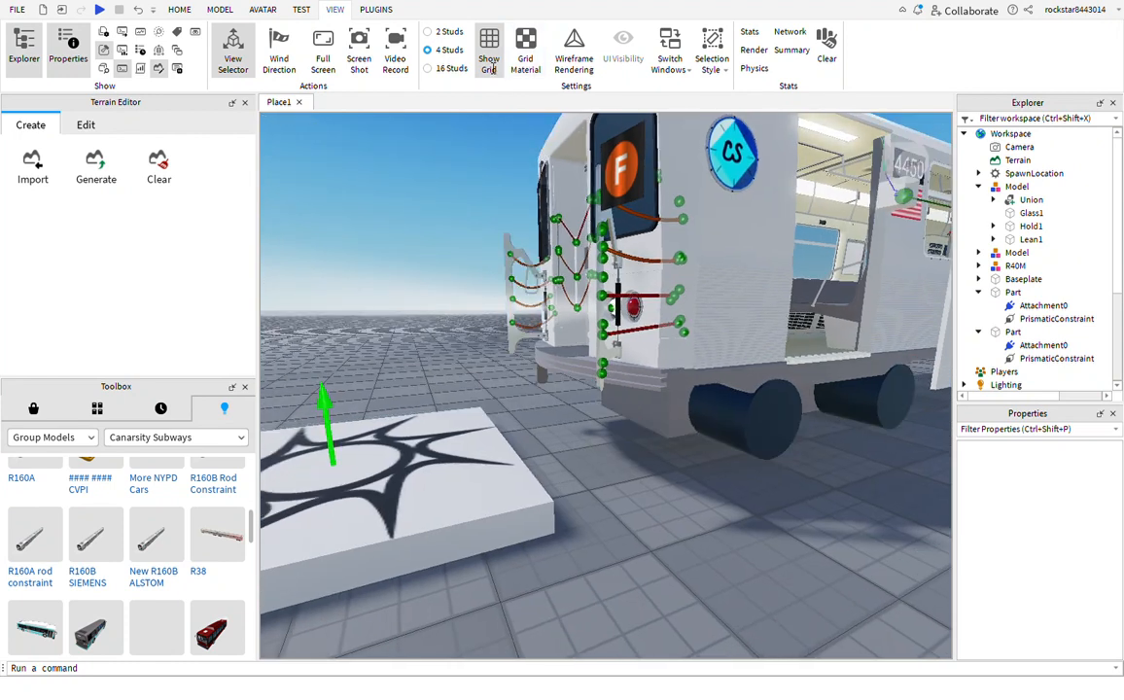
{"action": "left_click", "coordinate": [525, 63]}
{"action": "left_click", "coordinate": [525, 63]}
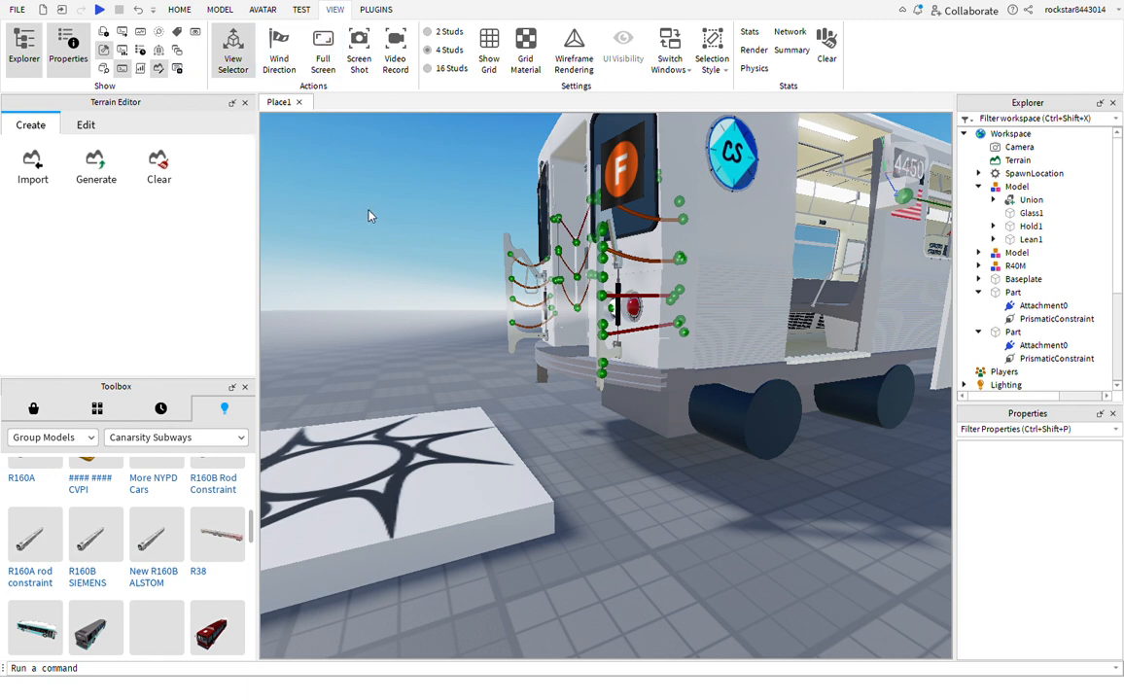
Select the attachment on the left door's small part and copy its world position Y value
{"action": "right_click_drag", "start_coordinate": [369, 216], "coordinate": [545, 226]}
{"action": "key", "text": "w"}
{"action": "left_click", "coordinate": [573, 240]}
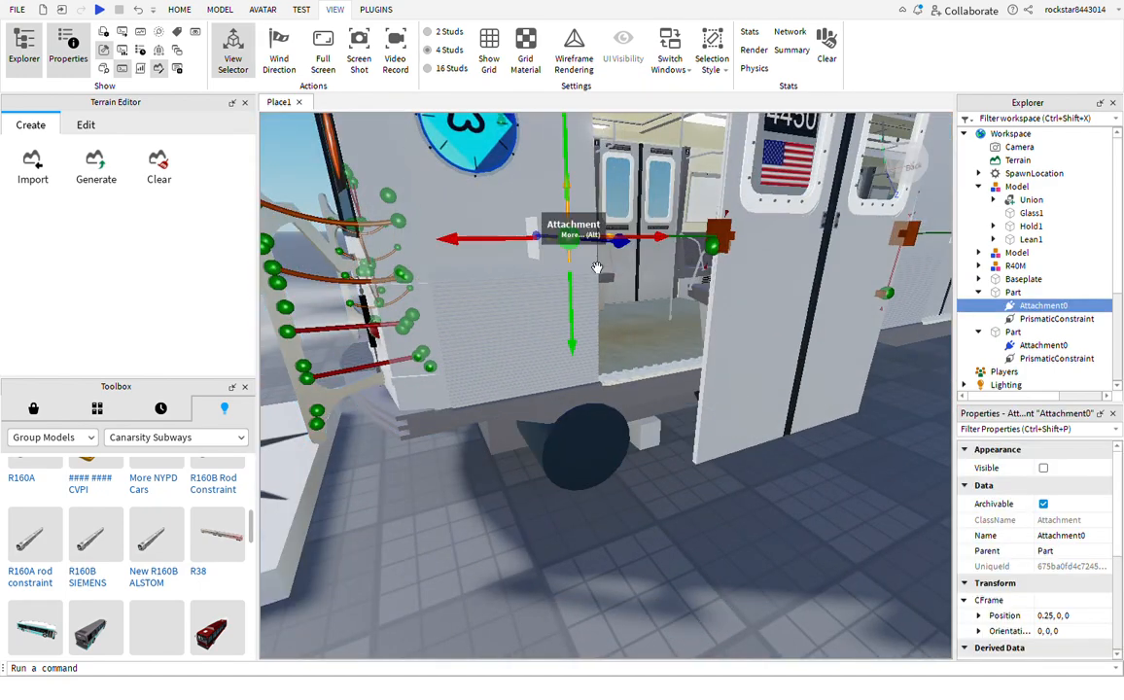
{"action": "key", "text": "d"}
{"action": "right_click_drag", "start_coordinate": [752, 457], "coordinate": [761, 489]}
{"action": "key", "text": "w"}
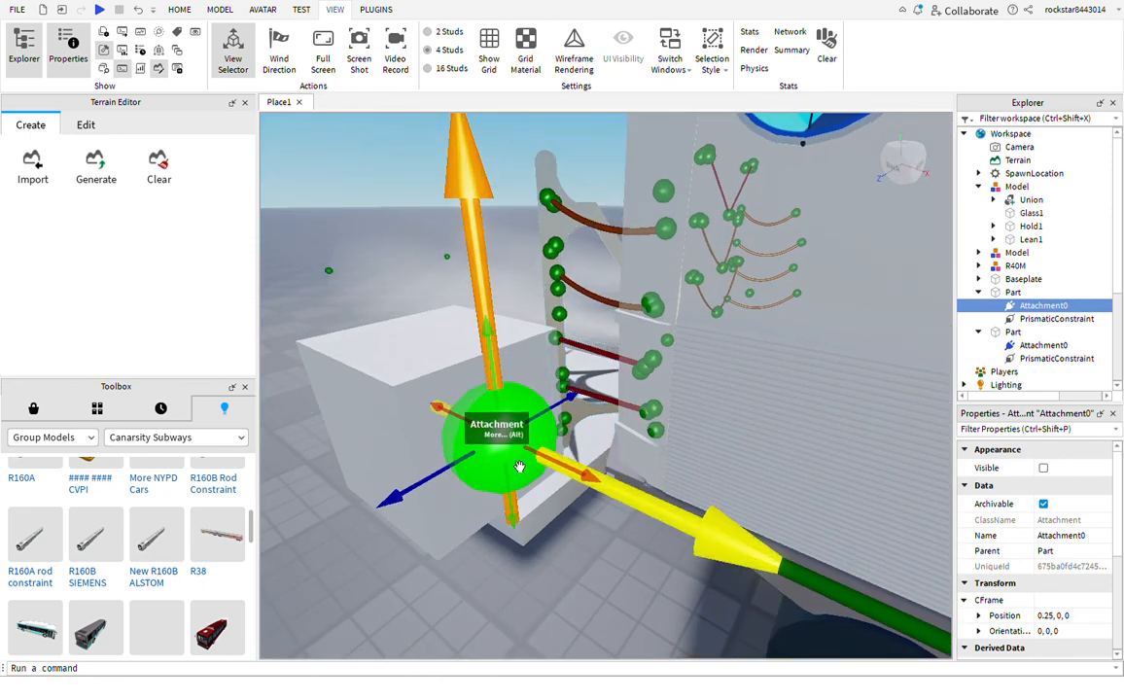
{"action": "scroll", "coordinate": [1011, 505], "scroll_direction": "down", "scroll_amount": 1}
{"action": "scroll", "coordinate": [1011, 506], "scroll_direction": "down", "scroll_amount": 2}
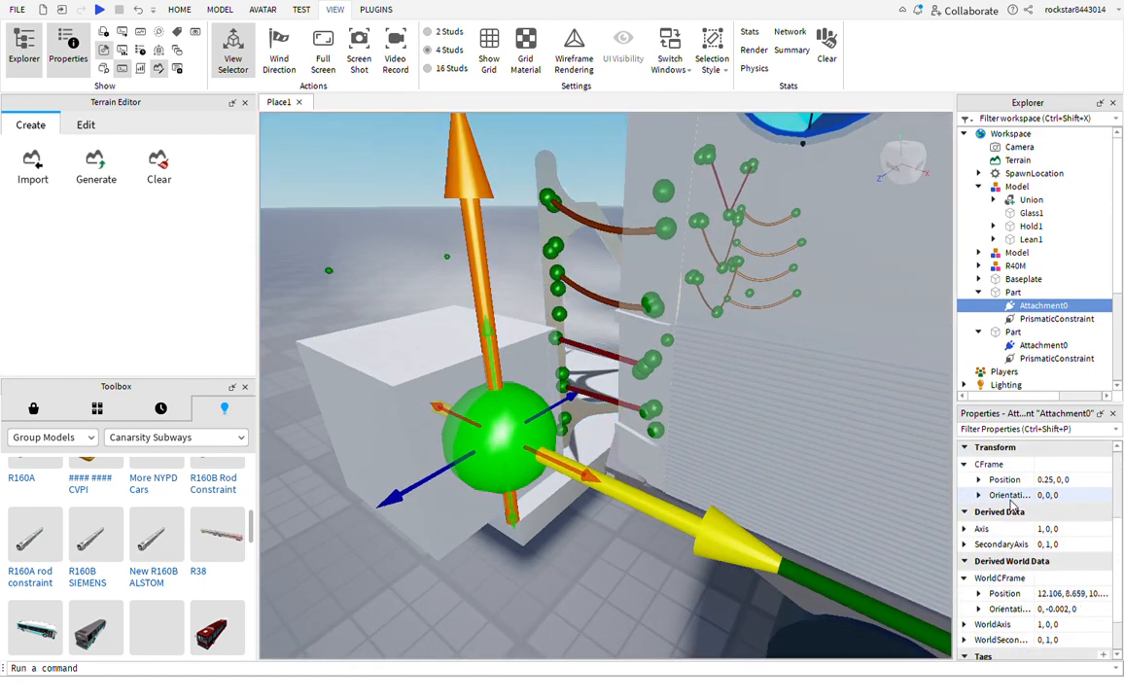
{"action": "left_click", "coordinate": [980, 595]}
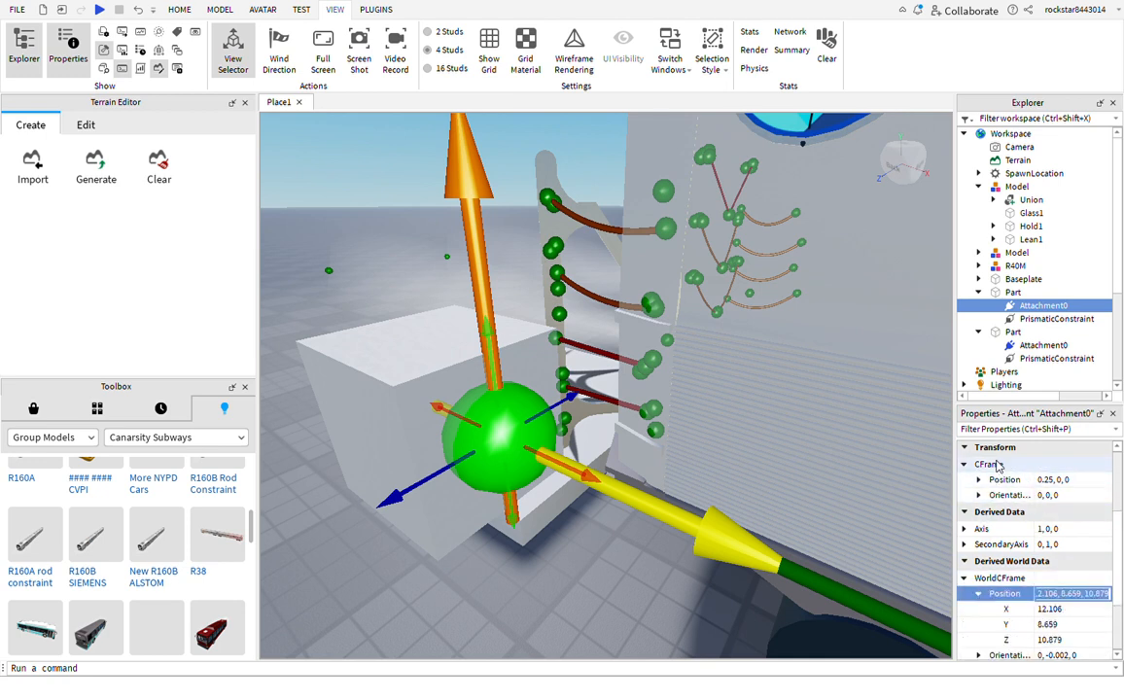
{"action": "left_click", "coordinate": [1069, 628]}
{"action": "key", "text": "ctrl+c"}
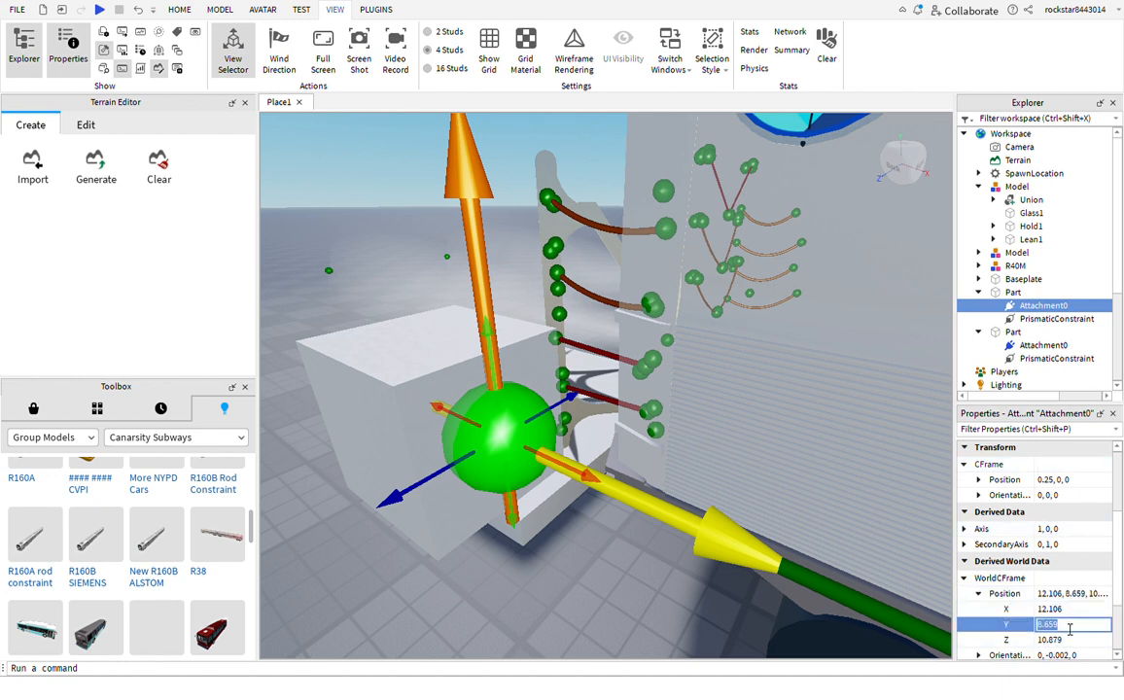
Set the world position Y of both doors' Attachment1 to 8.659 by pasting the copied value
{"action": "right_click_drag", "start_coordinate": [829, 550], "coordinate": [824, 558]}
{"action": "left_click", "coordinate": [620, 401]}
{"action": "right_click_drag", "start_coordinate": [620, 402], "coordinate": [619, 401]}
{"action": "scroll", "coordinate": [619, 401], "scroll_direction": "up", "scroll_amount": 3}
{"action": "left_click", "coordinate": [652, 494], "text": "ctrl"}
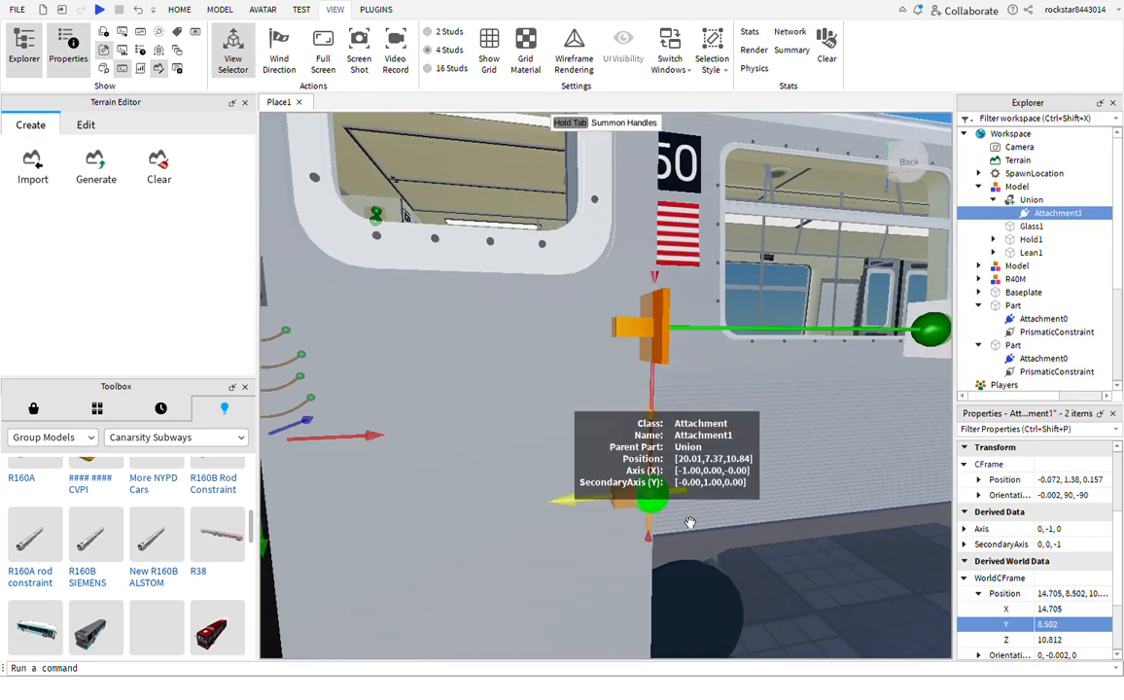
{"action": "left_click", "coordinate": [1052, 625]}
{"action": "key", "text": "ctrl+v"}
{"action": "key", "text": "Return"}
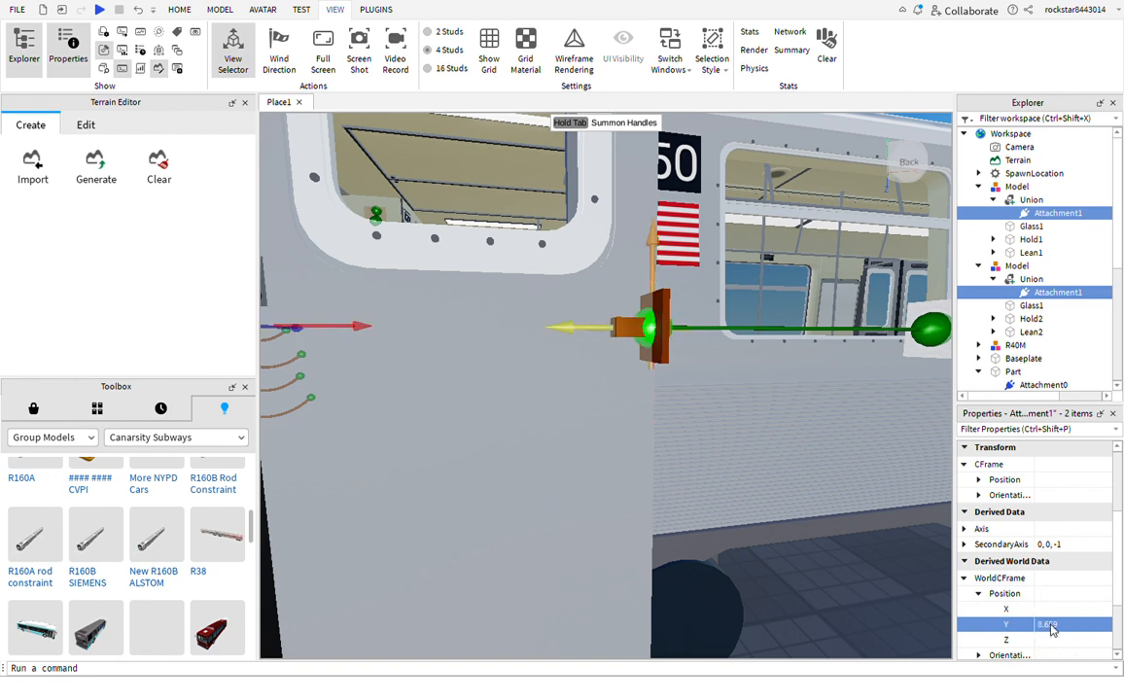
Copy the world position Z value from the attachment on the left door's small part
{"action": "right_click_drag", "start_coordinate": [624, 494], "coordinate": [624, 494]}
{"action": "key", "text": "a"}
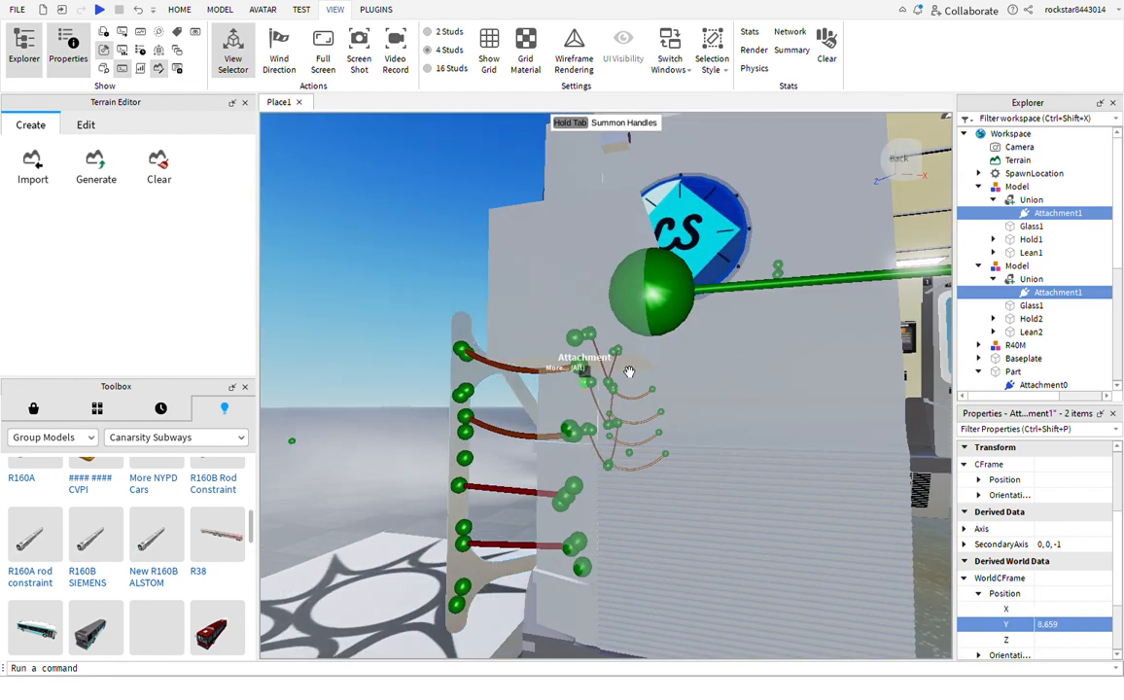
{"action": "left_click", "coordinate": [693, 347]}
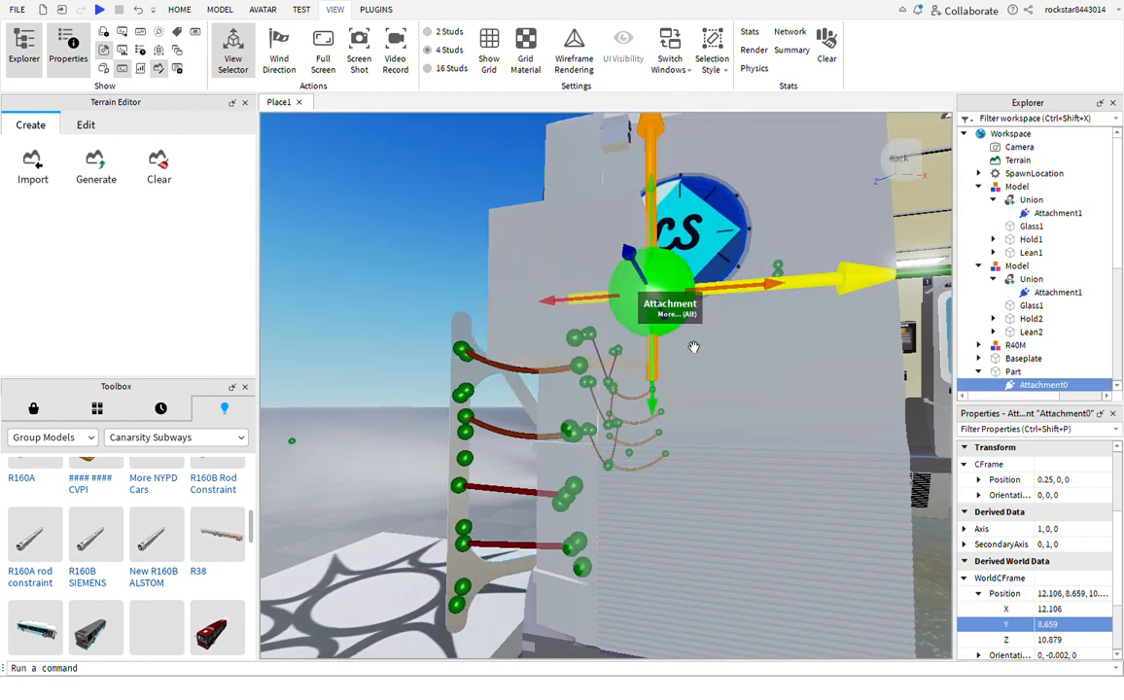
{"action": "left_click", "coordinate": [1050, 640]}
{"action": "key", "text": "ctrl+c"}
Set the world position Z of both doors' Attachment1 to 10.879 by pasting the copied value, and clear the selection
{"action": "right_click_drag", "start_coordinate": [824, 505], "coordinate": [824, 505]}
{"action": "key", "text": "d"}
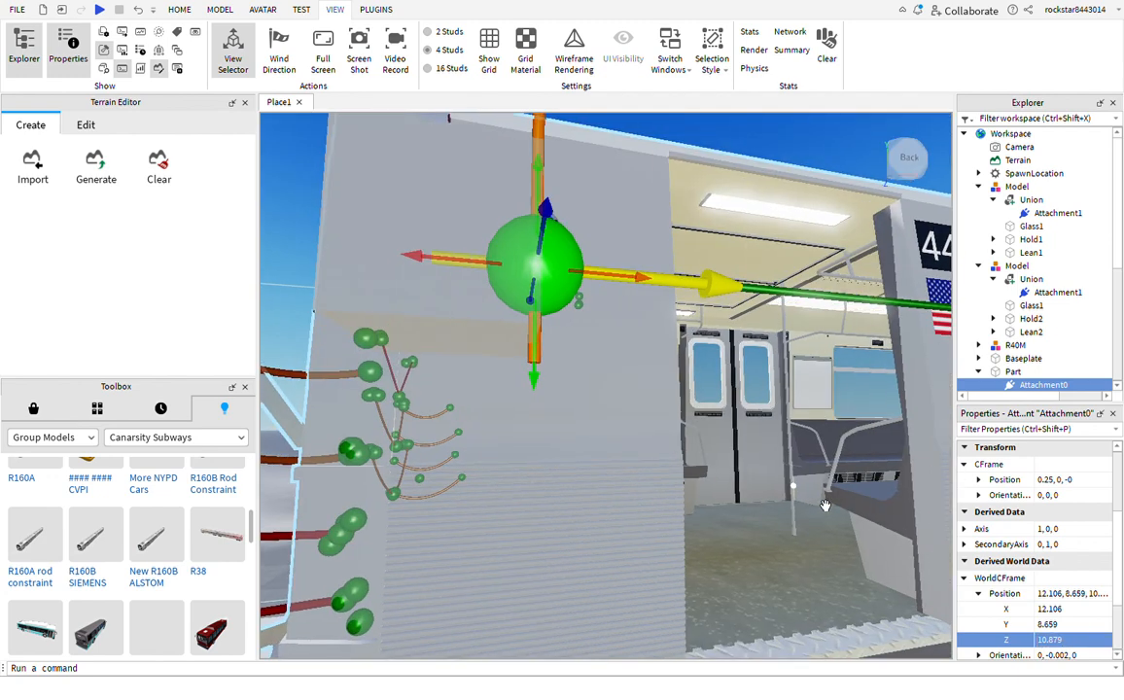
{"action": "left_click", "coordinate": [754, 327]}
{"action": "right_click_drag", "start_coordinate": [782, 352], "coordinate": [781, 352]}
{"action": "key", "text": "a"}
{"action": "left_click", "coordinate": [420, 391], "text": "ctrl"}
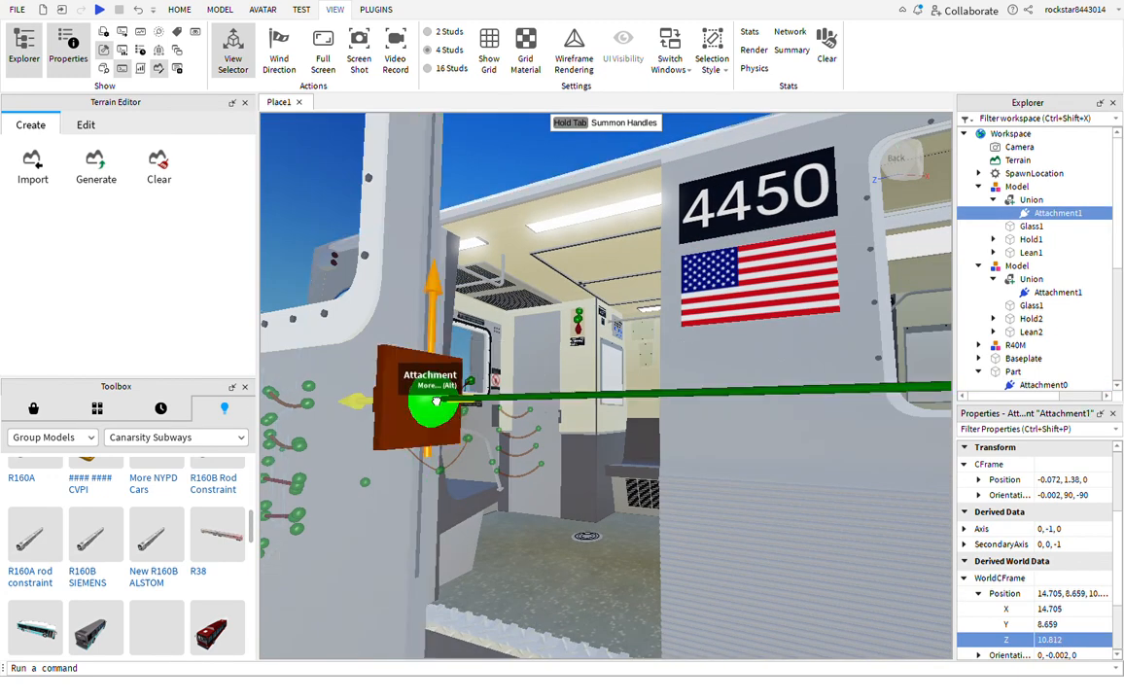
{"action": "left_click", "coordinate": [1079, 640]}
{"action": "key", "text": "ctrl+v"}
{"action": "key", "text": "Return"}
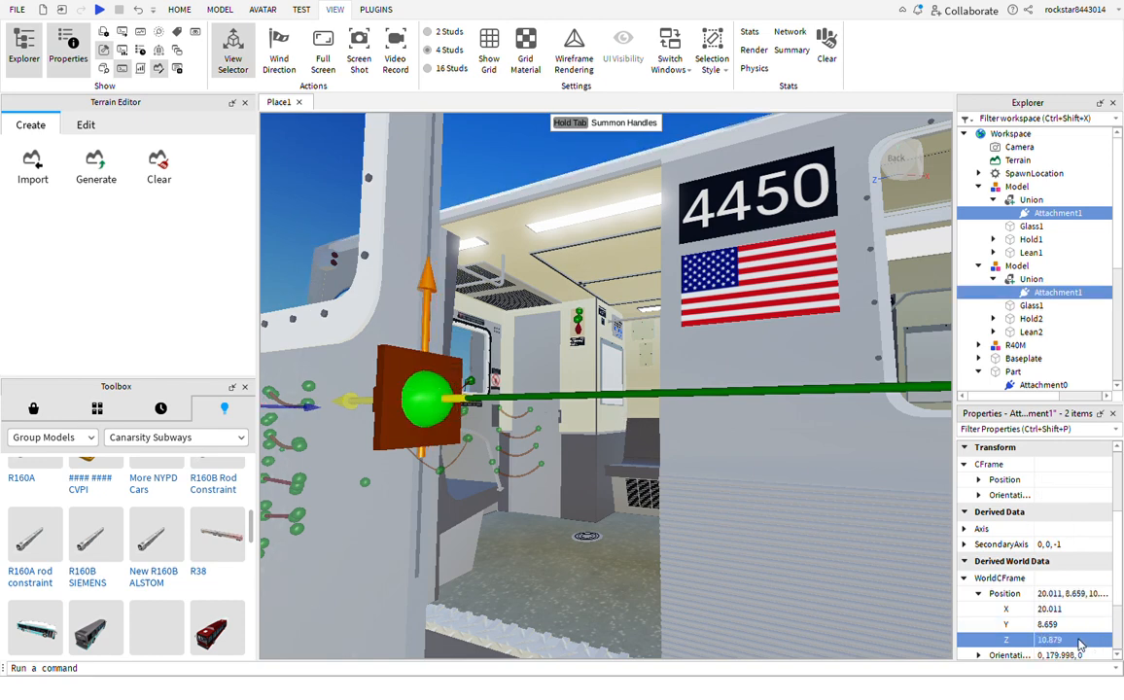
{"action": "key", "text": "d"}
{"action": "mouse_move", "coordinate": [760, 505]}
{"action": "right_mouse_down"}
{"action": "mouse_move", "coordinate": [735, 488]}
{"action": "mouse_move", "coordinate": [770, 511]}
{"action": "mouse_move", "coordinate": [758, 510]}
{"action": "right_mouse_up"}
{"action": "left_click", "coordinate": [735, 495]}
{"action": "scroll", "coordinate": [763, 511], "scroll_direction": "down", "scroll_amount": 3}
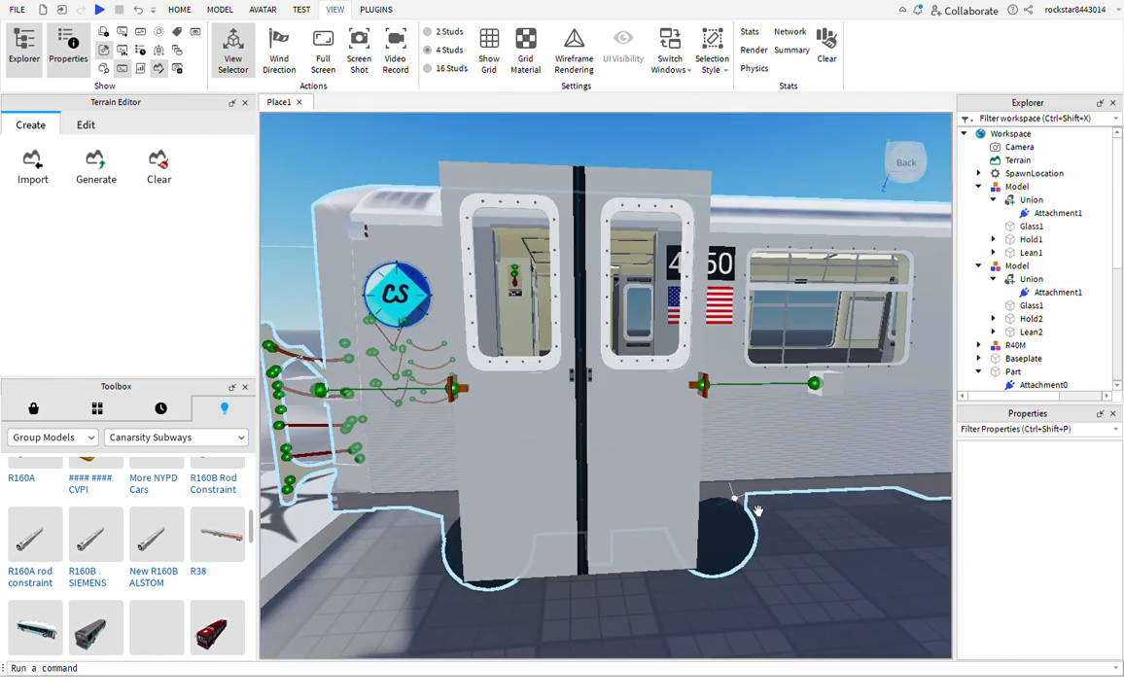
{"action": "key", "text": "a"}
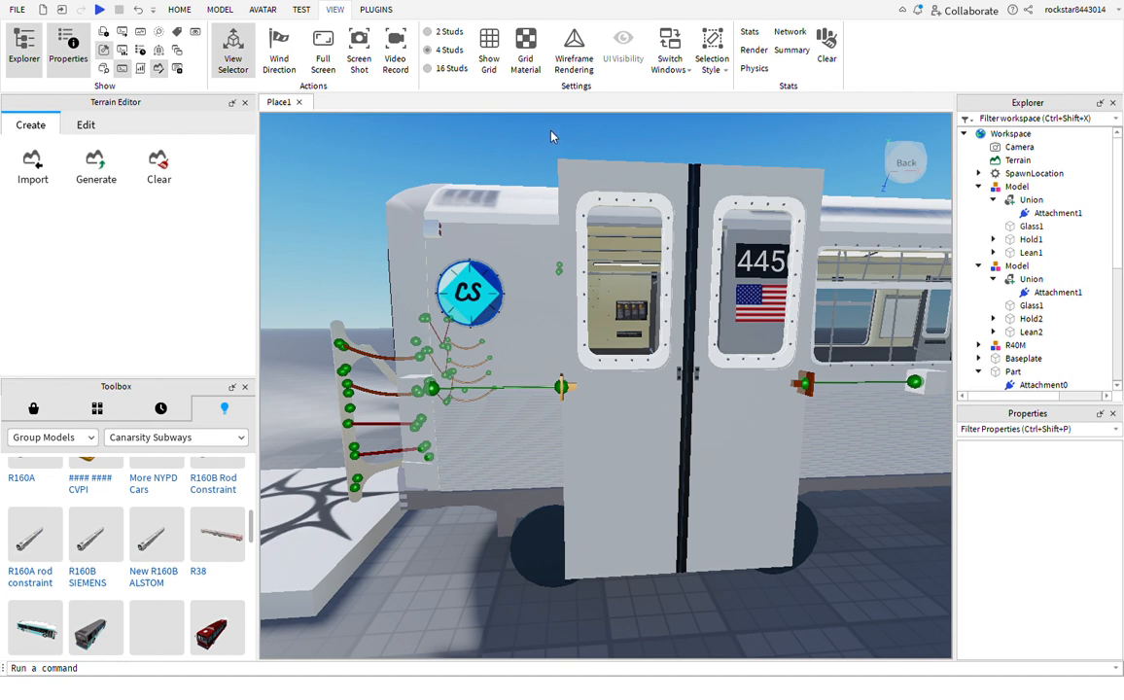
Turn the grid display on, look at the train with it, undo the last change, and hide the grid again
{"action": "left_click", "coordinate": [489, 51]}
{"action": "right_click_drag", "start_coordinate": [459, 143], "coordinate": [444, 150]}
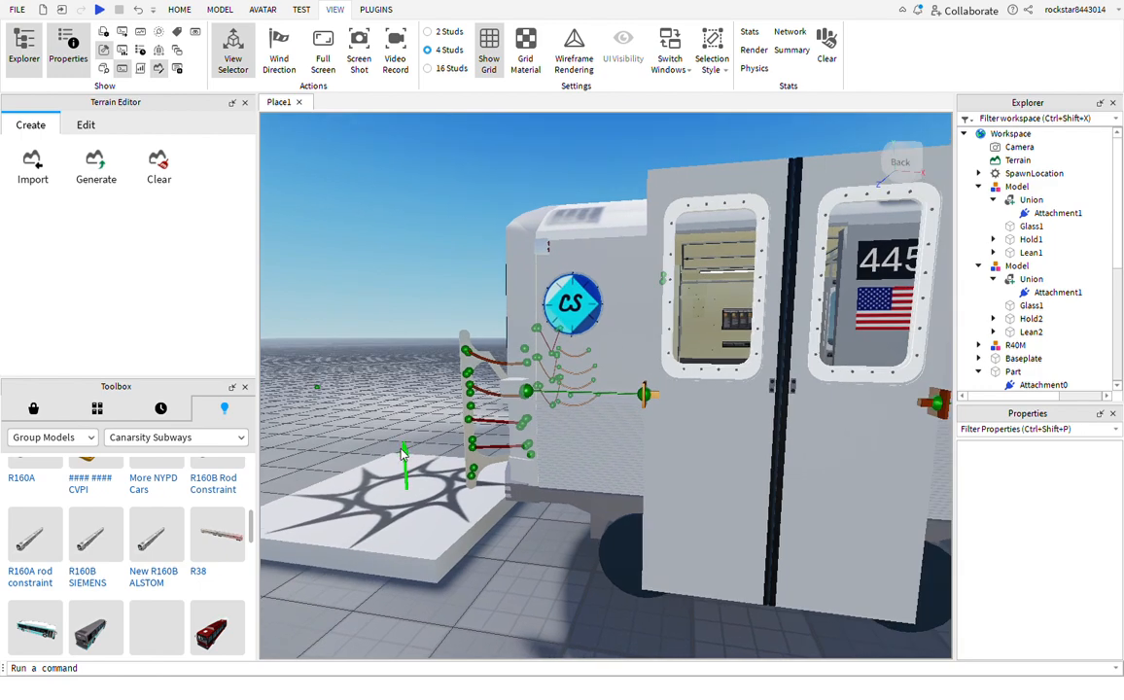
{"action": "right_click_drag", "start_coordinate": [404, 353], "coordinate": [427, 375]}
{"action": "scroll", "coordinate": [428, 373], "scroll_direction": "up", "scroll_amount": 3}
{"action": "scroll", "coordinate": [429, 374], "scroll_direction": "down", "scroll_amount": 3}
{"action": "key", "text": "ctrl+z"}
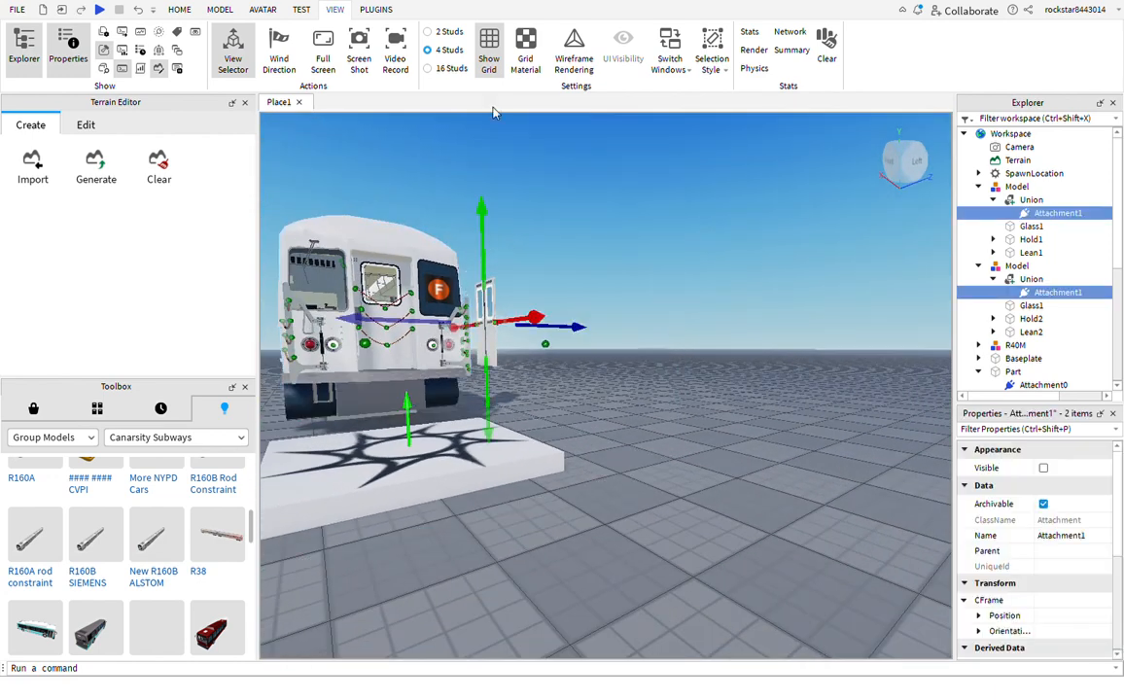
{"action": "left_click", "coordinate": [489, 49]}
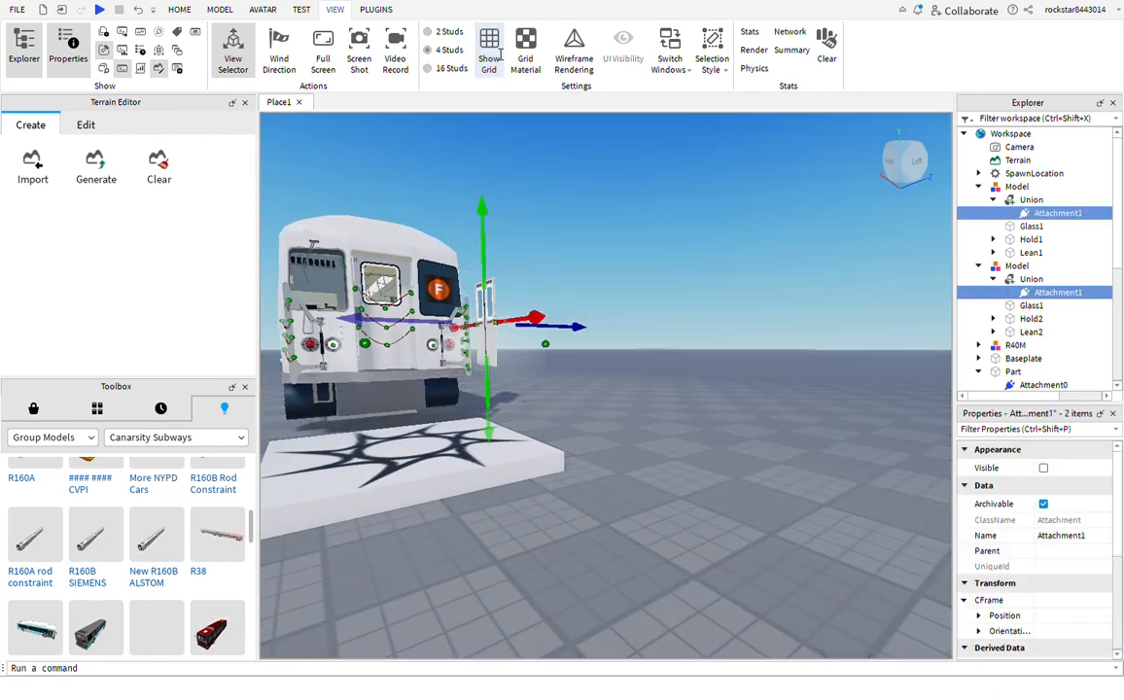
Insert a new block part on the baseplate away from the train and bring it into close view
{"action": "left_click", "coordinate": [177, 10]}
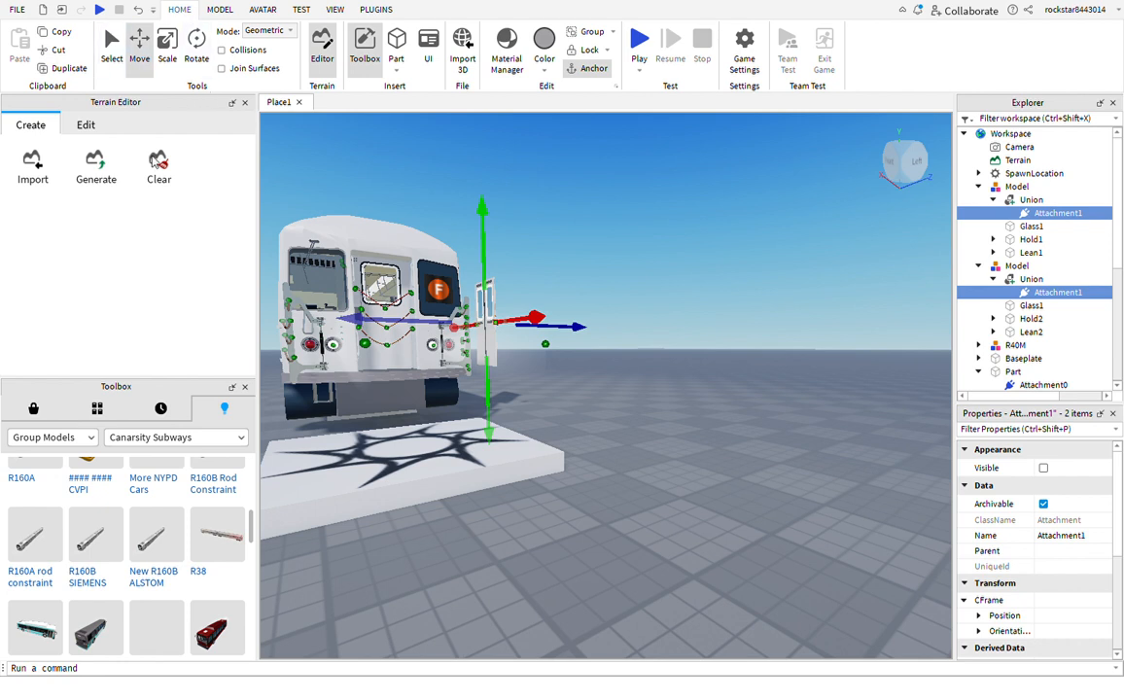
{"action": "left_click", "coordinate": [399, 46]}
{"action": "left_click", "coordinate": [717, 399]}
{"action": "right_click_drag", "start_coordinate": [704, 389], "coordinate": [657, 370]}
{"action": "left_click", "coordinate": [671, 397]}
{"action": "left_click", "coordinate": [658, 364]}
{"action": "scroll", "coordinate": [657, 372], "scroll_direction": "up", "scroll_amount": 3}
{"action": "key", "text": "f"}
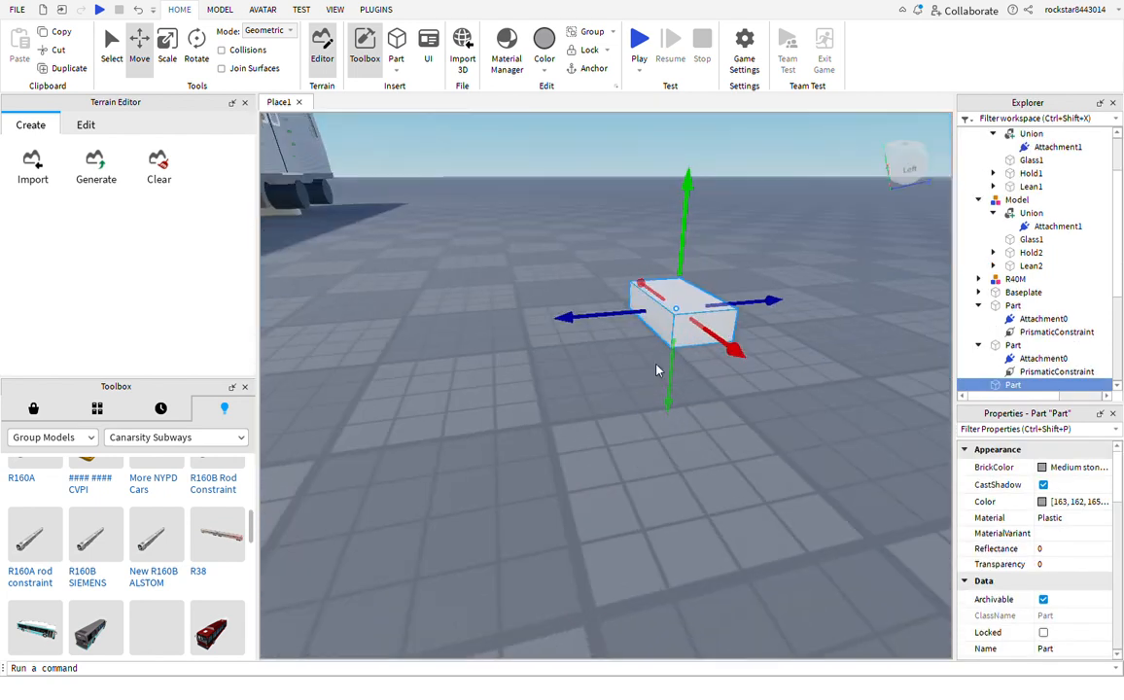
Try to move the new block part, look up its transform properties, and delete it
{"action": "left_click_drag", "start_coordinate": [753, 284], "coordinate": [749, 319]}
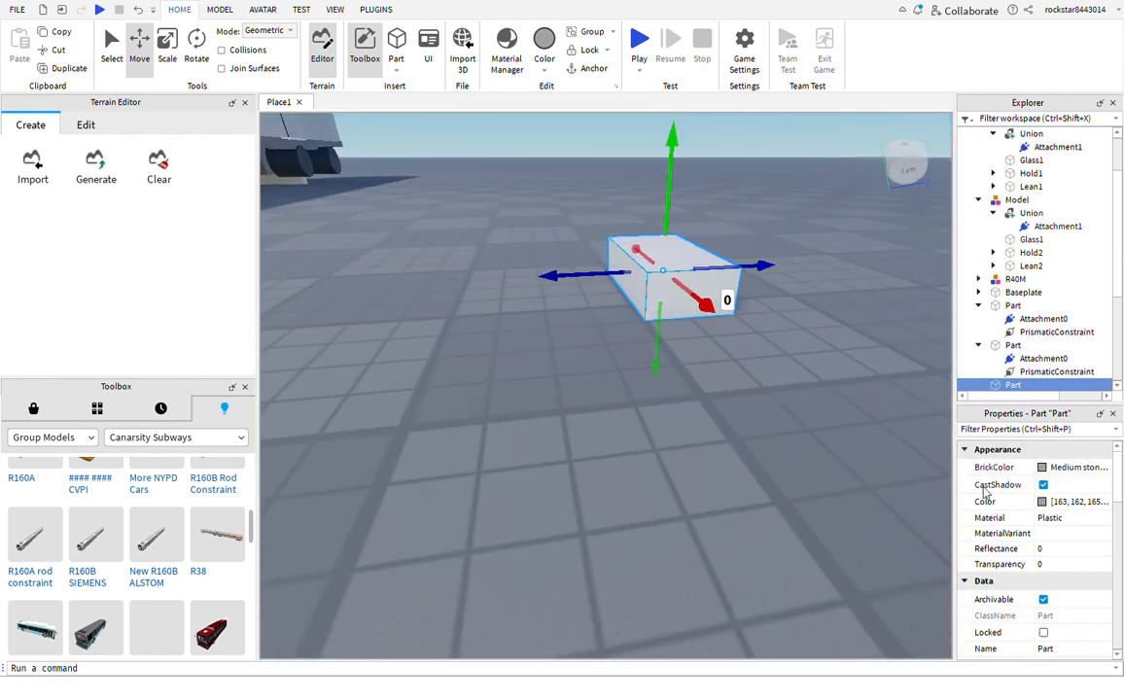
{"action": "scroll", "coordinate": [1056, 576], "scroll_direction": "down", "scroll_amount": 6}
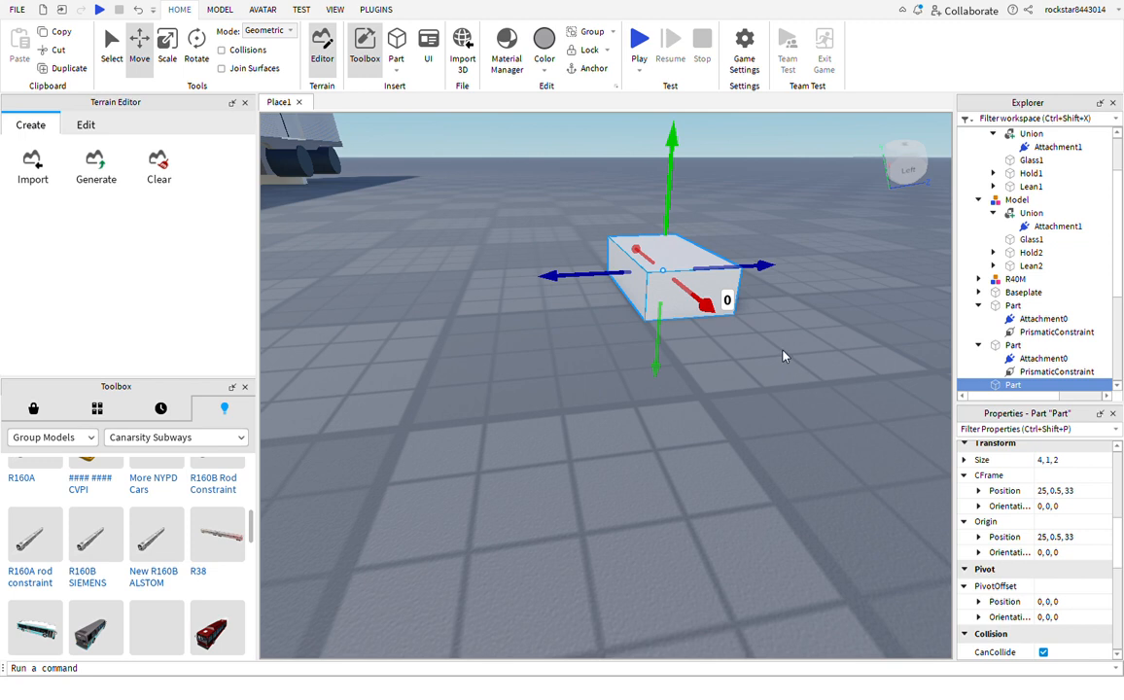
{"action": "mouse_move", "coordinate": [783, 284]}
{"action": "left_mouse_down"}
{"action": "mouse_move", "coordinate": [665, 289]}
{"action": "mouse_move", "coordinate": [795, 299]}
{"action": "mouse_move", "coordinate": [754, 311]}
{"action": "mouse_move", "coordinate": [855, 450]}
{"action": "mouse_move", "coordinate": [738, 324]}
{"action": "mouse_move", "coordinate": [787, 384]}
{"action": "mouse_move", "coordinate": [778, 402]}
{"action": "mouse_move", "coordinate": [766, 325]}
{"action": "mouse_move", "coordinate": [778, 268]}
{"action": "left_mouse_up"}
{"action": "key", "text": "Delete"}
{"action": "right_click_drag", "start_coordinate": [757, 378], "coordinate": [757, 378]}
{"action": "scroll", "coordinate": [757, 377], "scroll_direction": "down", "scroll_amount": 5}
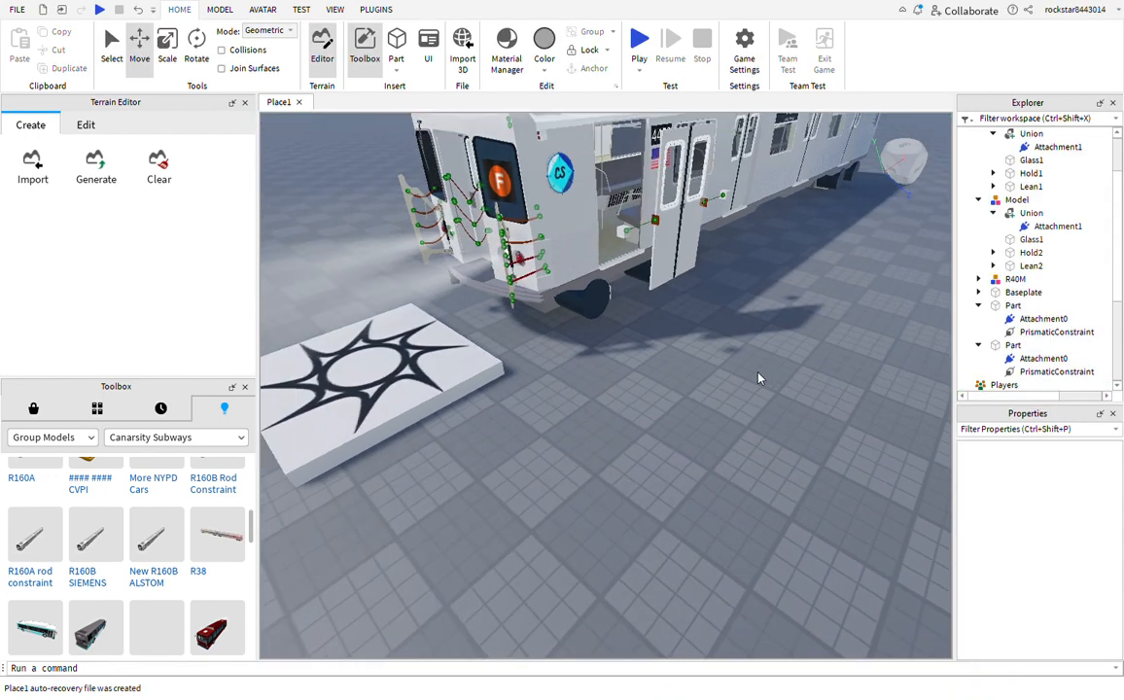
Try out an R38 train model from the Canarsity Subways group models next to the R40M car and delete it
{"action": "left_click", "coordinate": [637, 261]}
{"action": "right_click_drag", "start_coordinate": [636, 261], "coordinate": [615, 244]}
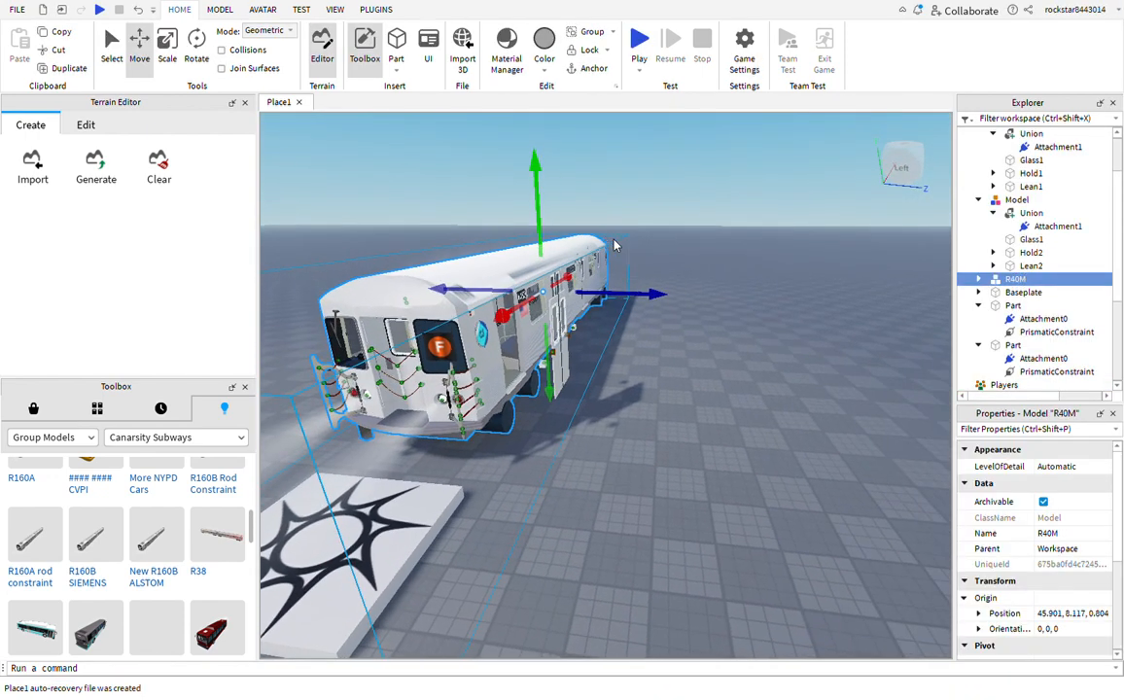
{"action": "key", "text": "ctrl+z"}
{"action": "key", "text": "Delete"}
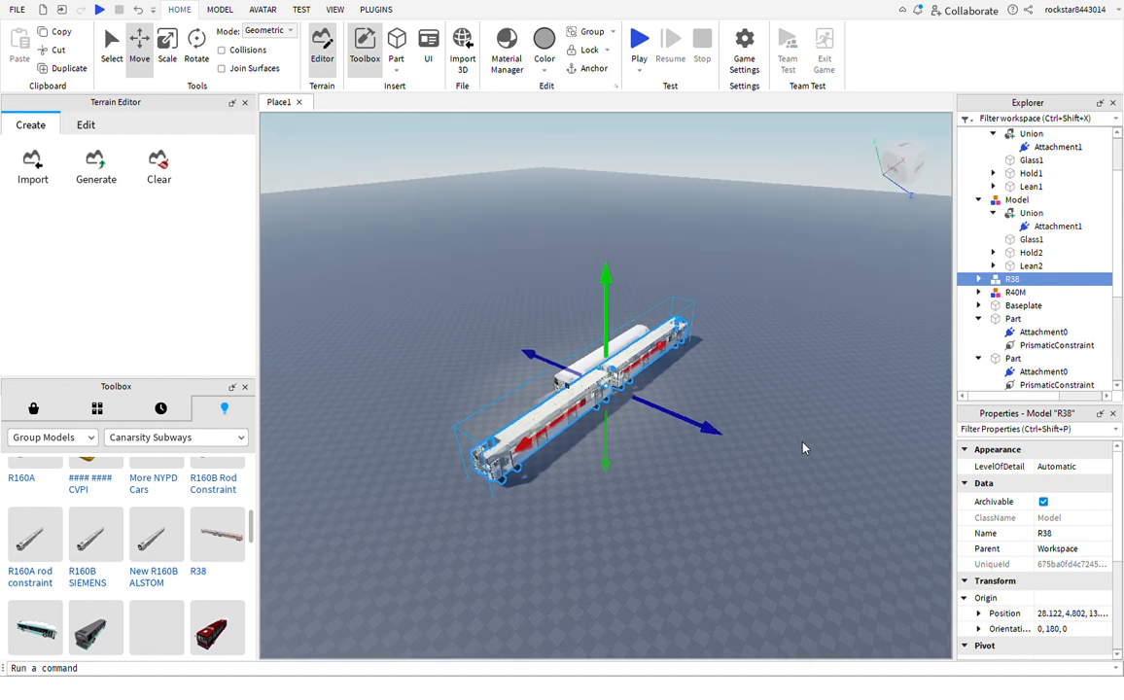
{"action": "key", "text": "Delete"}
Insert the Delete GUI Test train from My Models into the scene and delete it again
{"action": "scroll", "coordinate": [156, 541], "scroll_direction": "down", "scroll_amount": 5}
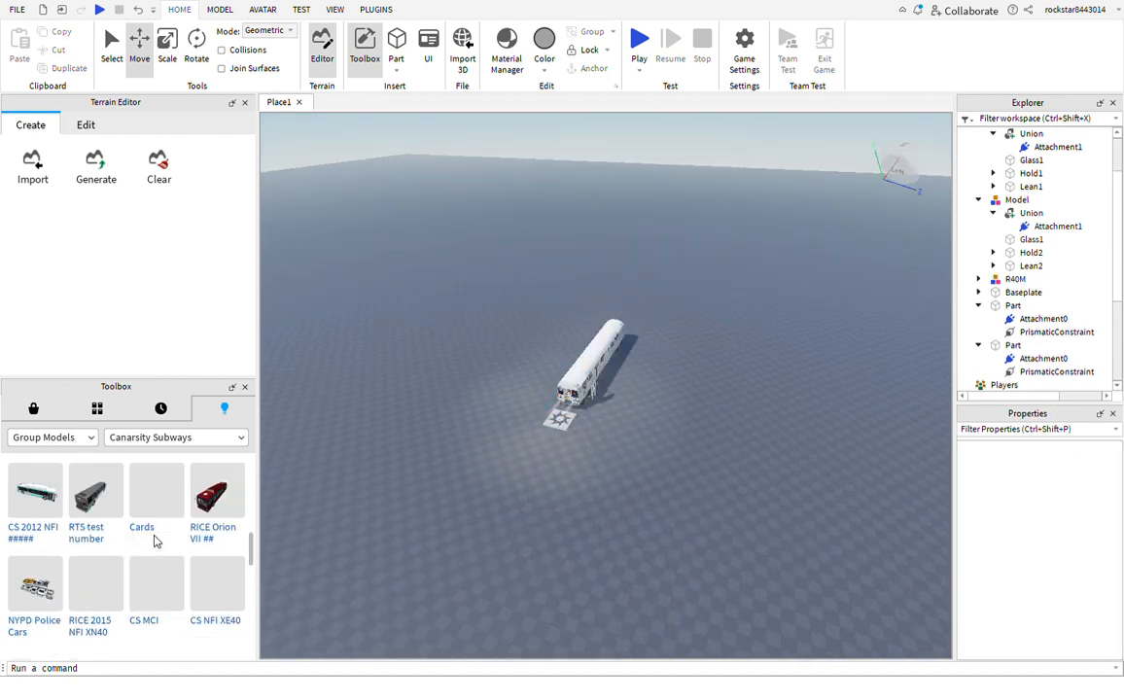
{"action": "scroll", "coordinate": [156, 541], "scroll_direction": "down", "scroll_amount": 4}
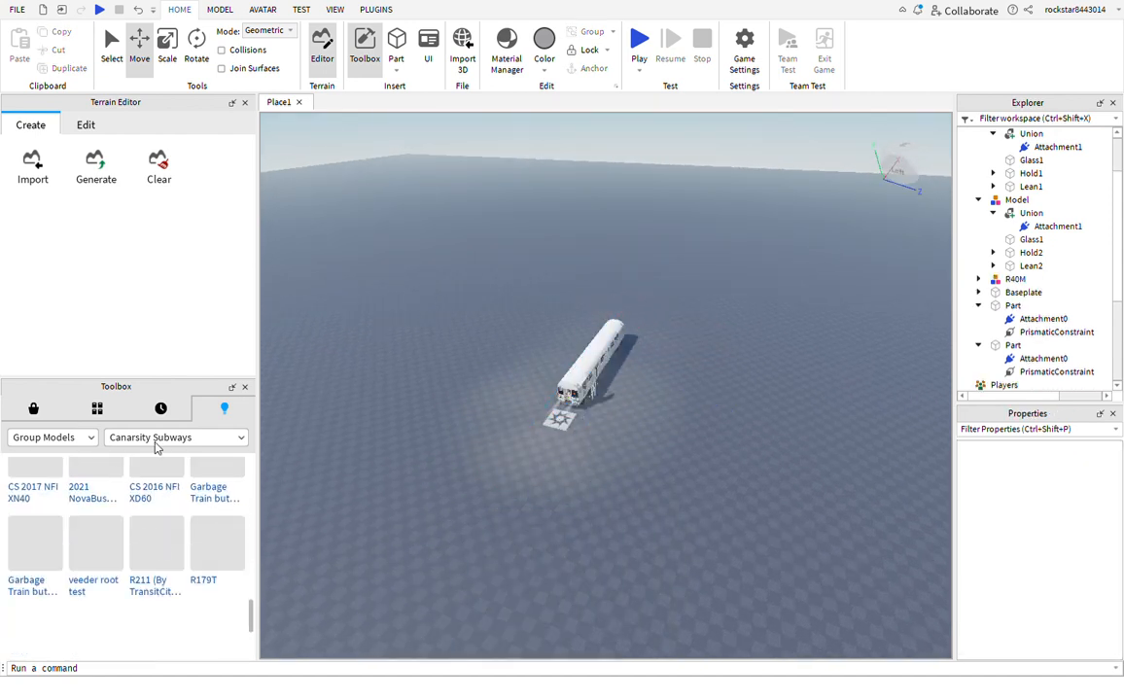
{"action": "left_click", "coordinate": [97, 410]}
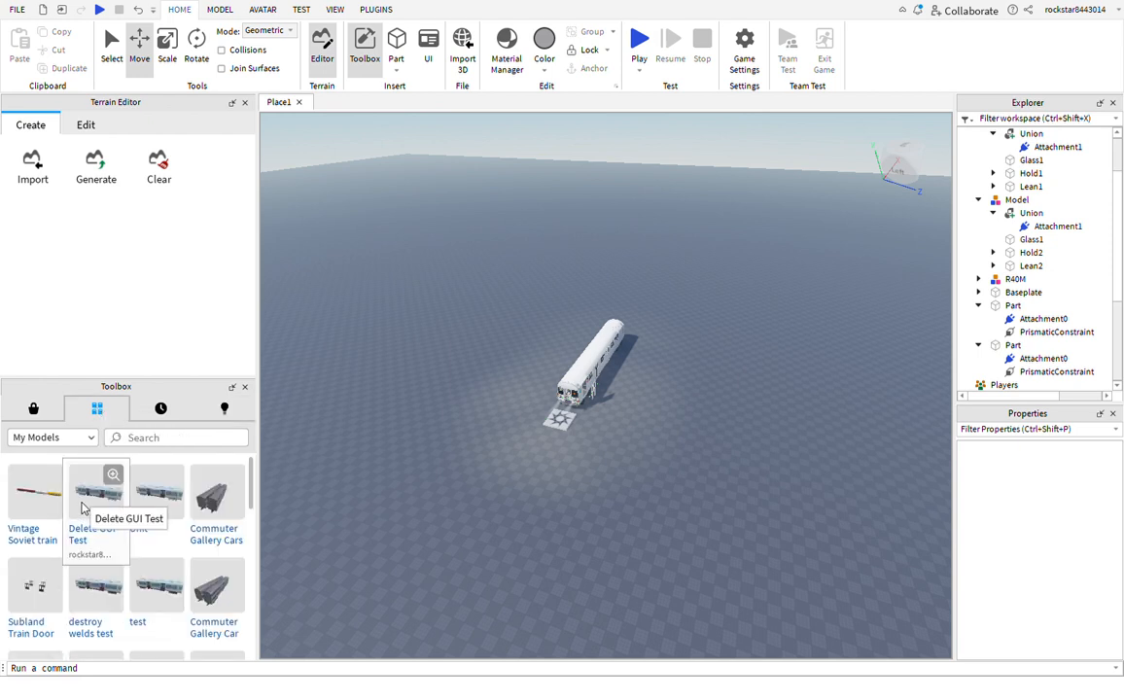
{"action": "left_click", "coordinate": [83, 508]}
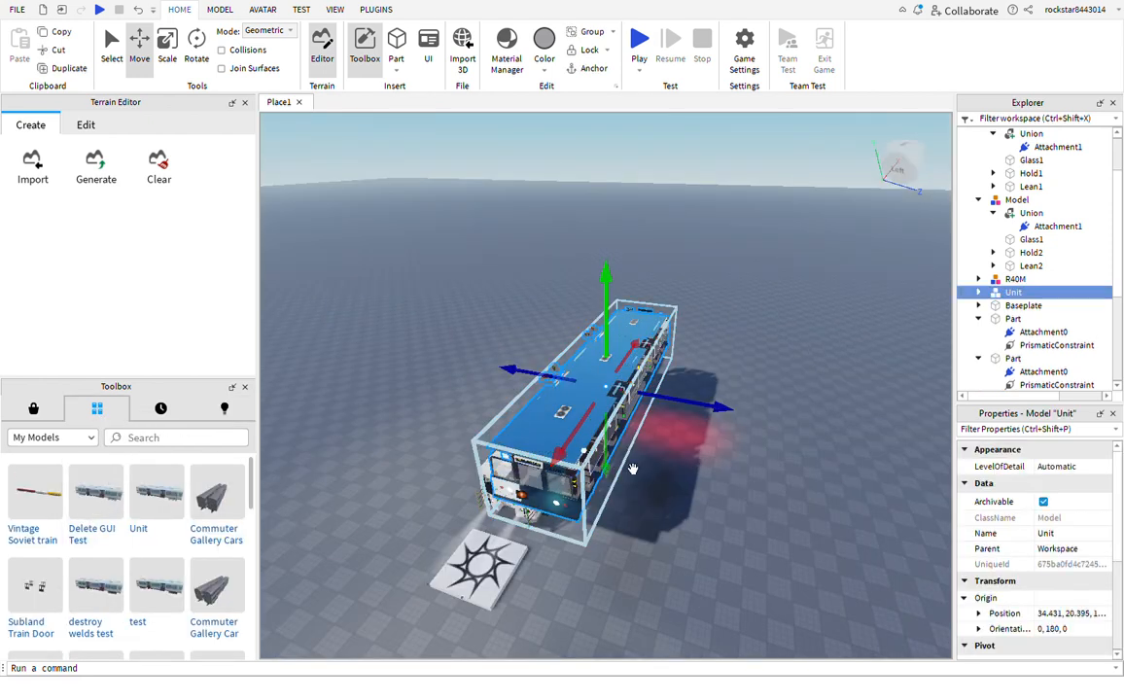
{"action": "key", "text": "Delete"}
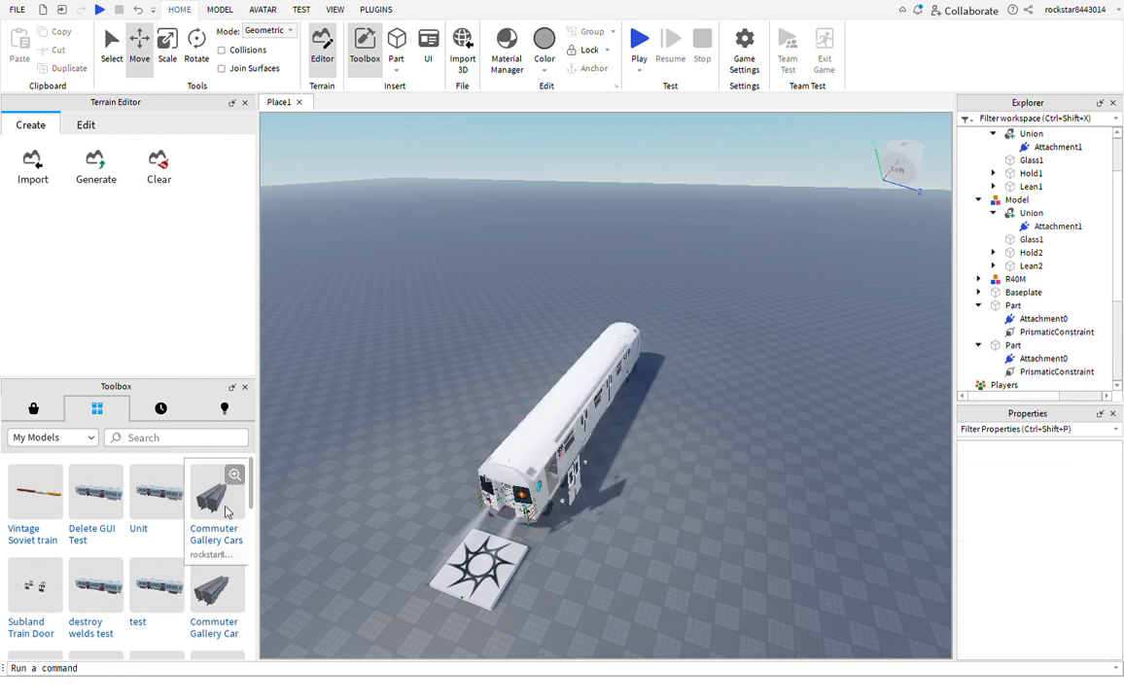
Insert the Toilet Elevator model from My Models above the train and undo the insertion
{"action": "scroll", "coordinate": [173, 562], "scroll_direction": "down", "scroll_amount": 1}
{"action": "scroll", "coordinate": [173, 561], "scroll_direction": "down", "scroll_amount": 5}
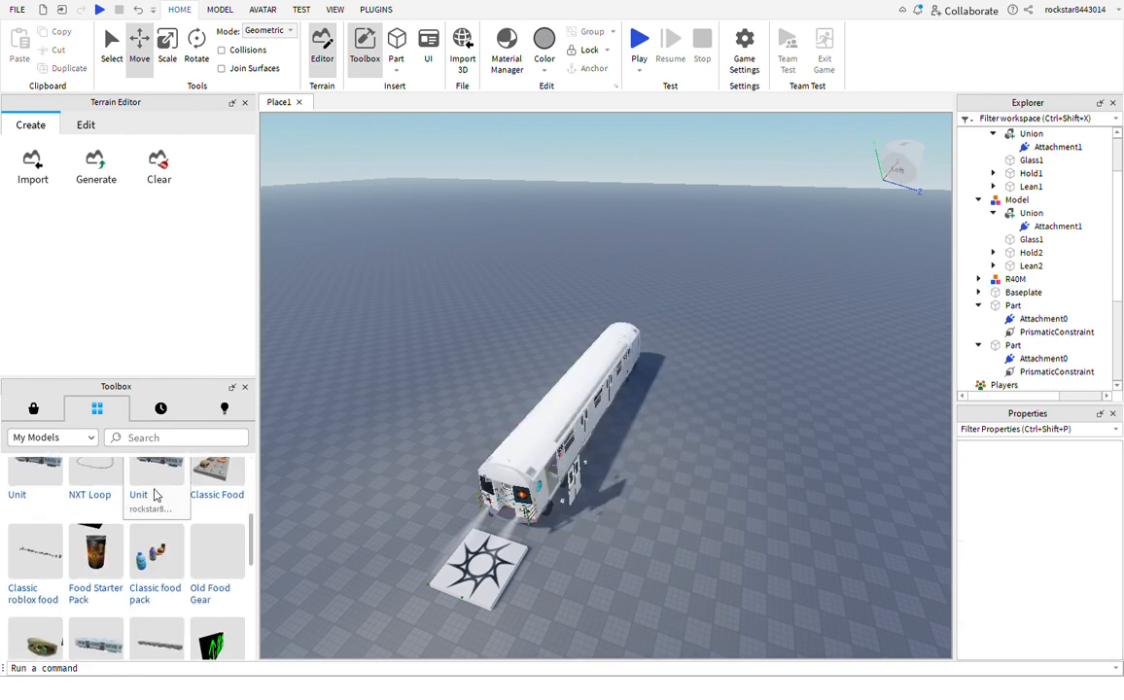
{"action": "scroll", "coordinate": [133, 522], "scroll_direction": "down", "scroll_amount": 5}
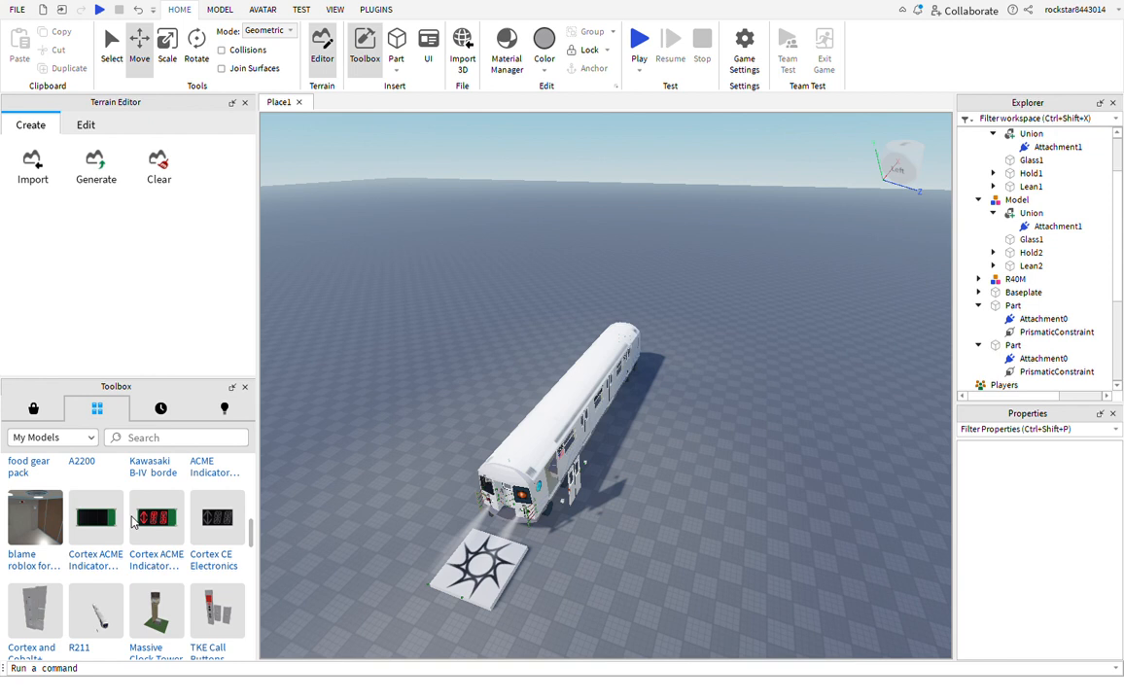
{"action": "scroll", "coordinate": [101, 531], "scroll_direction": "down", "scroll_amount": 5}
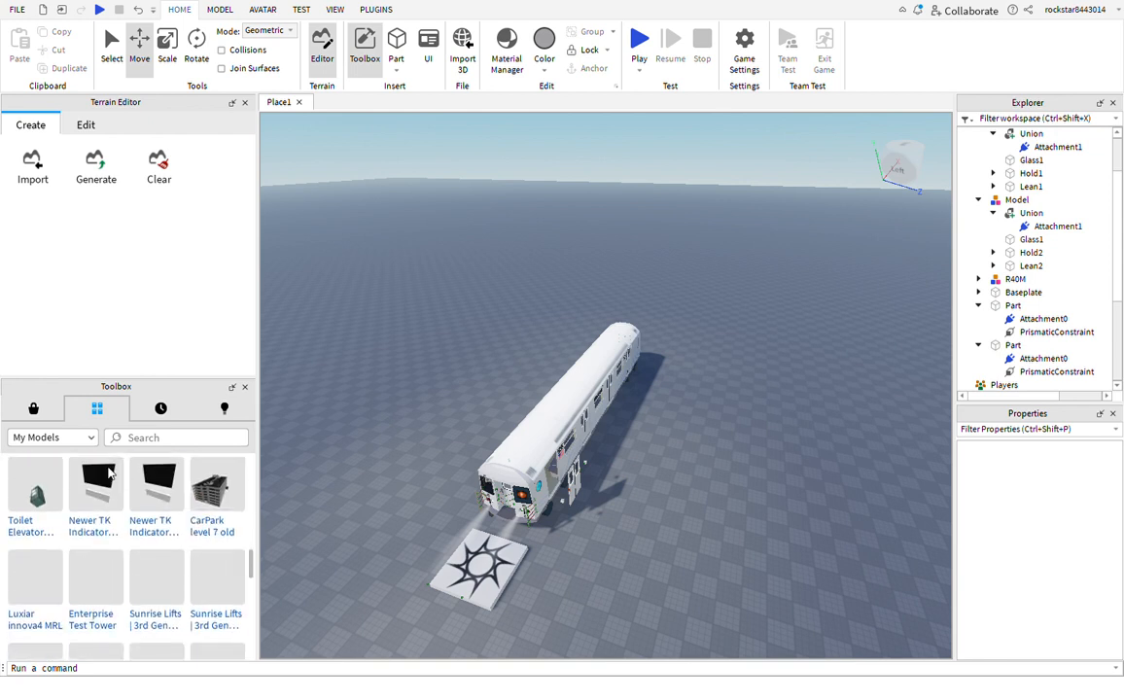
{"action": "left_click", "coordinate": [34, 498]}
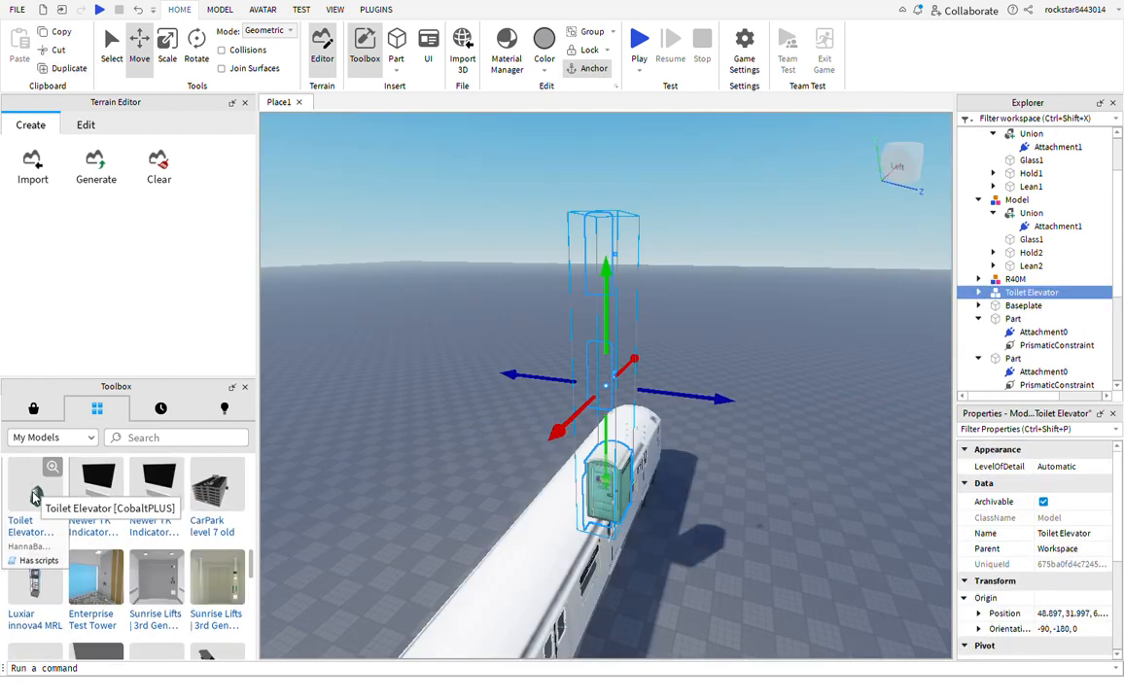
{"action": "key", "text": "ctrl+z"}
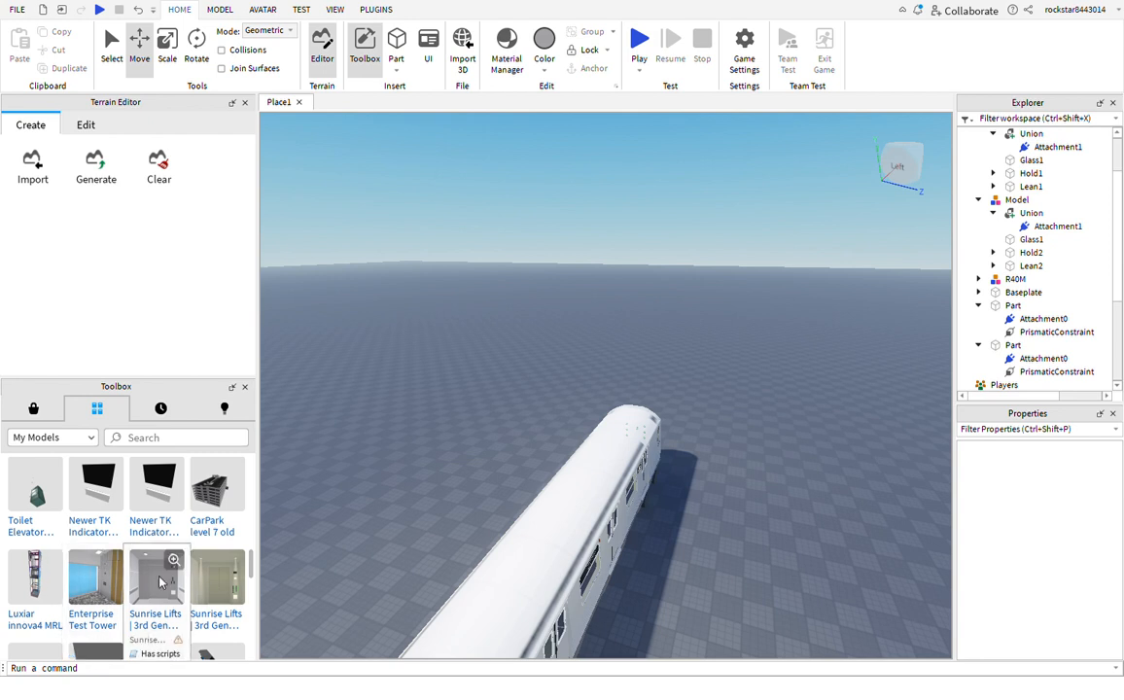
Insert an MT-7A train from the QTC group models, move it across the baseplate, and delete it
{"action": "scroll", "coordinate": [160, 581], "scroll_direction": "down", "scroll_amount": 3}
{"action": "left_click", "coordinate": [225, 409]}
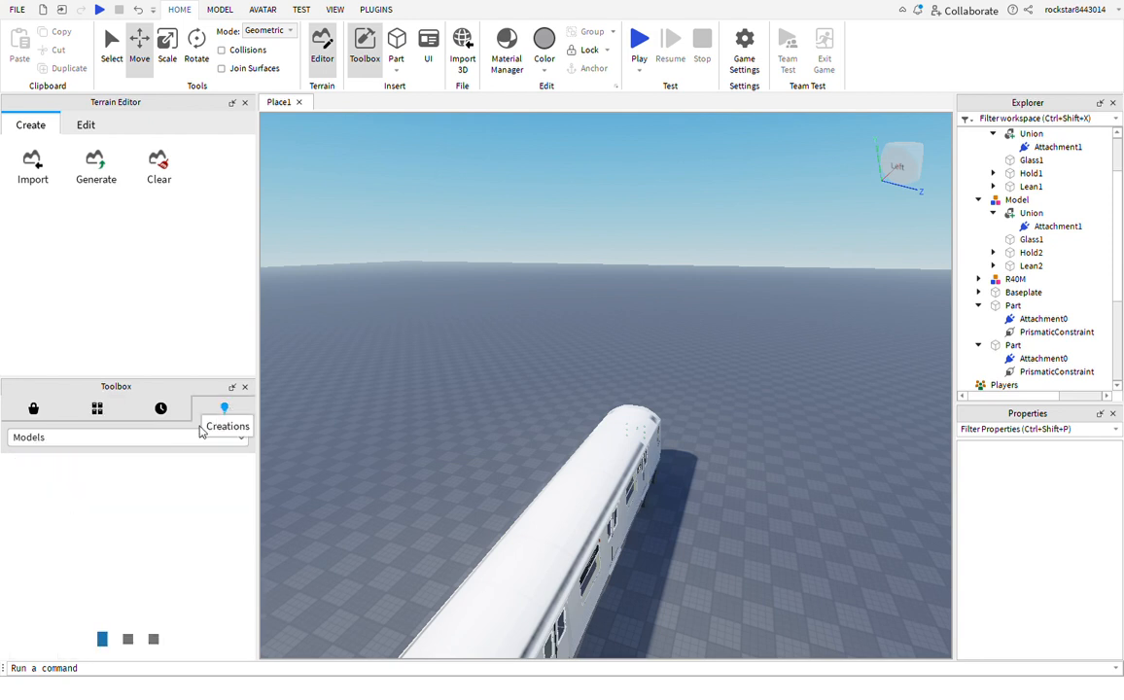
{"action": "left_click", "coordinate": [180, 440]}
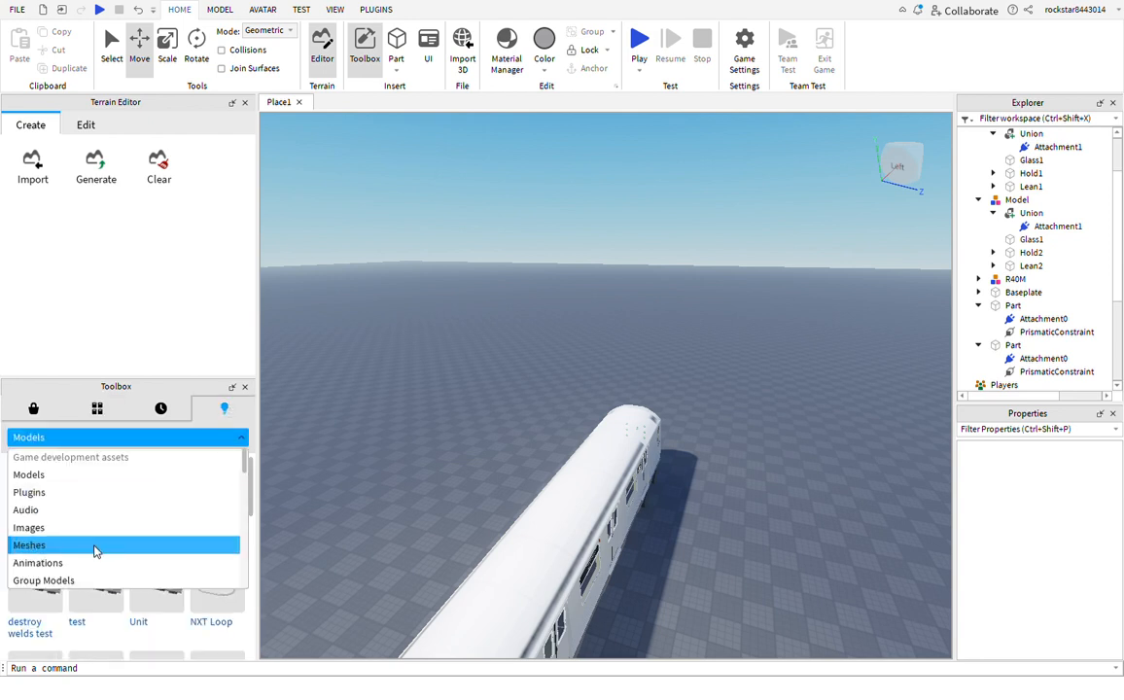
{"action": "left_click", "coordinate": [58, 579]}
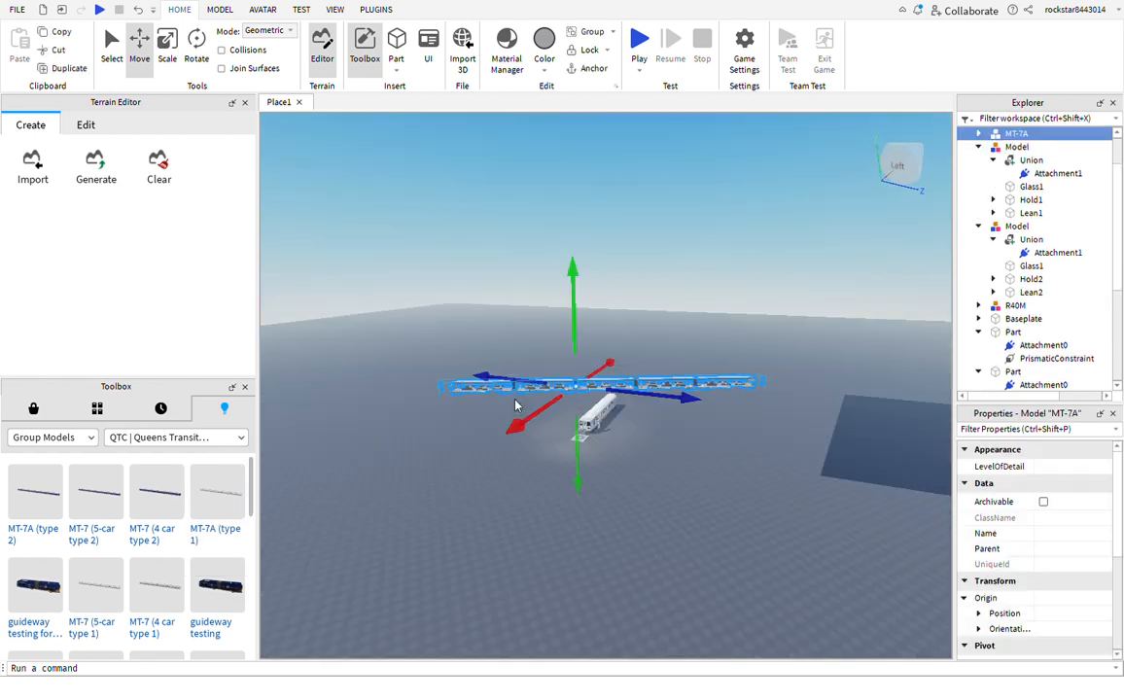
{"action": "right_click_drag", "start_coordinate": [634, 437], "coordinate": [604, 396]}
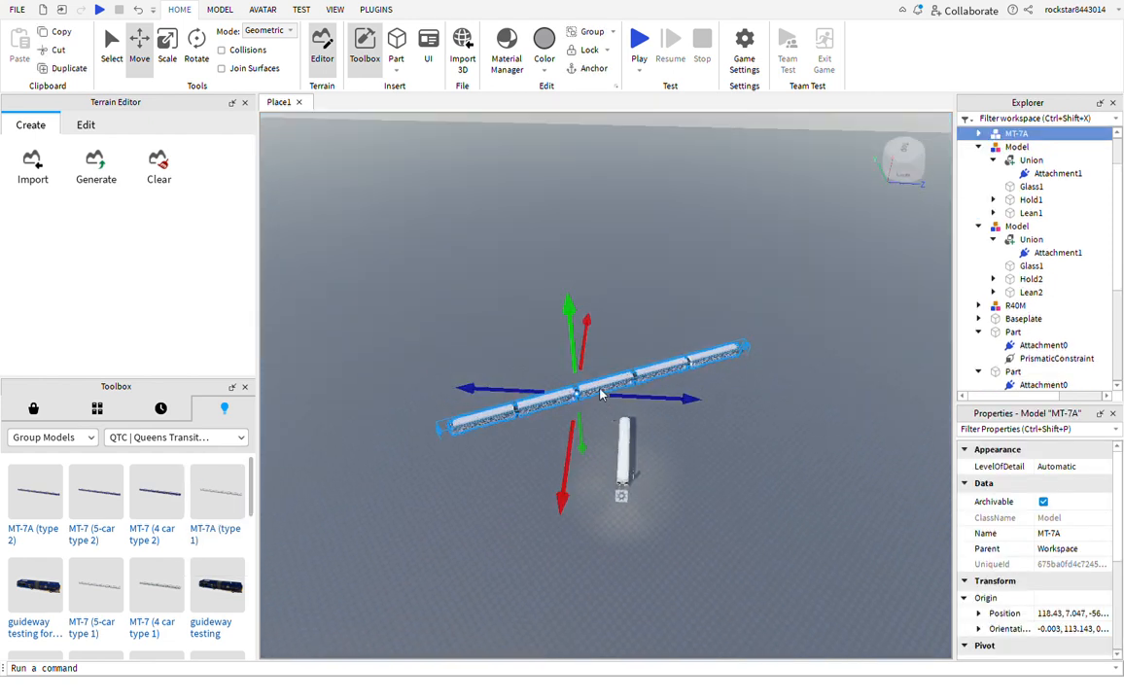
{"action": "left_click_drag", "start_coordinate": [597, 386], "coordinate": [578, 355]}
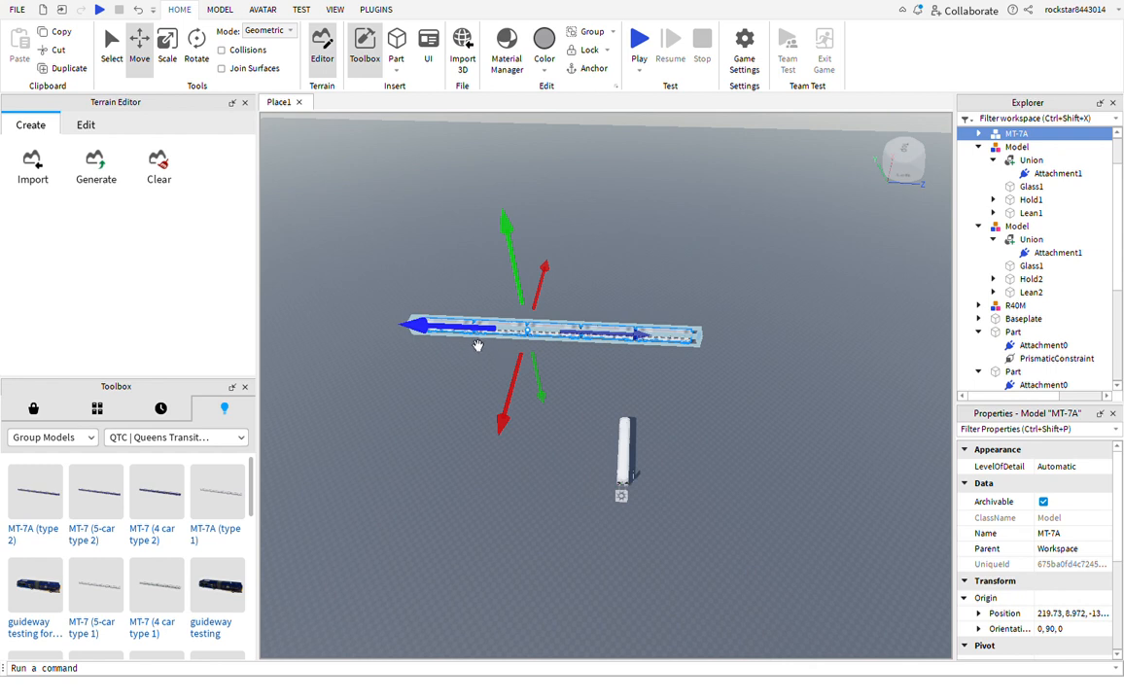
{"action": "key", "text": "Delete"}
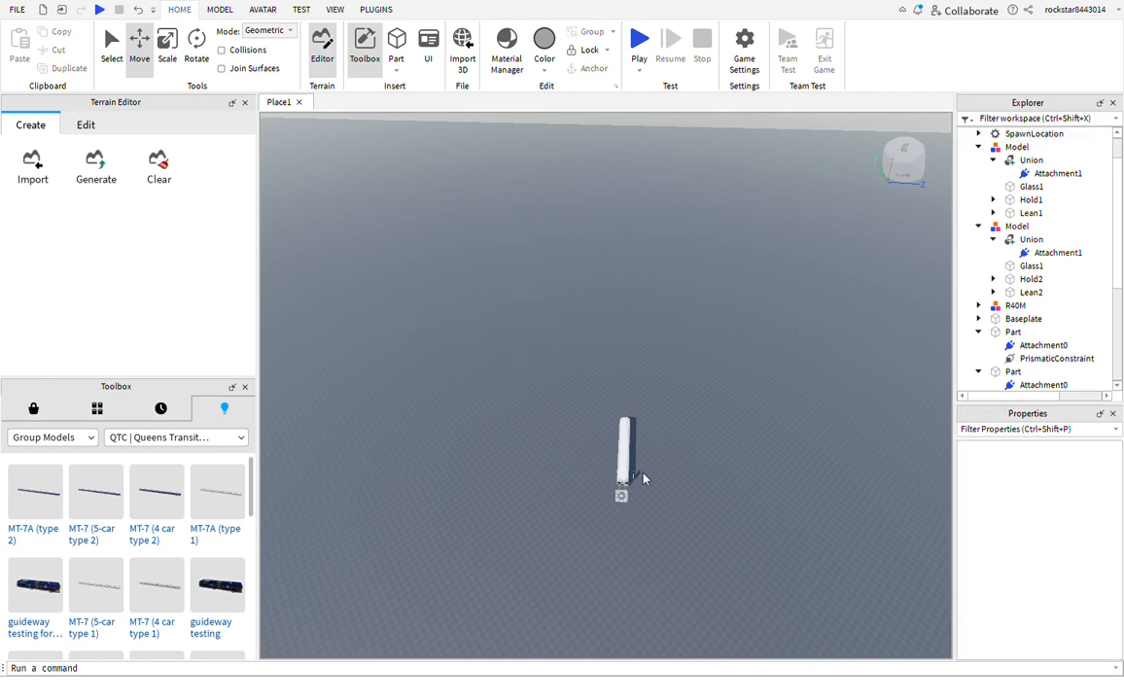
Examine the first small part's Attachment0 and its link to the door attachment from several angles
{"action": "scroll", "coordinate": [643, 473], "scroll_direction": "up", "scroll_amount": 8}
{"action": "scroll", "coordinate": [643, 474], "scroll_direction": "down", "scroll_amount": 1}
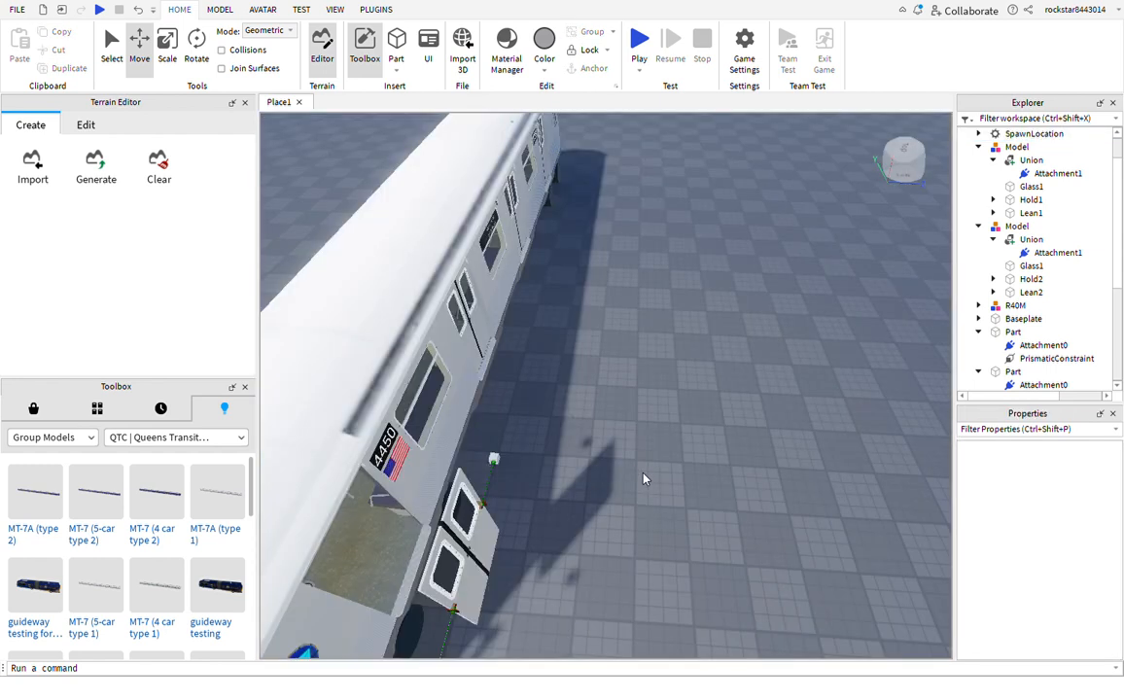
{"action": "scroll", "coordinate": [643, 478], "scroll_direction": "down", "scroll_amount": 5}
{"action": "scroll", "coordinate": [642, 478], "scroll_direction": "up", "scroll_amount": 8}
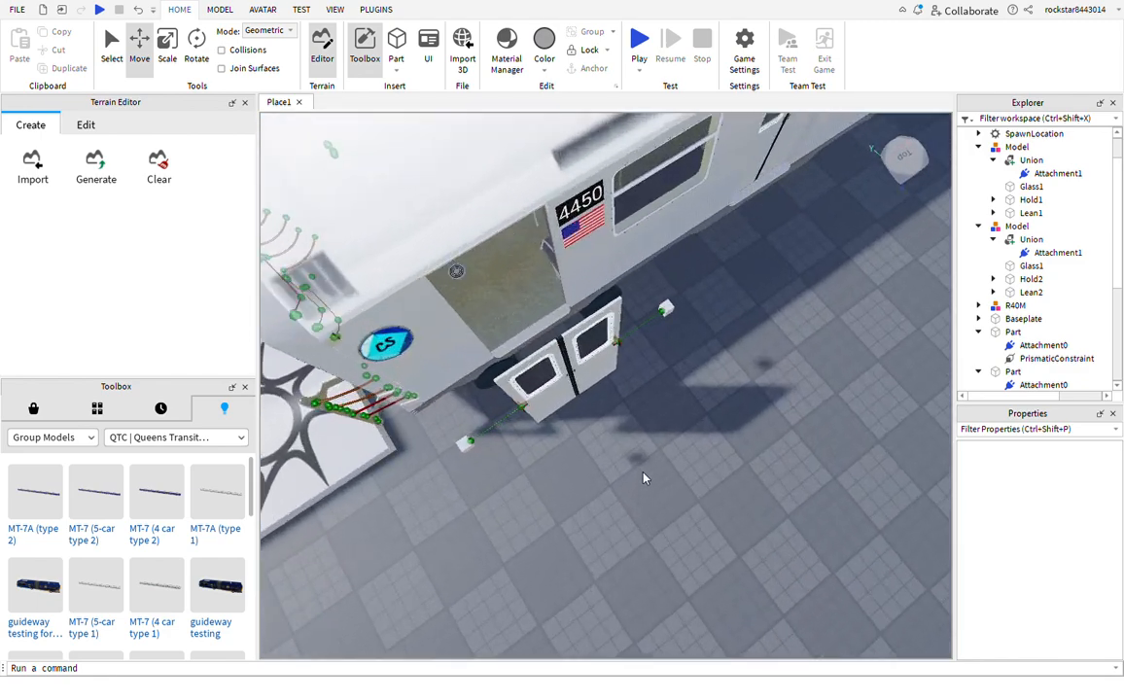
{"action": "scroll", "coordinate": [642, 477], "scroll_direction": "up", "scroll_amount": 5}
{"action": "scroll", "coordinate": [643, 474], "scroll_direction": "down", "scroll_amount": 4}
{"action": "right_click_drag", "start_coordinate": [643, 477], "coordinate": [709, 486]}
{"action": "scroll", "coordinate": [643, 477], "scroll_direction": "up", "scroll_amount": 3}
{"action": "left_click", "coordinate": [664, 494]}
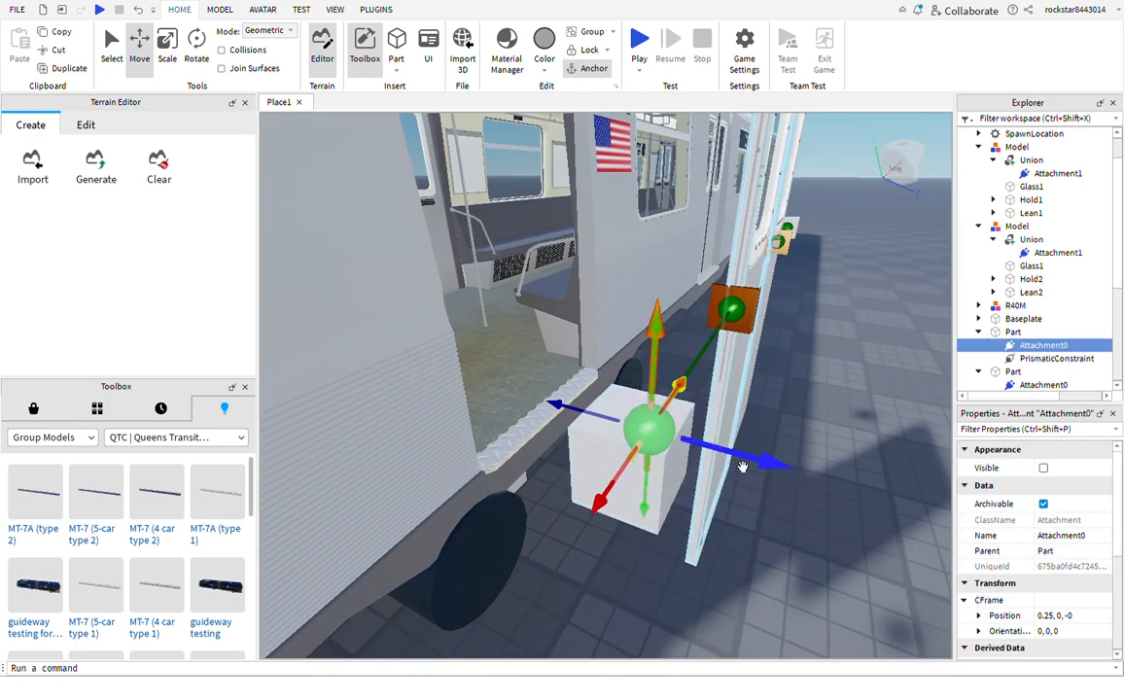
{"action": "right_click_drag", "start_coordinate": [671, 515], "coordinate": [710, 514]}
{"action": "key", "text": "d"}
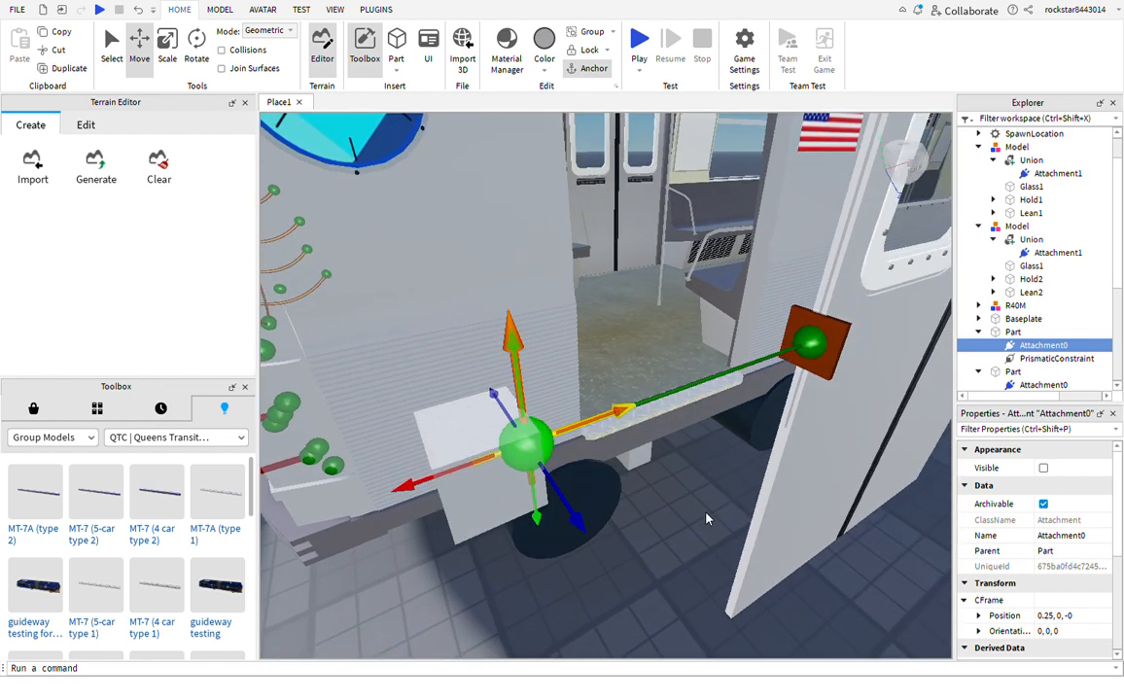
{"action": "key", "text": "d"}
{"action": "mouse_move", "coordinate": [678, 442]}
{"action": "right_mouse_down"}
{"action": "mouse_move", "coordinate": [675, 422]}
{"action": "mouse_move", "coordinate": [681, 441]}
{"action": "right_mouse_up"}
{"action": "key", "text": "s"}
{"action": "key", "text": "a"}
{"action": "key", "text": "w"}
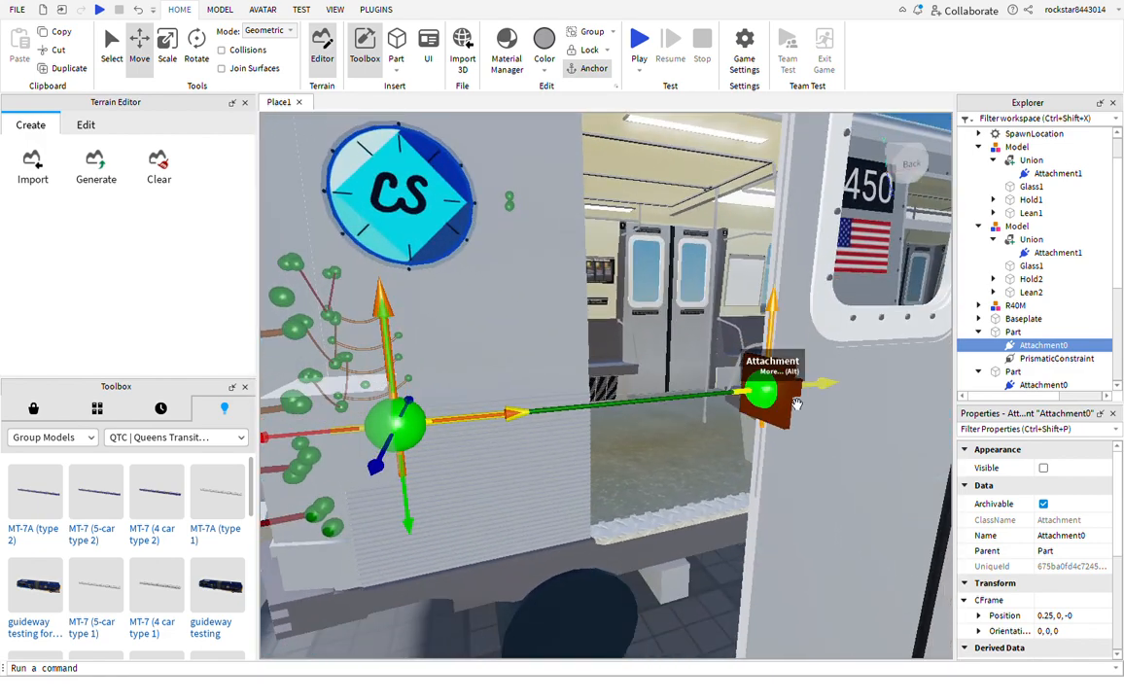
Select the prismatic constraints of both doors together and set their ActuatorType to Servo
{"action": "left_click", "coordinate": [807, 372]}
{"action": "right_click_drag", "start_coordinate": [807, 373], "coordinate": [810, 401]}
{"action": "key", "text": "d"}
{"action": "left_click", "coordinate": [807, 384], "text": "ctrl"}
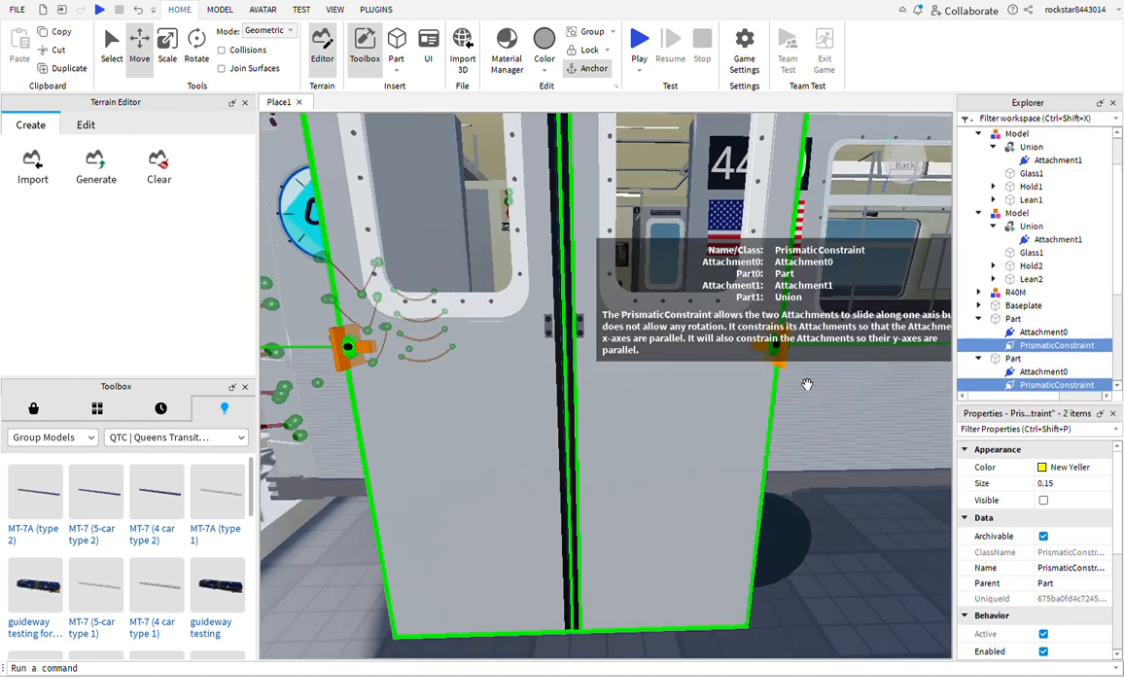
{"action": "scroll", "coordinate": [1031, 522], "scroll_direction": "down", "scroll_amount": 5}
{"action": "scroll", "coordinate": [1030, 522], "scroll_direction": "down", "scroll_amount": 2}
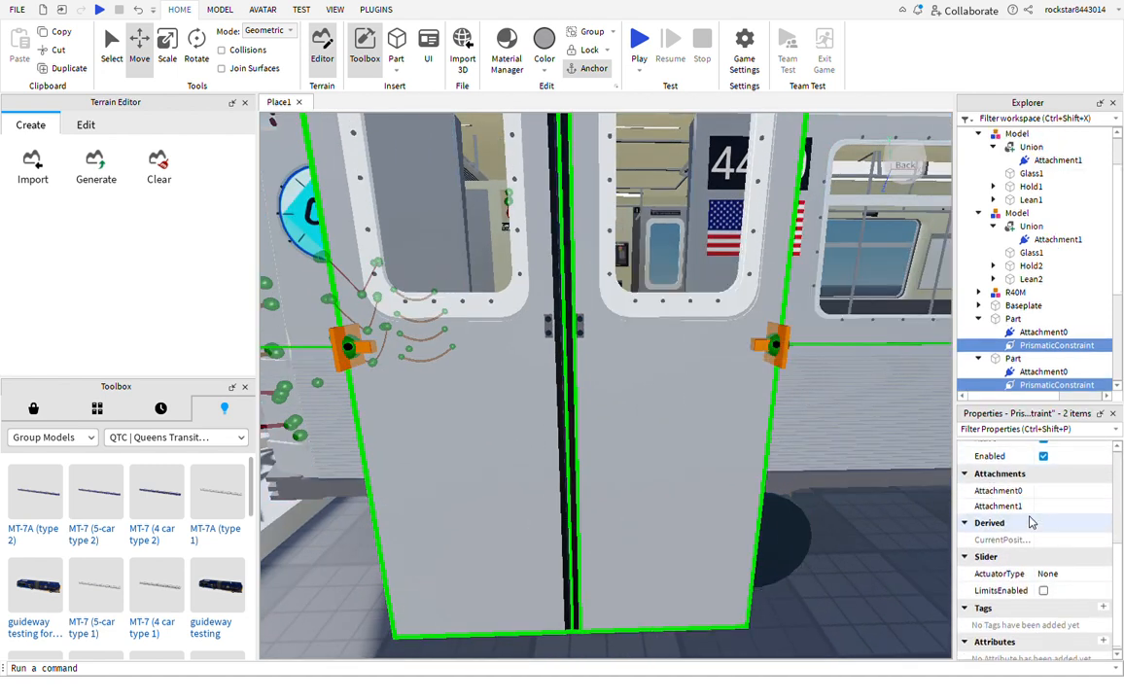
{"action": "left_click", "coordinate": [1078, 572]}
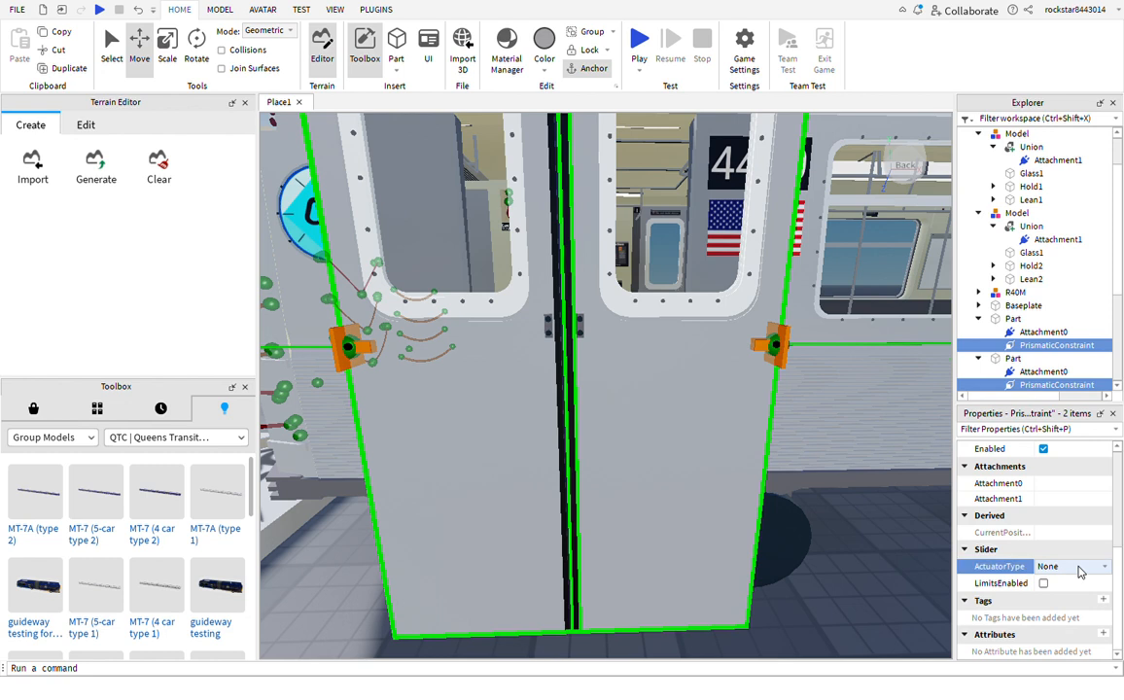
{"action": "left_click", "coordinate": [1078, 572]}
{"action": "left_click", "coordinate": [1064, 606]}
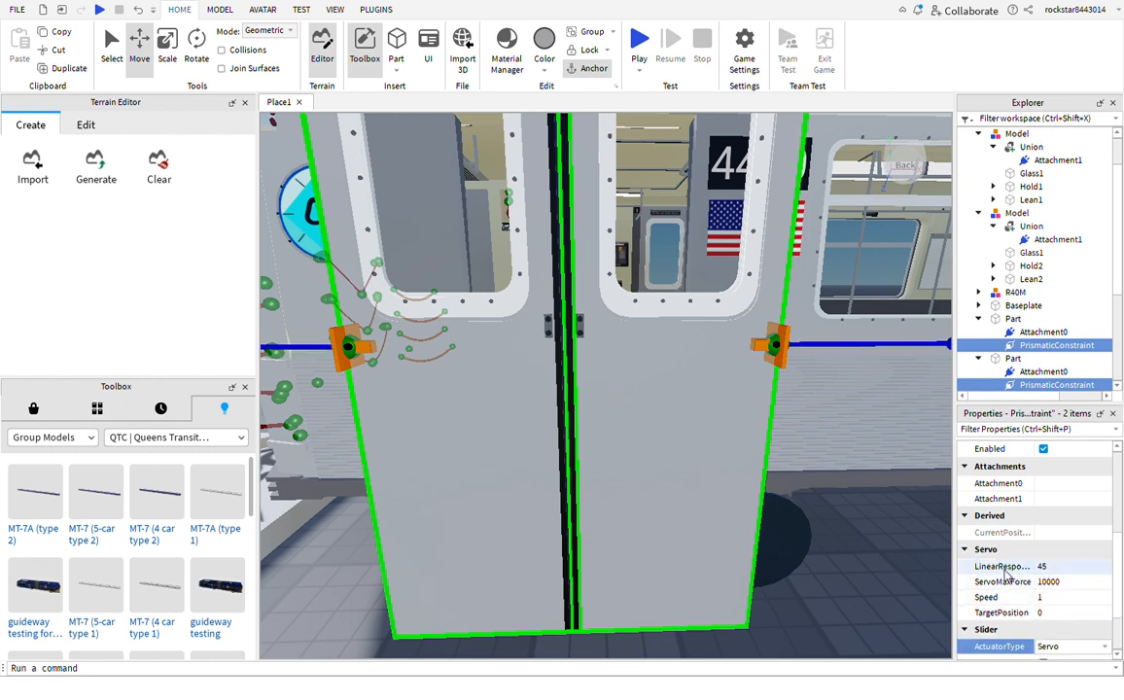
Set ServoMaxForce to an effectively infinite value (inf) and Speed to 2 for both prismatic constraints
{"action": "left_click", "coordinate": [1053, 583]}
{"action": "type", "text": "99999999999999"}
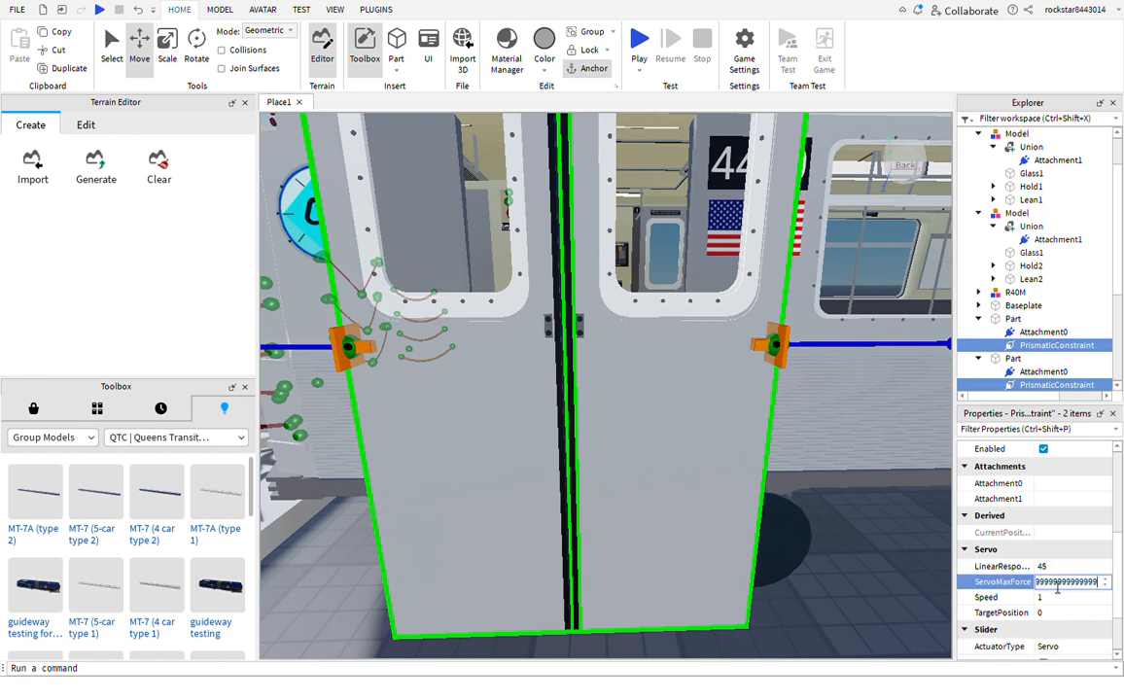
{"action": "key", "text": "Return"}
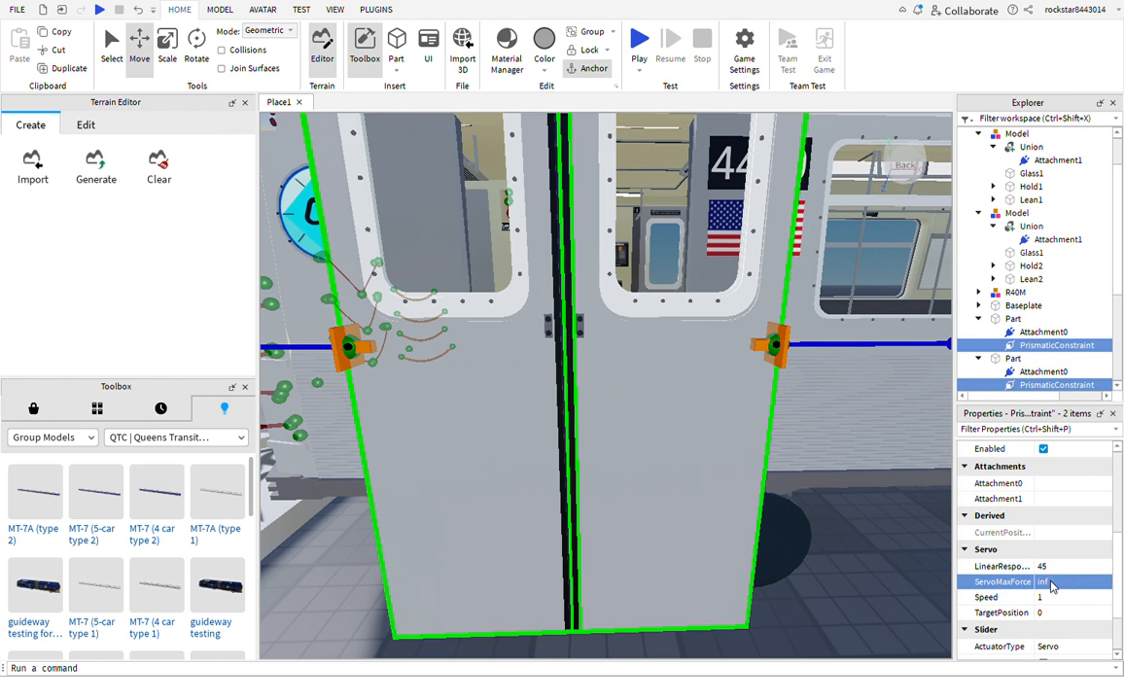
{"action": "left_click", "coordinate": [1051, 586]}
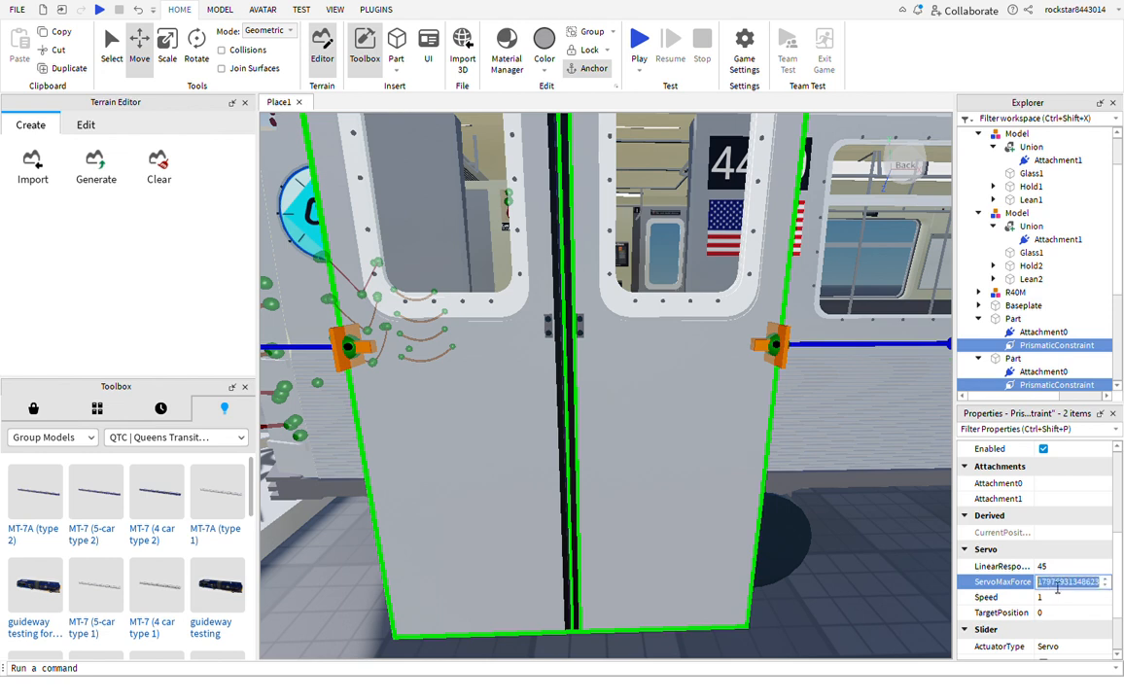
{"action": "key", "text": "Return"}
{"action": "left_click", "coordinate": [1056, 599]}
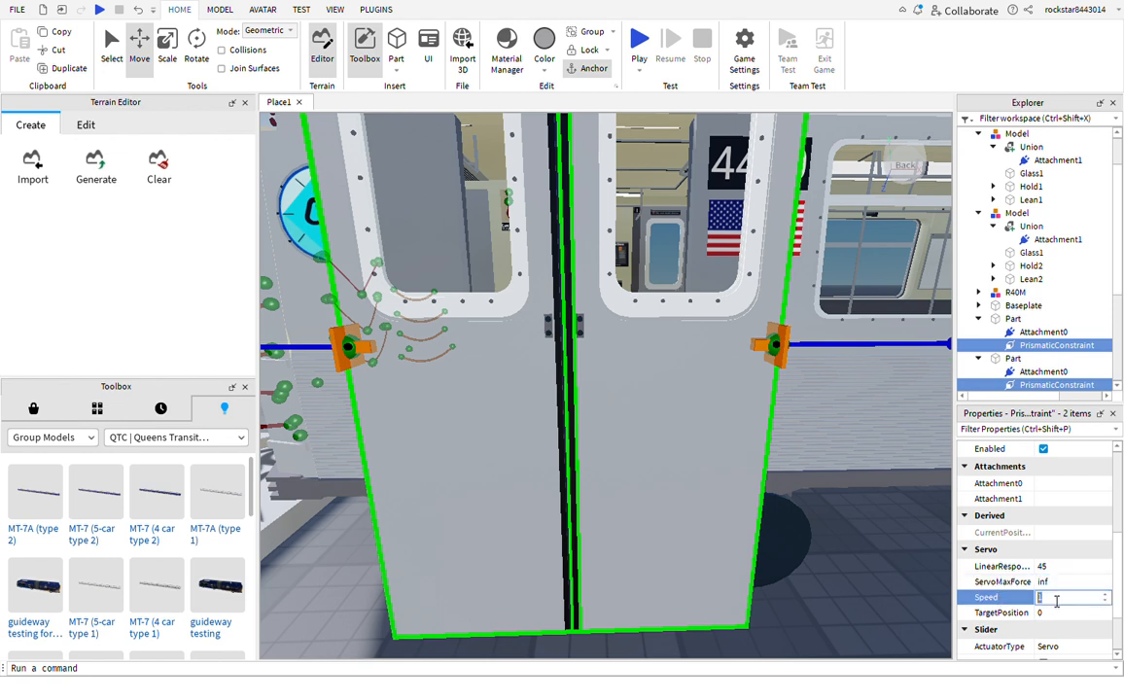
{"action": "key", "text": "Return"}
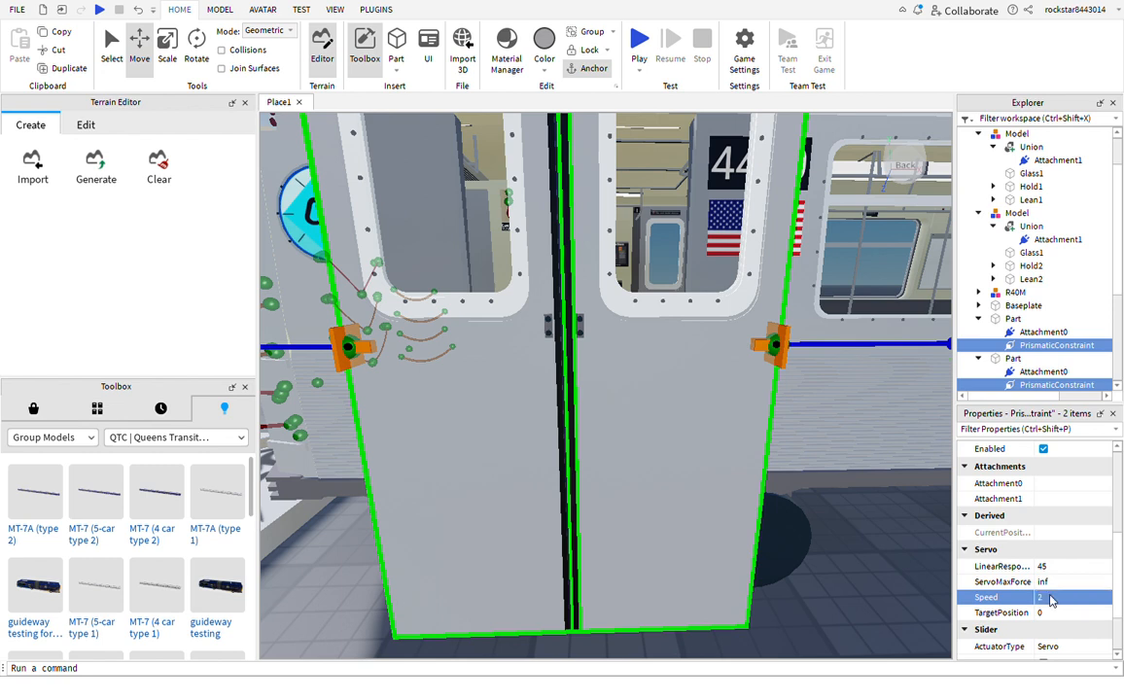
{"action": "scroll", "coordinate": [1050, 616], "scroll_direction": "down", "scroll_amount": 1}
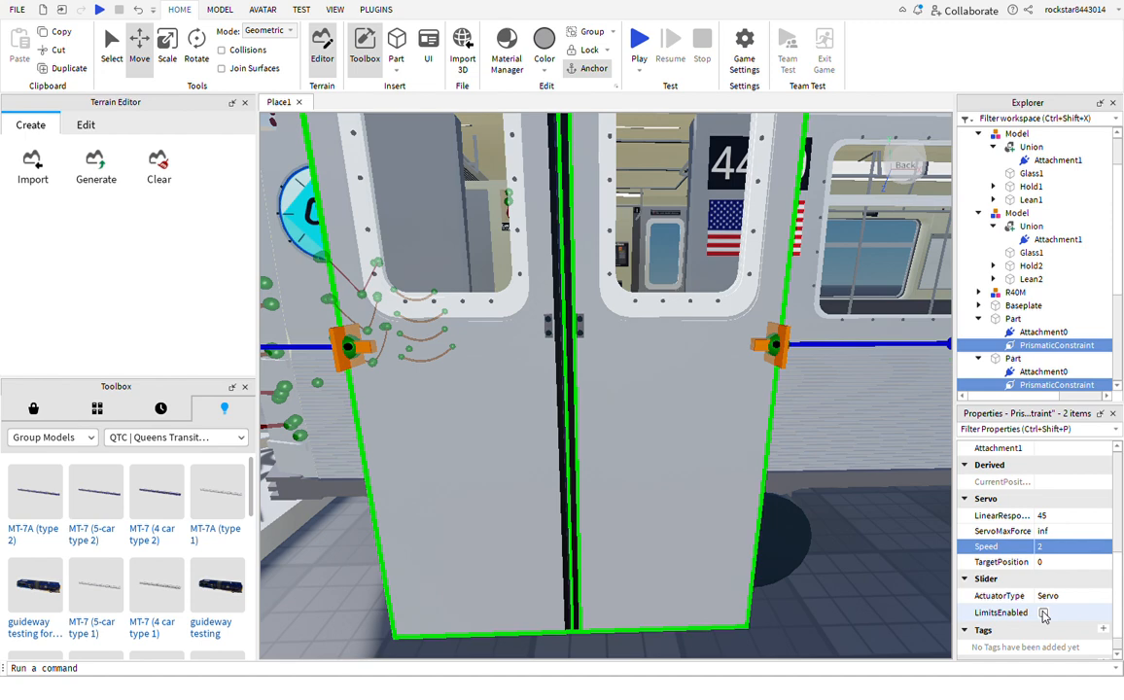
{"action": "right_click_drag", "start_coordinate": [876, 571], "coordinate": [876, 571]}
{"action": "scroll", "coordinate": [876, 570], "scroll_direction": "down", "scroll_amount": 4}
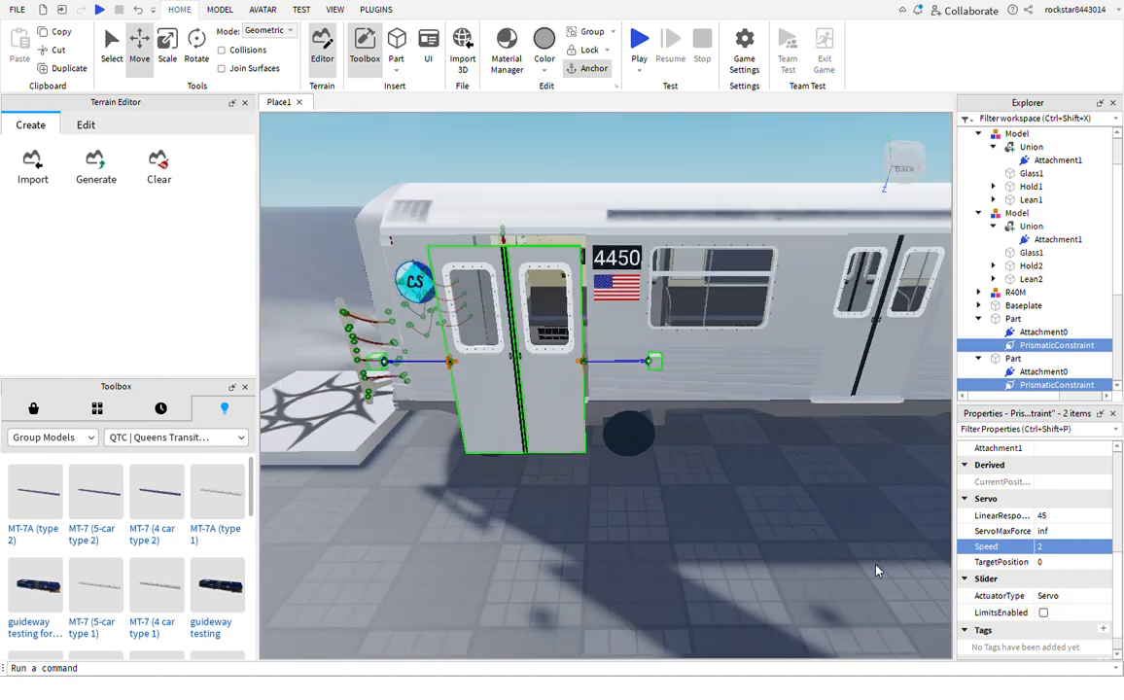
{"action": "scroll", "coordinate": [877, 571], "scroll_direction": "up", "scroll_amount": 2}
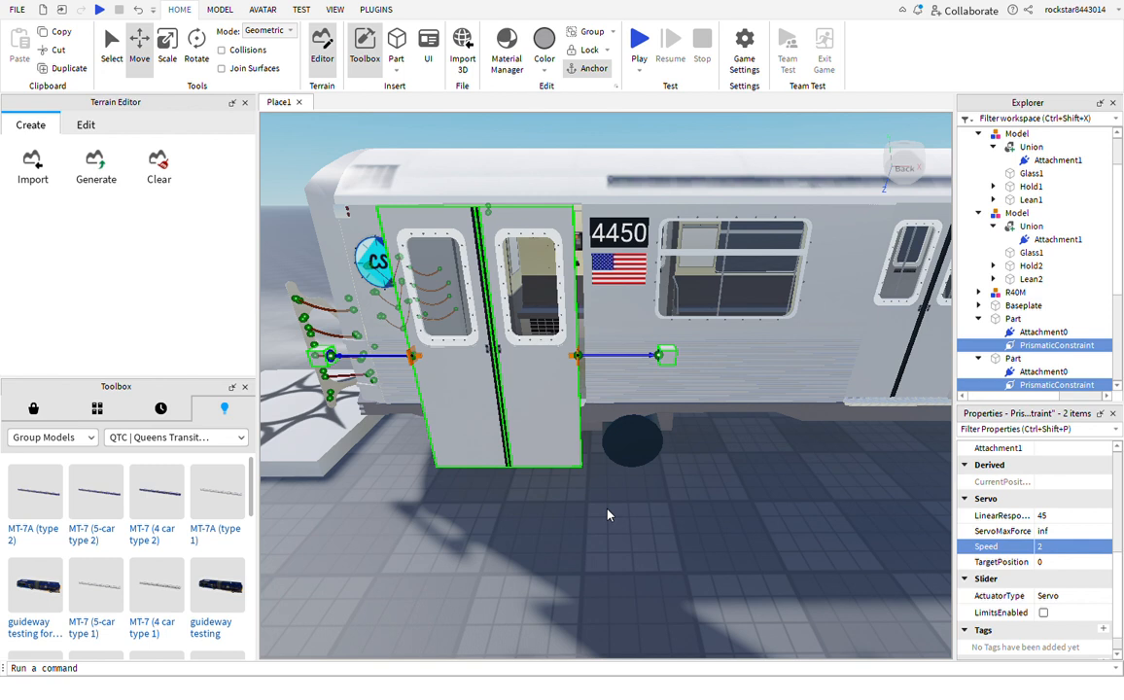
Try enabling limits on both doors' prismatic constraints, inspect one constraint's properties, and undo the change
{"action": "left_click", "coordinate": [1044, 614]}
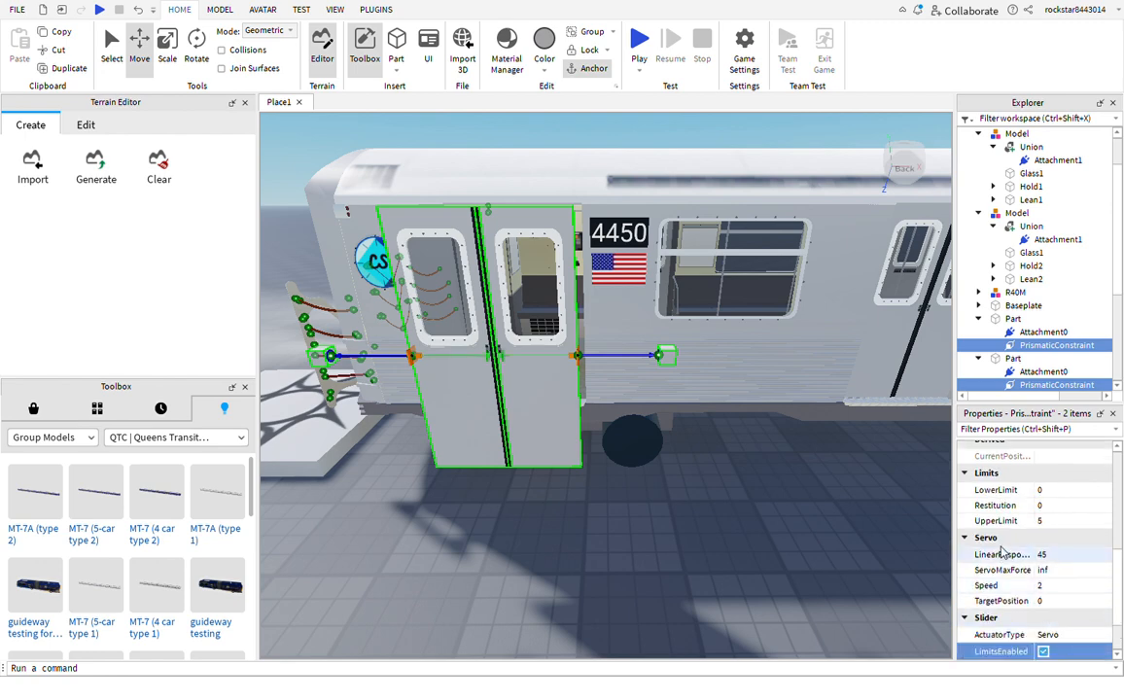
{"action": "scroll", "coordinate": [797, 509], "scroll_direction": "up", "scroll_amount": 6}
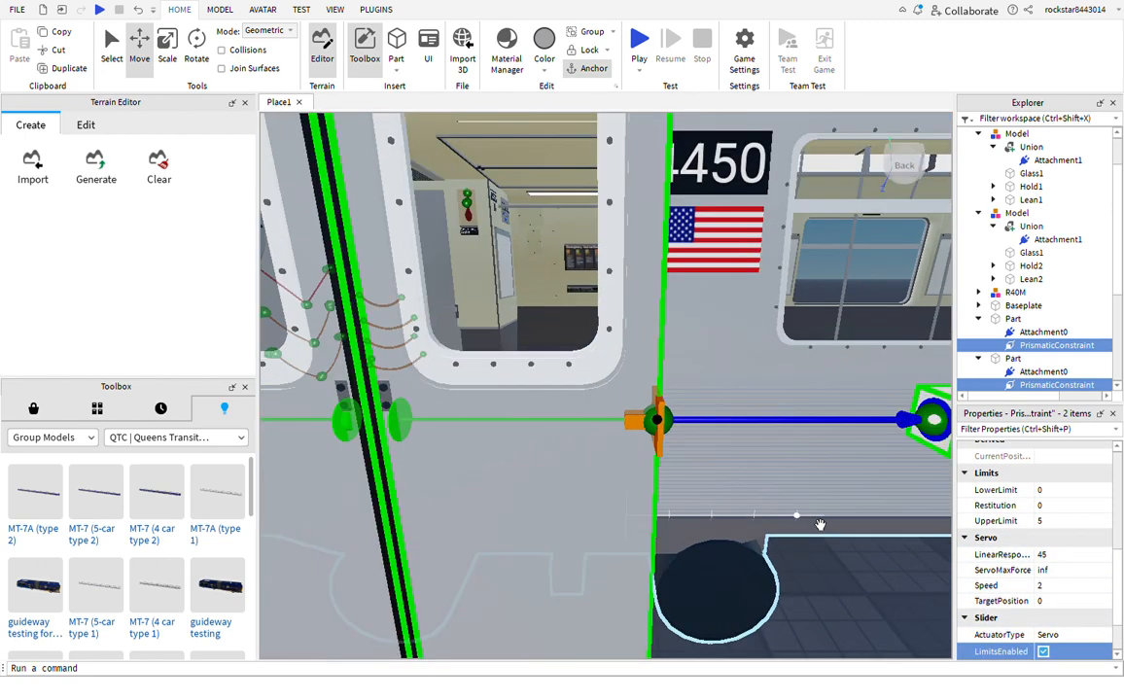
{"action": "right_click_drag", "start_coordinate": [821, 524], "coordinate": [821, 525]}
{"action": "key", "text": "d"}
{"action": "right_click_drag", "start_coordinate": [821, 524], "coordinate": [821, 524]}
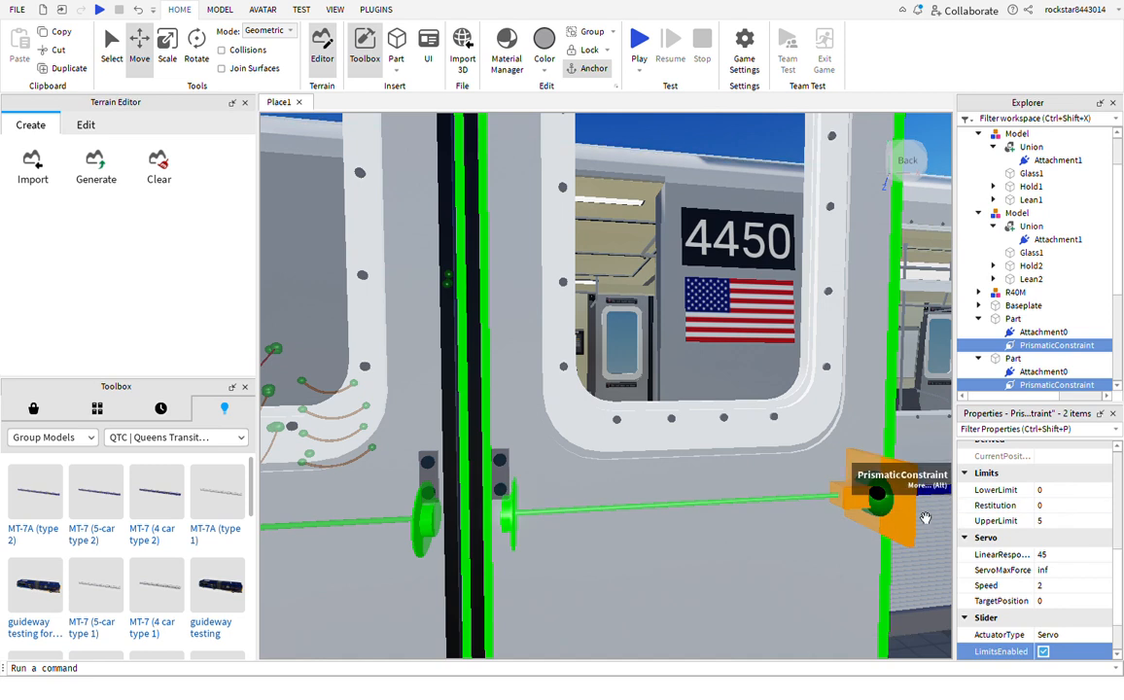
{"action": "scroll", "coordinate": [1026, 522], "scroll_direction": "up", "scroll_amount": 1}
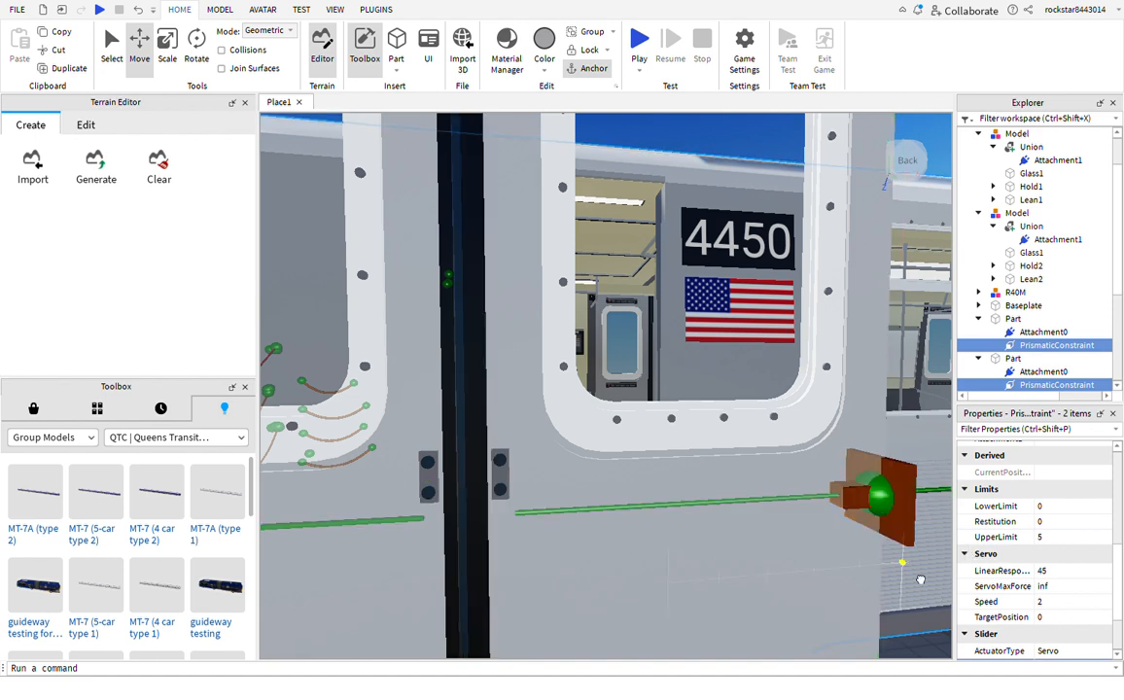
{"action": "left_click", "coordinate": [923, 572]}
{"action": "left_click", "coordinate": [926, 563]}
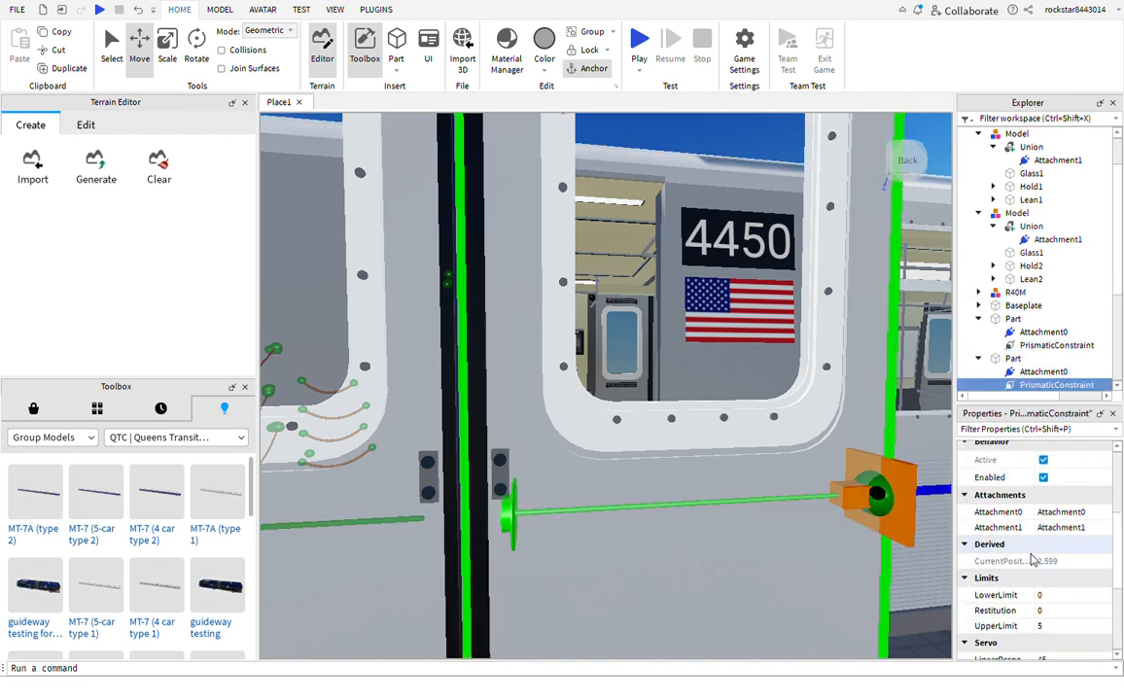
{"action": "key", "text": "ctrl+z"}
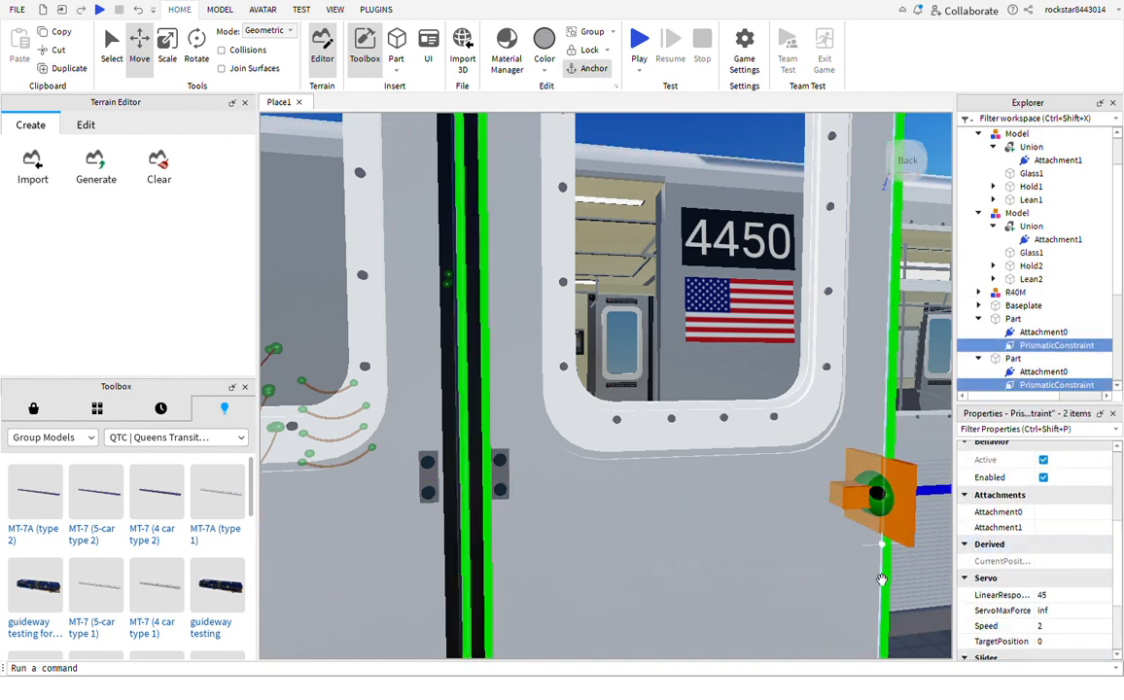
Select both small parts beside the doors and run the simulation to check how the doors move, stopping it at the end
{"action": "key", "text": "f"}
{"action": "right_click_drag", "start_coordinate": [861, 562], "coordinate": [859, 563]}
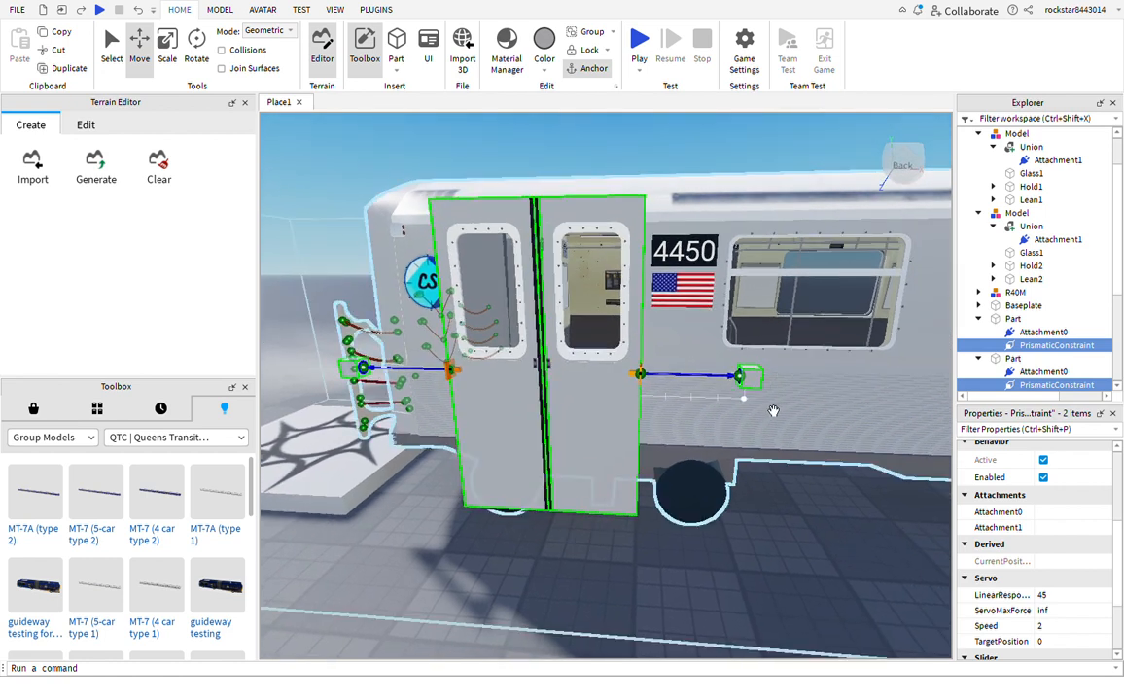
{"action": "left_click", "coordinate": [773, 402]}
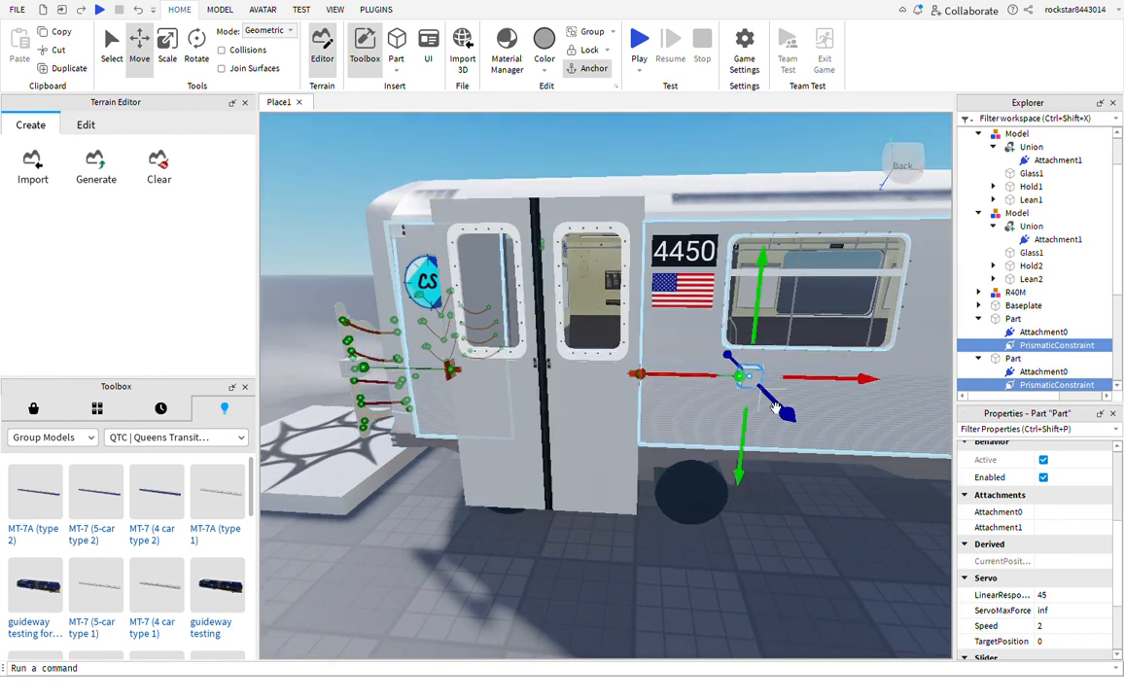
{"action": "left_click", "coordinate": [358, 370], "text": "ctrl"}
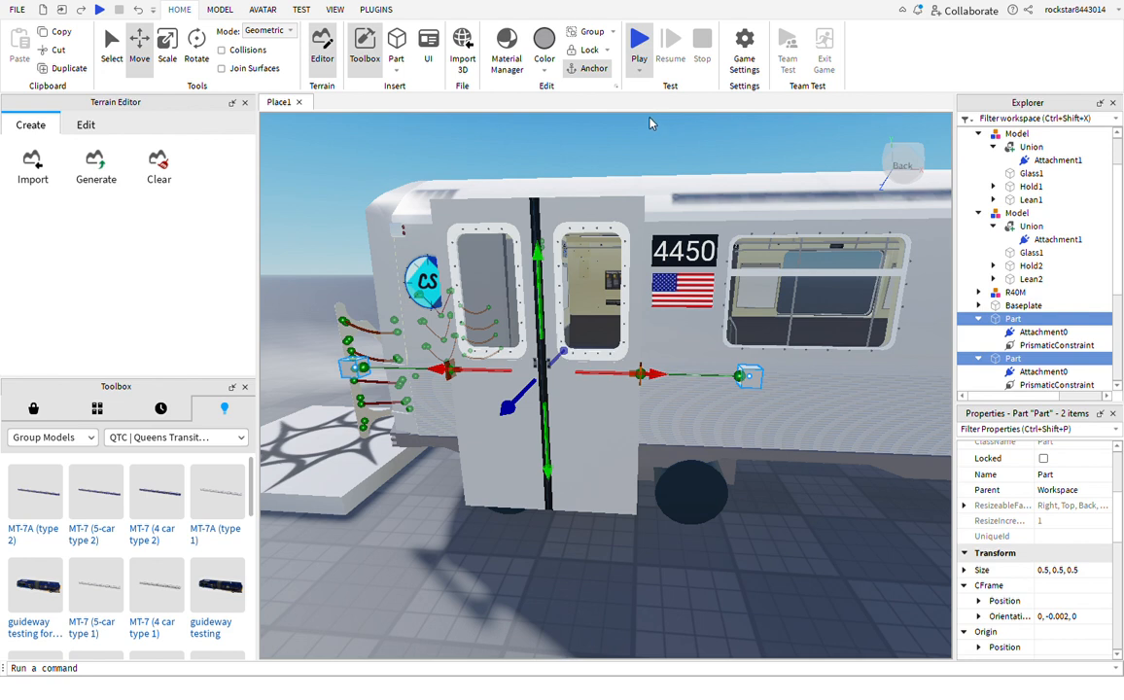
{"action": "key", "text": "F5"}
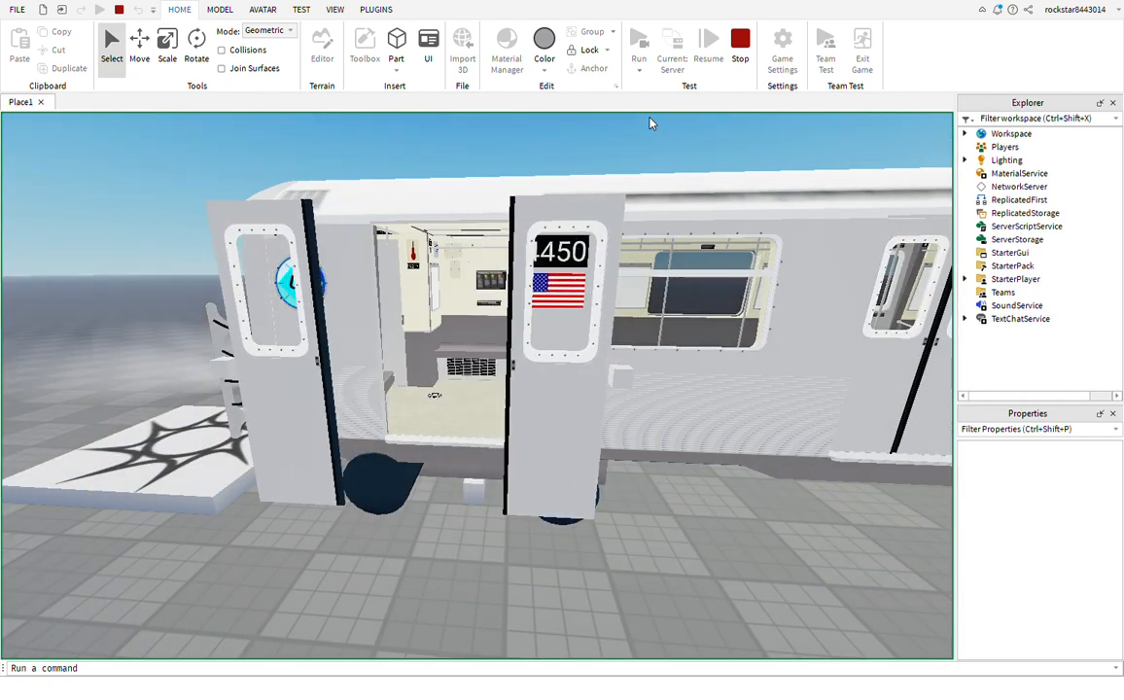
{"action": "left_click", "coordinate": [751, 50]}
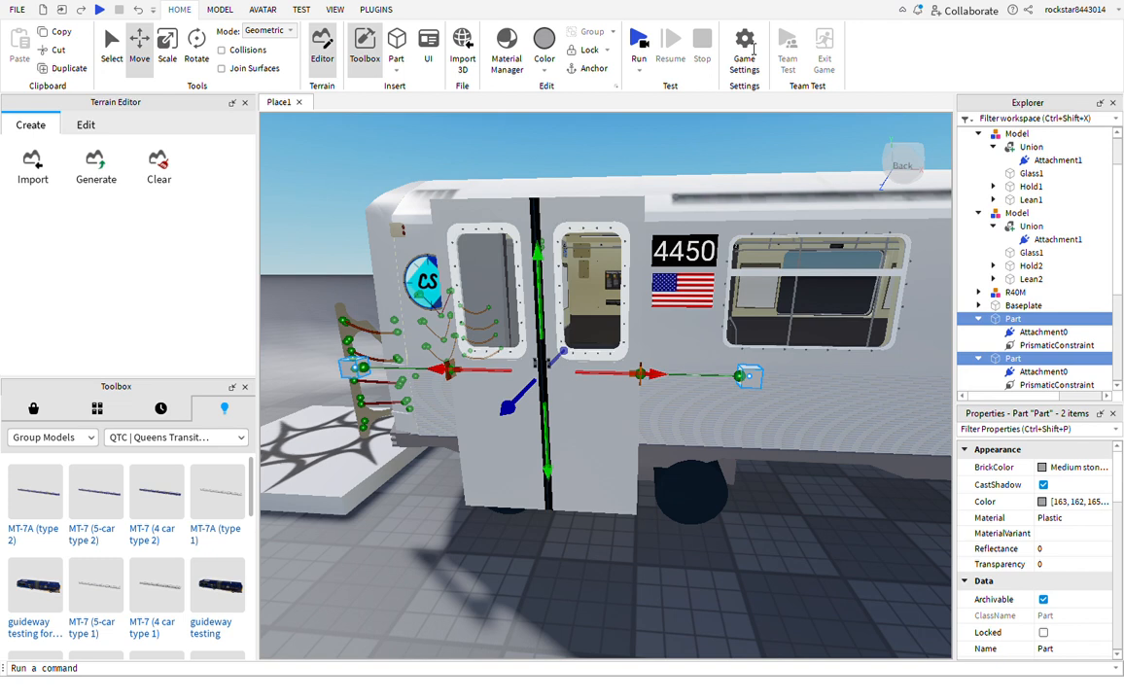
Copy the qPerfectionWeld script from the R40M train's Body and paste it into both door assemblies
{"action": "left_click", "coordinate": [1011, 292]}
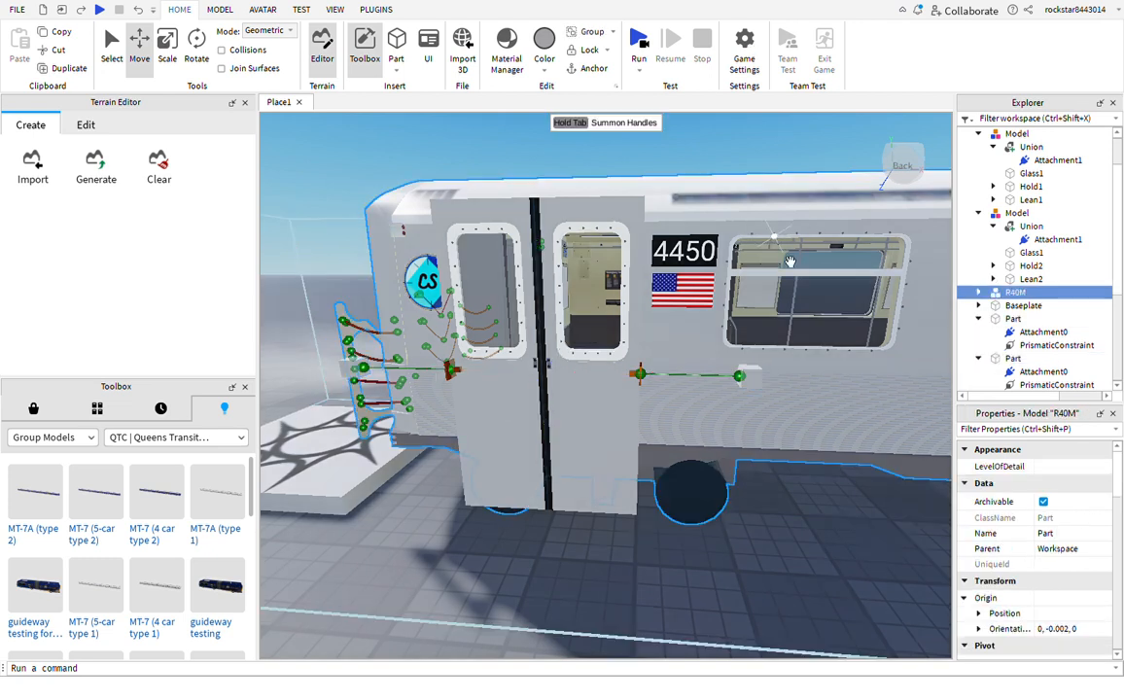
{"action": "left_click", "coordinate": [979, 293]}
{"action": "scroll", "coordinate": [1023, 339], "scroll_direction": "down", "scroll_amount": 3}
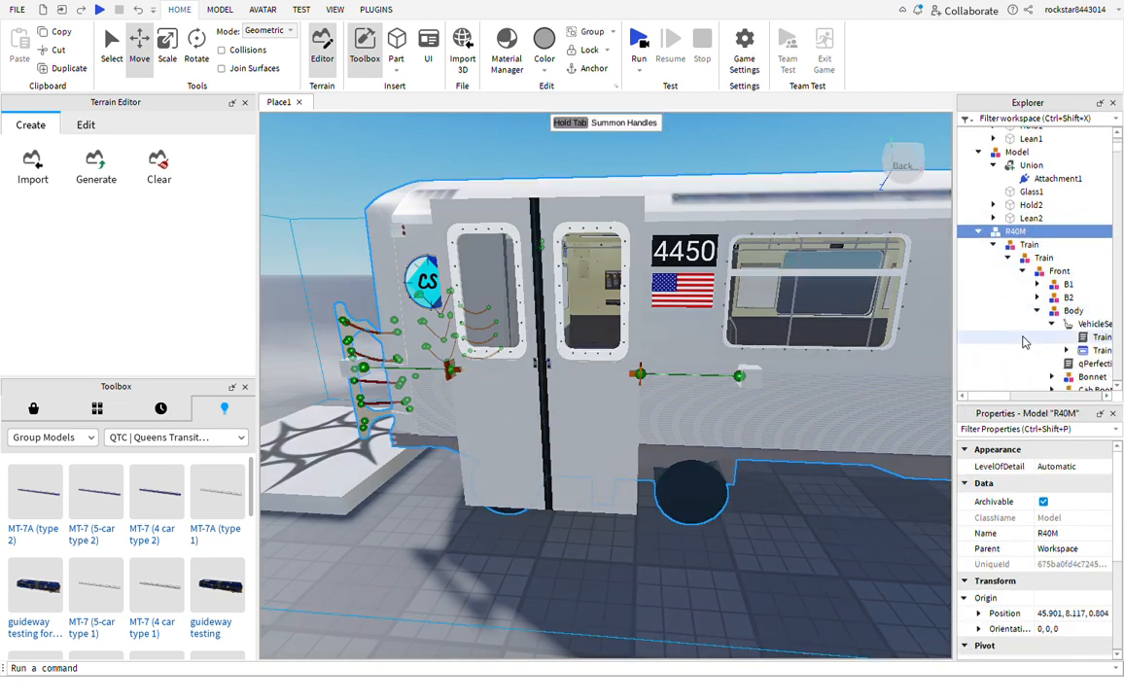
{"action": "left_click", "coordinate": [1083, 335]}
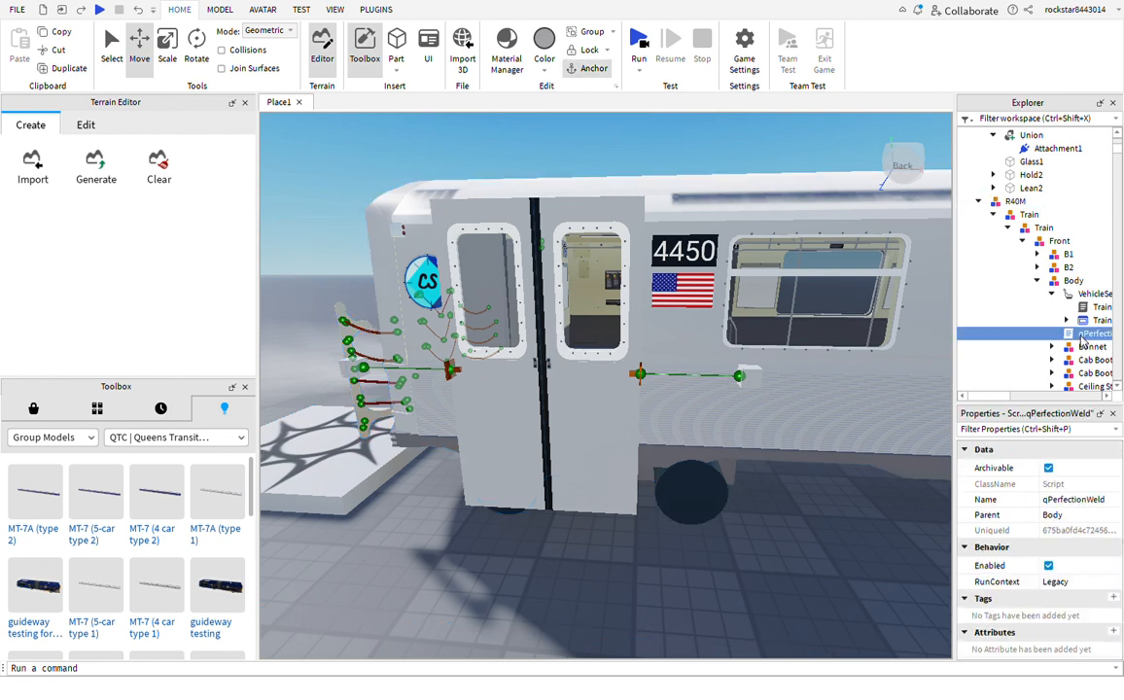
{"action": "left_click", "coordinate": [534, 447]}
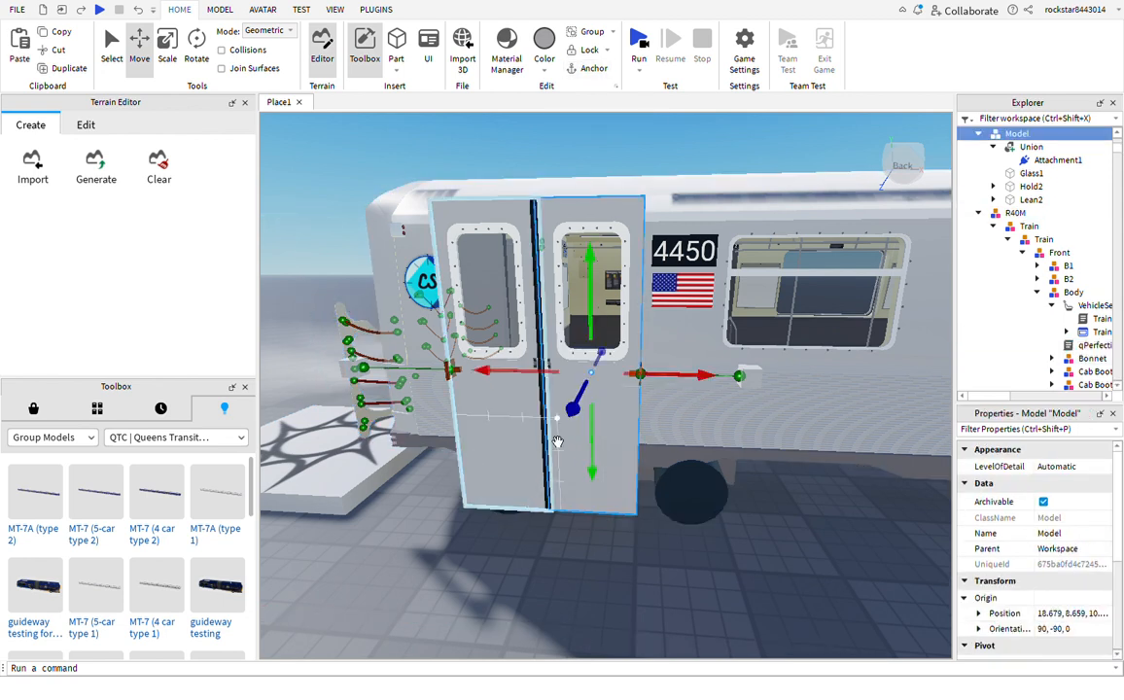
{"action": "left_click", "coordinate": [534, 448], "text": "ctrl+alt"}
{"action": "key", "text": "ctrl+shift+v"}
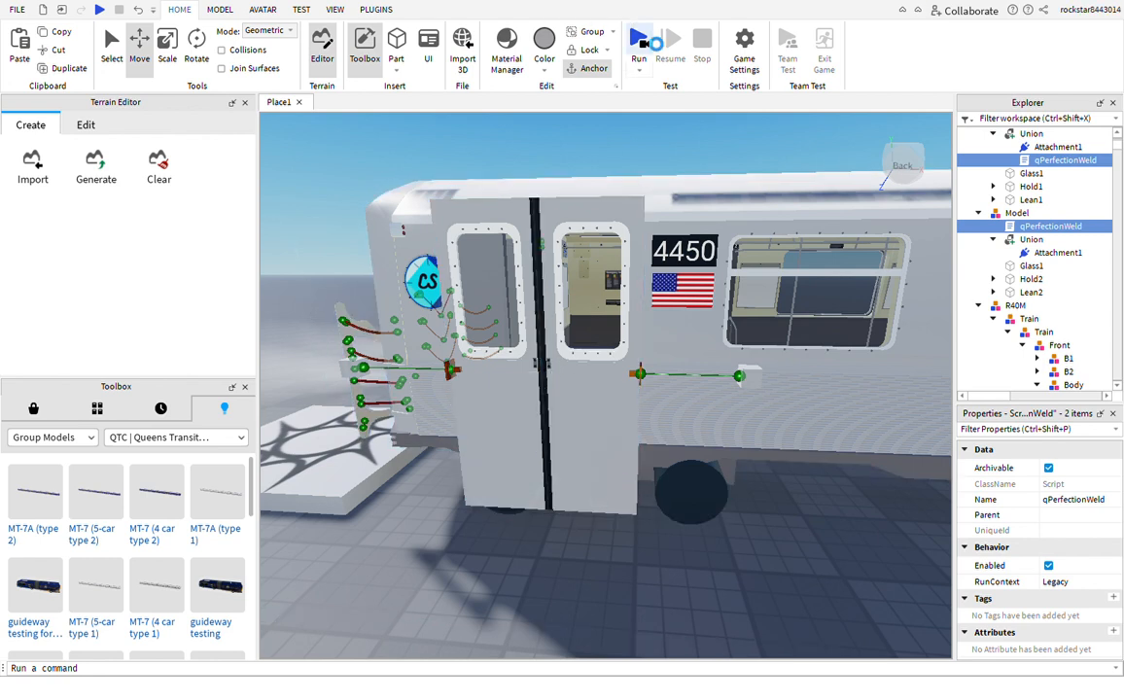
Run the simulation to check both doors with the pasted weld scripts, and stop it
{"action": "left_click", "coordinate": [644, 44]}
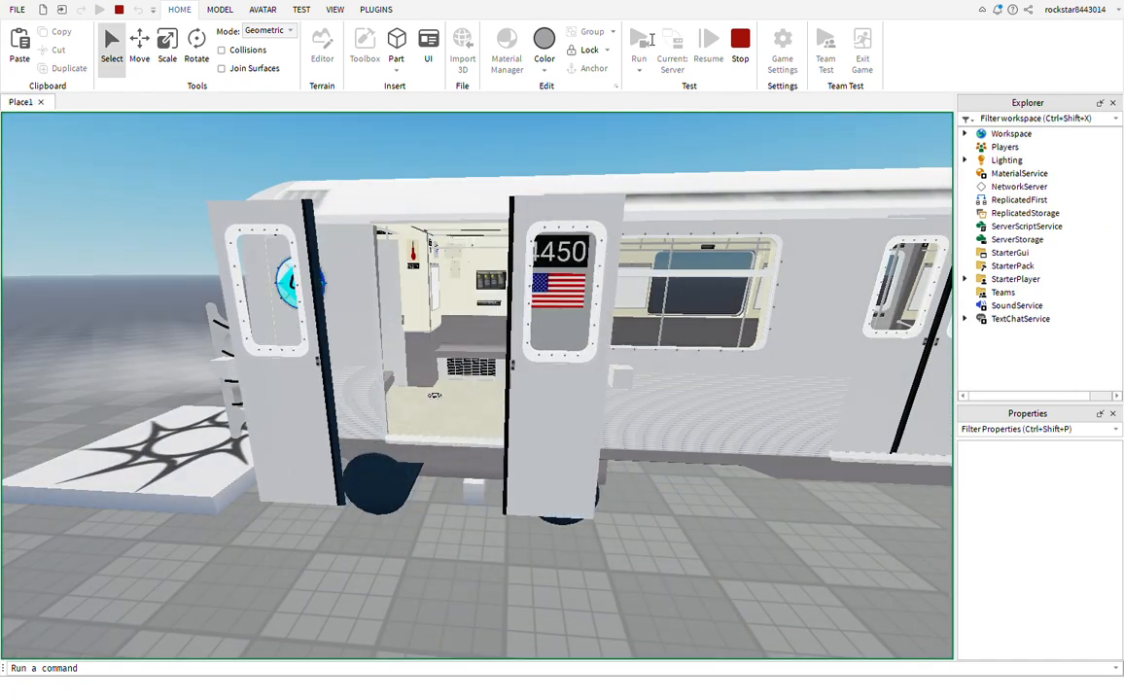
{"action": "key", "text": "w"}
{"action": "mouse_move", "coordinate": [570, 165]}
{"action": "right_mouse_down"}
{"action": "mouse_move", "coordinate": [592, 183]}
{"action": "mouse_move", "coordinate": [570, 167]}
{"action": "right_mouse_up"}
{"action": "left_click", "coordinate": [741, 54]}
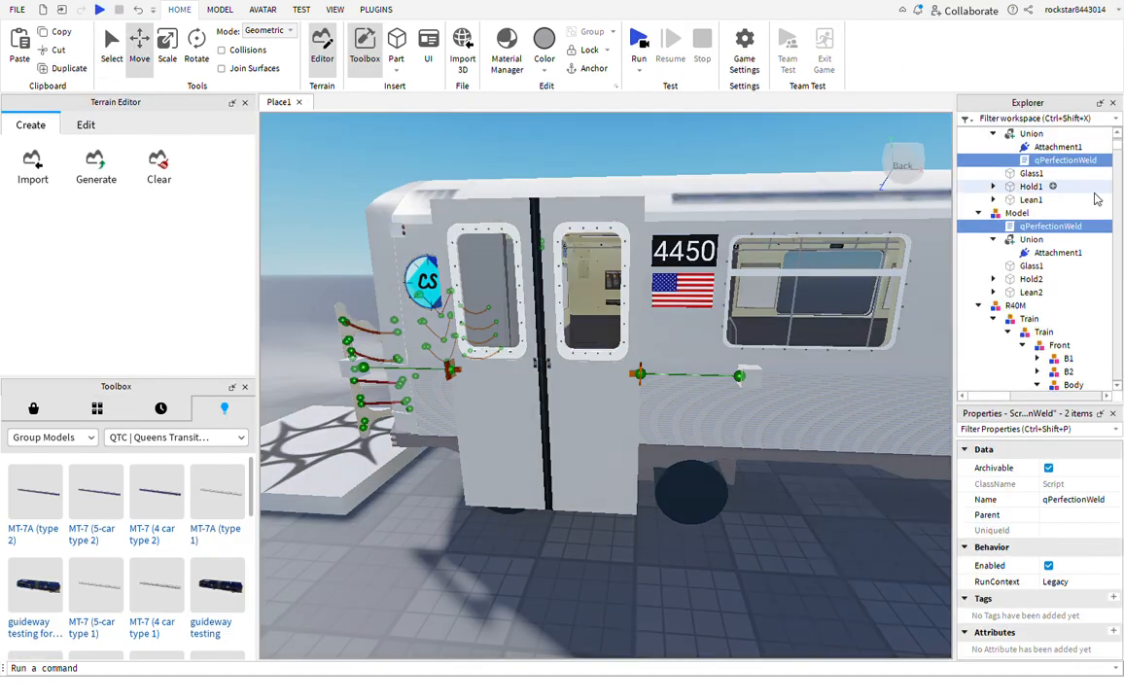
Move the qPerfectionWeld script out of the first door's Union so it sits directly under that door's Model
{"action": "scroll", "coordinate": [1095, 199], "scroll_direction": "up", "scroll_amount": 2}
{"action": "left_click", "coordinate": [1017, 186]}
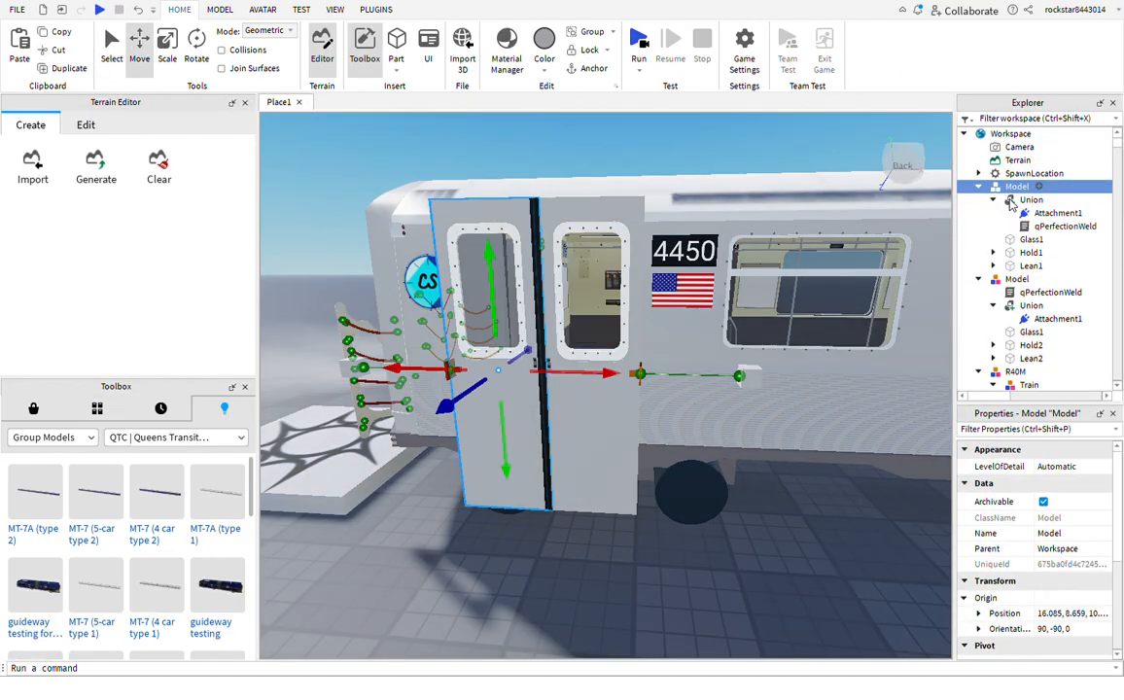
{"action": "left_click", "coordinate": [1017, 279]}
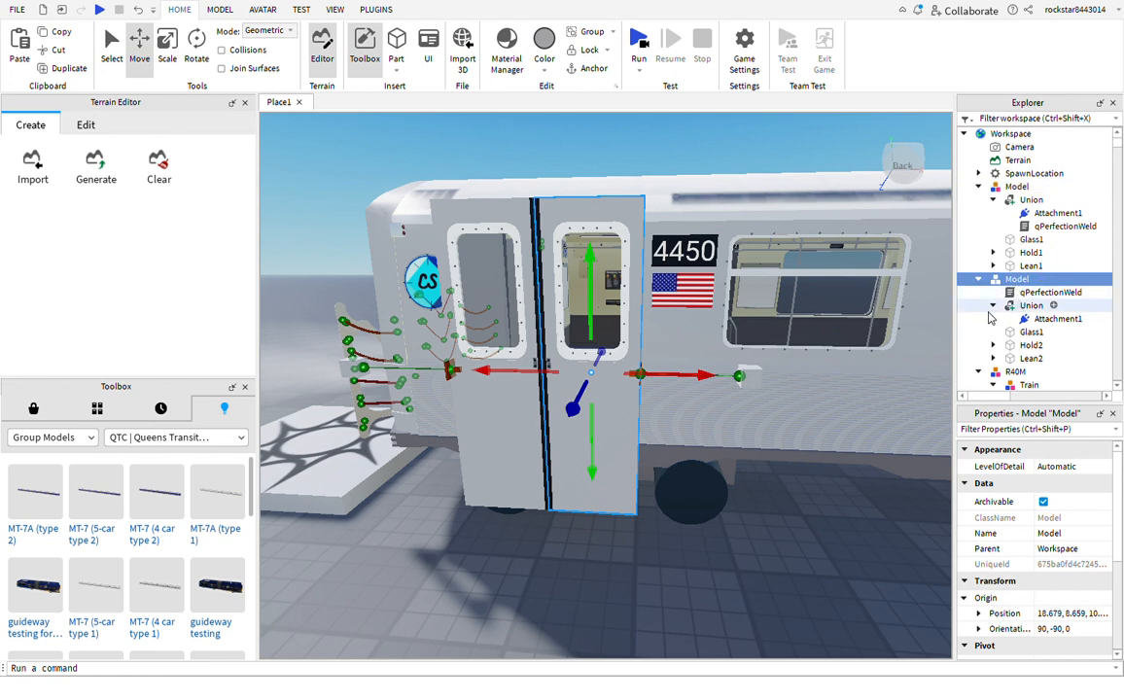
{"action": "left_click", "coordinate": [993, 305]}
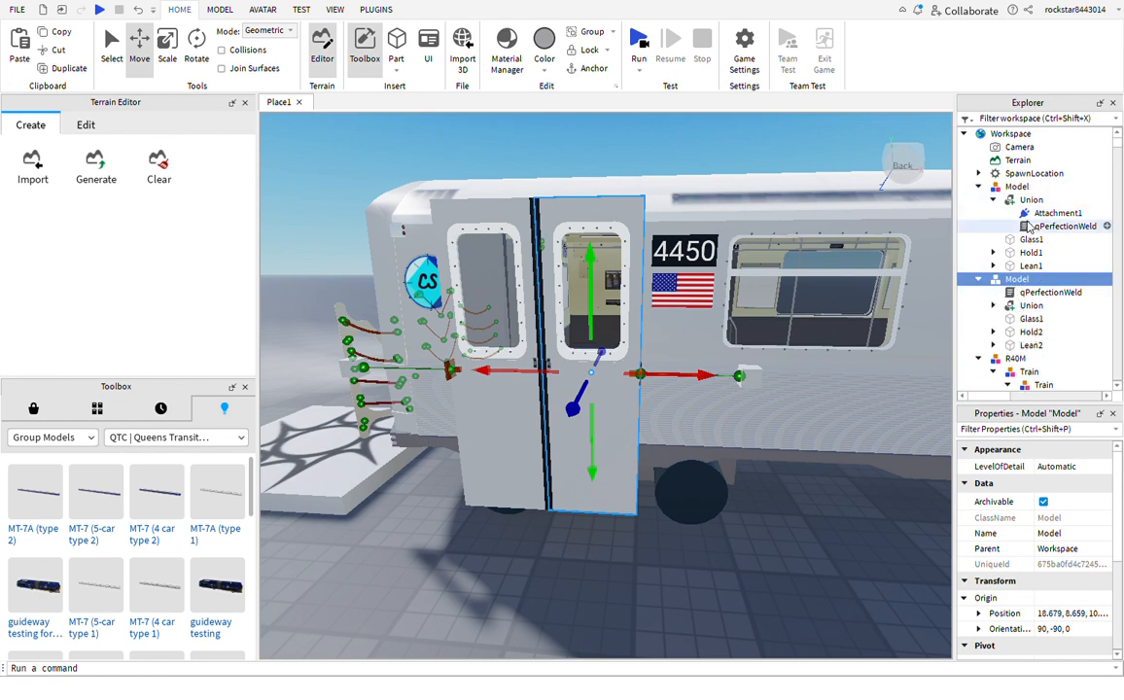
{"action": "mouse_move", "coordinate": [1029, 226]}
{"action": "left_mouse_down"}
{"action": "mouse_move", "coordinate": [1031, 174]}
{"action": "mouse_move", "coordinate": [1002, 218]}
{"action": "mouse_move", "coordinate": [1011, 212]}
{"action": "left_mouse_up"}
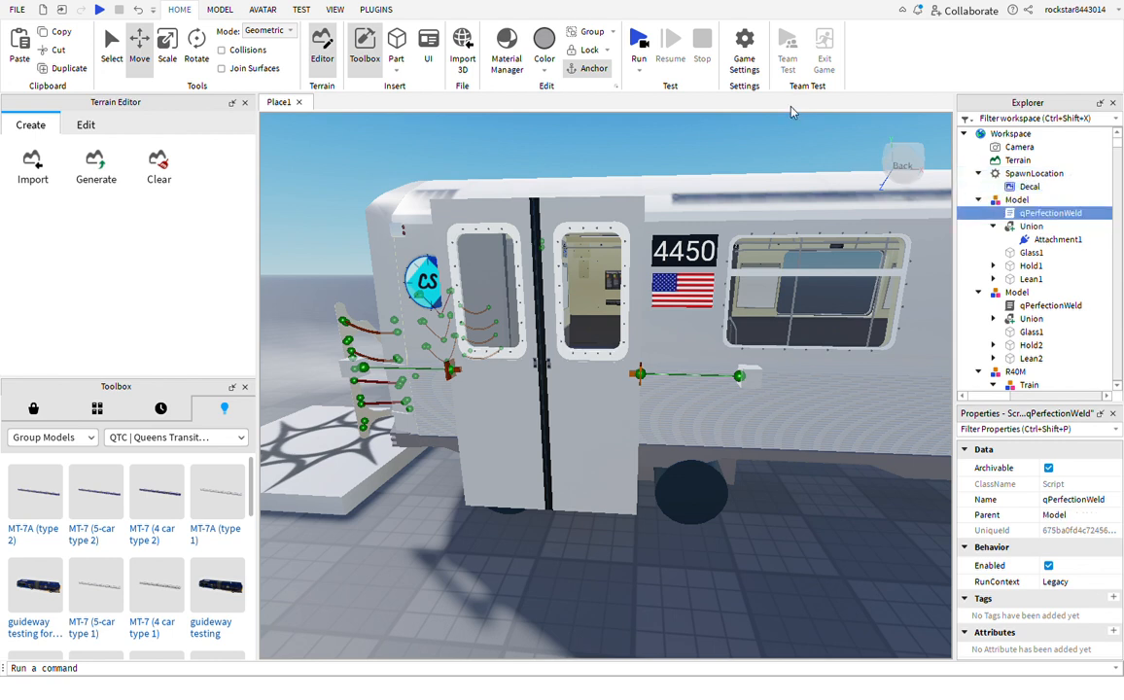
Run the simulation with the relocated weld script, examine the doors from several angles, and stop it
{"action": "left_click", "coordinate": [639, 40]}
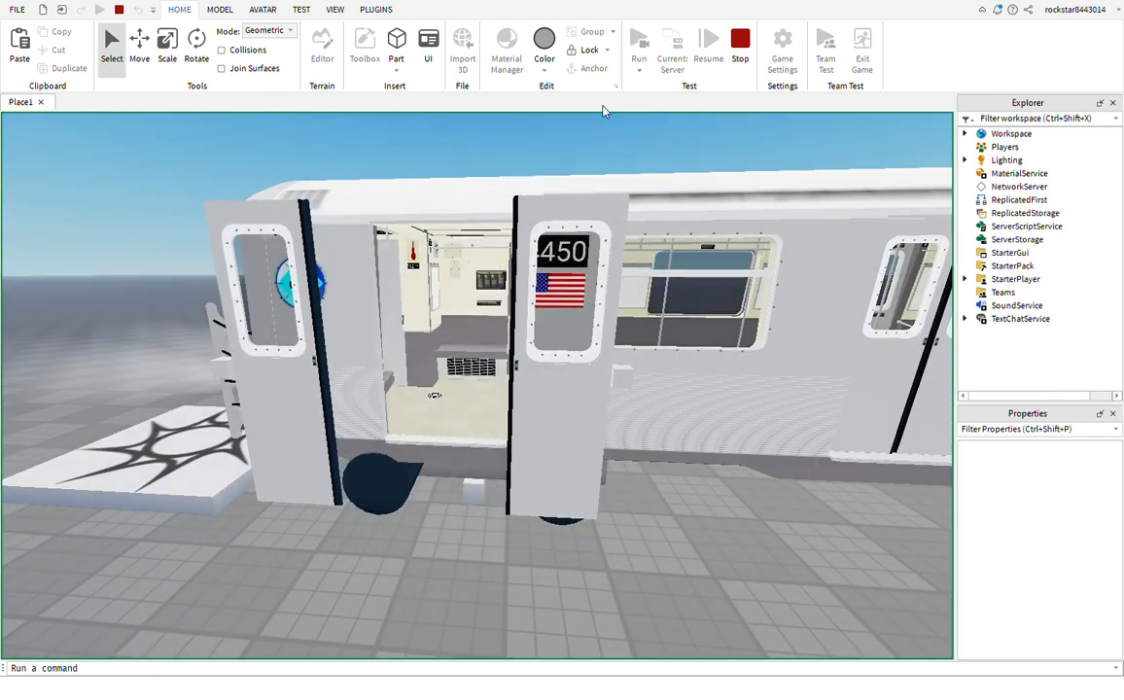
{"action": "mouse_move", "coordinate": [515, 393]}
{"action": "right_mouse_down"}
{"action": "mouse_move", "coordinate": [497, 397]}
{"action": "mouse_move", "coordinate": [518, 399]}
{"action": "right_mouse_up"}
{"action": "scroll", "coordinate": [517, 399], "scroll_direction": "up", "scroll_amount": 3}
{"action": "scroll", "coordinate": [519, 398], "scroll_direction": "down", "scroll_amount": 5}
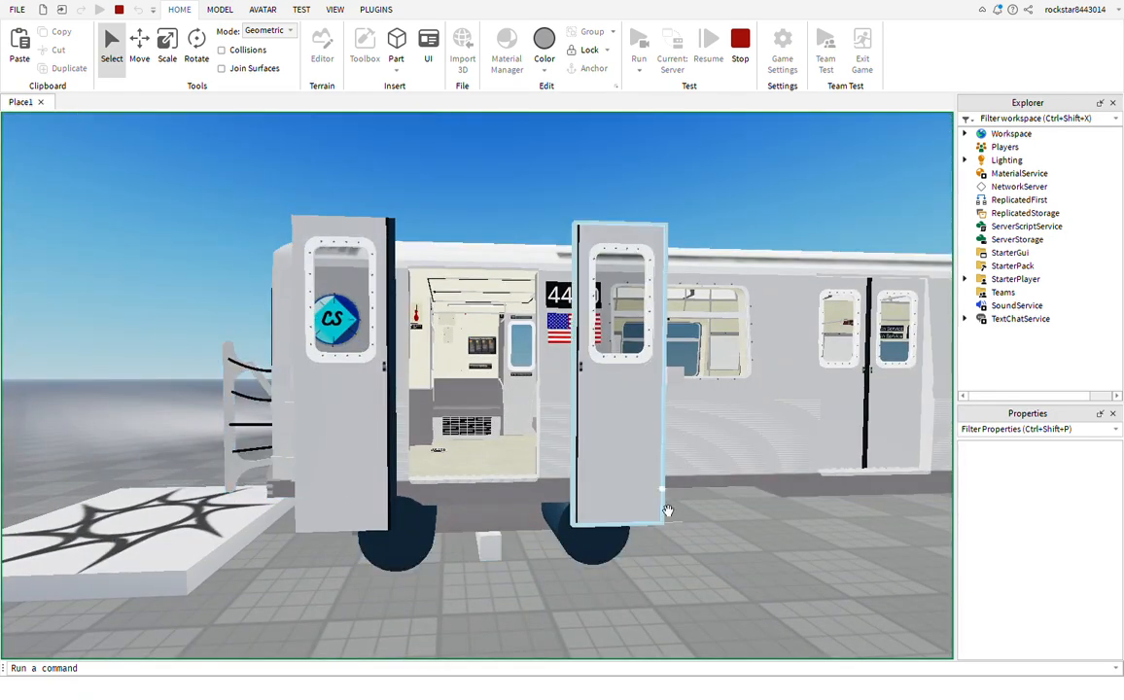
{"action": "mouse_move", "coordinate": [723, 512]}
{"action": "right_mouse_down"}
{"action": "mouse_move", "coordinate": [745, 529]}
{"action": "mouse_move", "coordinate": [723, 507]}
{"action": "right_mouse_up"}
{"action": "scroll", "coordinate": [745, 529], "scroll_direction": "up", "scroll_amount": 3}
{"action": "left_click", "coordinate": [743, 70]}
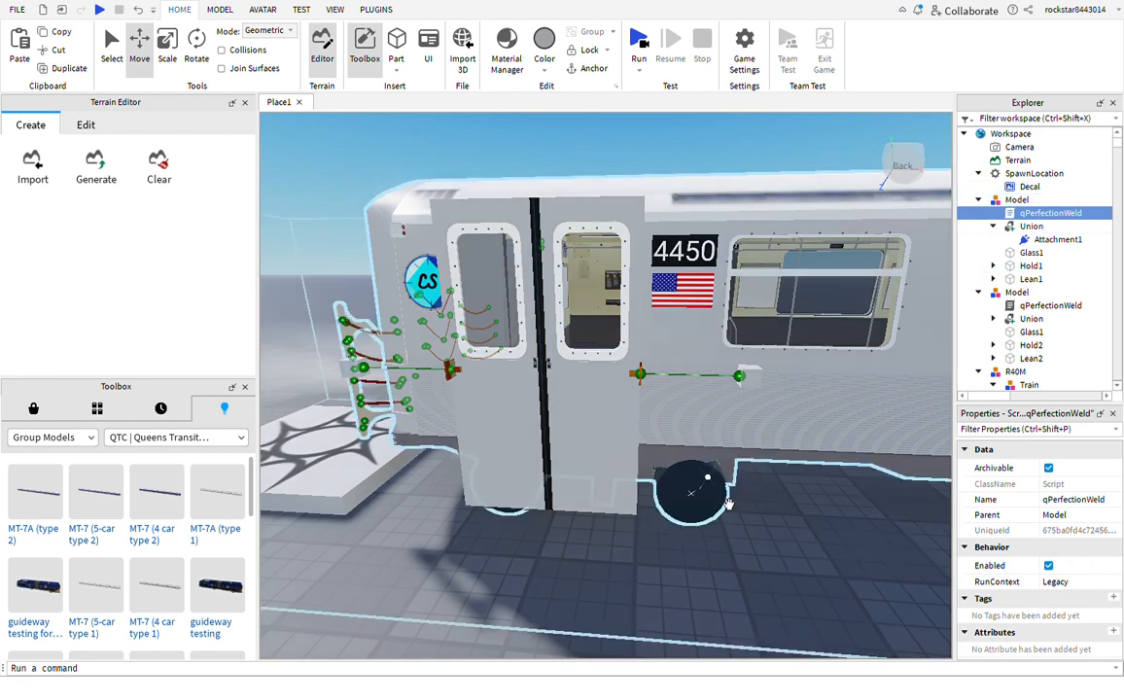
Set TargetPosition to 2.599 on the prismatic constraint of the door nearest the CS logo
{"action": "mouse_move", "coordinate": [728, 503]}
{"action": "right_mouse_down"}
{"action": "mouse_move", "coordinate": [739, 504]}
{"action": "mouse_move", "coordinate": [712, 491]}
{"action": "mouse_move", "coordinate": [729, 504]}
{"action": "right_mouse_up"}
{"action": "scroll", "coordinate": [728, 504], "scroll_direction": "up", "scroll_amount": 3}
{"action": "scroll", "coordinate": [729, 504], "scroll_direction": "down", "scroll_amount": 1}
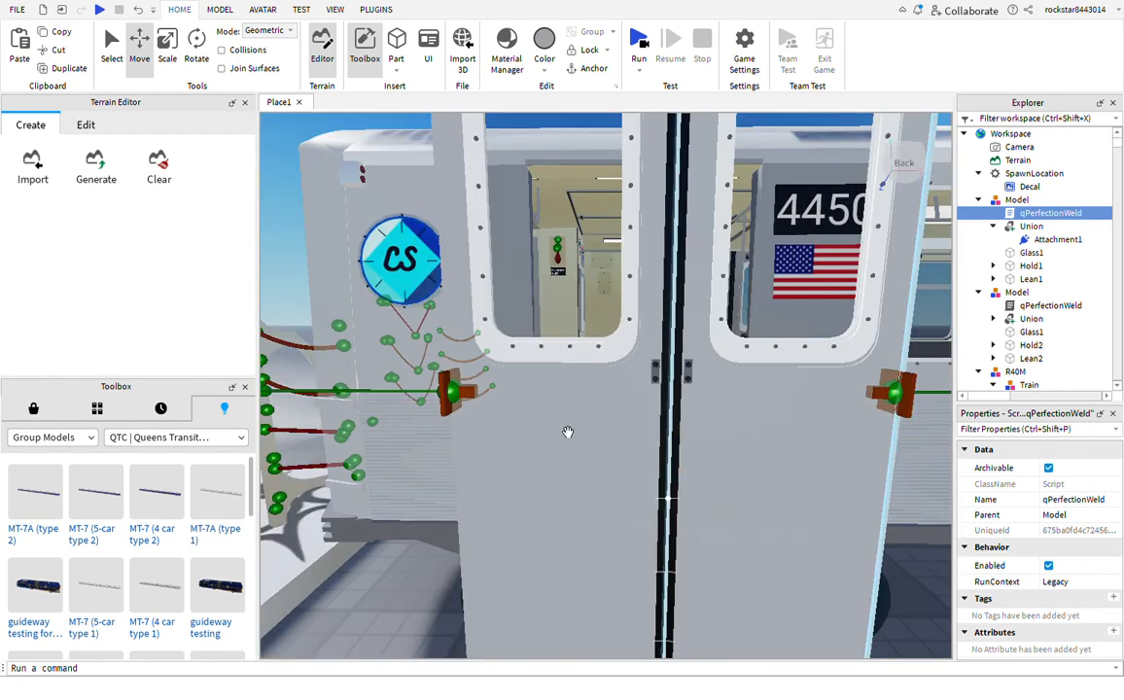
{"action": "left_click", "coordinate": [494, 421]}
{"action": "scroll", "coordinate": [1011, 516], "scroll_direction": "down", "scroll_amount": 5}
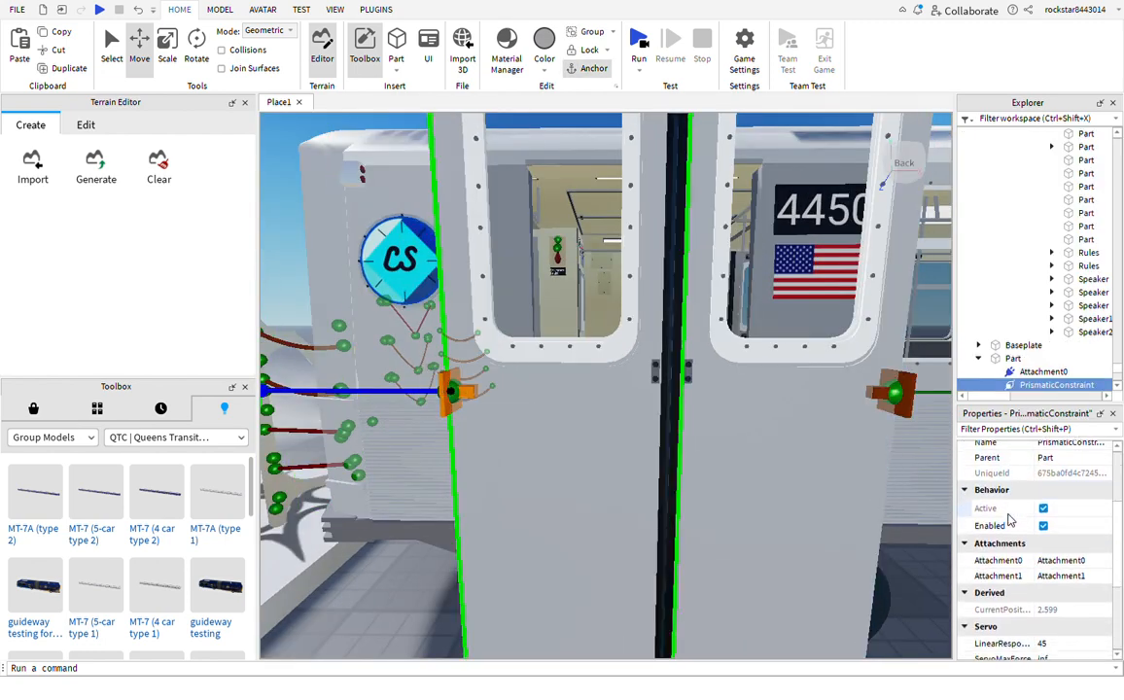
{"action": "scroll", "coordinate": [1011, 520], "scroll_direction": "down", "scroll_amount": 1}
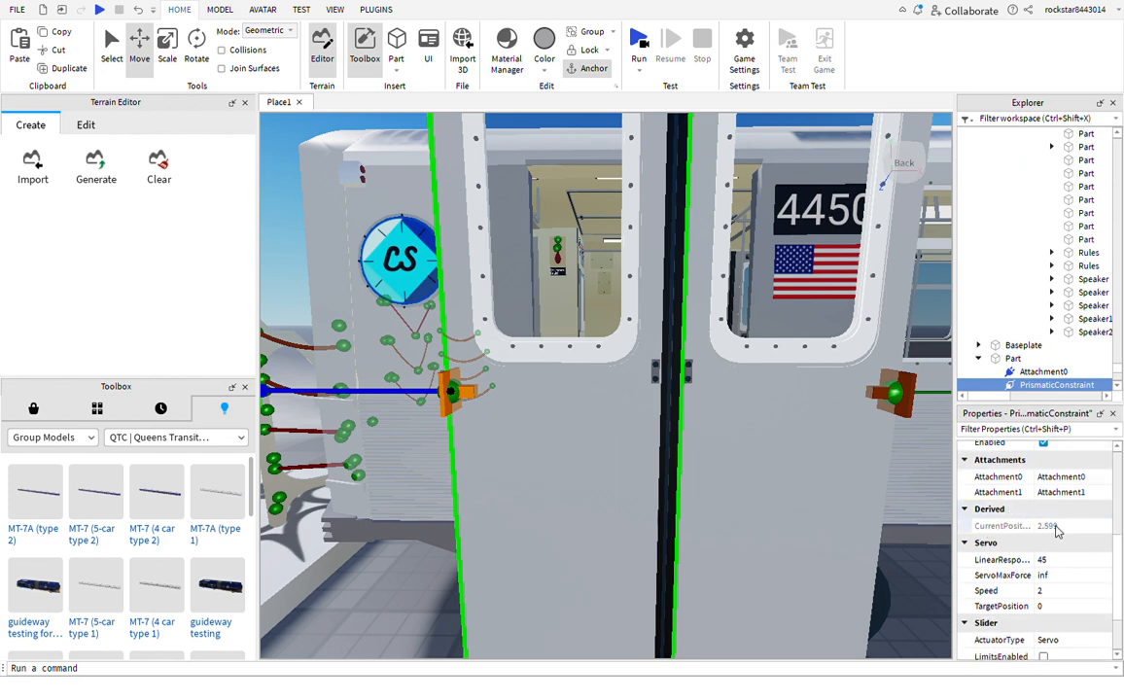
{"action": "scroll", "coordinate": [1055, 553], "scroll_direction": "down", "scroll_amount": 1}
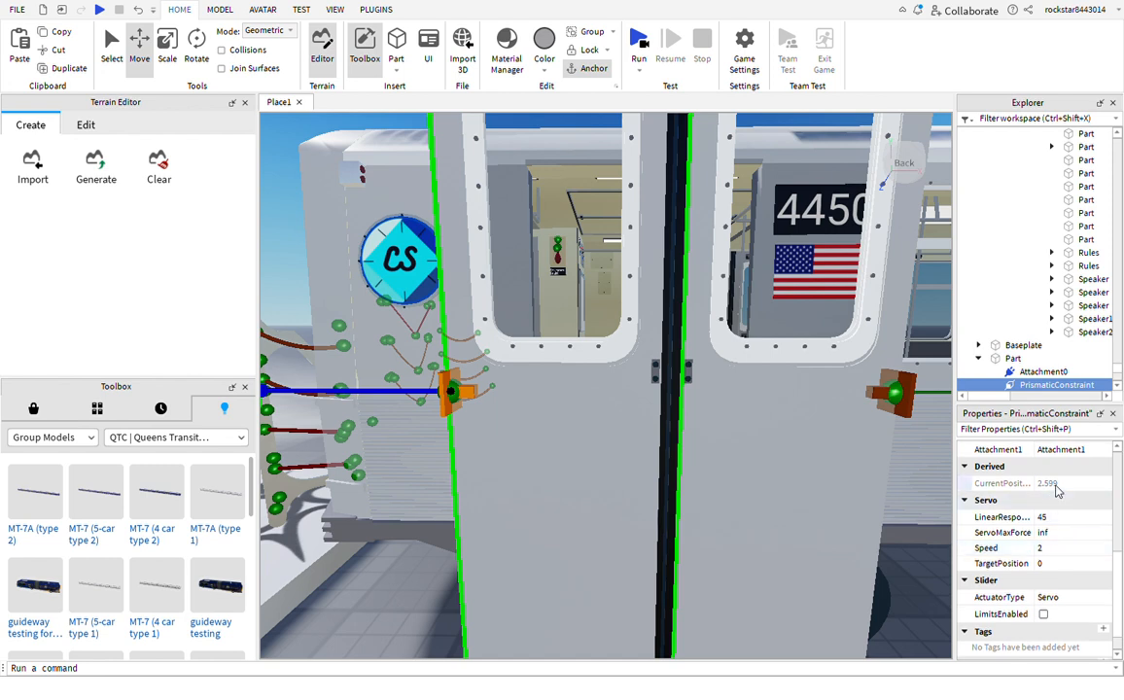
{"action": "left_click", "coordinate": [1054, 565]}
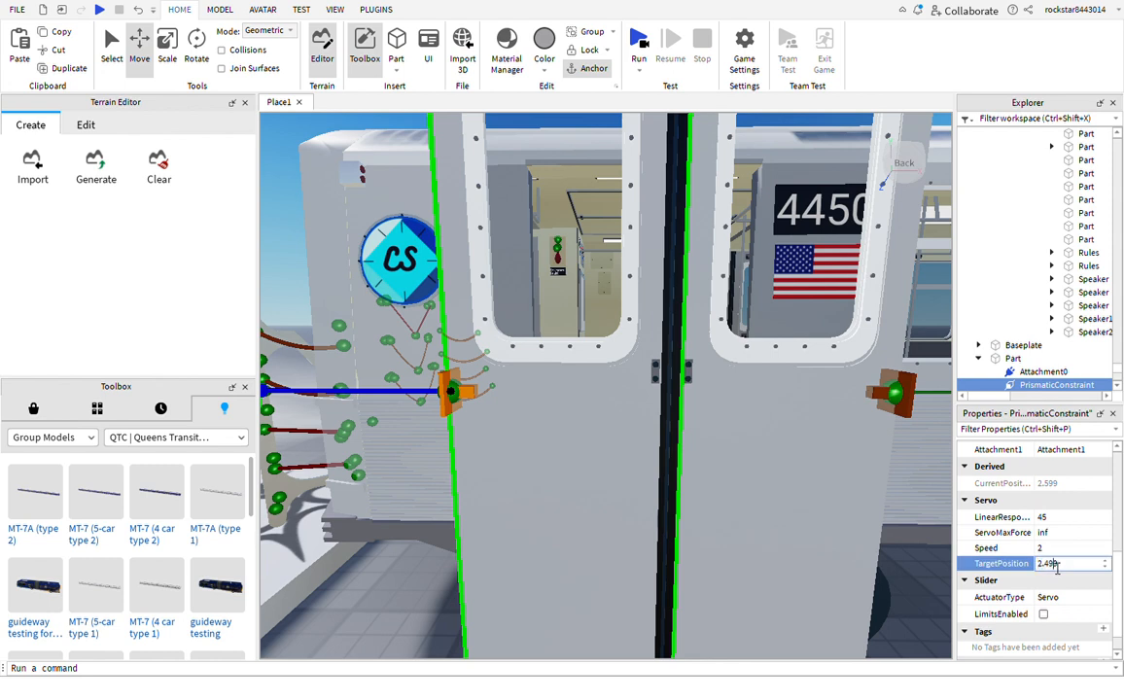
{"action": "type", "text": "2.599"}
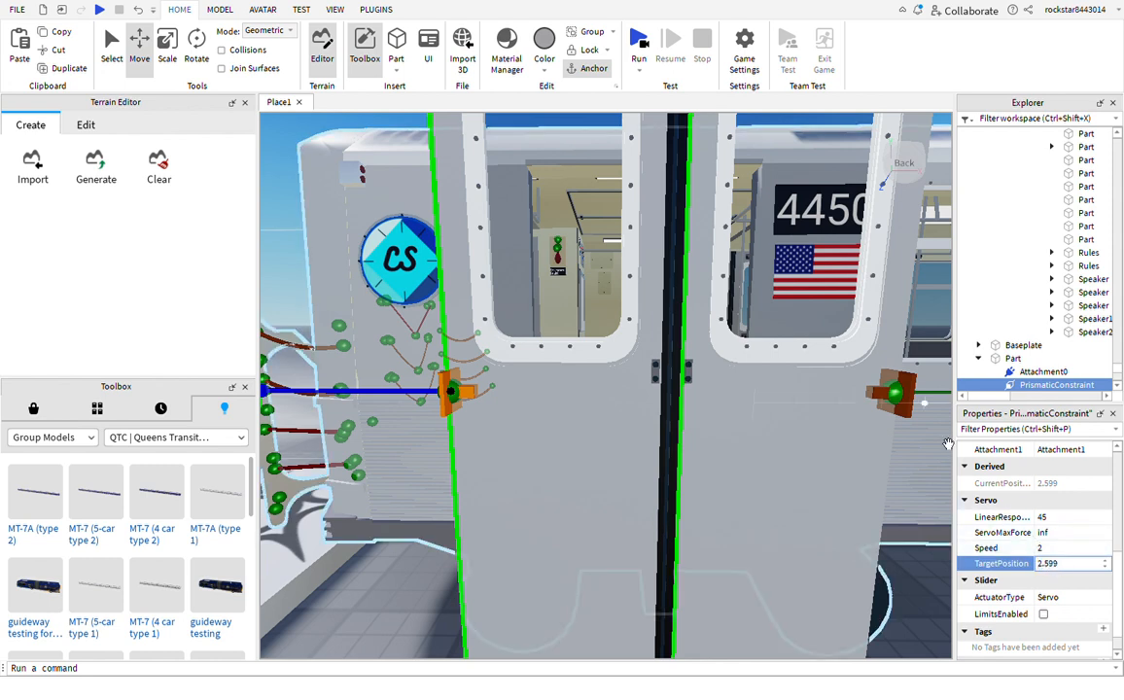
Set TargetPosition to 2.599 on the prismatic constraint of the door nearest the US flag
{"action": "left_click", "coordinate": [894, 393]}
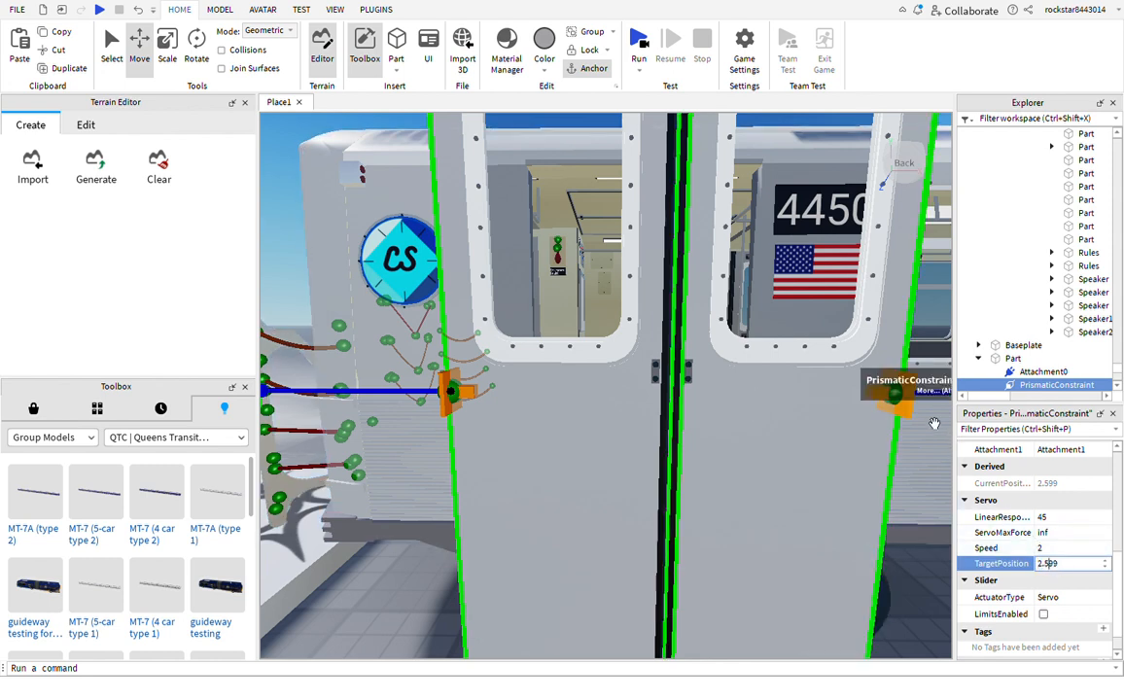
{"action": "left_click", "coordinate": [467, 429]}
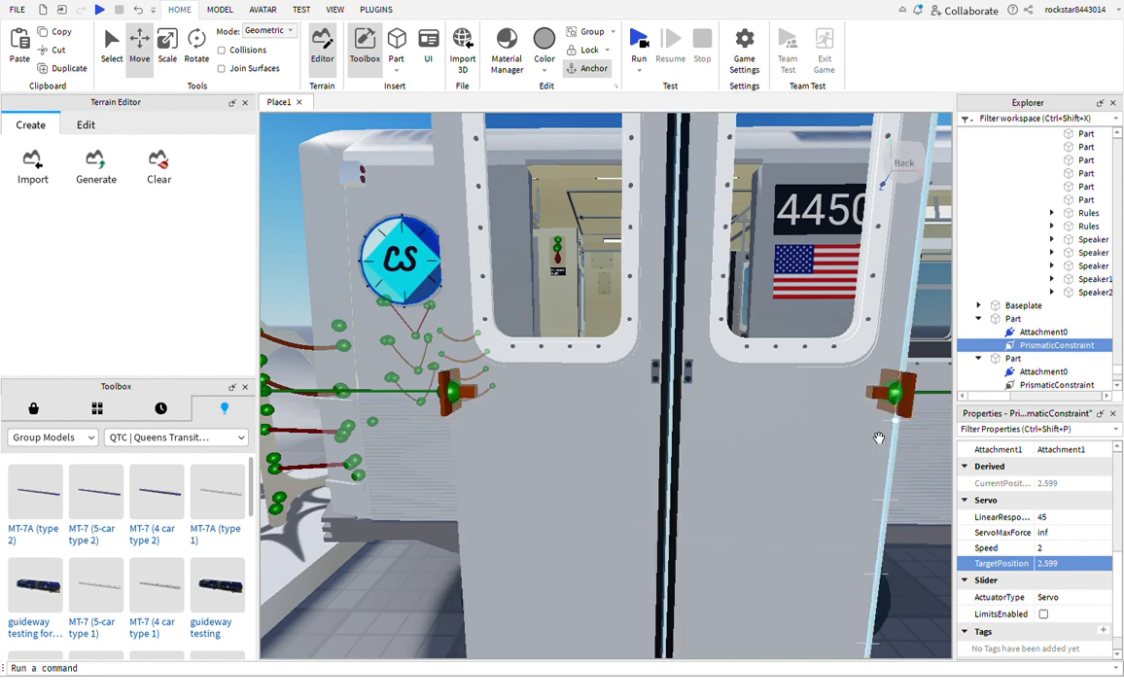
{"action": "left_click", "coordinate": [922, 423]}
{"action": "left_click", "coordinate": [934, 433]}
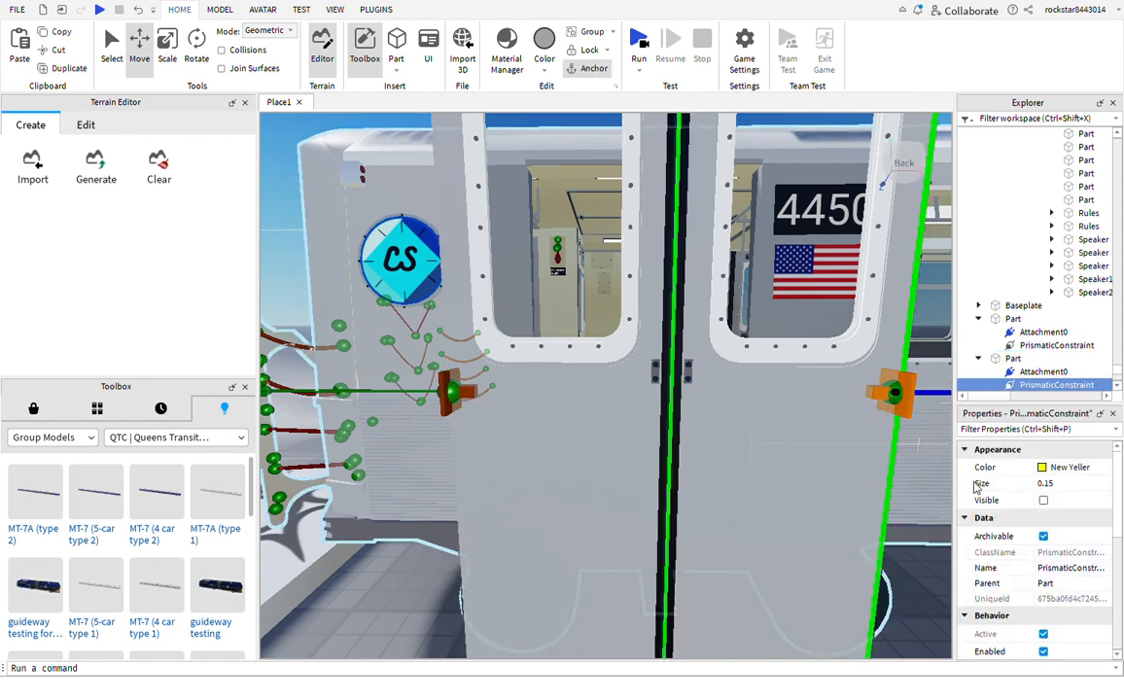
{"action": "scroll", "coordinate": [1002, 515], "scroll_direction": "down", "scroll_amount": 5}
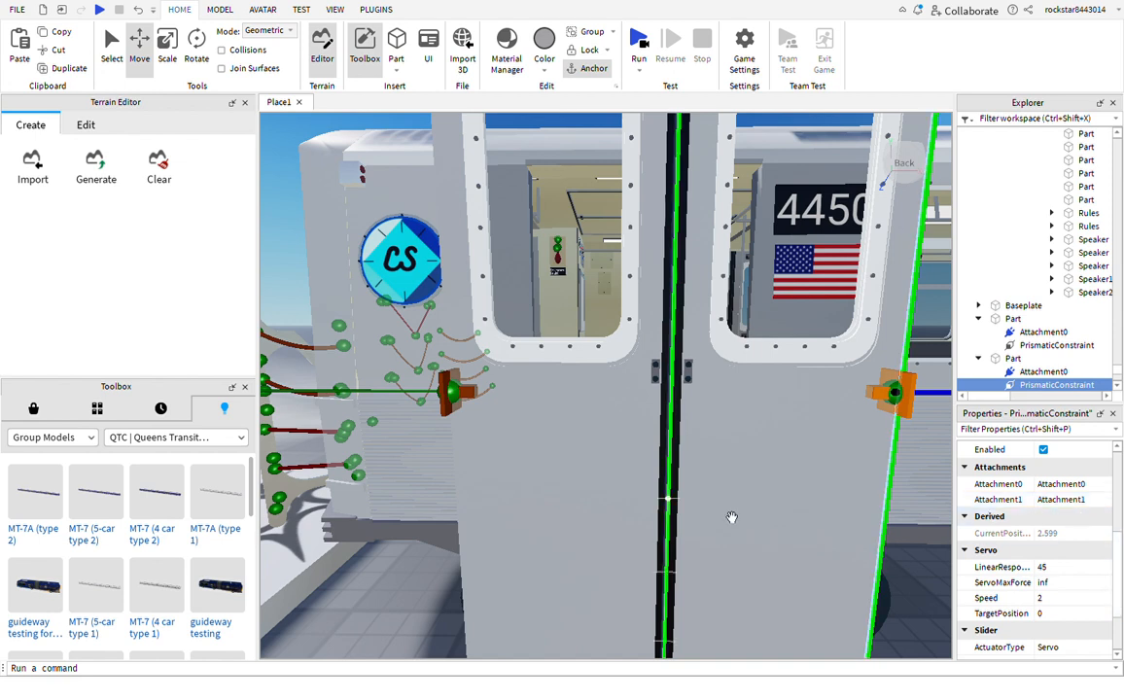
{"action": "left_click", "coordinate": [1061, 619]}
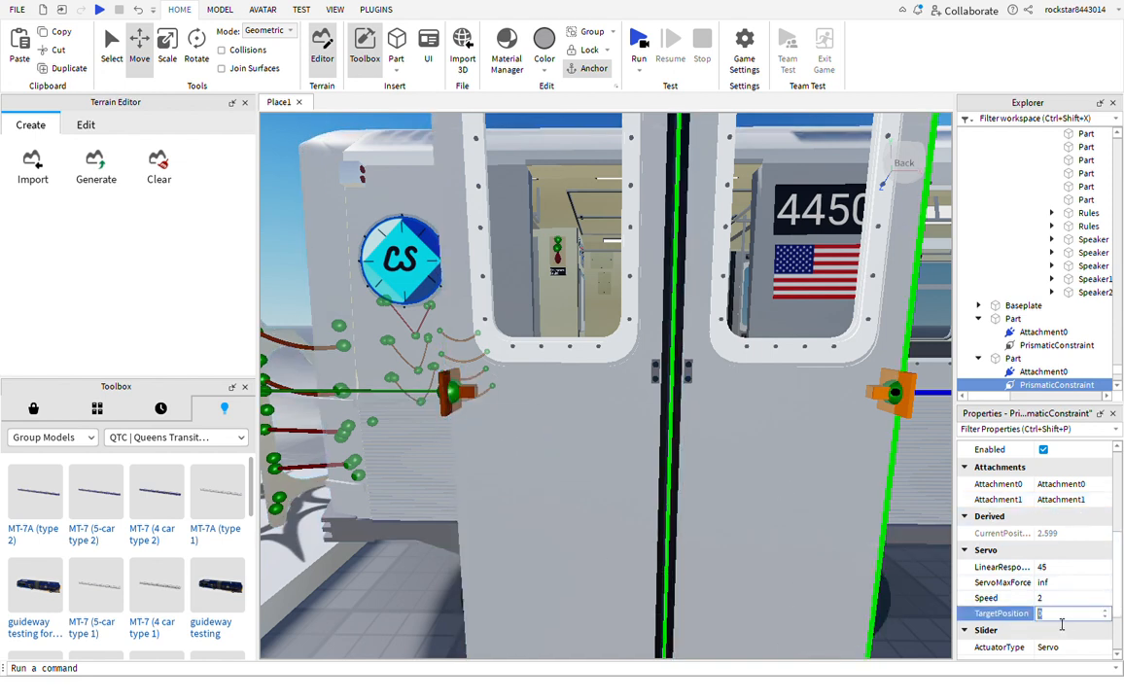
{"action": "key", "text": "Return"}
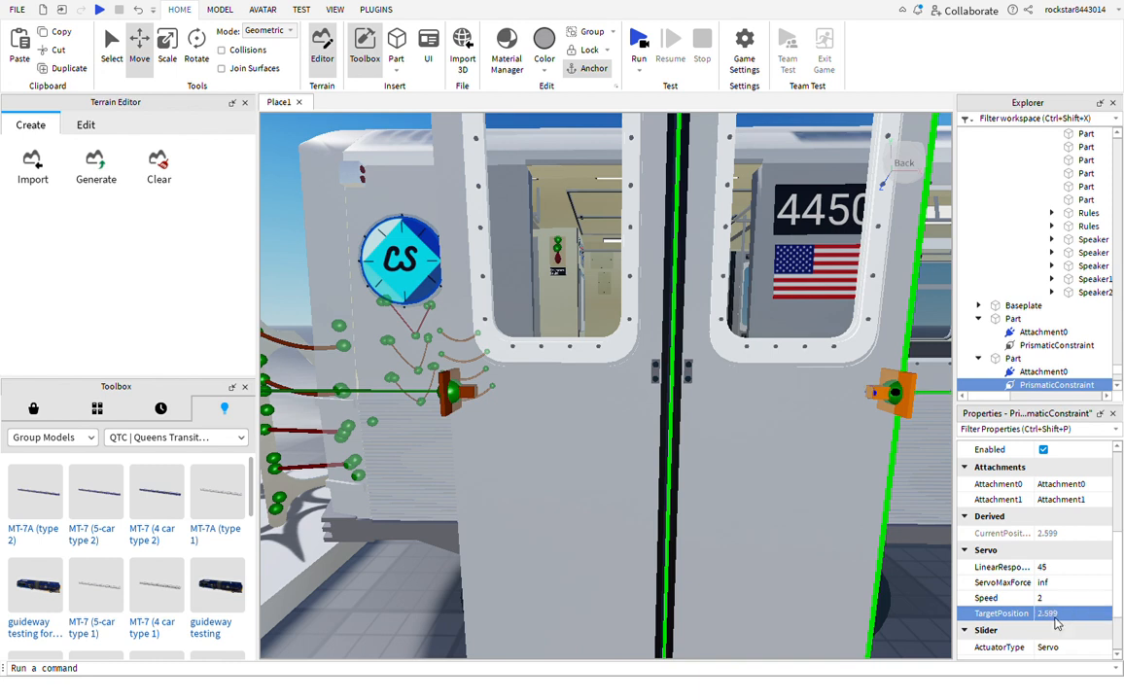
Run the simulation to check both doors at their target positions, and stop it
{"action": "left_click", "coordinate": [644, 44]}
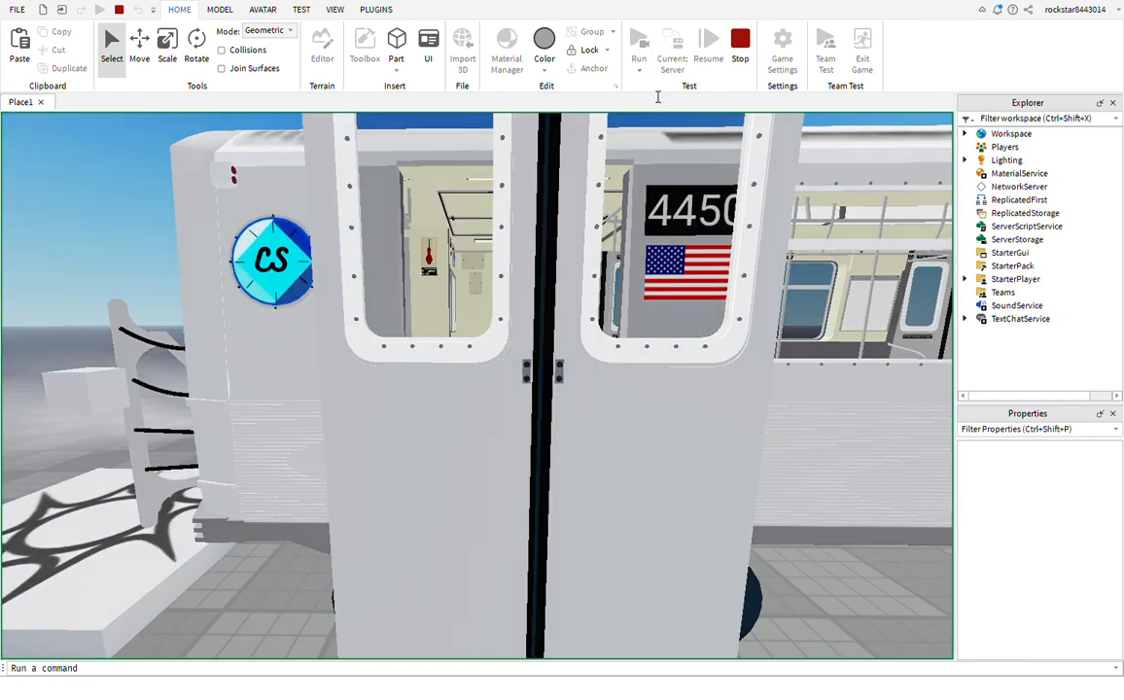
{"action": "scroll", "coordinate": [704, 290], "scroll_direction": "down", "scroll_amount": 4}
{"action": "scroll", "coordinate": [702, 289], "scroll_direction": "up", "scroll_amount": 3}
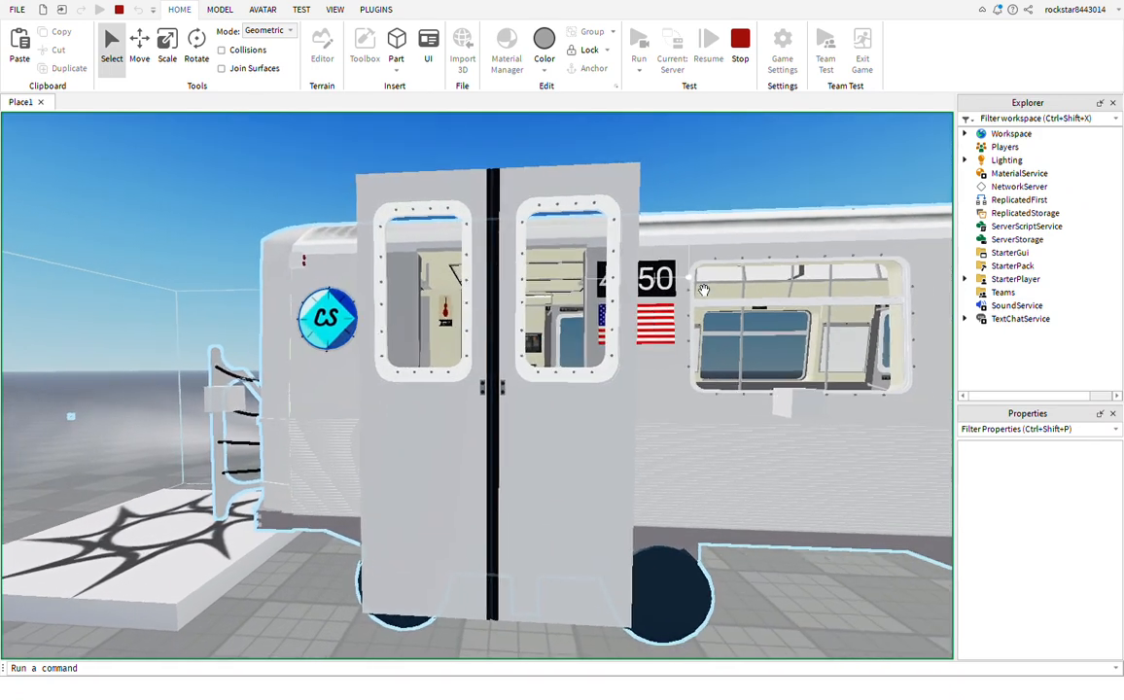
{"action": "left_click", "coordinate": [740, 44]}
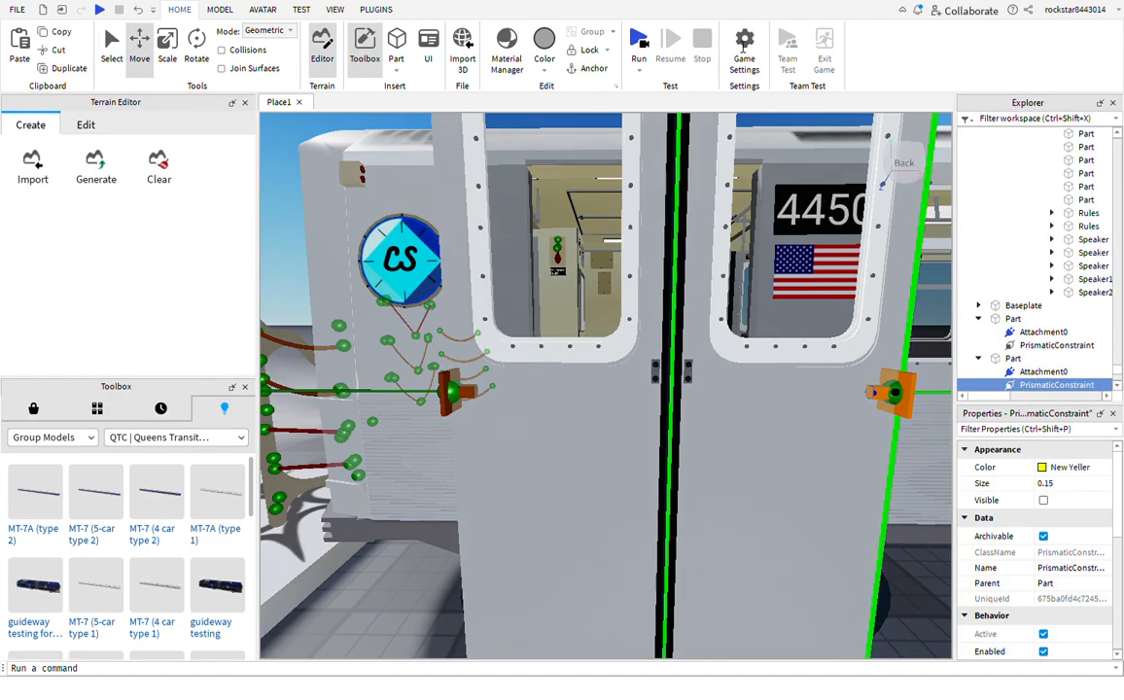
Start another simulation run and select the prismatic constraints under both anchor Parts in the workspace
{"action": "scroll", "coordinate": [632, 287], "scroll_direction": "down", "scroll_amount": 3}
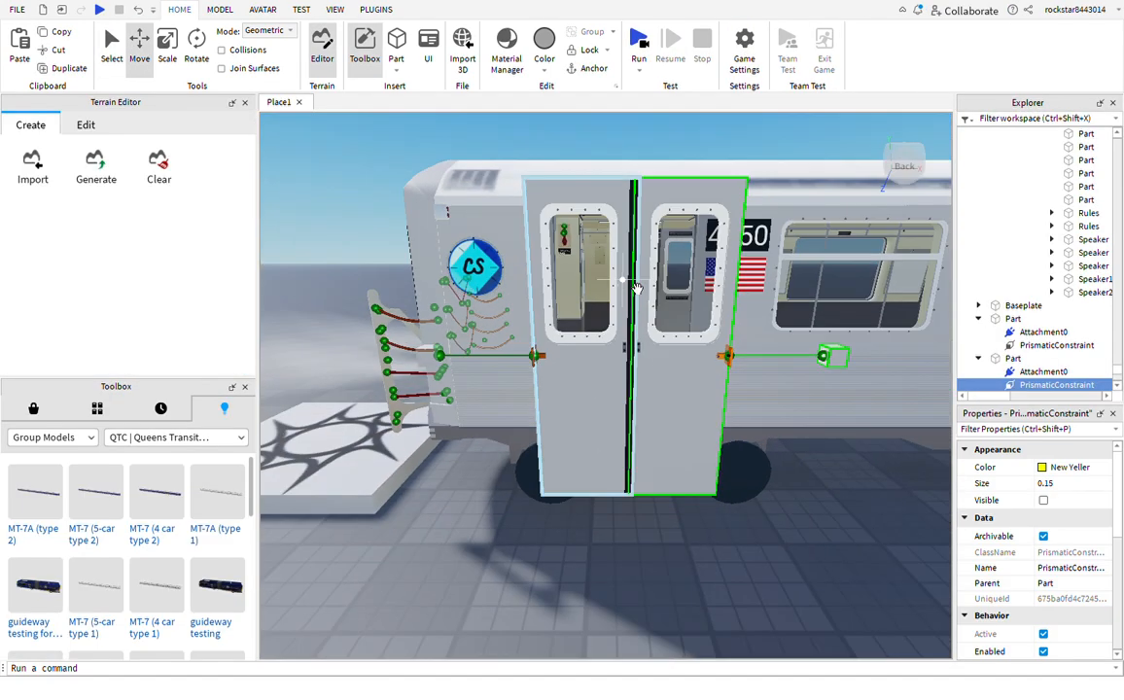
{"action": "scroll", "coordinate": [632, 287], "scroll_direction": "up", "scroll_amount": 1}
{"action": "scroll", "coordinate": [1056, 549], "scroll_direction": "down", "scroll_amount": 6}
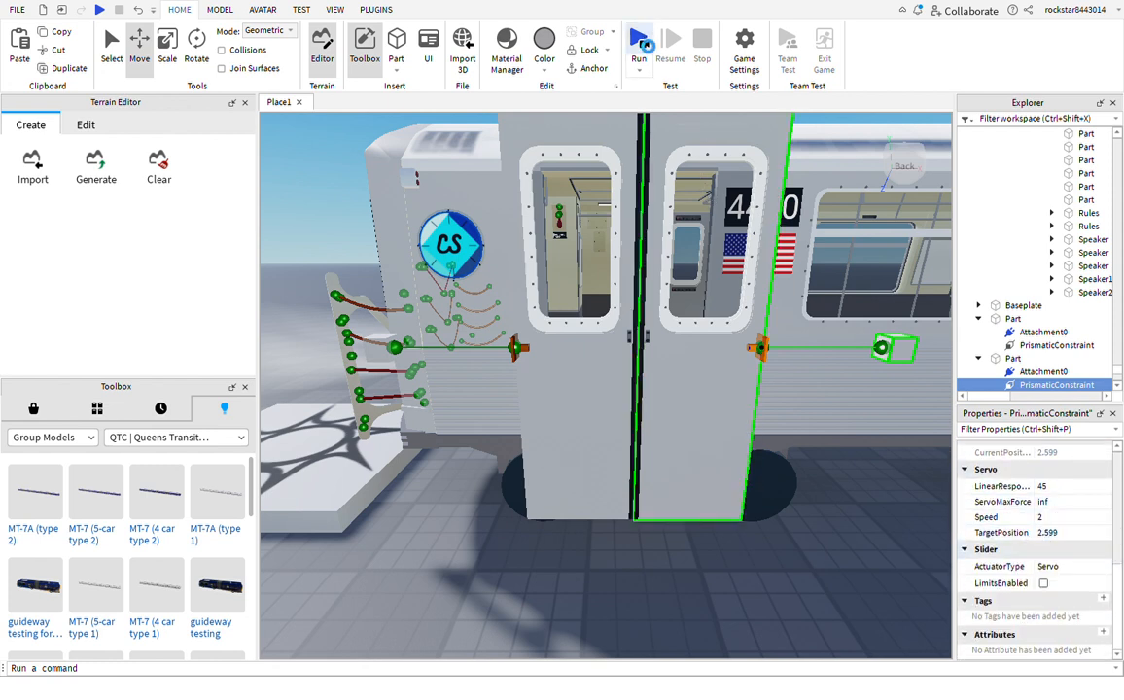
{"action": "left_click", "coordinate": [639, 44]}
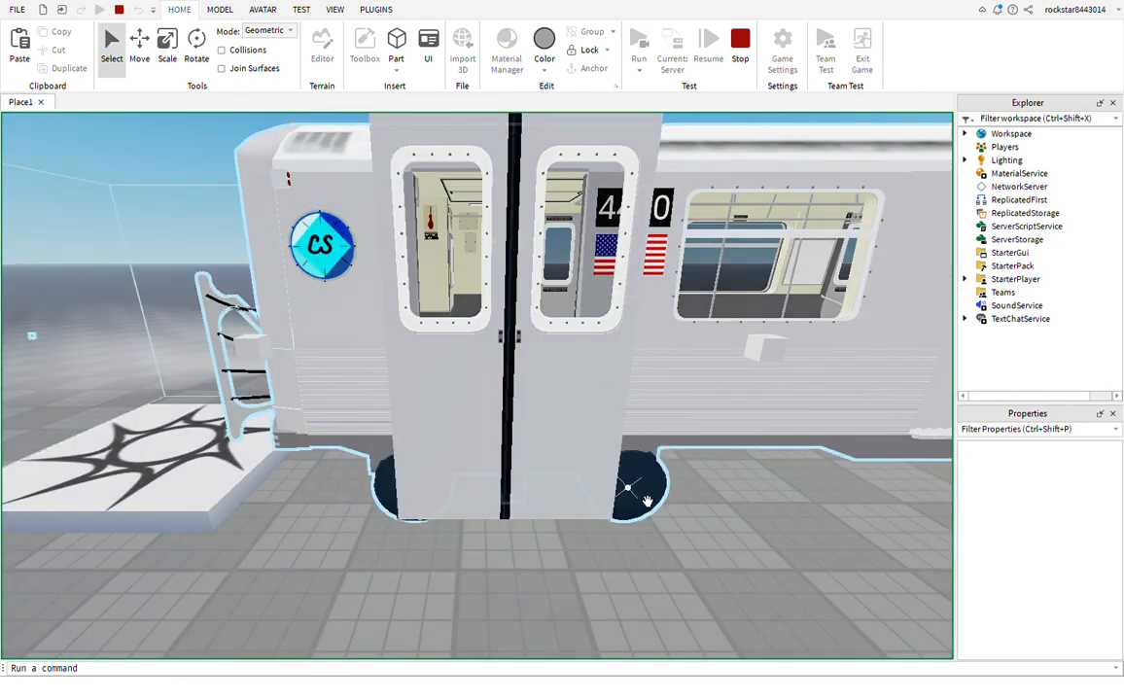
{"action": "left_click", "coordinate": [610, 469]}
{"action": "left_click", "coordinate": [764, 348]}
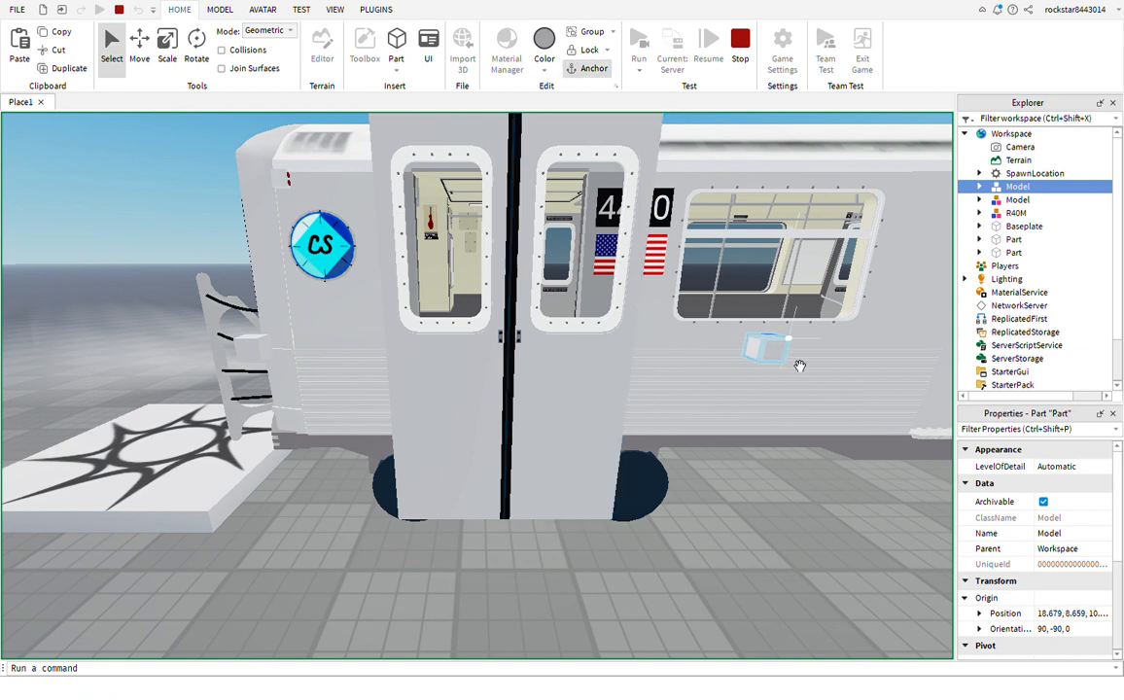
{"action": "left_click", "coordinate": [979, 252]}
{"action": "left_click", "coordinate": [979, 239]}
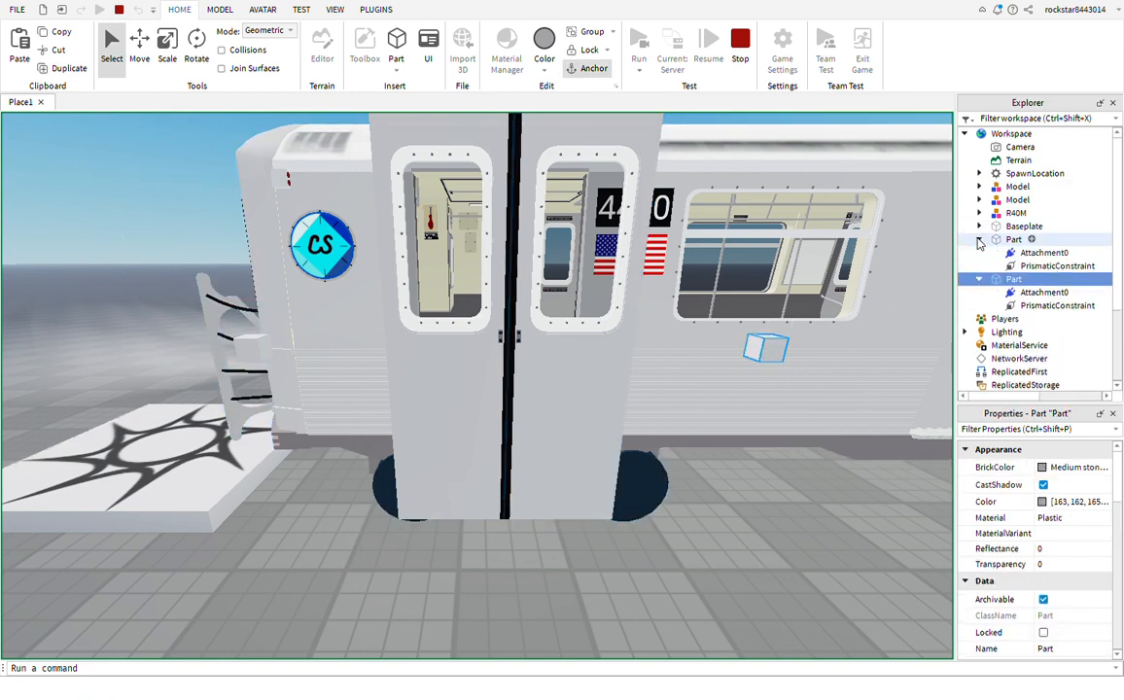
{"action": "left_click", "coordinate": [1054, 305]}
{"action": "left_click", "coordinate": [1057, 265], "text": "ctrl"}
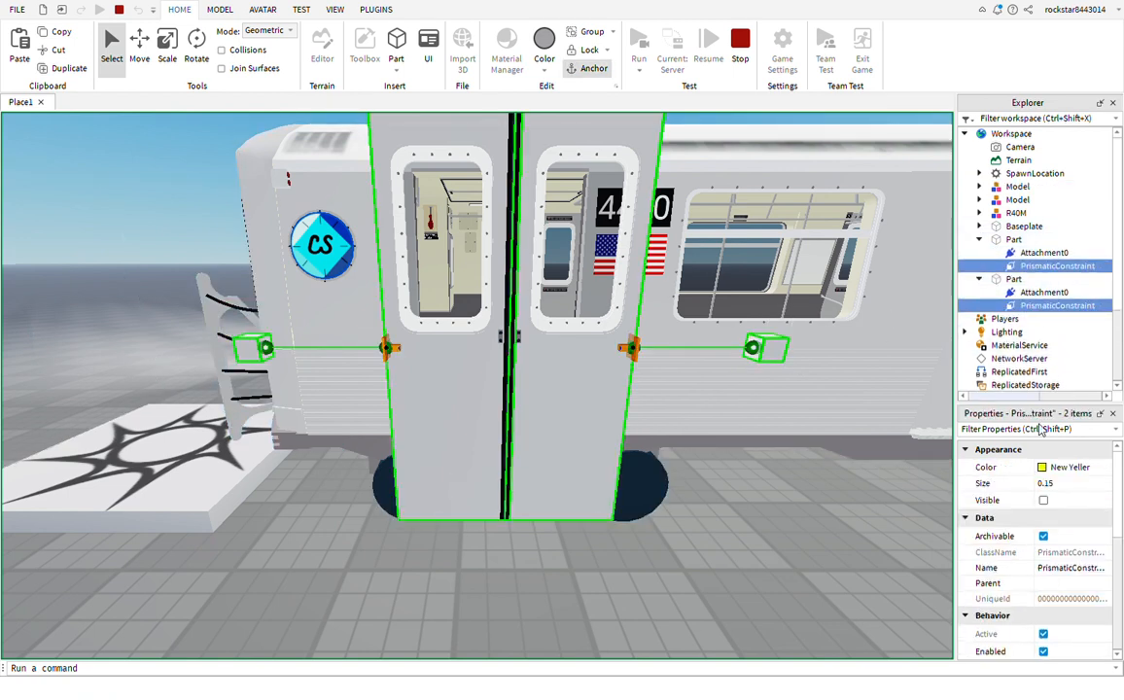
Open both doors in the running simulation by setting TargetPosition to -2 on the two prismatic constraints
{"action": "scroll", "coordinate": [1038, 562], "scroll_direction": "down", "scroll_amount": 3}
{"action": "scroll", "coordinate": [1037, 561], "scroll_direction": "down", "scroll_amount": 5}
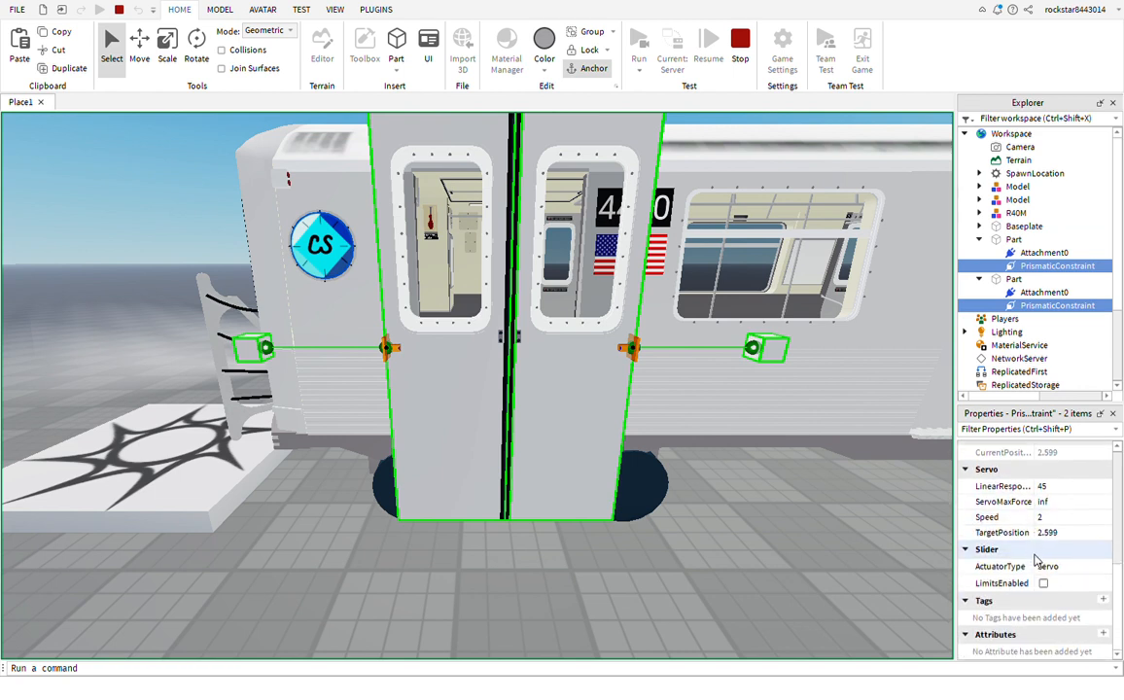
{"action": "scroll", "coordinate": [1060, 473], "scroll_direction": "up", "scroll_amount": 8}
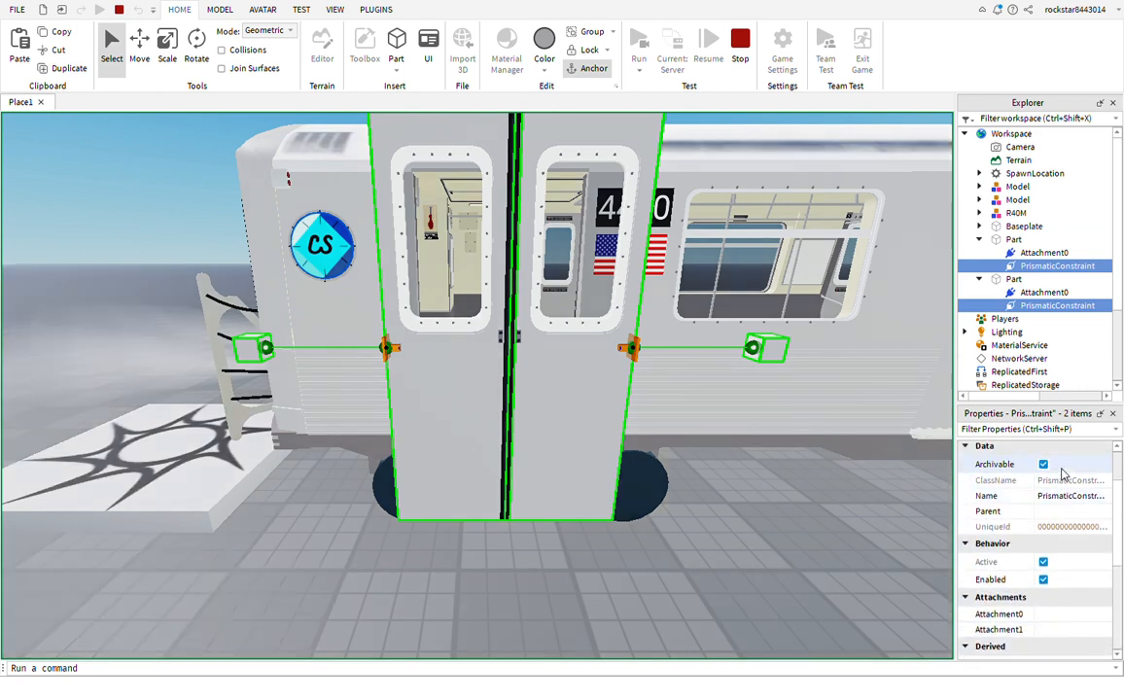
{"action": "scroll", "coordinate": [1061, 474], "scroll_direction": "up", "scroll_amount": 2}
{"action": "scroll", "coordinate": [1061, 477], "scroll_direction": "down", "scroll_amount": 8}
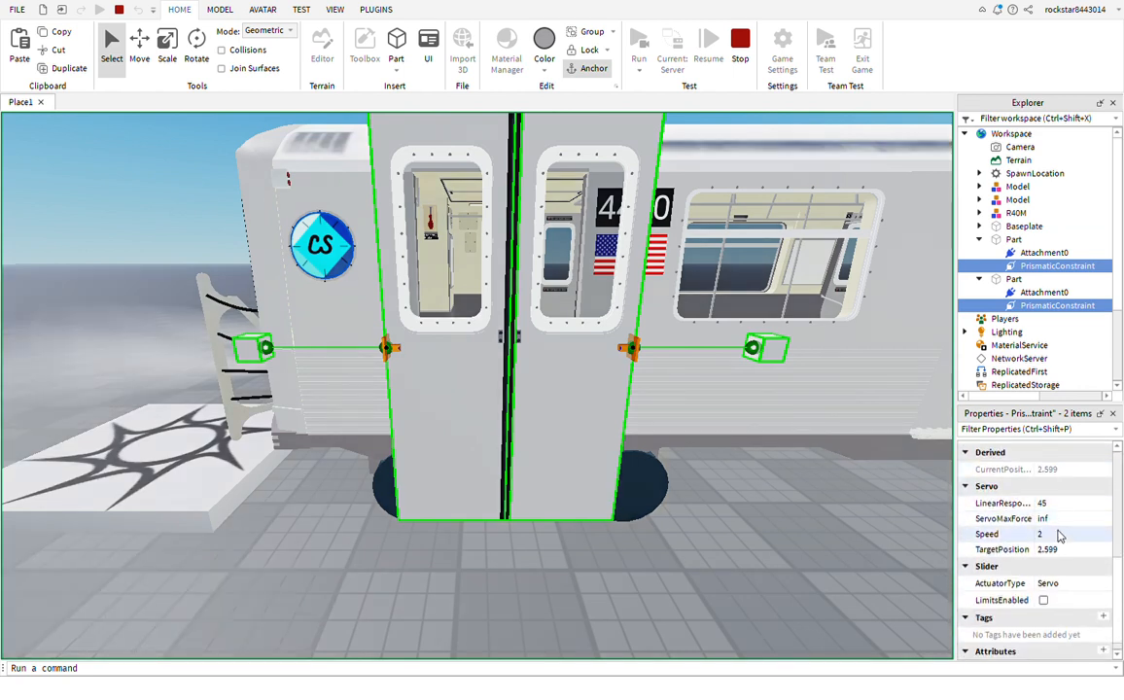
{"action": "left_click", "coordinate": [1069, 551]}
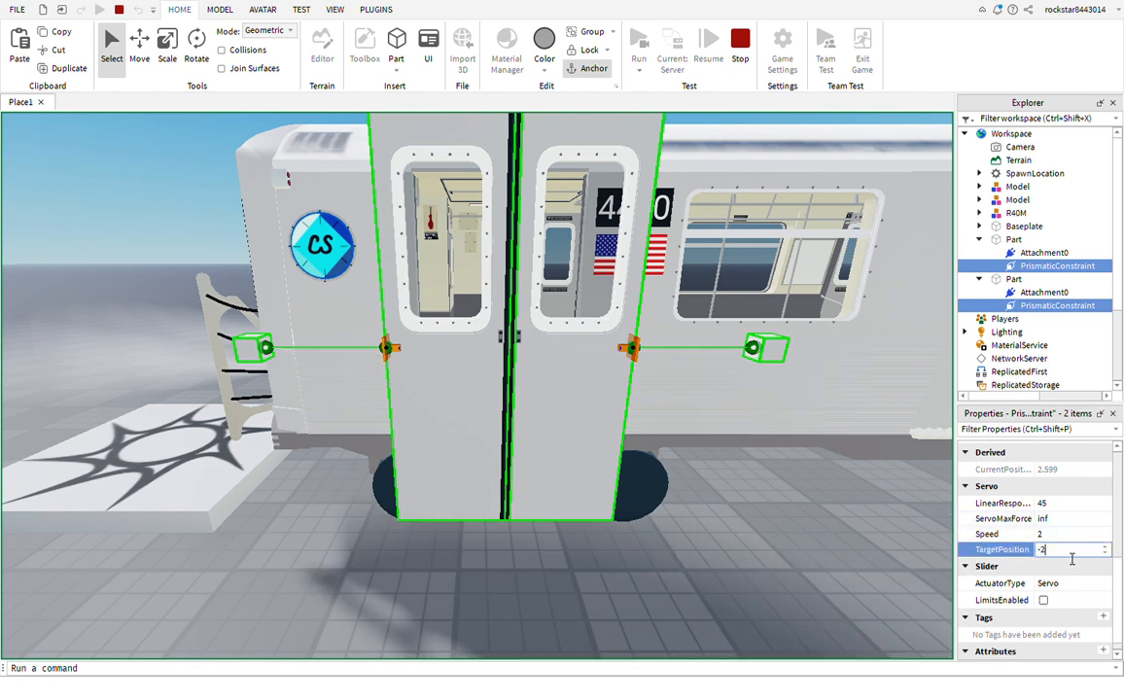
{"action": "key", "text": "Return"}
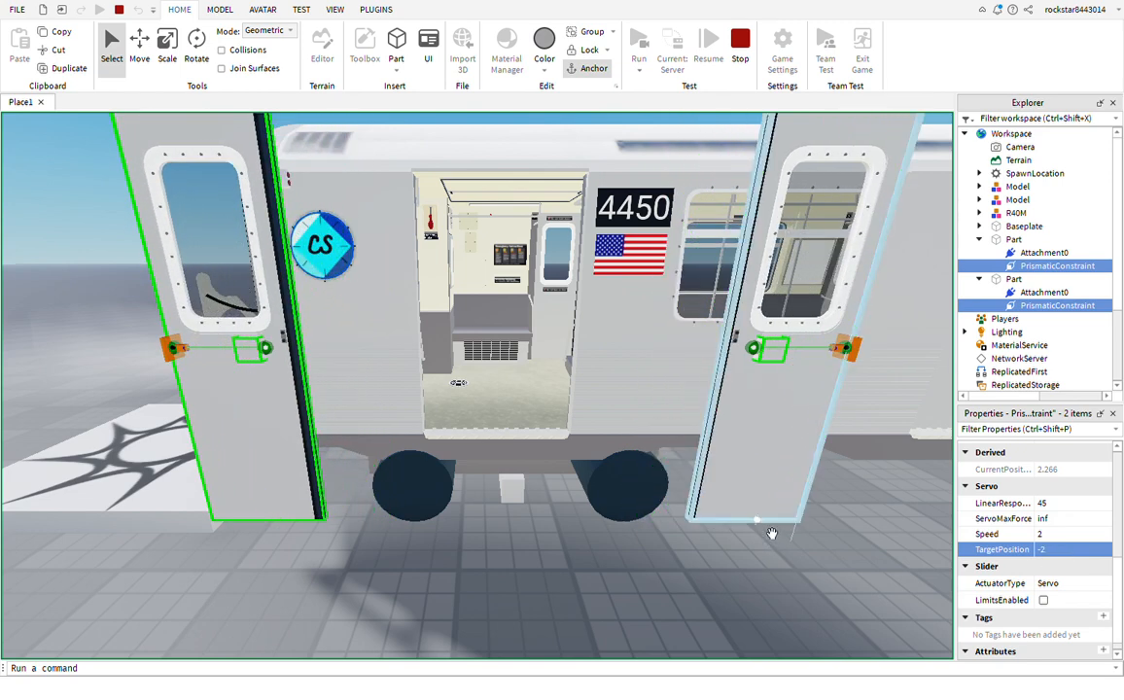
Close both doors in the running simulation by setting the constraints' TargetPosition to 2.599
{"action": "scroll", "coordinate": [770, 537], "scroll_direction": "down", "scroll_amount": 3}
{"action": "scroll", "coordinate": [748, 524], "scroll_direction": "up", "scroll_amount": 4}
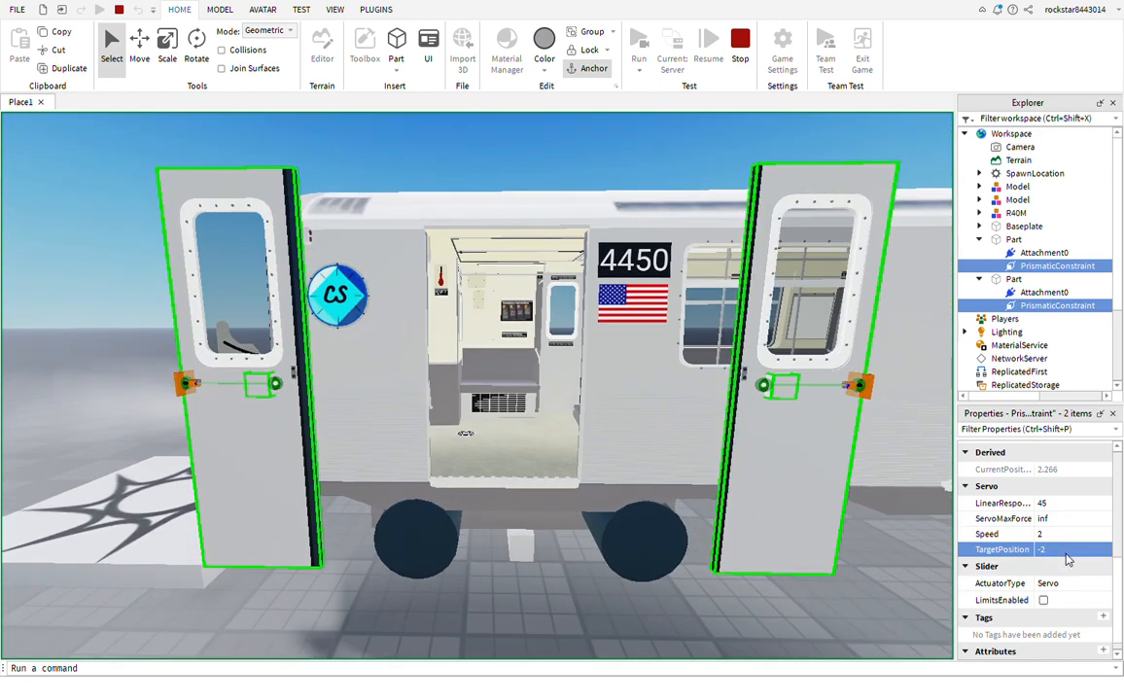
{"action": "left_click", "coordinate": [1072, 556]}
{"action": "type", "text": "2.599"}
{"action": "key", "text": "Return"}
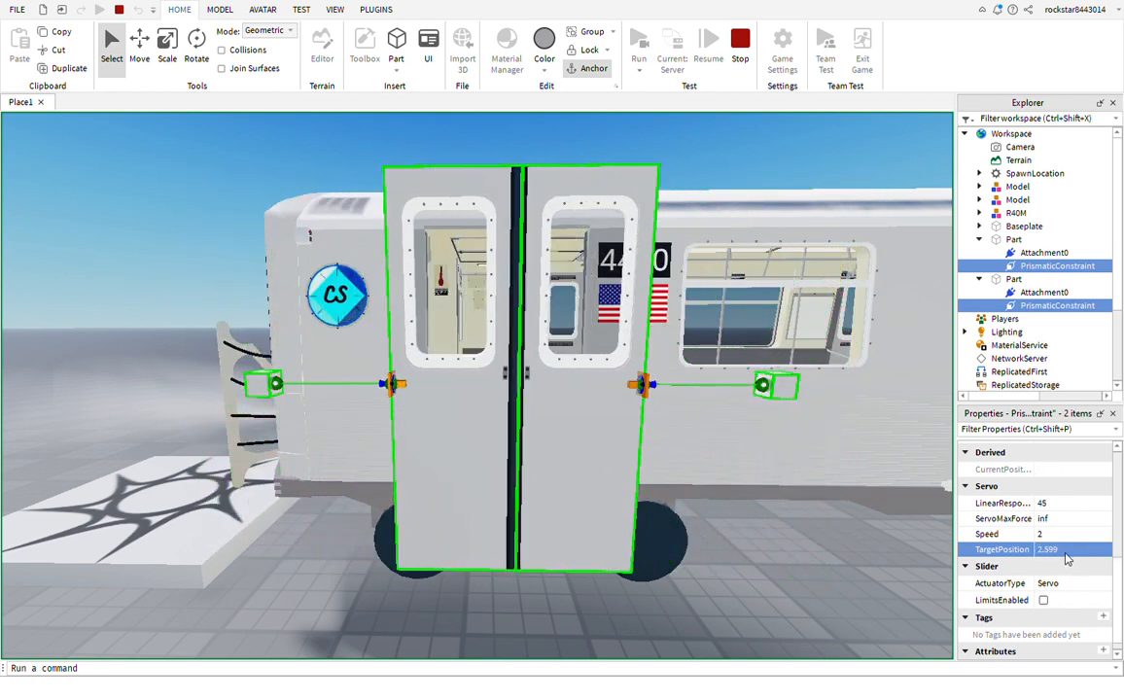
Enable limits on both prismatic constraints to examine the limit settings, and disable them again
{"action": "scroll", "coordinate": [1066, 559], "scroll_direction": "up", "scroll_amount": 3}
{"action": "scroll", "coordinate": [1067, 559], "scroll_direction": "down", "scroll_amount": 3}
{"action": "scroll", "coordinate": [1067, 559], "scroll_direction": "down", "scroll_amount": 1}
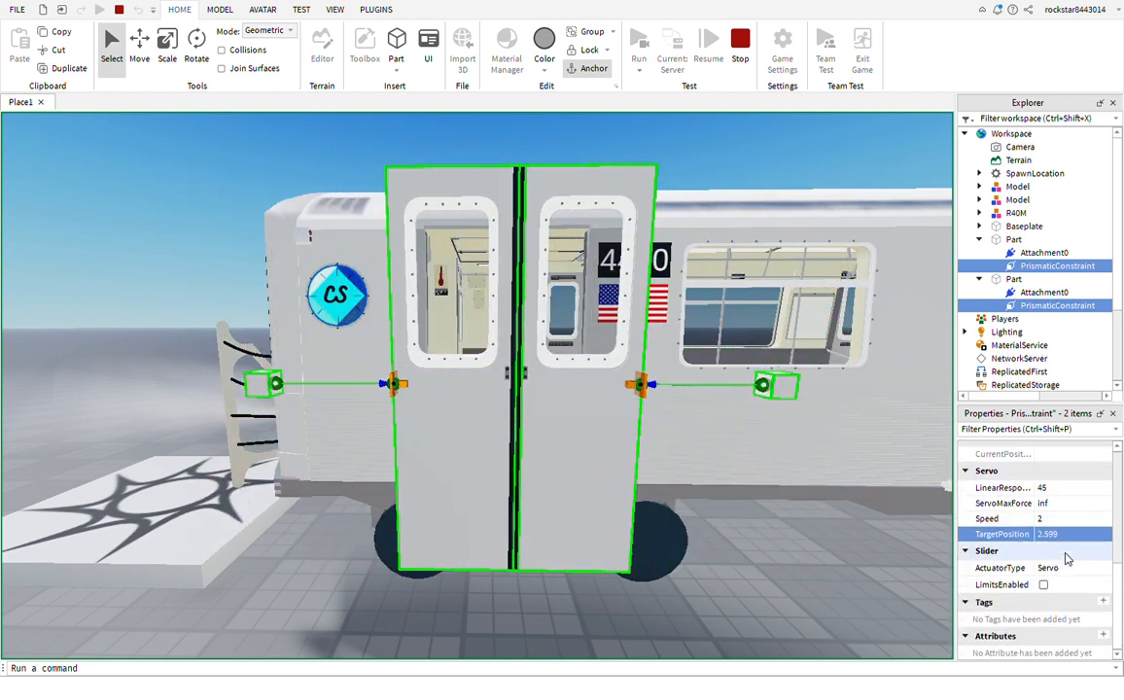
{"action": "left_click", "coordinate": [1043, 584]}
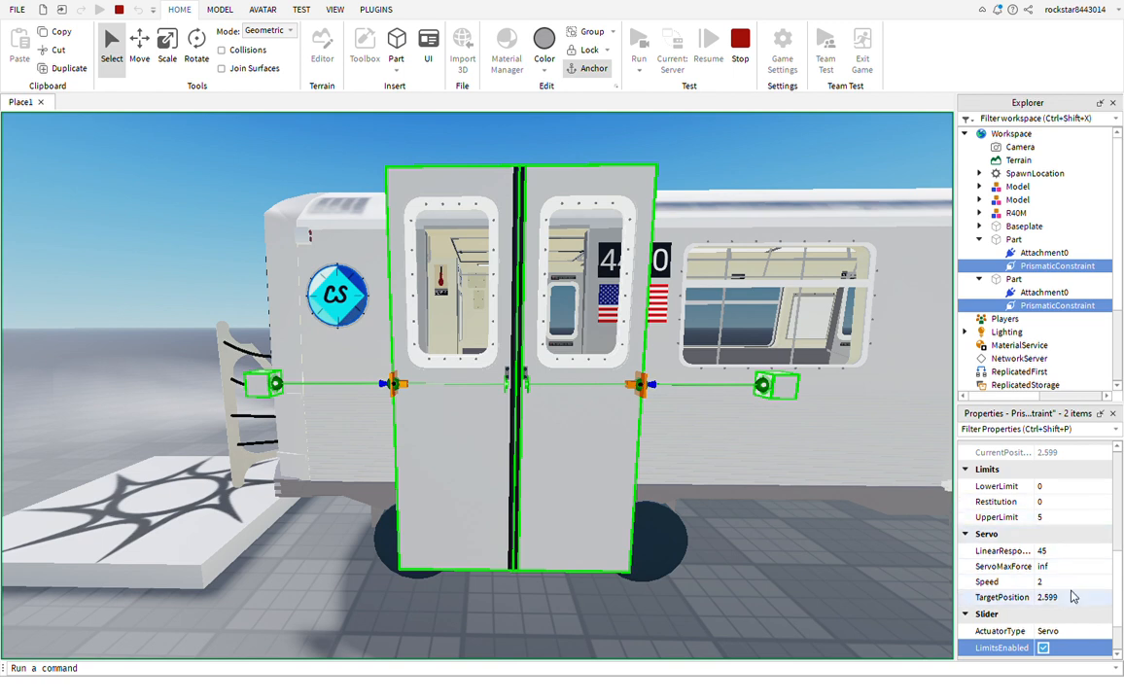
{"action": "left_click", "coordinate": [1043, 648]}
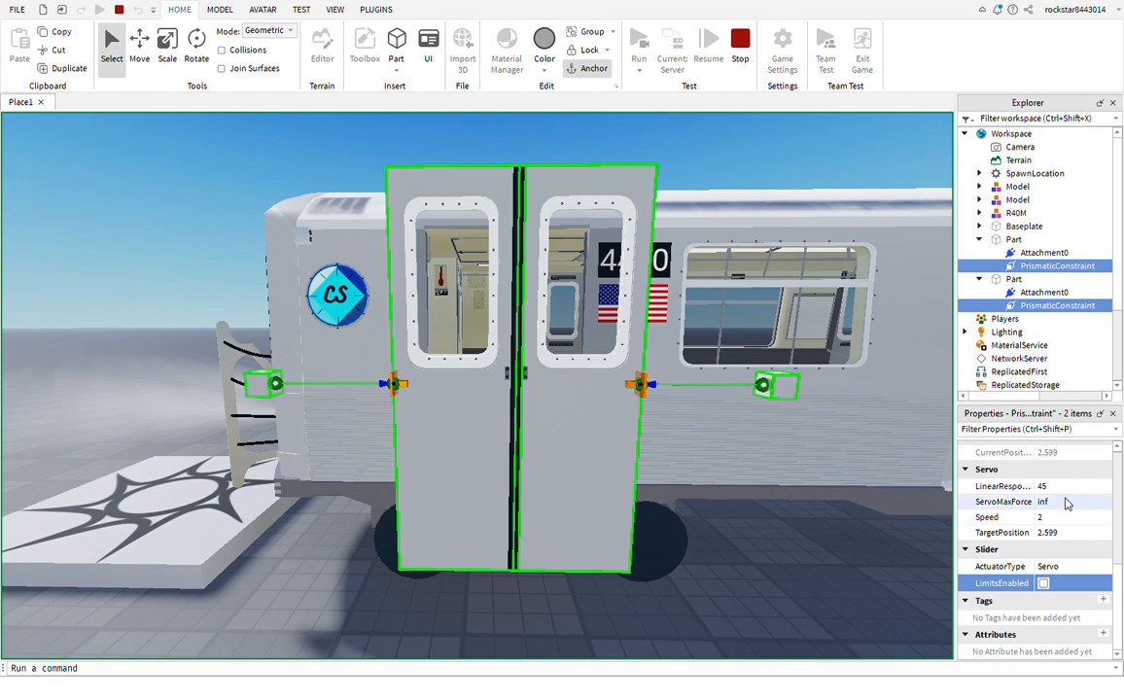
Set both constraints' TargetPosition to -2 and toggle LimitsEnabled to compare door travel with and without limits
{"action": "left_click", "coordinate": [1067, 534]}
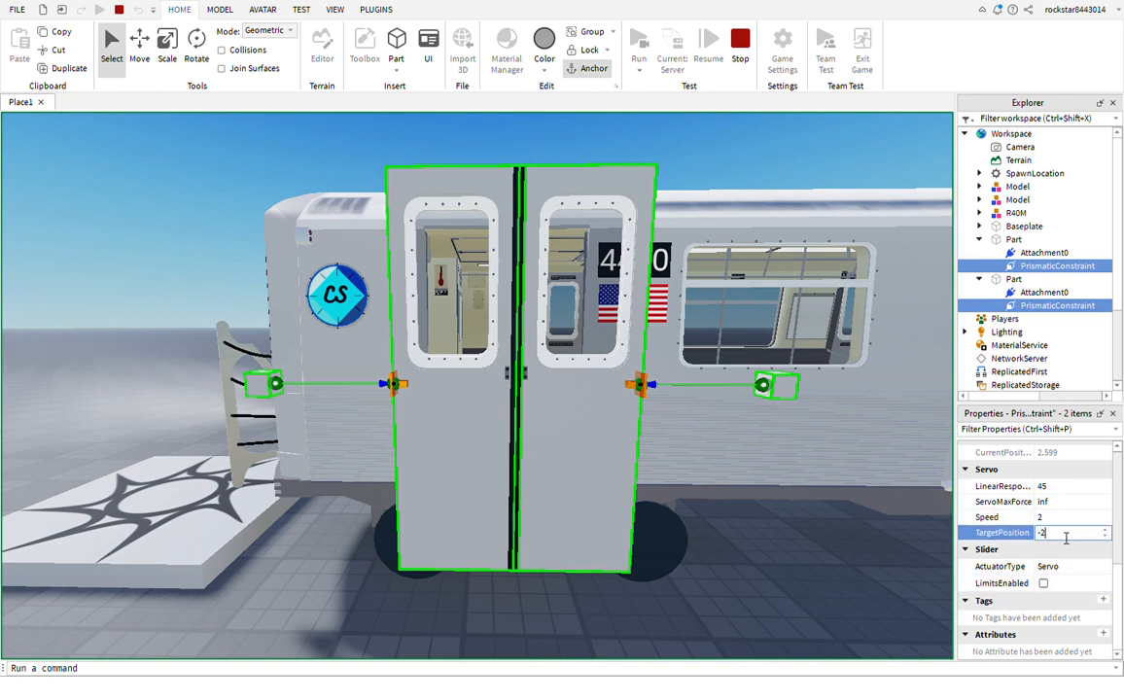
{"action": "key", "text": "Return"}
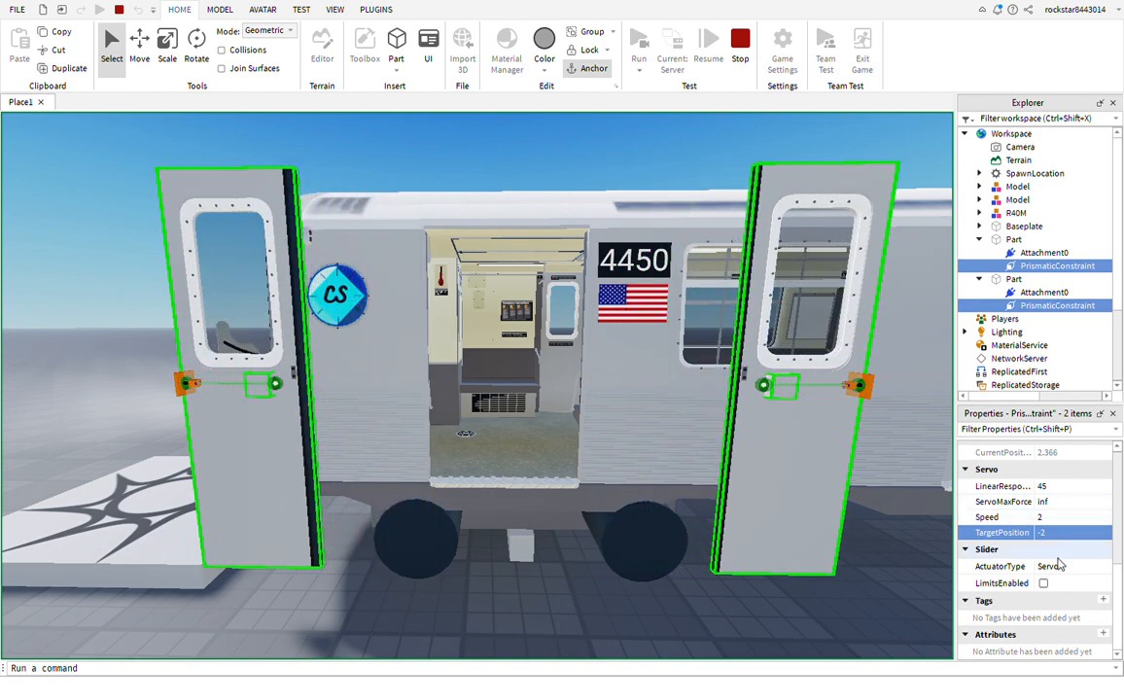
{"action": "left_click", "coordinate": [1044, 582]}
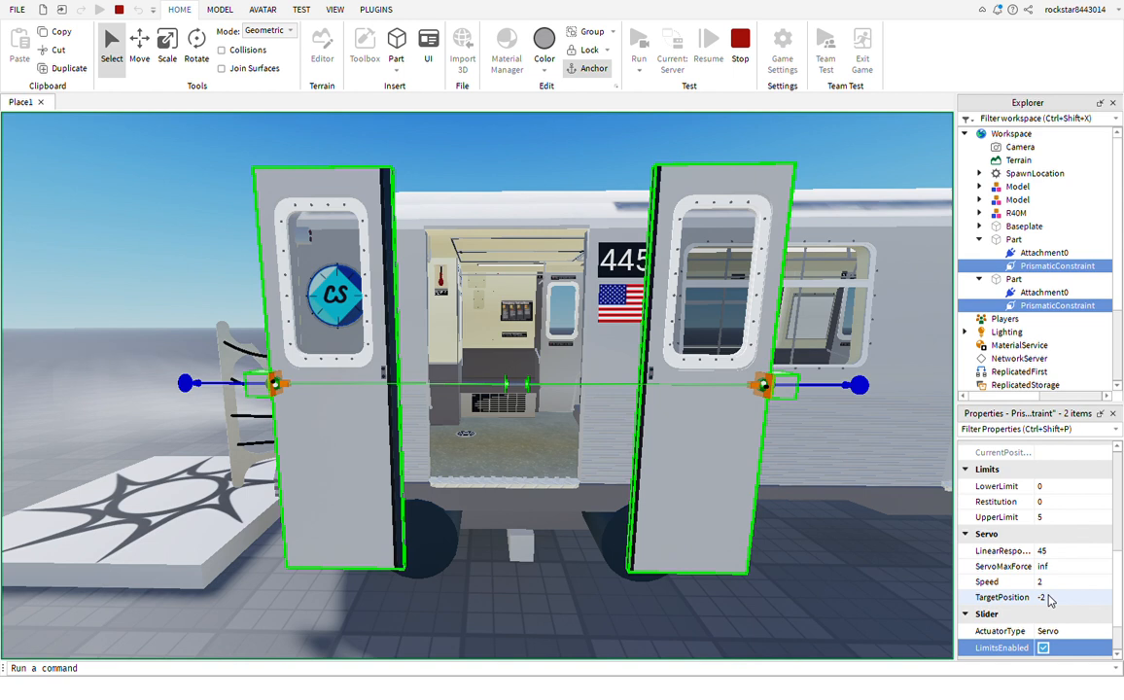
{"action": "left_click", "coordinate": [1043, 648]}
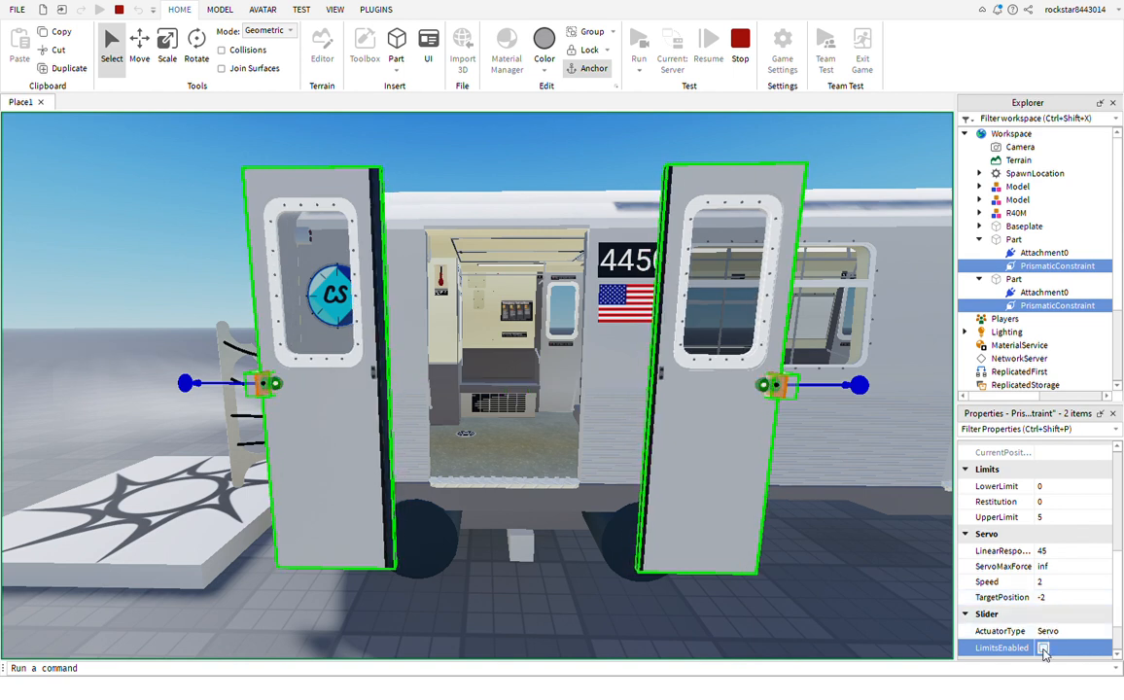
{"action": "left_click", "coordinate": [1043, 583]}
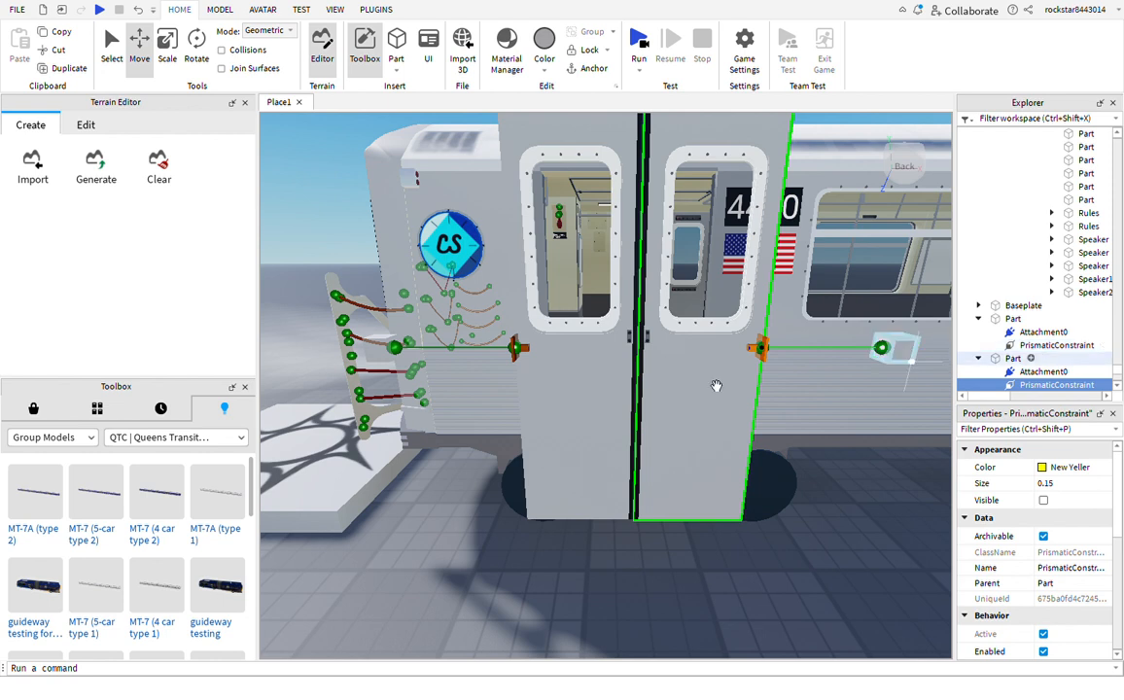
Try moving the Union of the door nearest the CS logo about 2 studs toward the other door, and undo the move
{"action": "left_click", "coordinate": [634, 345]}
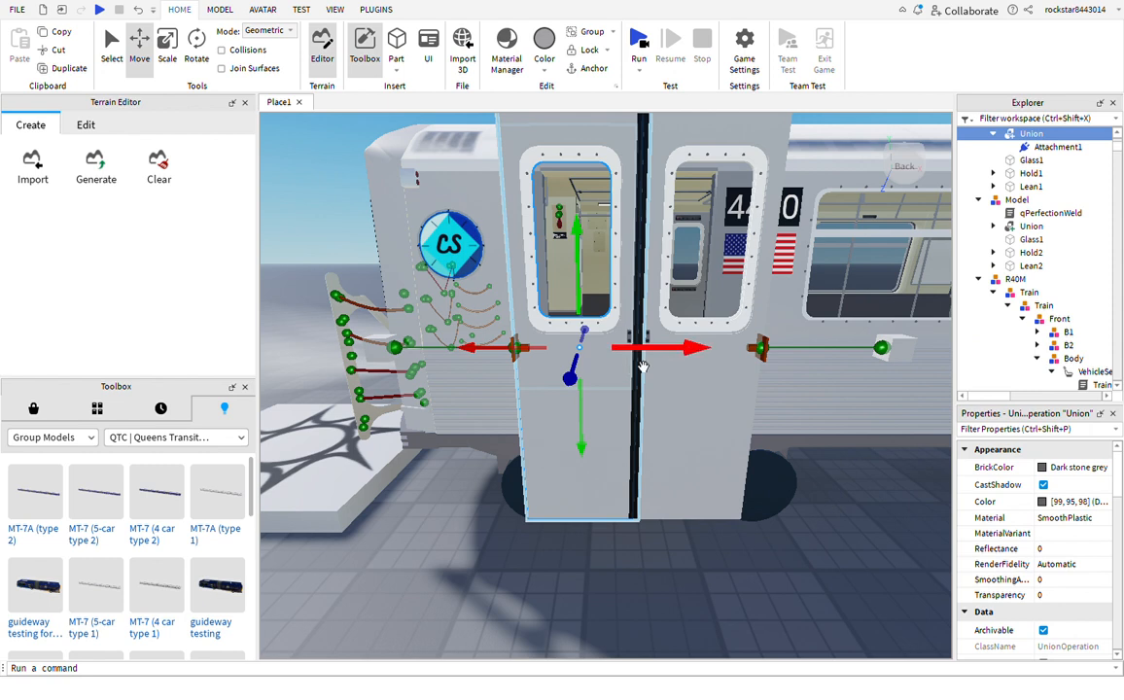
{"action": "left_click_drag", "start_coordinate": [622, 353], "coordinate": [727, 376]}
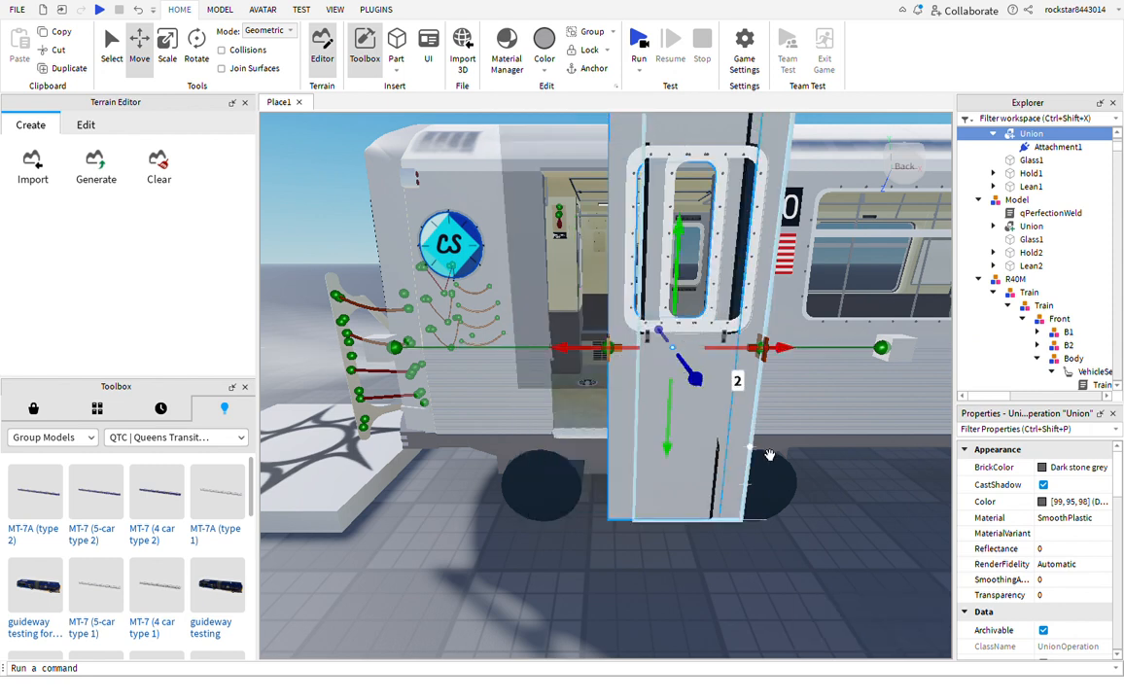
{"action": "key", "text": "ctrl+z"}
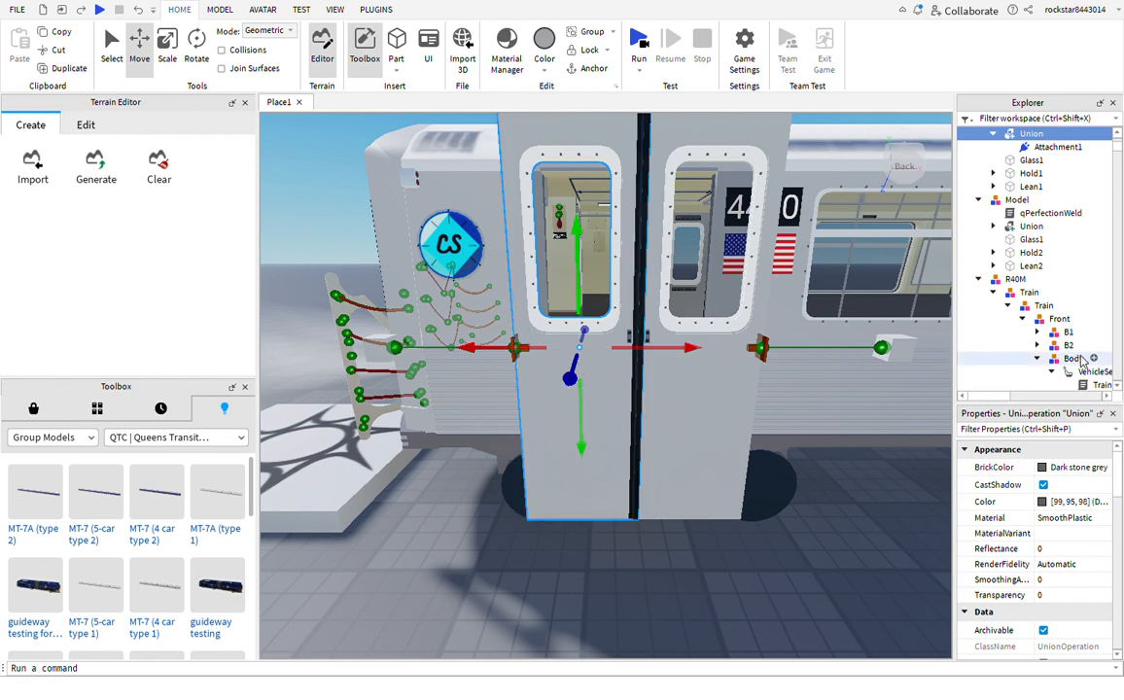
Select the prismatic constraints of both doors and start the simulation
{"action": "scroll", "coordinate": [1084, 359], "scroll_direction": "down", "scroll_amount": 2}
{"action": "left_click", "coordinate": [715, 450]}
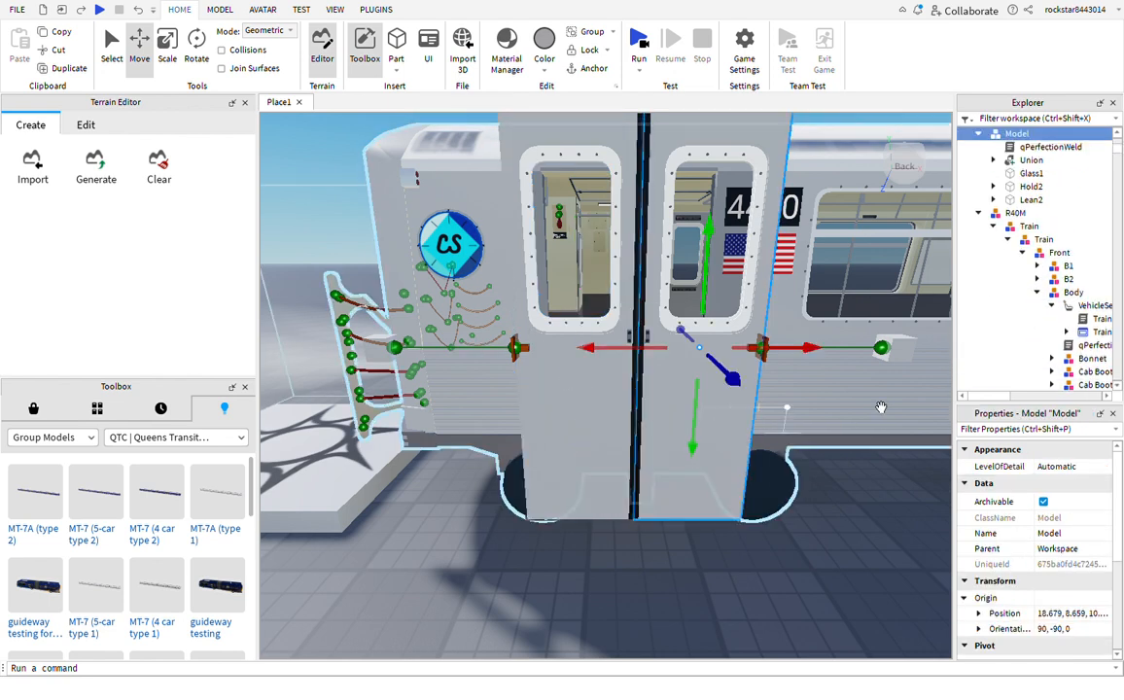
{"action": "left_click", "coordinate": [785, 382]}
{"action": "left_click", "coordinate": [777, 379]}
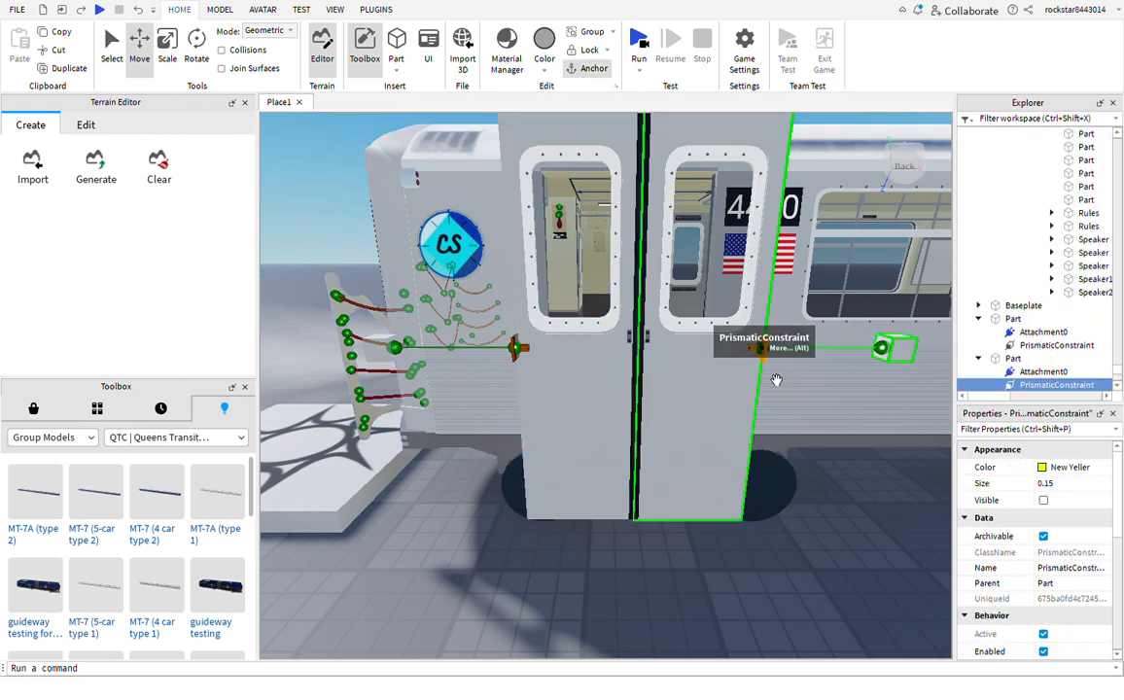
{"action": "left_click", "coordinate": [538, 380], "text": "ctrl"}
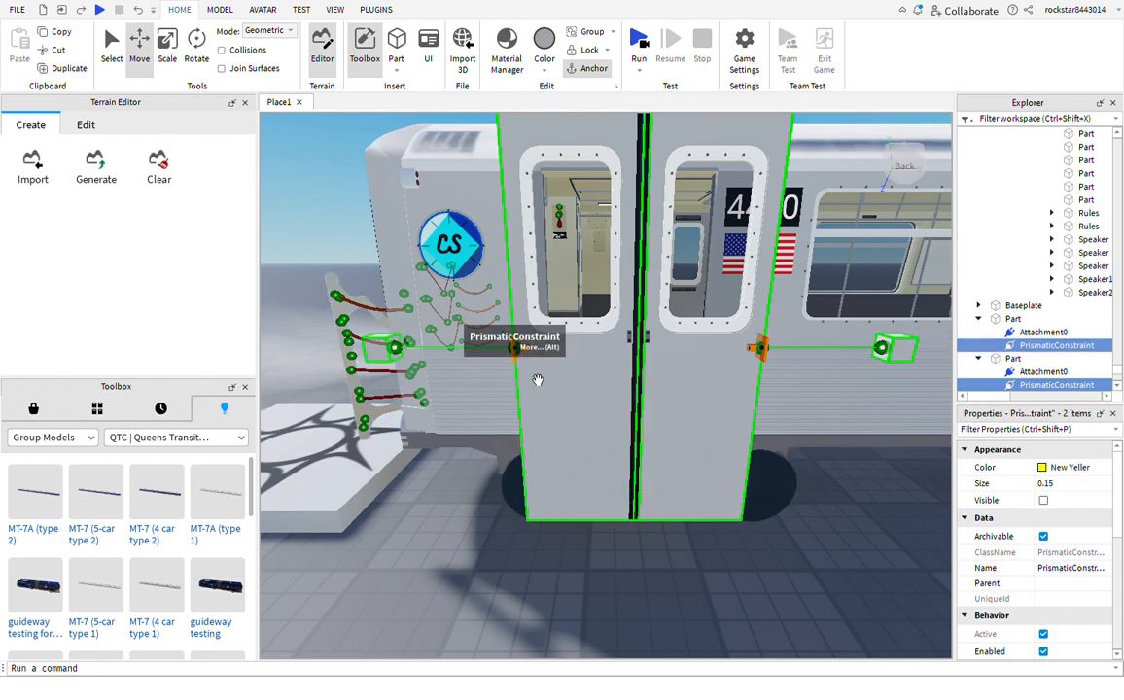
{"action": "left_click", "coordinate": [640, 44]}
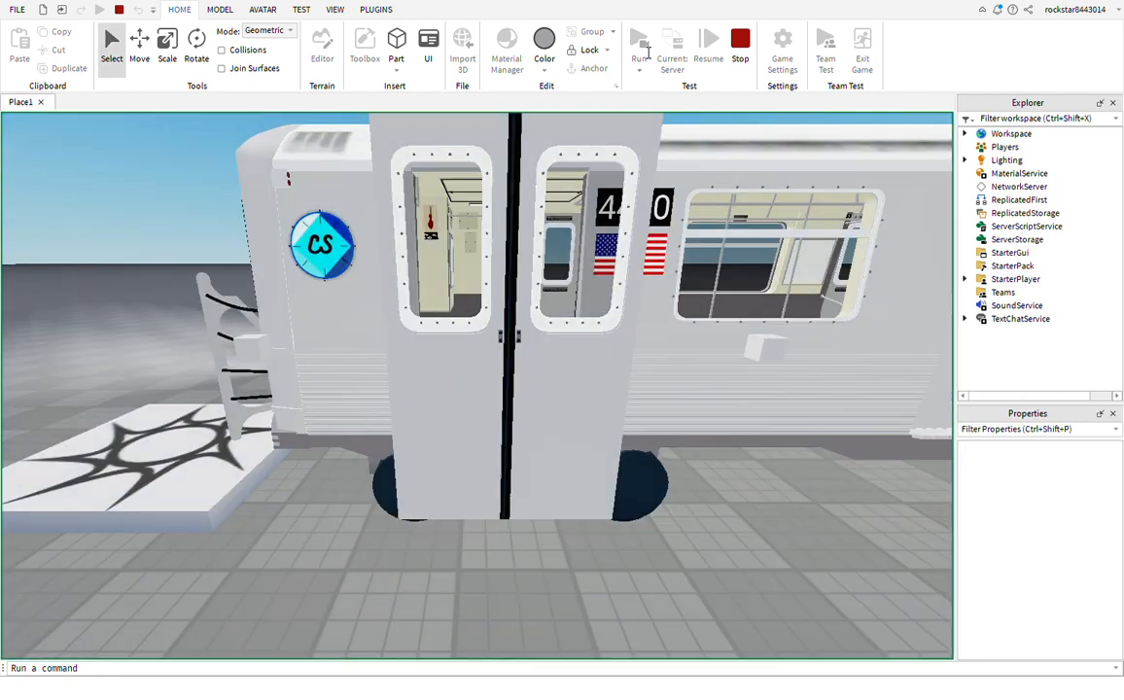
Set the TargetPosition of both doors' prismatic constraints to 3 in the running simulation
{"action": "left_click", "coordinate": [803, 383]}
{"action": "left_click", "coordinate": [979, 252]}
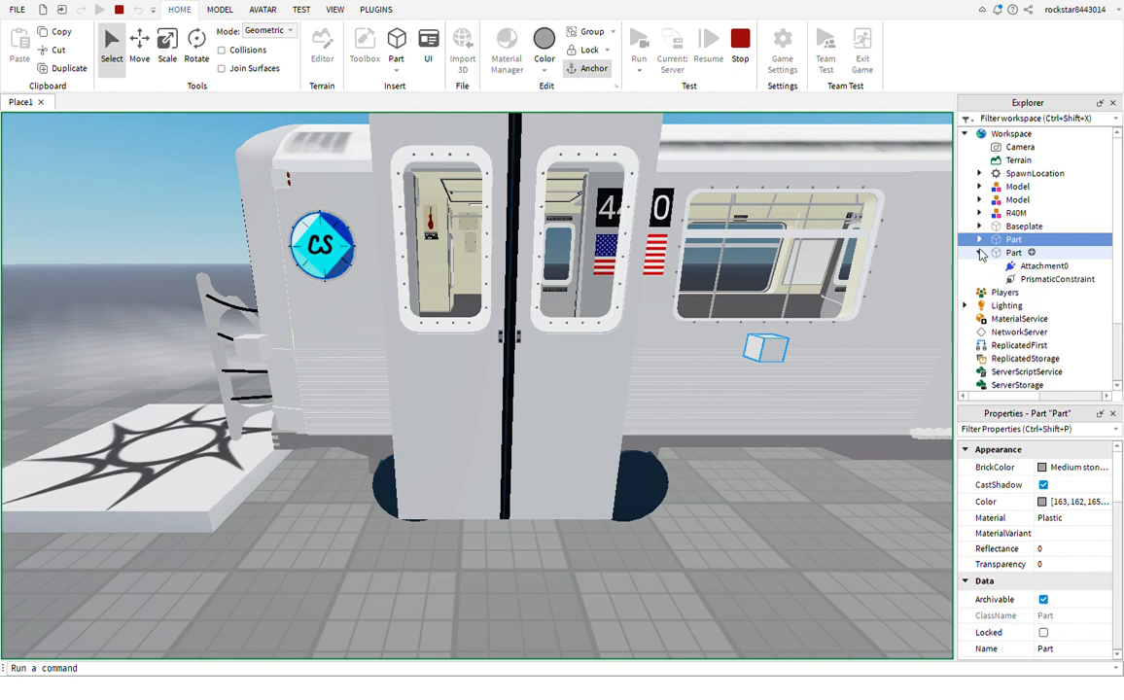
{"action": "left_click", "coordinate": [979, 239]}
{"action": "left_click", "coordinate": [1022, 268]}
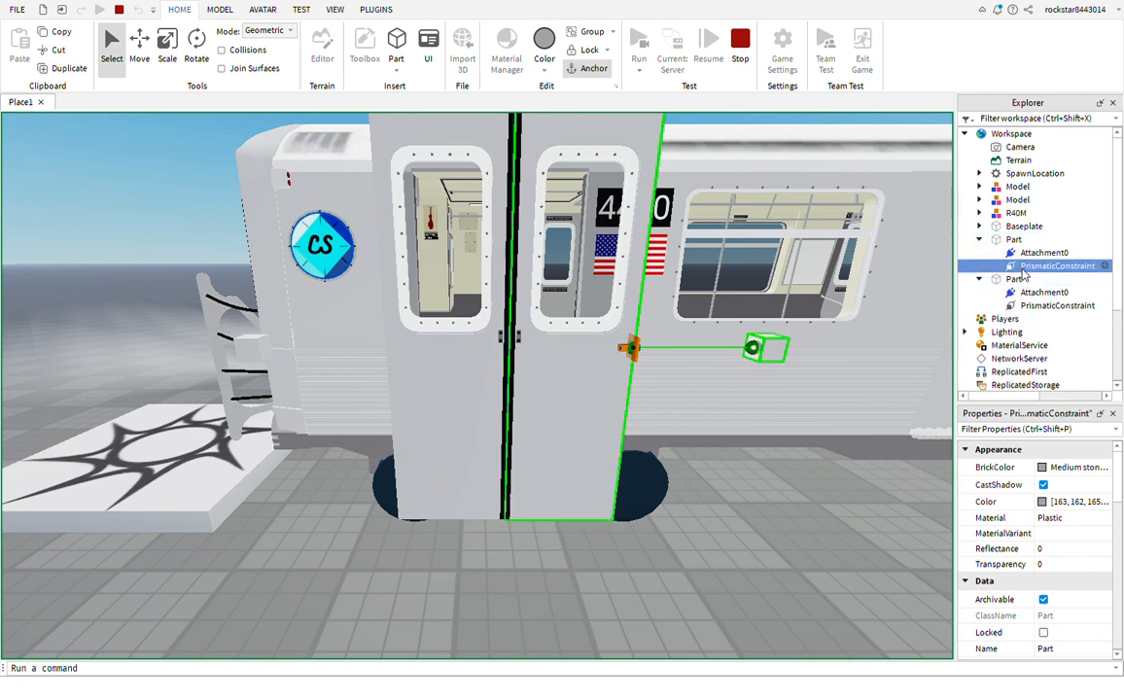
{"action": "left_click", "coordinate": [1057, 305], "text": "ctrl"}
{"action": "scroll", "coordinate": [1035, 500], "scroll_direction": "down", "scroll_amount": 5}
{"action": "scroll", "coordinate": [1036, 500], "scroll_direction": "down", "scroll_amount": 3}
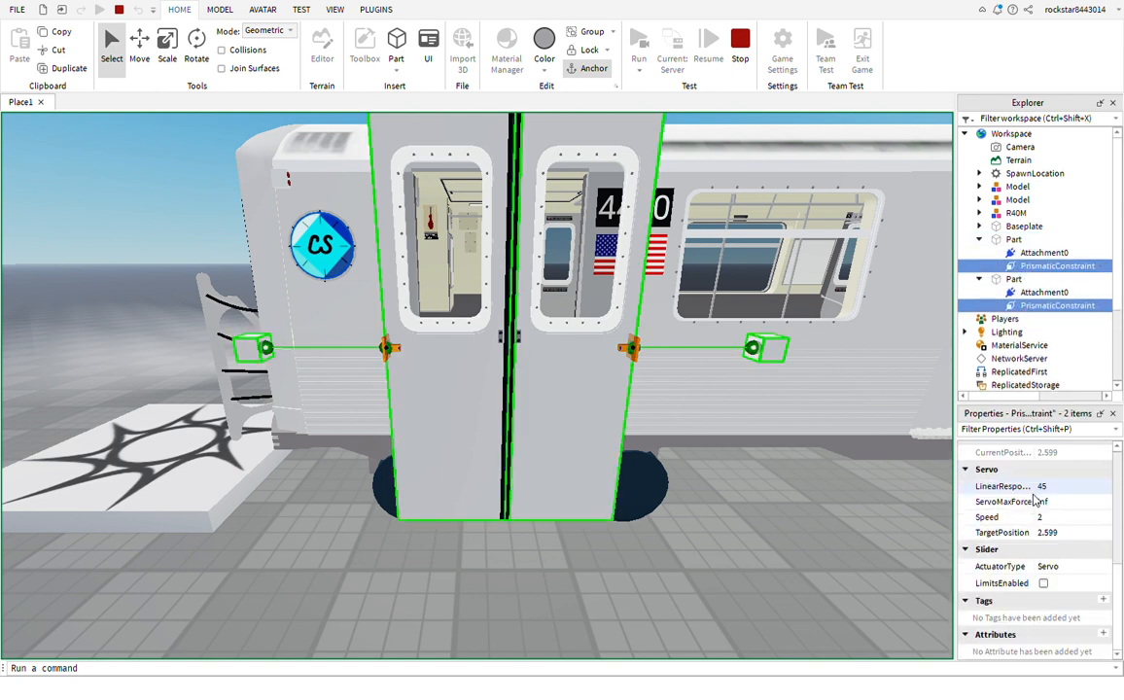
{"action": "scroll", "coordinate": [1039, 501], "scroll_direction": "up", "scroll_amount": 3}
{"action": "left_click", "coordinate": [1064, 597]}
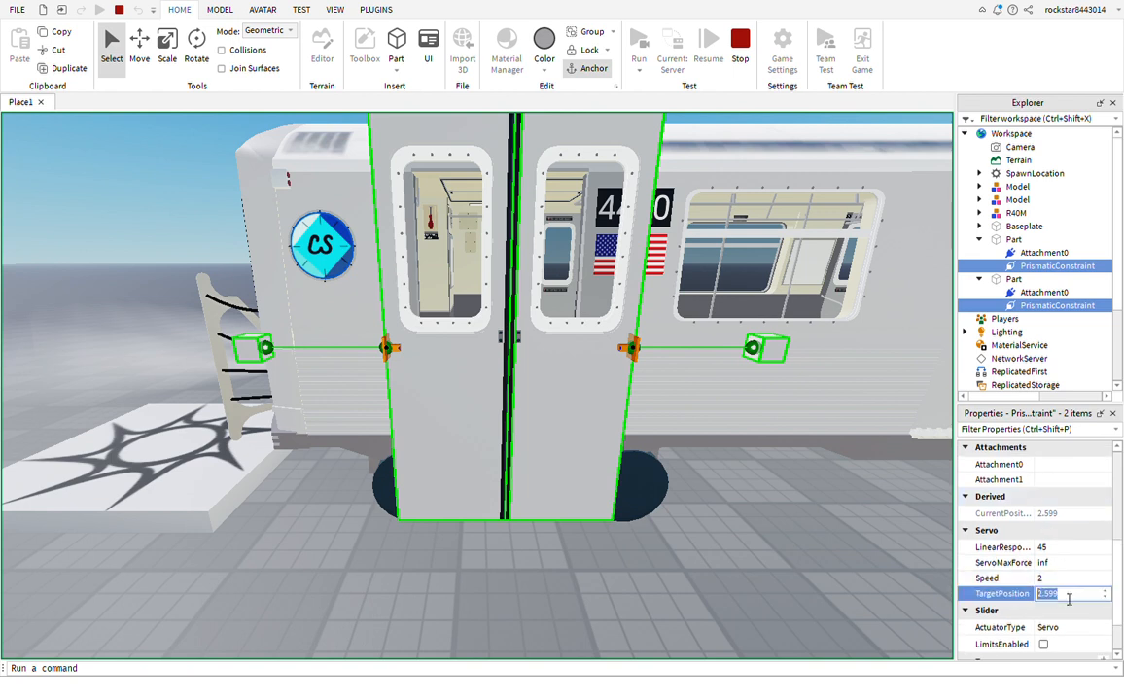
{"action": "type", "text": "3"}
{"action": "key", "text": "Return"}
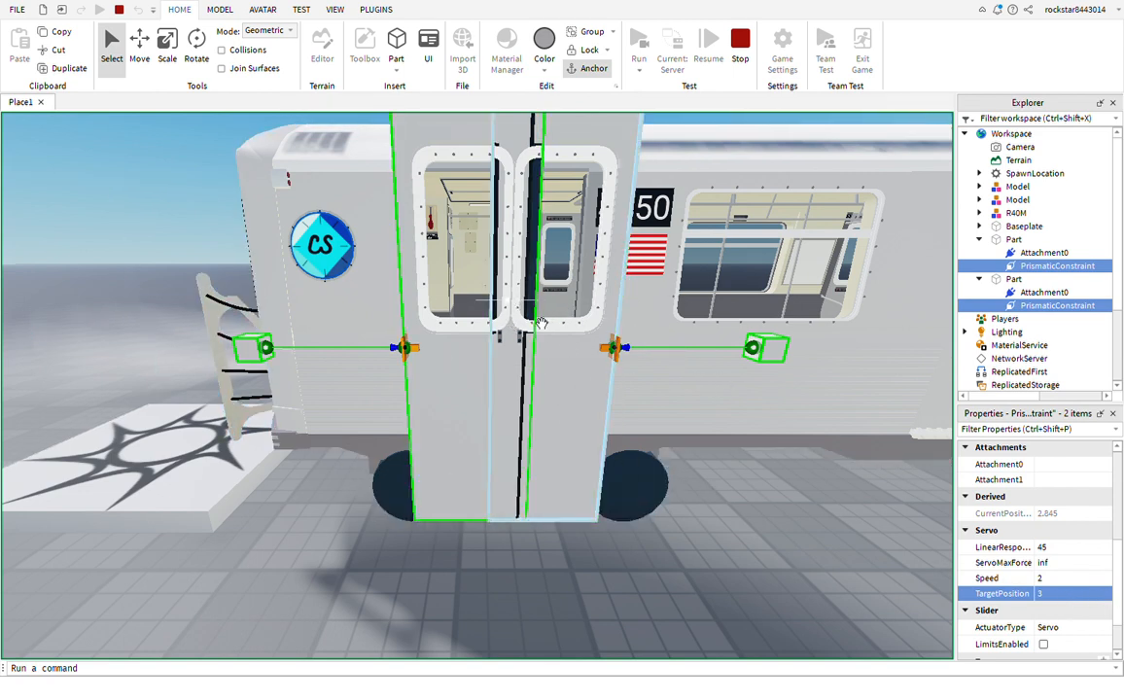
Enable limits on both prismatic constraints and set their UpperLimit to 2.599
{"action": "left_click", "coordinate": [1042, 644]}
{"action": "scroll", "coordinate": [1053, 561], "scroll_direction": "down", "scroll_amount": 2}
{"action": "left_click", "coordinate": [1062, 533]}
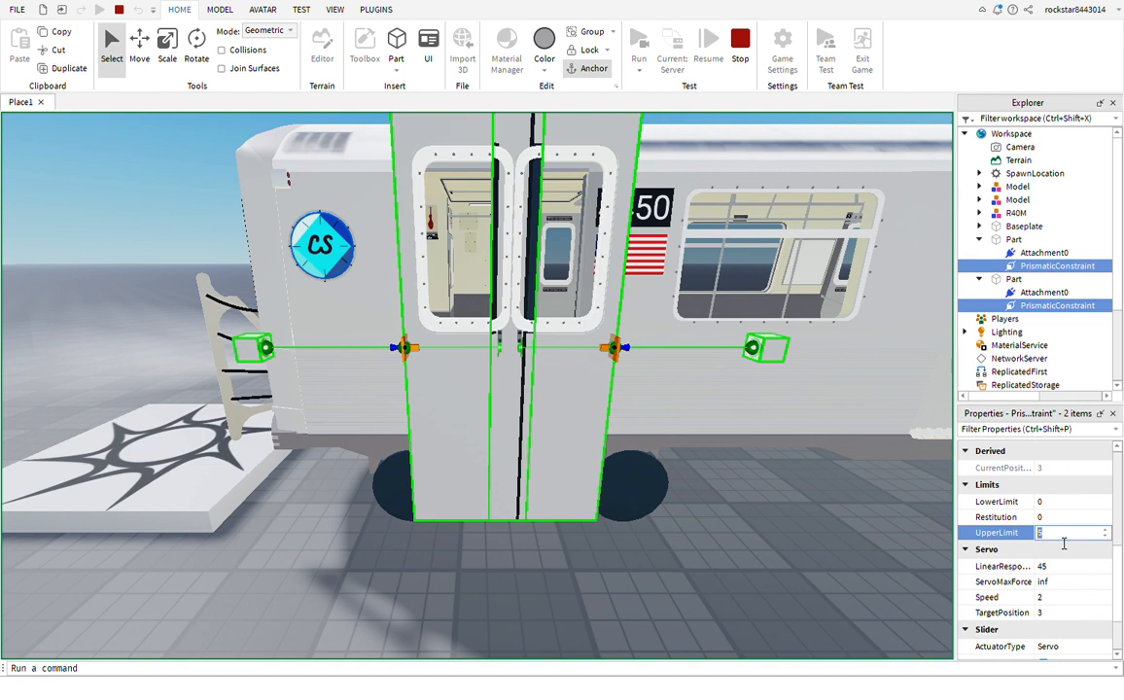
{"action": "type", "text": "2.599"}
{"action": "key", "text": "Return"}
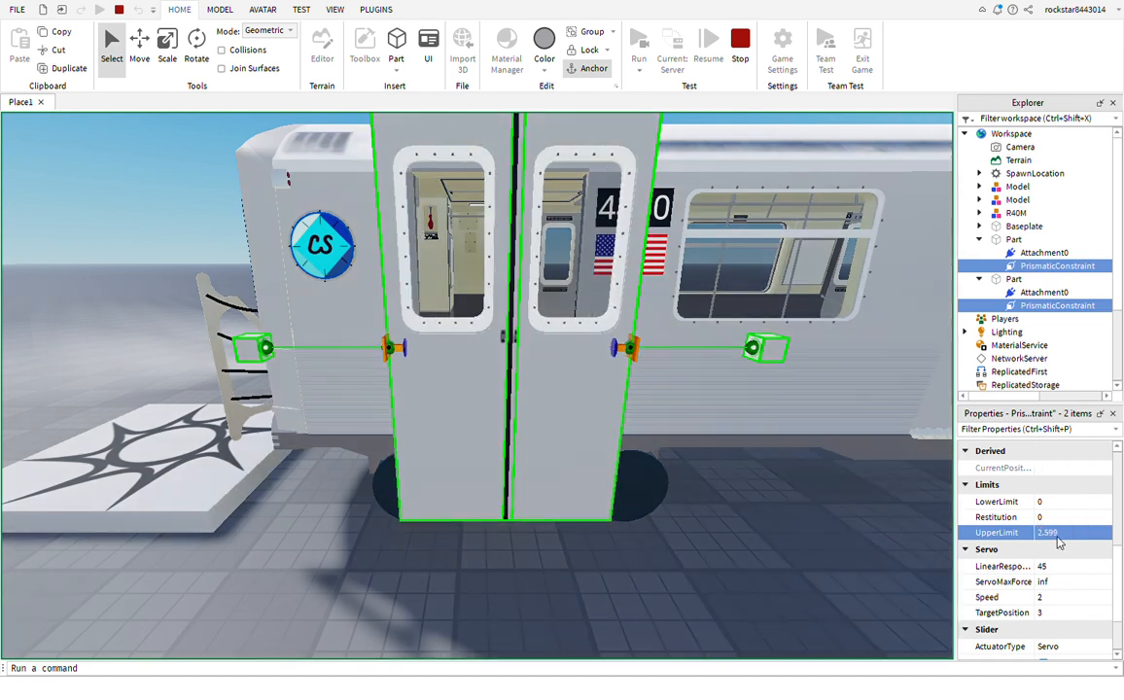
Reselect both prismatic constraints and set their TargetPosition to 2.599 to match the upper limit
{"action": "left_click", "coordinate": [881, 545]}
{"action": "mouse_move", "coordinate": [881, 545]}
{"action": "right_mouse_down"}
{"action": "mouse_move", "coordinate": [904, 565]}
{"action": "mouse_move", "coordinate": [881, 543]}
{"action": "right_mouse_up"}
{"action": "scroll", "coordinate": [881, 545], "scroll_direction": "up", "scroll_amount": 3}
{"action": "scroll", "coordinate": [896, 557], "scroll_direction": "down", "scroll_amount": 2}
{"action": "scroll", "coordinate": [904, 562], "scroll_direction": "down", "scroll_amount": 3}
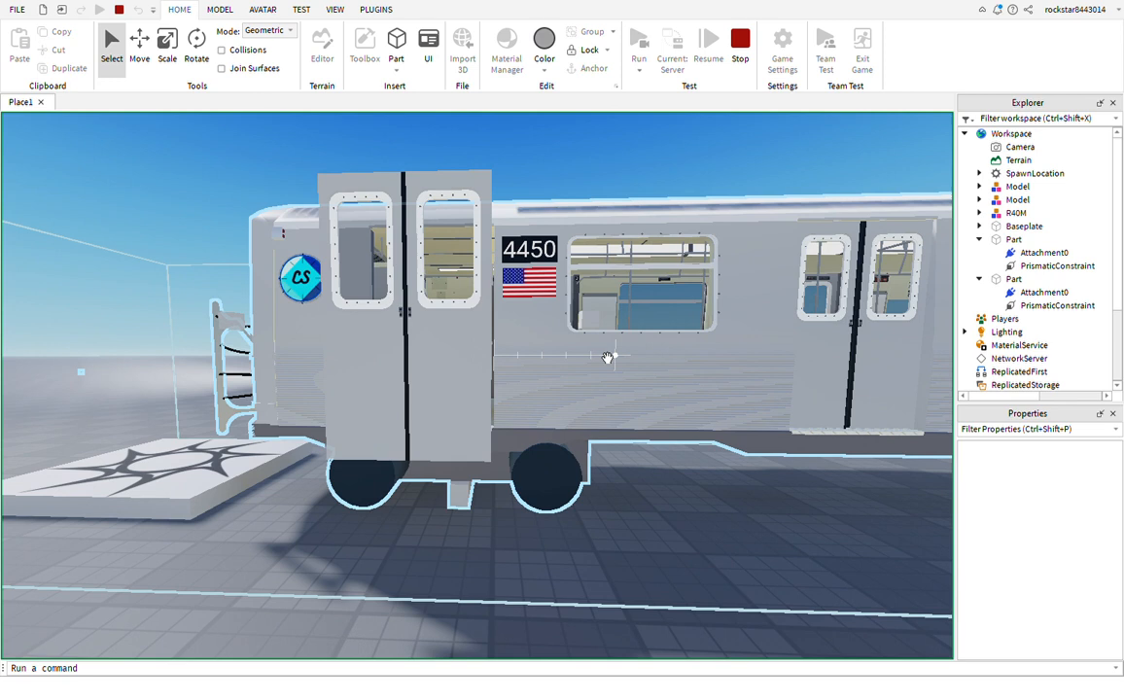
{"action": "left_click", "coordinate": [1033, 267]}
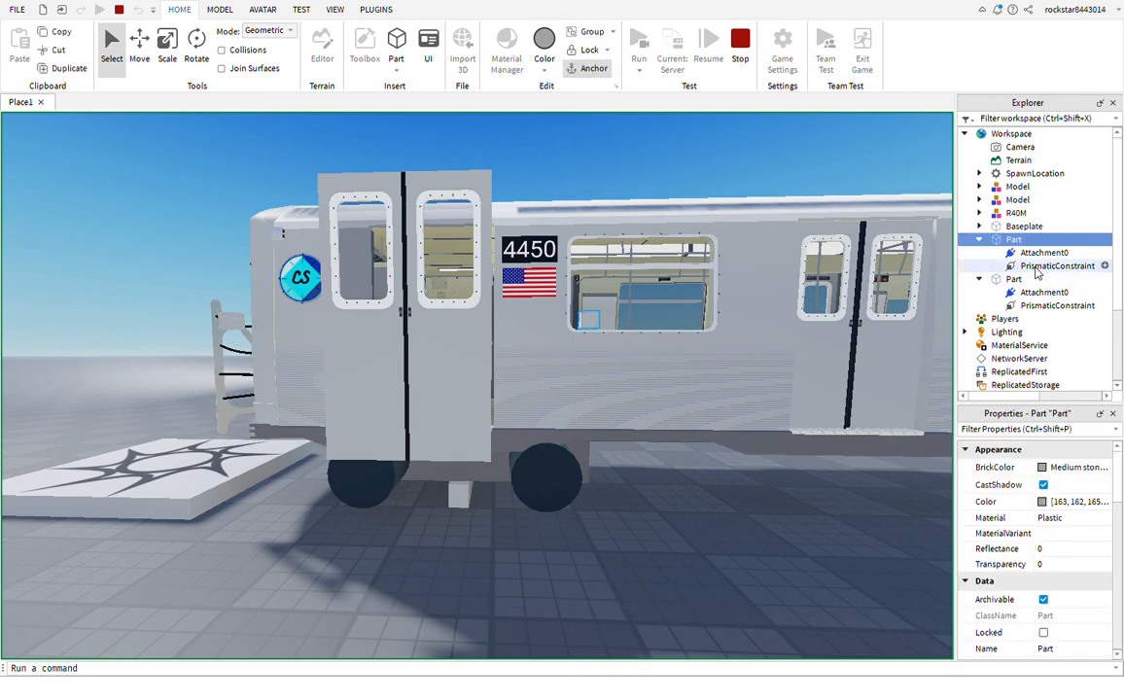
{"action": "left_click", "coordinate": [1026, 307], "text": "ctrl"}
{"action": "scroll", "coordinate": [1037, 486], "scroll_direction": "down", "scroll_amount": 5}
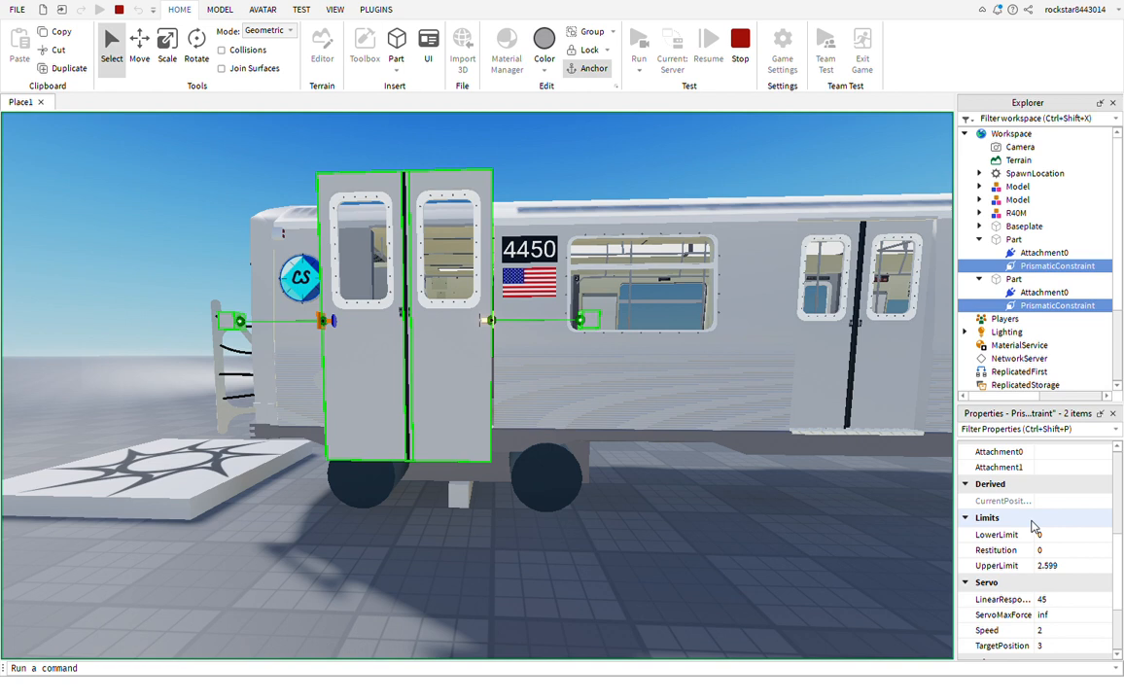
{"action": "left_click", "coordinate": [1050, 565]}
{"action": "scroll", "coordinate": [1050, 570], "scroll_direction": "down", "scroll_amount": 1}
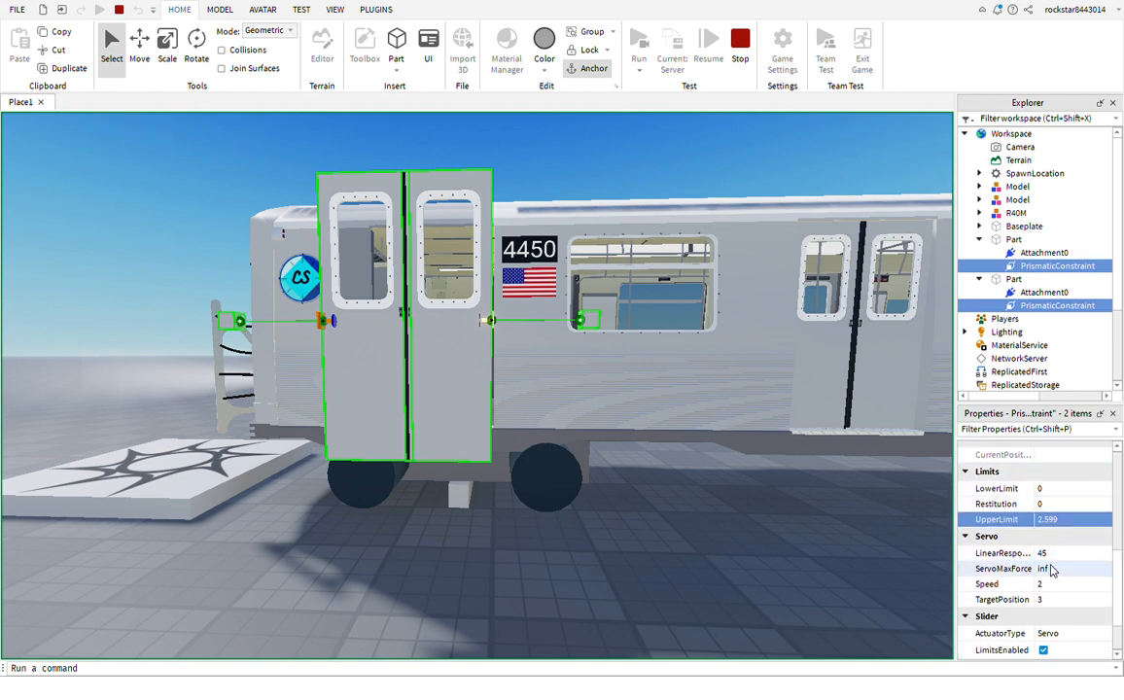
{"action": "scroll", "coordinate": [1053, 581], "scroll_direction": "down", "scroll_amount": 2}
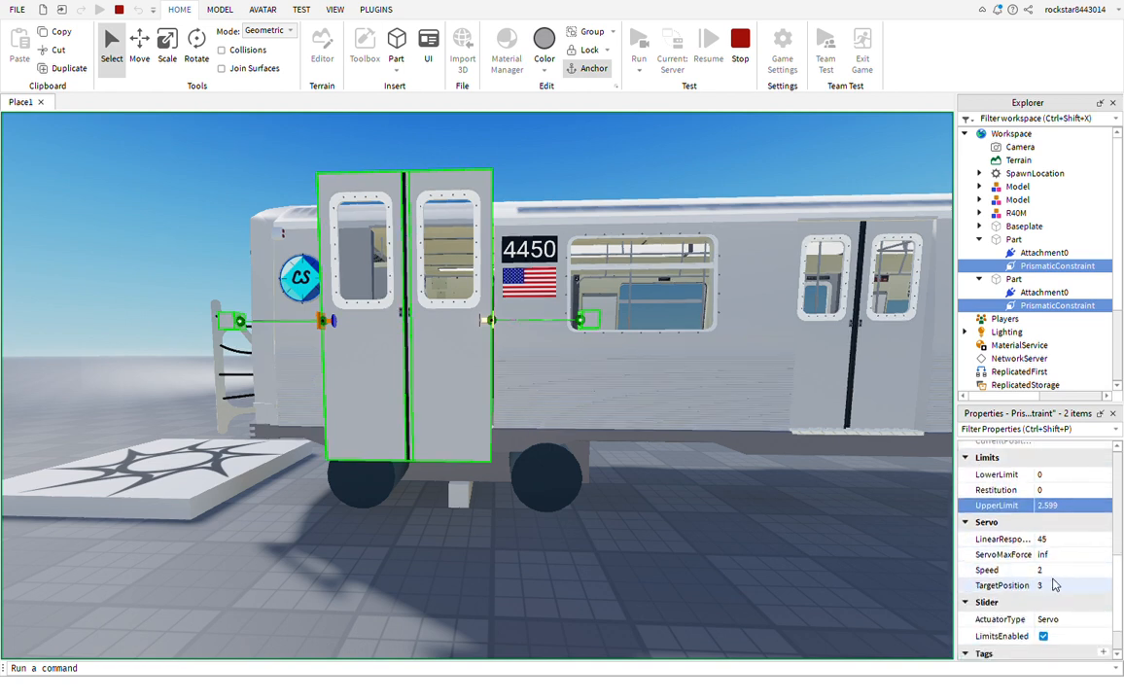
{"action": "scroll", "coordinate": [1055, 582], "scroll_direction": "up", "scroll_amount": 1}
{"action": "left_click", "coordinate": [1059, 569]}
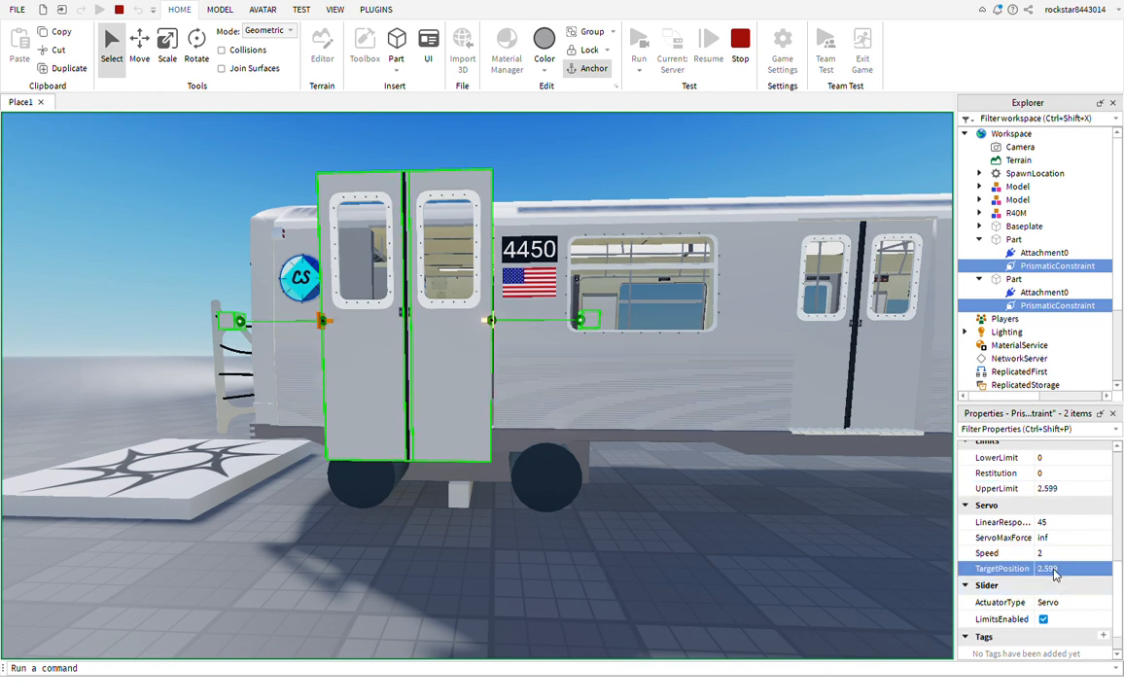
Examine the seam between the two doors from above and below, and stop the simulation
{"action": "left_click", "coordinate": [612, 526]}
{"action": "right_click_drag", "start_coordinate": [613, 526], "coordinate": [635, 544]}
{"action": "scroll", "coordinate": [635, 545], "scroll_direction": "up", "scroll_amount": 4}
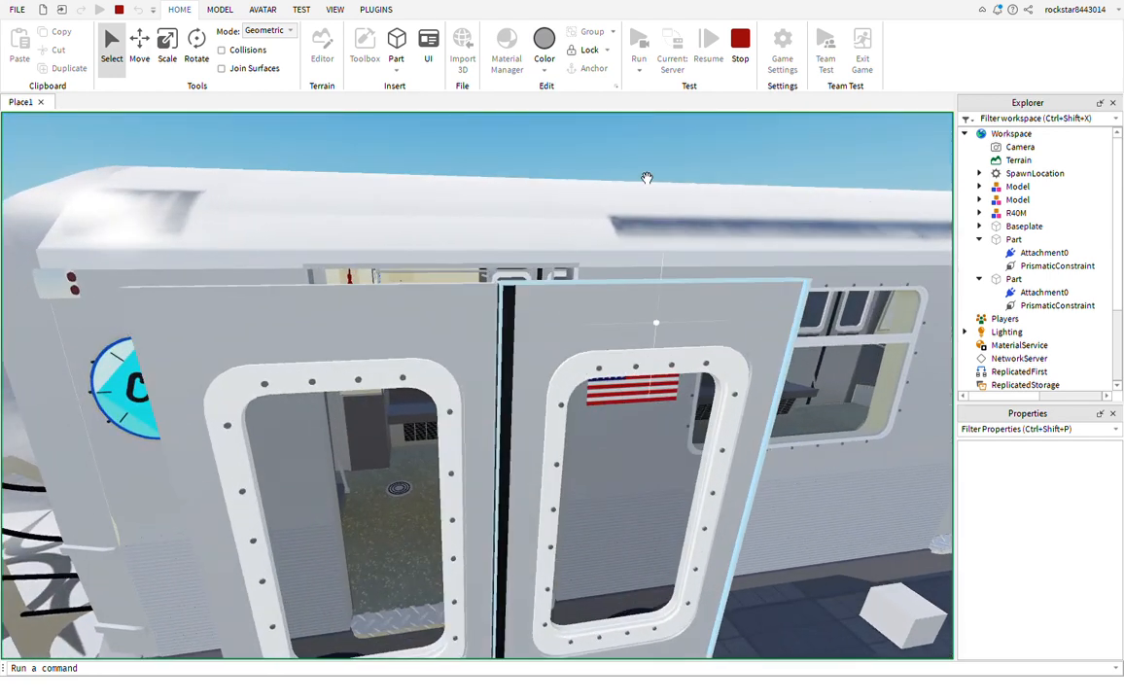
{"action": "scroll", "coordinate": [627, 153], "scroll_direction": "up", "scroll_amount": 3}
{"action": "right_click_drag", "start_coordinate": [627, 153], "coordinate": [647, 168]}
{"action": "scroll", "coordinate": [648, 168], "scroll_direction": "down", "scroll_amount": 3}
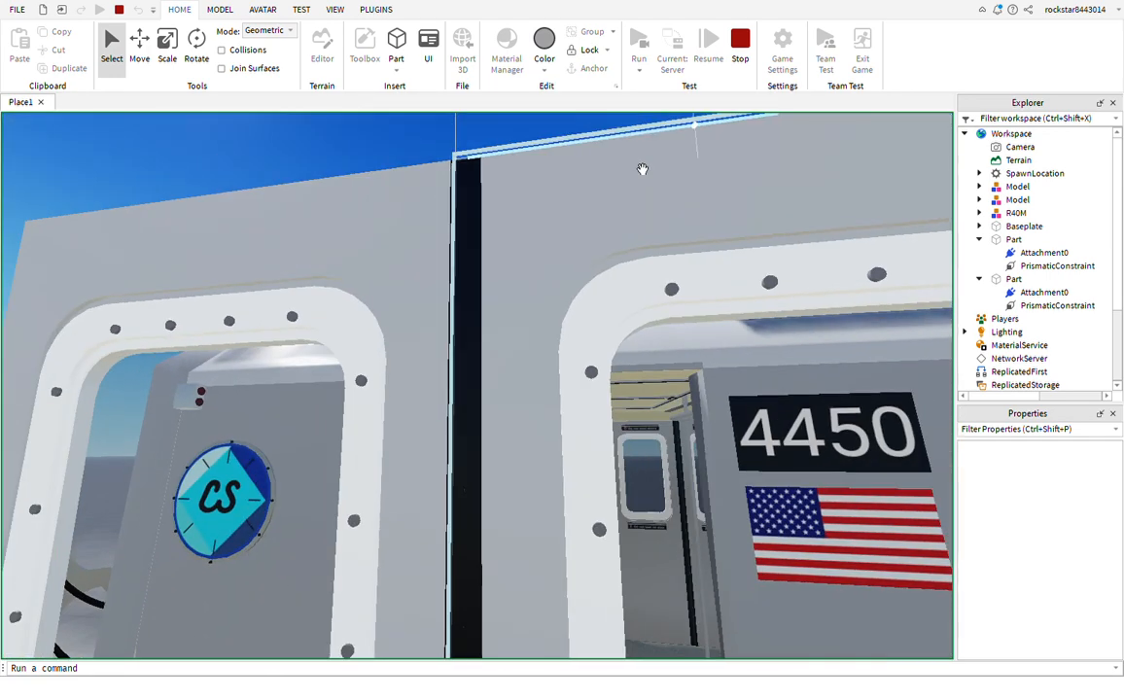
{"action": "scroll", "coordinate": [499, 118], "scroll_direction": "up", "scroll_amount": 6}
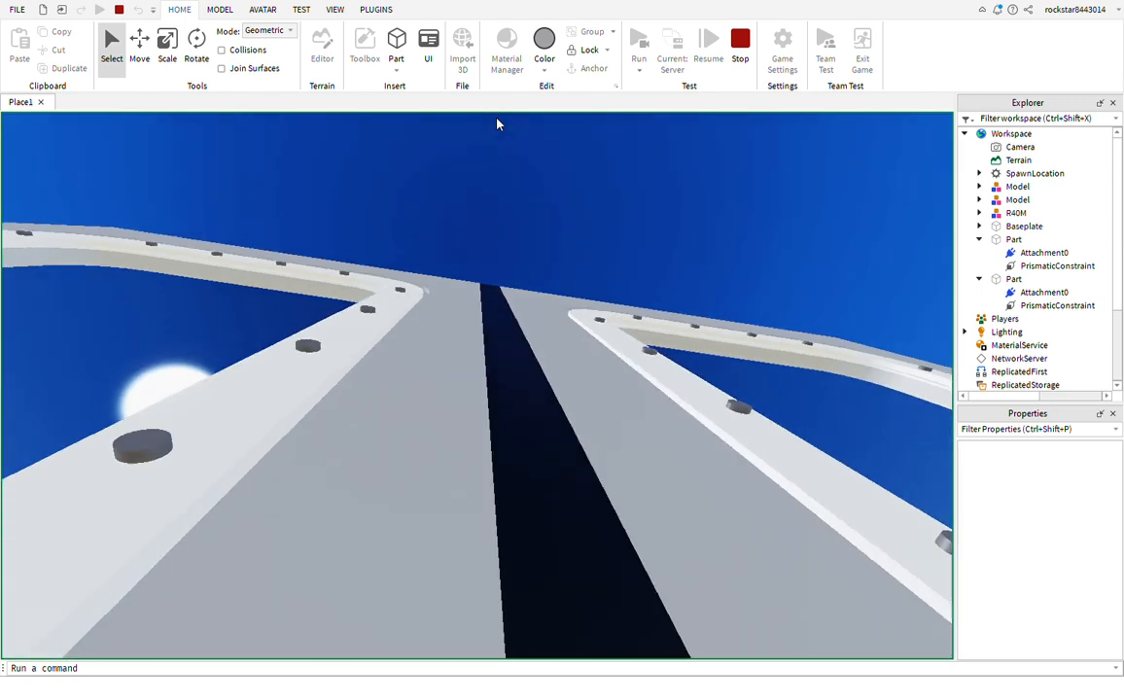
{"action": "right_click_drag", "start_coordinate": [497, 125], "coordinate": [519, 141]}
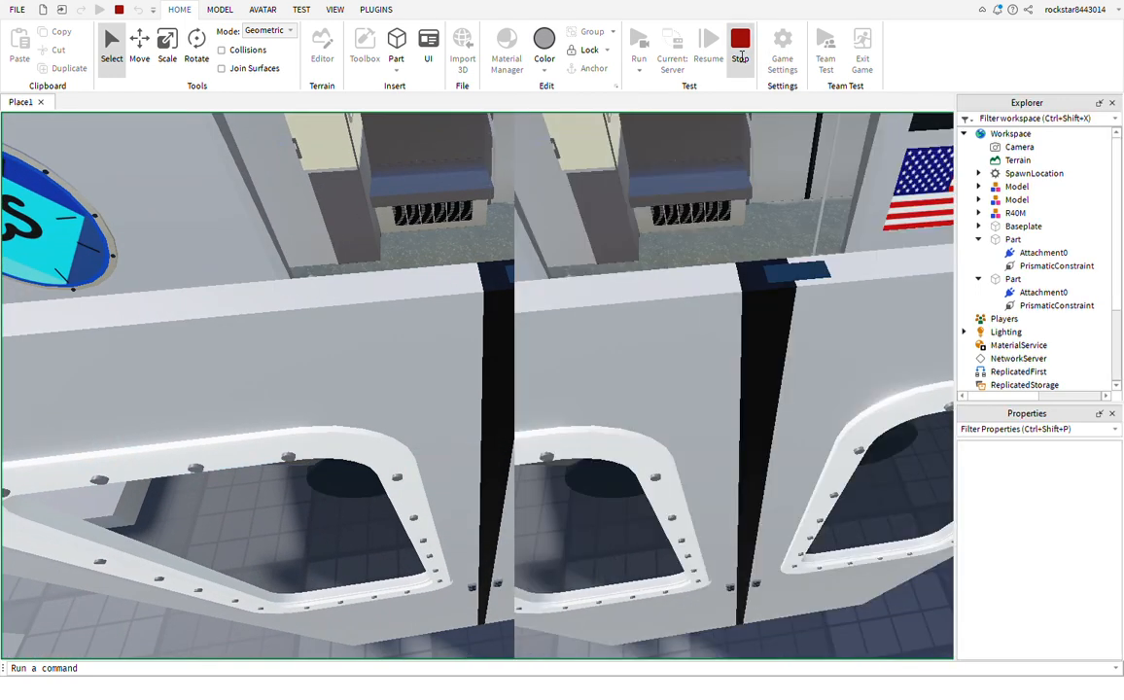
{"action": "left_click", "coordinate": [741, 50]}
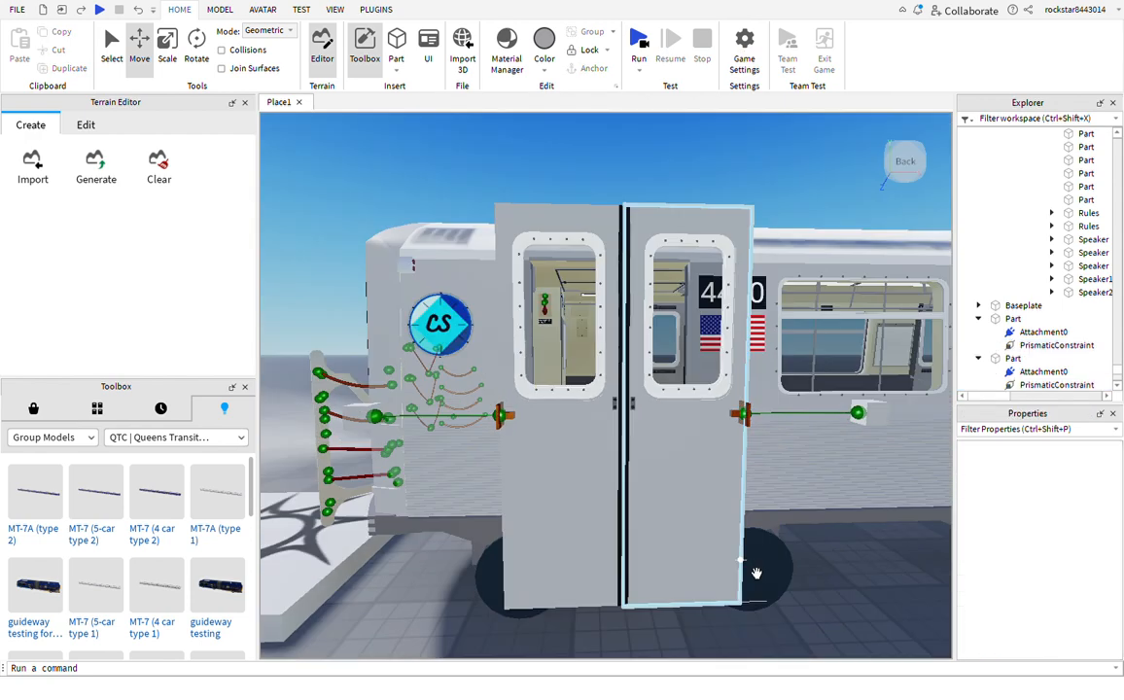
Run the simulation again and select the prismatic constraints of both doors
{"action": "scroll", "coordinate": [756, 574], "scroll_direction": "up", "scroll_amount": 3}
{"action": "right_click_drag", "start_coordinate": [756, 573], "coordinate": [755, 574]}
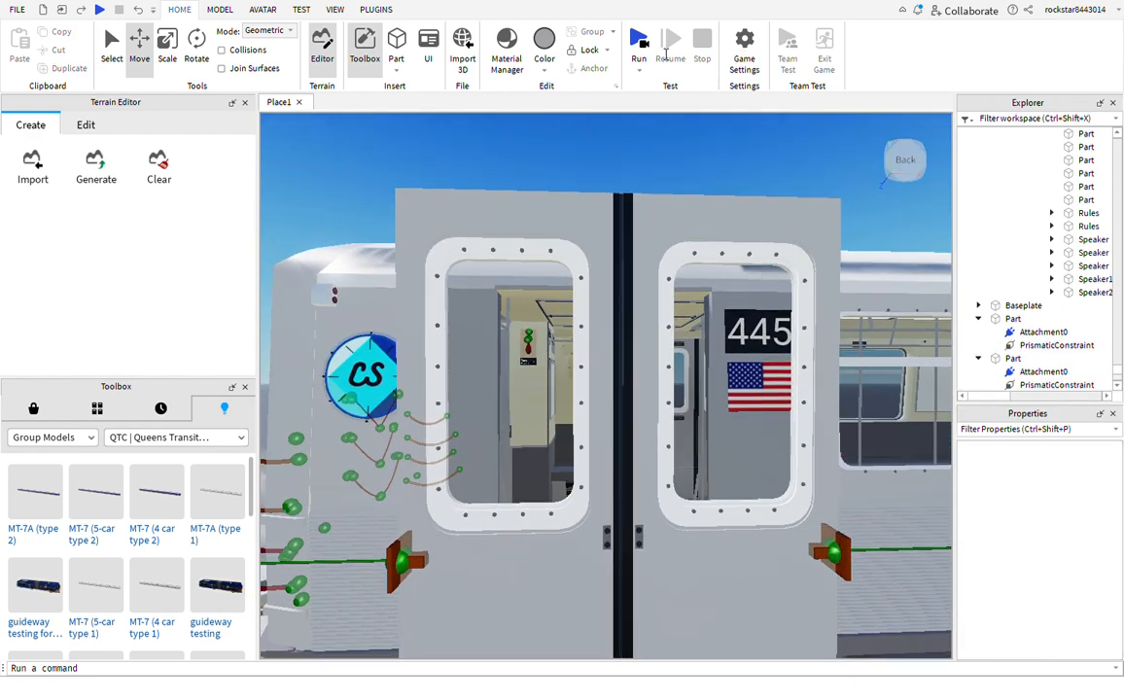
{"action": "left_click", "coordinate": [641, 43]}
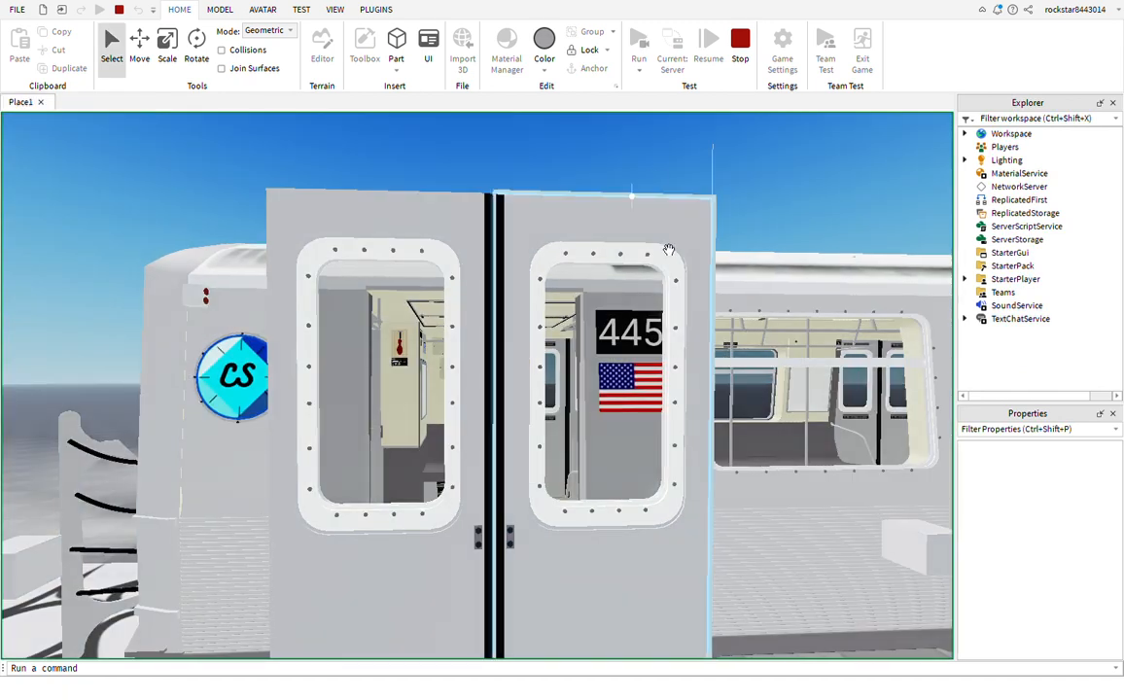
{"action": "left_click", "coordinate": [928, 550]}
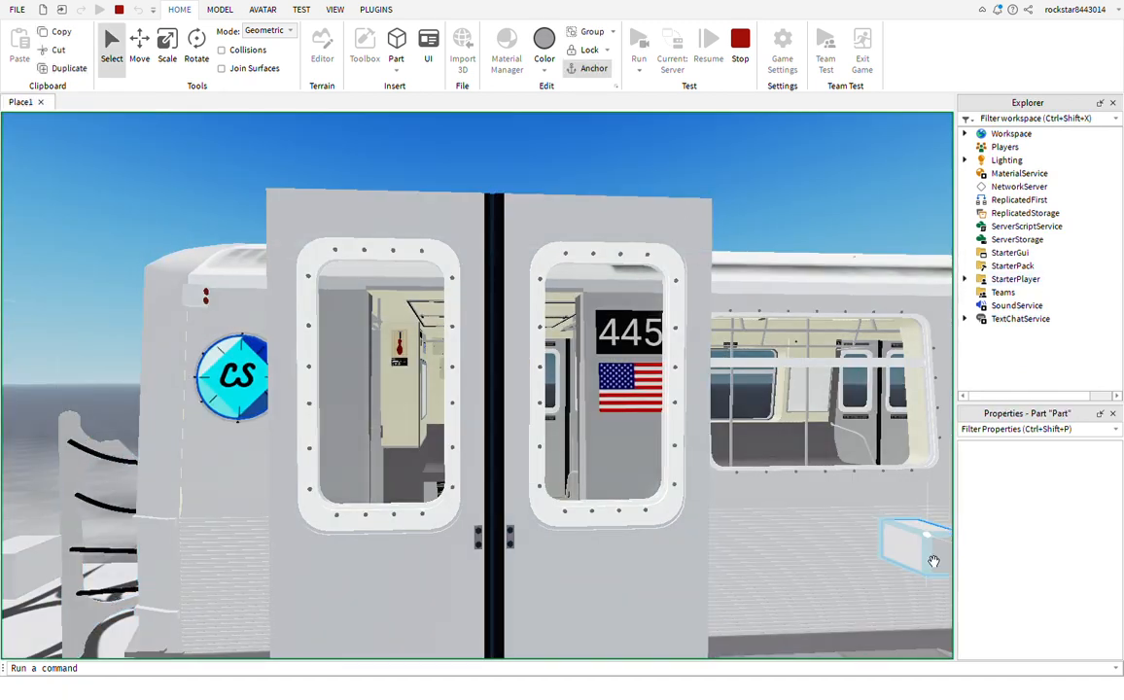
{"action": "left_click", "coordinate": [979, 252]}
{"action": "left_click", "coordinate": [979, 239]}
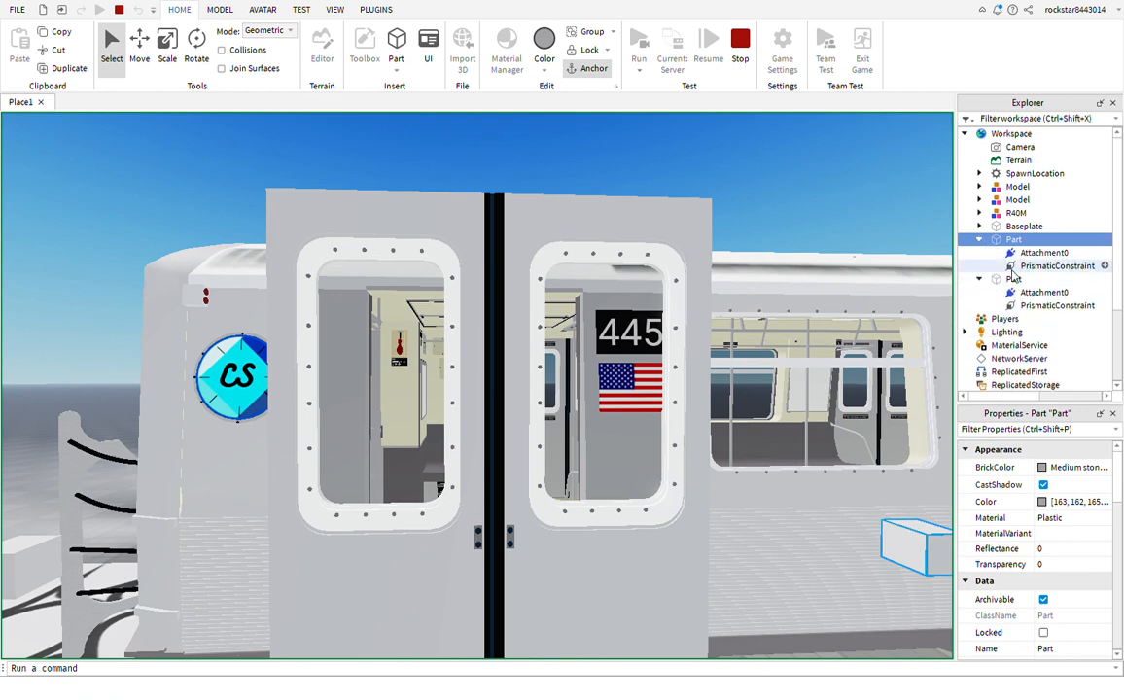
{"action": "left_click", "coordinate": [1013, 268]}
{"action": "scroll", "coordinate": [1026, 467], "scroll_direction": "down", "scroll_amount": 5}
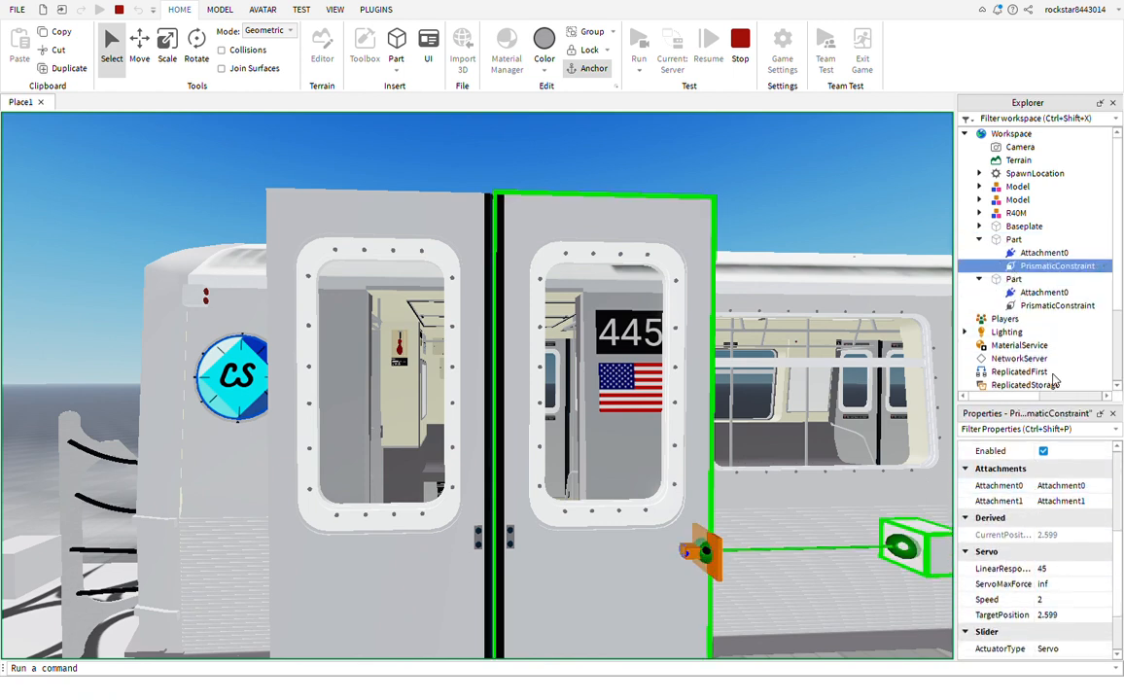
{"action": "left_click", "coordinate": [1058, 306]}
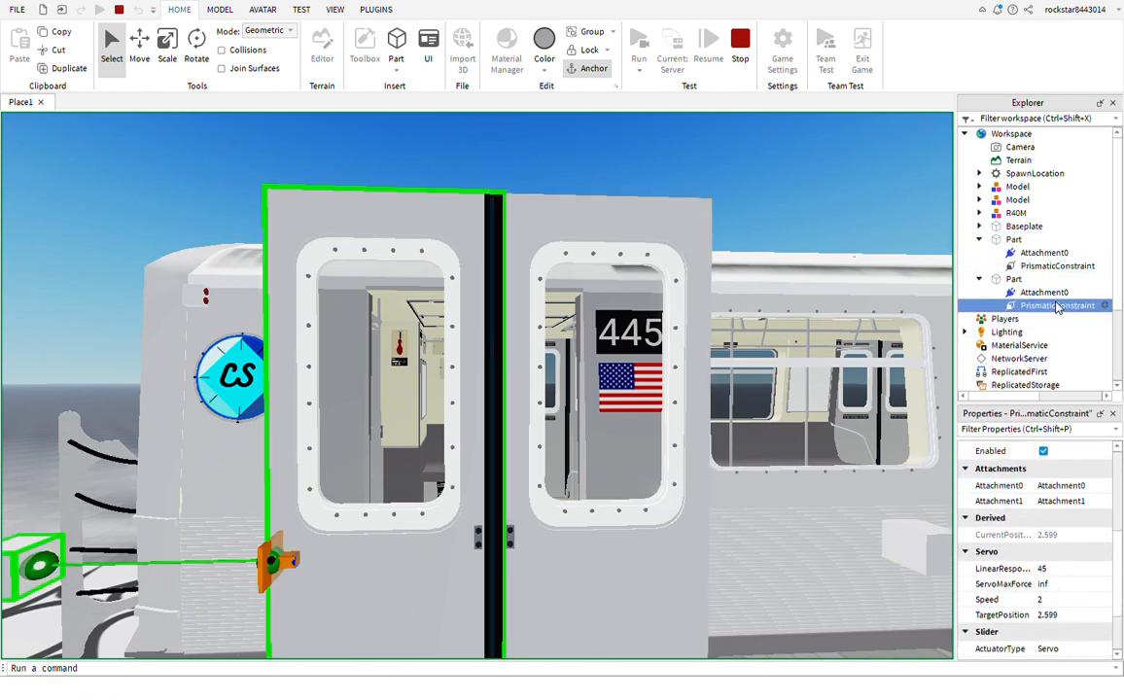
{"action": "left_click", "coordinate": [1050, 265], "text": "ctrl"}
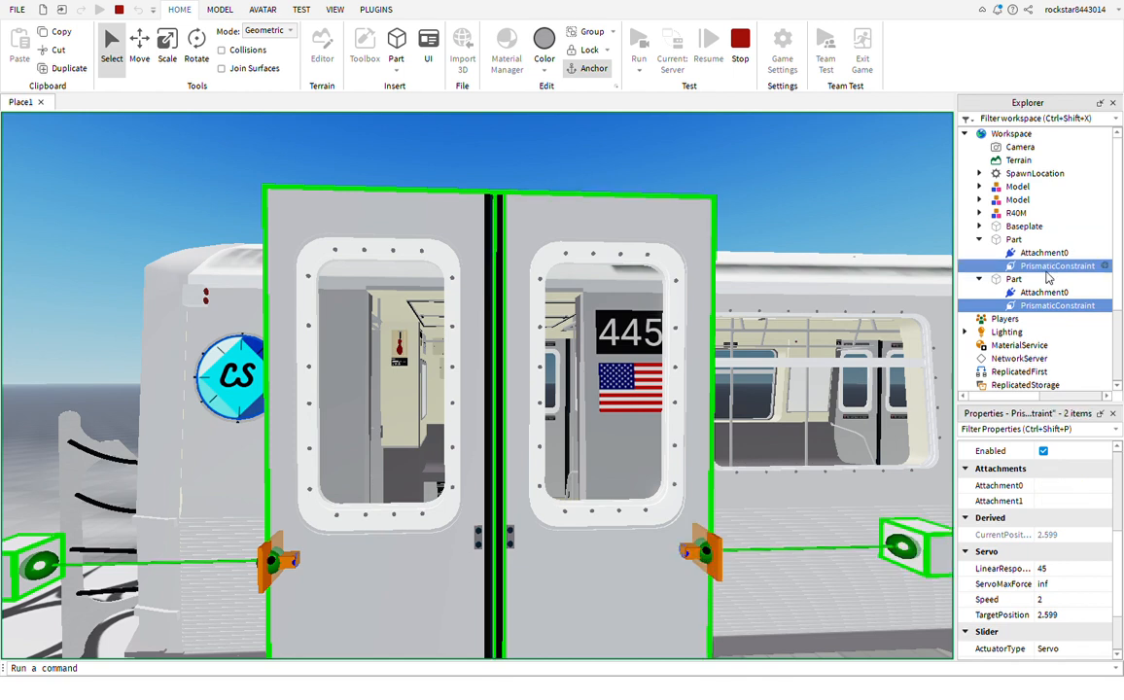
Turn on LimitsEnabled for both constraints and enter 2.599 as their UpperLimit
{"action": "scroll", "coordinate": [1067, 581], "scroll_direction": "down", "scroll_amount": 2}
{"action": "left_click", "coordinate": [1043, 591]}
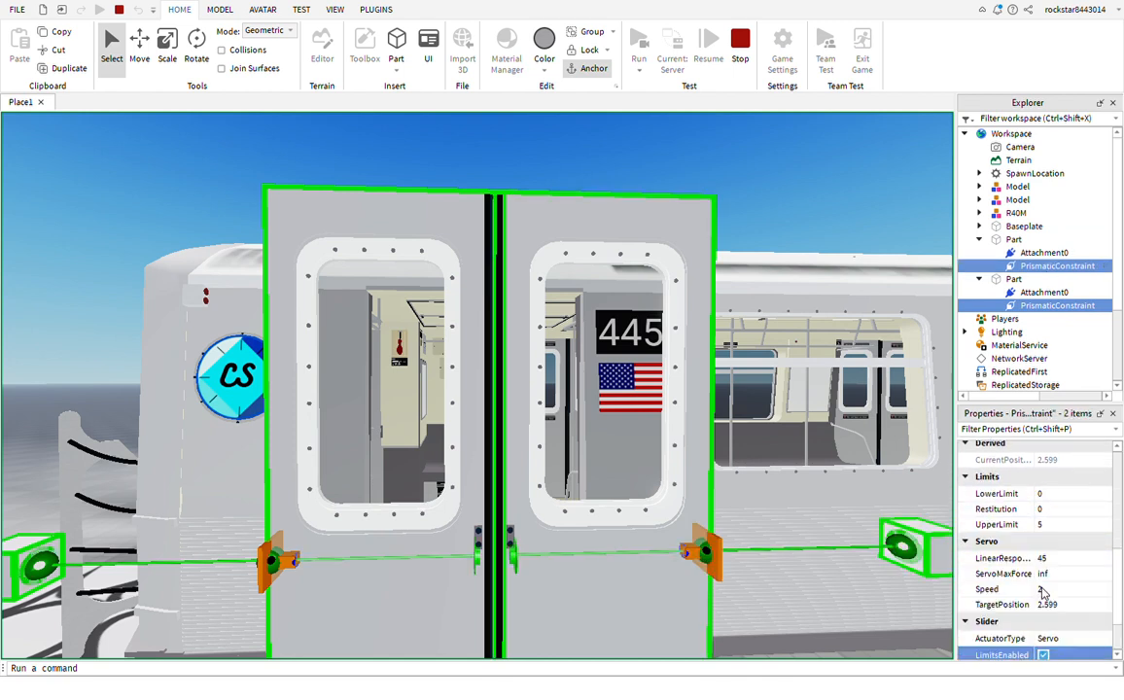
{"action": "scroll", "coordinate": [1055, 544], "scroll_direction": "up", "scroll_amount": 3}
{"action": "left_click", "coordinate": [1060, 501]}
{"action": "type", "text": "2.599"}
{"action": "key", "text": "Return"}
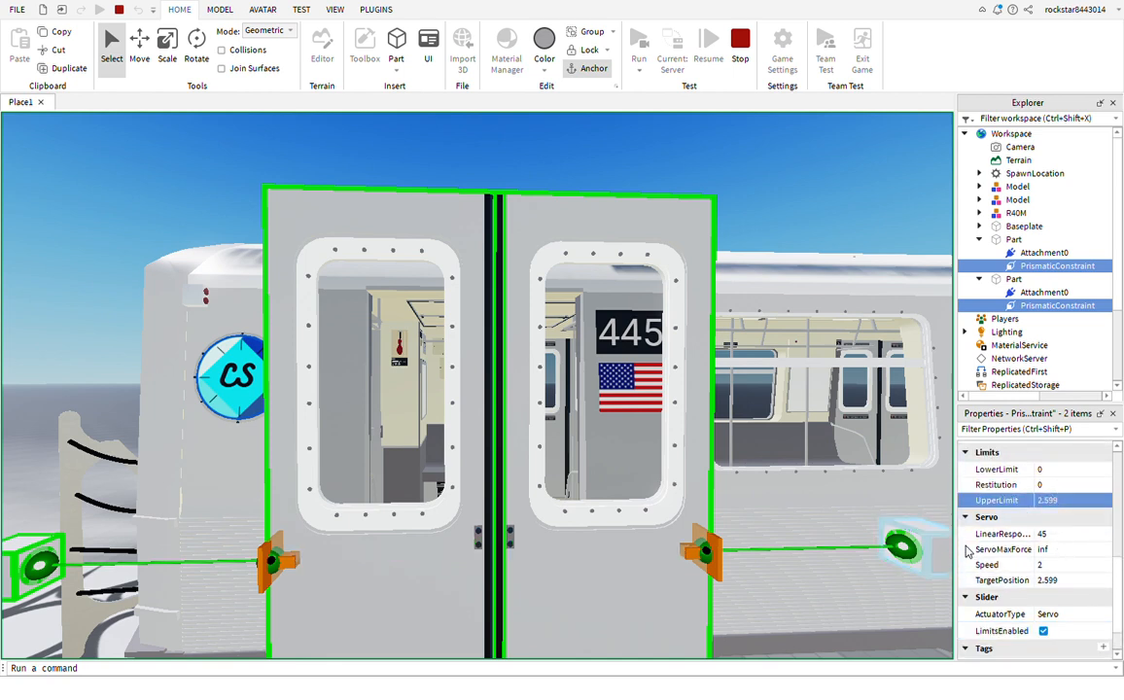
Set both constraints' TargetPosition to 4 and disable their limits to compare limited and unlimited door travel
{"action": "left_click", "coordinate": [1053, 581]}
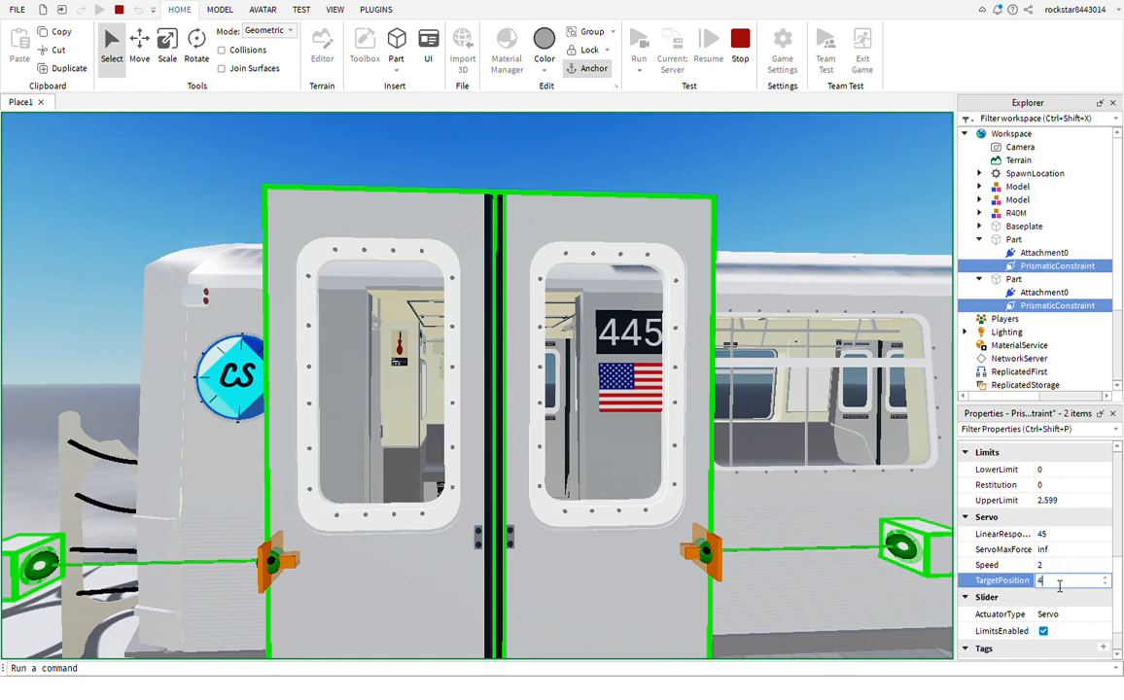
{"action": "key", "text": "Return"}
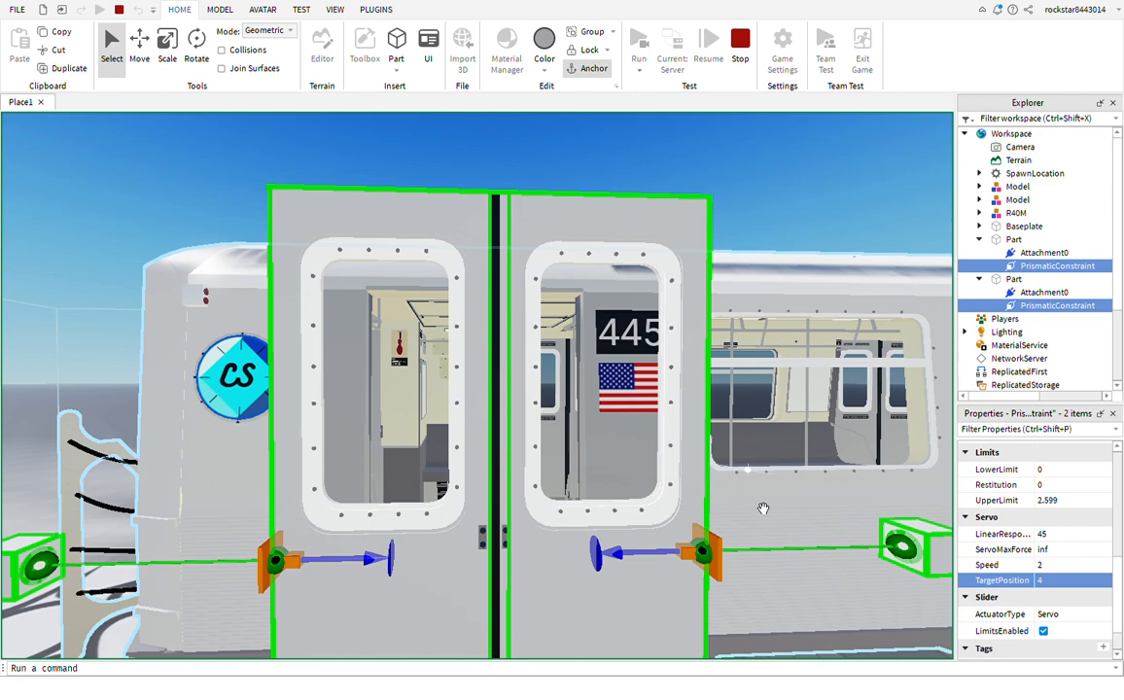
{"action": "scroll", "coordinate": [749, 488], "scroll_direction": "up", "scroll_amount": 5}
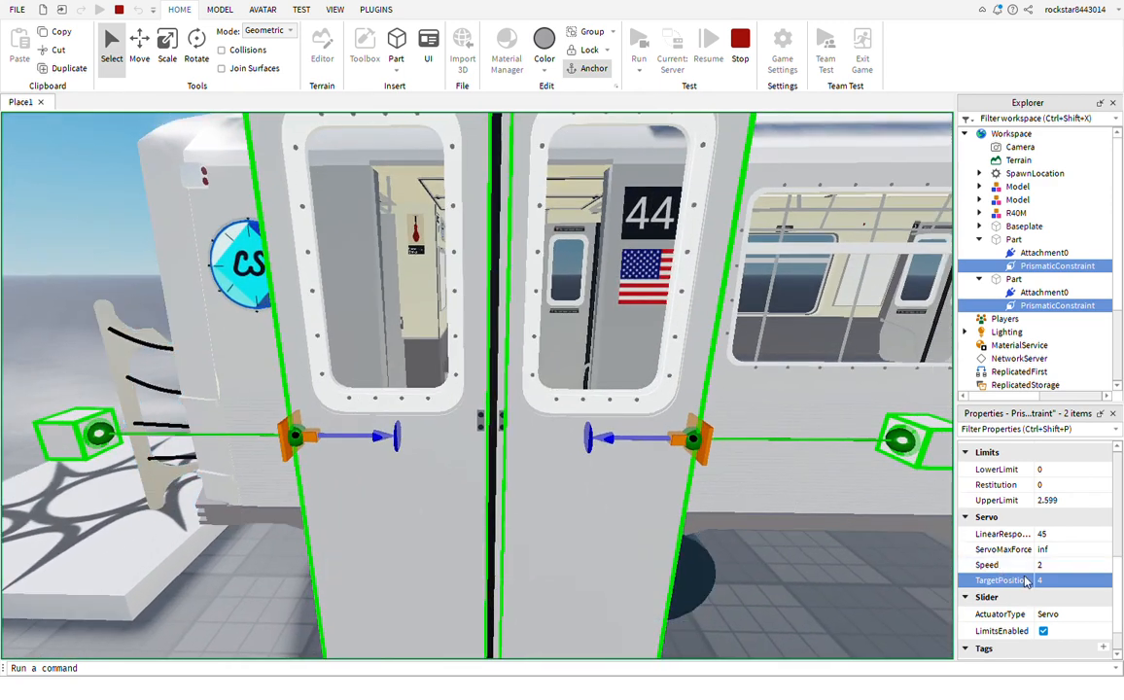
{"action": "left_click", "coordinate": [1043, 631]}
{"action": "scroll", "coordinate": [1046, 623], "scroll_direction": "down", "scroll_amount": 1}
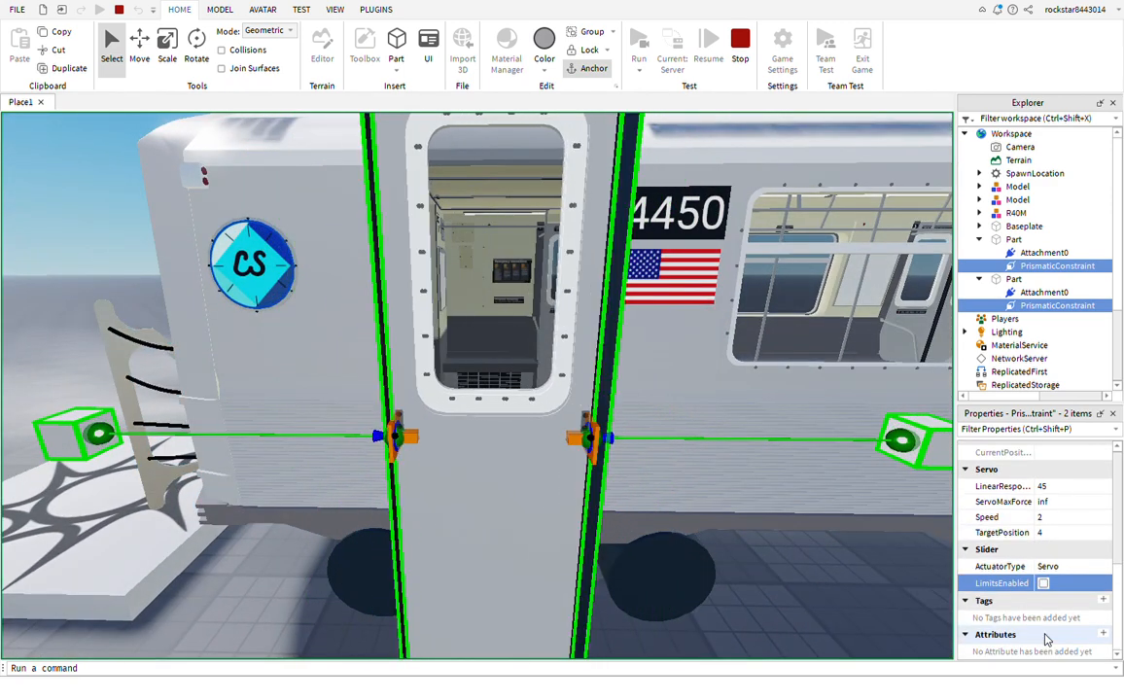
Enable limits on both constraints and test the doors with TargetPosition 2.599, 0 and again 2.599
{"action": "left_click", "coordinate": [1043, 583]}
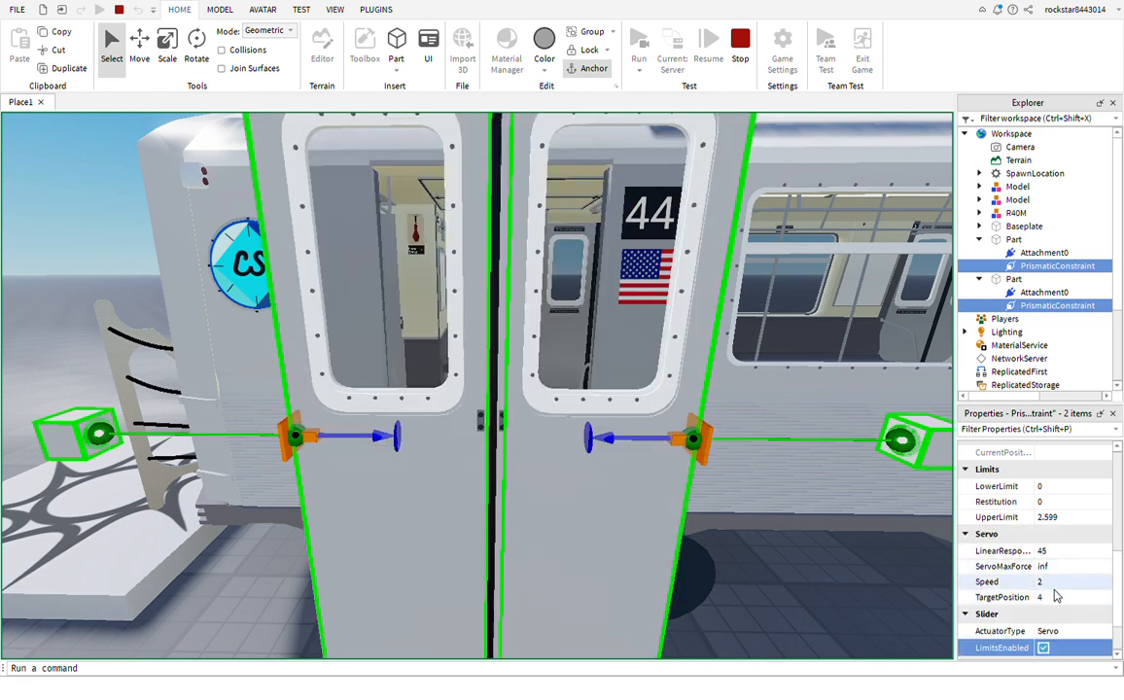
{"action": "left_click", "coordinate": [1055, 598]}
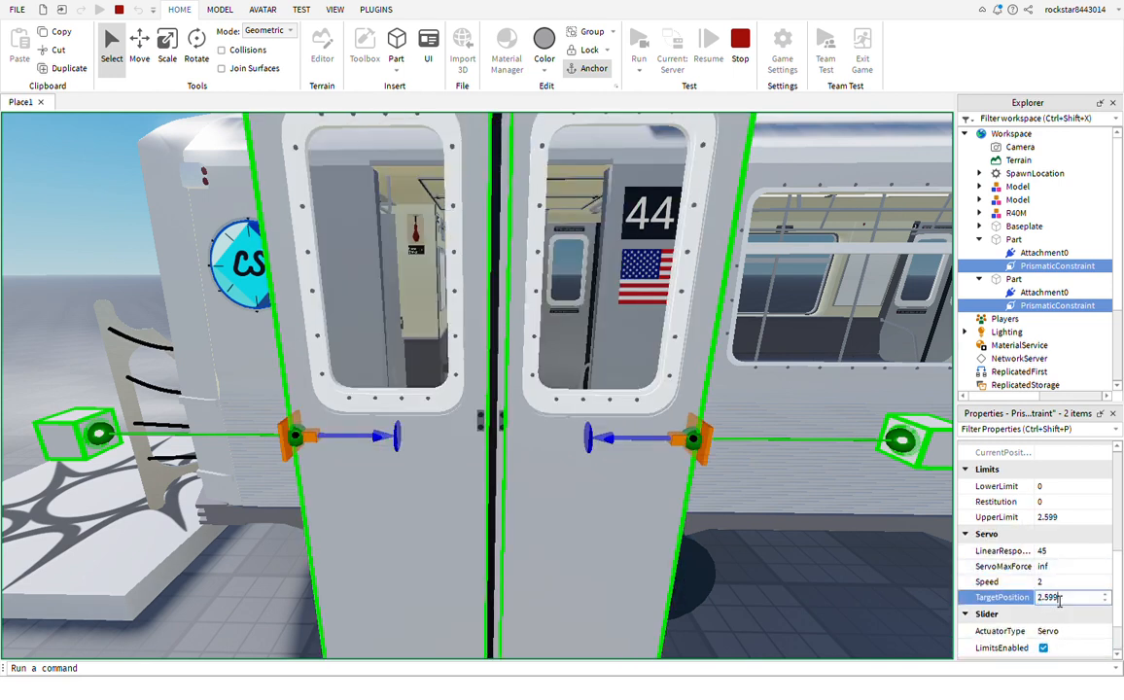
{"action": "key", "text": "Return"}
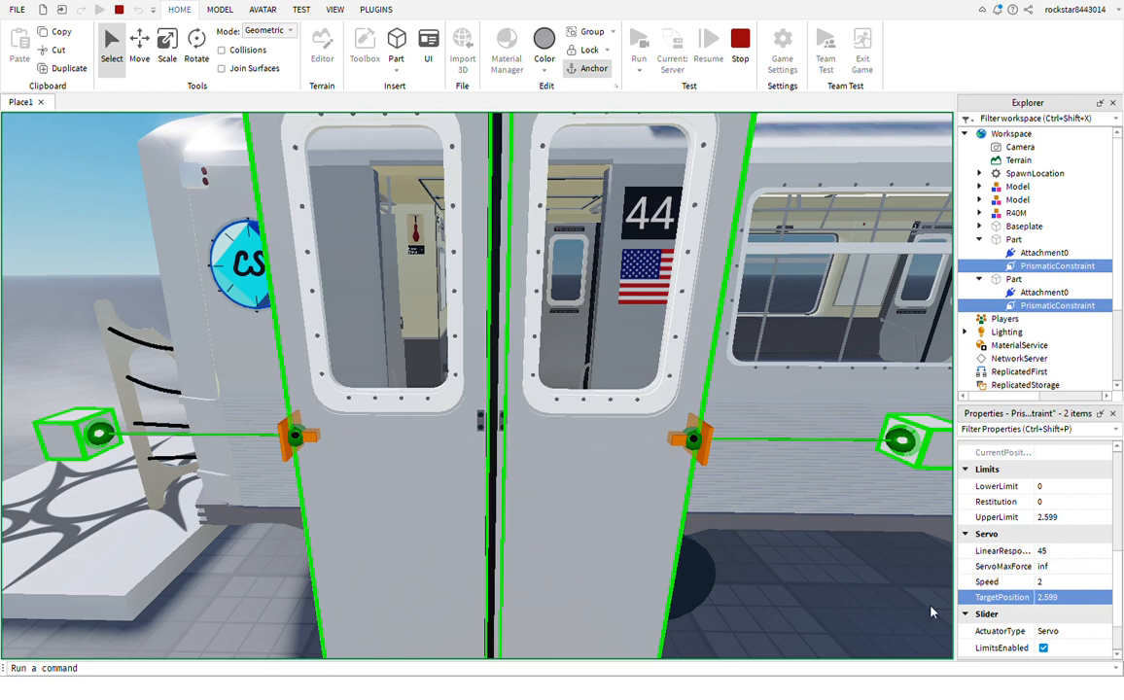
{"action": "key", "text": "Return"}
{"action": "left_click", "coordinate": [1072, 604]}
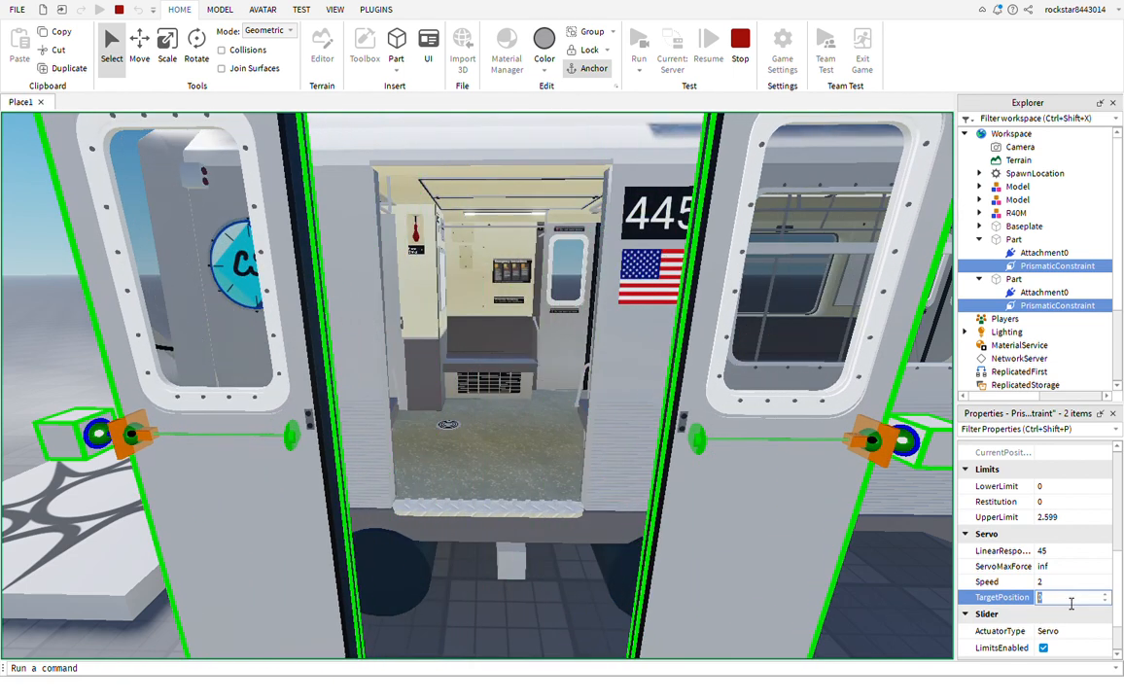
{"action": "type", "text": "2.599"}
{"action": "key", "text": "Return"}
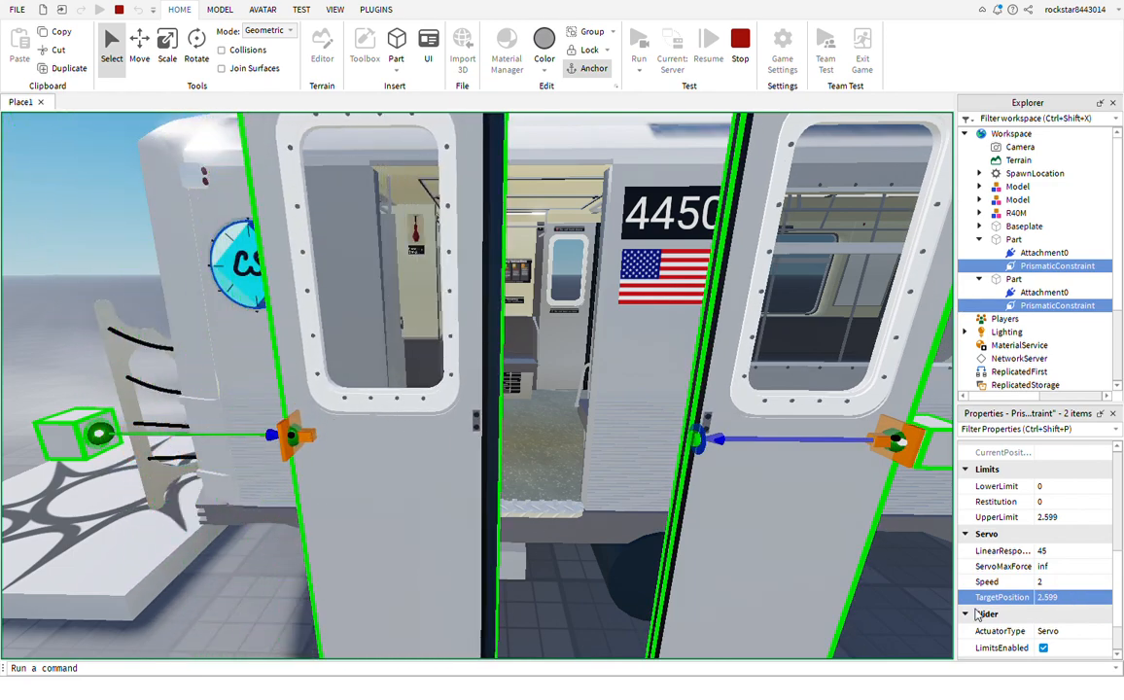
Examine both doors sliding along the car side from a low angle and from farther away
{"action": "right_click_drag", "start_coordinate": [897, 611], "coordinate": [912, 624]}
{"action": "scroll", "coordinate": [898, 611], "scroll_direction": "down", "scroll_amount": 4}
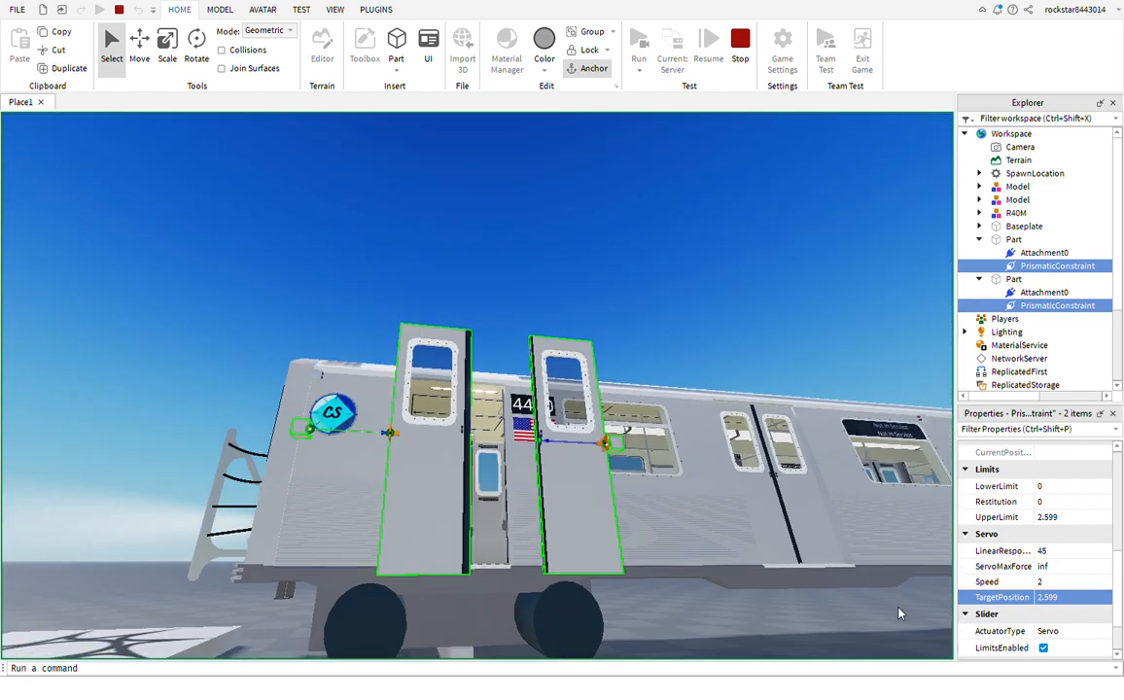
{"action": "scroll", "coordinate": [898, 611], "scroll_direction": "up", "scroll_amount": 3}
{"action": "key", "text": "f"}
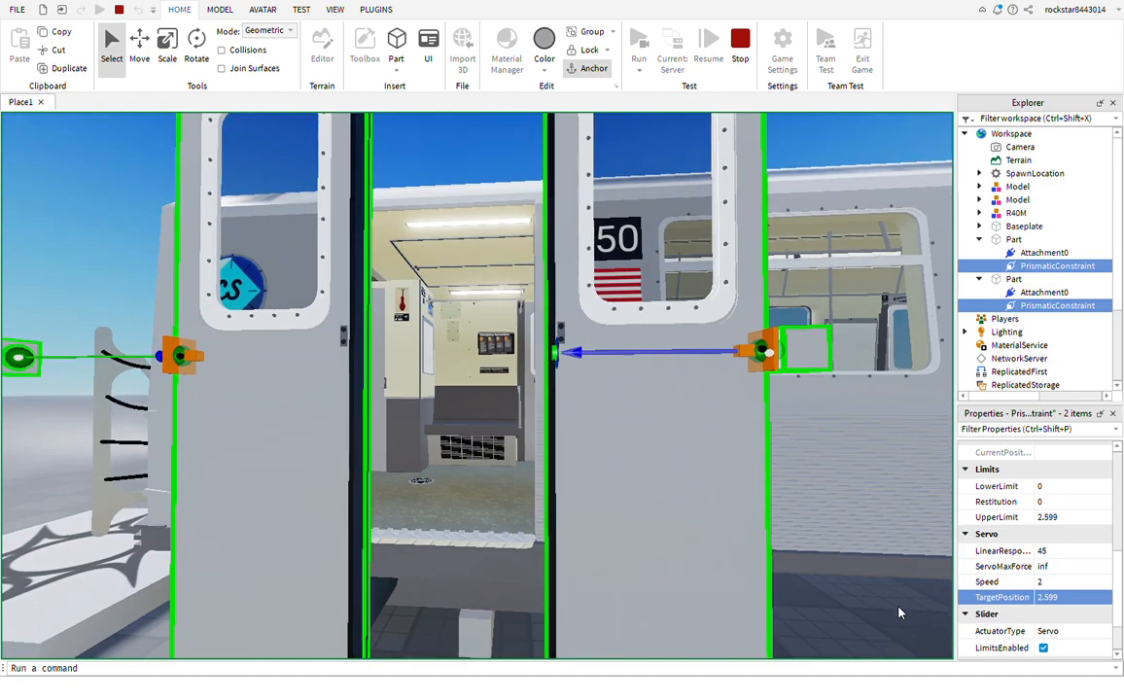
{"action": "mouse_move", "coordinate": [899, 612]}
{"action": "right_mouse_down"}
{"action": "mouse_move", "coordinate": [918, 627]}
{"action": "mouse_move", "coordinate": [898, 613]}
{"action": "right_mouse_up"}
{"action": "scroll", "coordinate": [898, 613], "scroll_direction": "down", "scroll_amount": 3}
{"action": "left_click", "coordinate": [1060, 596]}
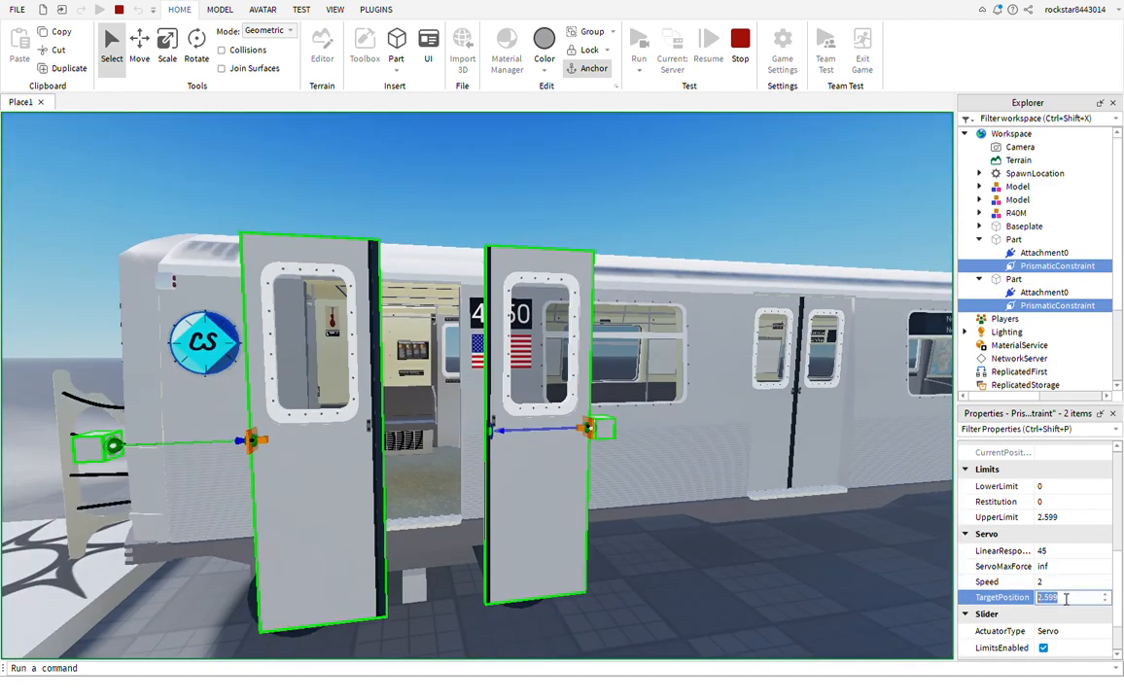
{"action": "key", "text": "Return"}
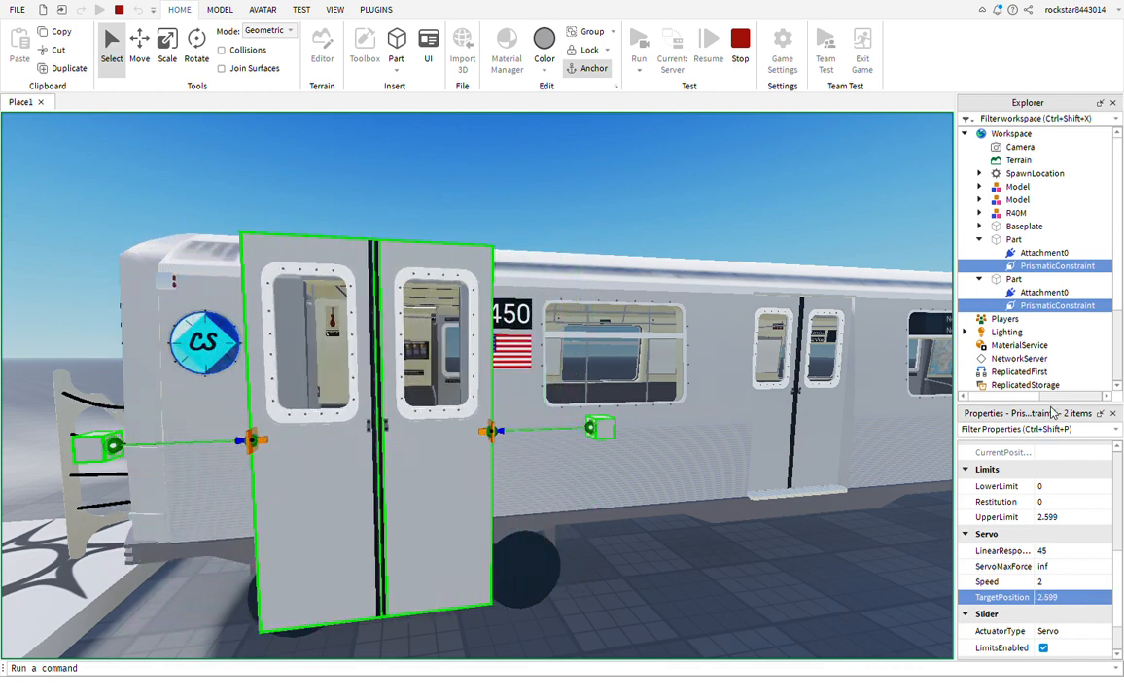
Open the doors by setting both constraints' TargetPosition to 0, and stop the simulation
{"action": "left_click", "coordinate": [1052, 598]}
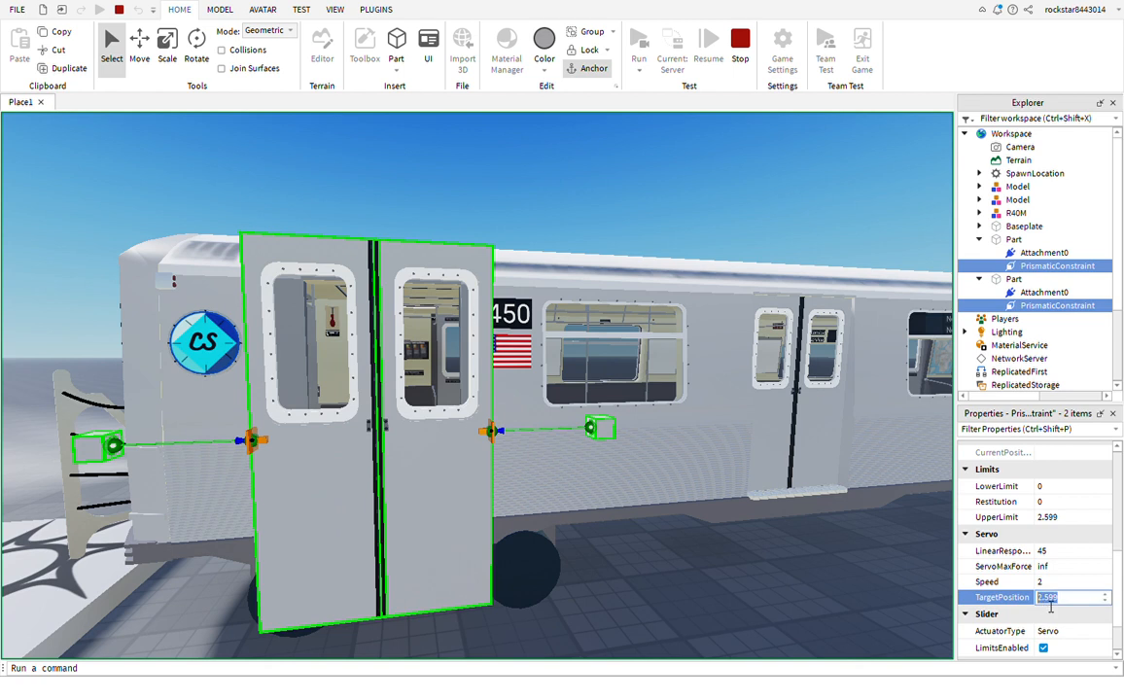
{"action": "type", "text": "0"}
{"action": "key", "text": "Return"}
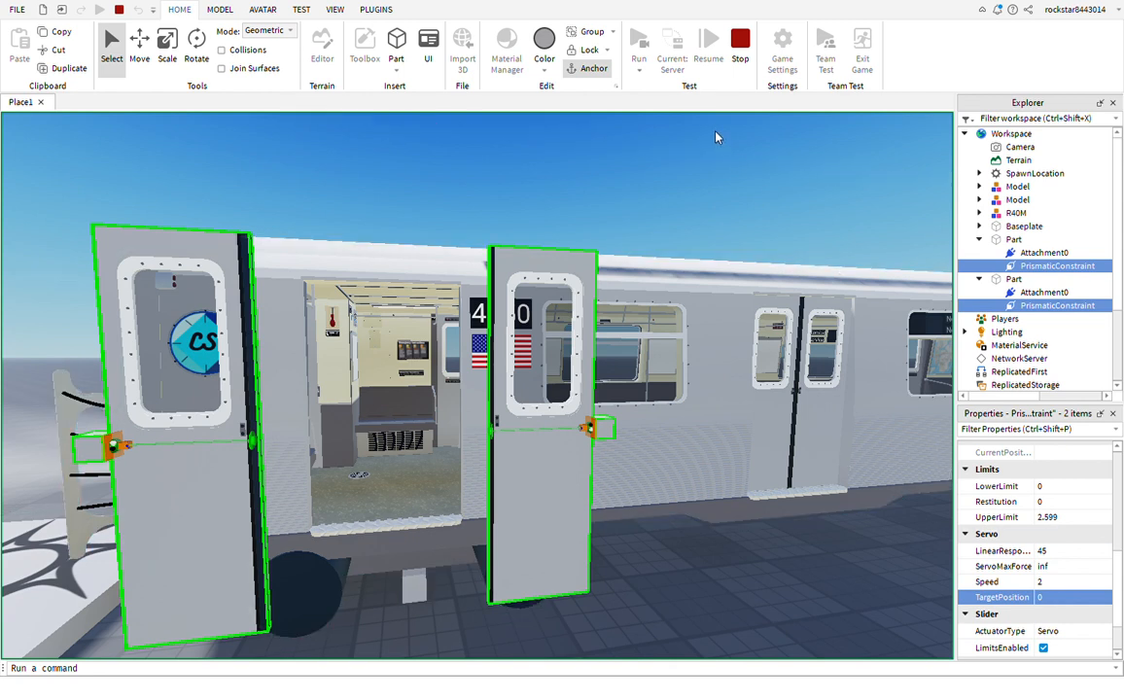
{"action": "left_click", "coordinate": [750, 41]}
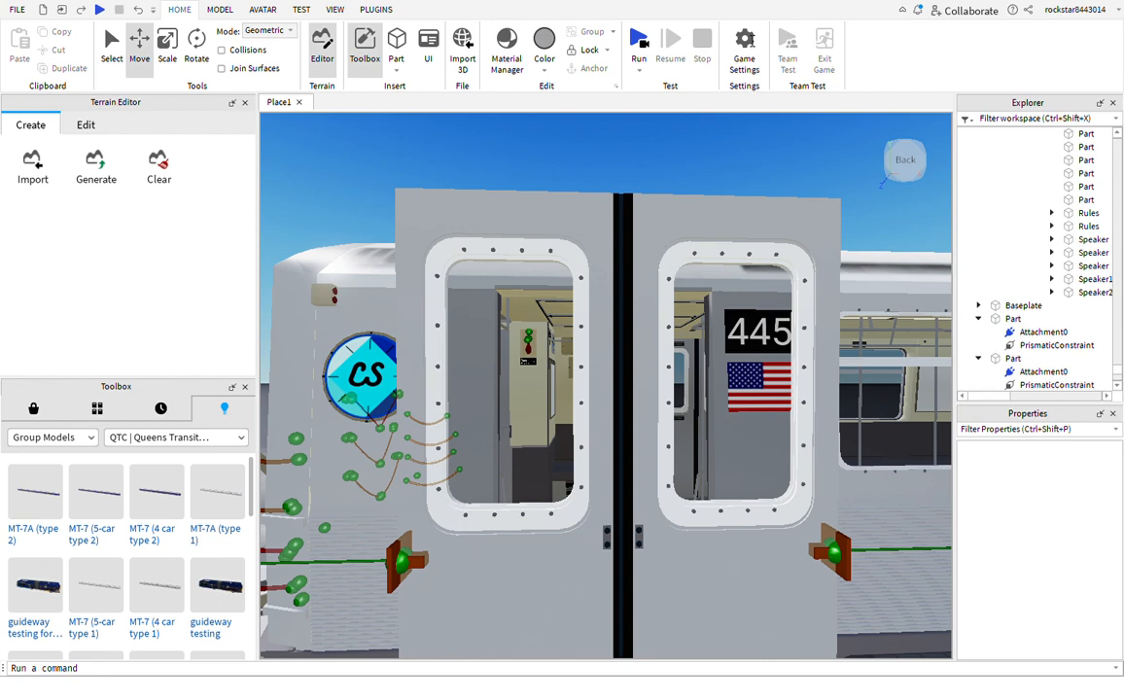
Move both doors and their two motor blocks 5 studs into the car's doorway with a 5-stud move increment
{"action": "scroll", "coordinate": [648, 167], "scroll_direction": "up", "scroll_amount": 2}
{"action": "right_click_drag", "start_coordinate": [671, 194], "coordinate": [697, 185]}
{"action": "scroll", "coordinate": [697, 186], "scroll_direction": "down", "scroll_amount": 4}
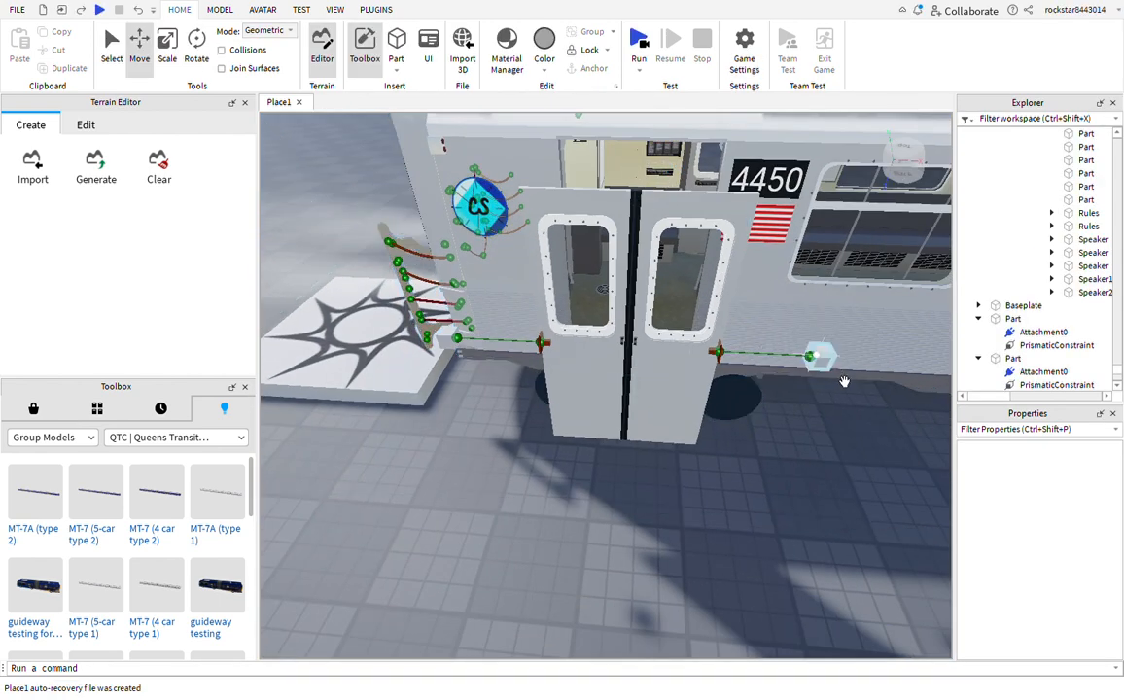
{"action": "left_click", "coordinate": [818, 357]}
{"action": "left_click", "coordinate": [671, 428], "text": "ctrl"}
{"action": "left_click", "coordinate": [595, 421], "text": "ctrl"}
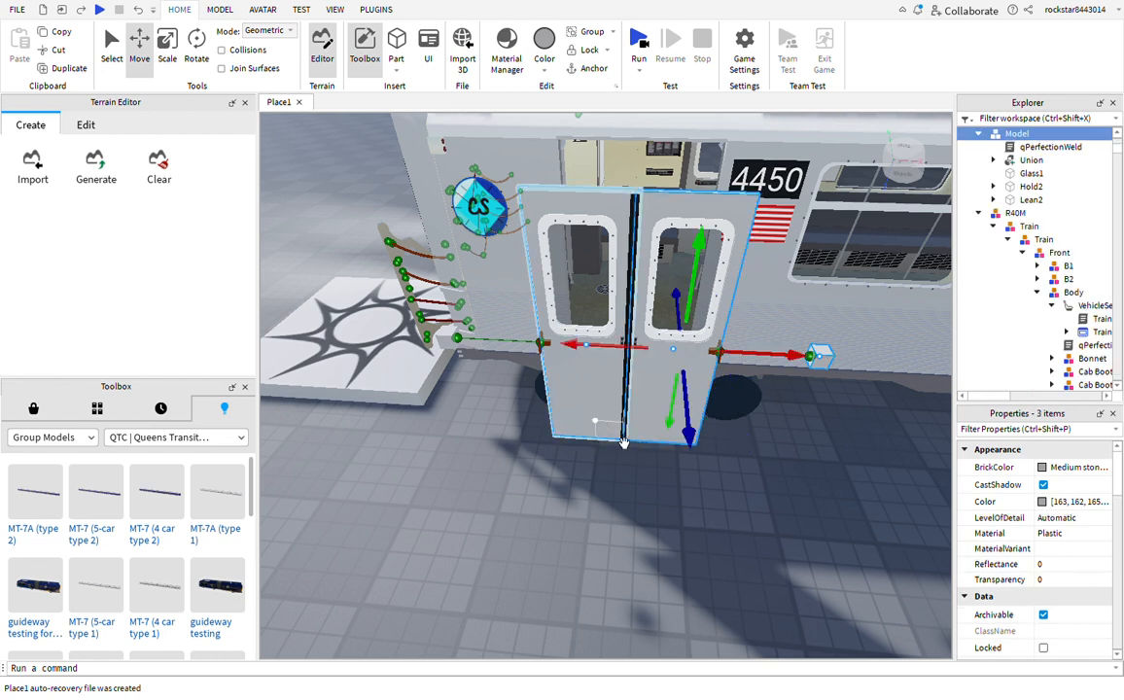
{"action": "left_click", "coordinate": [452, 342], "text": "ctrl"}
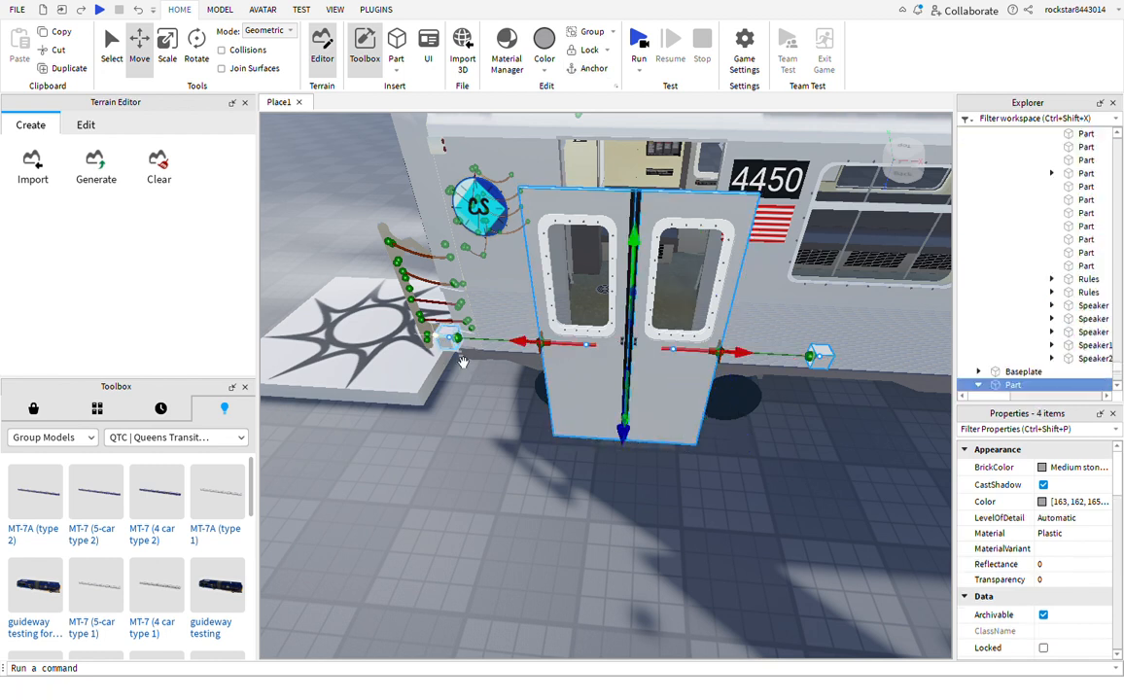
{"action": "left_click", "coordinate": [220, 8]}
{"action": "left_click", "coordinate": [306, 54]}
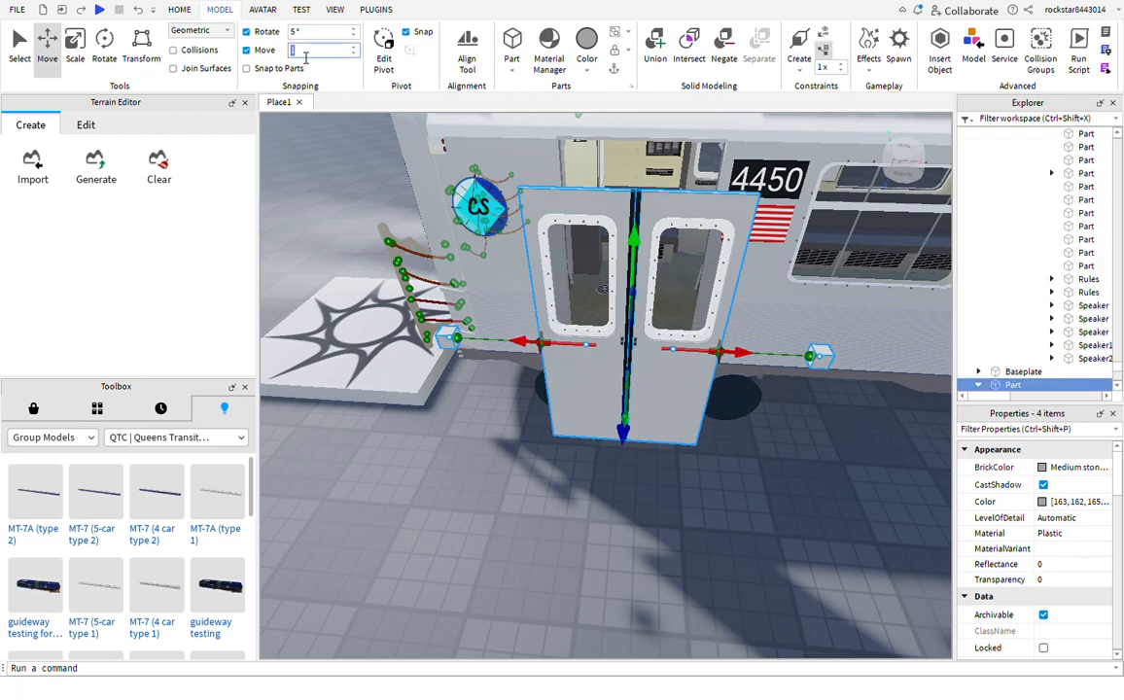
{"action": "type", "text": "5"}
{"action": "left_click_drag", "start_coordinate": [630, 434], "coordinate": [663, 329]}
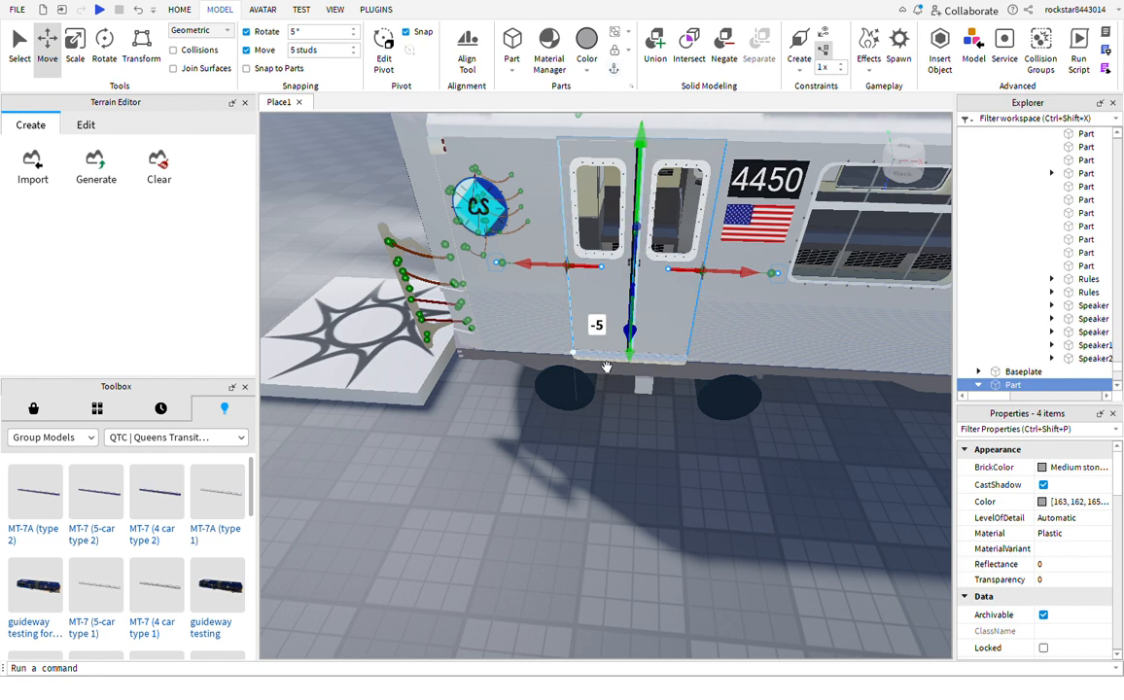
Group the doors and motor blocks into one model and cut and paste it into the R40M's Front model
{"action": "key", "text": "ctrl+g"}
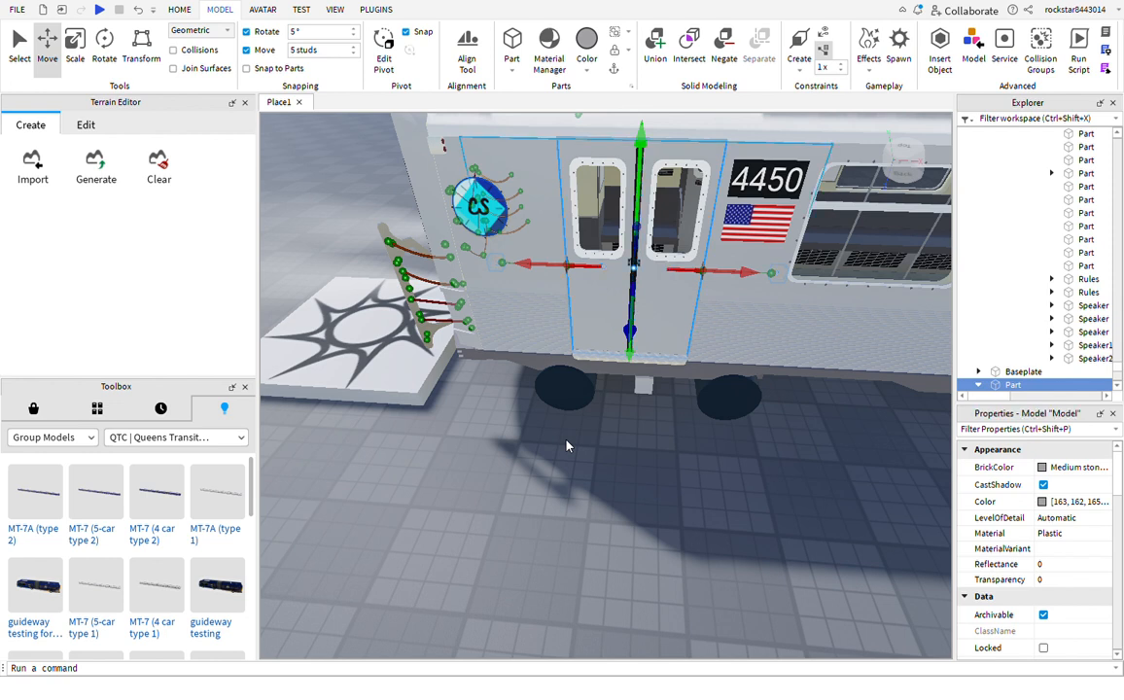
{"action": "key", "text": "ctrl+x"}
{"action": "left_click", "coordinate": [678, 362]}
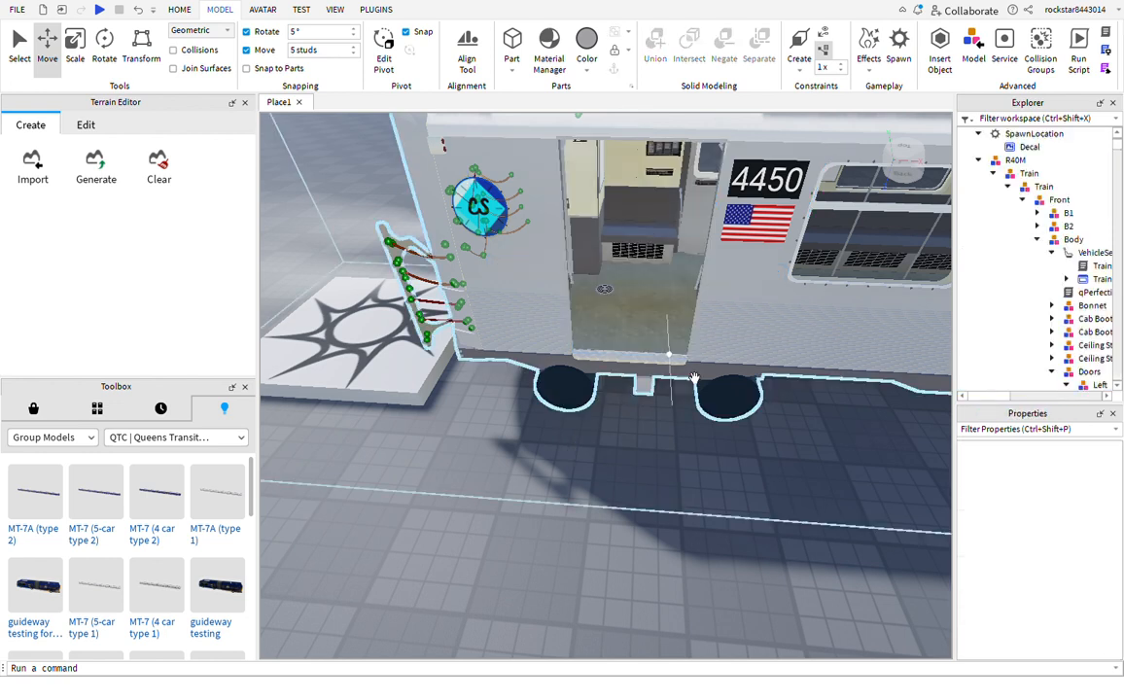
{"action": "left_click", "coordinate": [1037, 239]}
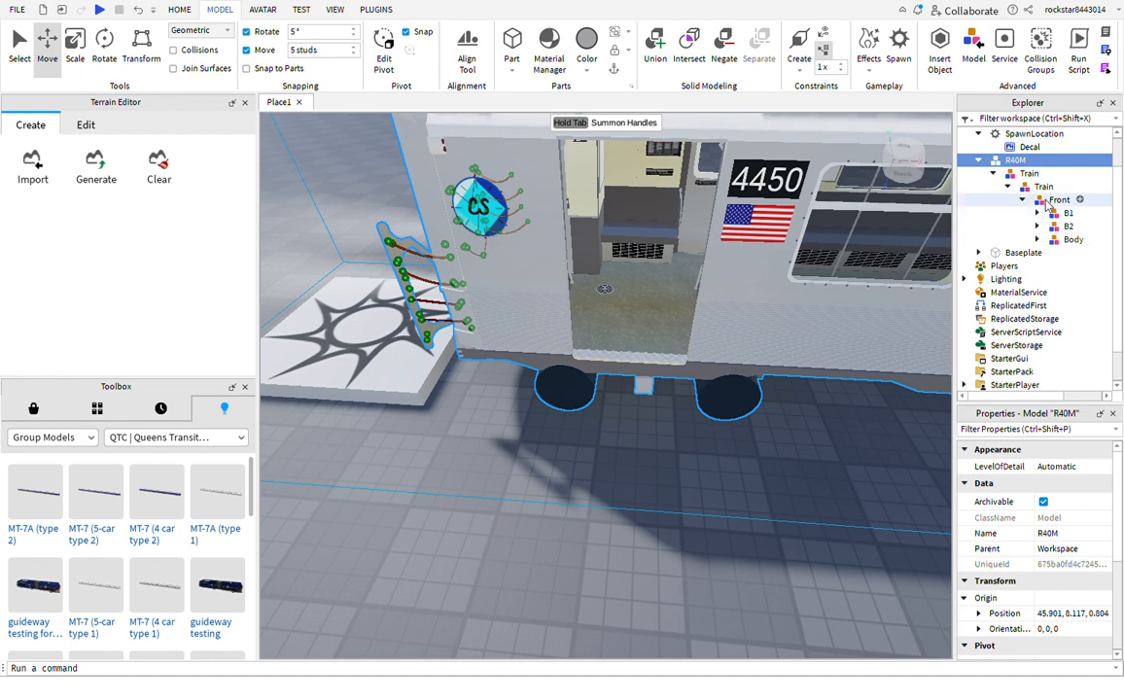
{"action": "left_click", "coordinate": [1031, 200]}
{"action": "key", "text": "ctrl+shift+v"}
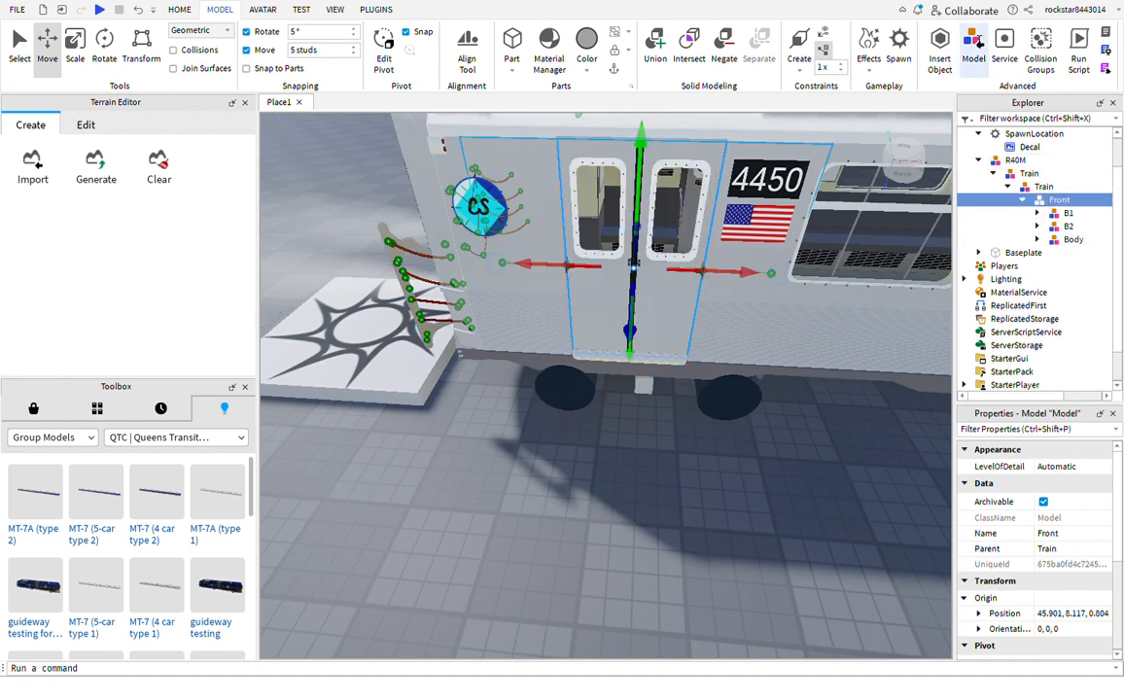
Expand the pasted model inside Front and rename it Doors
{"action": "left_click", "coordinate": [1036, 253]}
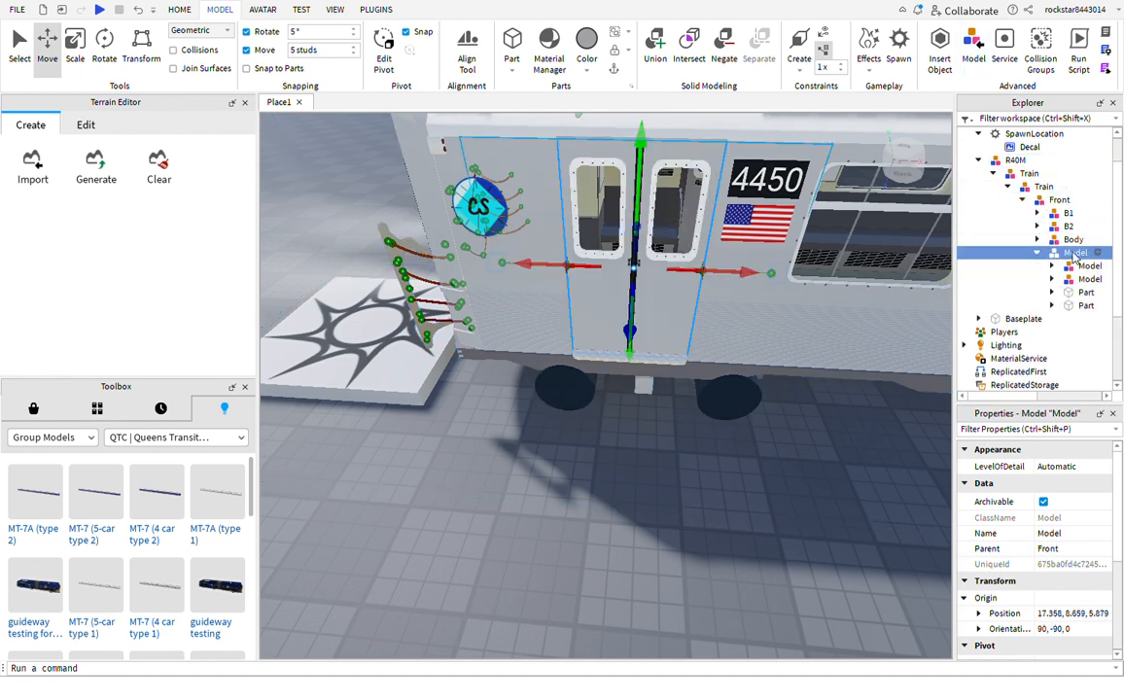
{"action": "double_click", "coordinate": [1076, 253]}
{"action": "type", "text": "Doors"}
{"action": "key", "text": "Return"}
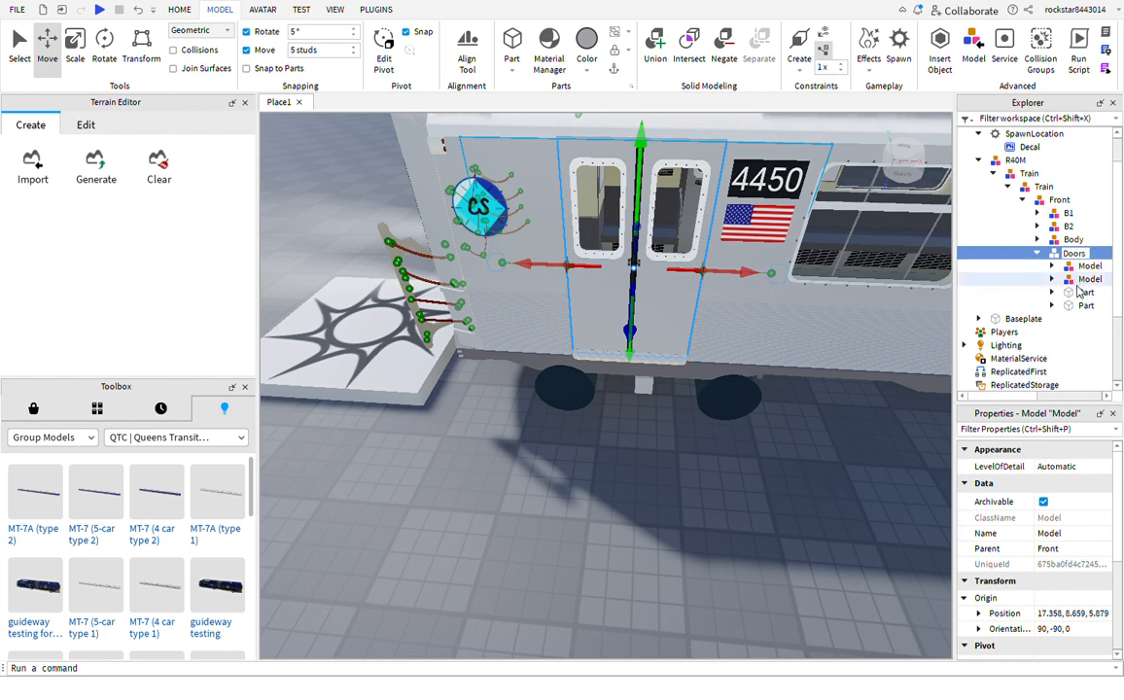
Group the two Parts inside Doors as a model named LMotors and place it in the Body model
{"action": "left_click", "coordinate": [1085, 291]}
{"action": "left_click", "coordinate": [1082, 306], "text": "shift"}
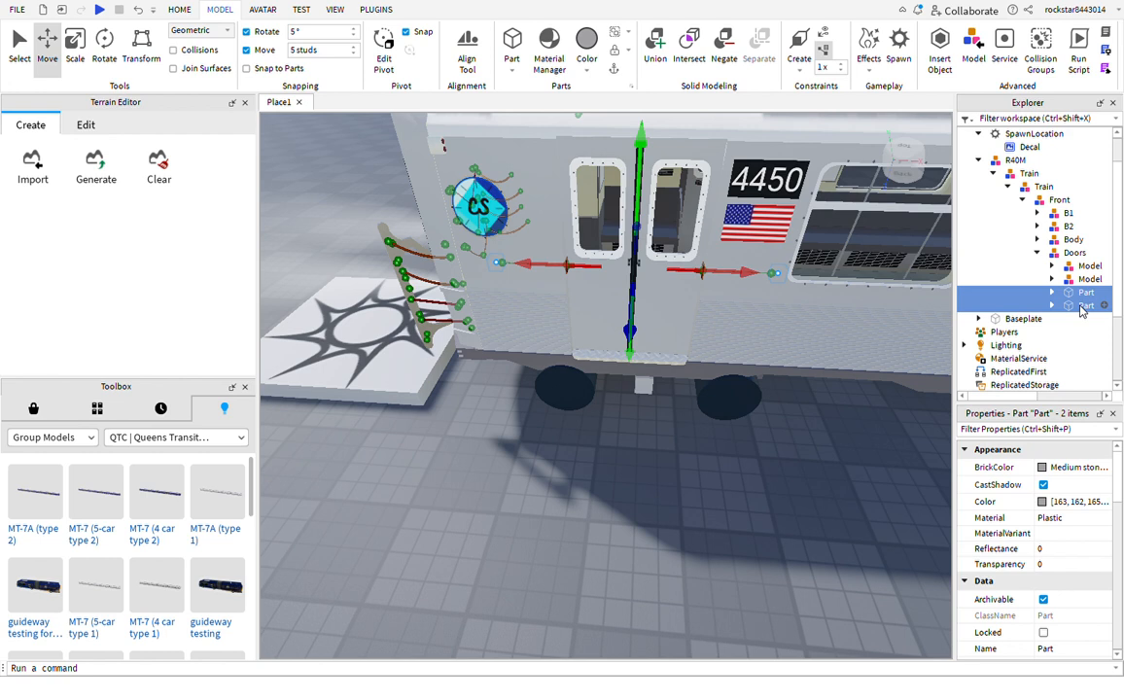
{"action": "key", "text": "ctrl+g"}
{"action": "key", "text": "F2"}
{"action": "type", "text": "LMotors"}
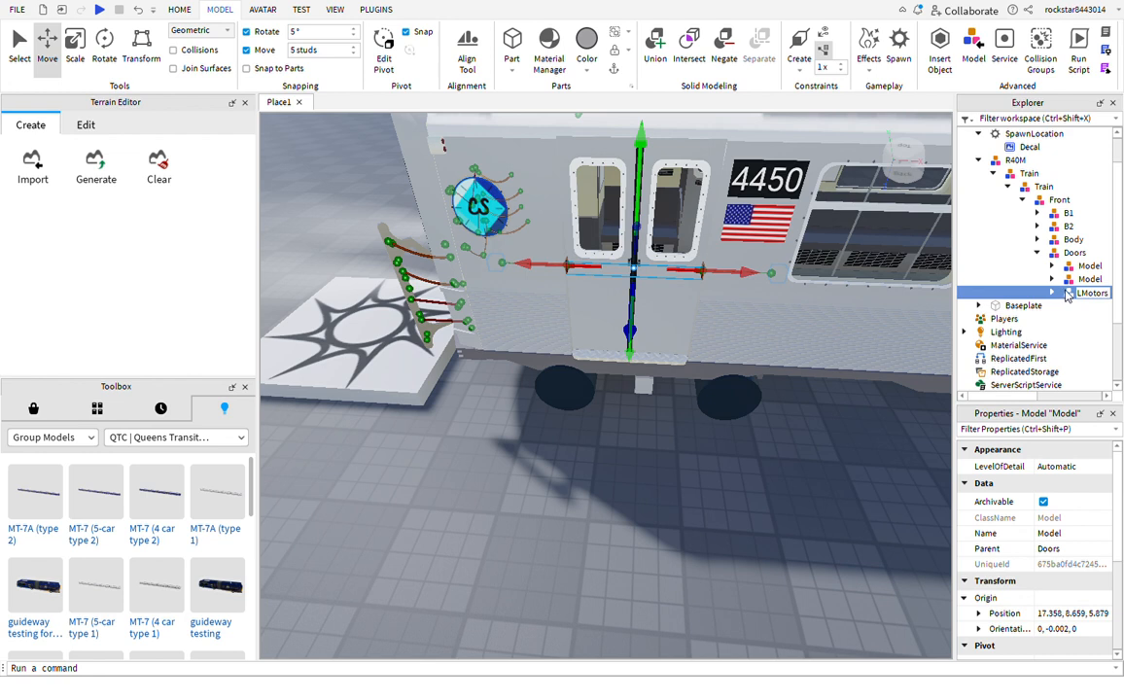
{"action": "left_click_drag", "start_coordinate": [1066, 295], "coordinate": [1078, 240]}
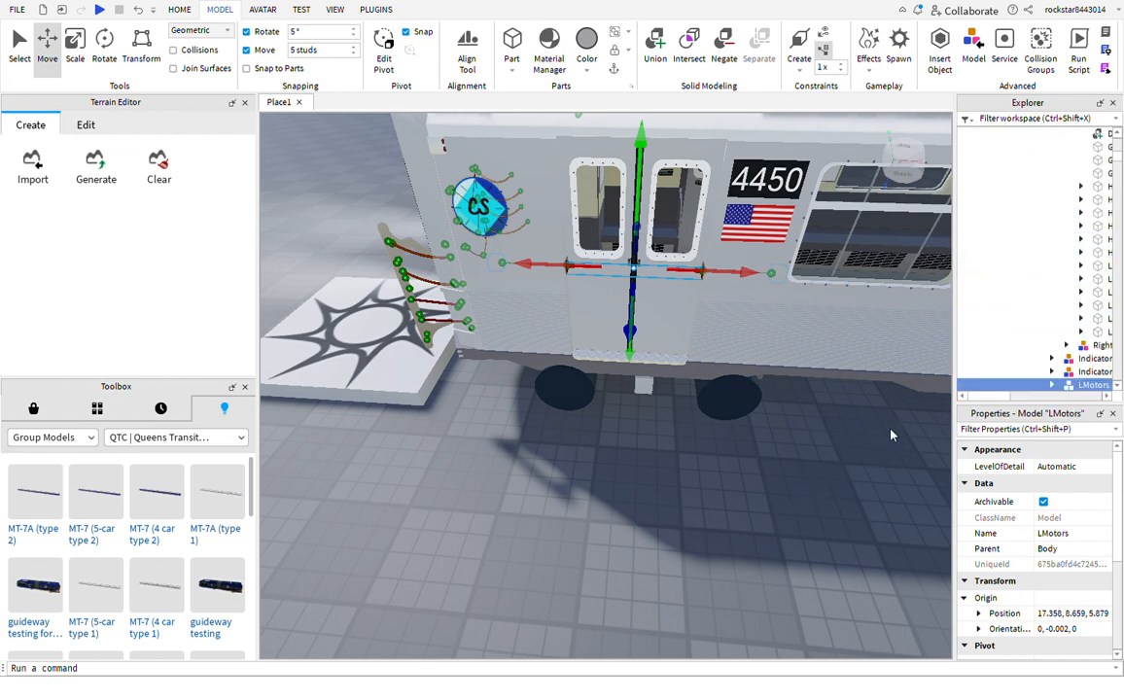
{"action": "left_click", "coordinate": [817, 371]}
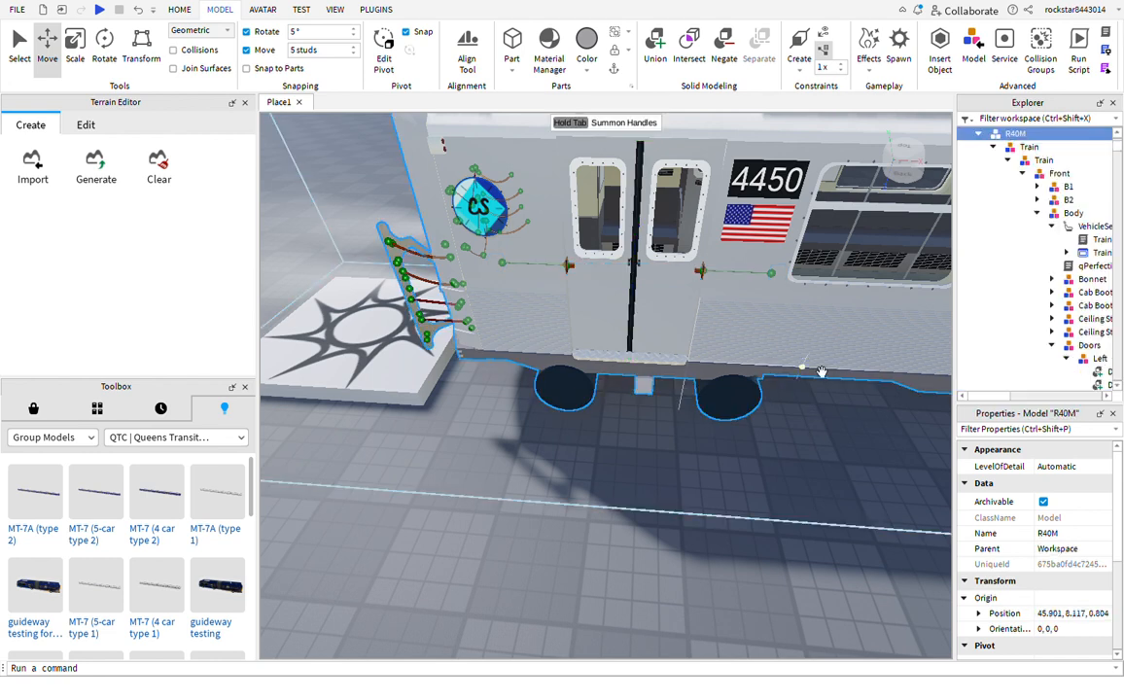
{"action": "left_click", "coordinate": [1036, 212]}
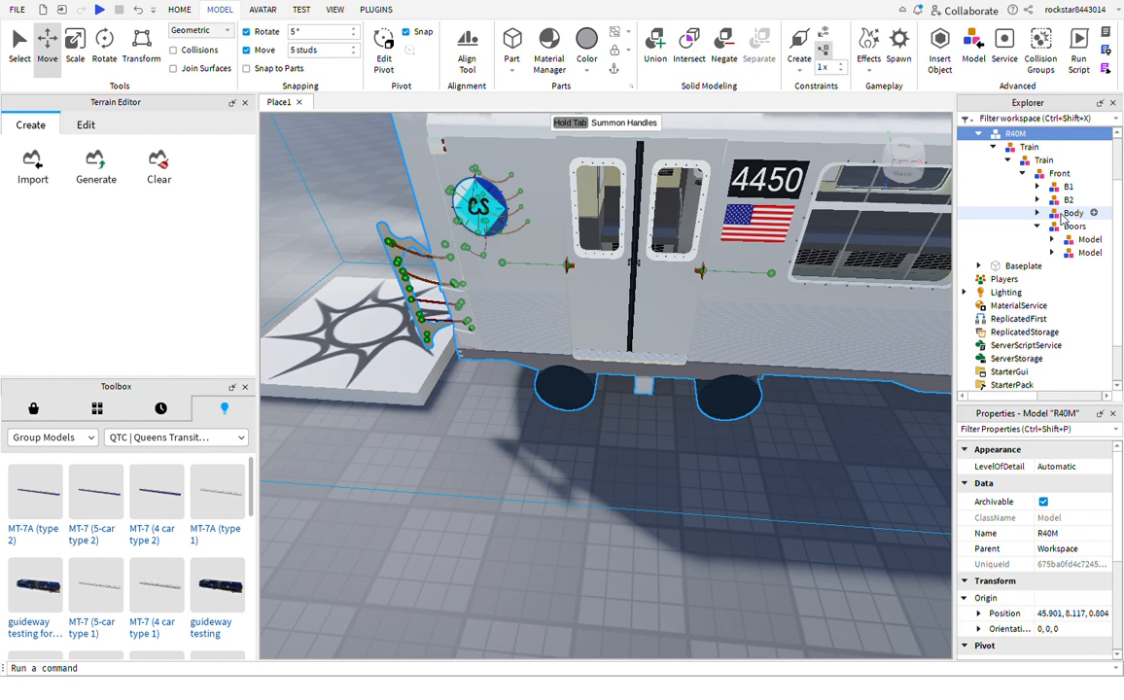
Examine the fitted doors and their motor blocks from outside and inside the car
{"action": "right_click_drag", "start_coordinate": [799, 506], "coordinate": [776, 518]}
{"action": "scroll", "coordinate": [800, 504], "scroll_direction": "up", "scroll_amount": 2}
{"action": "scroll", "coordinate": [822, 526], "scroll_direction": "up", "scroll_amount": 4}
{"action": "scroll", "coordinate": [823, 526], "scroll_direction": "down", "scroll_amount": 3}
{"action": "scroll", "coordinate": [822, 526], "scroll_direction": "up", "scroll_amount": 5}
{"action": "scroll", "coordinate": [822, 526], "scroll_direction": "down", "scroll_amount": 2}
{"action": "scroll", "coordinate": [822, 526], "scroll_direction": "down", "scroll_amount": 3}
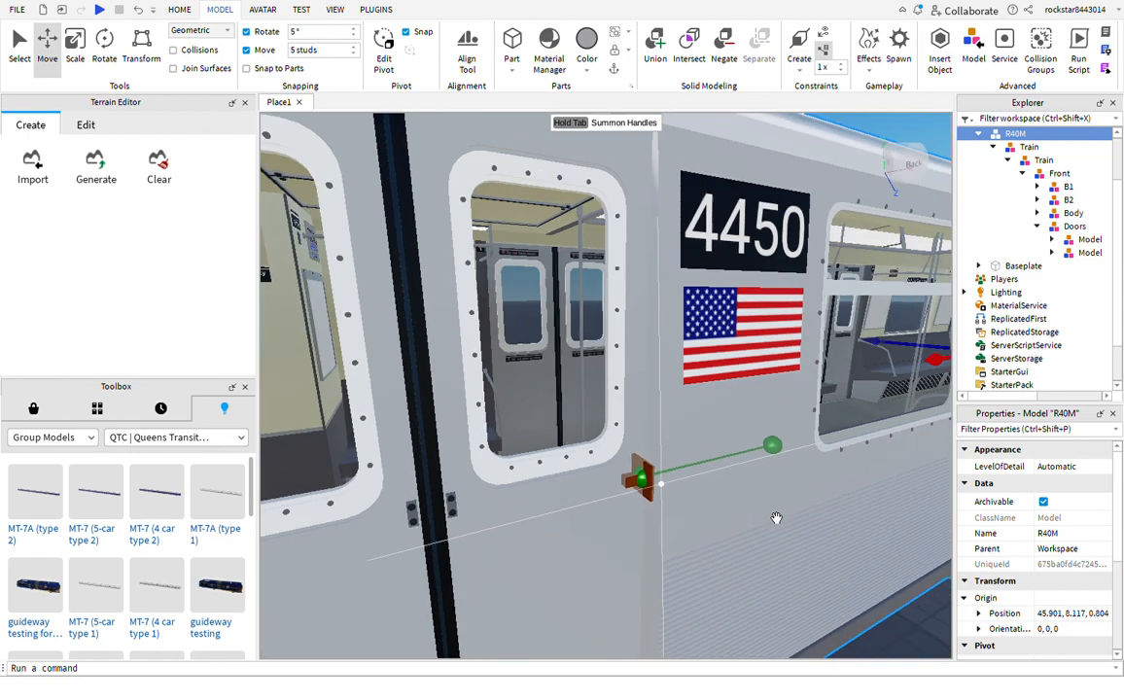
{"action": "scroll", "coordinate": [778, 517], "scroll_direction": "up", "scroll_amount": 5}
{"action": "scroll", "coordinate": [776, 518], "scroll_direction": "down", "scroll_amount": 4}
{"action": "scroll", "coordinate": [775, 517], "scroll_direction": "up", "scroll_amount": 6}
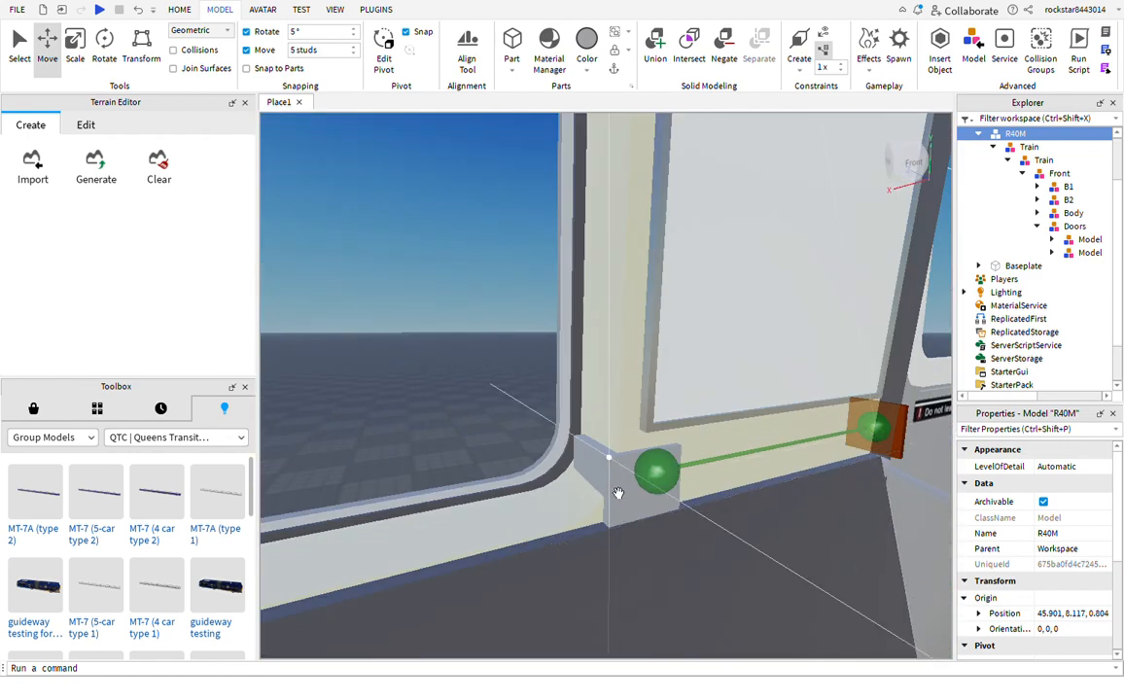
Try setting the Transparency of both LMotors parts to 1, and undo the change
{"action": "left_click", "coordinate": [620, 489]}
{"action": "key", "text": "f"}
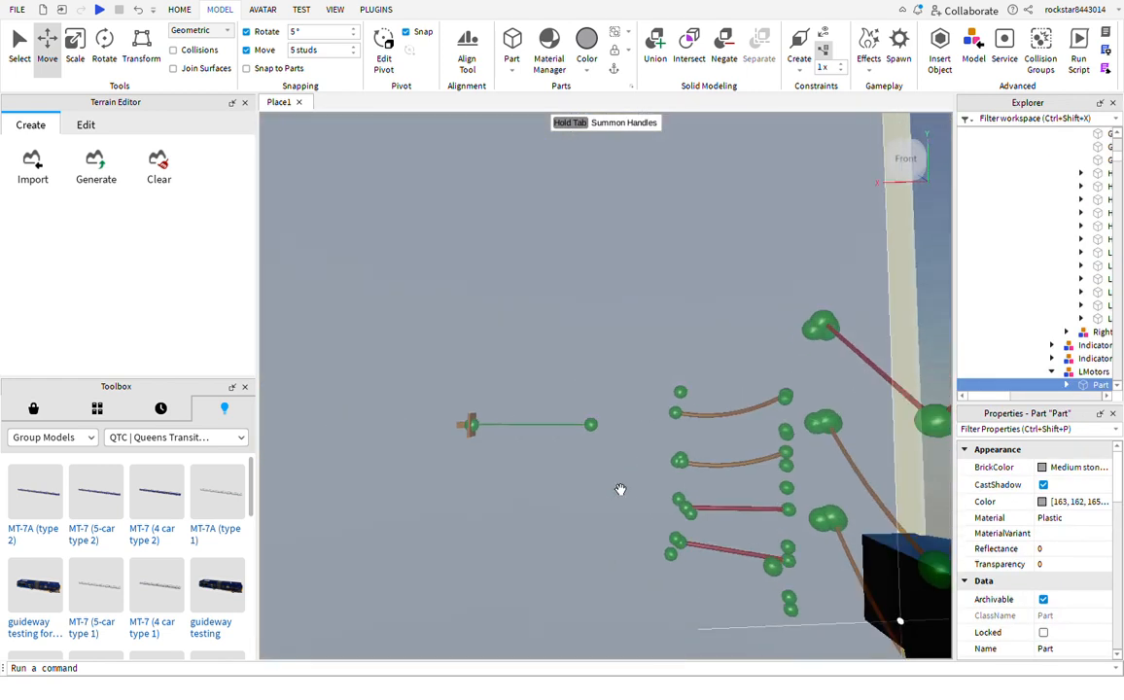
{"action": "left_click", "coordinate": [648, 532], "text": "ctrl"}
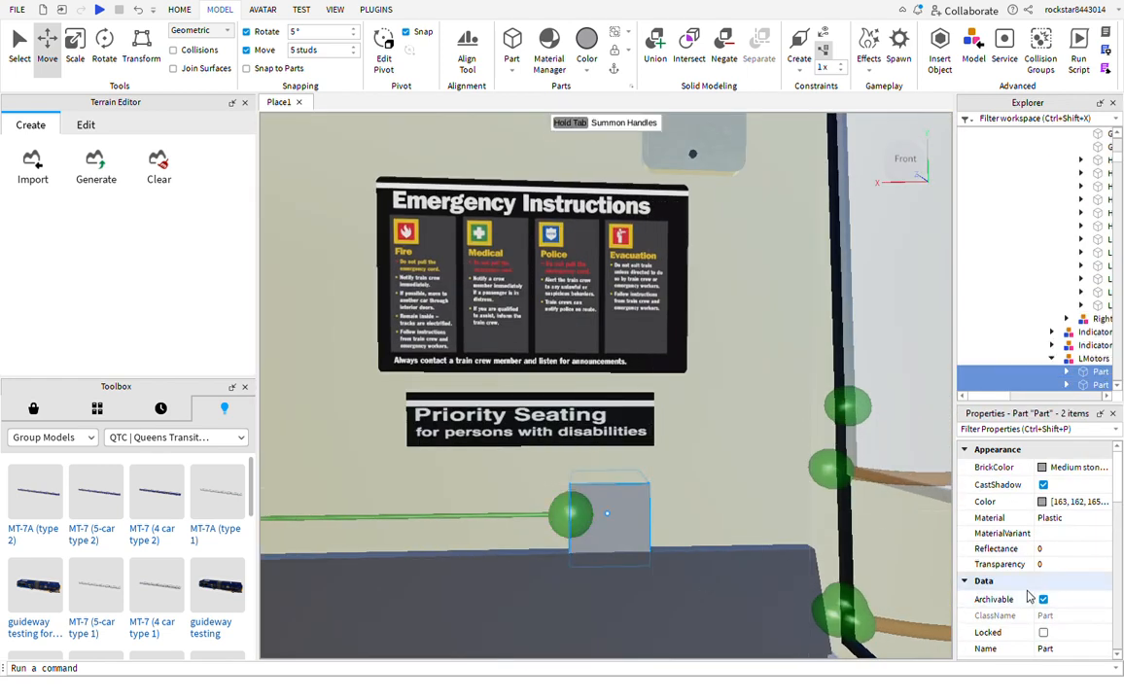
{"action": "scroll", "coordinate": [1031, 590], "scroll_direction": "down", "scroll_amount": 1}
{"action": "left_click", "coordinate": [1063, 530]}
{"action": "type", "text": "1"}
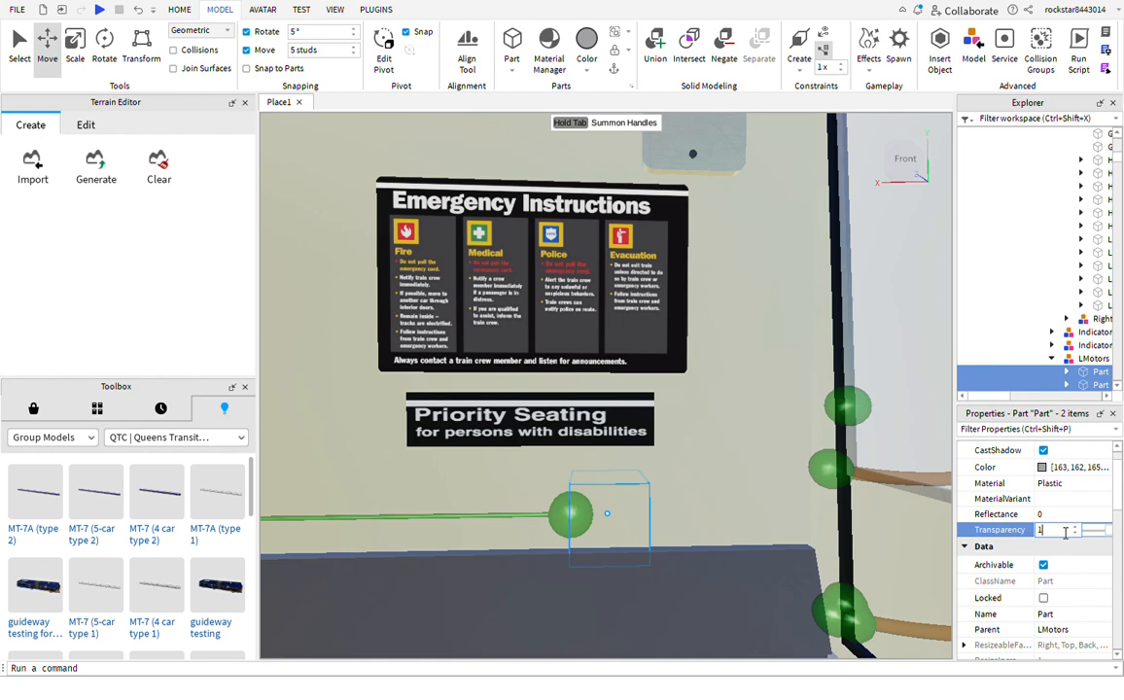
{"action": "key", "text": "ctrl+z"}
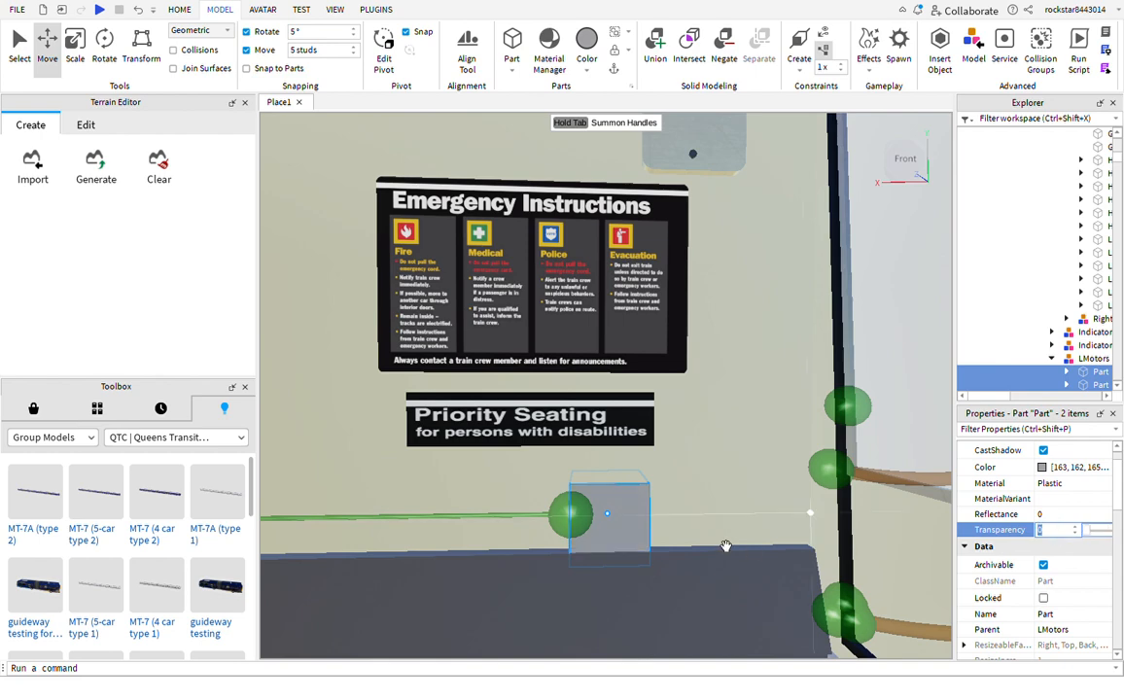
Set the Transparency of both LMotors parts to 1
{"action": "right_click_drag", "start_coordinate": [701, 535], "coordinate": [701, 535]}
{"action": "left_click", "coordinate": [1057, 519]}
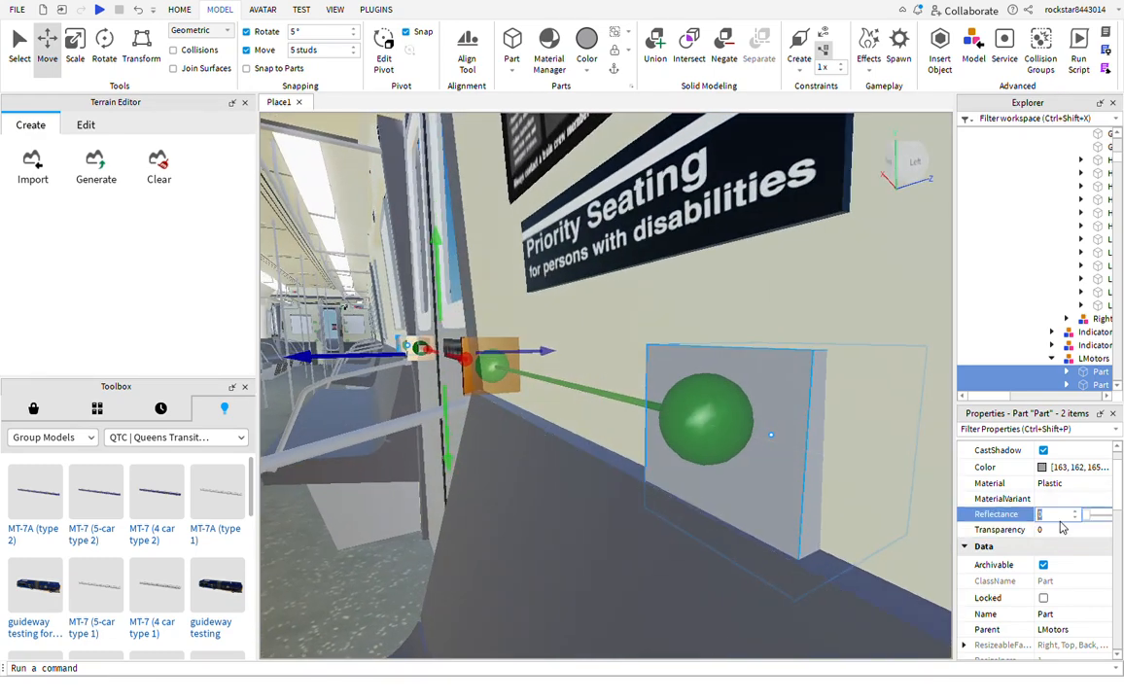
{"action": "left_click", "coordinate": [1062, 529]}
{"action": "type", "text": "1"}
{"action": "key", "text": "Return"}
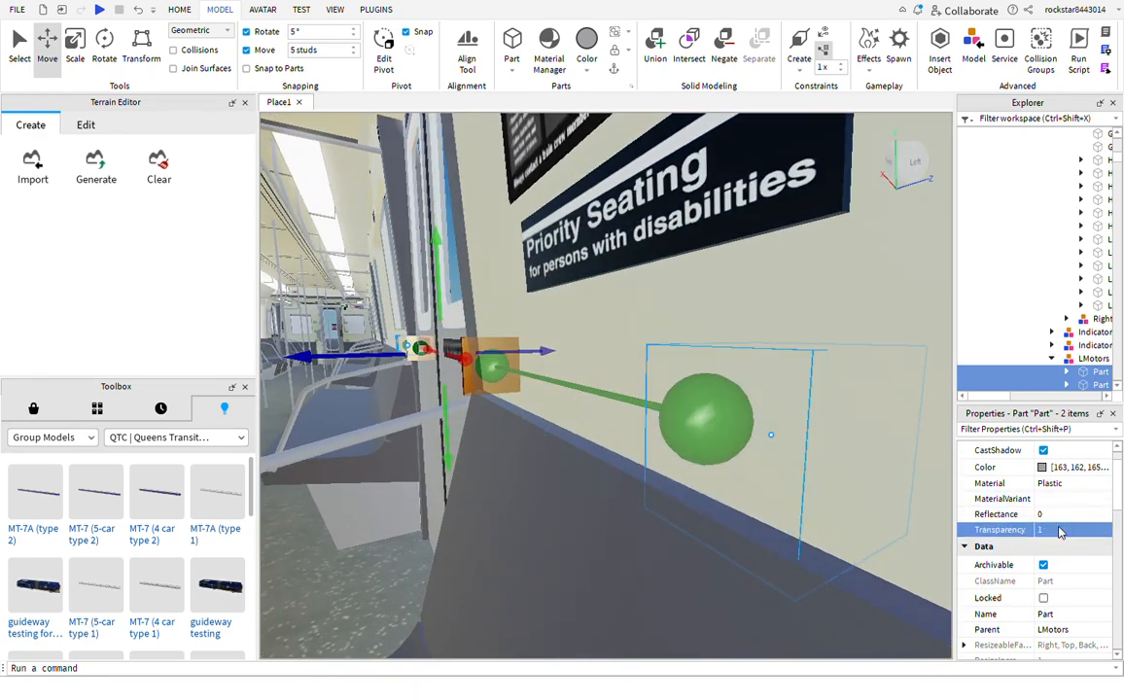
Open the TrainSystem script inside the cab's VehicleSeat and go to its Doors section
{"action": "left_click", "coordinate": [768, 566]}
{"action": "right_click_drag", "start_coordinate": [768, 566], "coordinate": [758, 568]}
{"action": "key", "text": "w"}
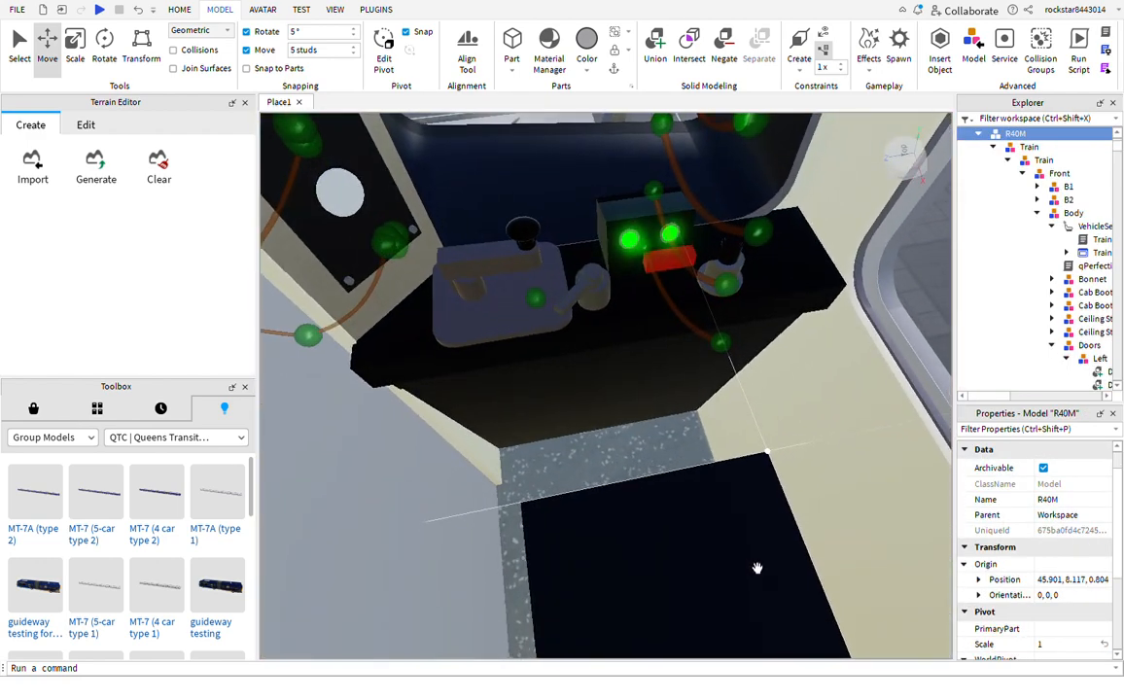
{"action": "left_click", "coordinate": [758, 568]}
{"action": "double_click", "coordinate": [1082, 240]}
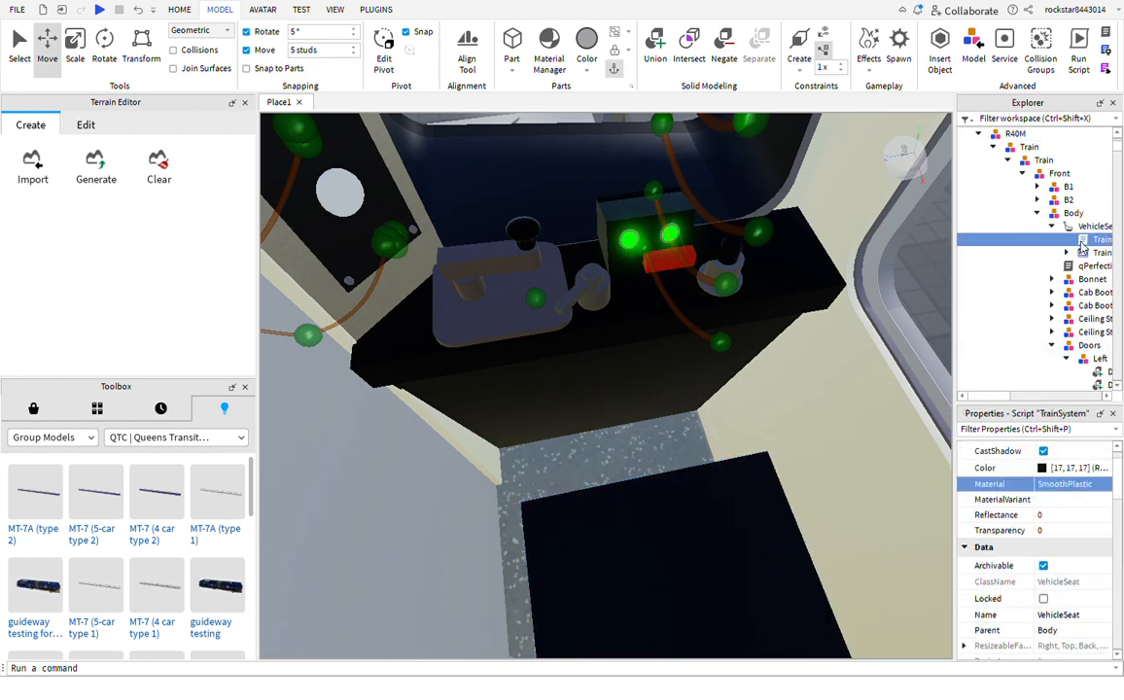
{"action": "scroll", "coordinate": [614, 293], "scroll_direction": "down", "scroll_amount": 12}
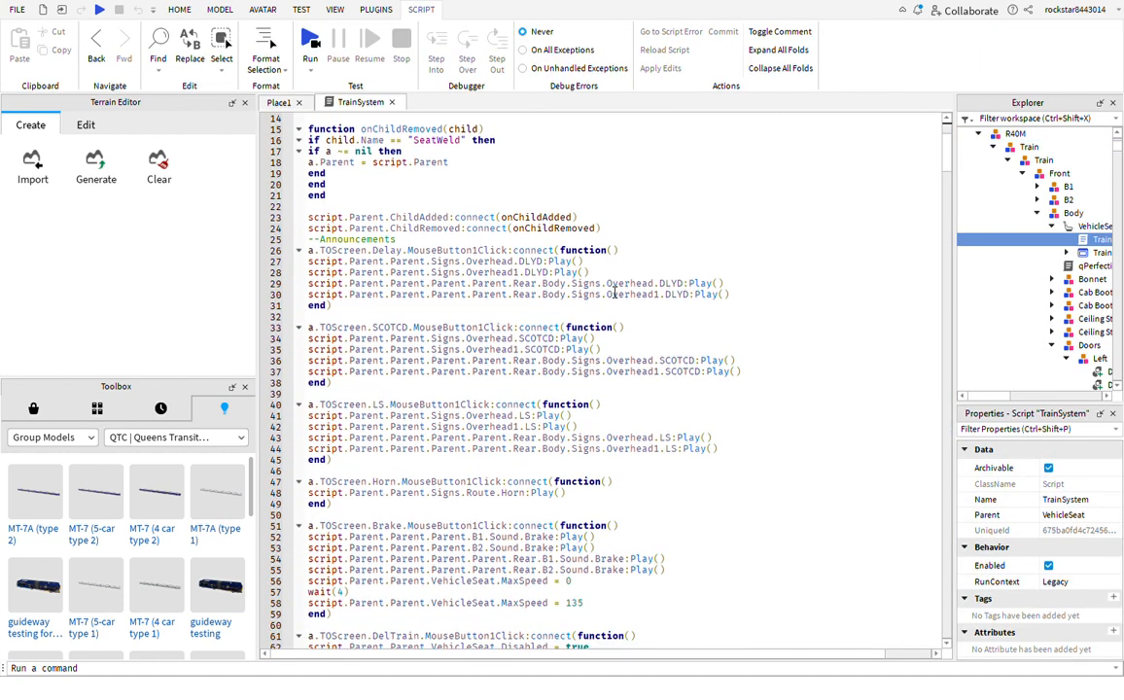
{"action": "scroll", "coordinate": [614, 293], "scroll_direction": "down", "scroll_amount": 2}
{"action": "scroll", "coordinate": [614, 293], "scroll_direction": "up", "scroll_amount": 7}
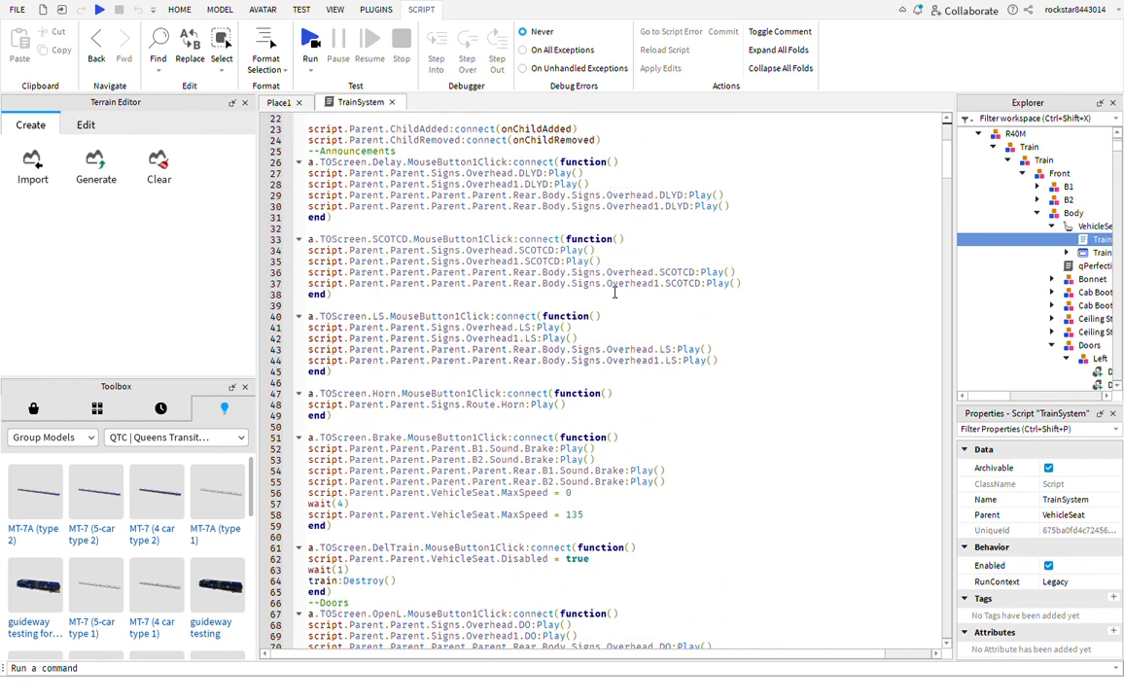
{"action": "scroll", "coordinate": [614, 292], "scroll_direction": "down", "scroll_amount": 10}
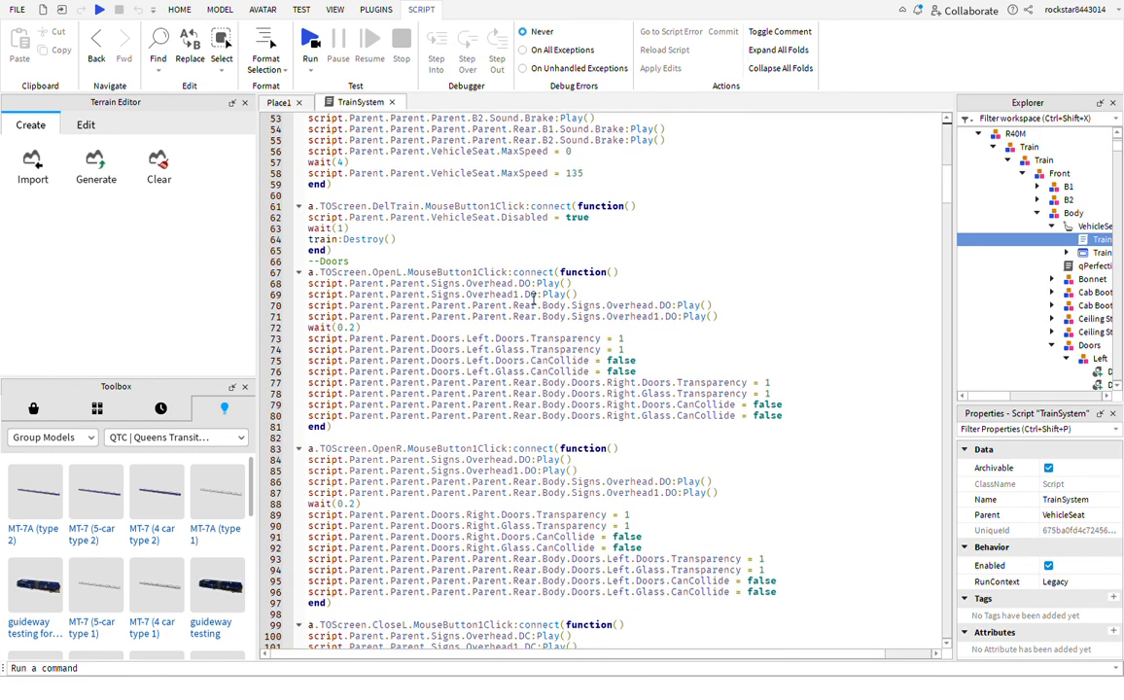
Comment out the sign sound lines, wait(0.2) and the Rear car's right-door lines in the OpenL function
{"action": "left_click_drag", "start_coordinate": [371, 330], "coordinate": [301, 289]}
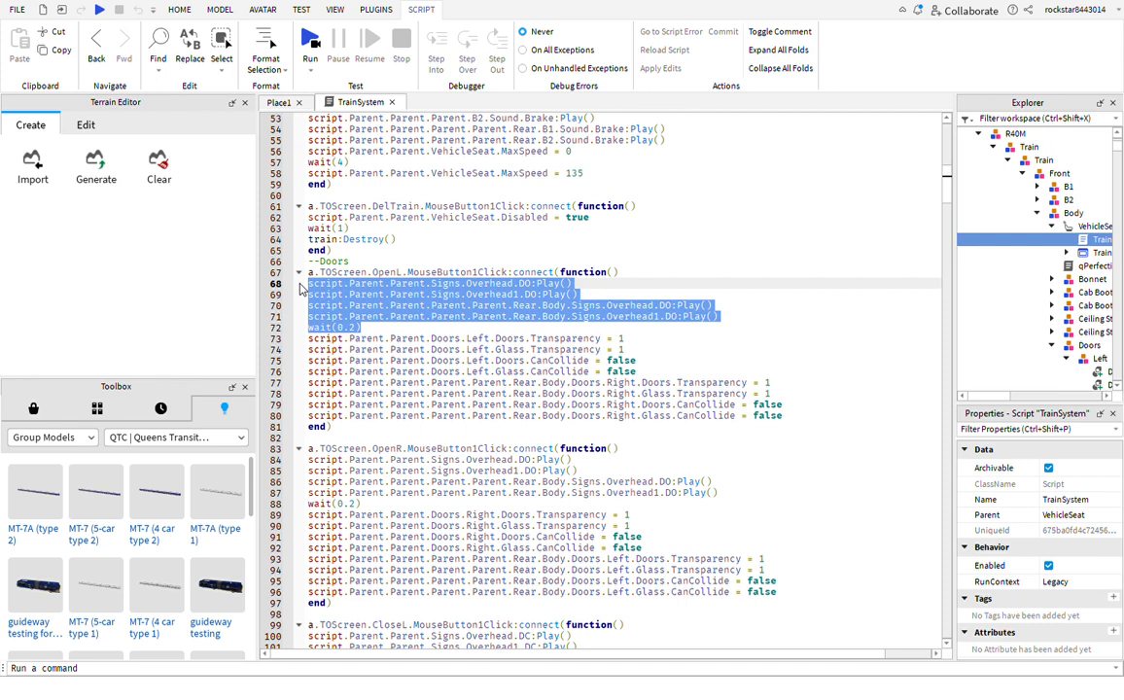
{"action": "key", "text": "ctrl+/"}
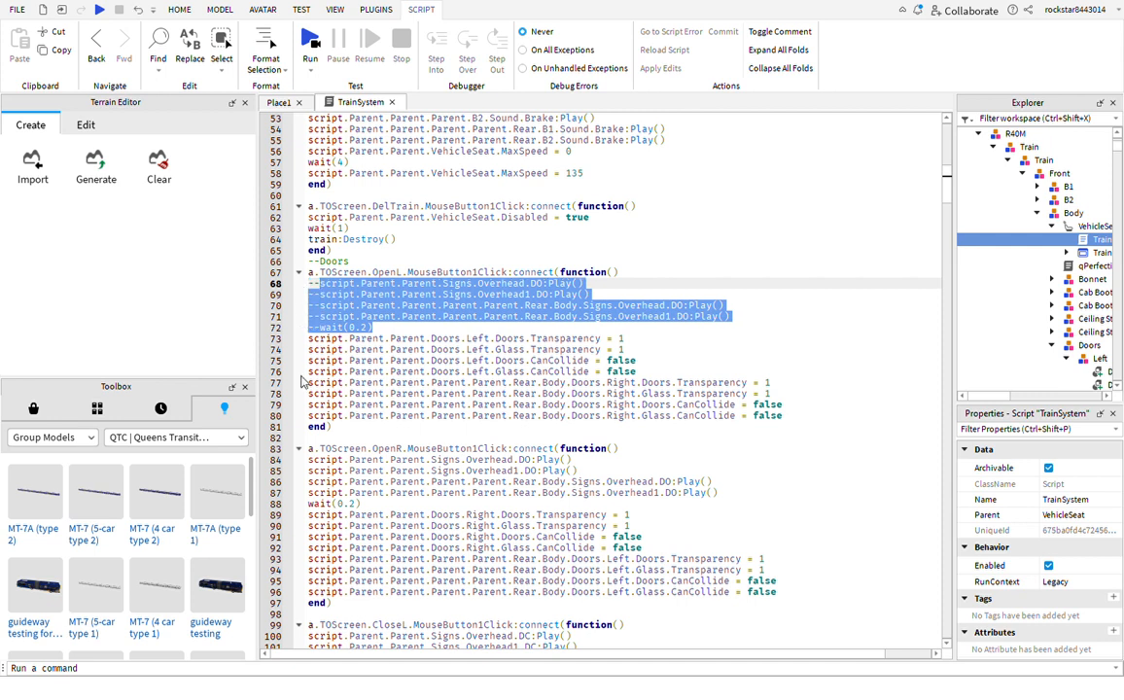
{"action": "left_click_drag", "start_coordinate": [307, 382], "coordinate": [793, 418]}
{"action": "key", "text": "ctrl+/"}
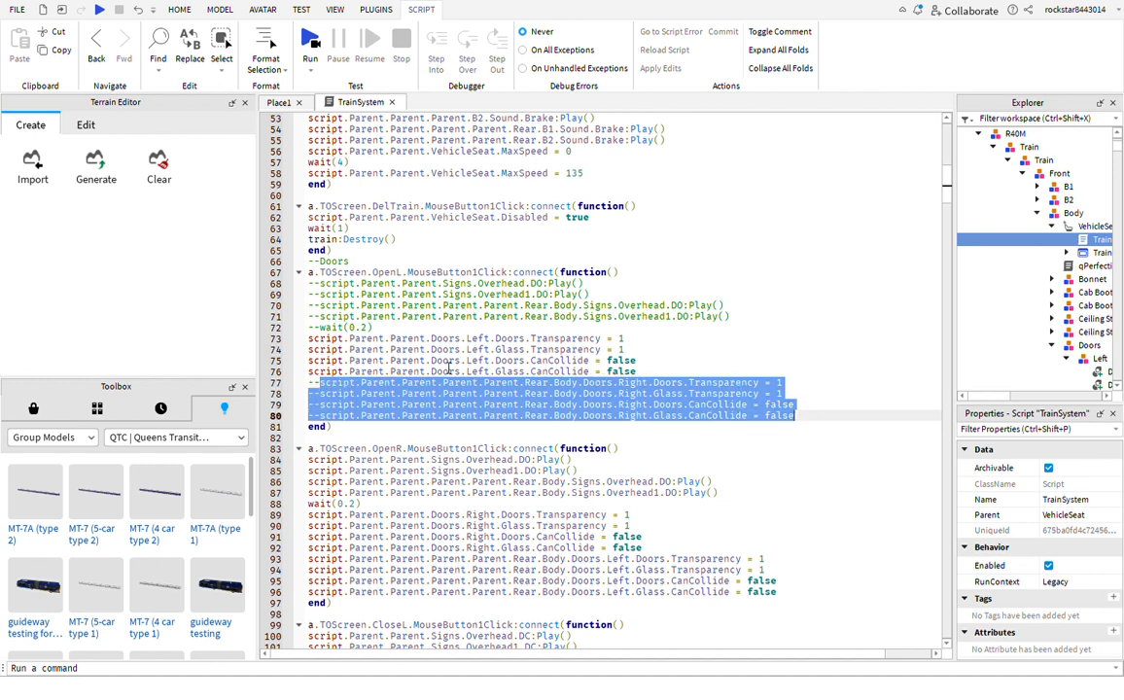
Replace the Doors.Left.Doors.Transparency assignment in OpenL with the start of a motor reference, script.Parent.Parent.LMotors
{"action": "left_click_drag", "start_coordinate": [349, 338], "coordinate": [636, 343]}
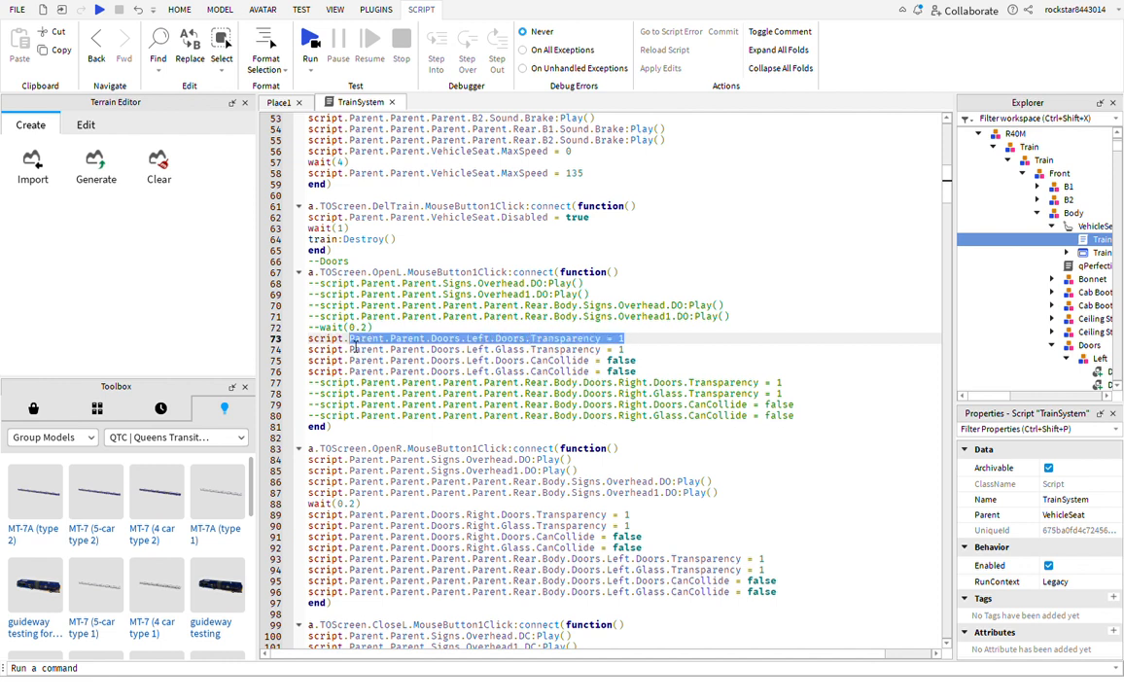
{"action": "left_click_drag", "start_coordinate": [371, 348], "coordinate": [442, 342]}
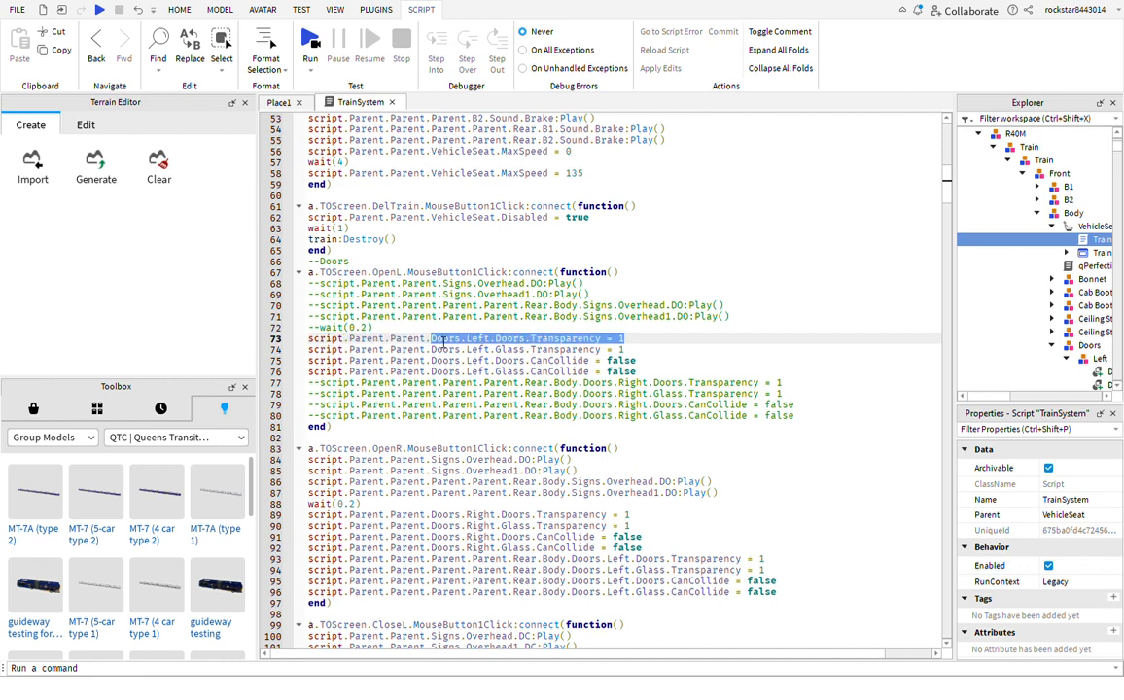
{"action": "type", "text": "Parent.Parent.Parent."}
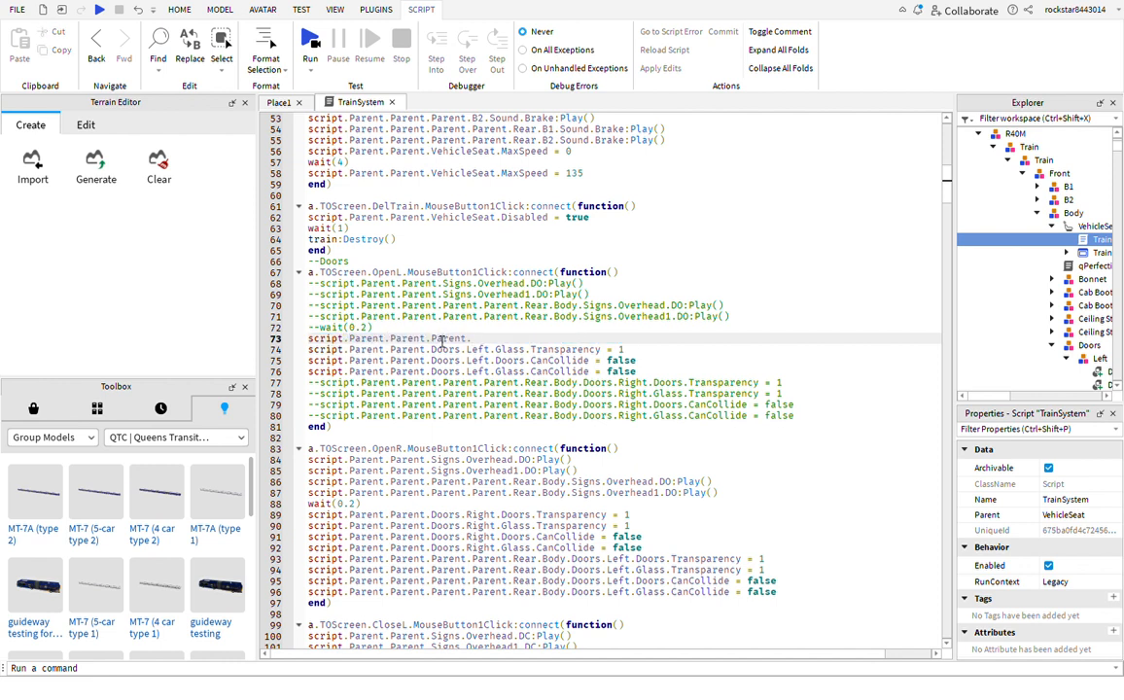
{"action": "key", "text": "BackSpace"}
{"action": "key", "text": "BackSpace"}
{"action": "key", "text": "BackSpace"}
{"action": "type", "text": "LMotors."}
Rename the second Part inside the LMotors model as Part1
{"action": "scroll", "coordinate": [1062, 307], "scroll_direction": "down", "scroll_amount": 4}
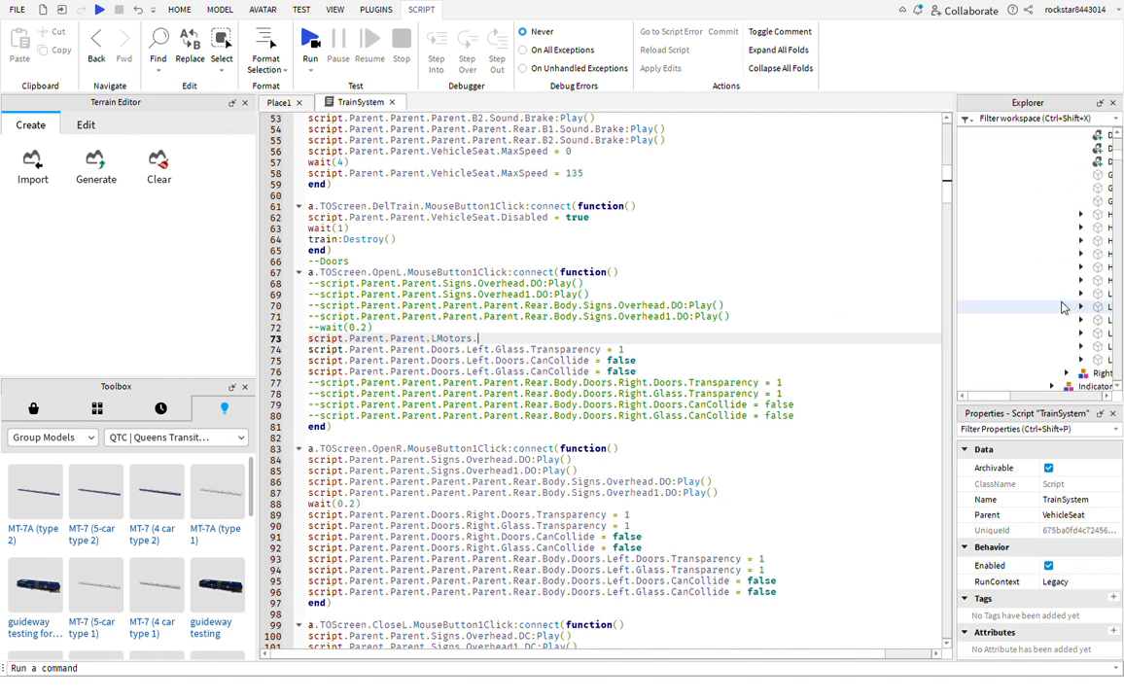
{"action": "left_click", "coordinate": [1052, 202]}
{"action": "scroll", "coordinate": [1052, 208], "scroll_direction": "up", "scroll_amount": 3}
{"action": "scroll", "coordinate": [1052, 209], "scroll_direction": "down", "scroll_amount": 2}
{"action": "left_click", "coordinate": [1096, 283]}
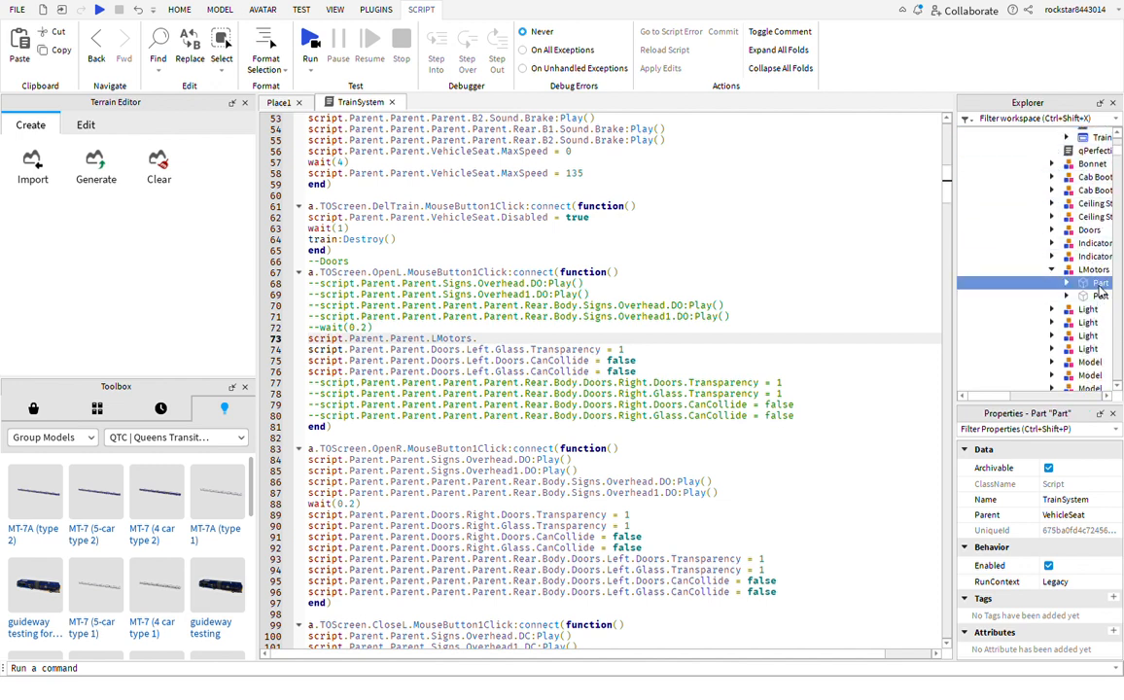
{"action": "left_click", "coordinate": [1099, 296]}
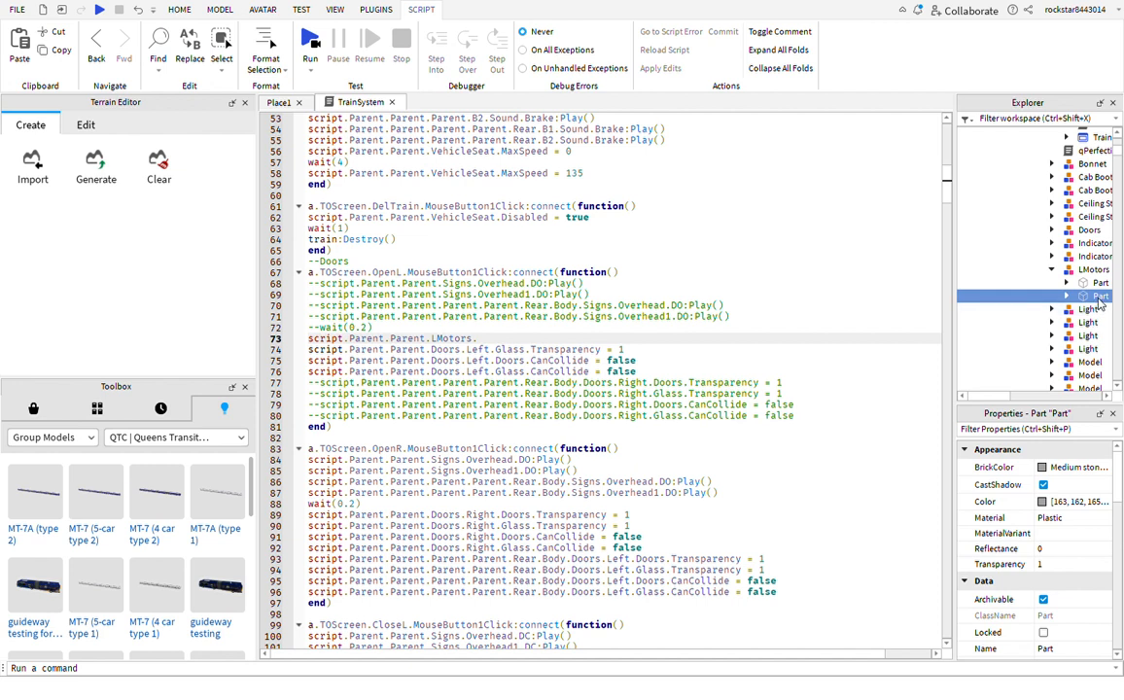
{"action": "left_click", "coordinate": [1100, 300]}
{"action": "type", "text": "1"}
{"action": "key", "text": "Return"}
Complete the LMotors line in OpenL with Part.PrismaticConstraint.TargetPosition = 0
{"action": "type", "text": "Part"}
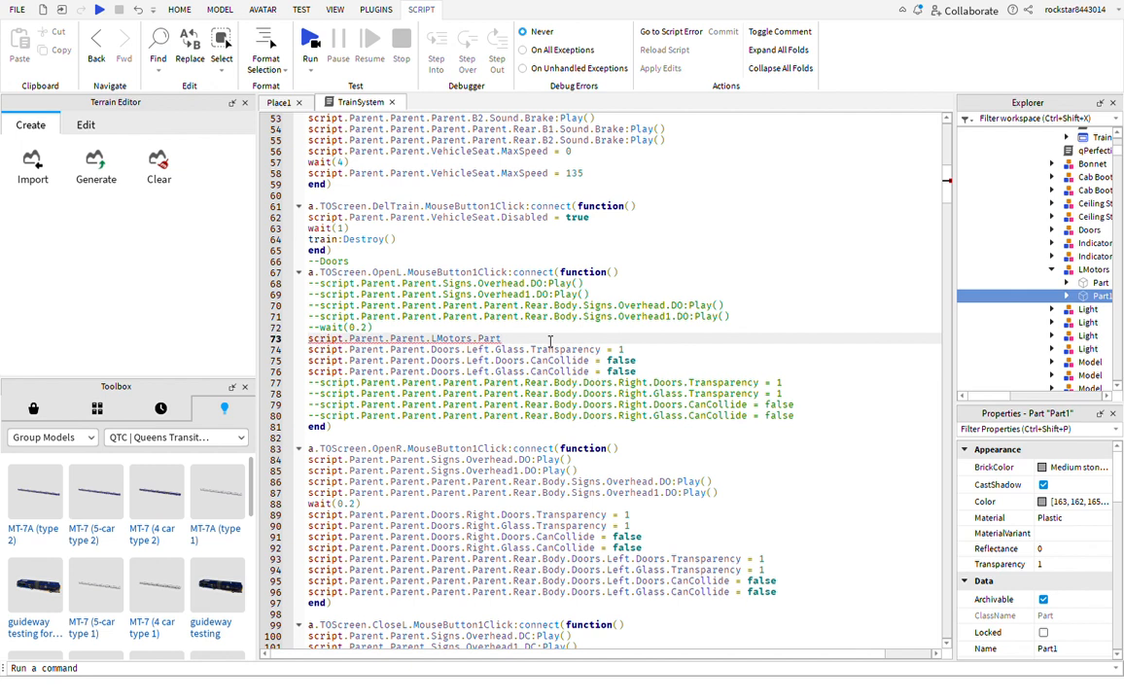
{"action": "type", "text": ".rpr"}
{"action": "key", "text": "Tab"}
{"action": "type", "text": "."}
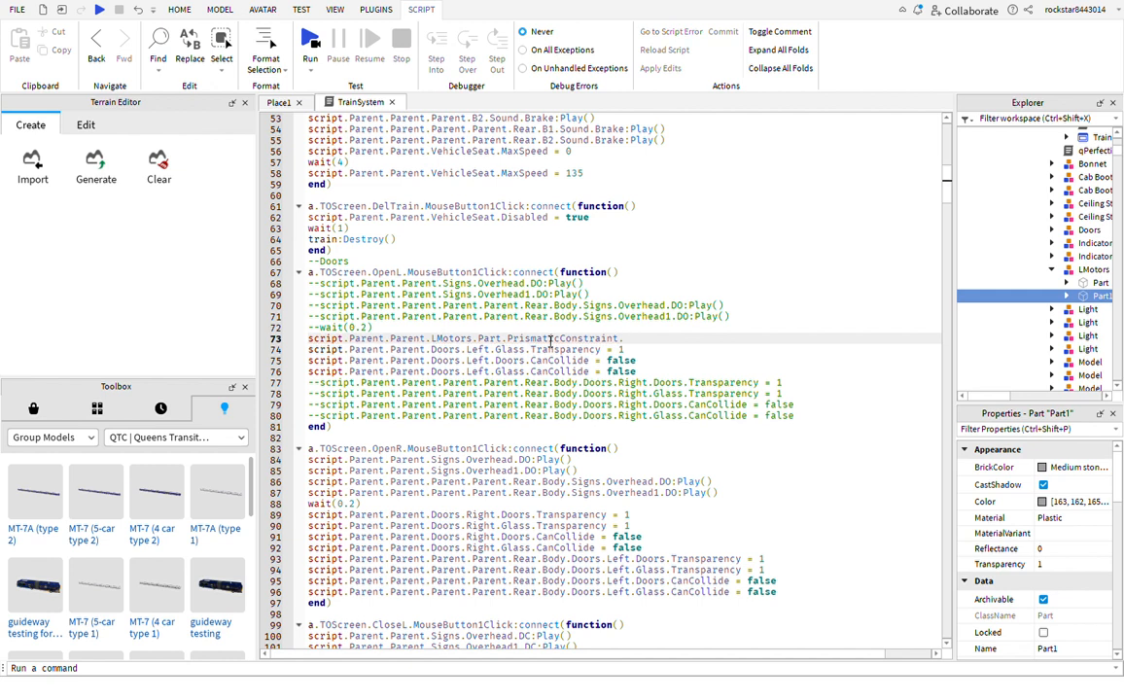
{"action": "type", "text": "TargetPosition"}
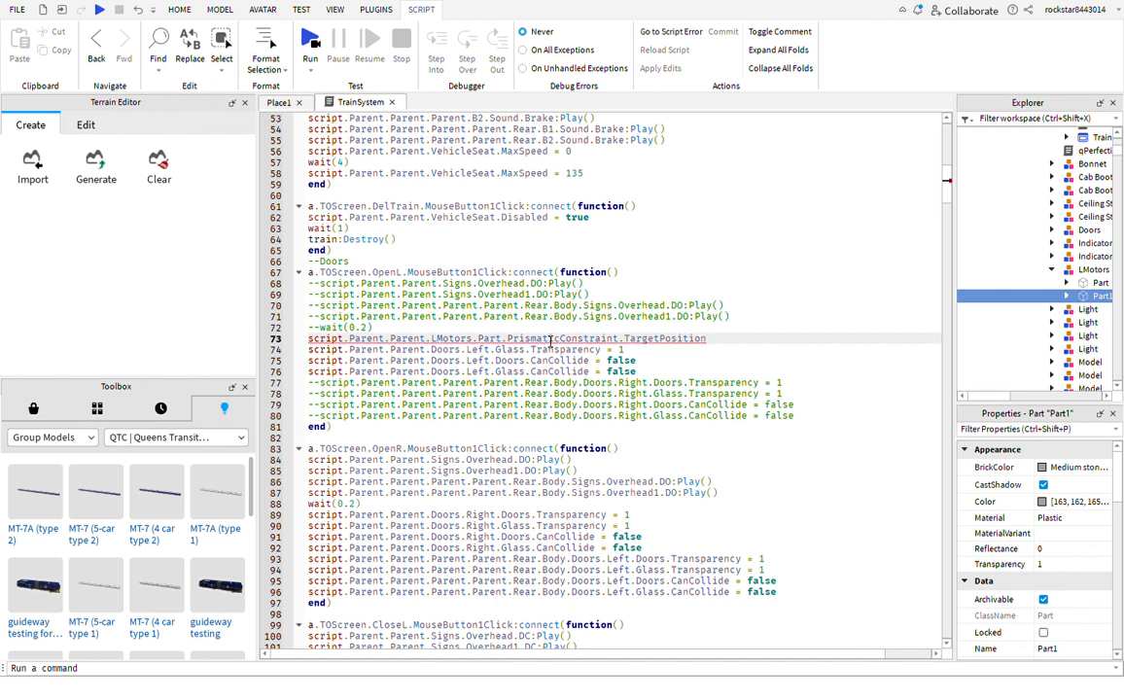
{"action": "type", "text": " = "}
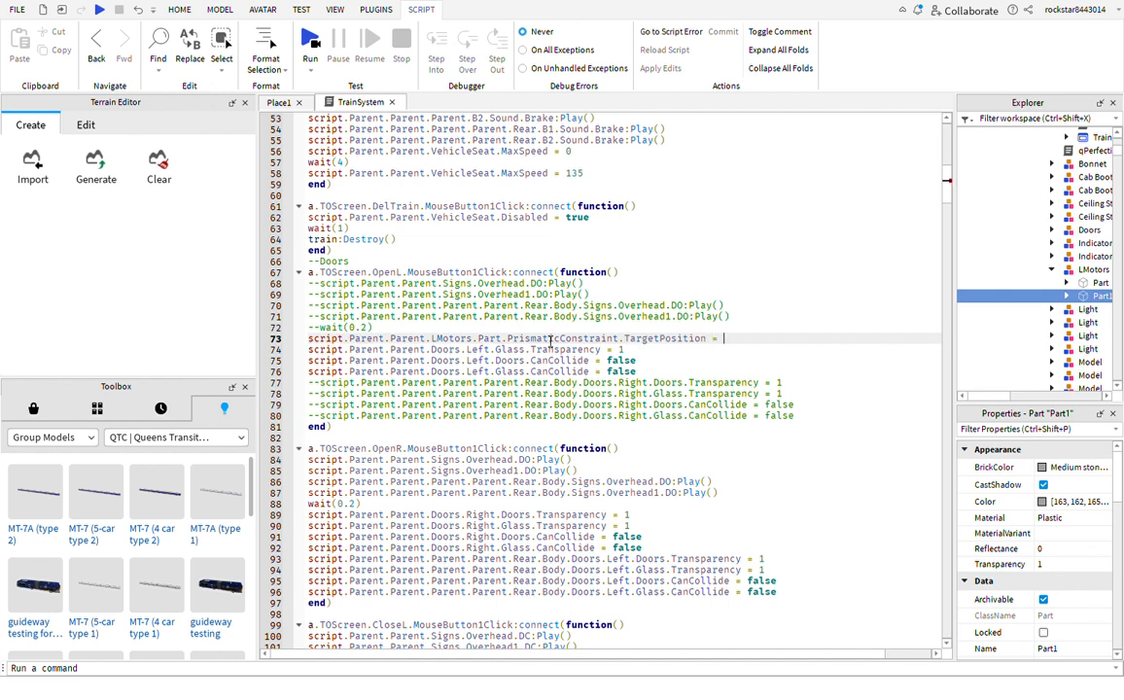
{"action": "type", "text": "0"}
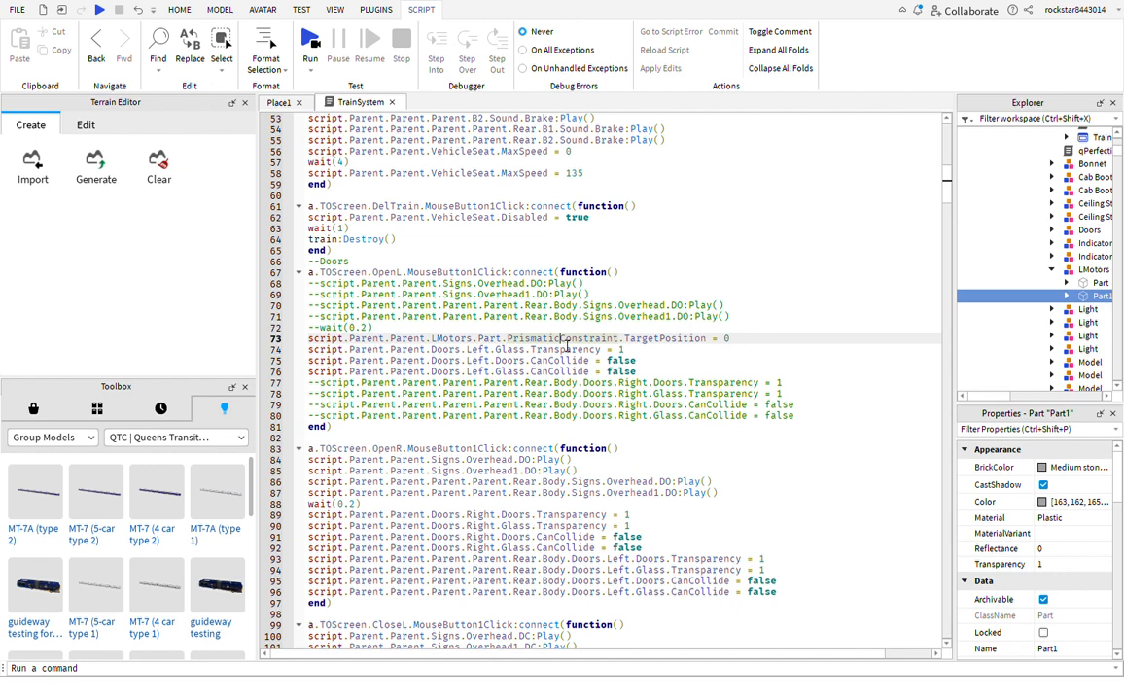
Replace the remaining Doors.Left lines in OpenL with a copy of the motor line that refers to Part1
{"action": "key", "text": "shift+Home"}
{"action": "key", "text": "ctrl+c"}
{"action": "triple_click", "coordinate": [567, 349]}
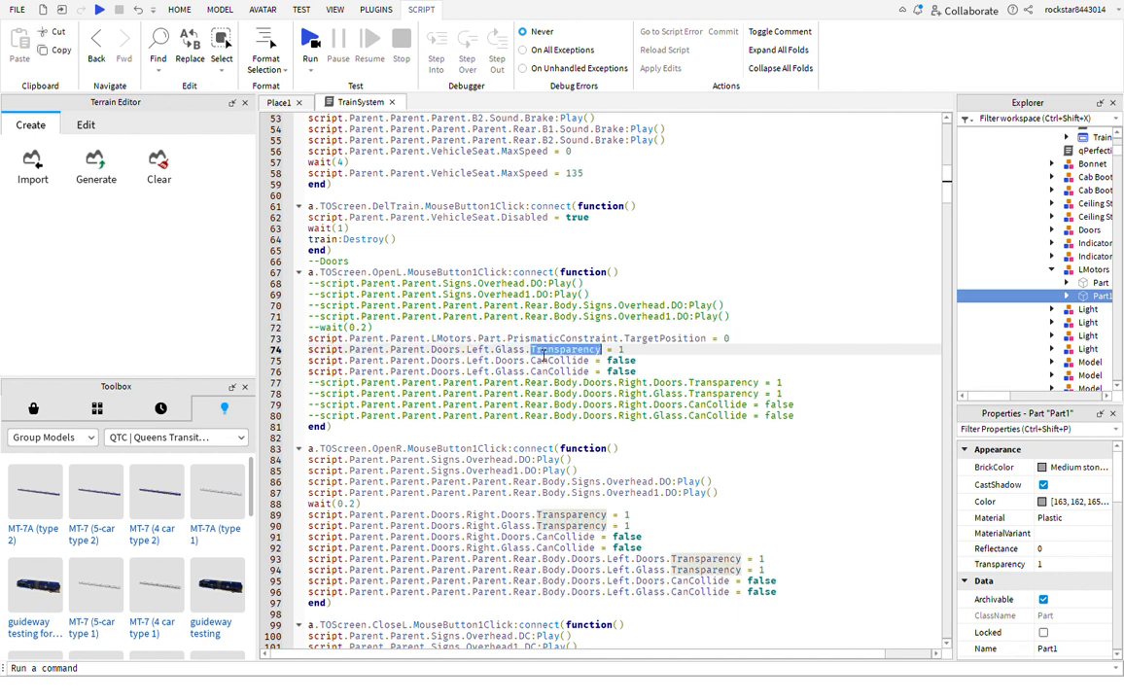
{"action": "left_click_drag", "start_coordinate": [642, 372], "coordinate": [304, 352]}
{"action": "key", "text": "ctrl+v"}
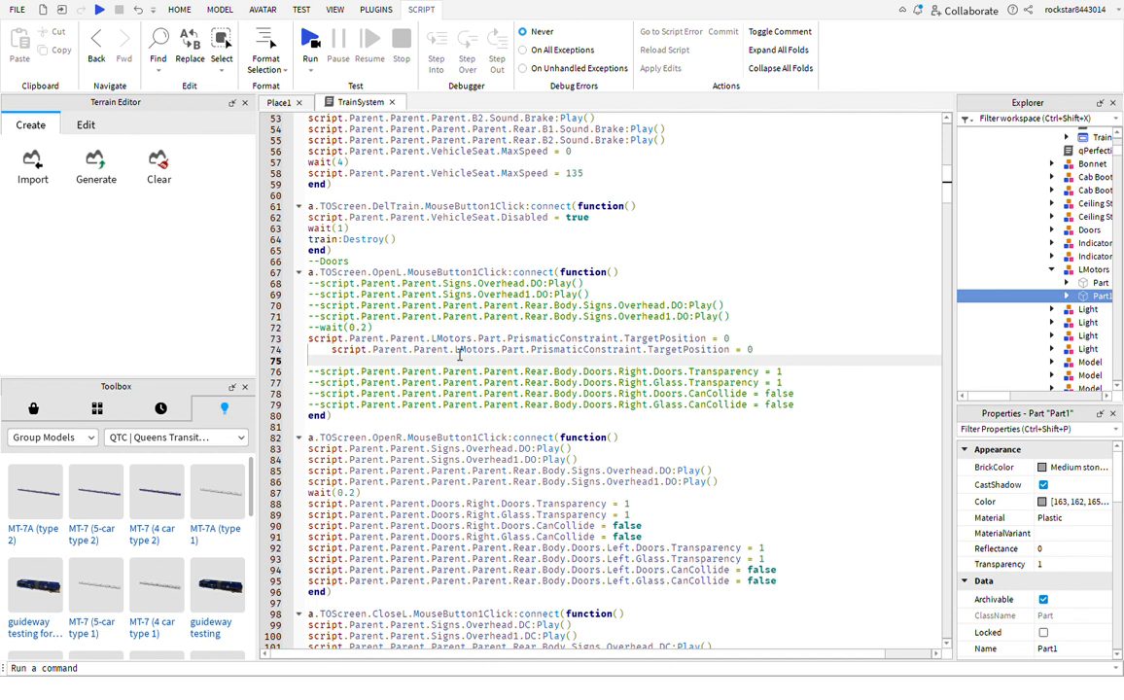
{"action": "key", "text": "BackSpace"}
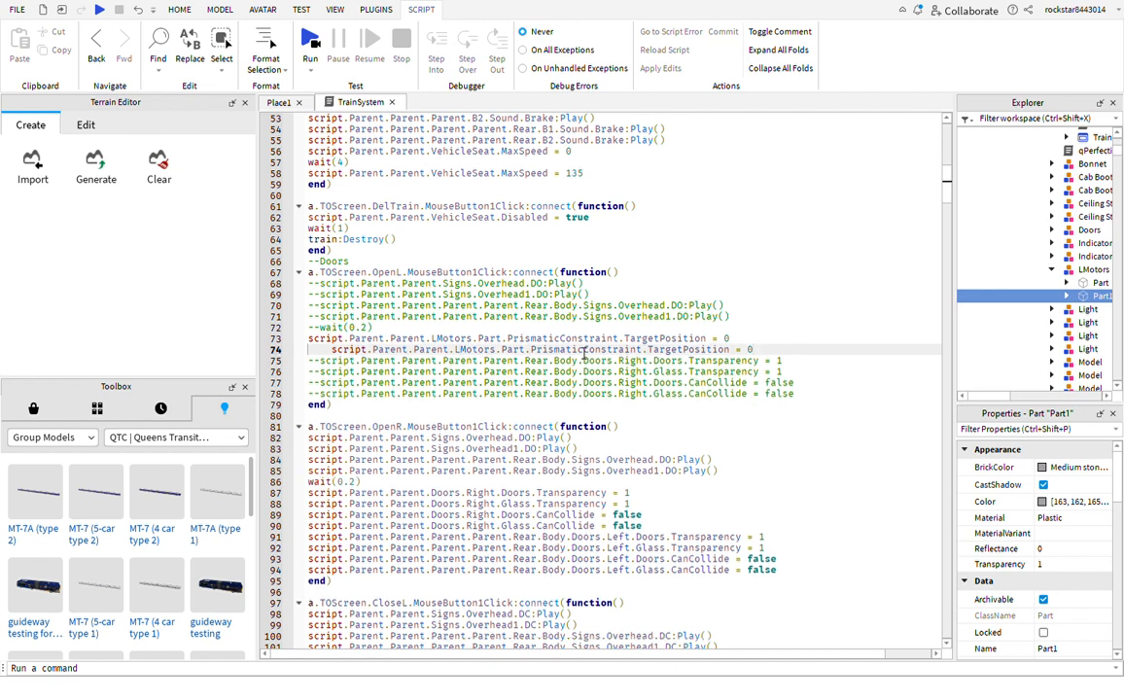
{"action": "left_click", "coordinate": [532, 349]}
{"action": "type", "text": "1"}
Auto-format the TrainSystem script so its function bodies are indented
{"action": "left_click", "coordinate": [591, 305]}
{"action": "left_click", "coordinate": [598, 294]}
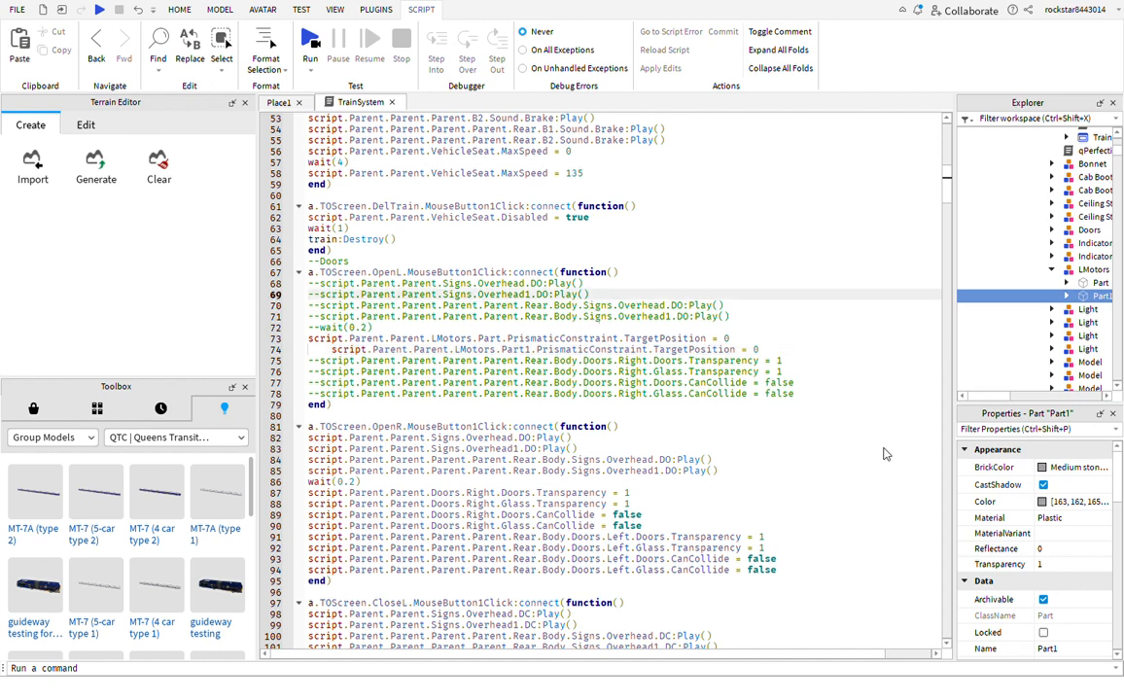
{"action": "key", "text": "alt+shift+f"}
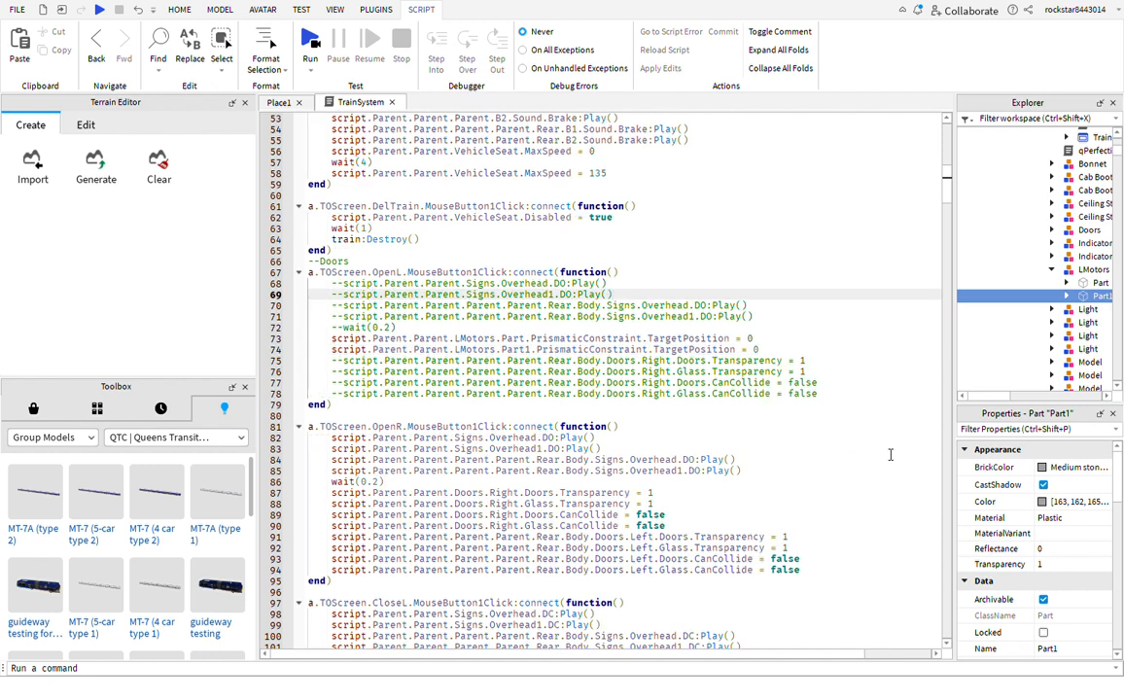
{"action": "left_click", "coordinate": [613, 409]}
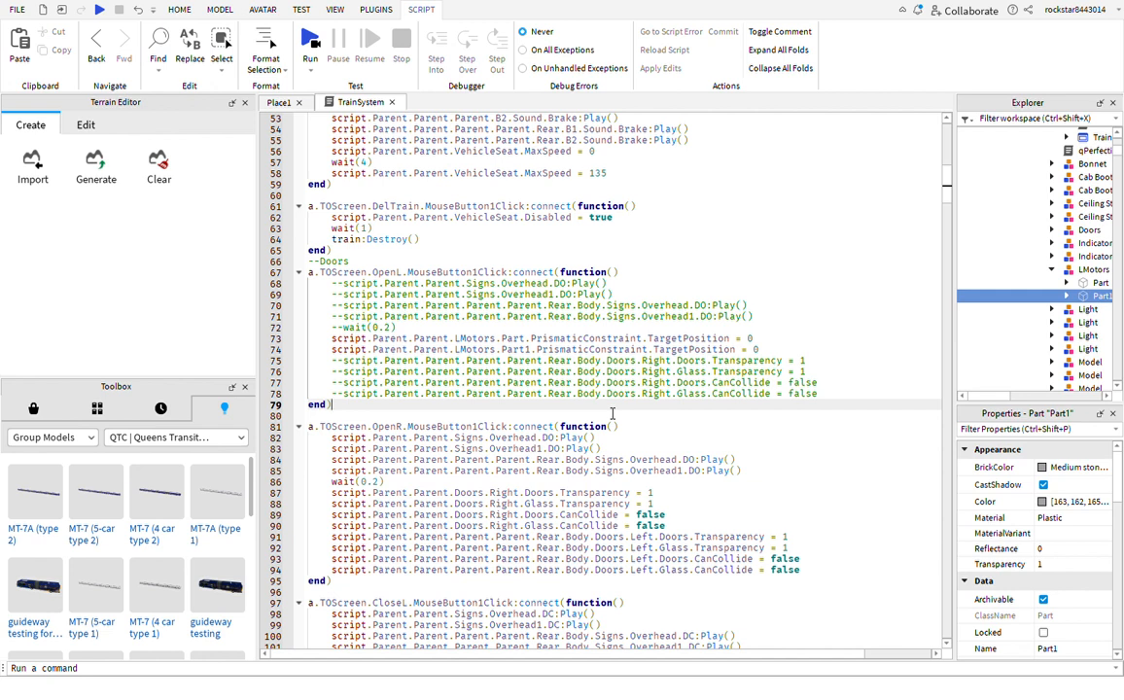
Copy OpenL's two LMotors lines and comment out the sign sound lines and wait(2.4) in the CloseL function
{"action": "left_click_drag", "start_coordinate": [759, 349], "coordinate": [322, 351]}
{"action": "key", "text": "ctrl+c"}
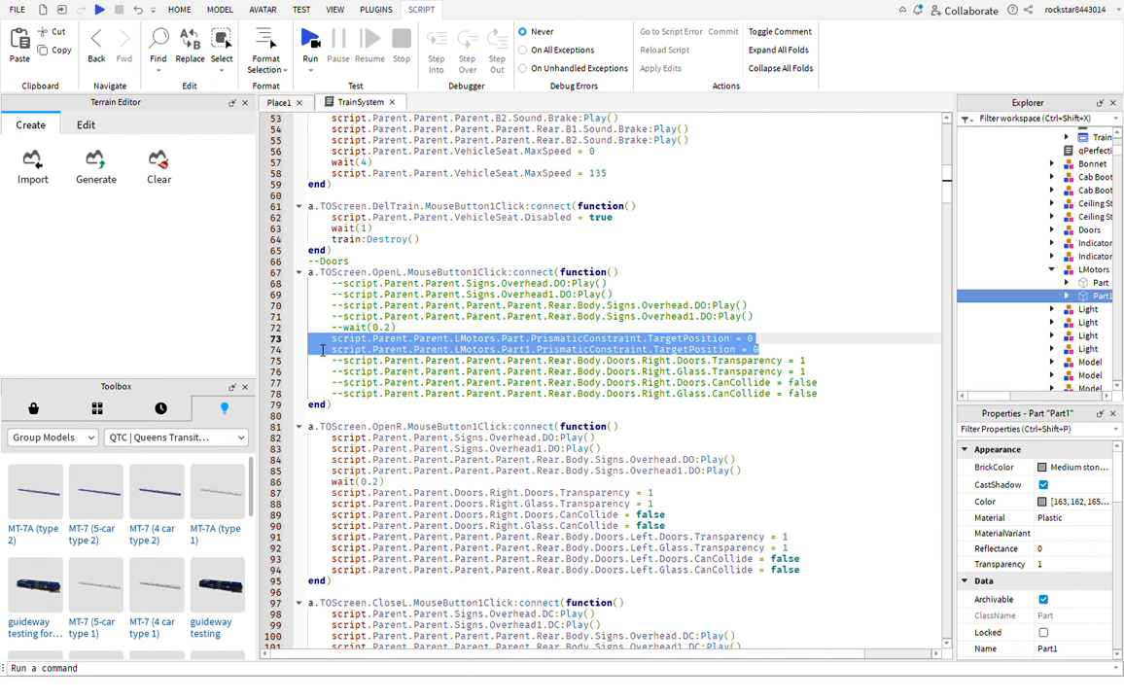
{"action": "scroll", "coordinate": [316, 341], "scroll_direction": "down", "scroll_amount": 5}
{"action": "left_click", "coordinate": [758, 491]}
{"action": "left_click_drag", "start_coordinate": [758, 491], "coordinate": [301, 450]}
{"action": "key", "text": "alt+c"}
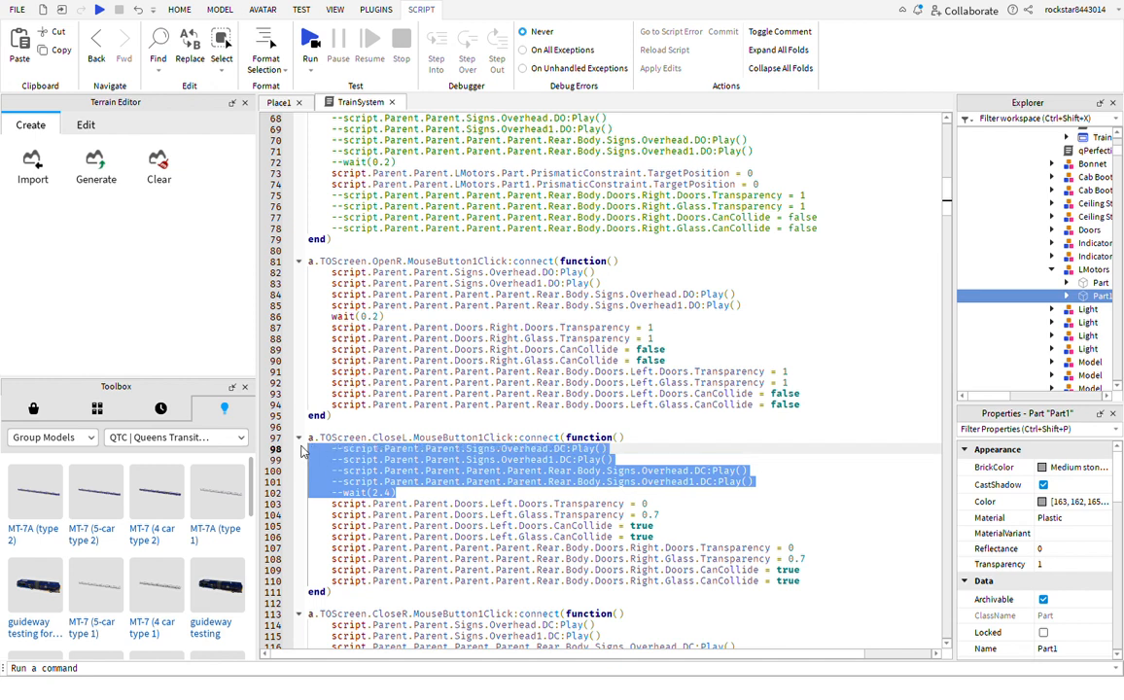
Replace CloseL's Doors.Left lines with the copied LMotors lines and comment out its Rear car right-door lines
{"action": "left_click_drag", "start_coordinate": [331, 503], "coordinate": [656, 537]}
{"action": "key", "text": "ctrl+v"}
{"action": "left_click_drag", "start_coordinate": [839, 576], "coordinate": [464, 547]}
{"action": "left_click_drag", "start_coordinate": [332, 526], "coordinate": [793, 562]}
{"action": "key", "text": "ctrl+slash"}
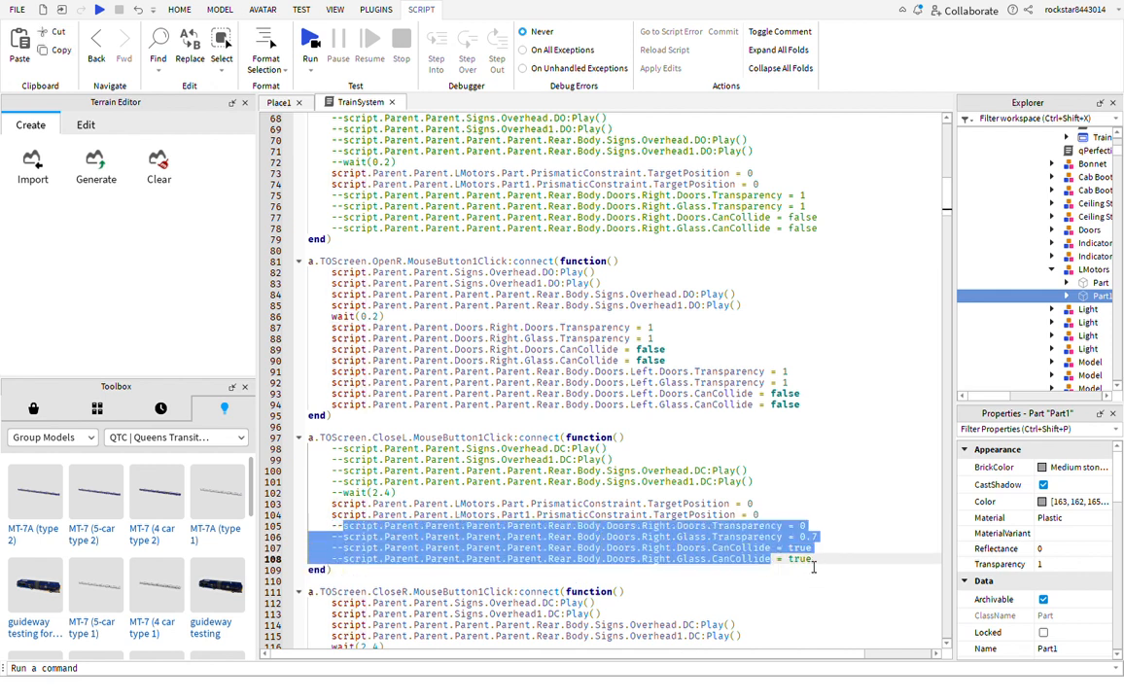
Check the servo TargetPosition of the PrismaticConstraint in both LMotors parts, Part and Part1
{"action": "left_click", "coordinate": [768, 509]}
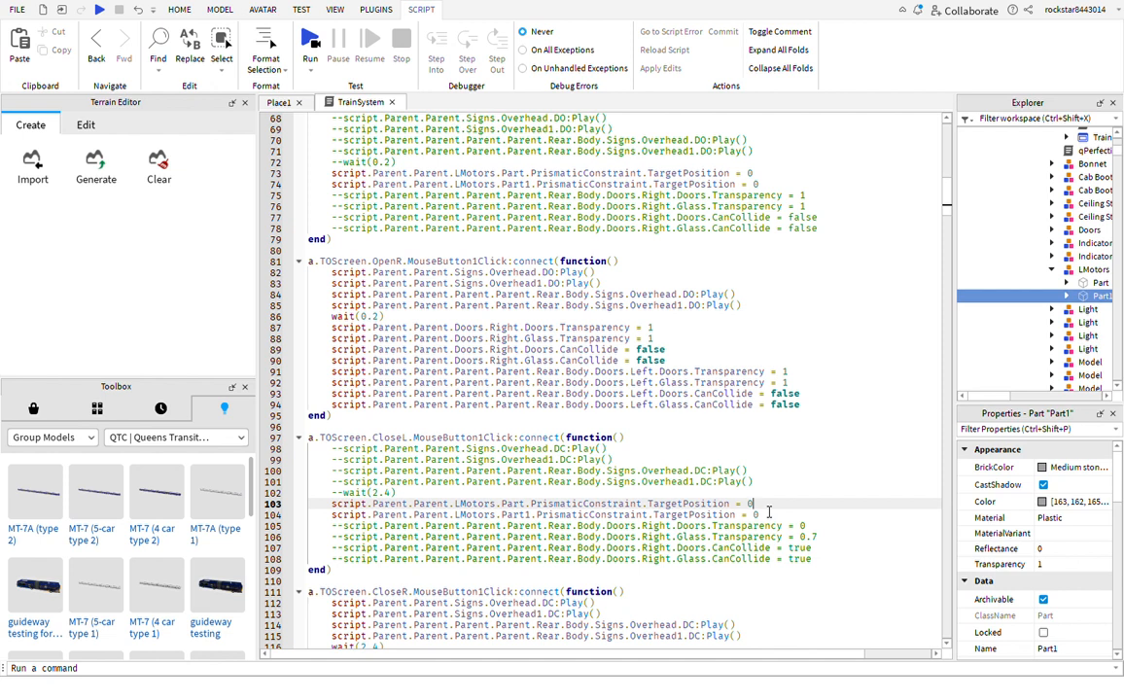
{"action": "left_click", "coordinate": [1067, 283]}
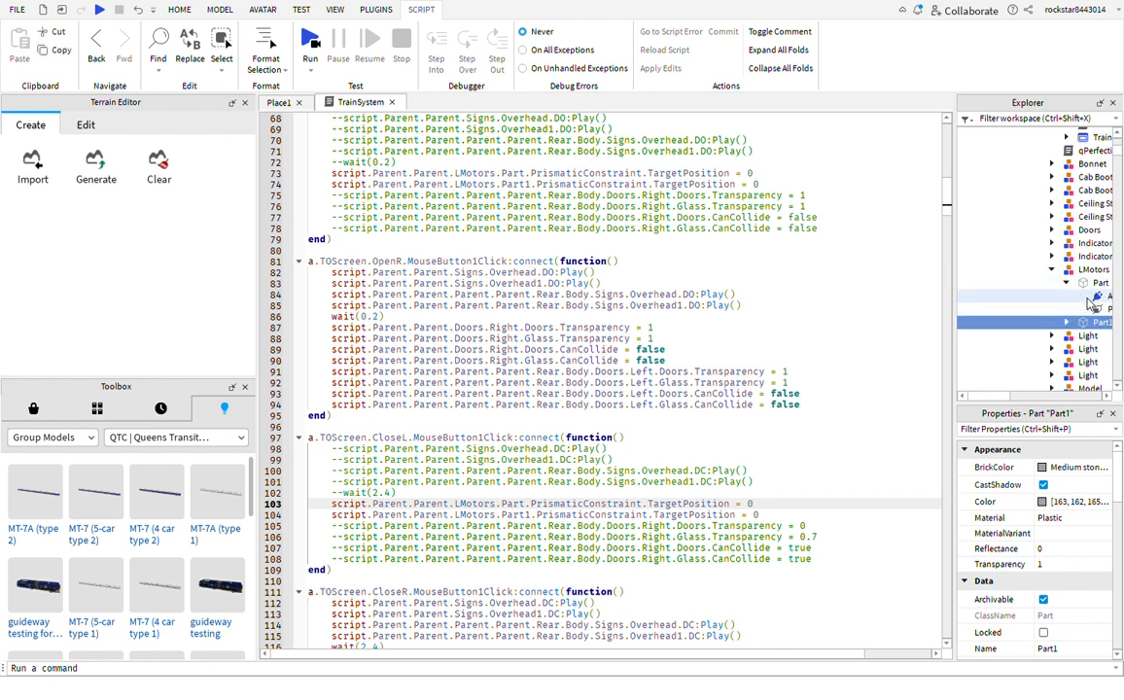
{"action": "left_click", "coordinate": [1098, 309]}
{"action": "scroll", "coordinate": [1081, 473], "scroll_direction": "down", "scroll_amount": 5}
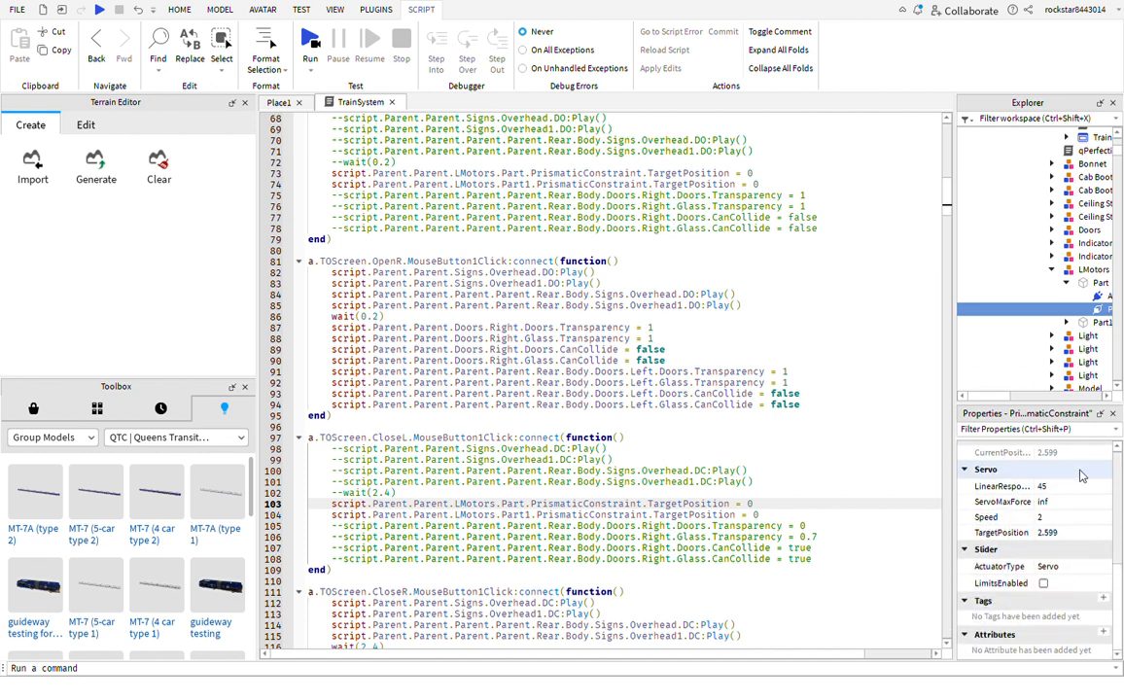
{"action": "scroll", "coordinate": [1081, 473], "scroll_direction": "up", "scroll_amount": 1}
{"action": "left_click", "coordinate": [1066, 322]}
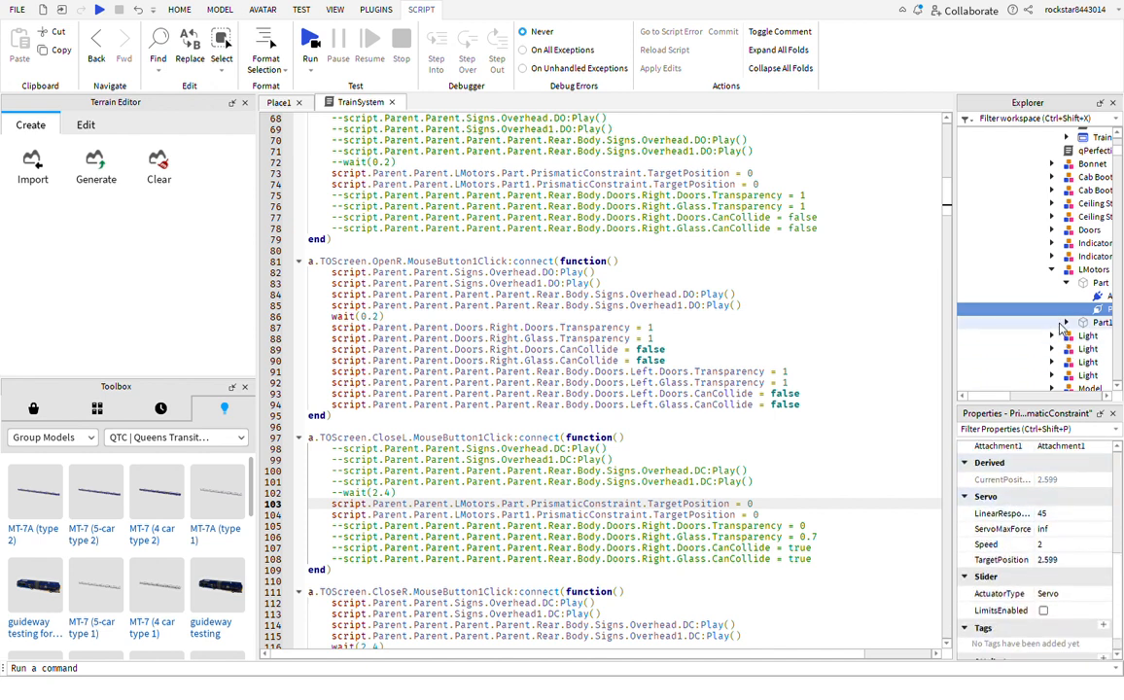
{"action": "left_click", "coordinate": [1098, 348]}
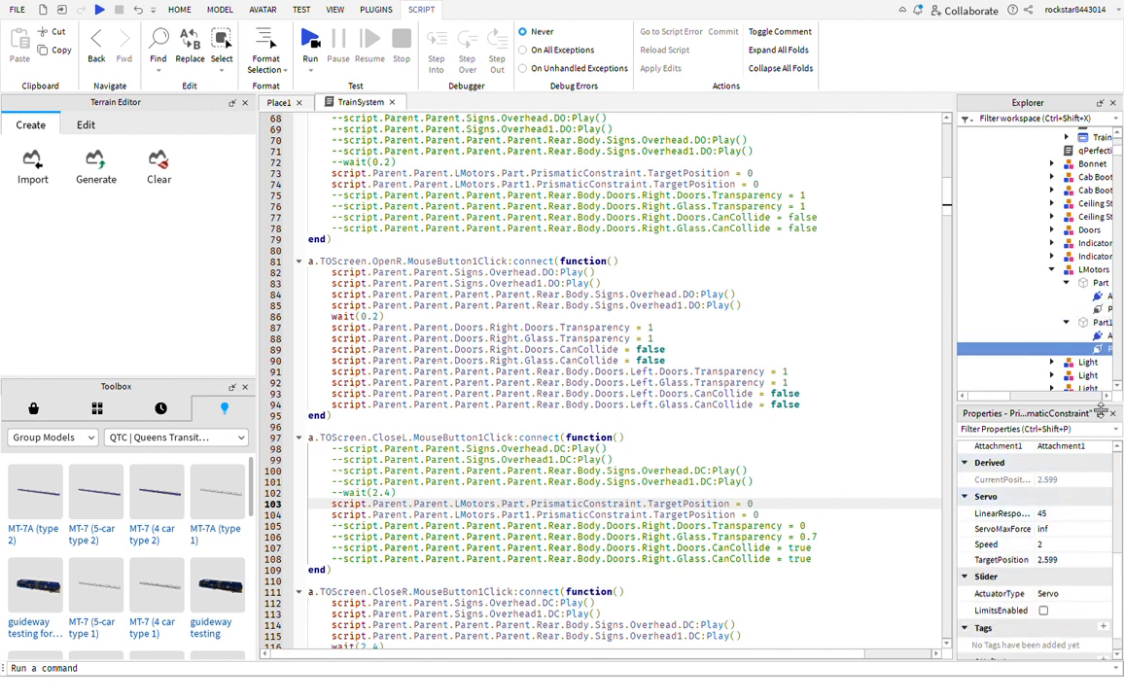
Set the TargetPosition of both LMotors lines in the CloseL function to 2.599, copied from the PrismaticConstraint's servo TargetPosition
{"action": "left_click", "coordinate": [1057, 560]}
{"action": "key", "text": "ctrl+c"}
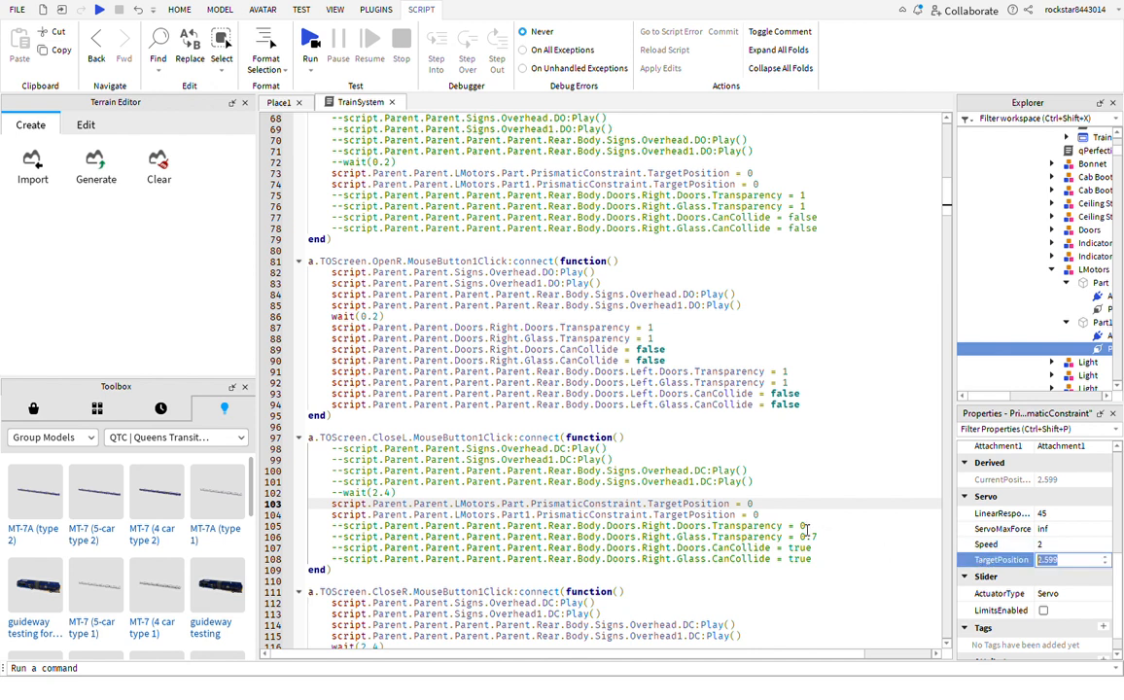
{"action": "left_click", "coordinate": [781, 507]}
{"action": "key", "text": "ctrl+v"}
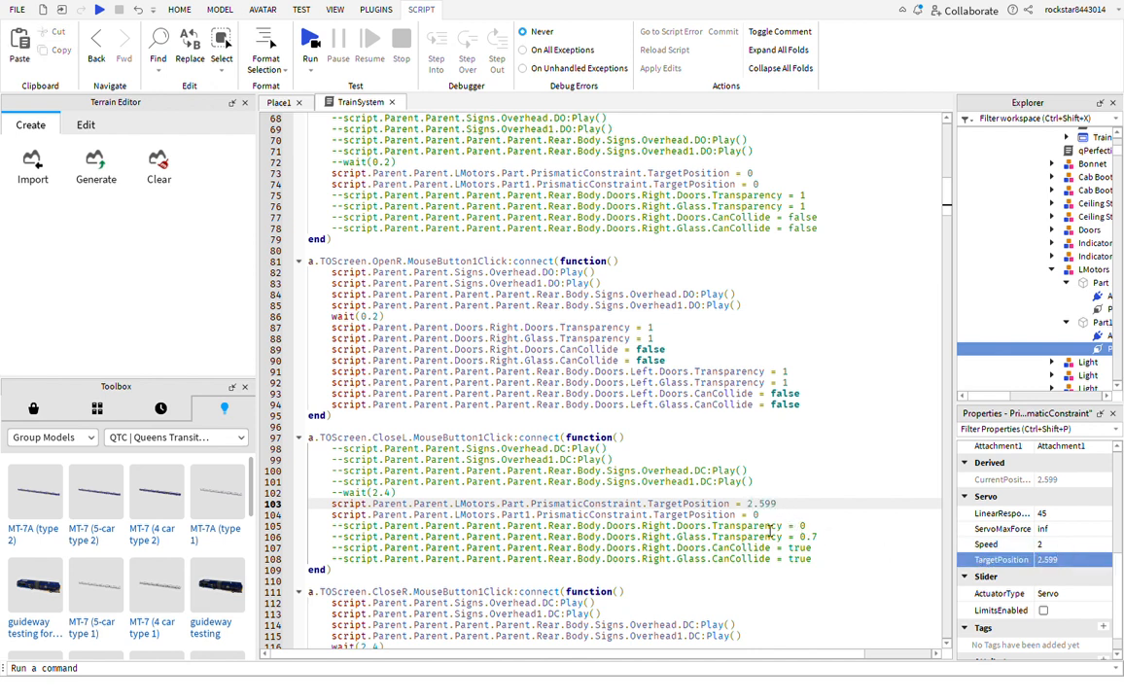
{"action": "left_click", "coordinate": [771, 516]}
{"action": "key", "text": "BackSpace"}
{"action": "key", "text": "ctrl+v"}
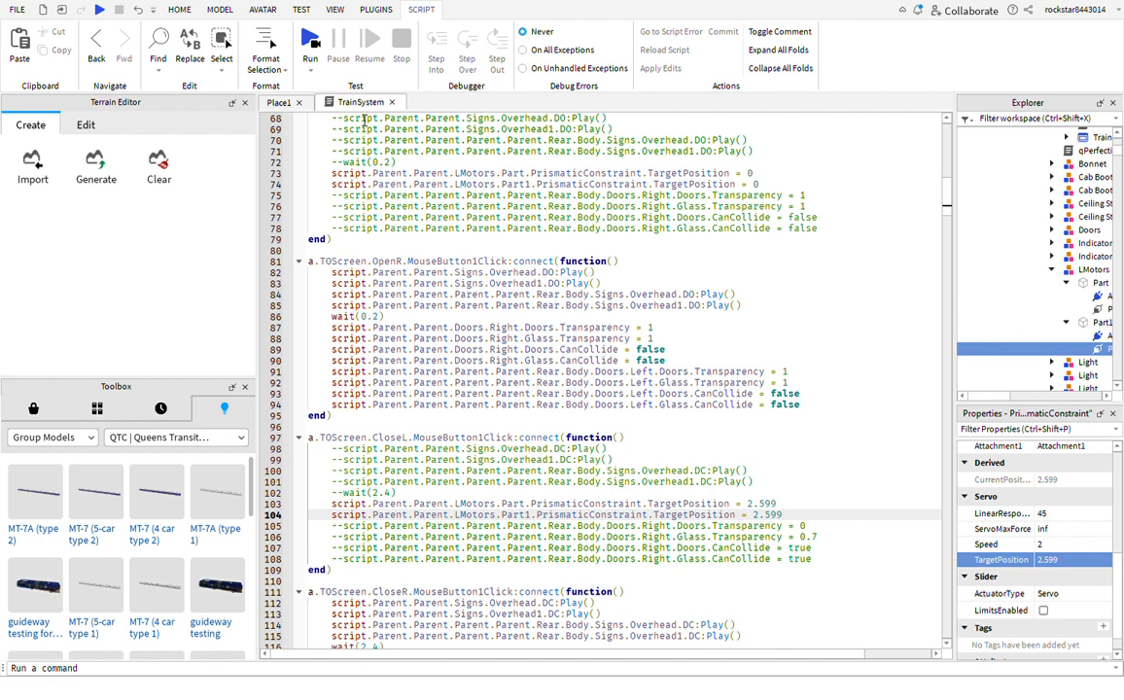
Start a playtest, take the R40M's controls with the character, and view the car's side doors
{"action": "left_click", "coordinate": [310, 47]}
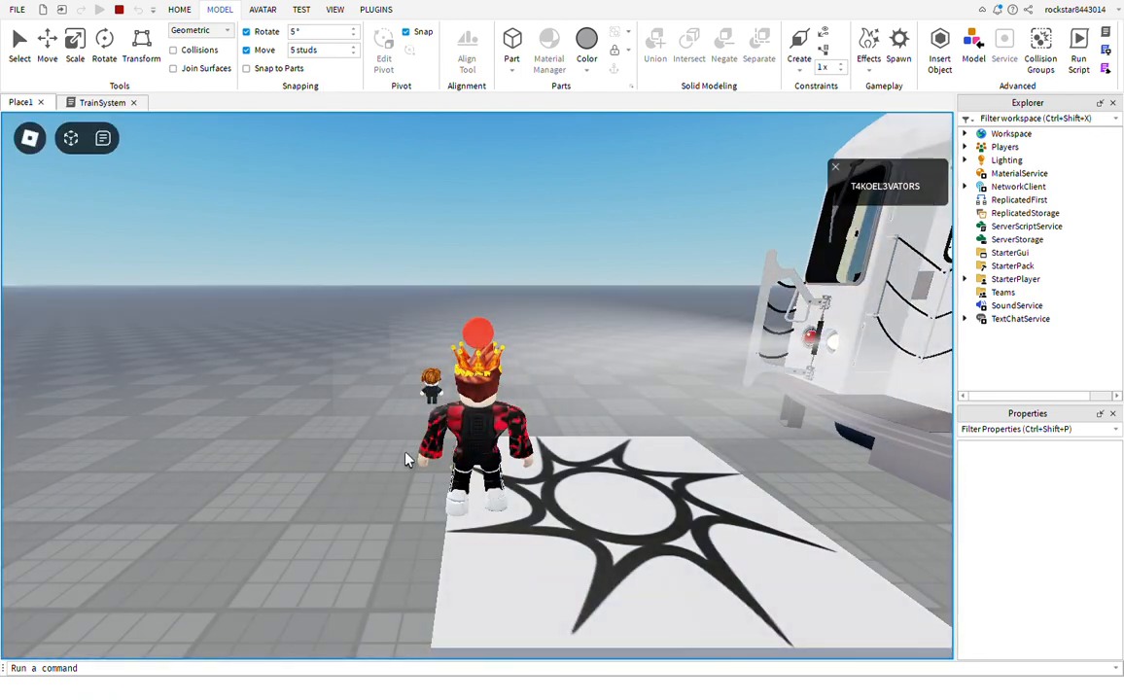
{"action": "key", "text": "w"}
{"action": "right_click_drag", "start_coordinate": [406, 459], "coordinate": [381, 407]}
{"action": "key", "text": "space"}
{"action": "key", "text": "w"}
{"action": "scroll", "coordinate": [383, 446], "scroll_direction": "up", "scroll_amount": 3}
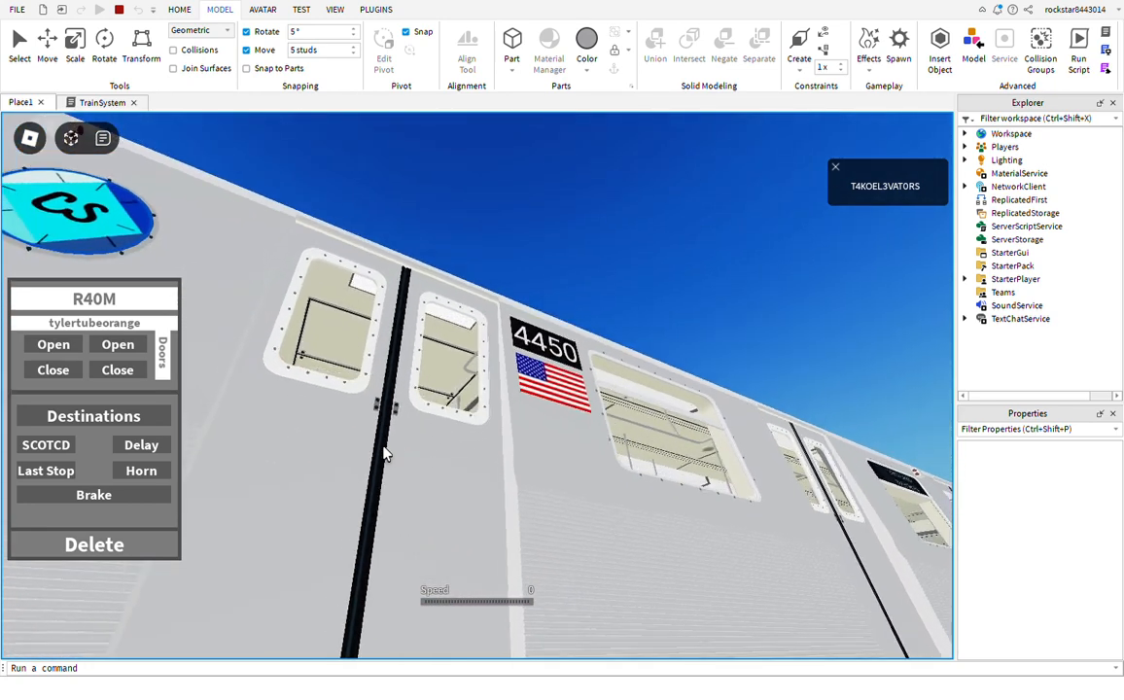
Test the left-side doors by opening and closing them from the train's door controls
{"action": "left_click", "coordinate": [53, 346]}
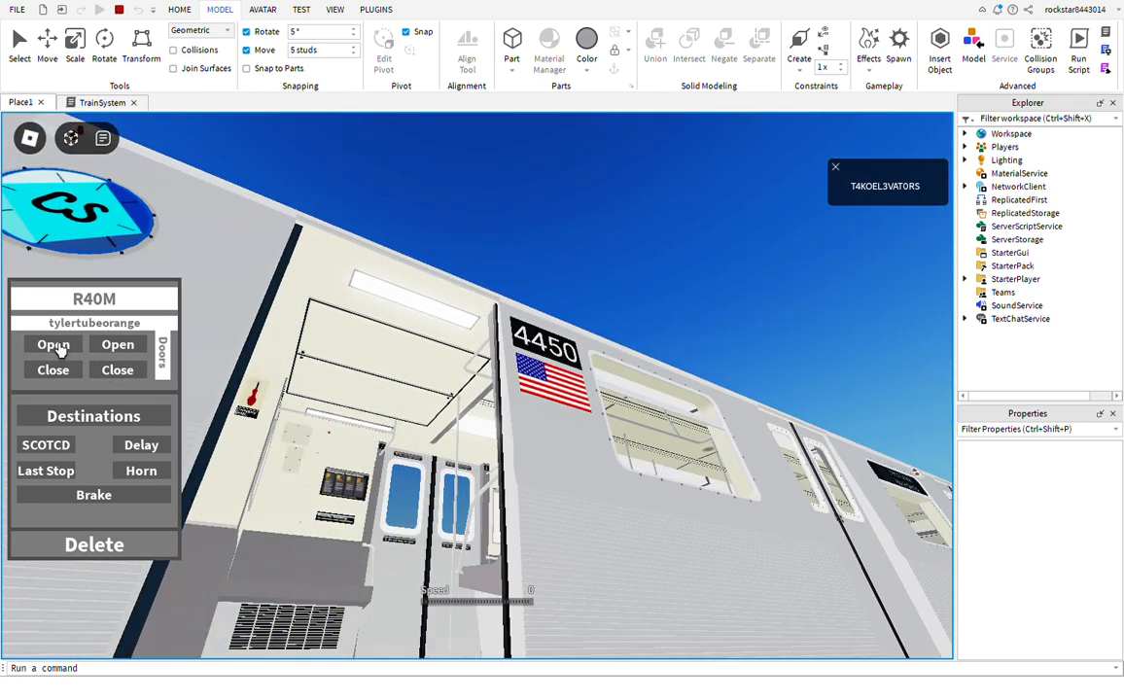
{"action": "left_click", "coordinate": [53, 375]}
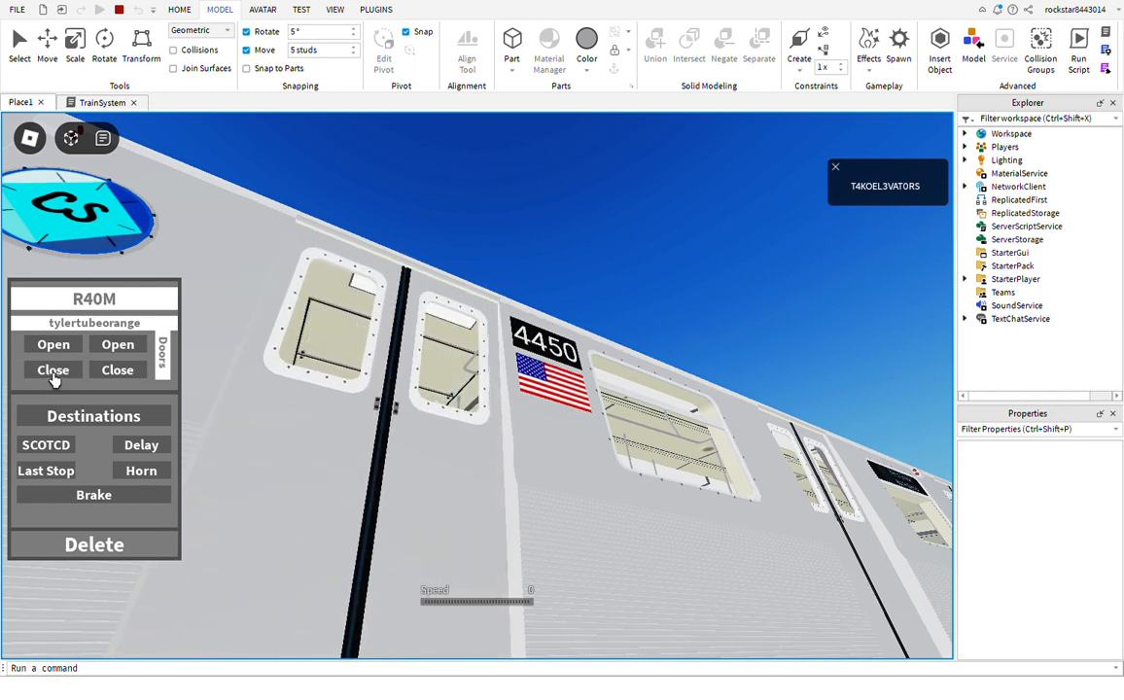
{"action": "right_click_drag", "start_coordinate": [392, 176], "coordinate": [391, 183]}
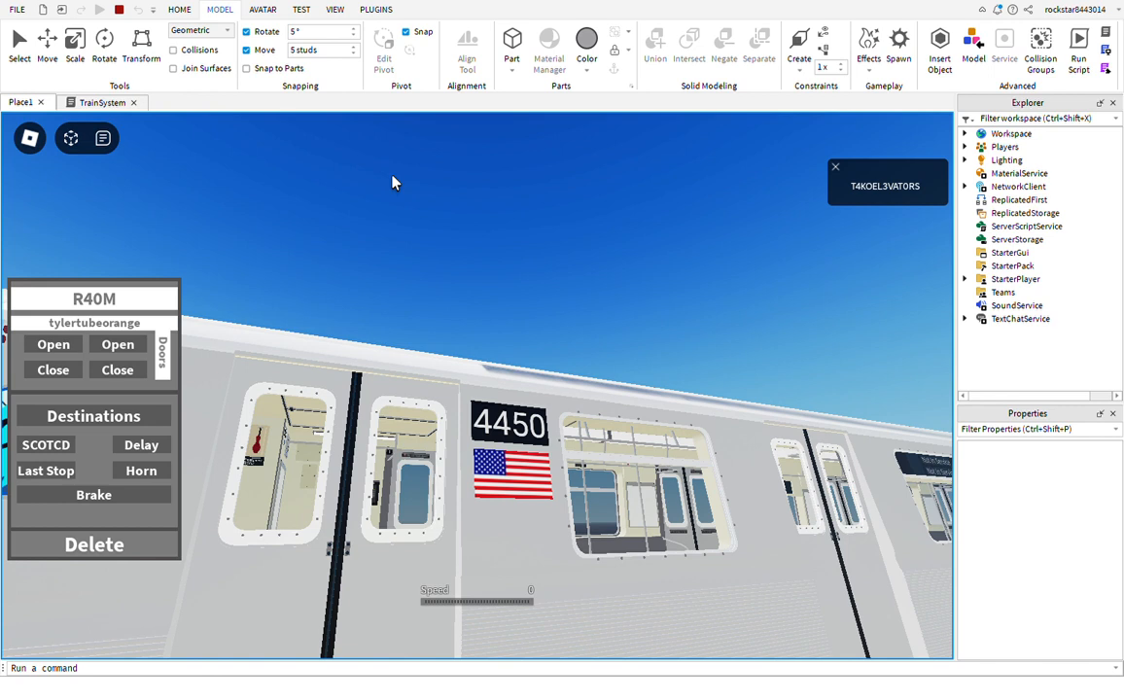